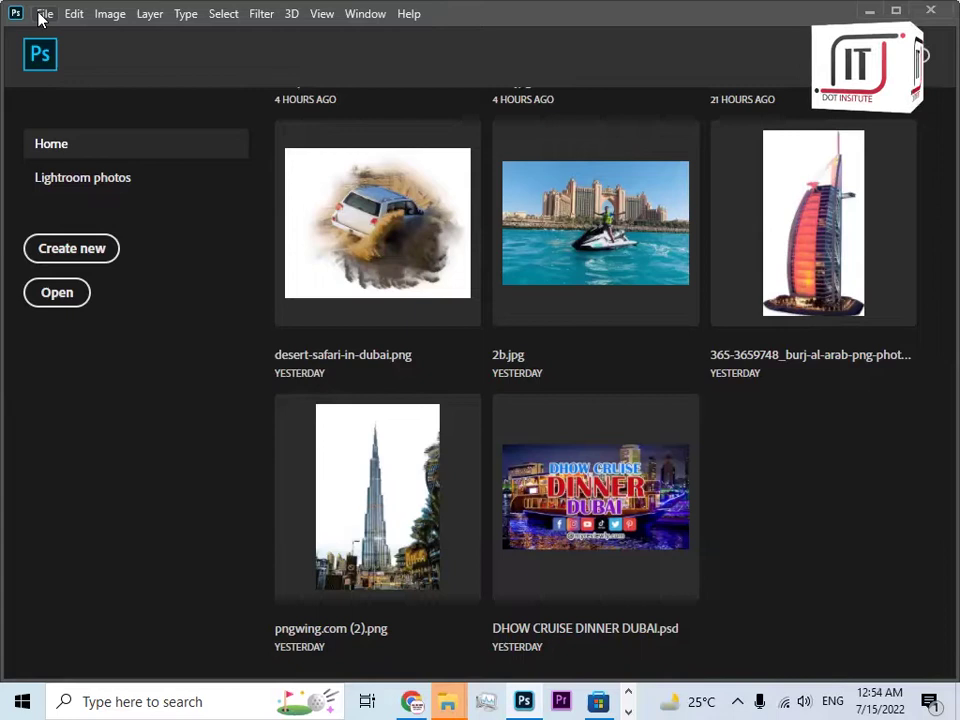
Switch to Chrome and search Google for "A4 PAGE SIZE IN PIXELS", reading the paper sizes table.
{"action": "left_click", "coordinate": [411, 701]}
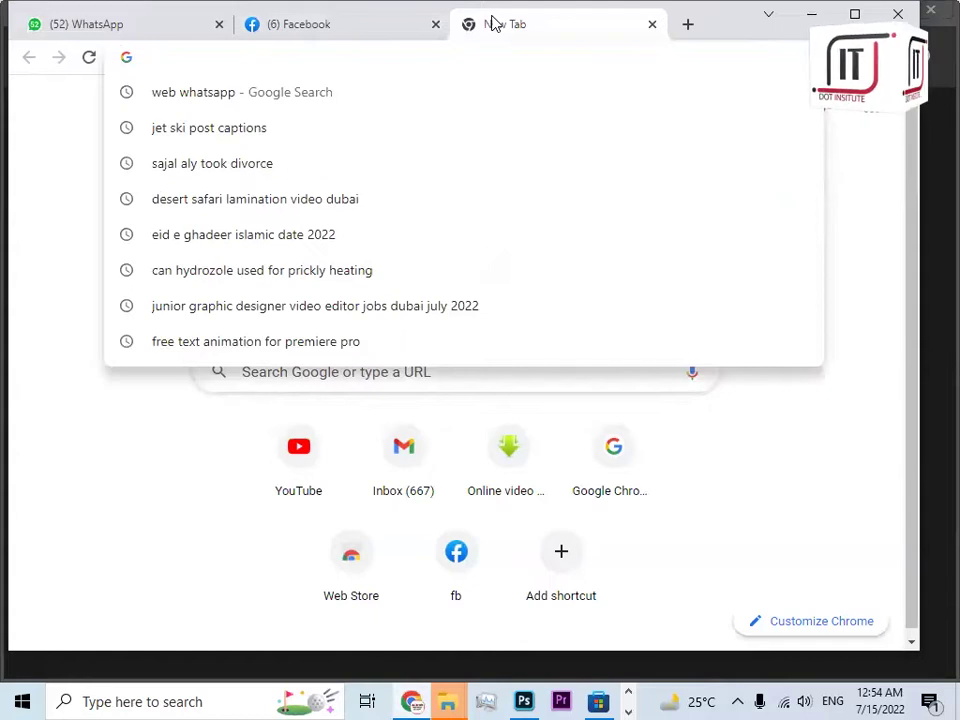
{"action": "type", "text": "A4 "}
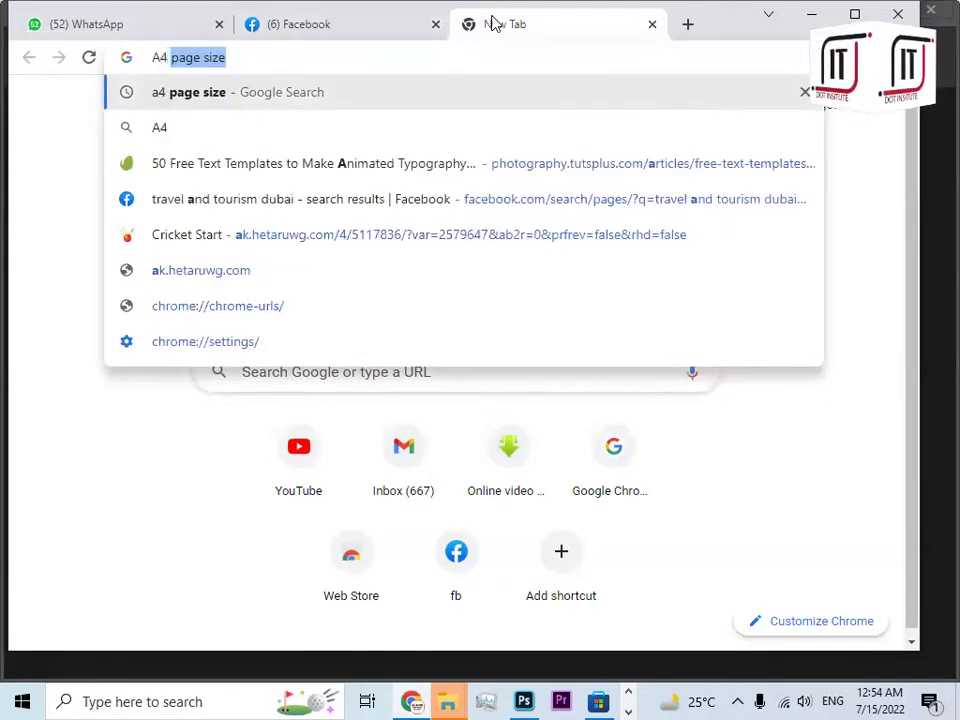
{"action": "type", "text": "PAGE SI"}
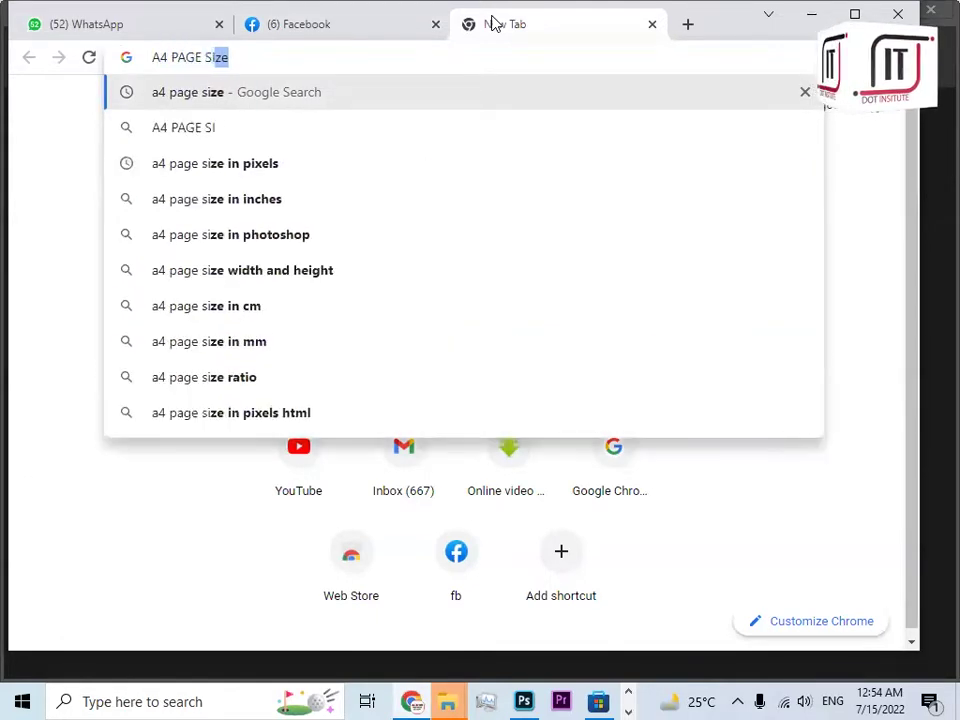
{"action": "type", "text": "ZE IN "}
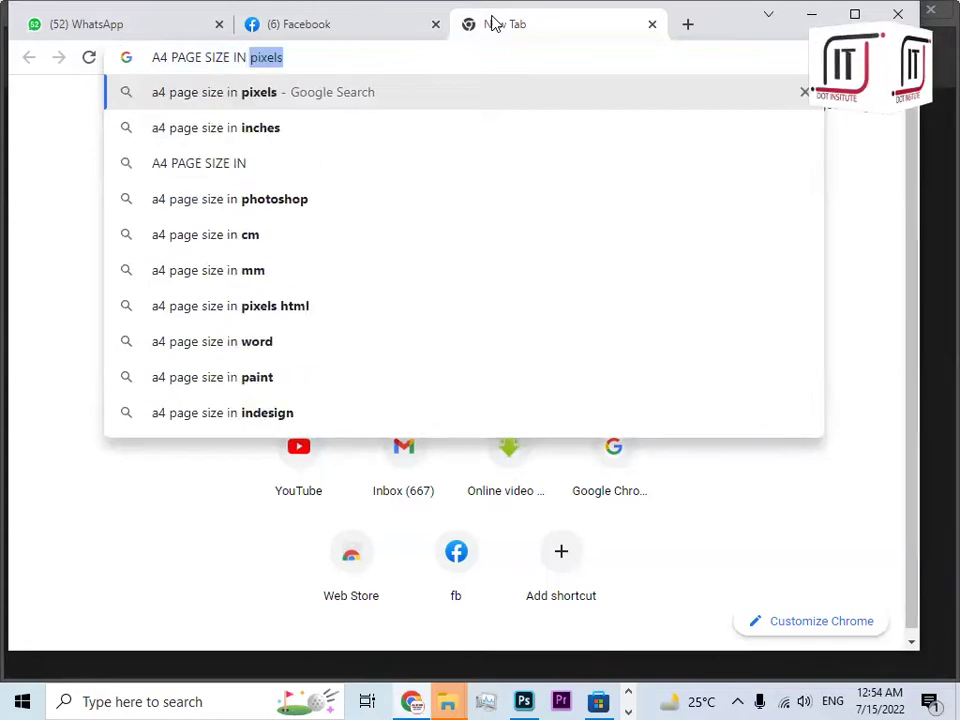
{"action": "type", "text": "PIXELS"}
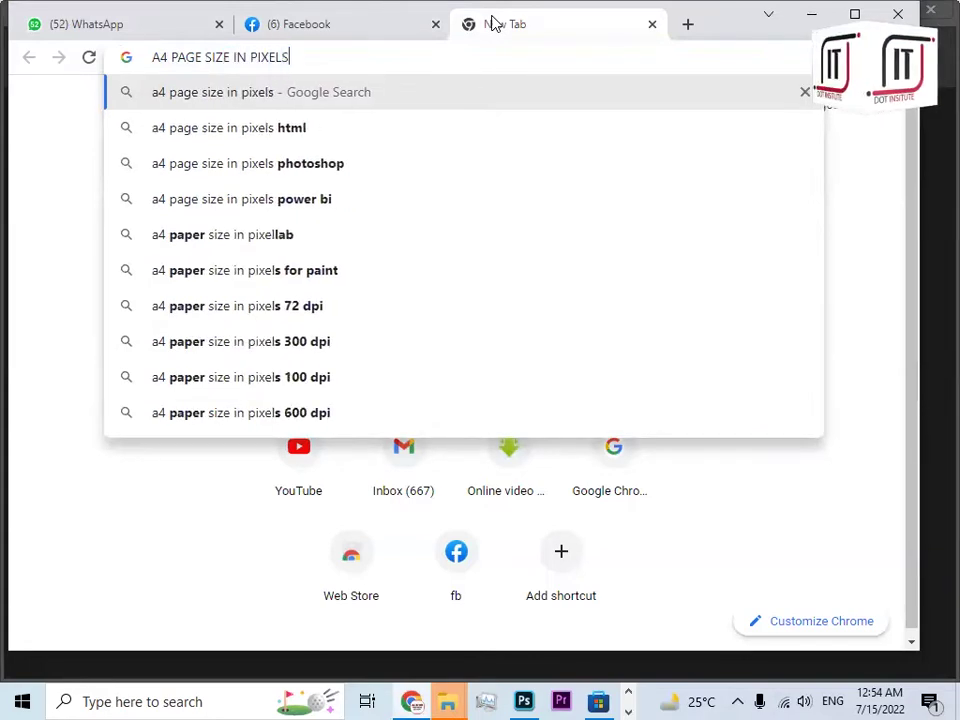
{"action": "key", "text": "Return"}
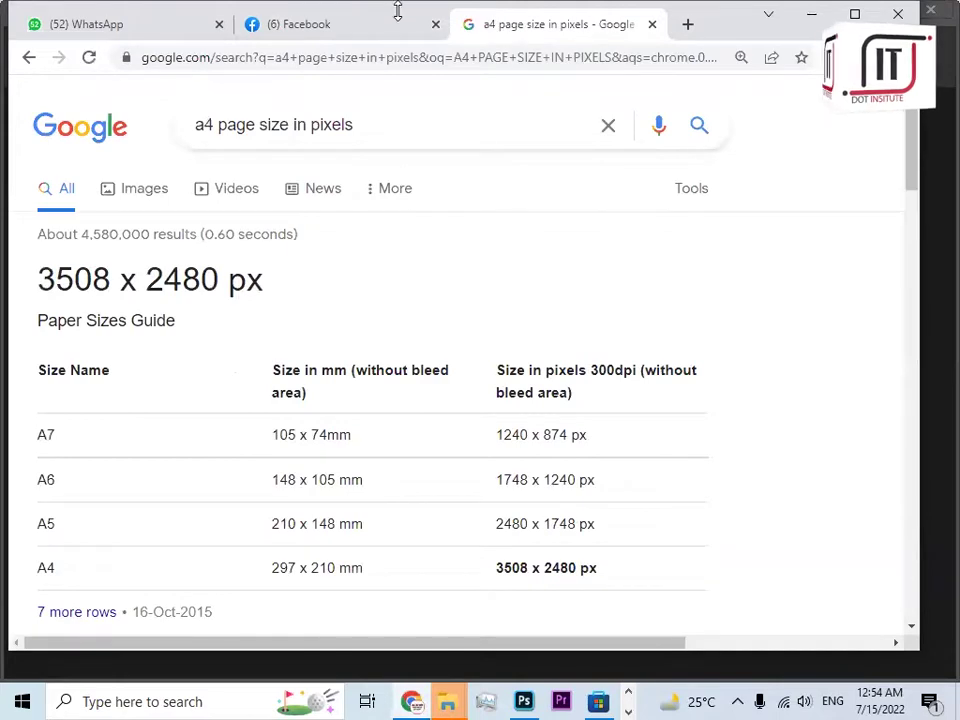
{"action": "scroll", "coordinate": [221, 396], "scroll_direction": "down", "scroll_amount": 3}
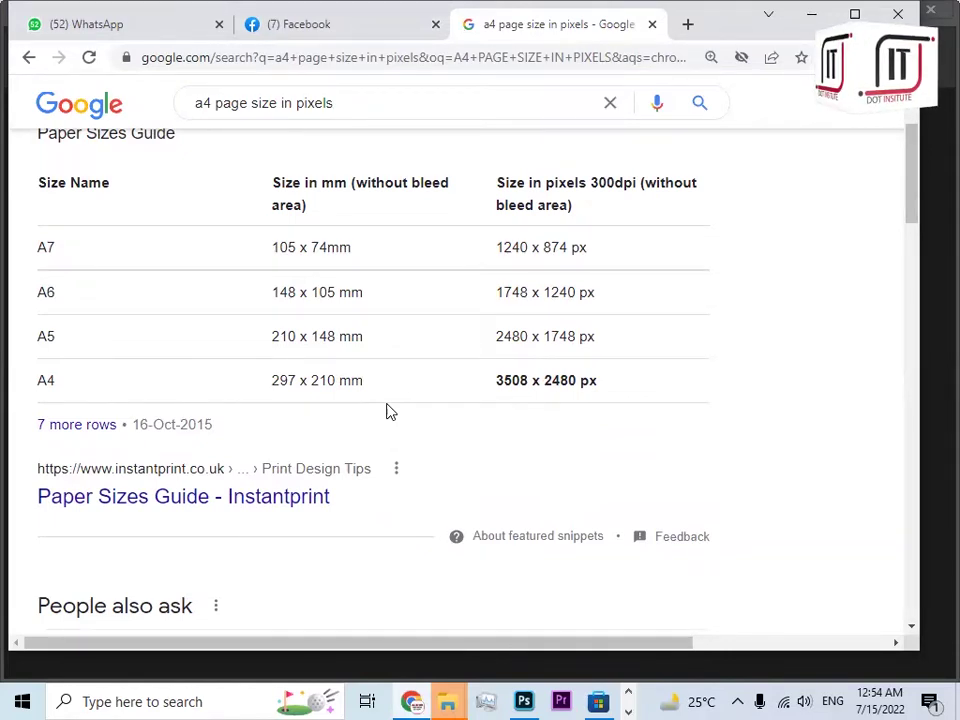
Switch to Photoshop, start a new document and set its dimension units to Millimeters.
{"action": "left_click", "coordinate": [523, 701]}
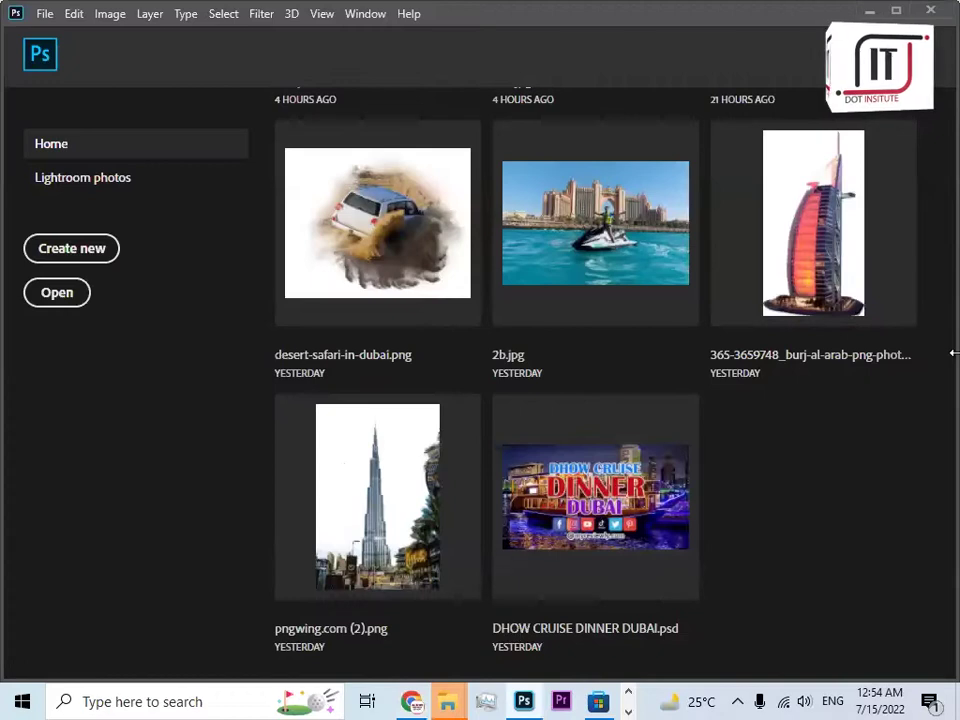
{"action": "left_click", "coordinate": [44, 14]}
{"action": "left_click", "coordinate": [60, 33]}
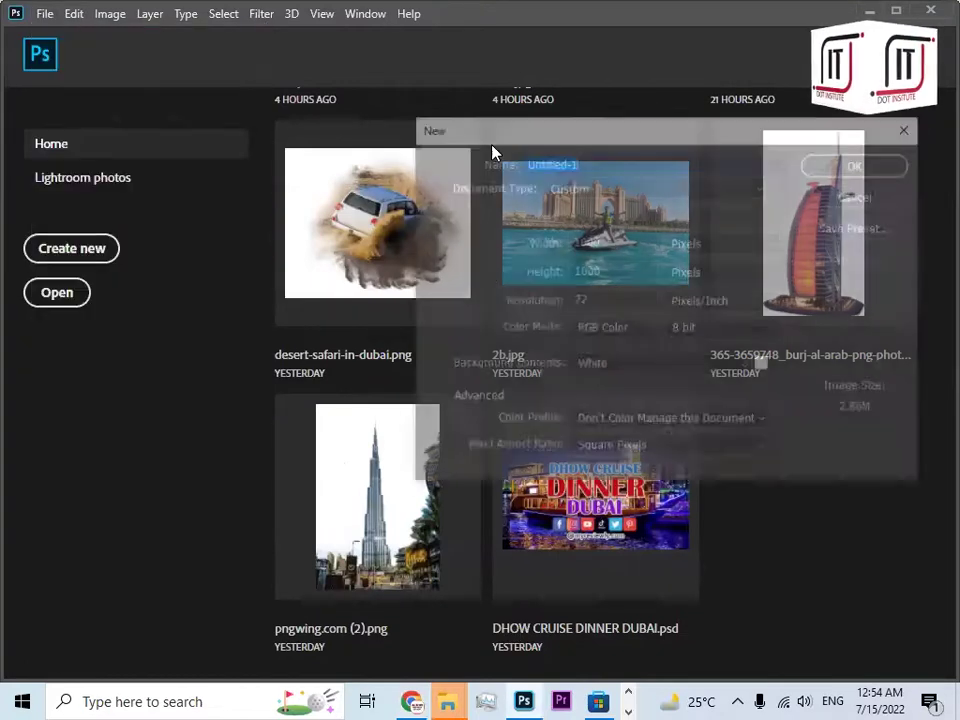
{"action": "left_click", "coordinate": [724, 243]}
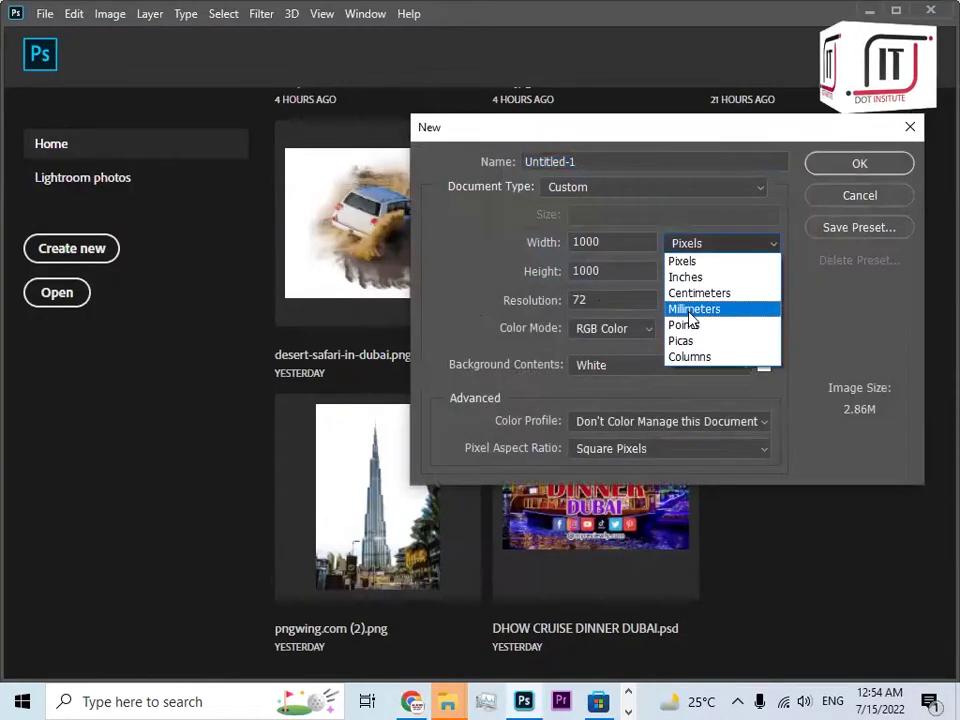
{"action": "left_click", "coordinate": [668, 306]}
Check the A4 dimensions in Chrome's size table, then set the new Photoshop document's width to 297 mm.
{"action": "left_click_drag", "start_coordinate": [630, 243], "coordinate": [546, 246]}
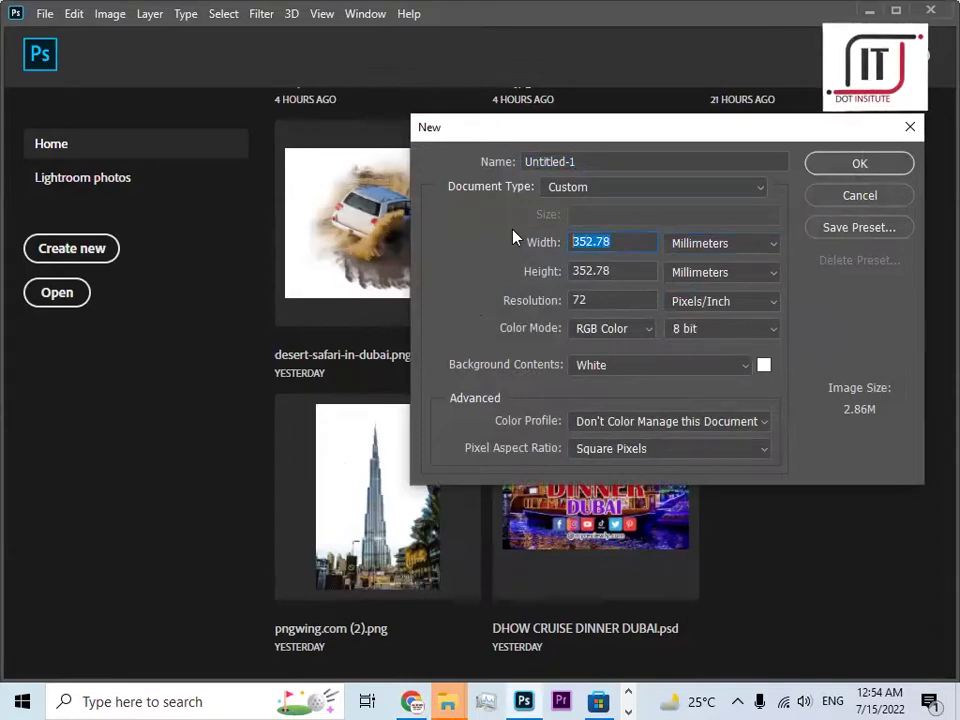
{"action": "key", "text": "BackSpace"}
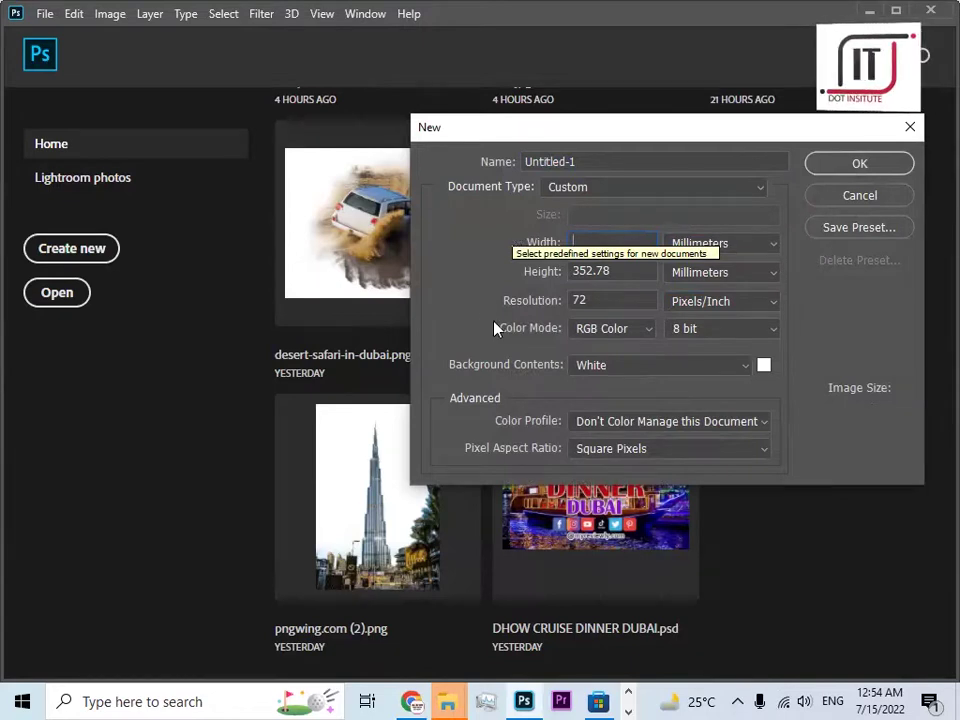
{"action": "left_click", "coordinate": [412, 701]}
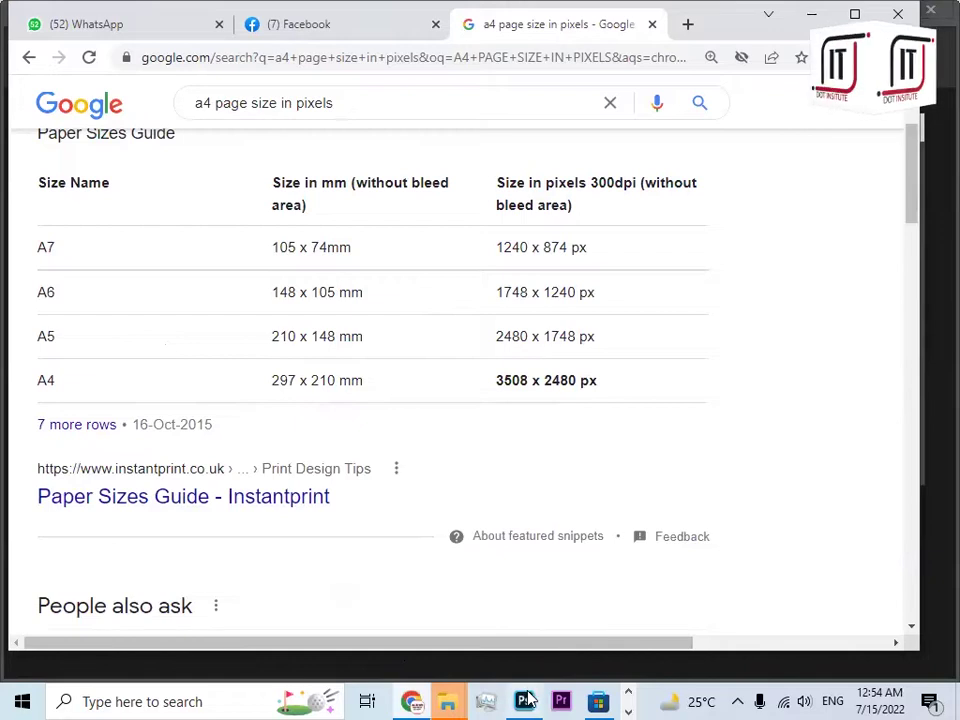
{"action": "left_click", "coordinate": [497, 632]}
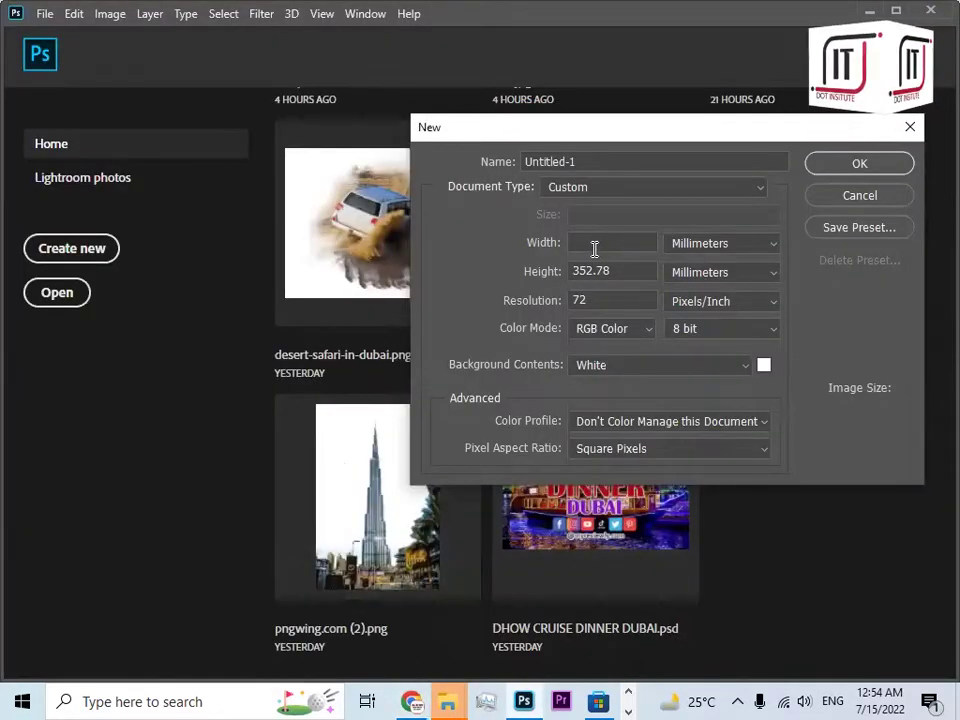
{"action": "key", "text": "Tab"}
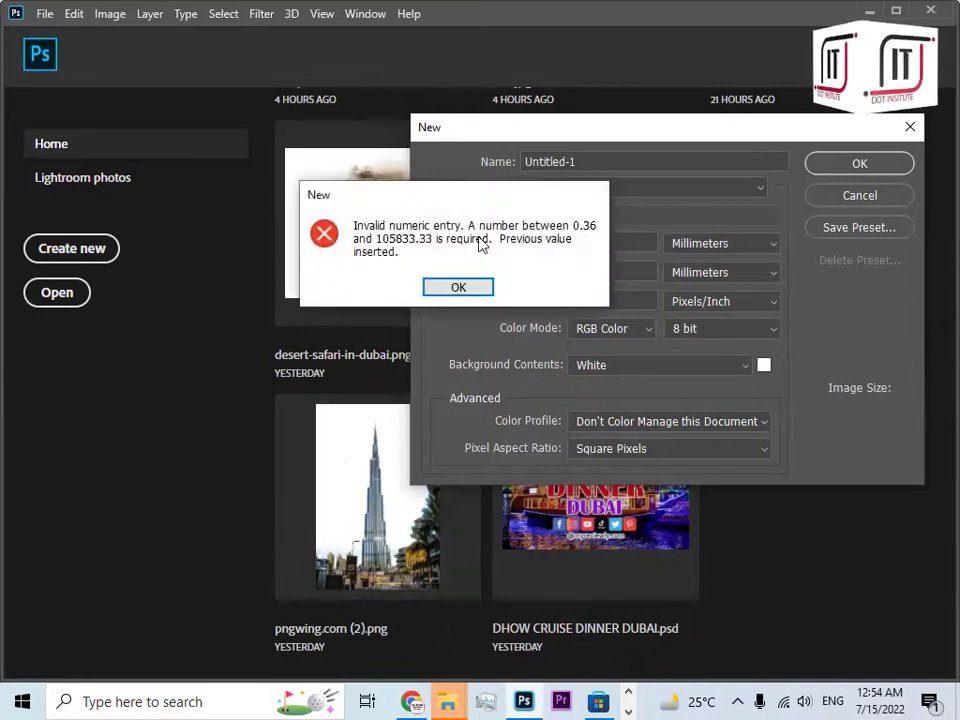
{"action": "left_click", "coordinate": [461, 290]}
{"action": "left_click", "coordinate": [615, 241]}
{"action": "left_click_drag", "start_coordinate": [615, 241], "coordinate": [508, 238]}
{"action": "key", "text": "BackSpace"}
{"action": "type", "text": "297"}
Create the document with a height of 210 mm and unlock its Background layer.
{"action": "left_click_drag", "start_coordinate": [612, 272], "coordinate": [514, 272]}
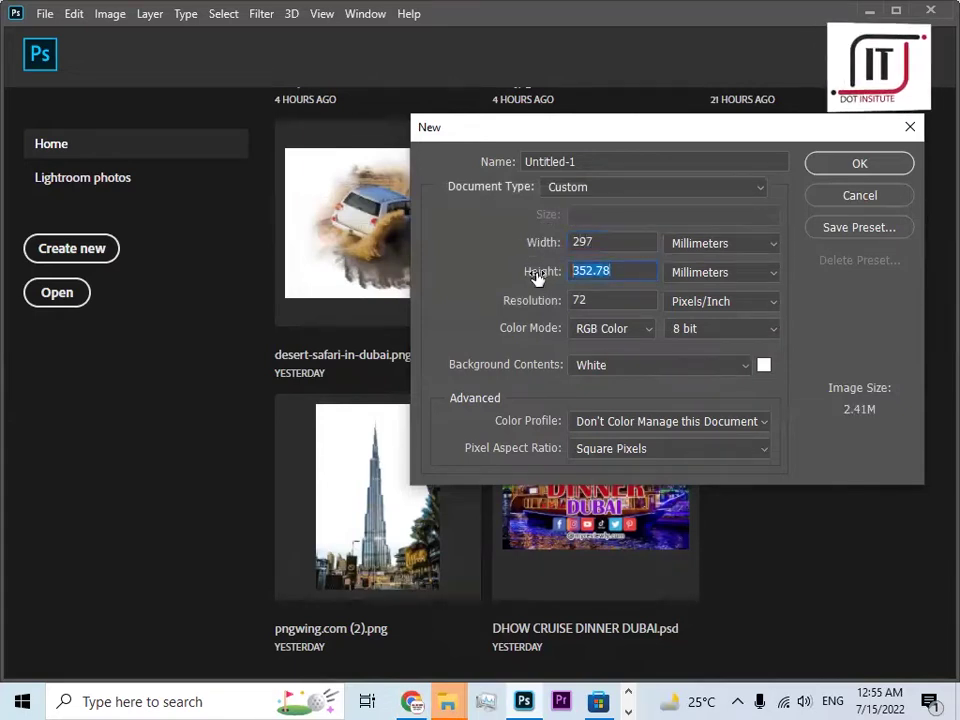
{"action": "key", "text": "BackSpace"}
{"action": "type", "text": "210"}
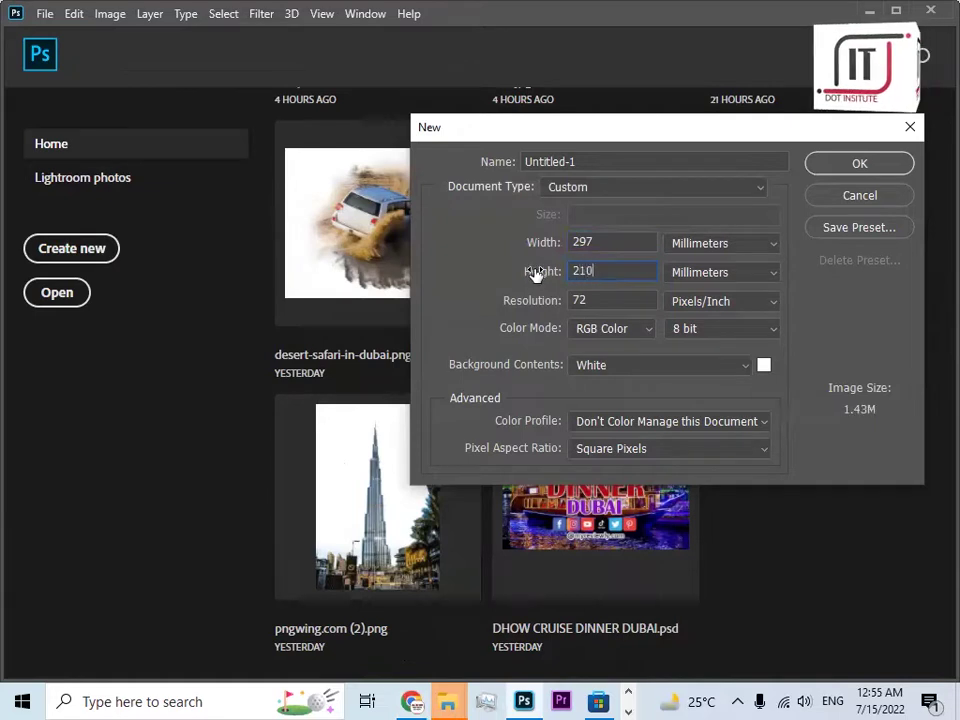
{"action": "left_click", "coordinate": [841, 168]}
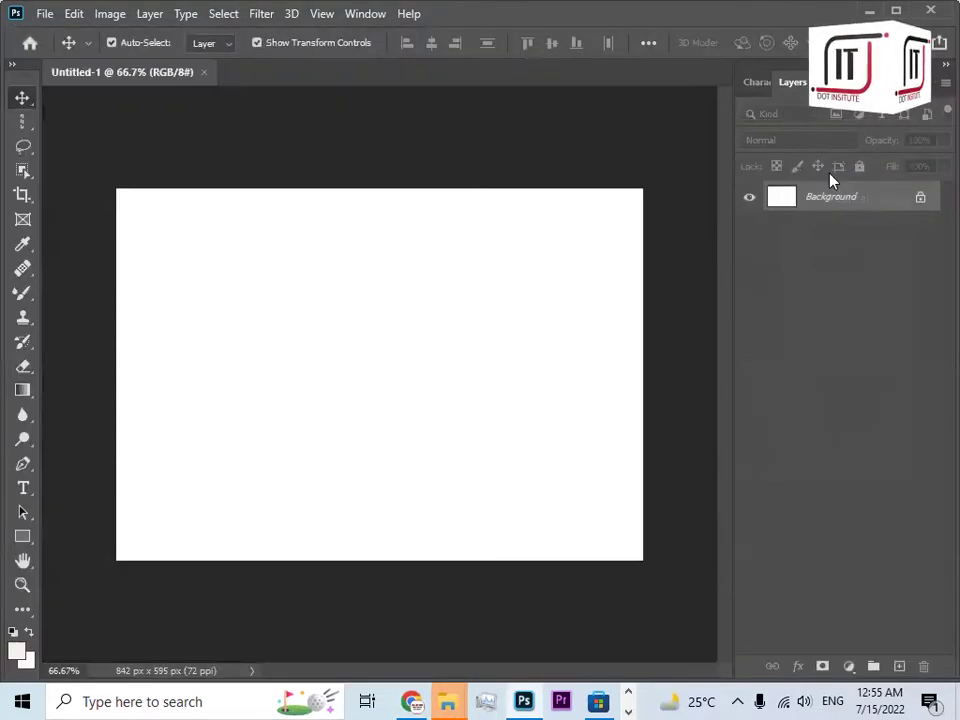
{"action": "left_click", "coordinate": [920, 197]}
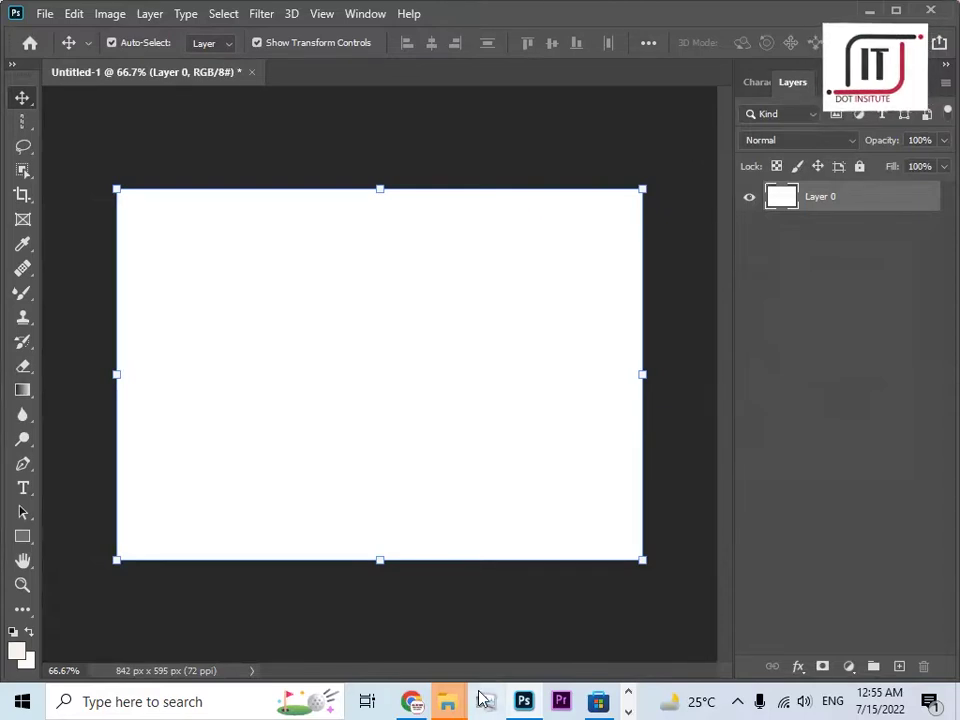
Switch to Chrome, replace the page size search with one for "a4 landscape brochures", and browse its image results.
{"action": "left_click", "coordinate": [411, 701]}
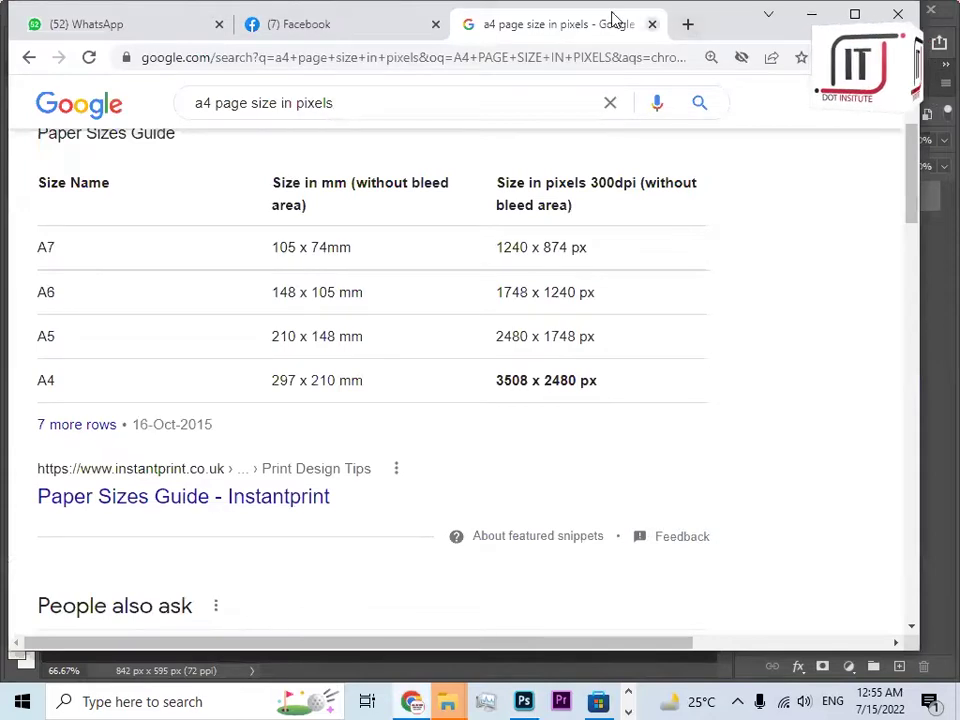
{"action": "key", "text": "ctrl+w"}
{"action": "key", "text": "ctrl+t"}
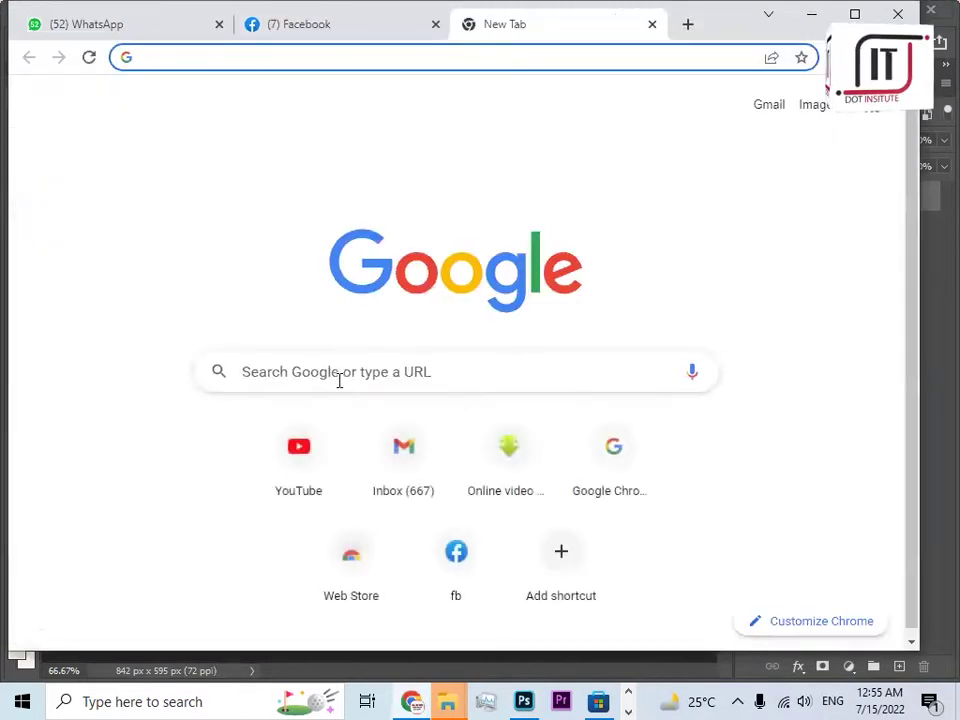
{"action": "left_click", "coordinate": [338, 378]}
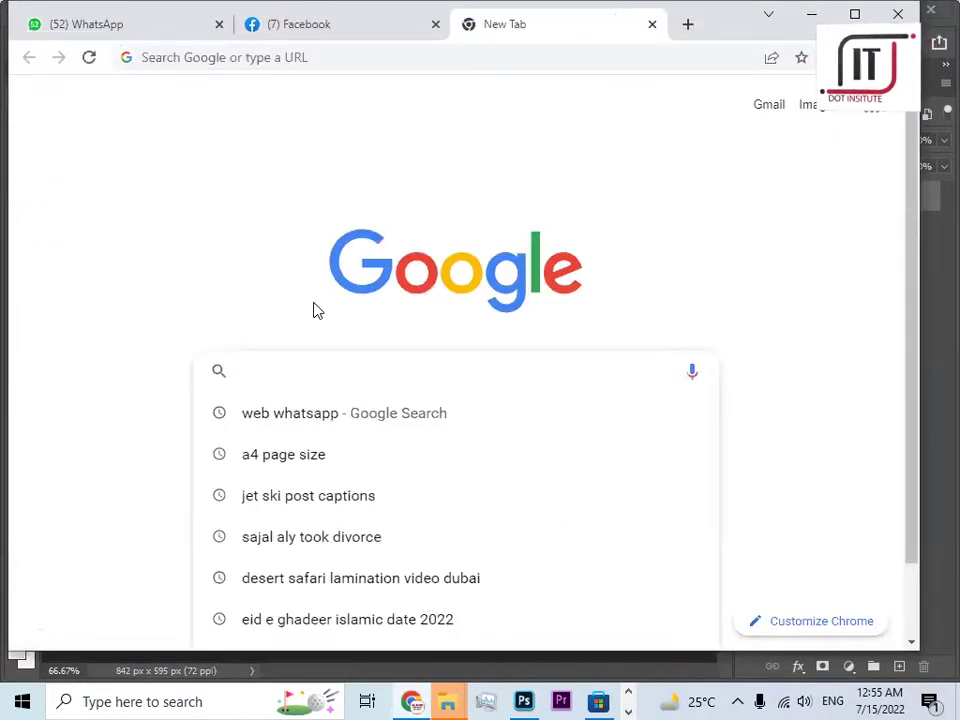
{"action": "type", "text": "BROUCH"}
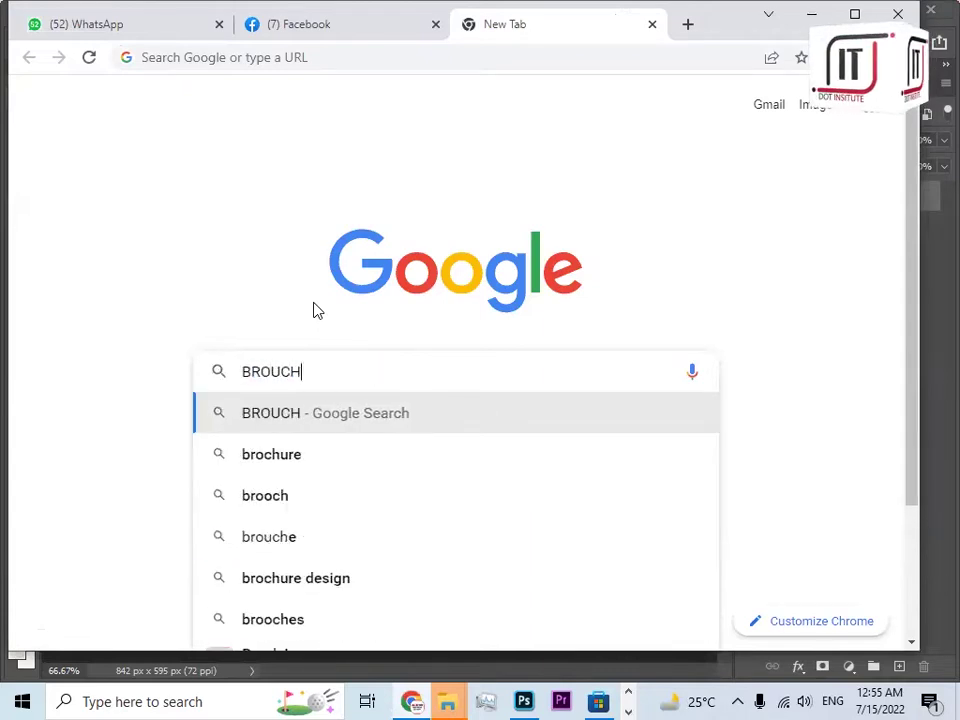
{"action": "type", "text": "ERES"}
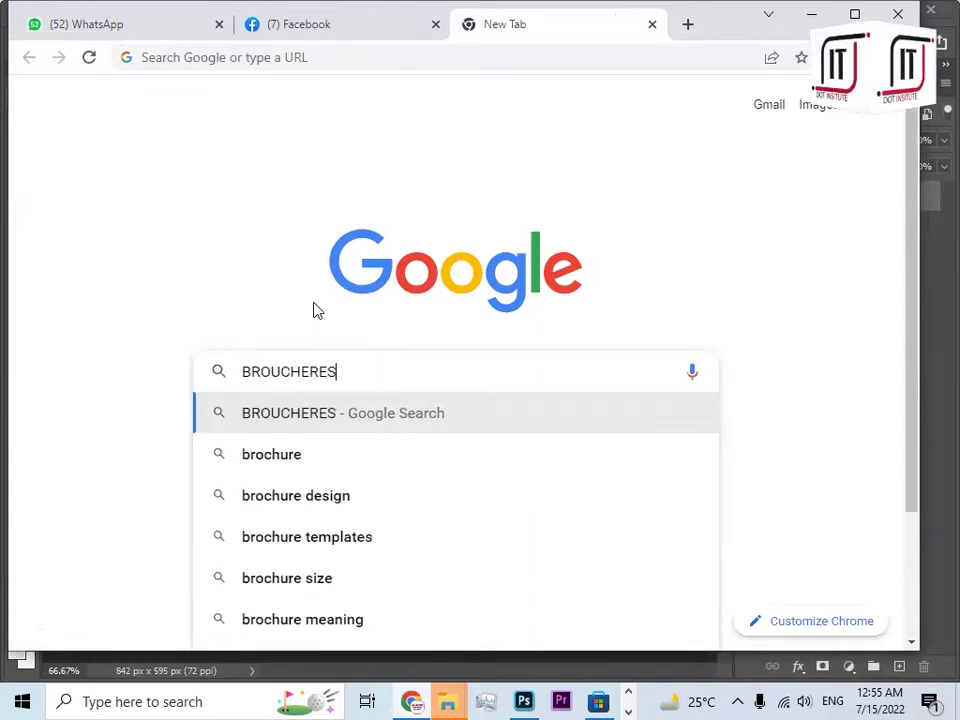
{"action": "type", "text": " LAND"}
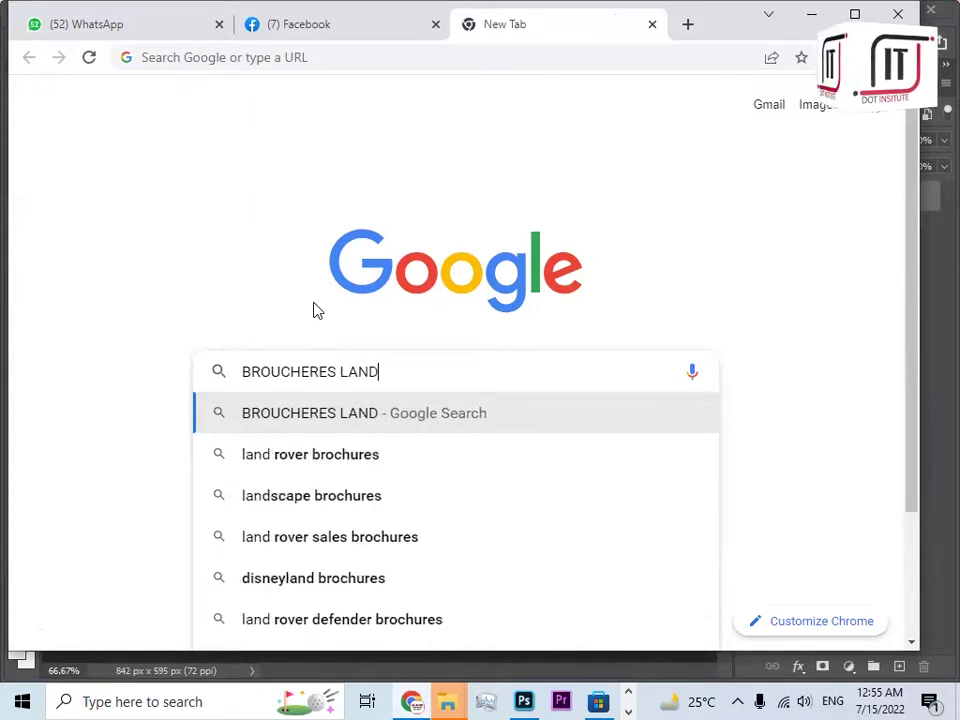
{"action": "type", "text": "S"}
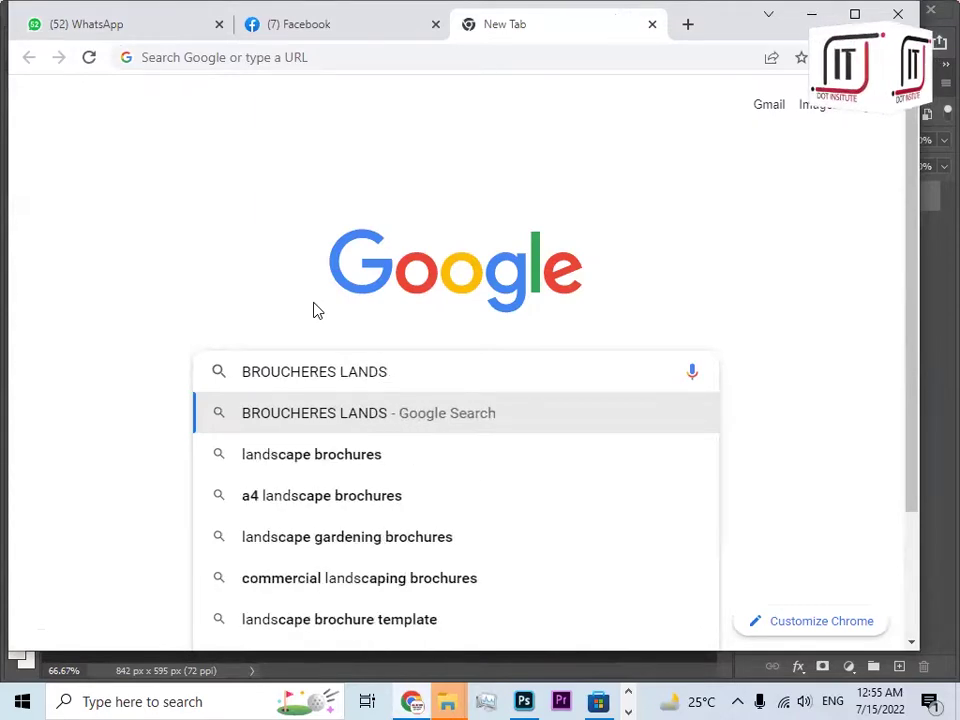
{"action": "left_click", "coordinate": [338, 500]}
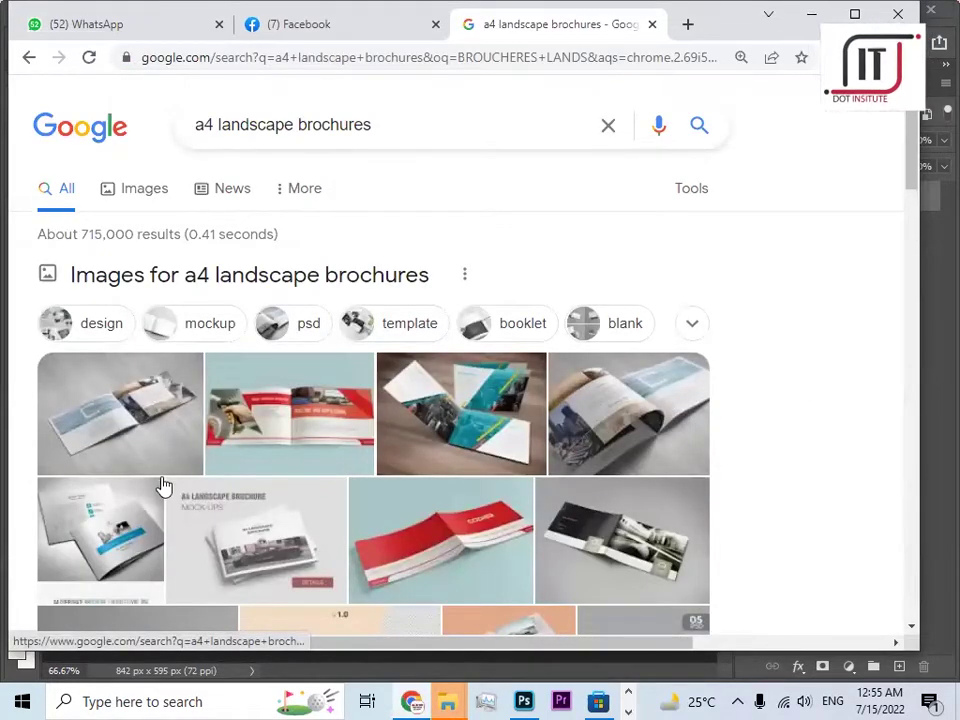
{"action": "left_click", "coordinate": [137, 195]}
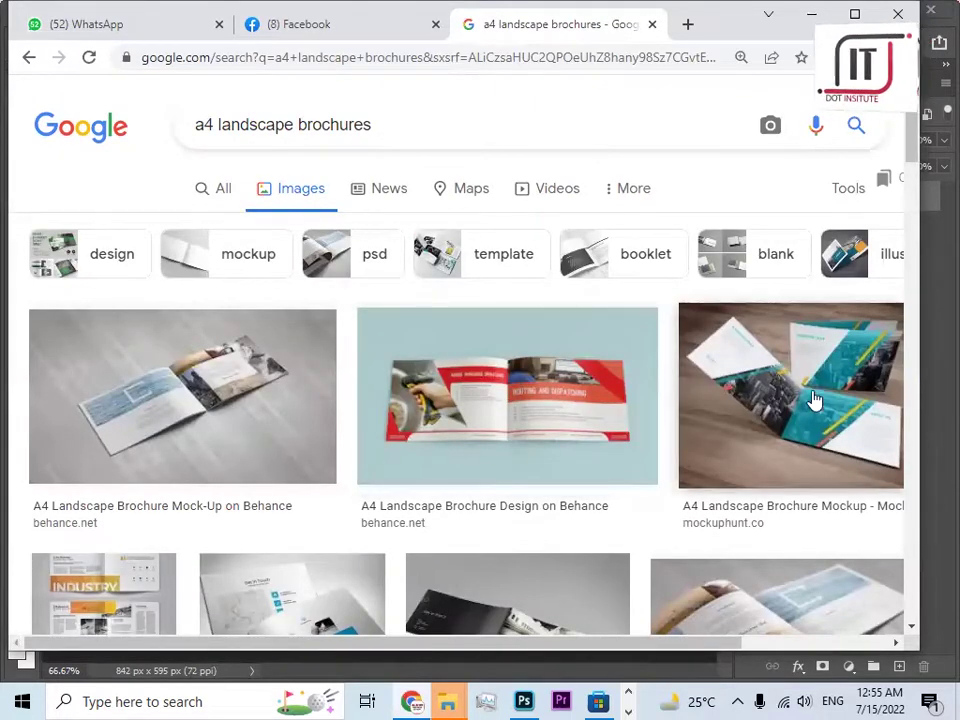
{"action": "scroll", "coordinate": [310, 602], "scroll_direction": "down", "scroll_amount": 4}
{"action": "scroll", "coordinate": [318, 601], "scroll_direction": "up", "scroll_amount": 5}
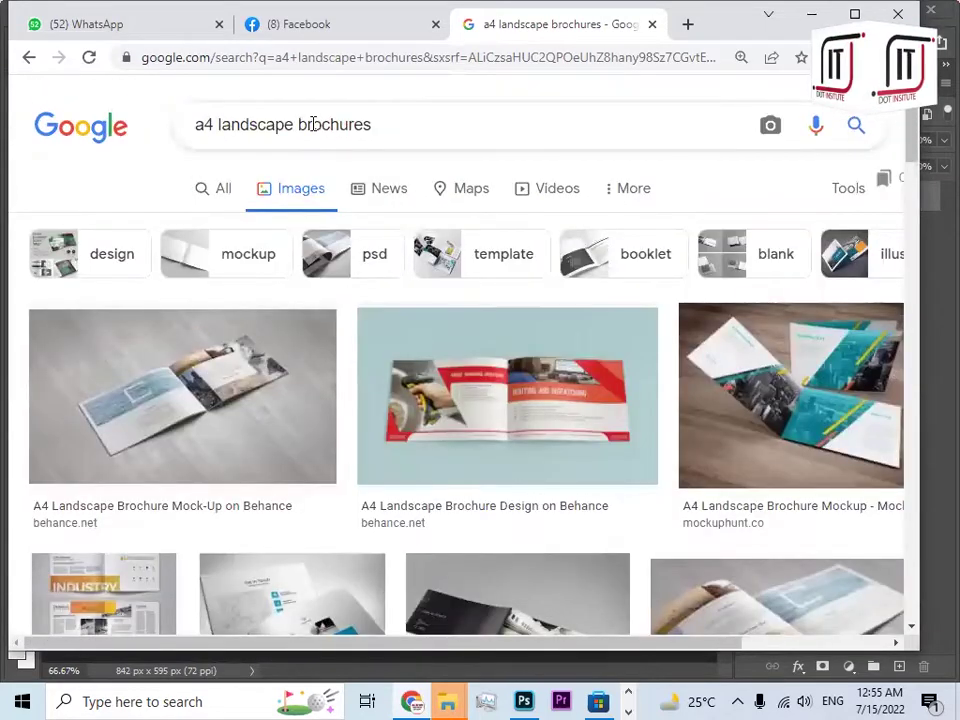
Change the image search to "a4 POTRAIT brochures" and preview the blue "Free A4 brochure mockup" result from Mockups Design.
{"action": "double_click", "coordinate": [290, 125]}
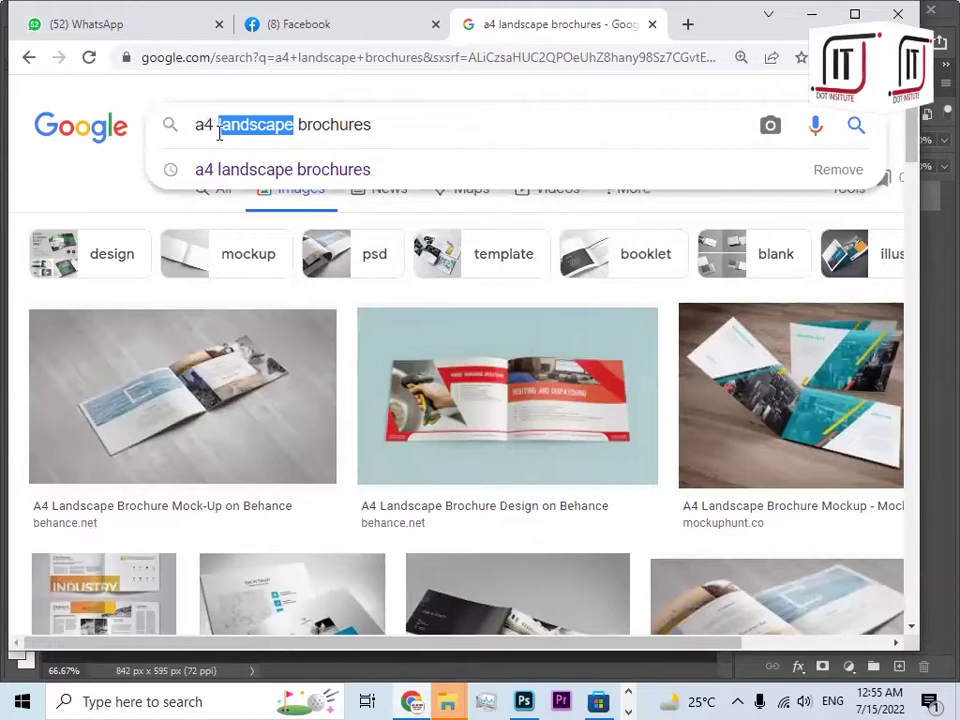
{"action": "key", "text": "BackSpace"}
{"action": "type", "text": "POTR"}
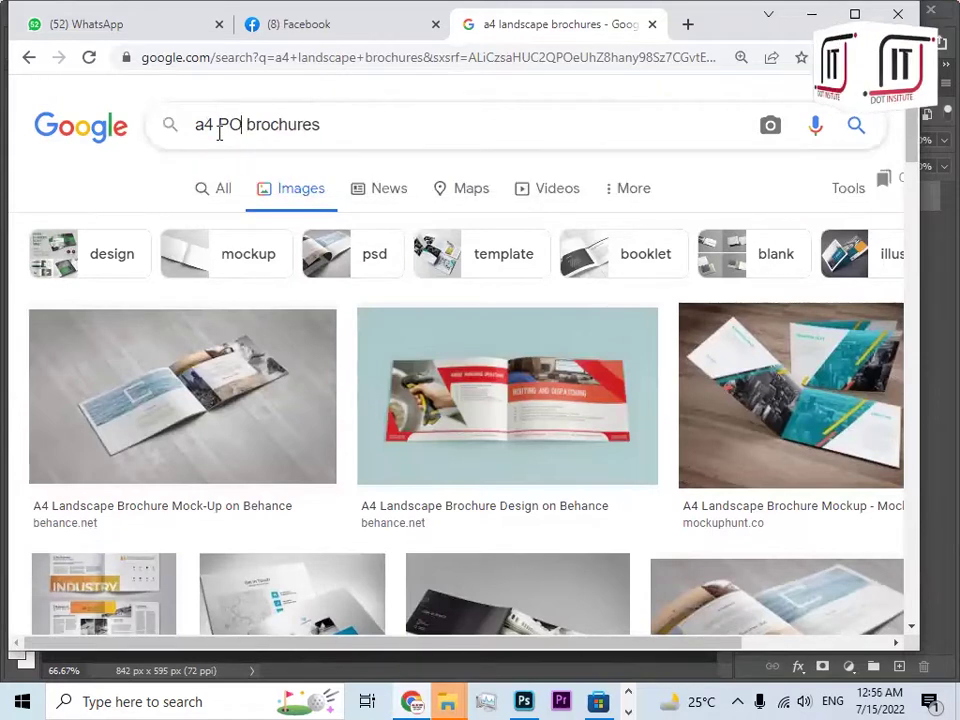
{"action": "type", "text": "AIT"}
{"action": "key", "text": "Return"}
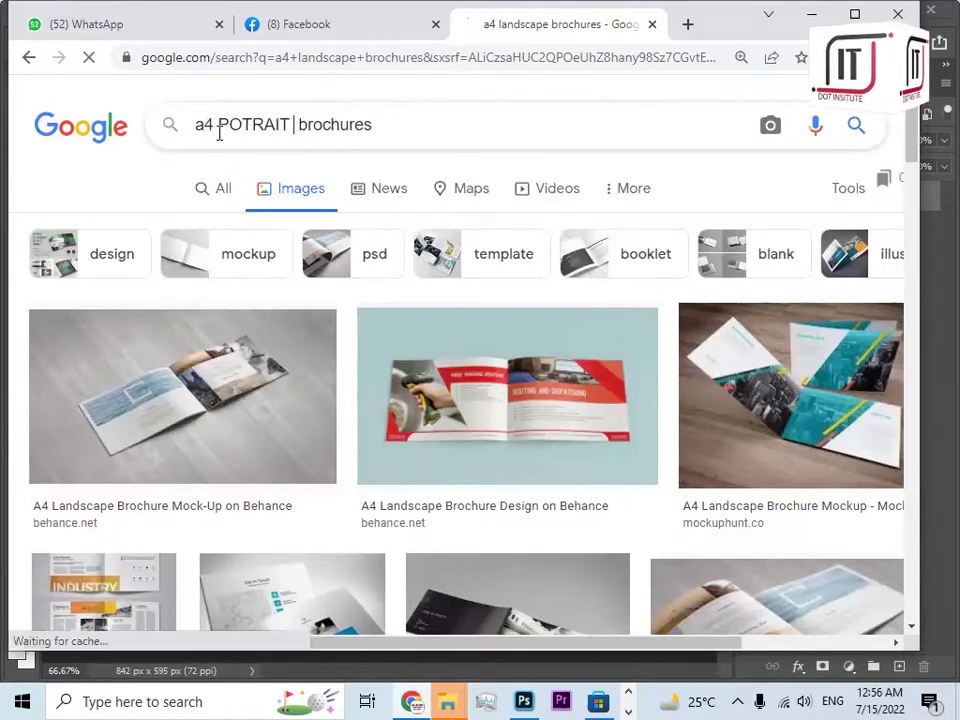
{"action": "scroll", "coordinate": [431, 444], "scroll_direction": "down", "scroll_amount": 3}
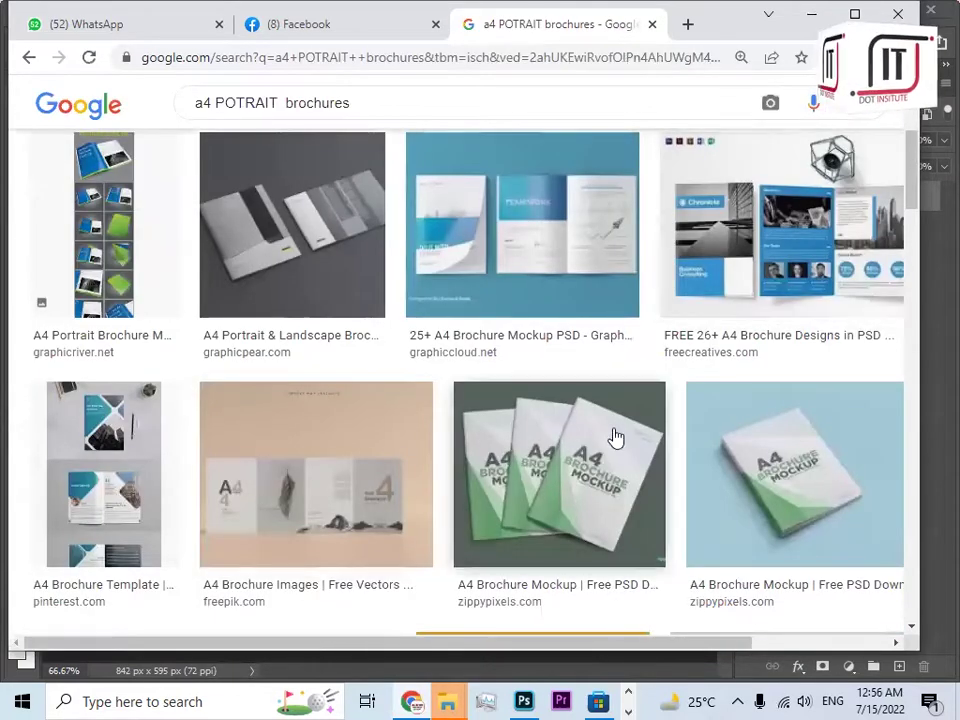
{"action": "scroll", "coordinate": [300, 529], "scroll_direction": "down", "scroll_amount": 5}
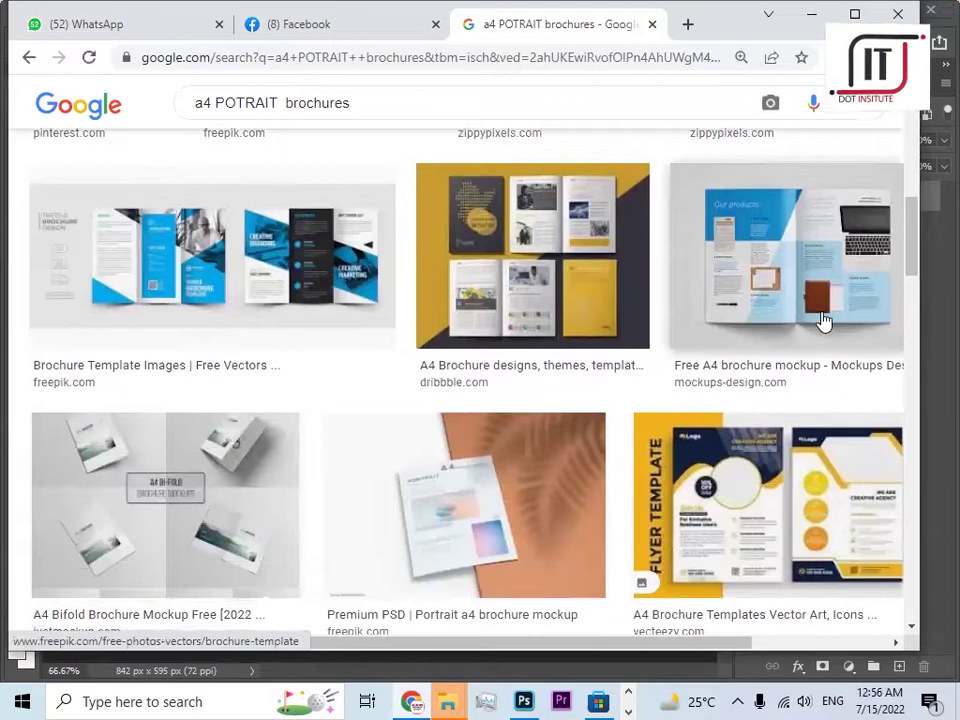
{"action": "left_click", "coordinate": [785, 300]}
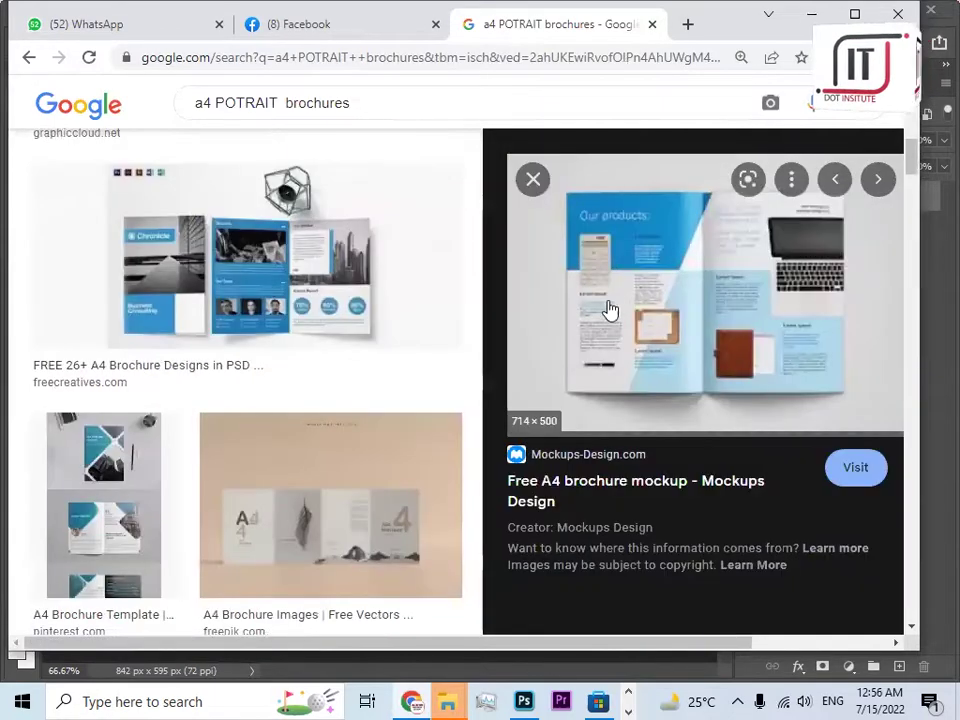
Examine the blue A4 brochure mockup, its related images and further brochure designs in the portrait search results.
{"action": "scroll", "coordinate": [658, 349], "scroll_direction": "down", "scroll_amount": 3}
{"action": "scroll", "coordinate": [615, 399], "scroll_direction": "up", "scroll_amount": 3}
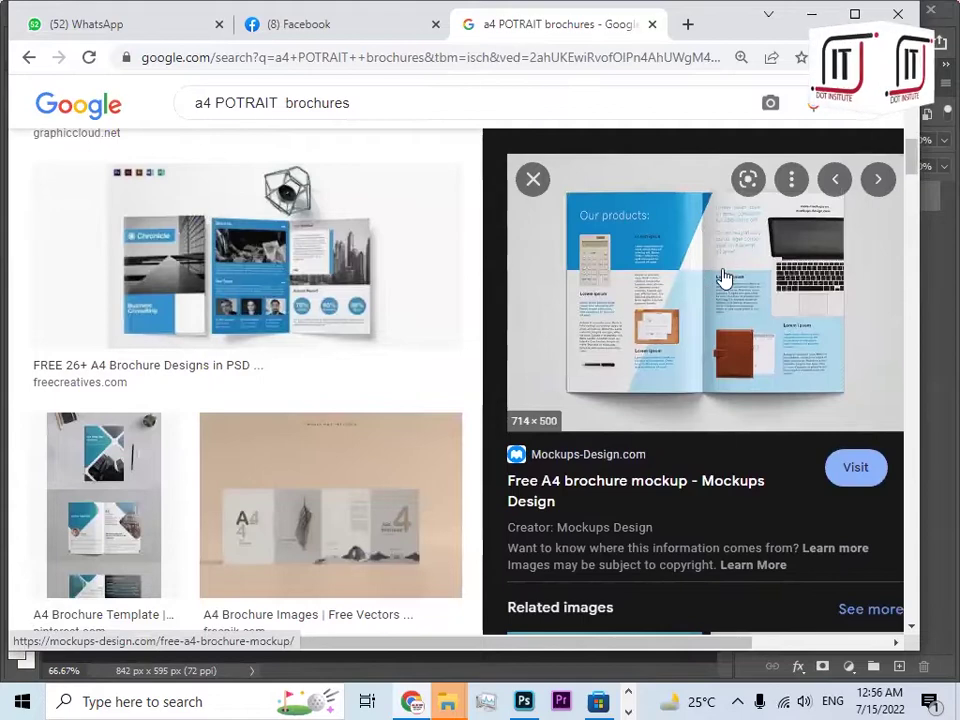
{"action": "scroll", "coordinate": [657, 487], "scroll_direction": "down", "scroll_amount": 10}
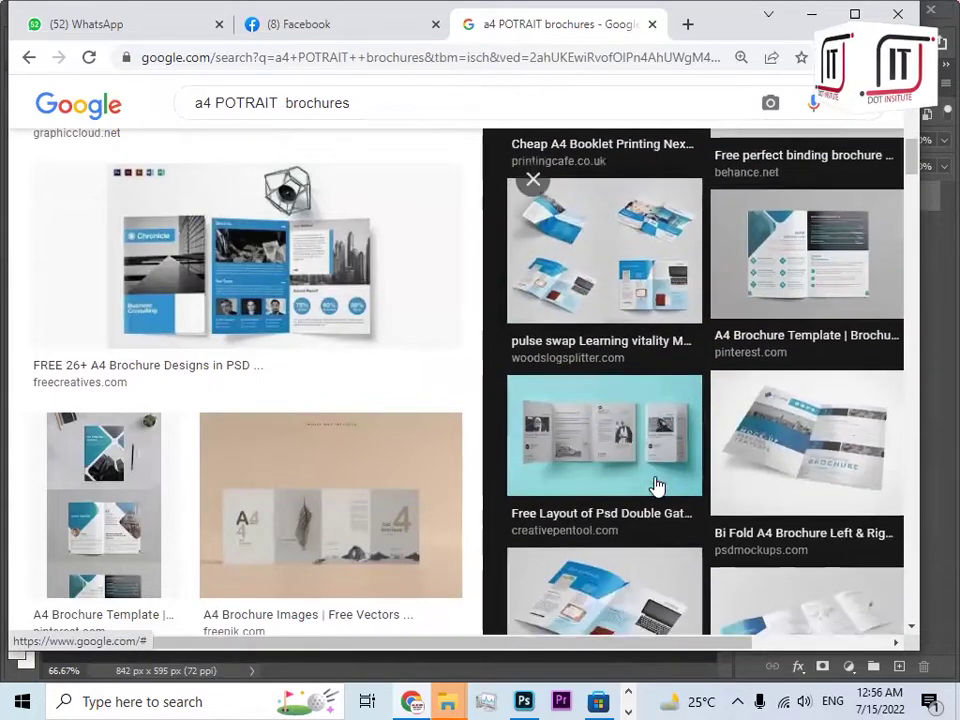
{"action": "scroll", "coordinate": [657, 487], "scroll_direction": "down", "scroll_amount": 2}
{"action": "scroll", "coordinate": [321, 456], "scroll_direction": "down", "scroll_amount": 5}
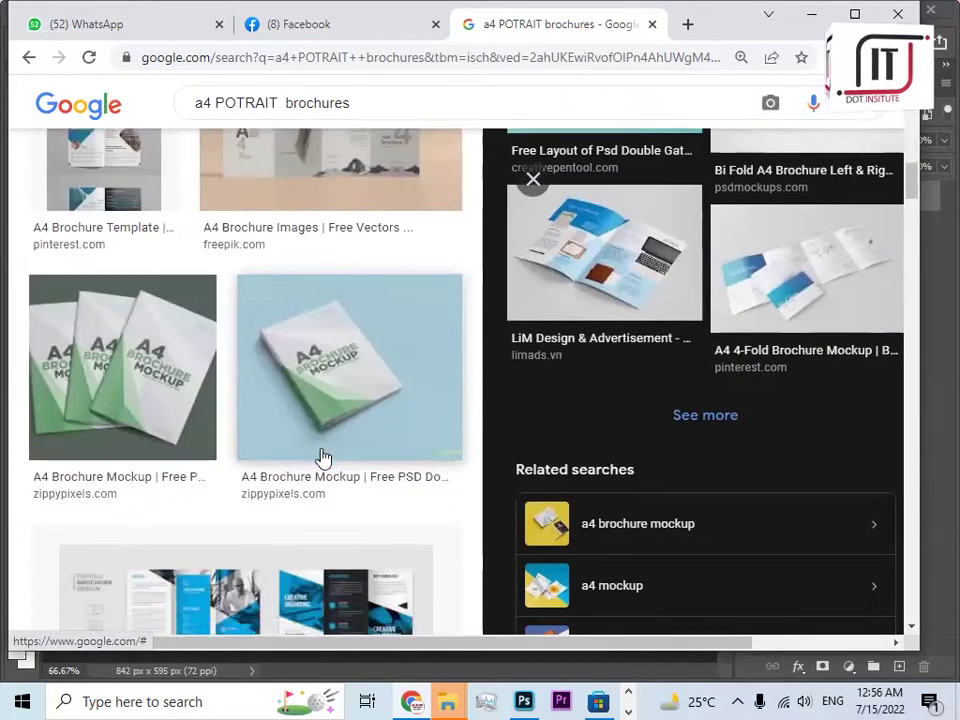
{"action": "scroll", "coordinate": [321, 456], "scroll_direction": "down", "scroll_amount": 10}
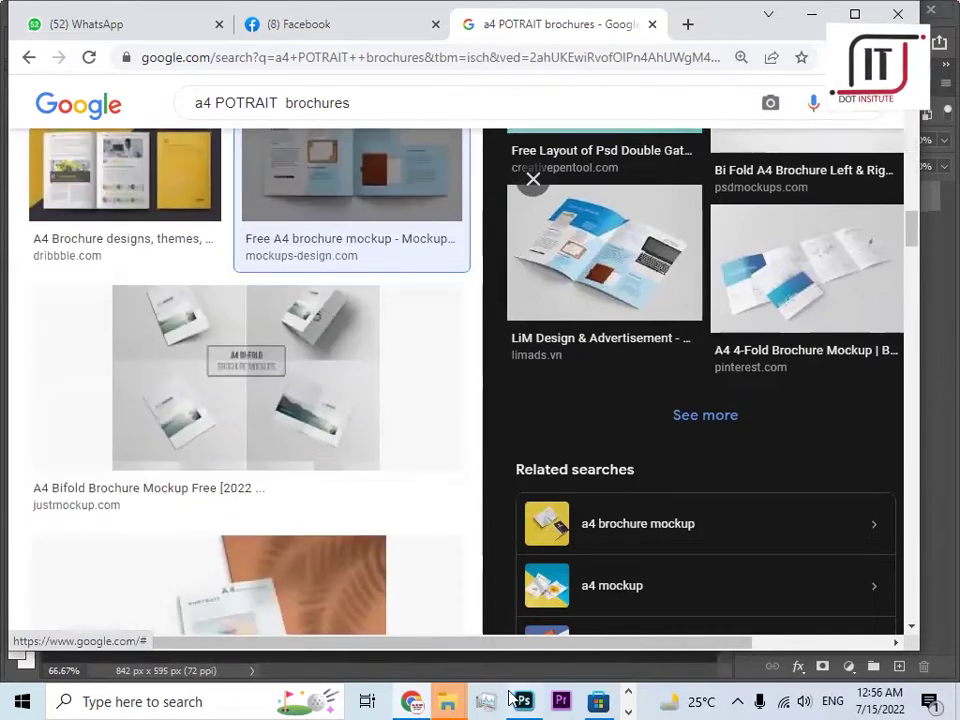
Switch to Photoshop, rotate the whole canvas 90° clockwise to portrait orientation, and deselect the layer.
{"action": "left_click", "coordinate": [522, 701]}
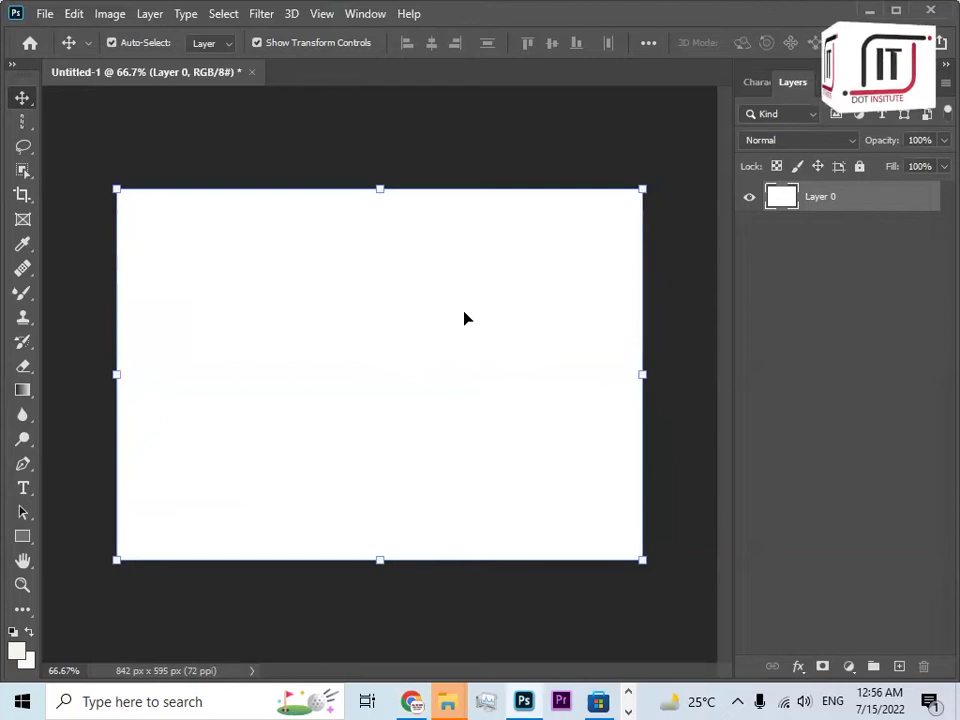
{"action": "left_click", "coordinate": [110, 16]}
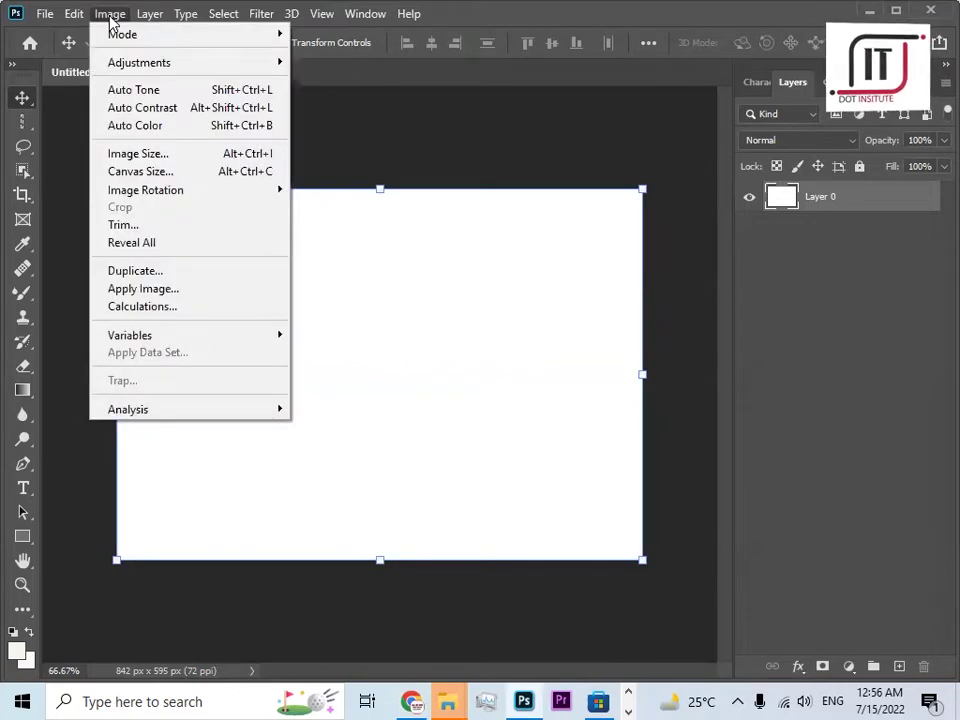
{"action": "mouse_move", "coordinate": [118, 198]}
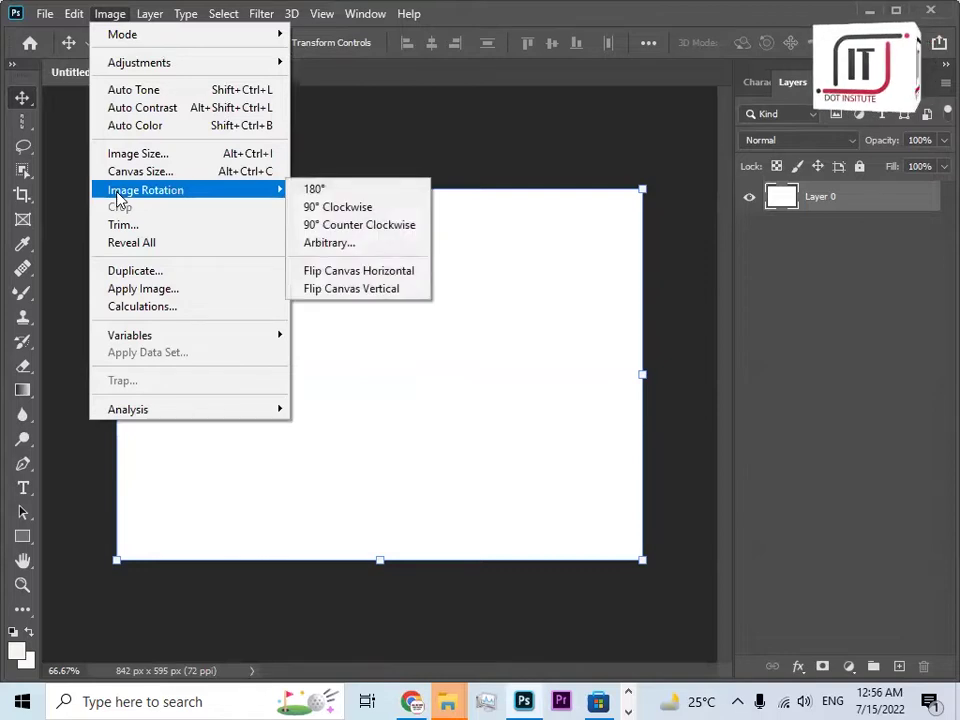
{"action": "left_click", "coordinate": [323, 210]}
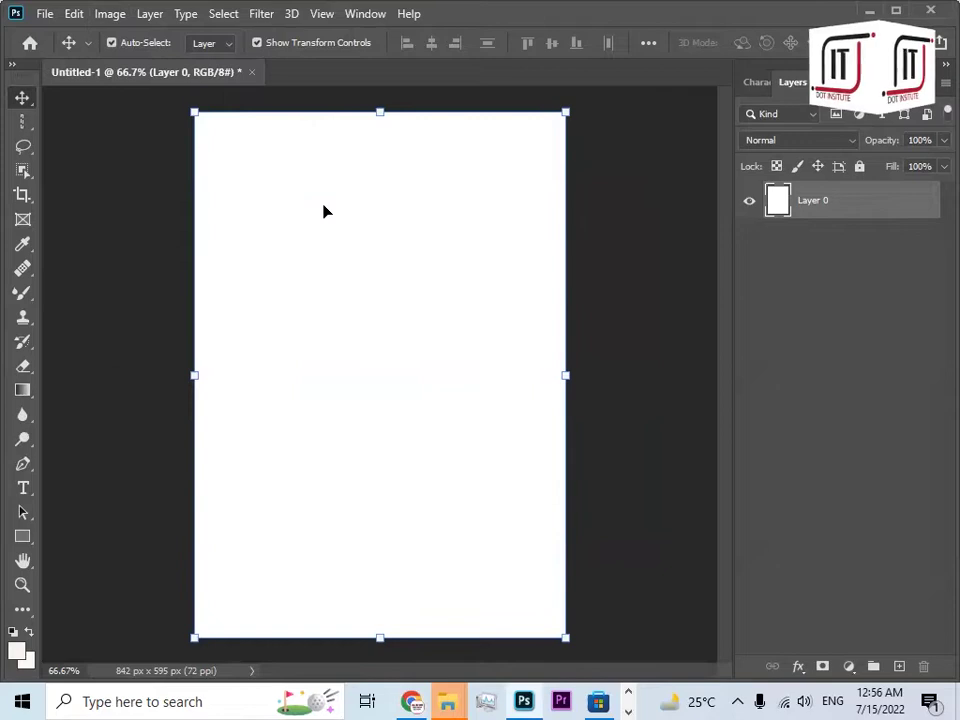
{"action": "left_click", "coordinate": [598, 231]}
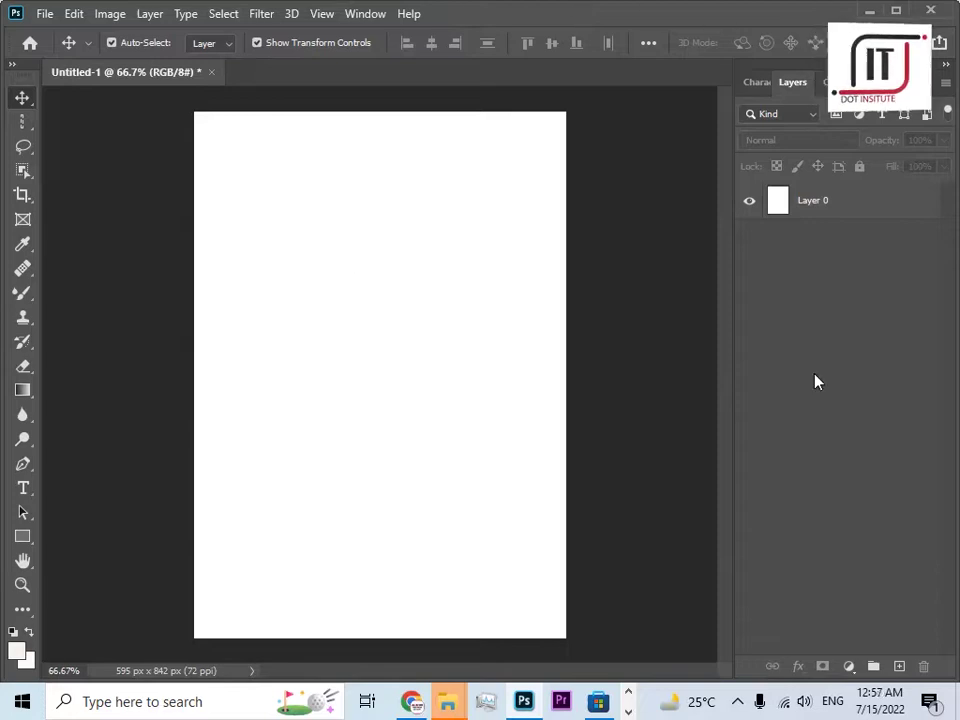
Switch to File Explorer and open the ONE10 DUBAI folder on New Volume (D:).
{"action": "left_click", "coordinate": [451, 701]}
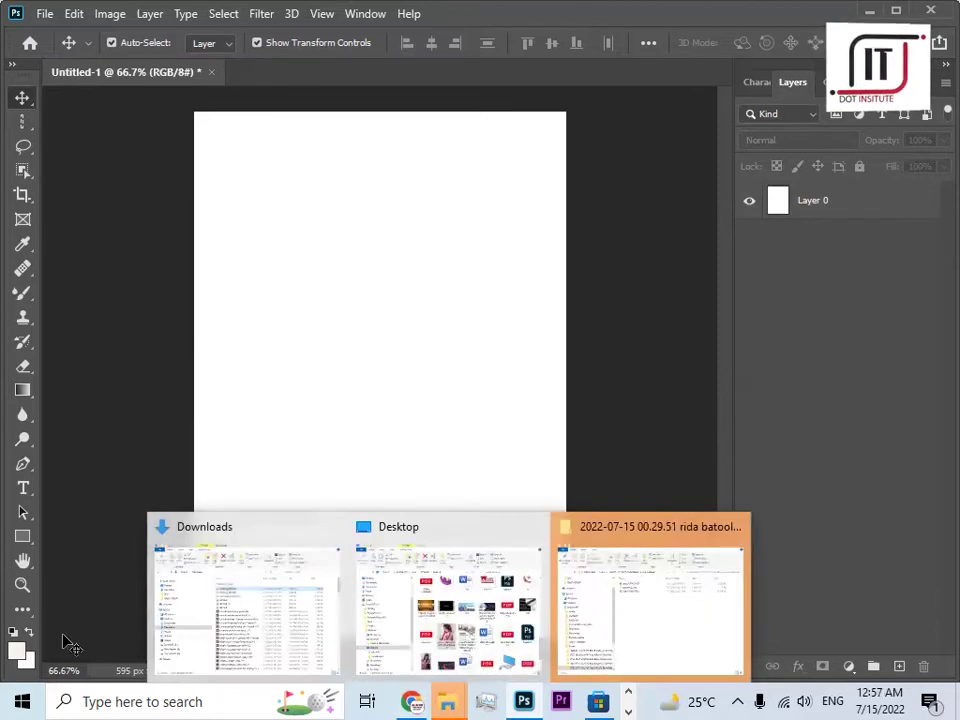
{"action": "left_click", "coordinate": [455, 643]}
{"action": "scroll", "coordinate": [158, 617], "scroll_direction": "down", "scroll_amount": 5}
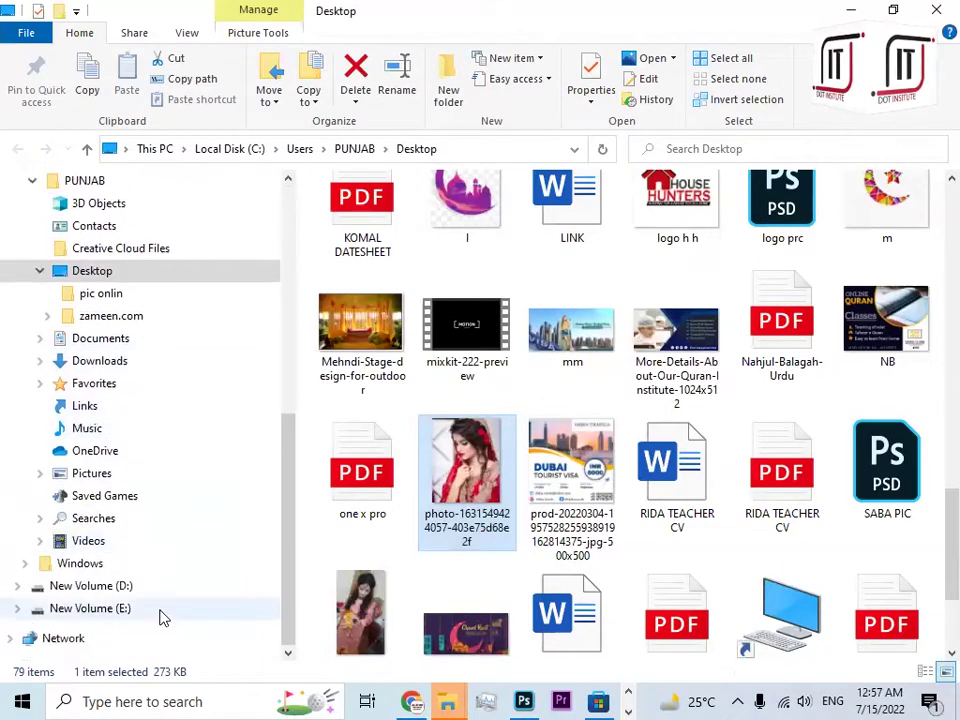
{"action": "left_click", "coordinate": [110, 586]}
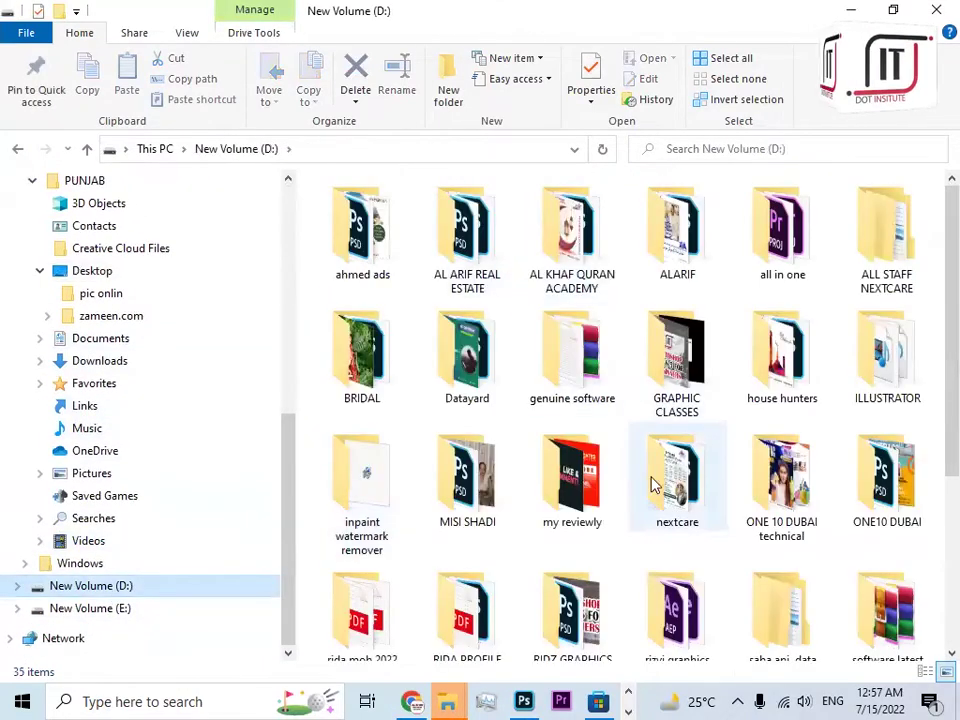
{"action": "scroll", "coordinate": [720, 557], "scroll_direction": "down", "scroll_amount": 3}
{"action": "scroll", "coordinate": [724, 553], "scroll_direction": "up", "scroll_amount": 2}
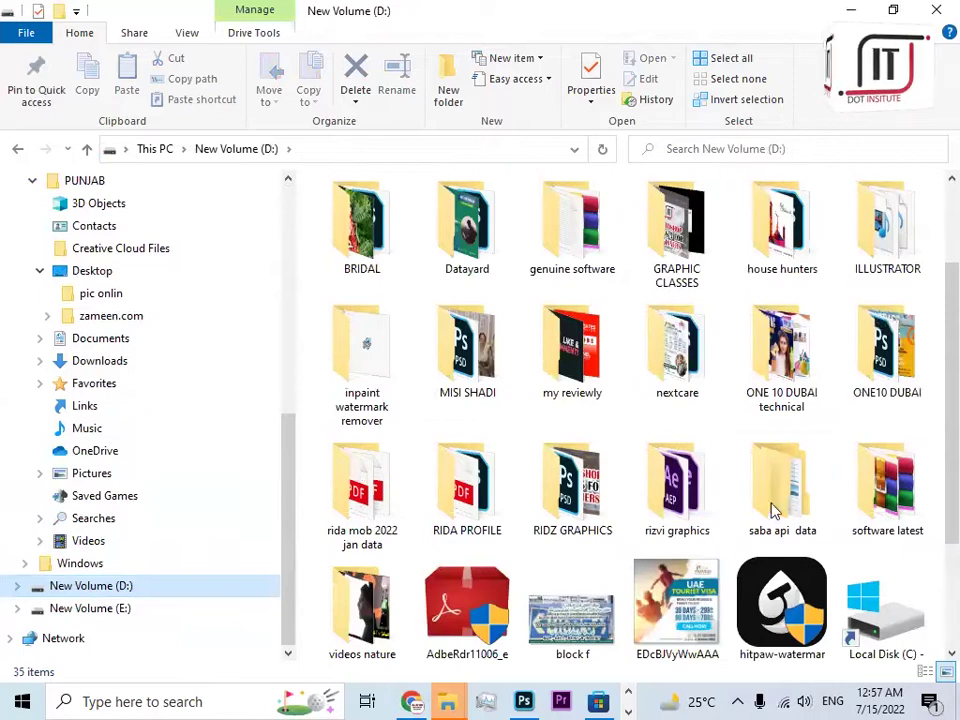
{"action": "double_click", "coordinate": [884, 345]}
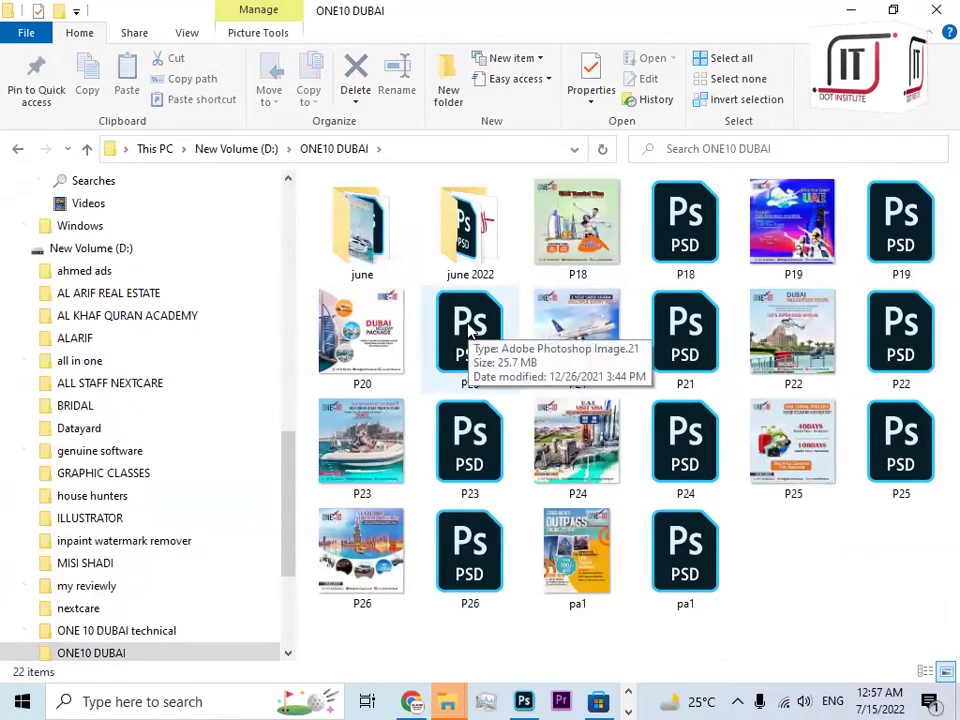
Look through the designs in the june subfolder and return to the ONE10 DUBAI folder.
{"action": "double_click", "coordinate": [369, 254]}
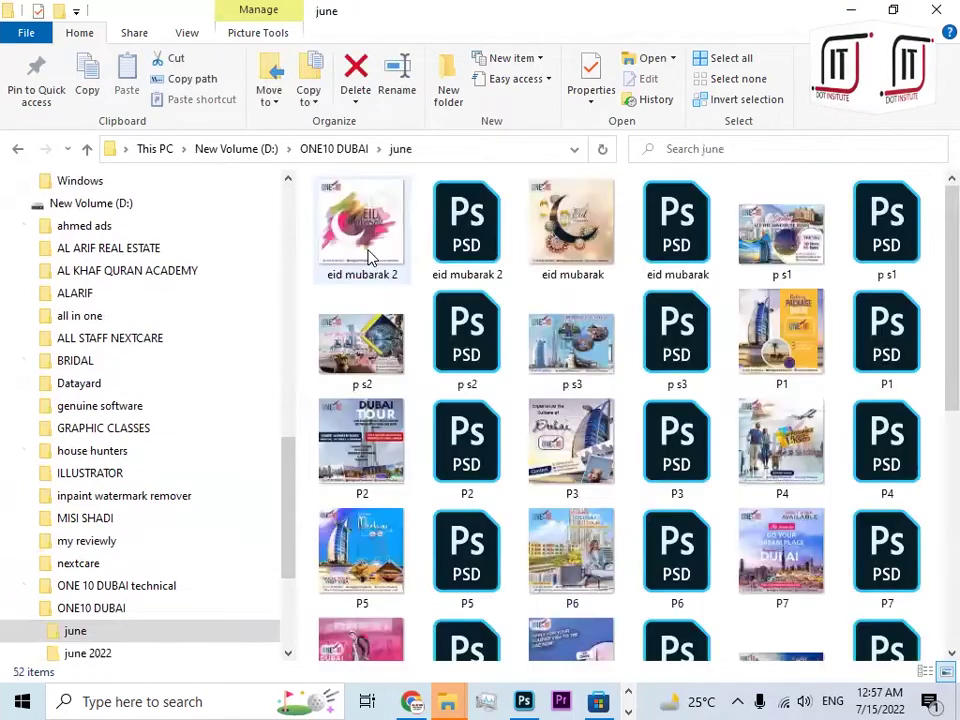
{"action": "scroll", "coordinate": [543, 571], "scroll_direction": "down", "scroll_amount": 5}
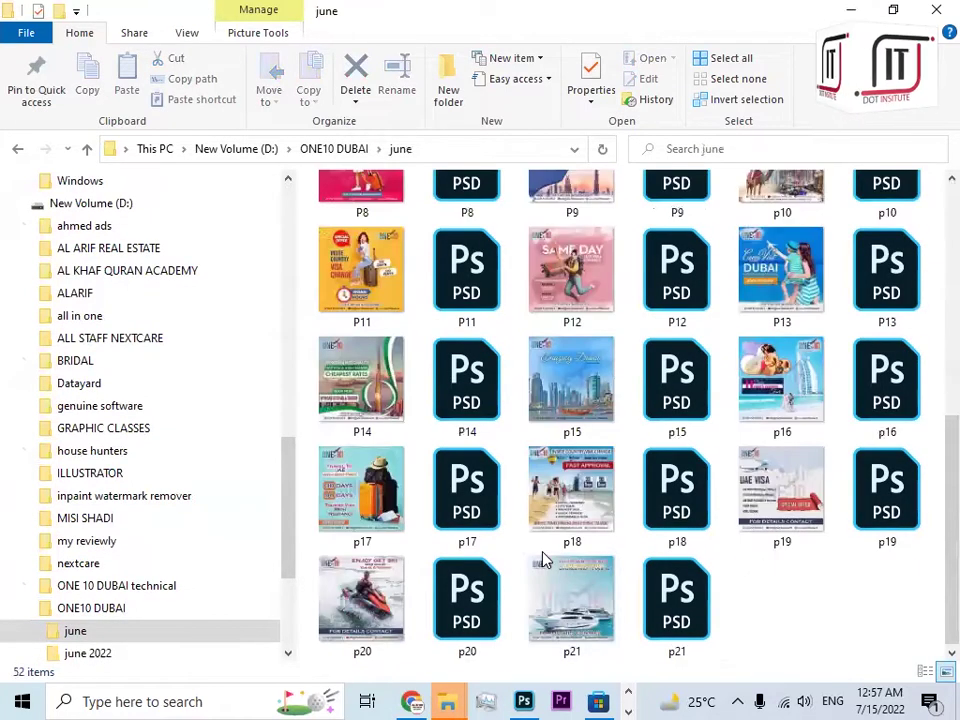
{"action": "scroll", "coordinate": [543, 561], "scroll_direction": "up", "scroll_amount": 5}
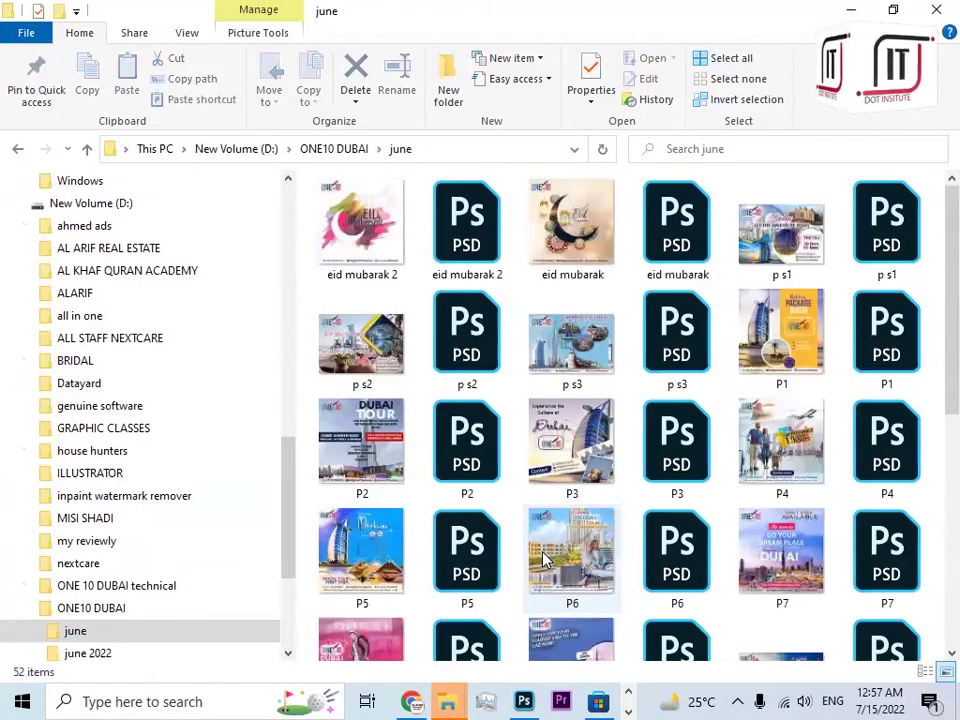
{"action": "left_click", "coordinate": [19, 149]}
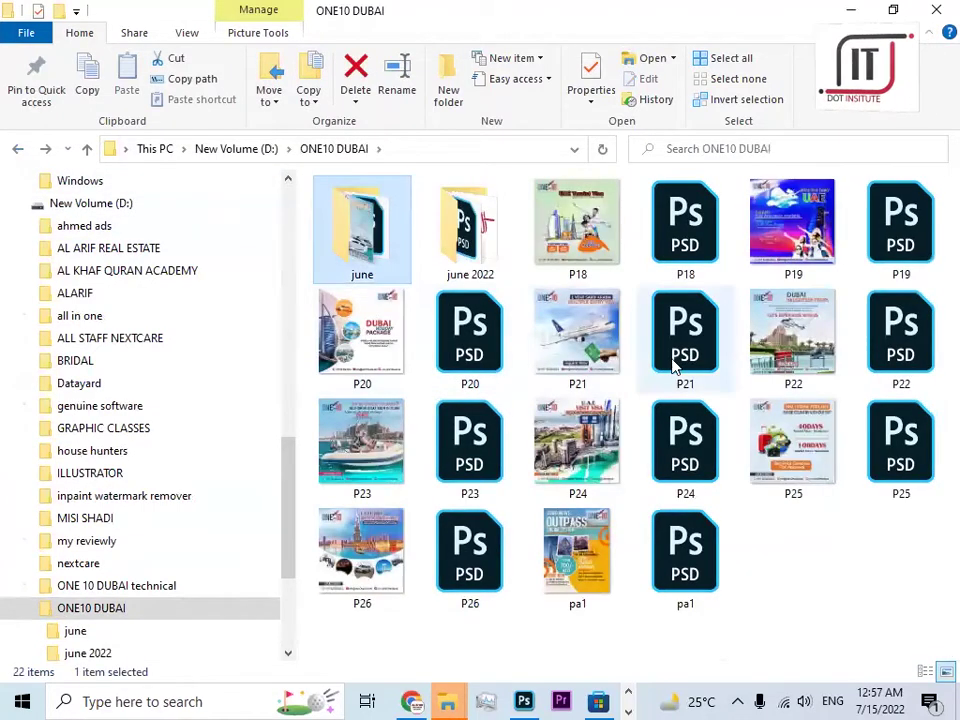
Open P23.psd in Photoshop without updating its text layers, and copy its ONE10 logo into the untitled portrait document.
{"action": "double_click", "coordinate": [478, 436]}
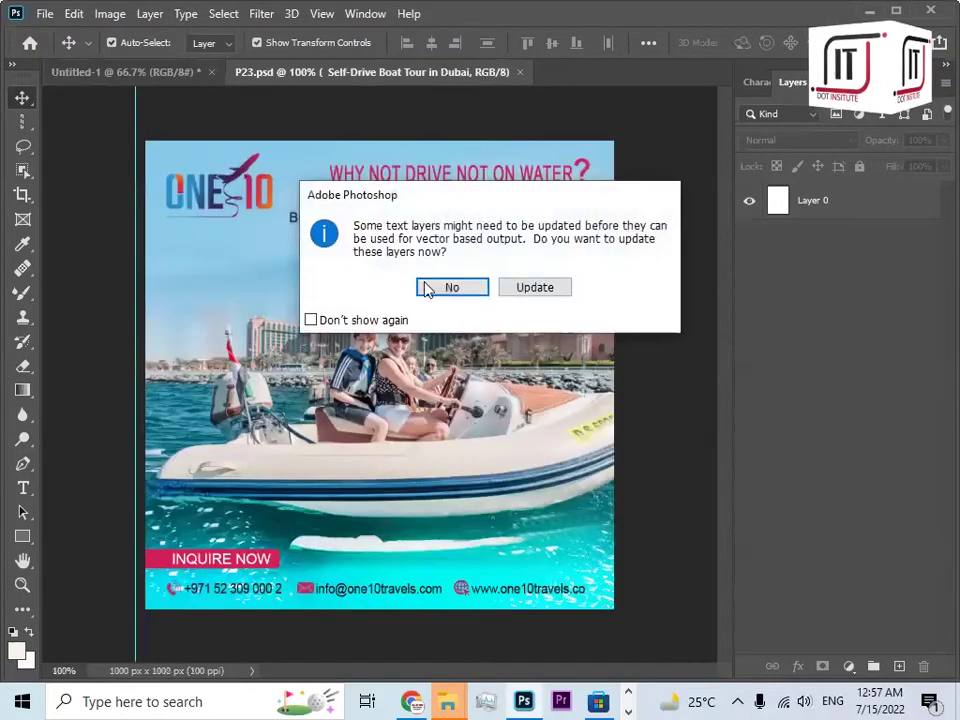
{"action": "left_click", "coordinate": [430, 286]}
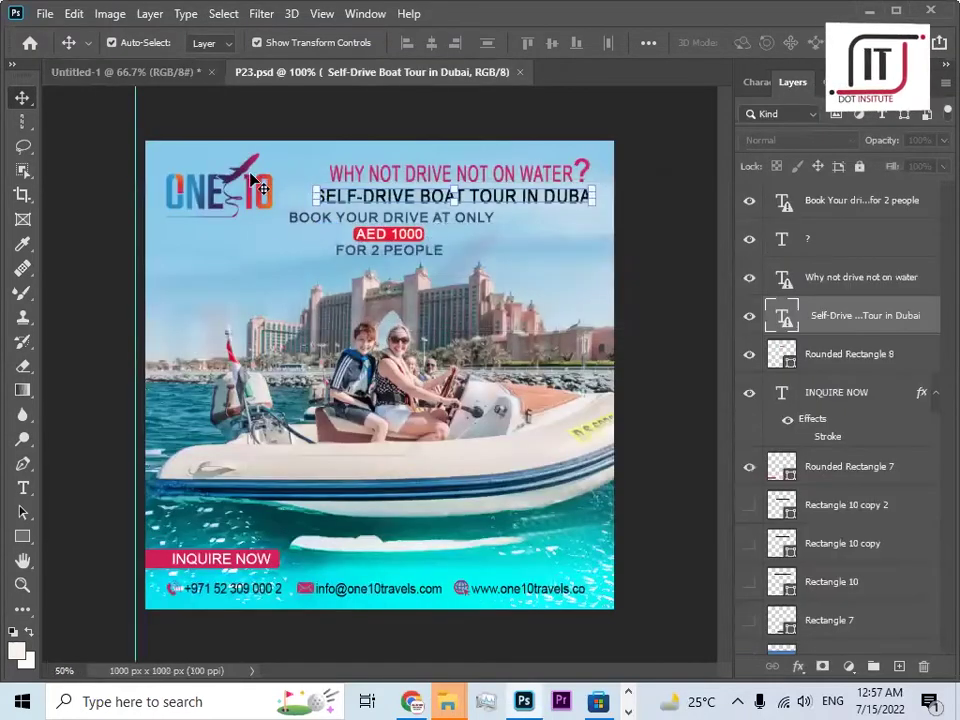
{"action": "left_click_drag", "start_coordinate": [190, 178], "coordinate": [210, 228]}
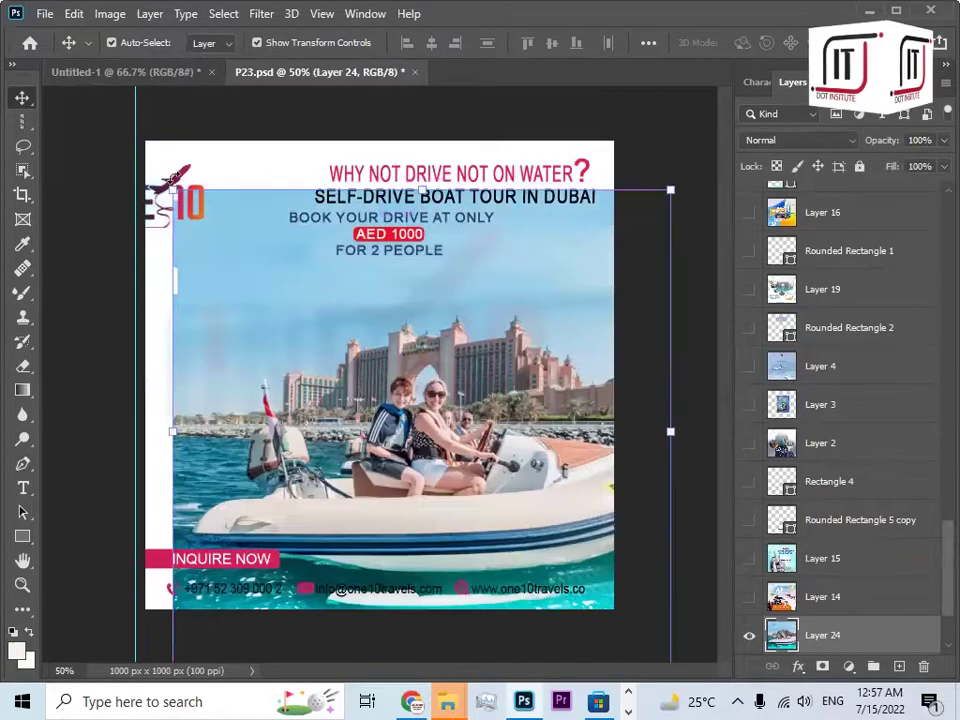
{"action": "left_click", "coordinate": [203, 173]}
{"action": "left_click_drag", "start_coordinate": [190, 180], "coordinate": [158, 111]}
{"action": "left_click_drag", "start_coordinate": [127, 68], "coordinate": [272, 182]}
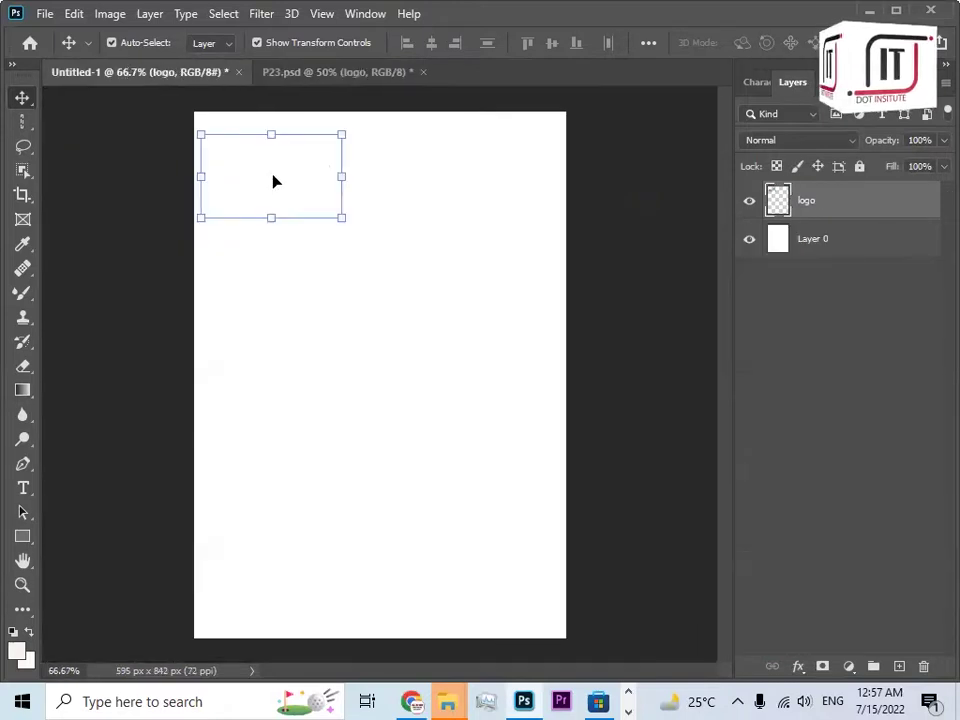
Scale the ONE10 logo to 61.51% and place it in the page's upper-left corner.
{"action": "left_click_drag", "start_coordinate": [337, 213], "coordinate": [289, 186]}
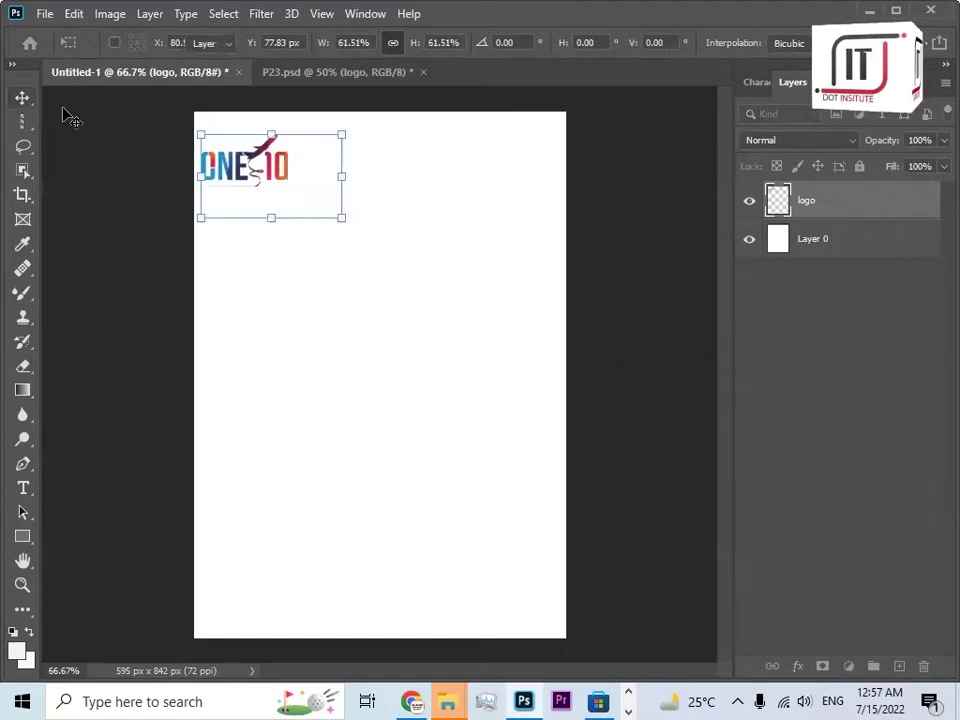
{"action": "key", "text": "Return"}
{"action": "left_click_drag", "start_coordinate": [230, 170], "coordinate": [250, 158]}
{"action": "left_click", "coordinate": [347, 283]}
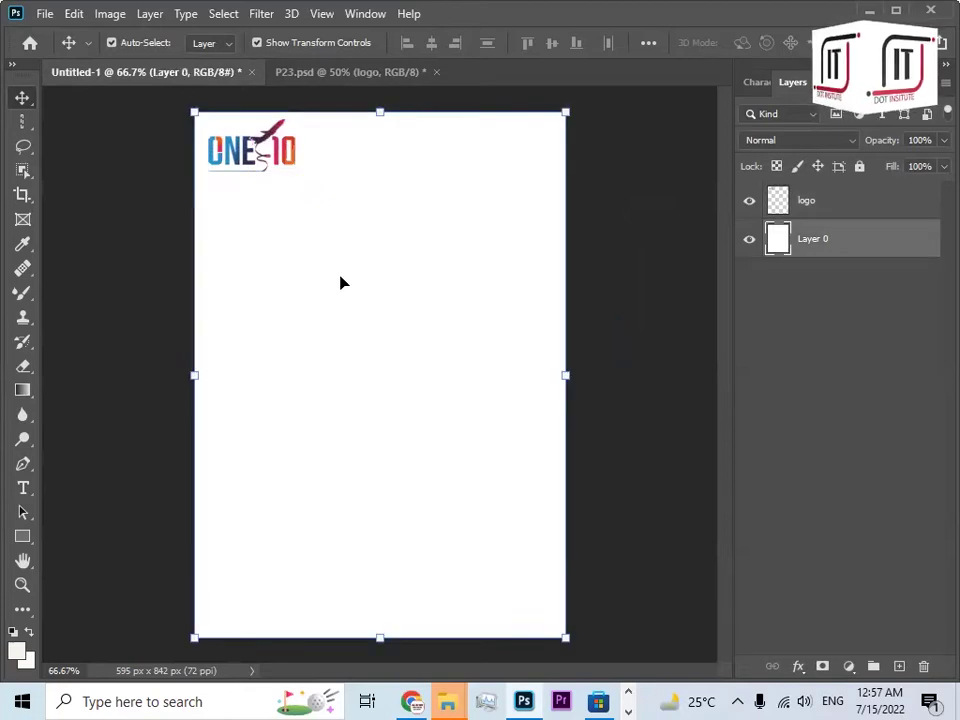
Save the document on the computer as the Photoshop file "PRACTICE BROUCHERE" in the june folder of ONE10 DUBAI.
{"action": "key", "text": "ctrl+s"}
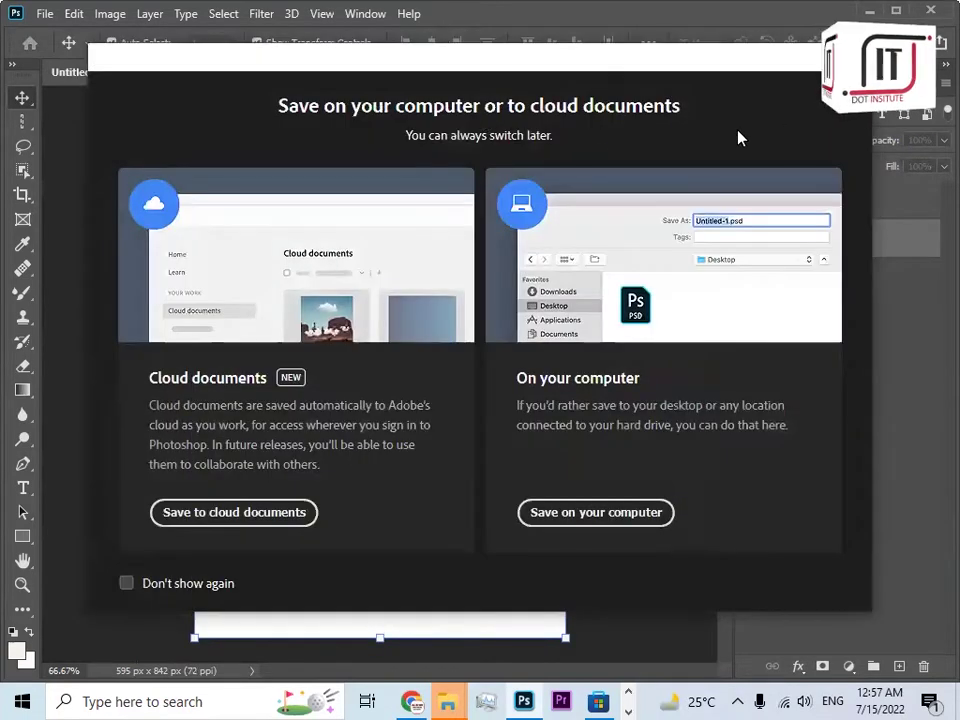
{"action": "left_click", "coordinate": [591, 512]}
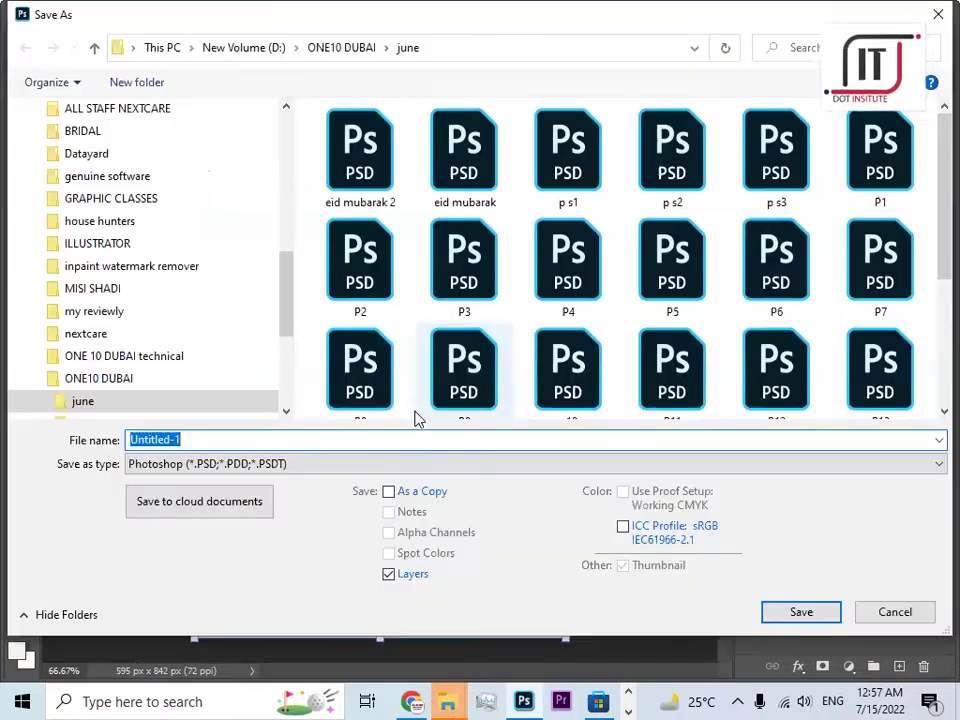
{"action": "key", "text": "BackSpace"}
{"action": "type", "text": "P"}
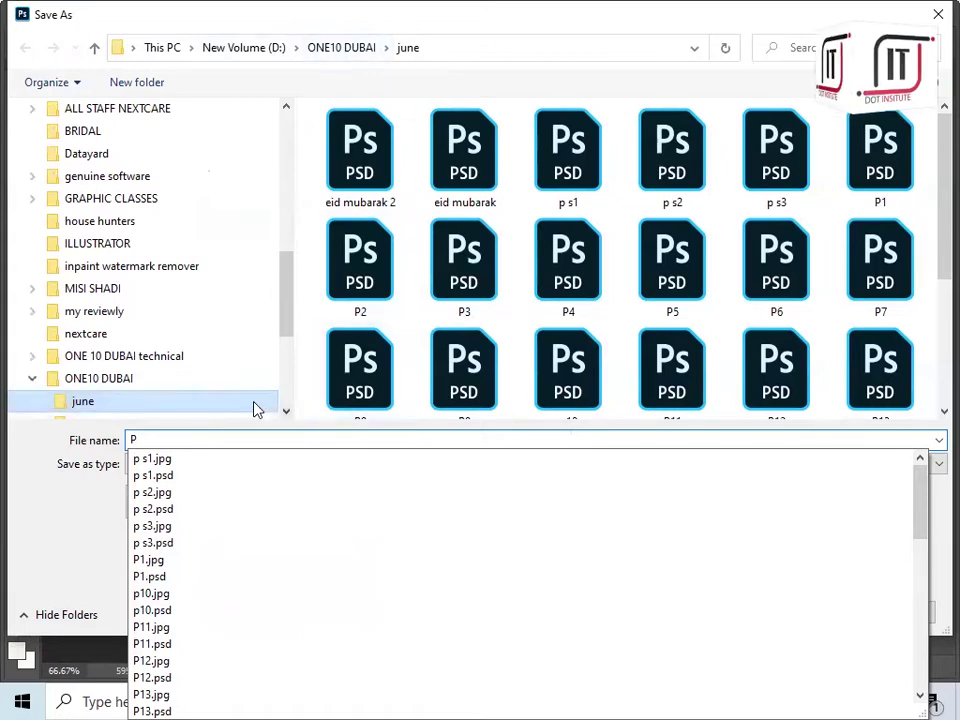
{"action": "type", "text": "RACTICE BROUCHERE"}
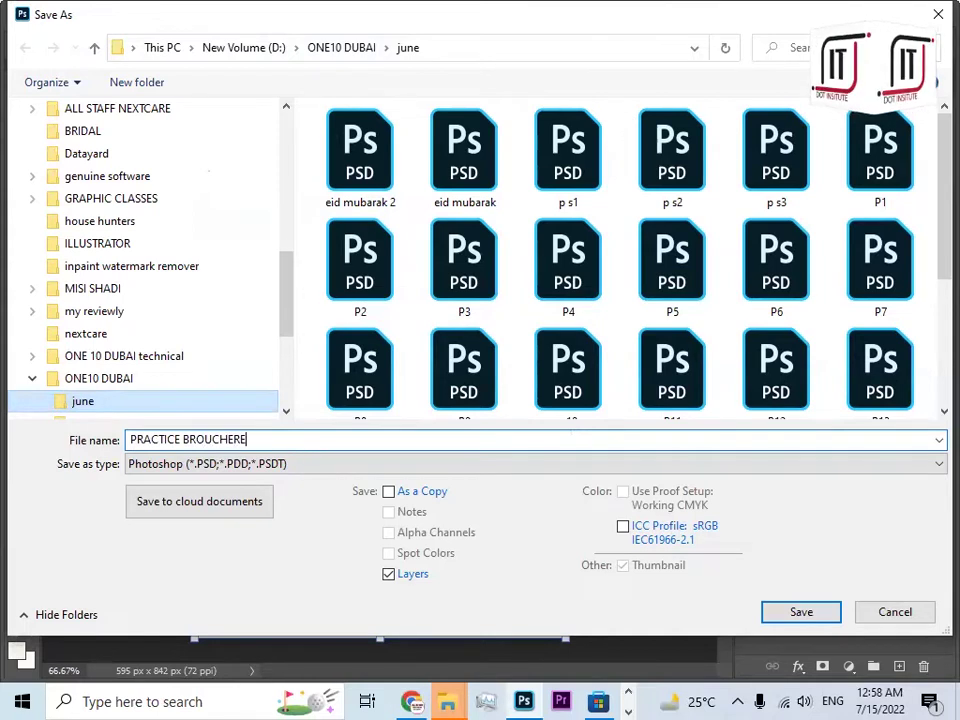
{"action": "key", "text": "Return"}
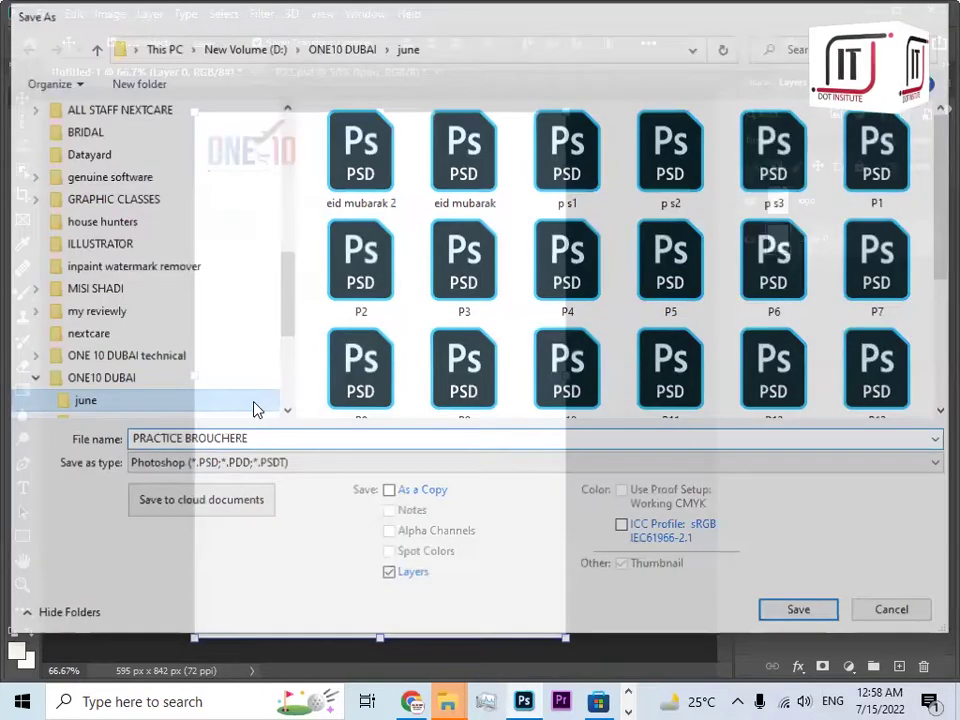
{"action": "left_click", "coordinate": [686, 183]}
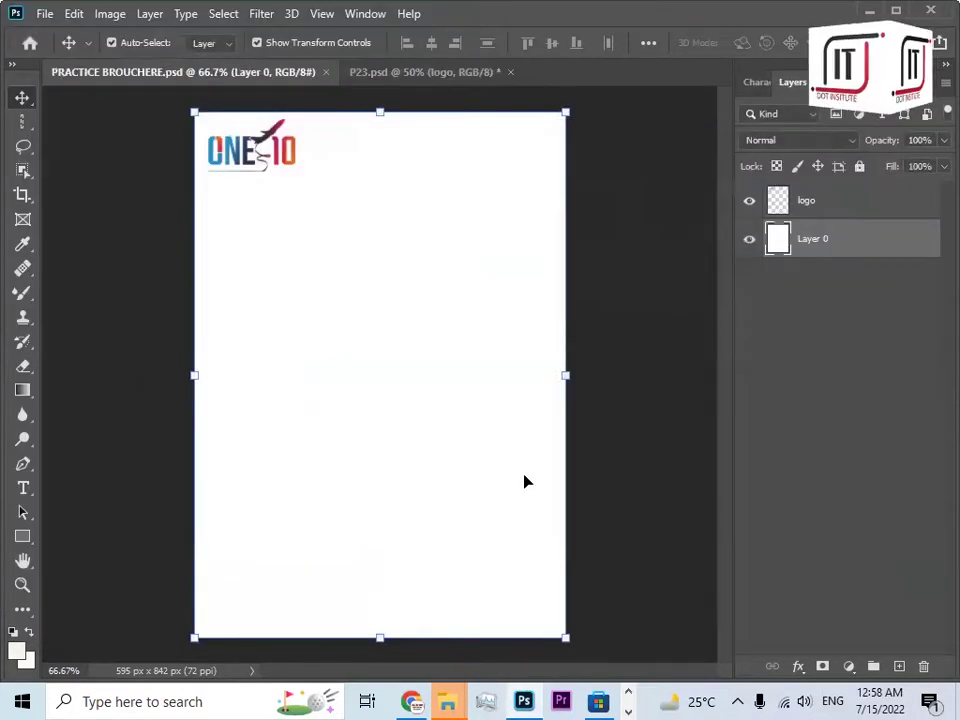
Switch to File Explorer and open the ONE10 DUBAI folder inside the my usb folder on New Volume (E:).
{"action": "mouse_move", "coordinate": [452, 697]}
{"action": "left_click", "coordinate": [497, 612]}
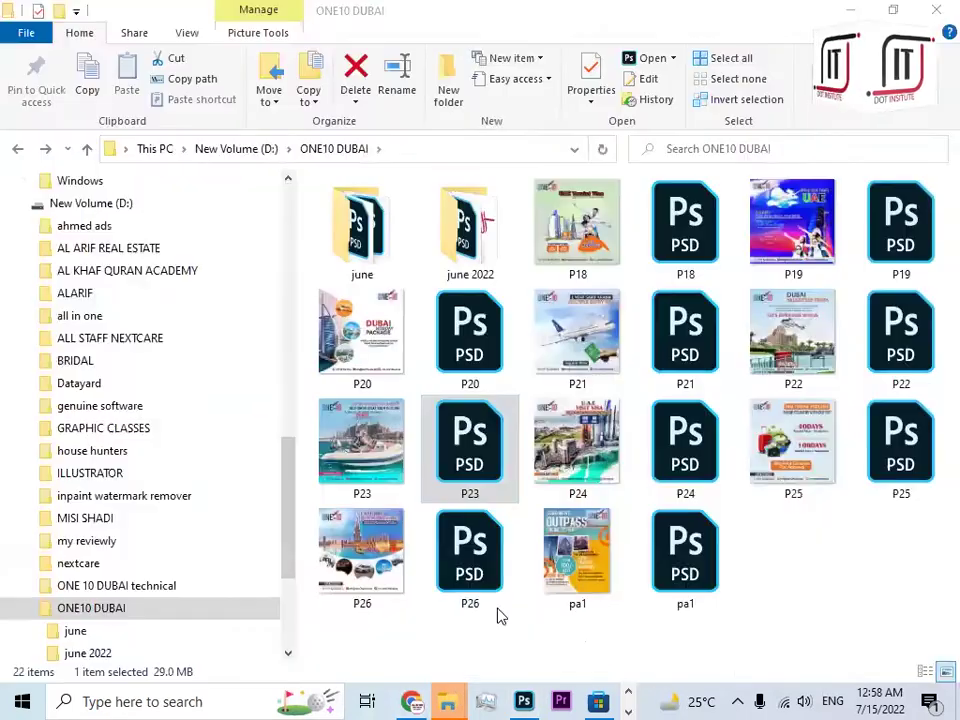
{"action": "left_click", "coordinate": [17, 149]}
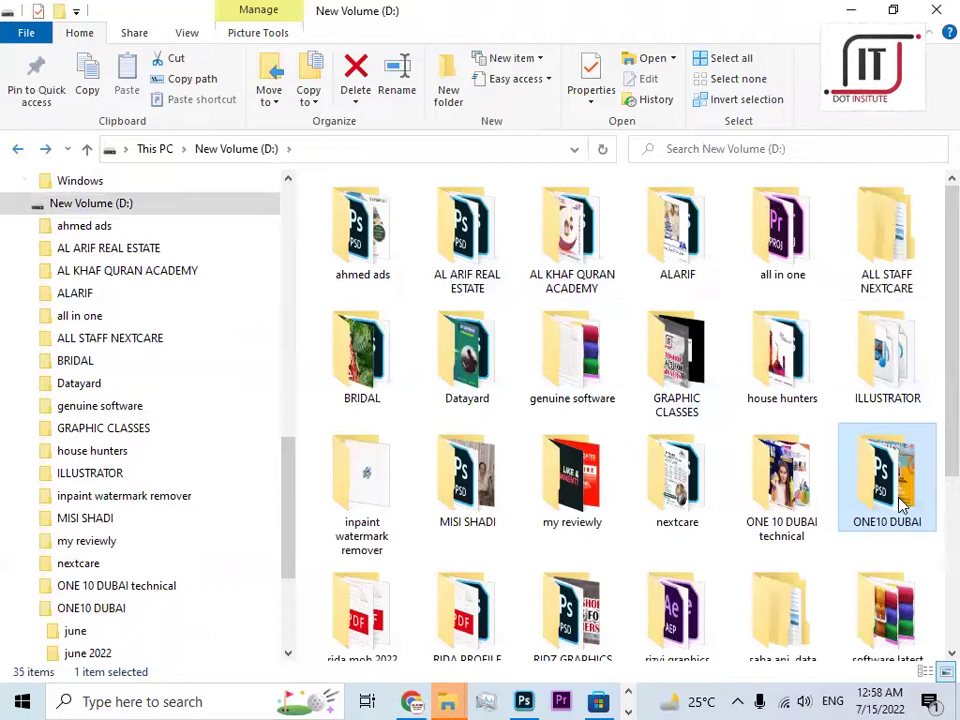
{"action": "double_click", "coordinate": [887, 480]}
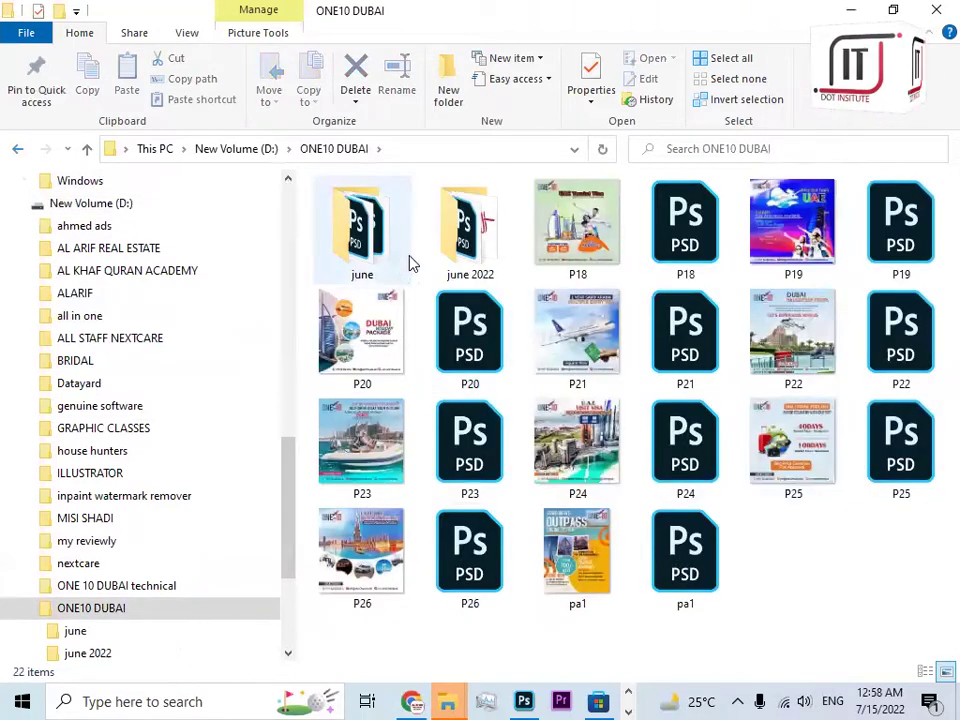
{"action": "scroll", "coordinate": [60, 560], "scroll_direction": "down", "scroll_amount": 3}
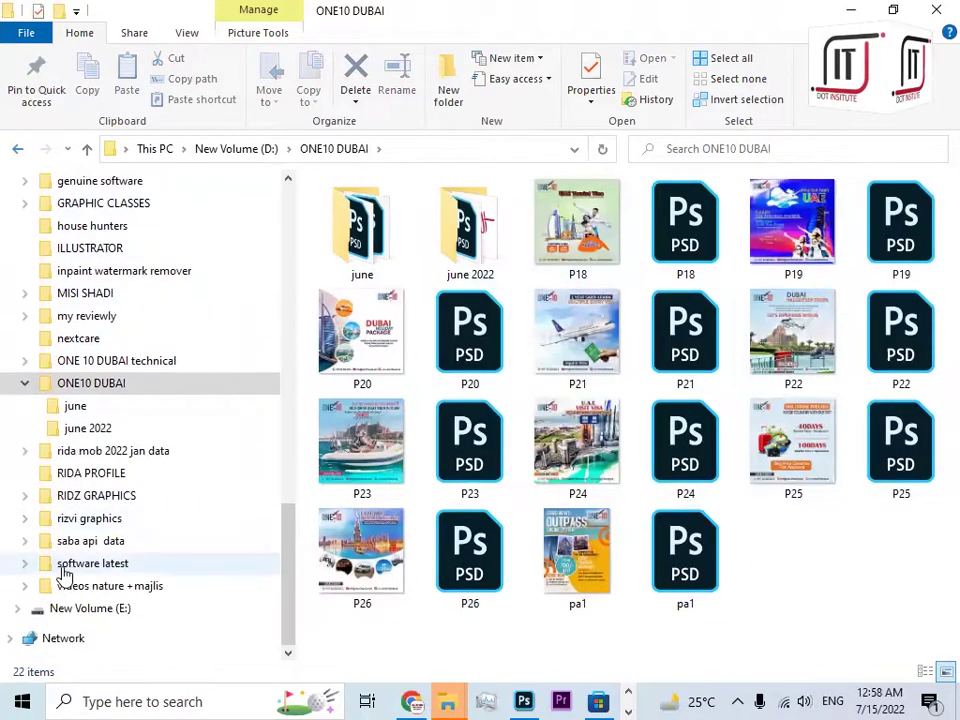
{"action": "left_click", "coordinate": [92, 609]}
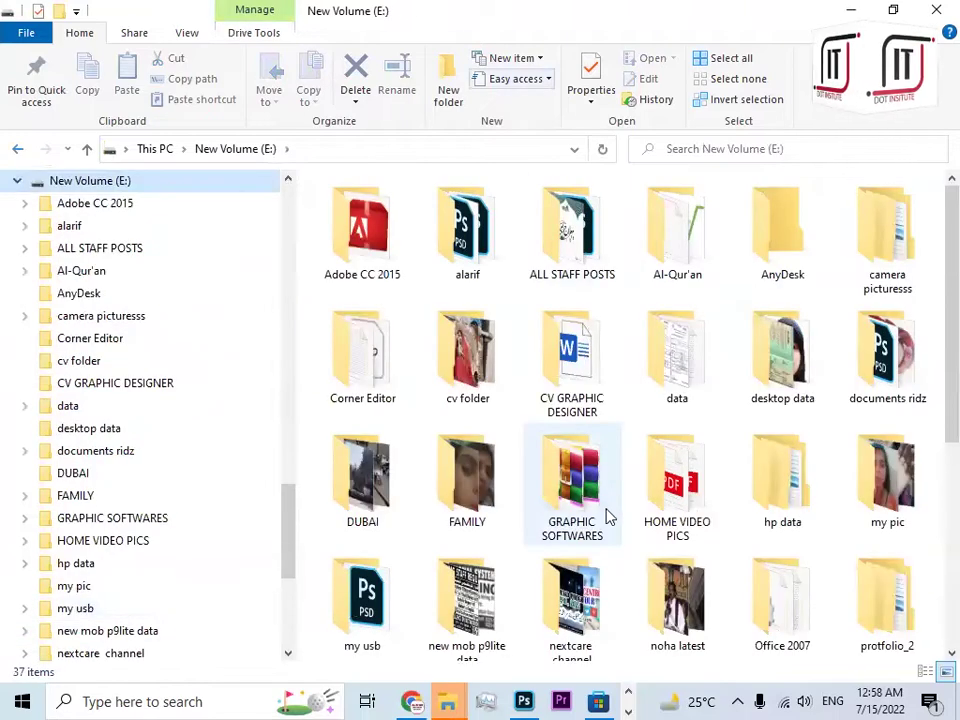
{"action": "scroll", "coordinate": [605, 515], "scroll_direction": "down", "scroll_amount": 4}
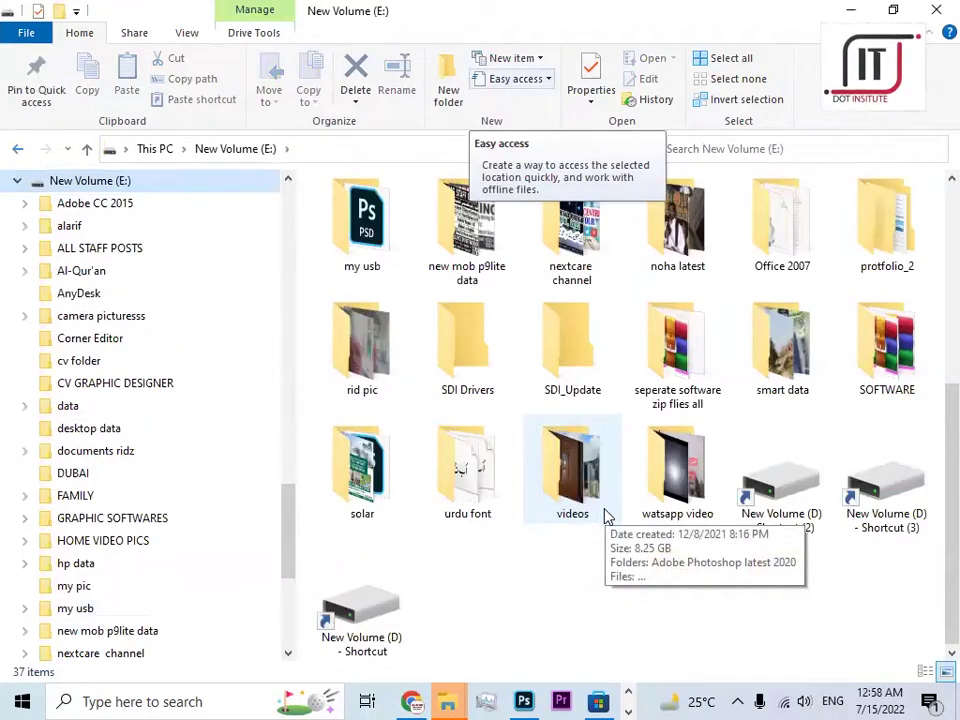
{"action": "scroll", "coordinate": [605, 515], "scroll_direction": "up", "scroll_amount": 3}
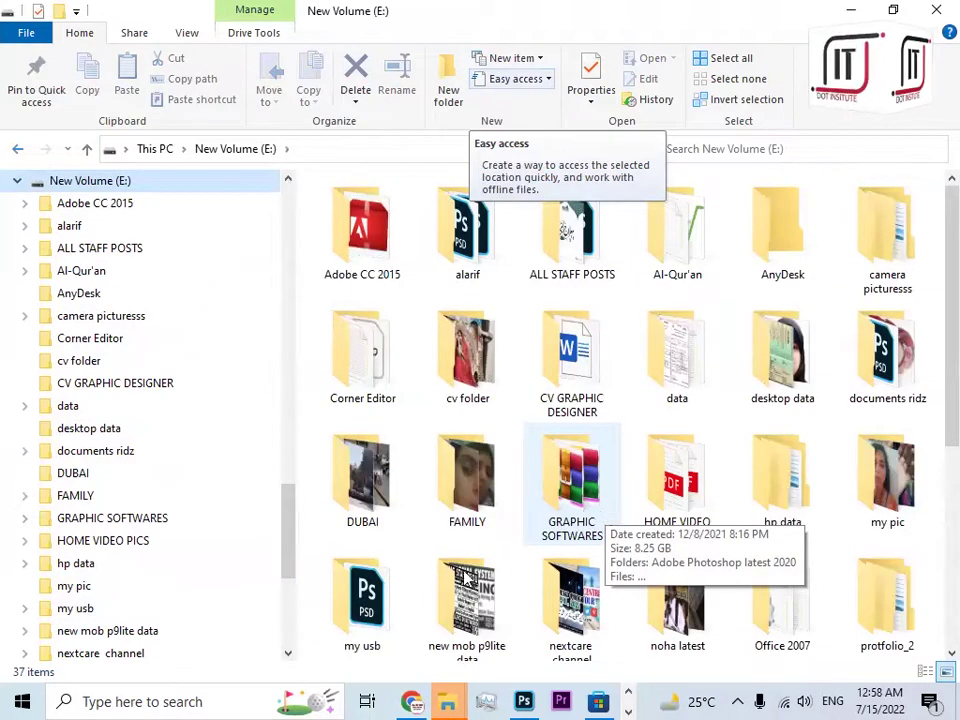
{"action": "double_click", "coordinate": [362, 592]}
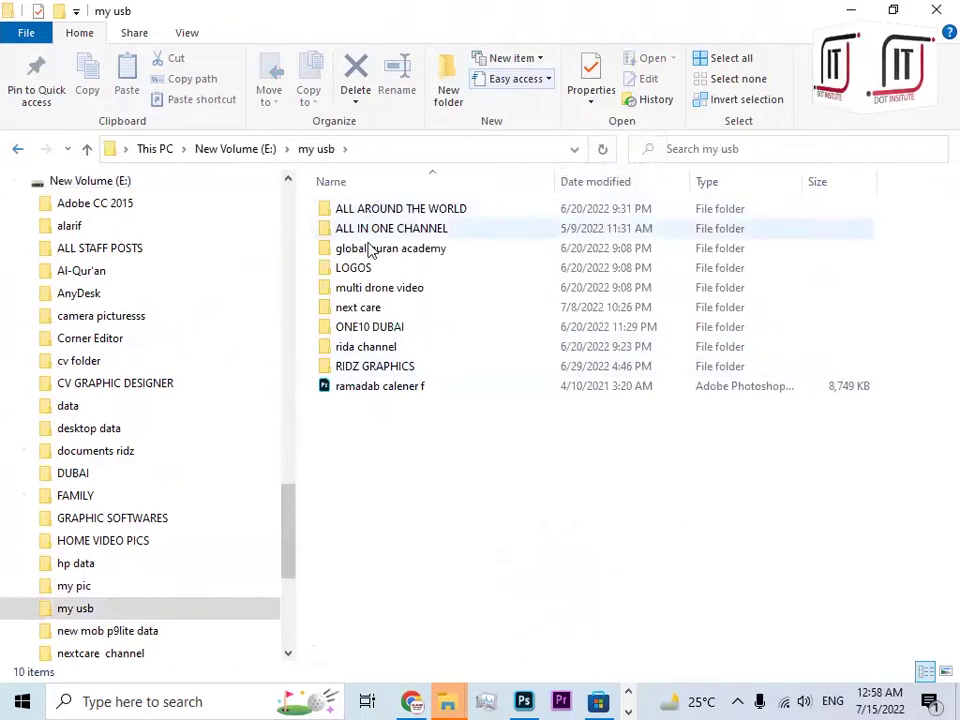
{"action": "double_click", "coordinate": [369, 327]}
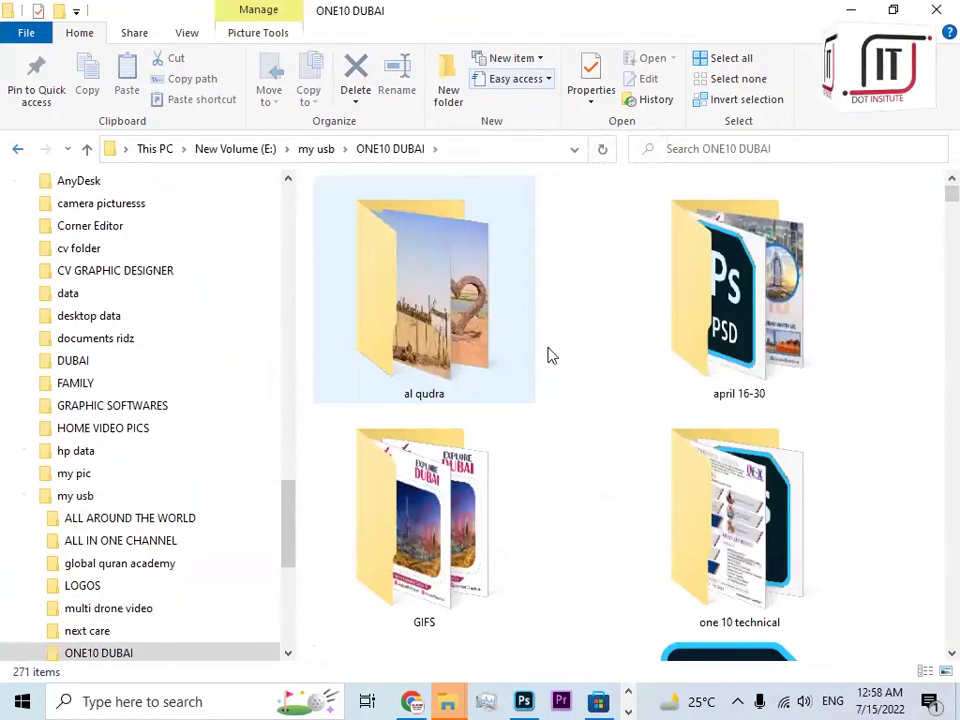
Look through the designs in the ONE10 DUBAI folder and open its one 10 technical subfolder.
{"action": "scroll", "coordinate": [655, 495], "scroll_direction": "down", "scroll_amount": 10}
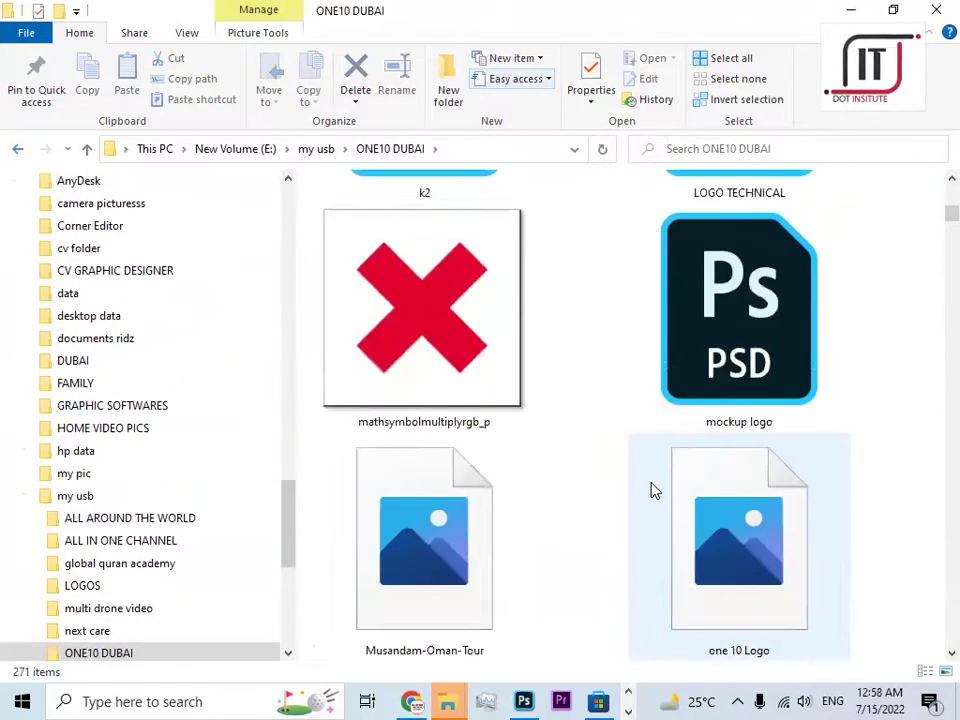
{"action": "scroll", "coordinate": [650, 490], "scroll_direction": "down", "scroll_amount": 15}
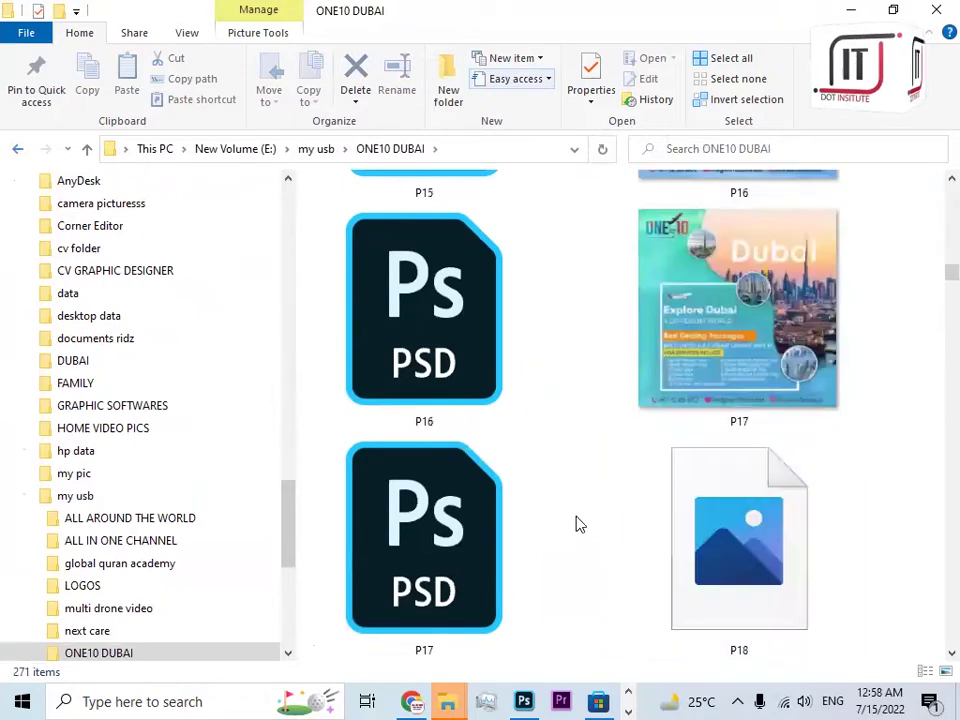
{"action": "scroll", "coordinate": [580, 510], "scroll_direction": "up", "scroll_amount": 15}
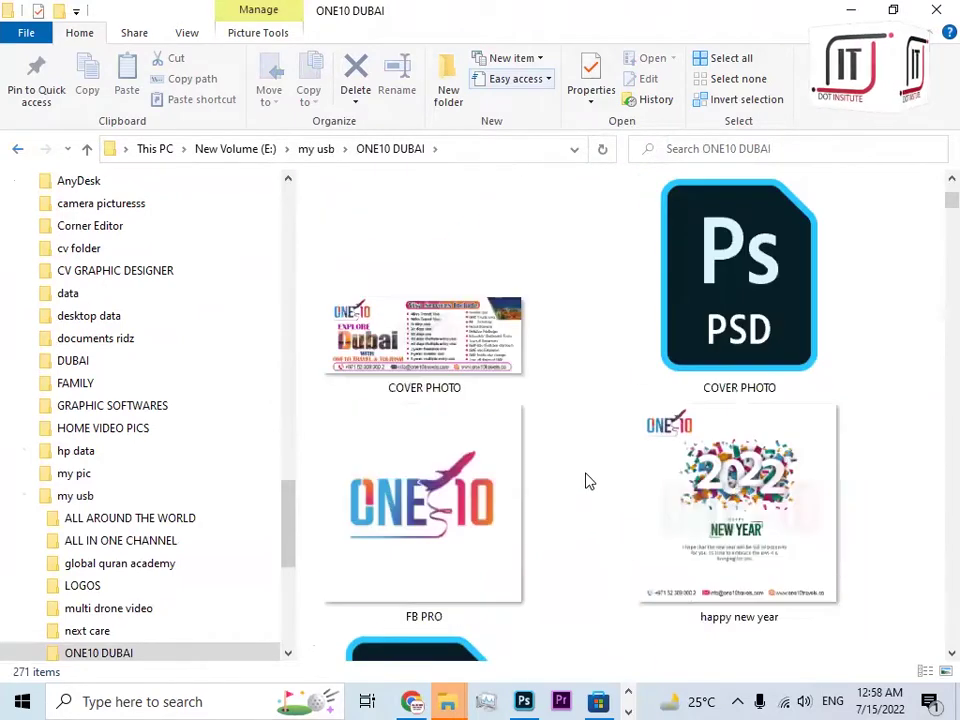
{"action": "scroll", "coordinate": [589, 475], "scroll_direction": "down", "scroll_amount": 2}
{"action": "scroll", "coordinate": [589, 471], "scroll_direction": "up", "scroll_amount": 4}
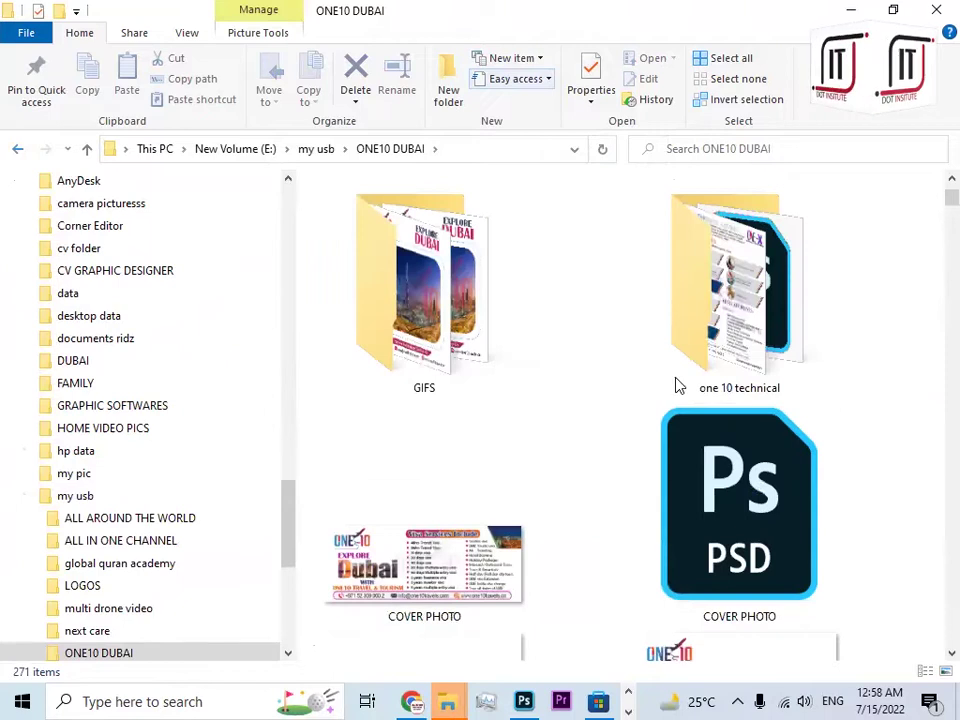
{"action": "left_click", "coordinate": [767, 311]}
{"action": "double_click", "coordinate": [767, 311]}
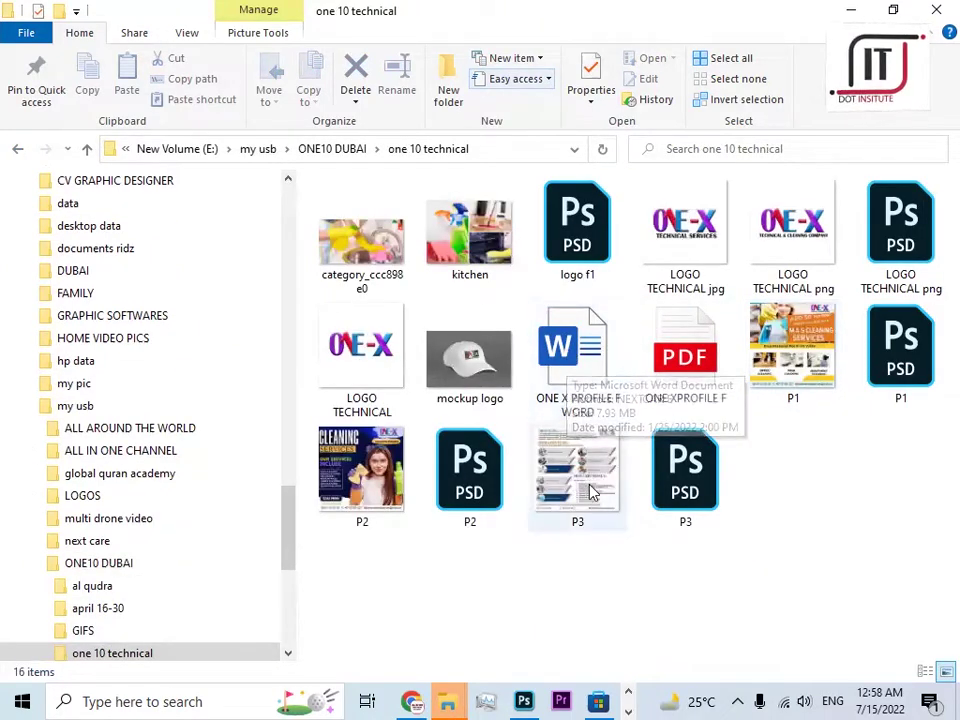
Open the document ONE X PROFILE F WORD in Word, skim its first page and minimize it.
{"action": "right_click", "coordinate": [566, 349]}
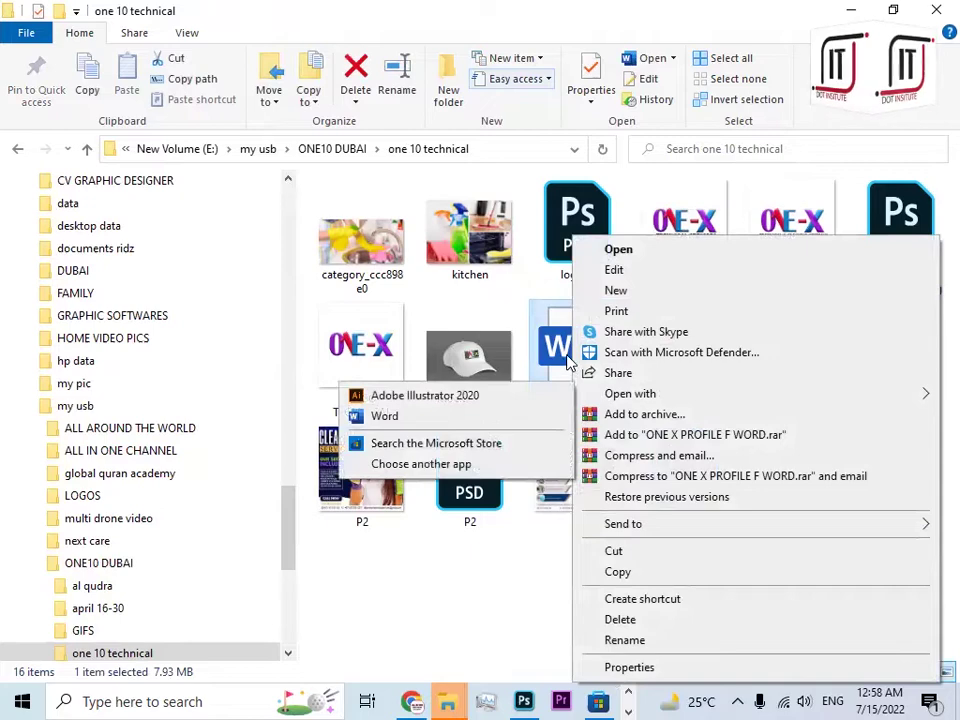
{"action": "left_click", "coordinate": [567, 350]}
{"action": "double_click", "coordinate": [567, 350]}
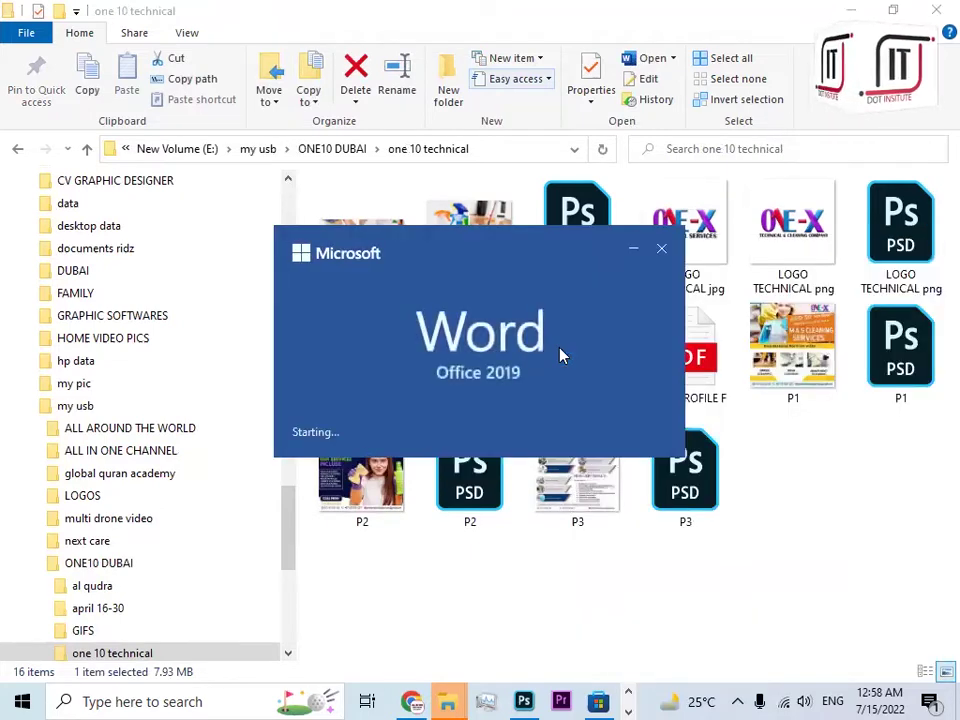
{"action": "scroll", "coordinate": [540, 360], "scroll_direction": "down", "scroll_amount": 5}
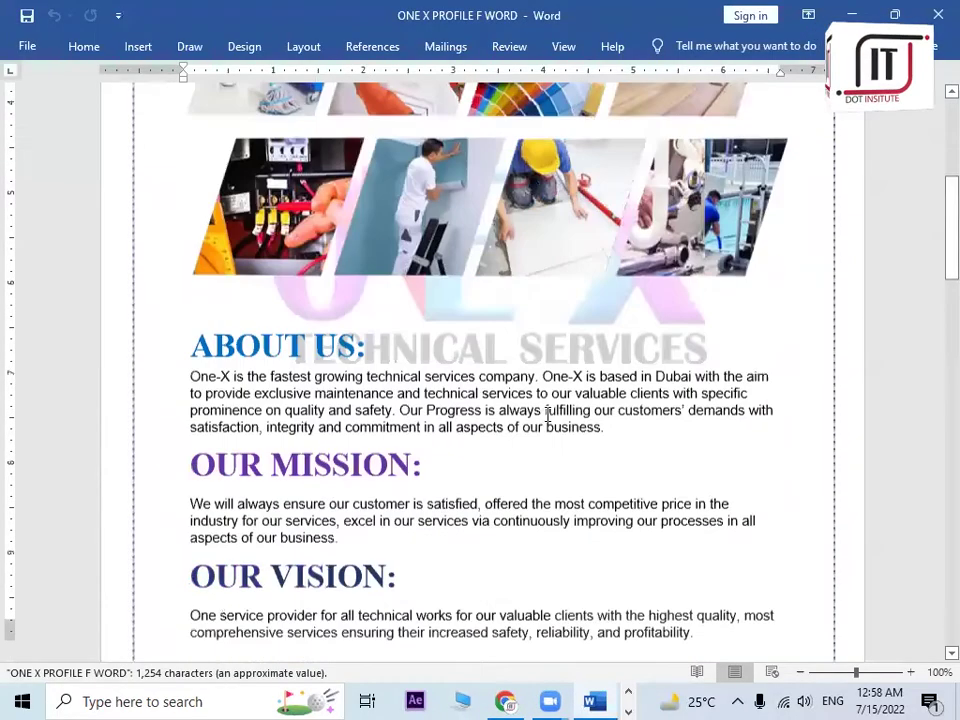
{"action": "scroll", "coordinate": [545, 417], "scroll_direction": "up", "scroll_amount": 5}
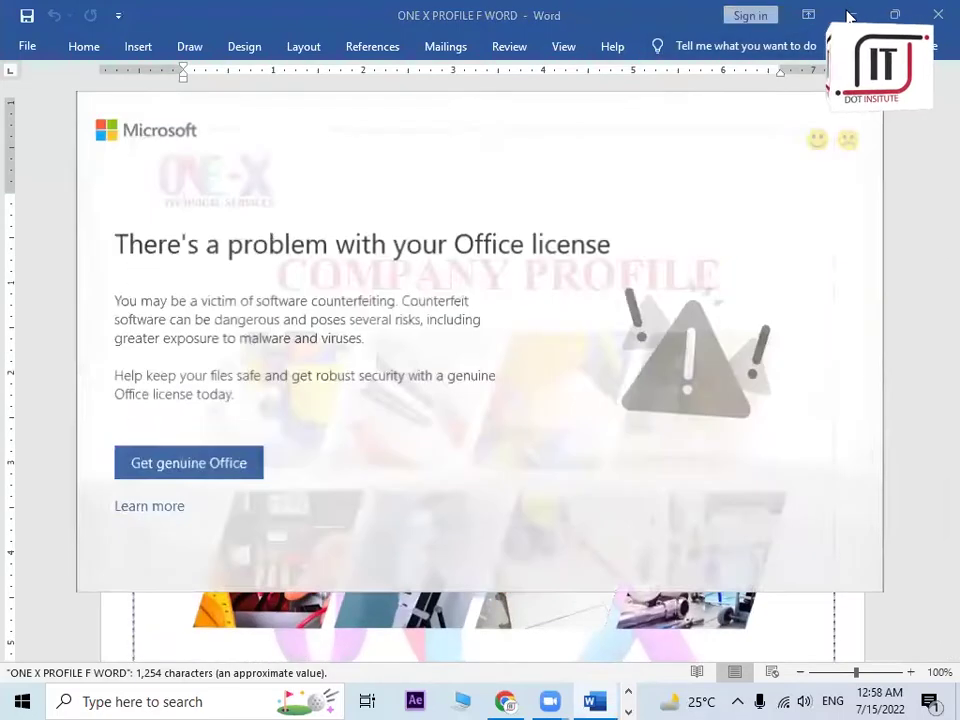
{"action": "left_click", "coordinate": [859, 116]}
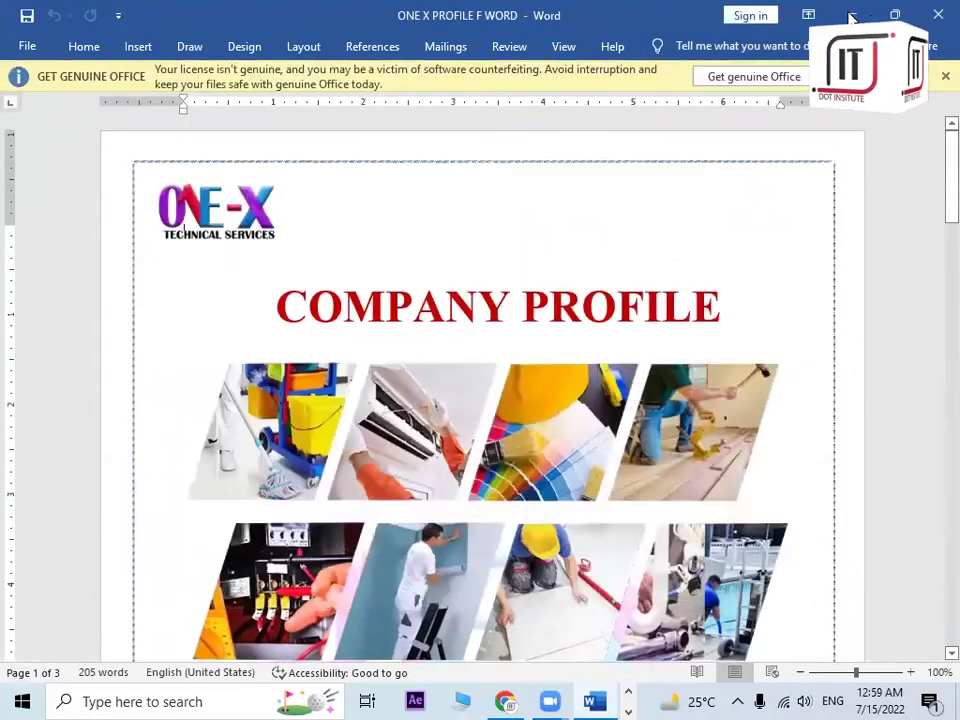
{"action": "left_click", "coordinate": [850, 16]}
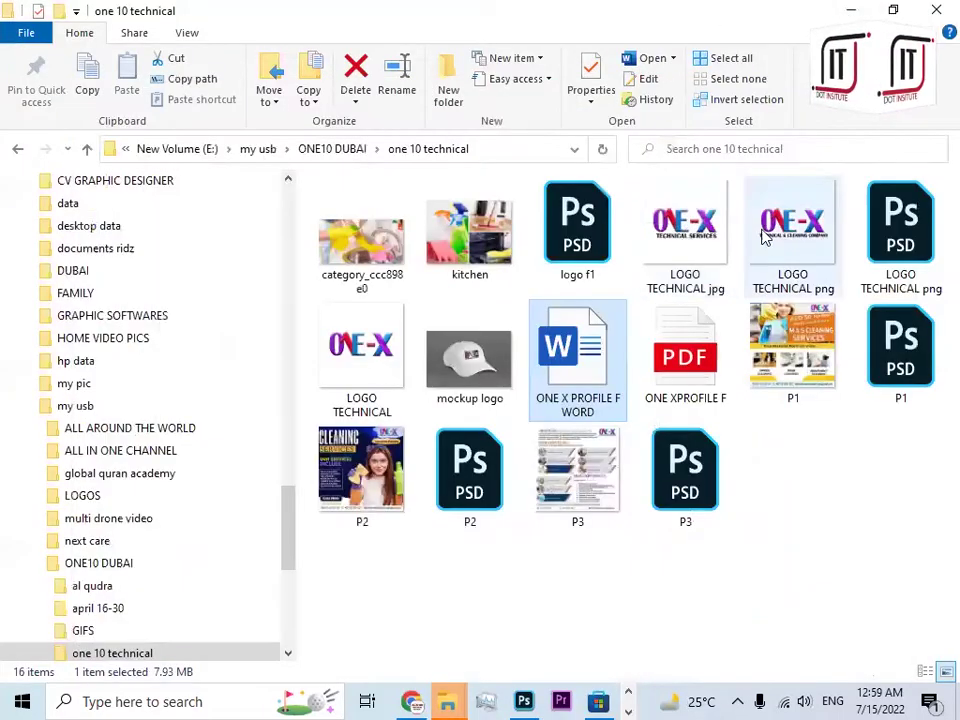
Open the LOGO TECHNICAL png image from the one 10 technical folder in Adobe Photoshop 2020.
{"action": "left_click", "coordinate": [778, 235]}
{"action": "right_click", "coordinate": [778, 235]}
{"action": "mouse_move", "coordinate": [681, 392]}
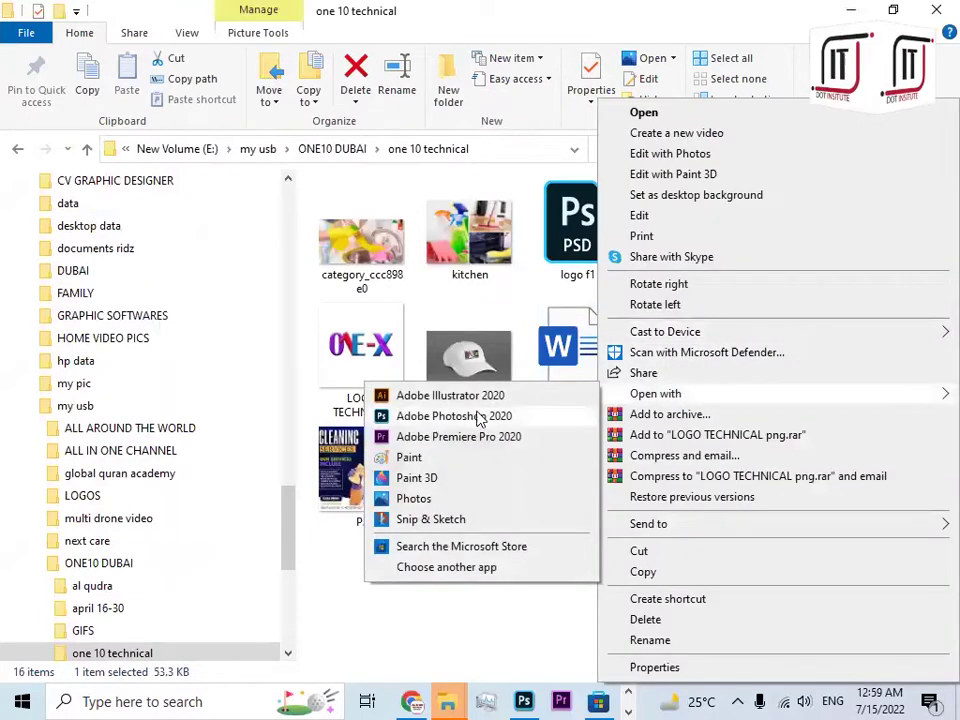
{"action": "left_click", "coordinate": [465, 420]}
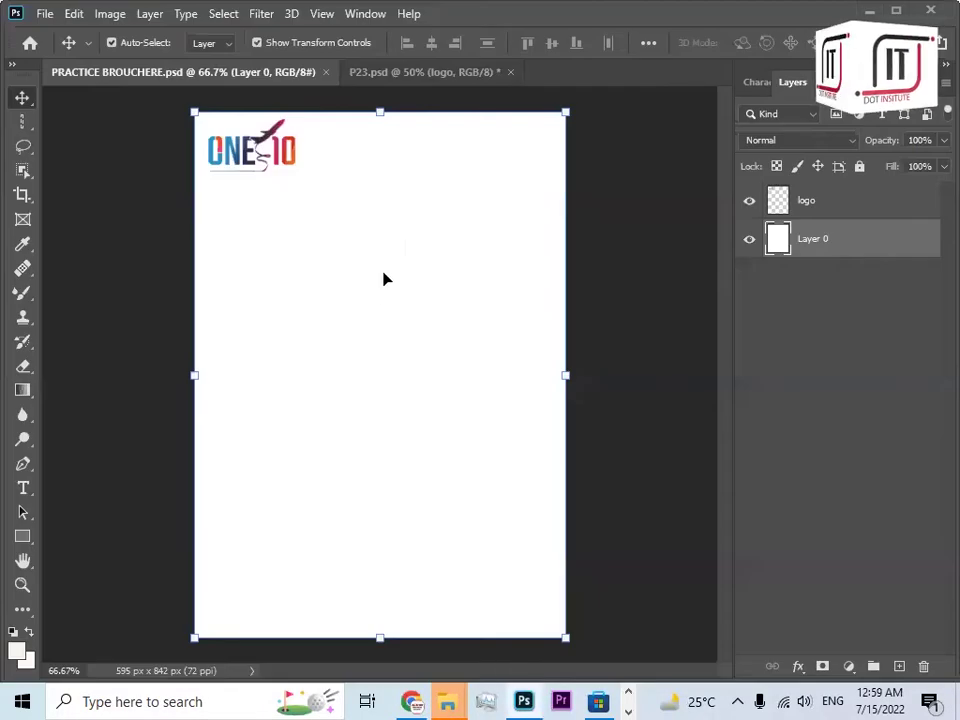
Hide the ONE10 logo layer in the PRACTICE BROUCHERE document and copy the ONE-X logo into it from LOGO TECHNICAL png.
{"action": "left_click", "coordinate": [255, 150]}
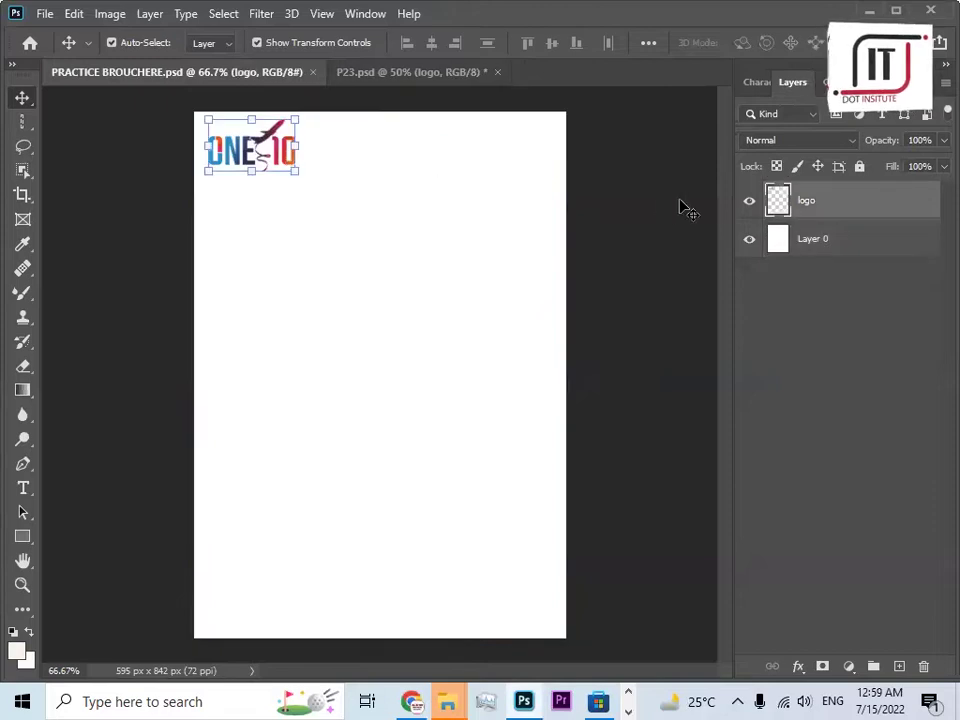
{"action": "left_click", "coordinate": [750, 201]}
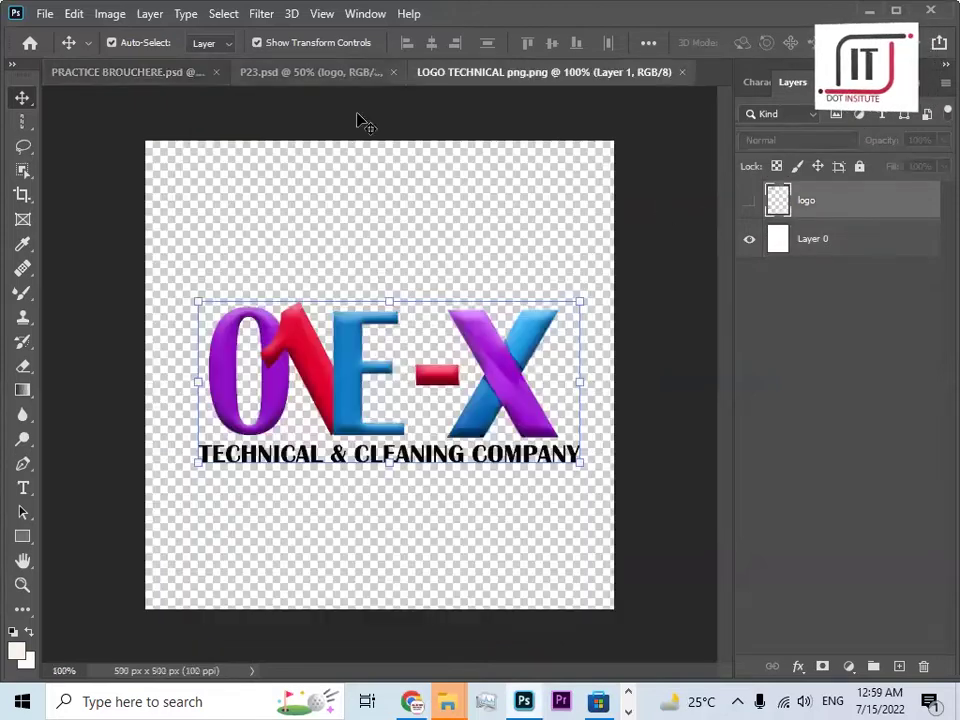
{"action": "left_click_drag", "start_coordinate": [497, 369], "coordinate": [341, 221]}
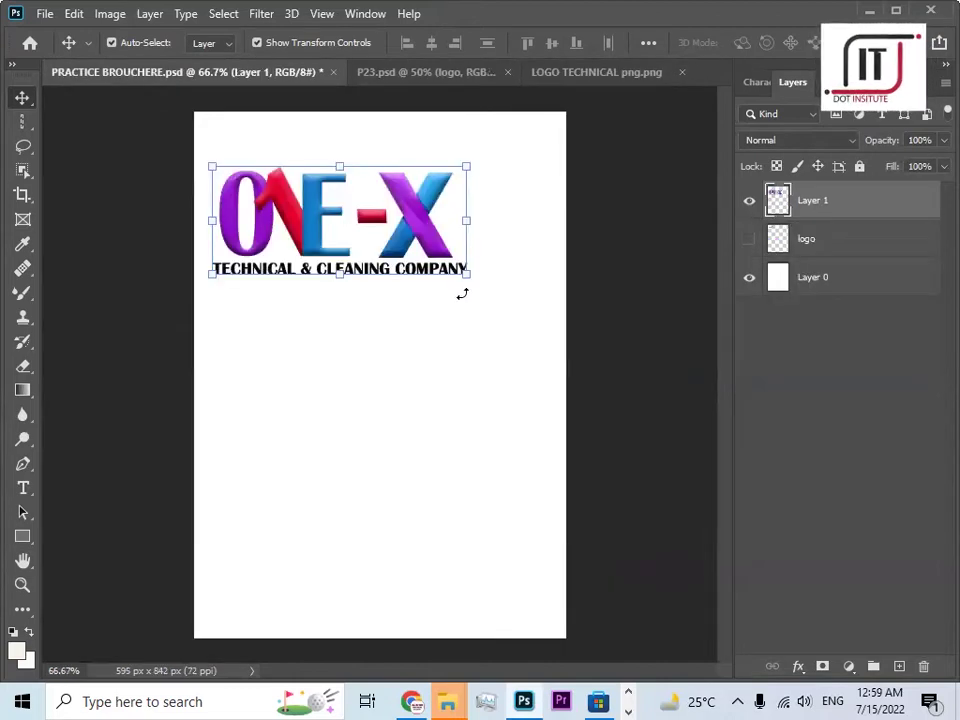
Scale down the ONE-X logo into the page's upper-left corner and save the PRACTICE BROUCHERE document.
{"action": "key", "text": "ctrl+t"}
{"action": "left_click_drag", "start_coordinate": [466, 272], "coordinate": [305, 205]}
{"action": "left_click", "coordinate": [22, 97]}
{"action": "left_click_drag", "start_coordinate": [247, 163], "coordinate": [235, 117]}
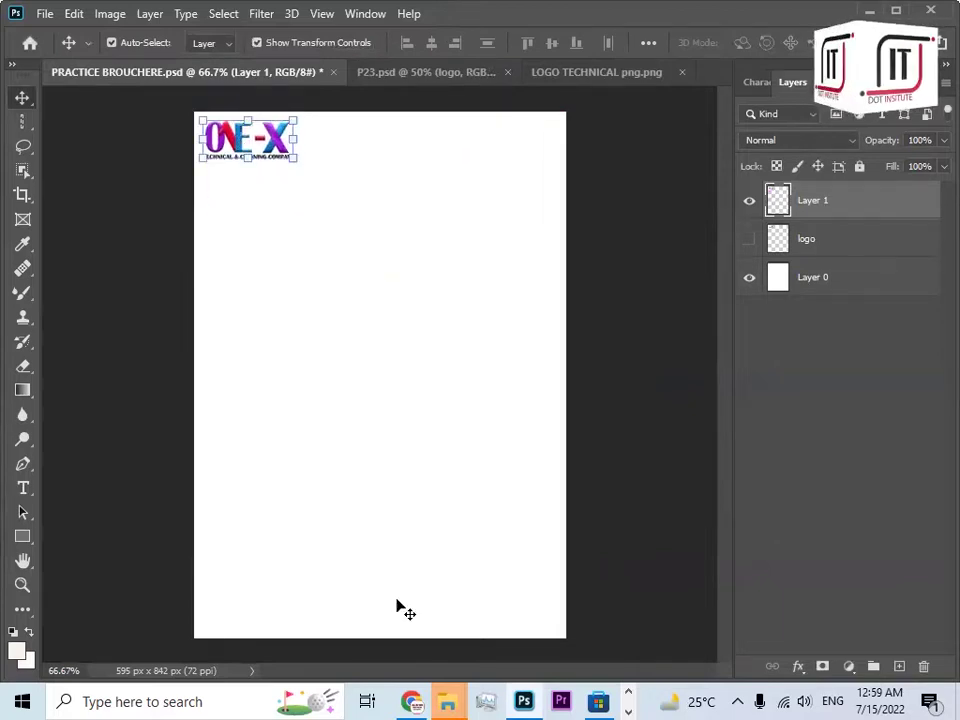
{"action": "left_click", "coordinate": [386, 251]}
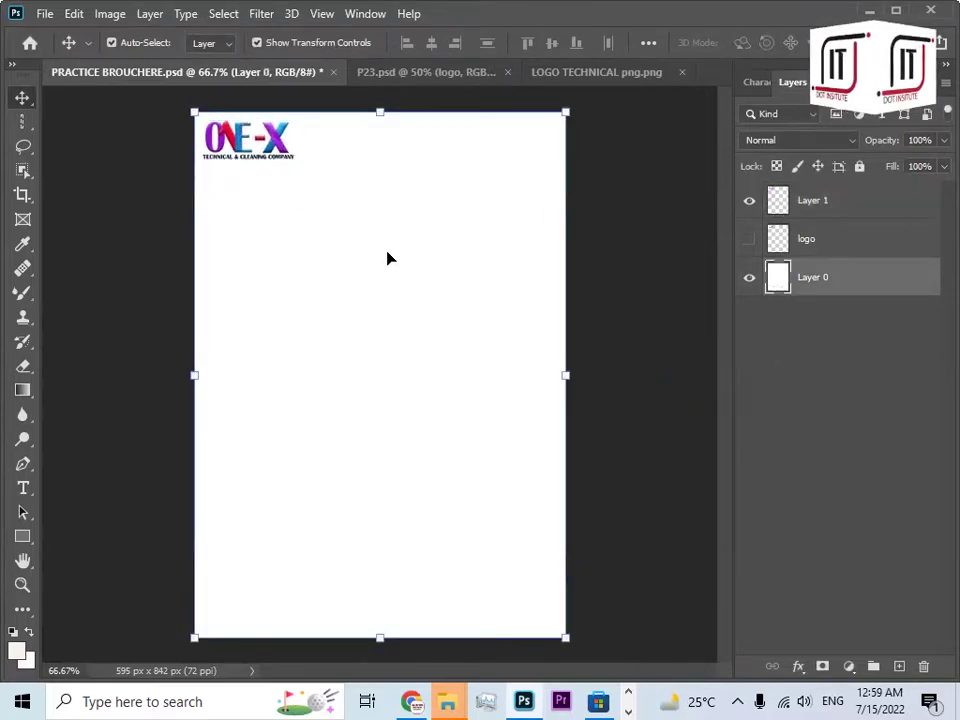
{"action": "key", "text": "ctrl+s"}
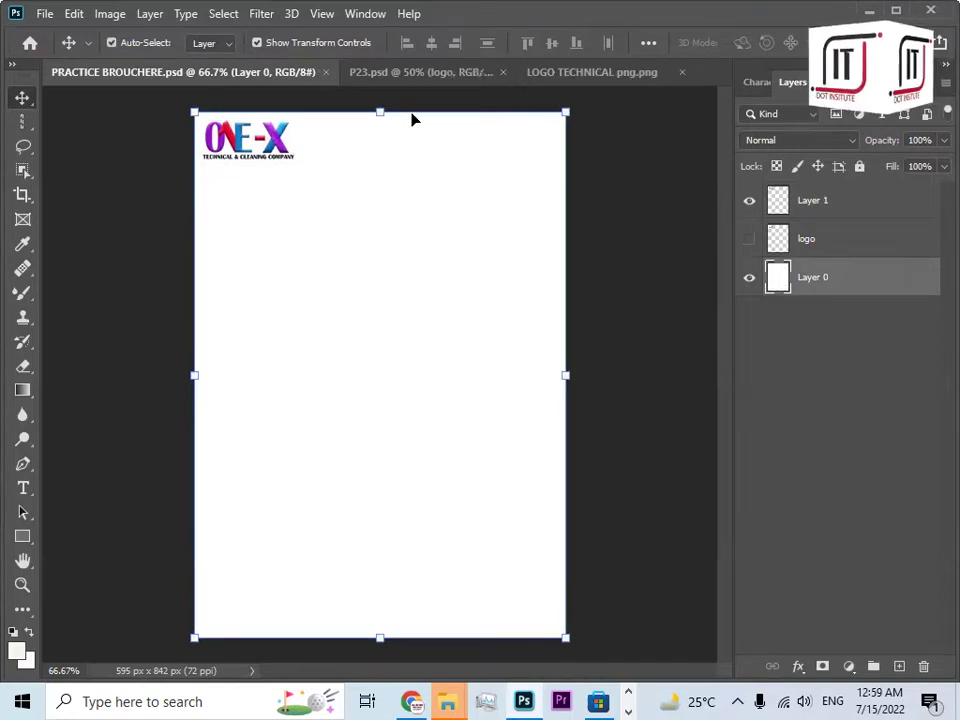
Close the P23.psd document without saving its changes.
{"action": "key", "text": "ctrl+Tab"}
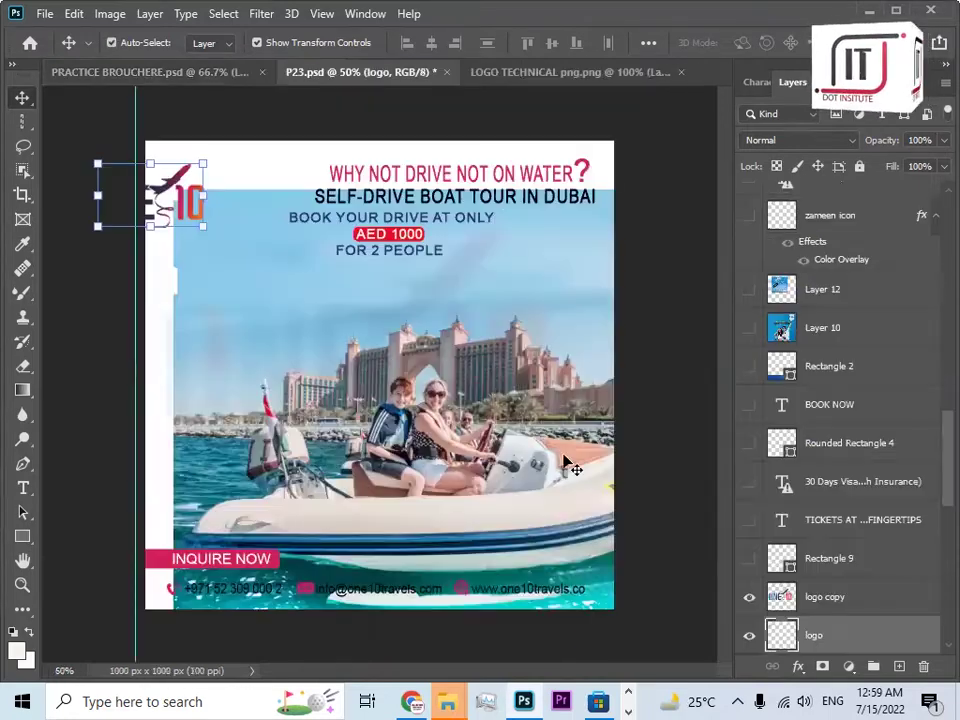
{"action": "left_click", "coordinate": [367, 144]}
{"action": "key", "text": "ctrl+w"}
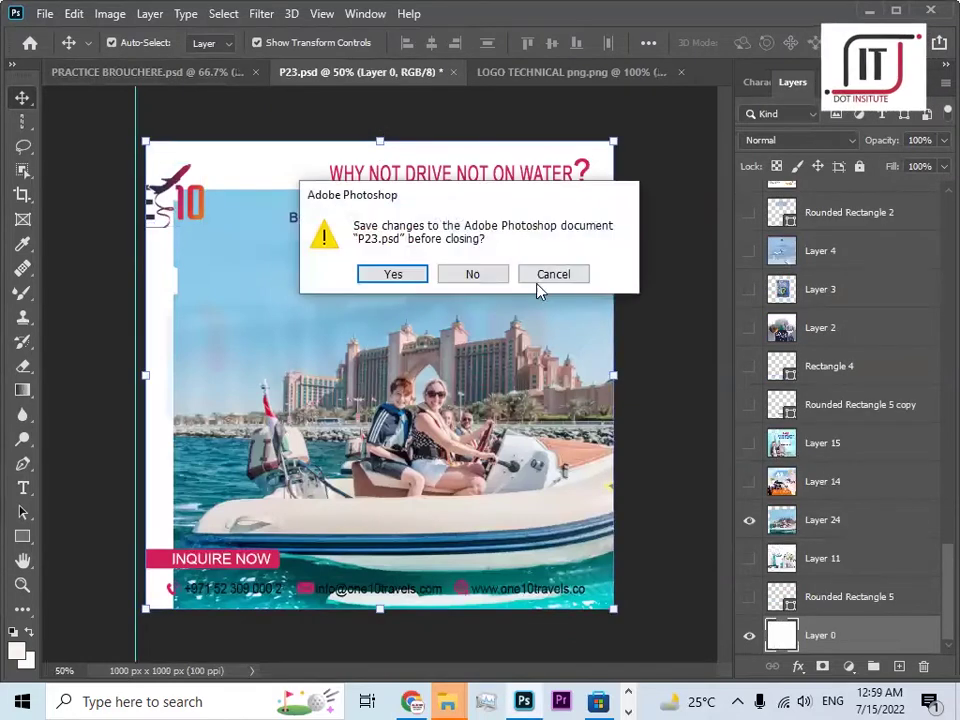
{"action": "left_click", "coordinate": [482, 280]}
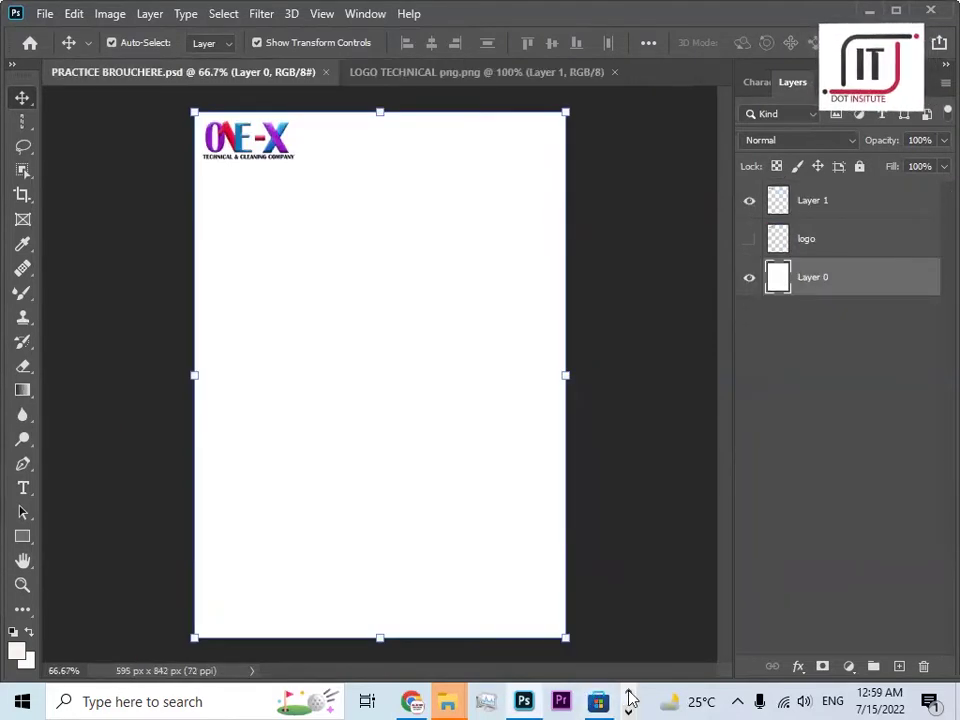
Switch to the ONE X company profile in Word and review its service photos and the about us, mission and vision texts.
{"action": "left_click", "coordinate": [630, 697]}
{"action": "left_click", "coordinate": [594, 701]}
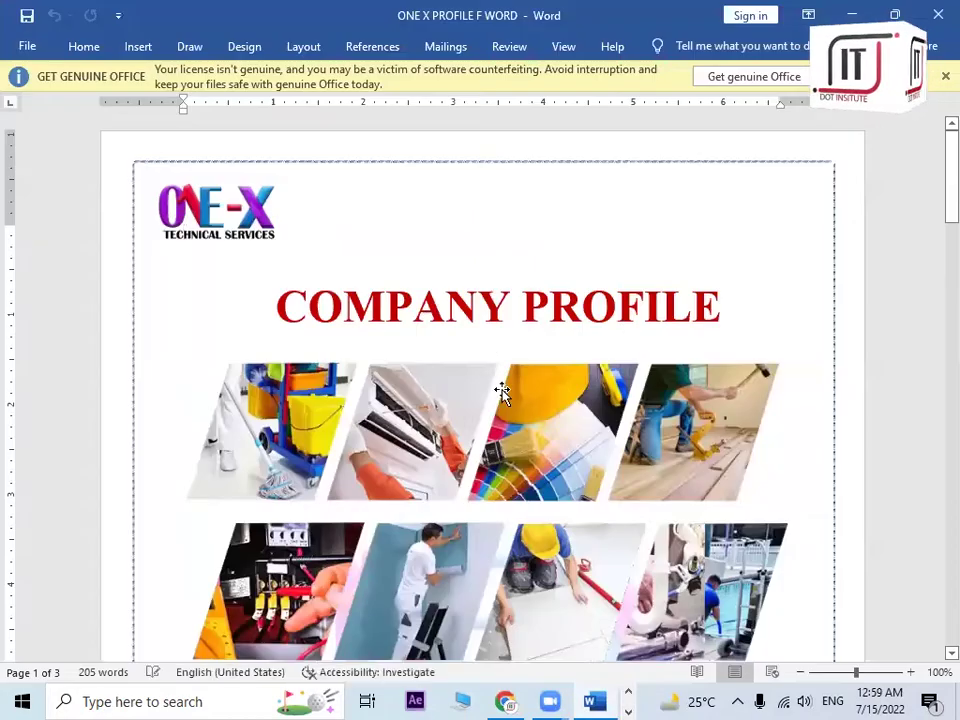
{"action": "scroll", "coordinate": [502, 392], "scroll_direction": "down", "scroll_amount": 4}
{"action": "scroll", "coordinate": [502, 390], "scroll_direction": "down", "scroll_amount": 6}
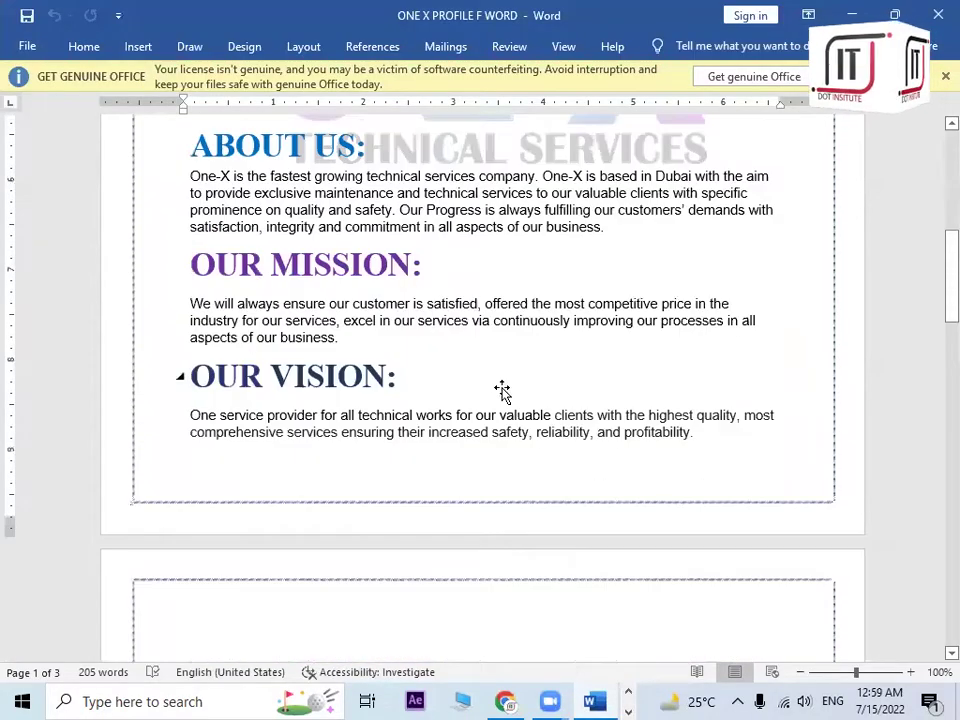
{"action": "scroll", "coordinate": [502, 388], "scroll_direction": "up", "scroll_amount": 9}
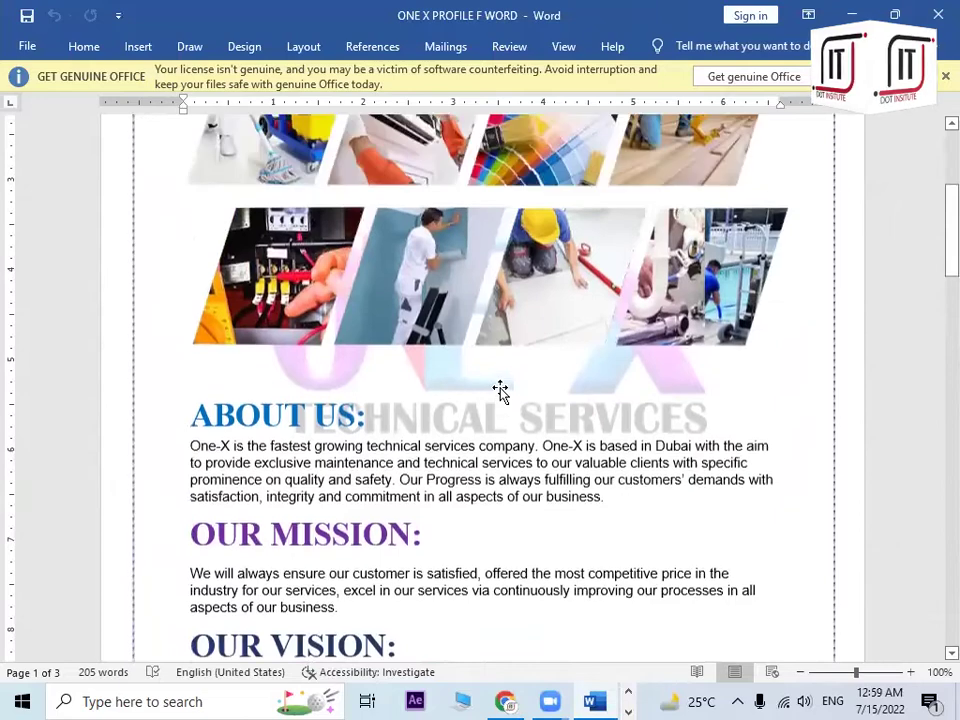
{"action": "scroll", "coordinate": [500, 390], "scroll_direction": "down", "scroll_amount": 1}
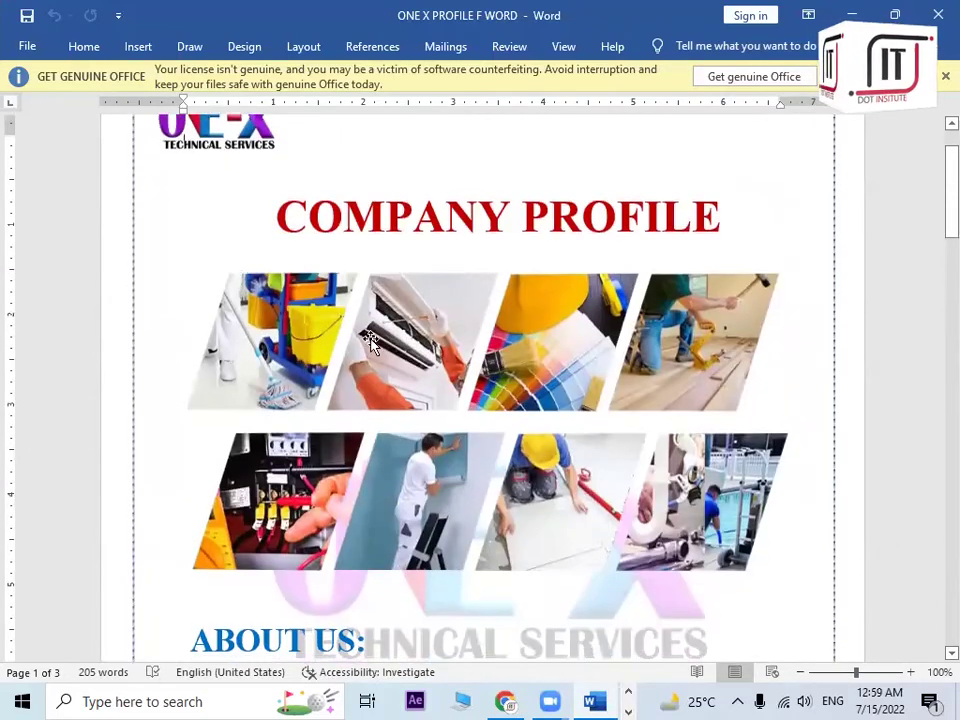
Copy the ABOUT US: heading from the ONE X company profile in Word.
{"action": "scroll", "coordinate": [357, 277], "scroll_direction": "down", "scroll_amount": 4}
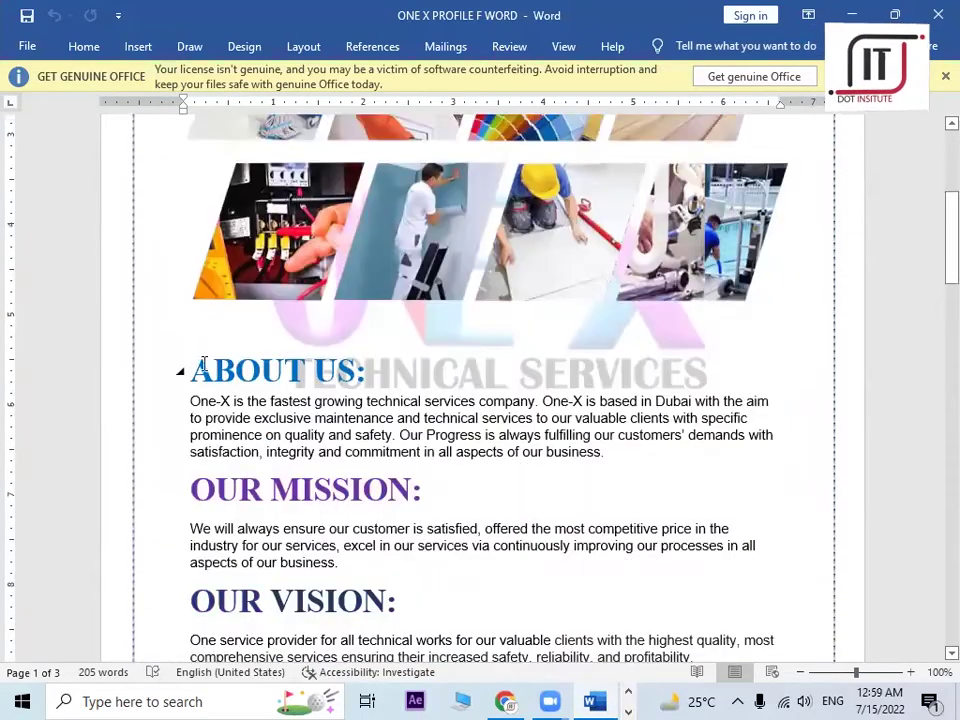
{"action": "left_click", "coordinate": [161, 354]}
{"action": "left_click", "coordinate": [233, 372]}
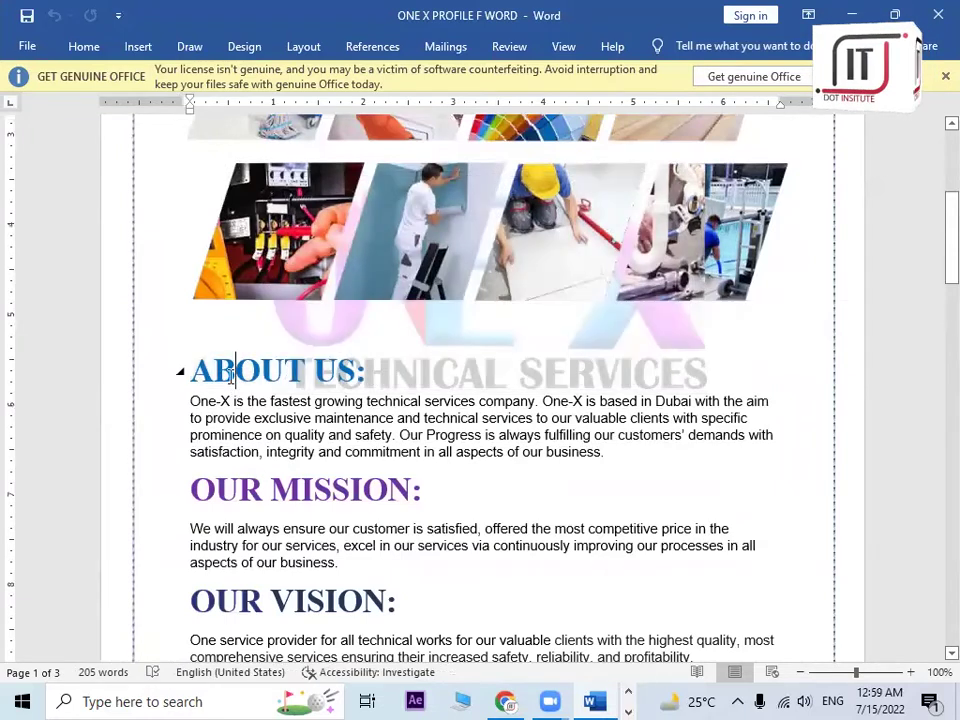
{"action": "left_click_drag", "start_coordinate": [198, 372], "coordinate": [344, 376]}
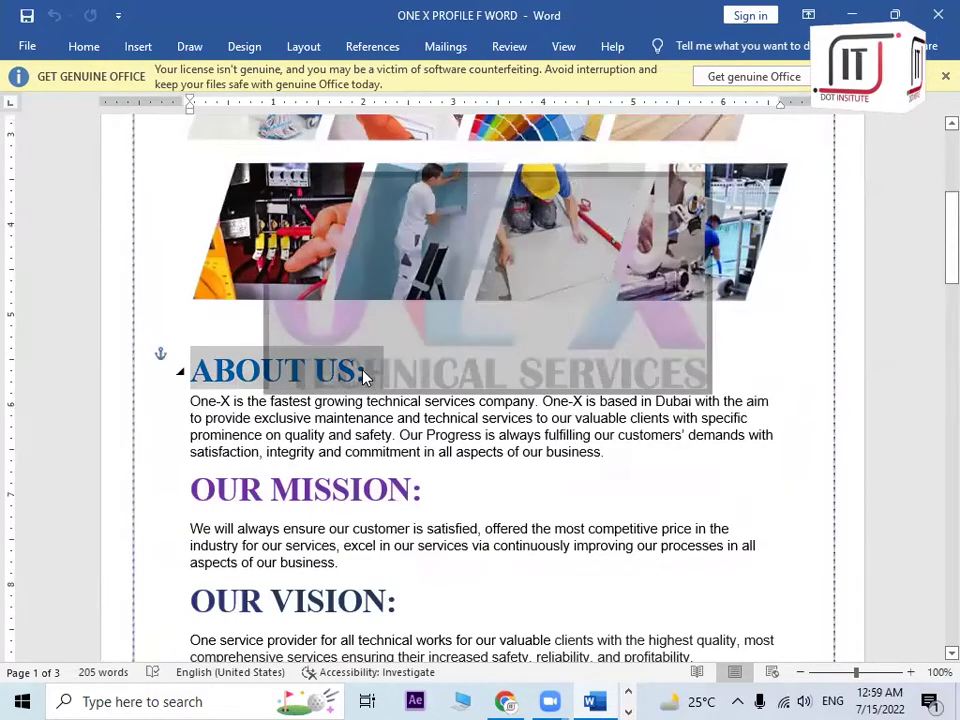
{"action": "right_click", "coordinate": [230, 372]}
{"action": "left_click", "coordinate": [268, 95]}
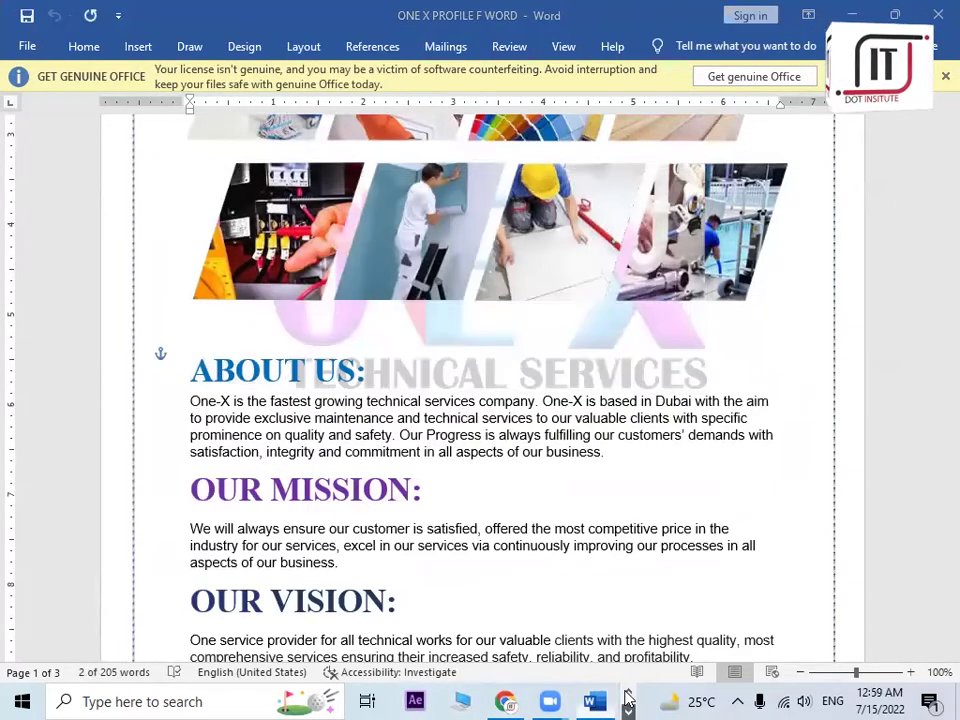
Switch to Photoshop, add the text "ABOUT US:" to PRACTICE BROUCHERE, and place it just below and to the right of the logo.
{"action": "left_click", "coordinate": [627, 694]}
{"action": "left_click", "coordinate": [528, 700]}
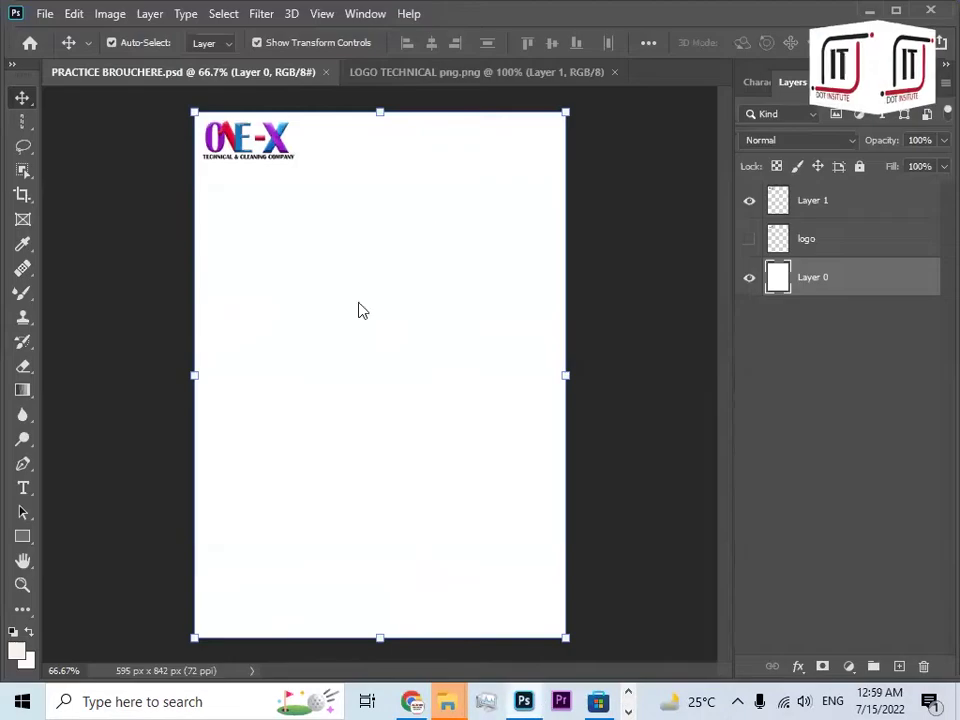
{"action": "left_click", "coordinate": [23, 488]}
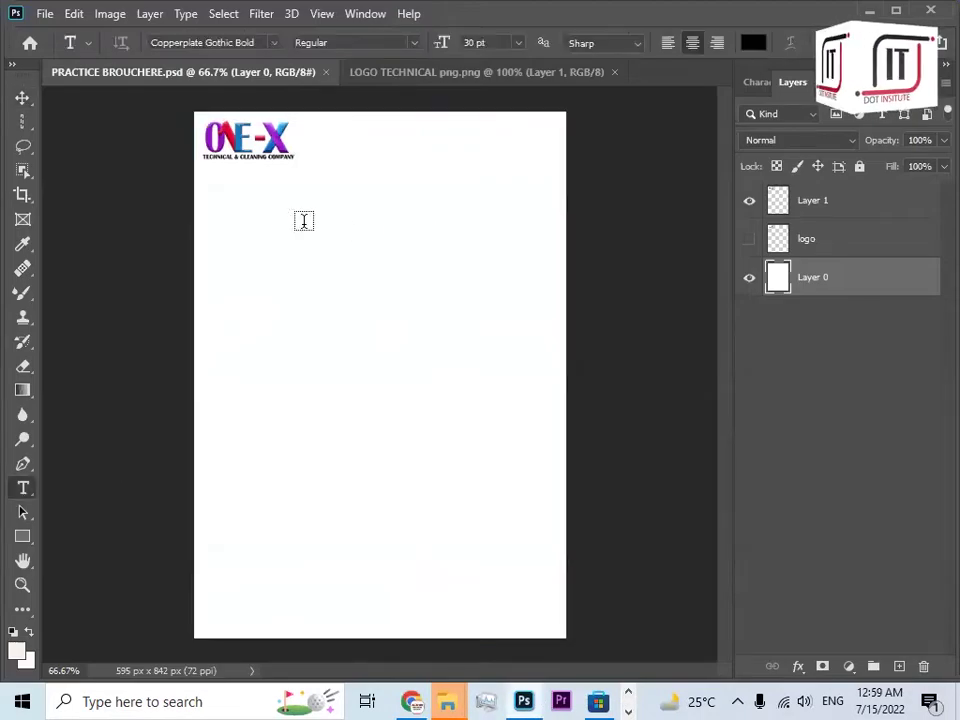
{"action": "left_click", "coordinate": [290, 222]}
{"action": "type", "text": "ABOUT US:"}
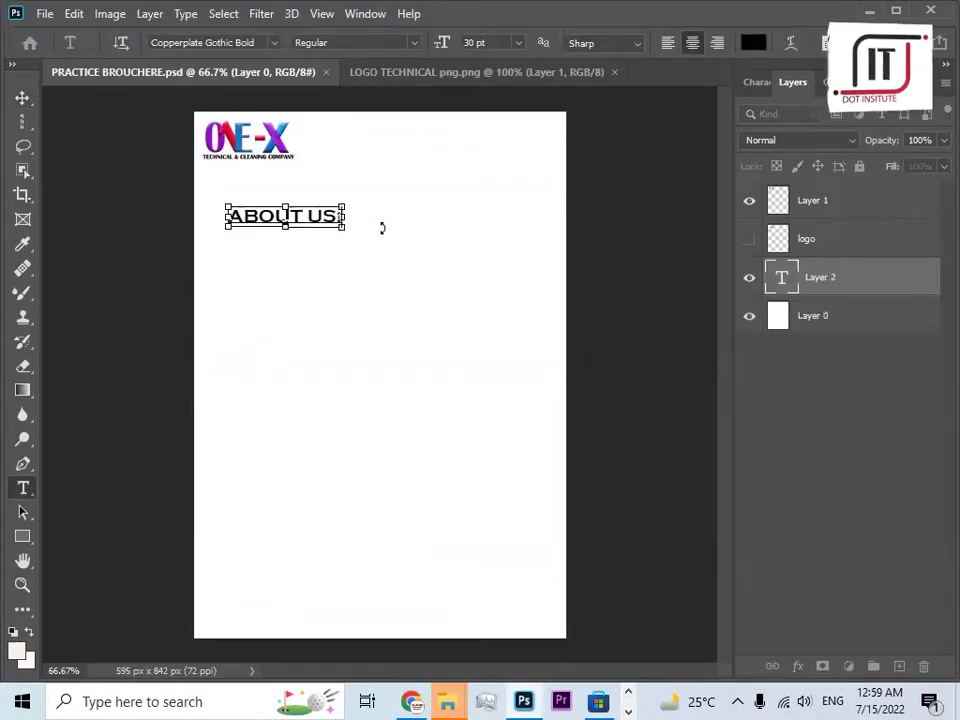
{"action": "left_click", "coordinate": [30, 95]}
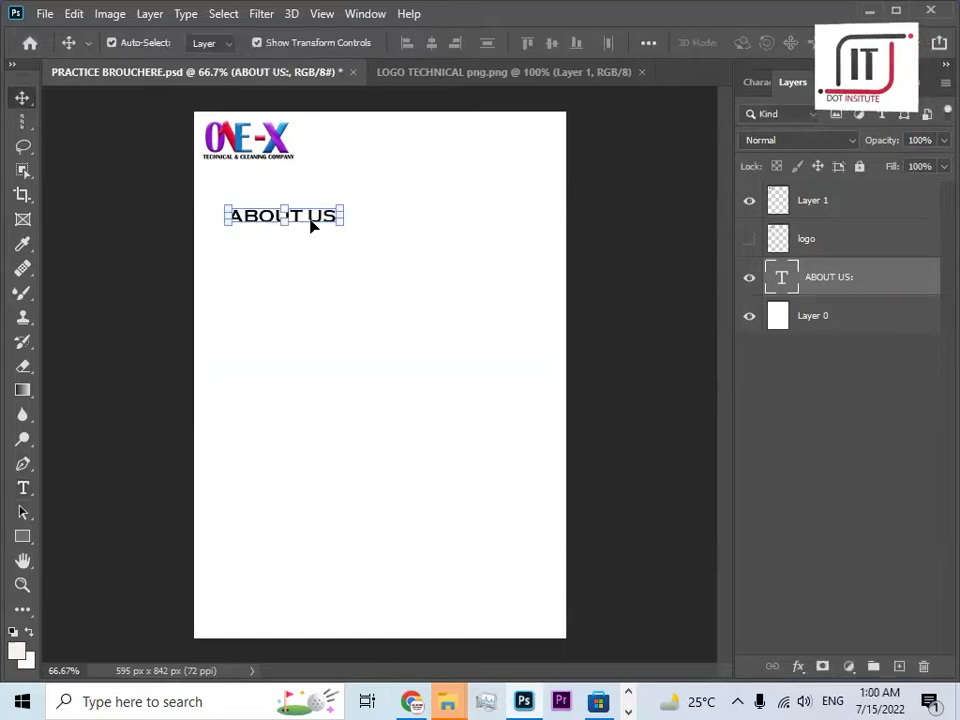
{"action": "left_click_drag", "start_coordinate": [331, 216], "coordinate": [386, 178]}
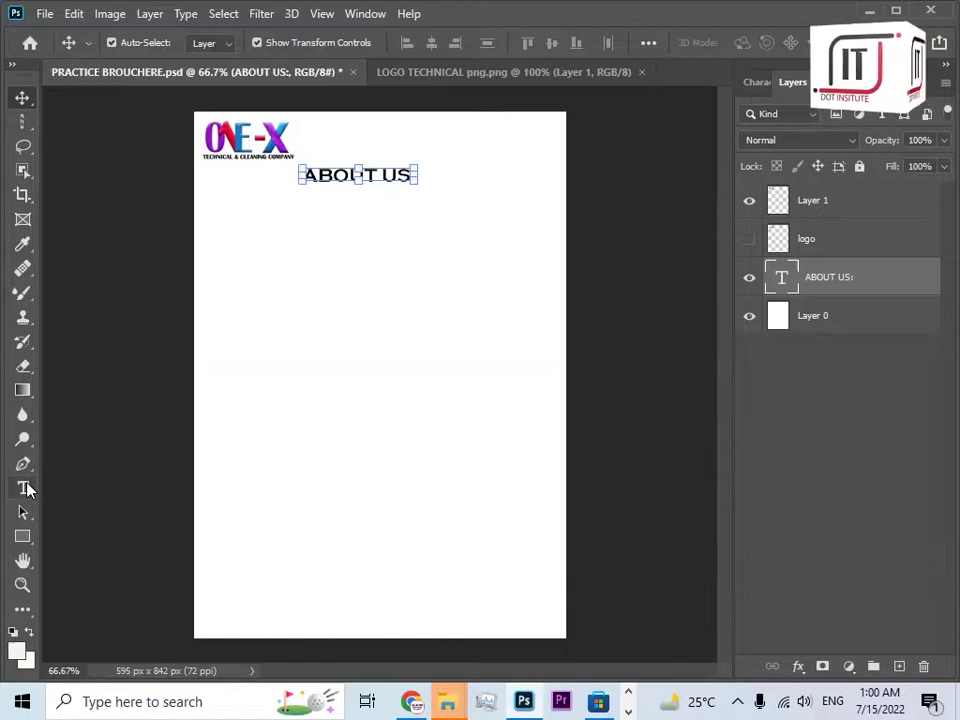
Remove the colon from the heading so it reads "ABOUT US".
{"action": "left_click", "coordinate": [25, 488]}
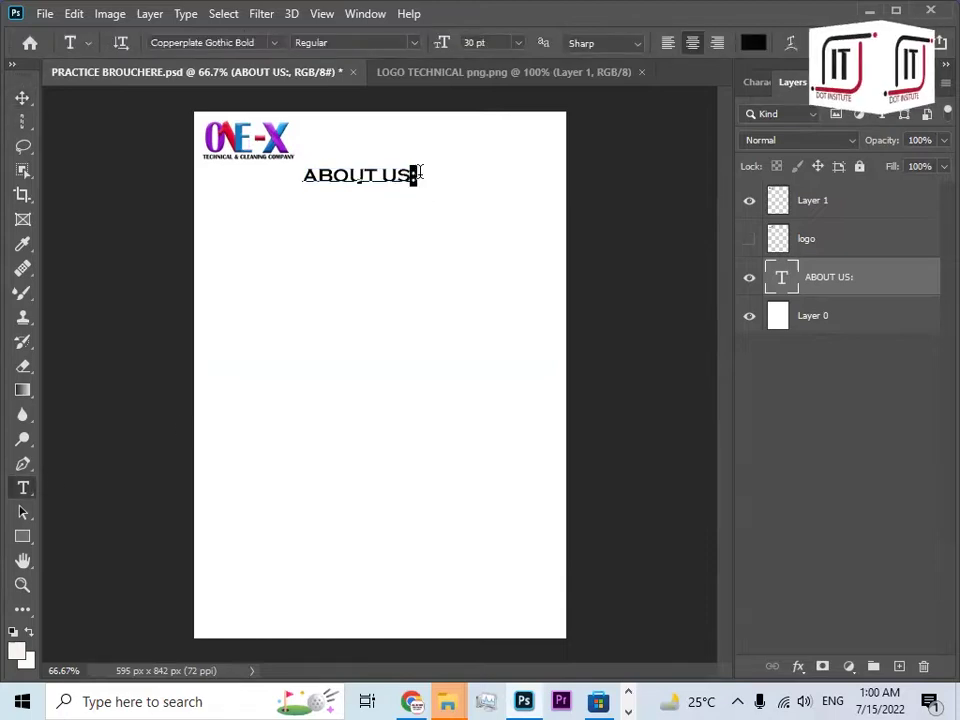
{"action": "left_click", "coordinate": [20, 97]}
{"action": "left_click", "coordinate": [334, 233]}
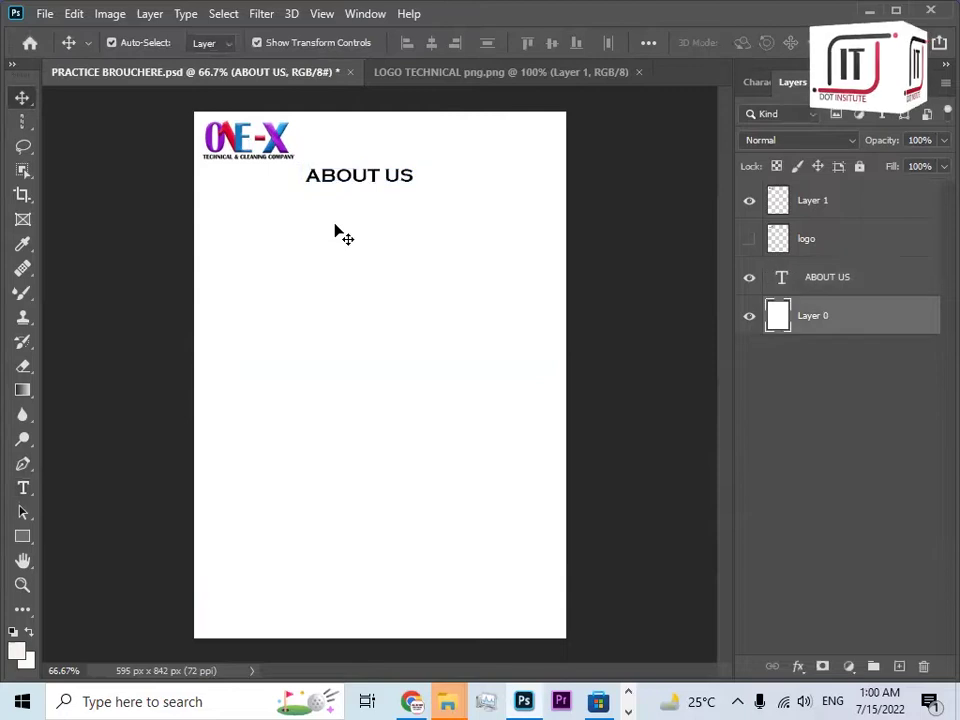
Draw a rounded rectangle about 188 × 37 px around the ABOUT US heading, behind the text.
{"action": "left_click", "coordinate": [24, 542]}
{"action": "left_click", "coordinate": [75, 536]}
{"action": "left_click_drag", "start_coordinate": [304, 161], "coordinate": [422, 187]}
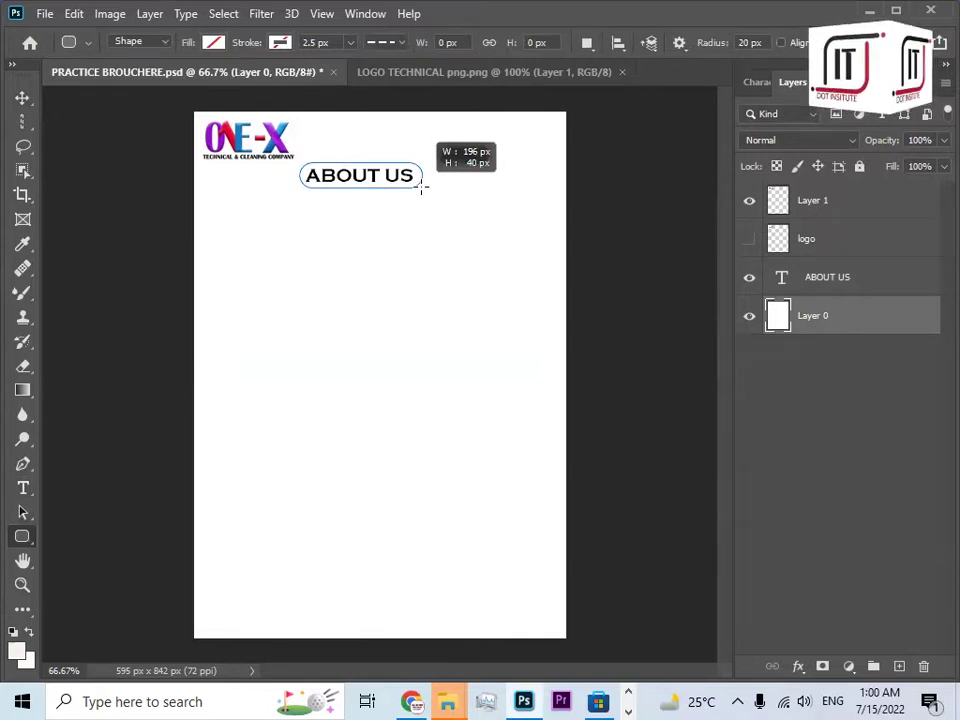
{"action": "left_click_drag", "start_coordinate": [418, 187], "coordinate": [416, 185]}
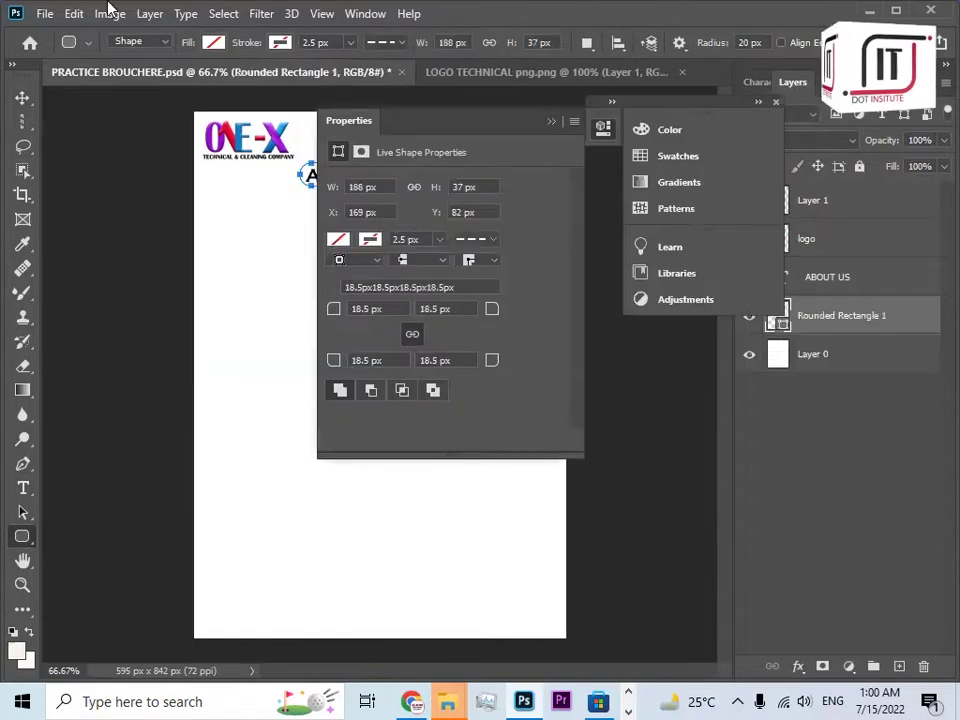
Fill the rounded rectangle with the recently used orange-red color and close the floating properties and color panels.
{"action": "left_click", "coordinate": [213, 42]}
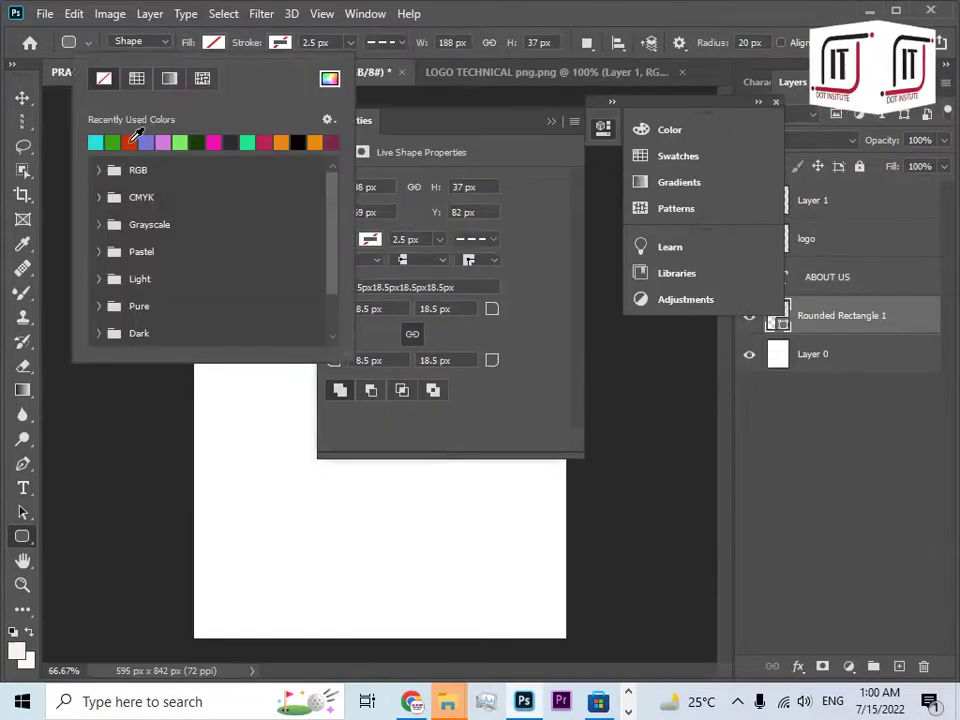
{"action": "left_click", "coordinate": [28, 98]}
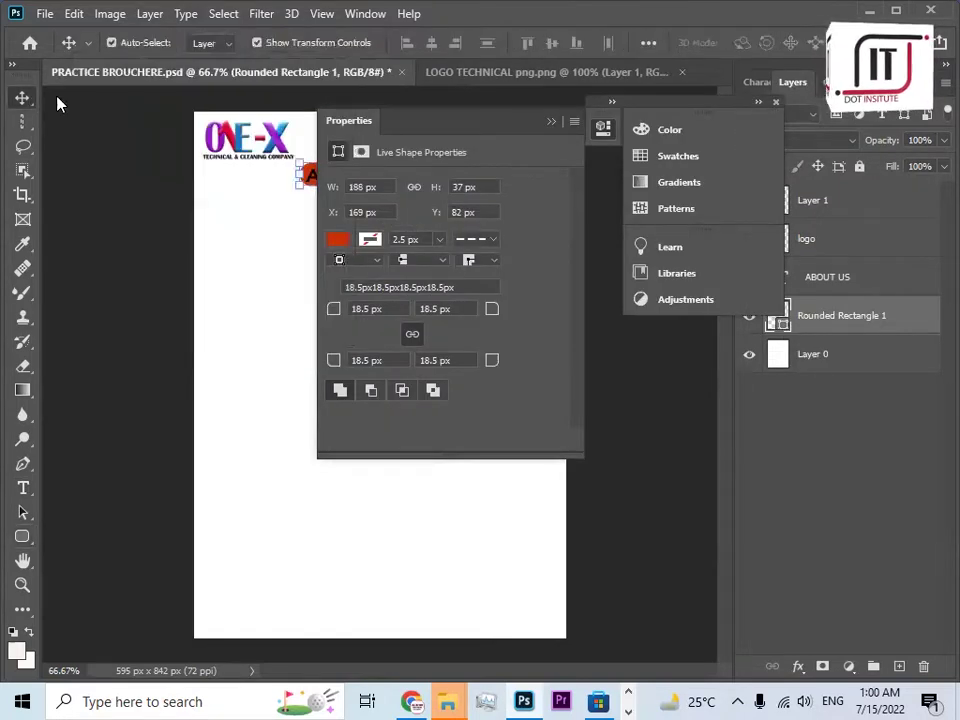
{"action": "left_click", "coordinate": [574, 121]}
{"action": "left_click", "coordinate": [613, 157]}
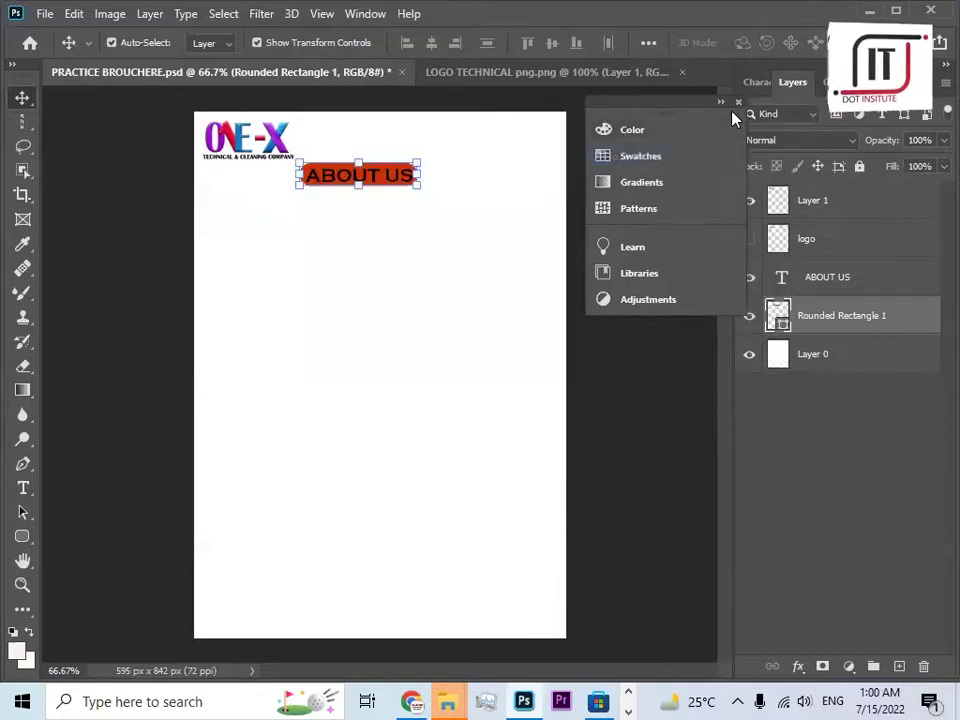
{"action": "left_click", "coordinate": [738, 103]}
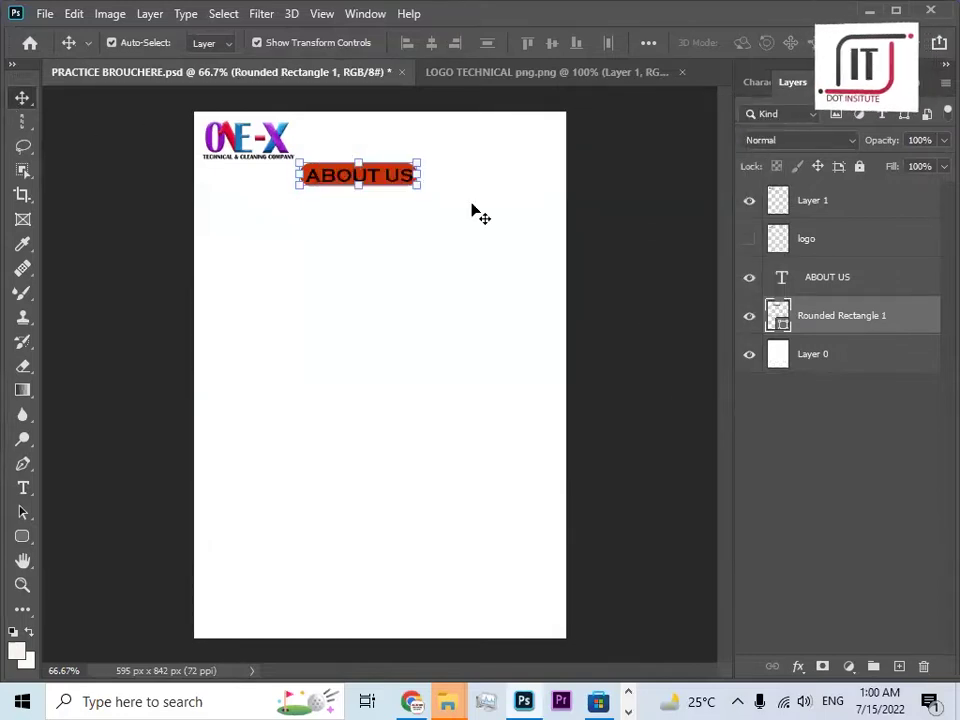
Change the ABOUT US heading's text color to near-white, fcfbf9.
{"action": "left_click", "coordinate": [388, 183]}
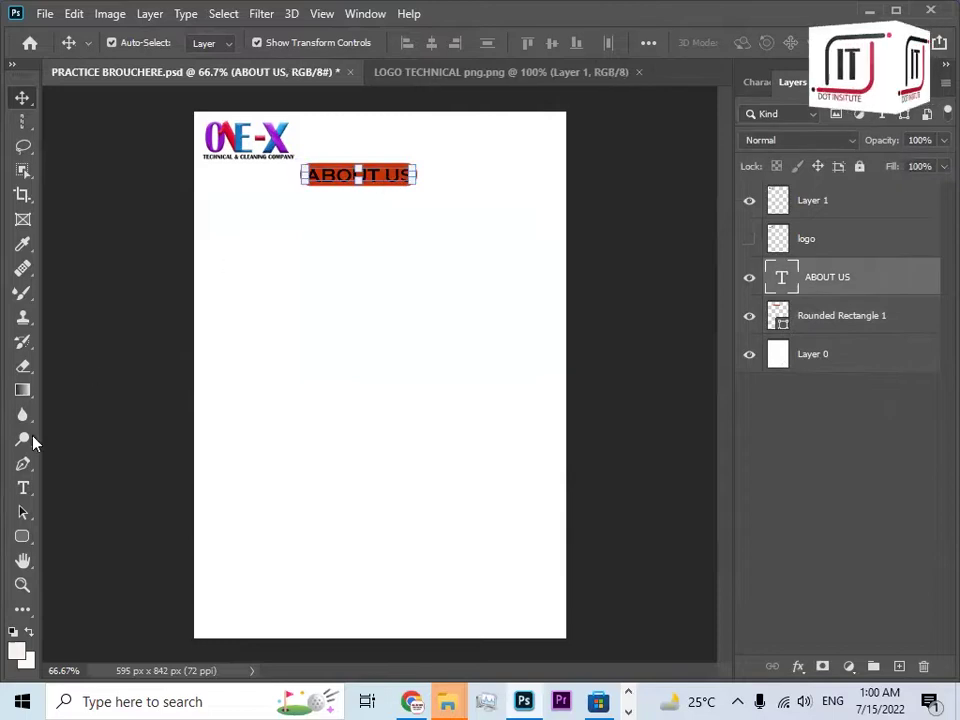
{"action": "left_click", "coordinate": [21, 497]}
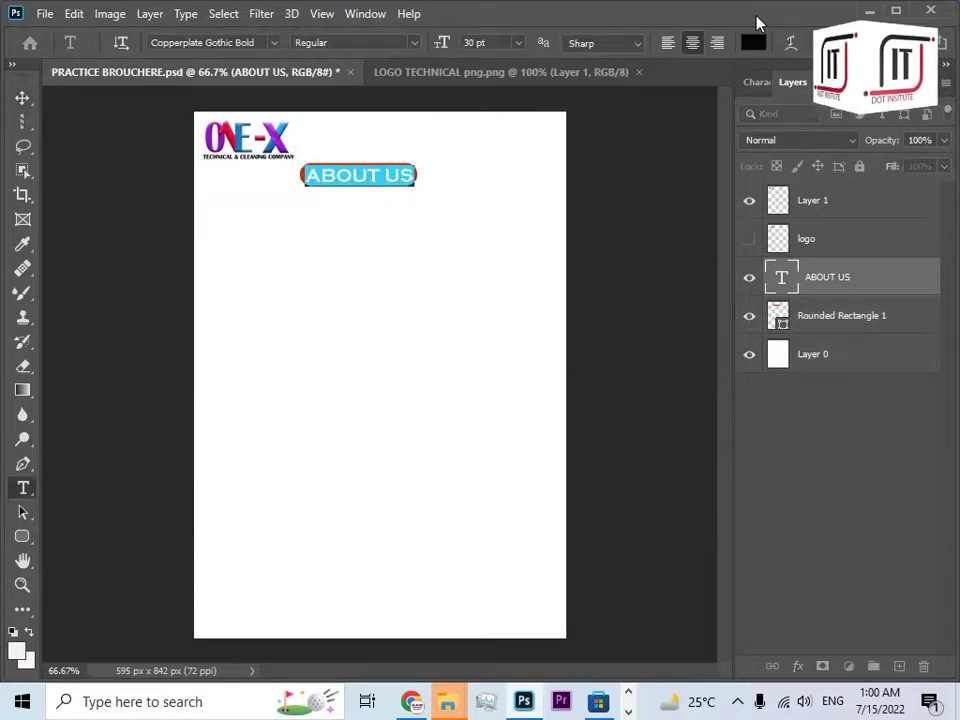
{"action": "left_click", "coordinate": [654, 105]}
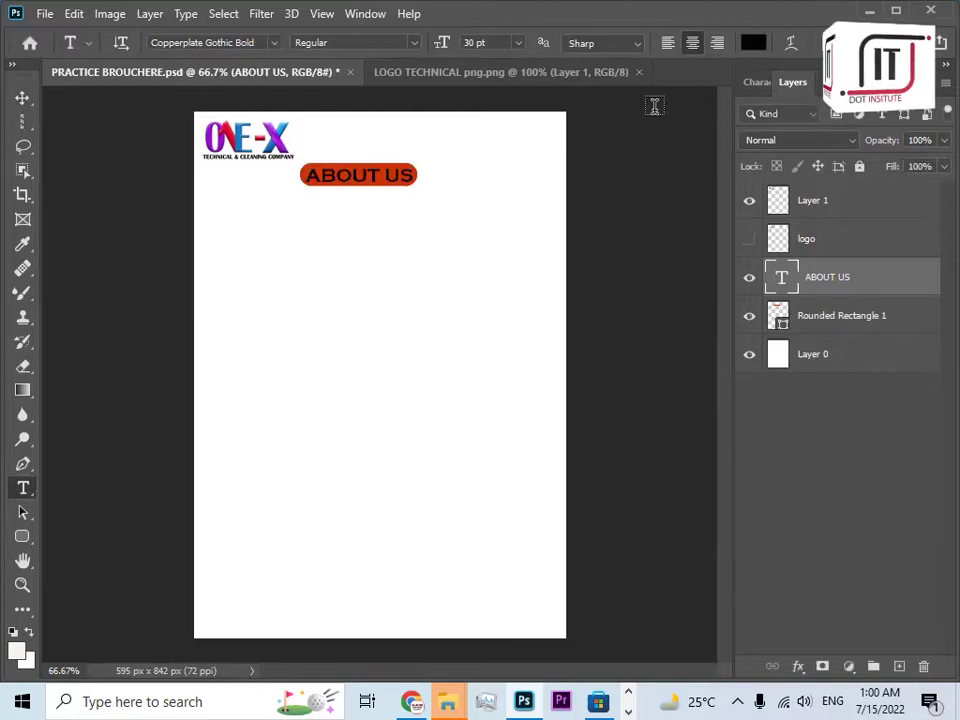
{"action": "left_click", "coordinate": [753, 42]}
{"action": "left_click", "coordinate": [442, 360]}
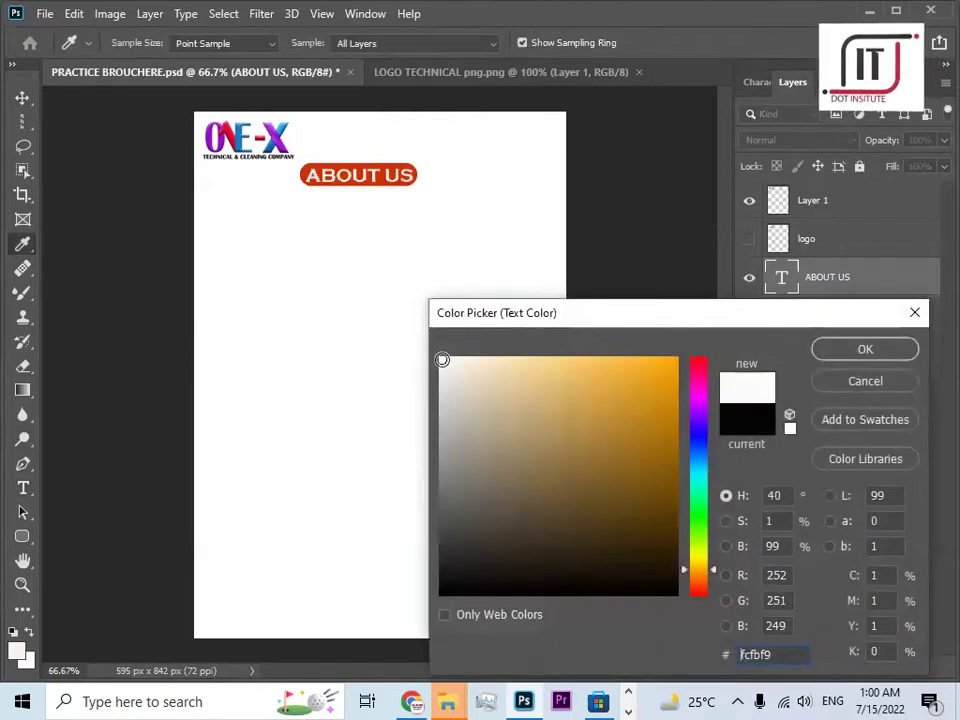
{"action": "left_click", "coordinate": [855, 348]}
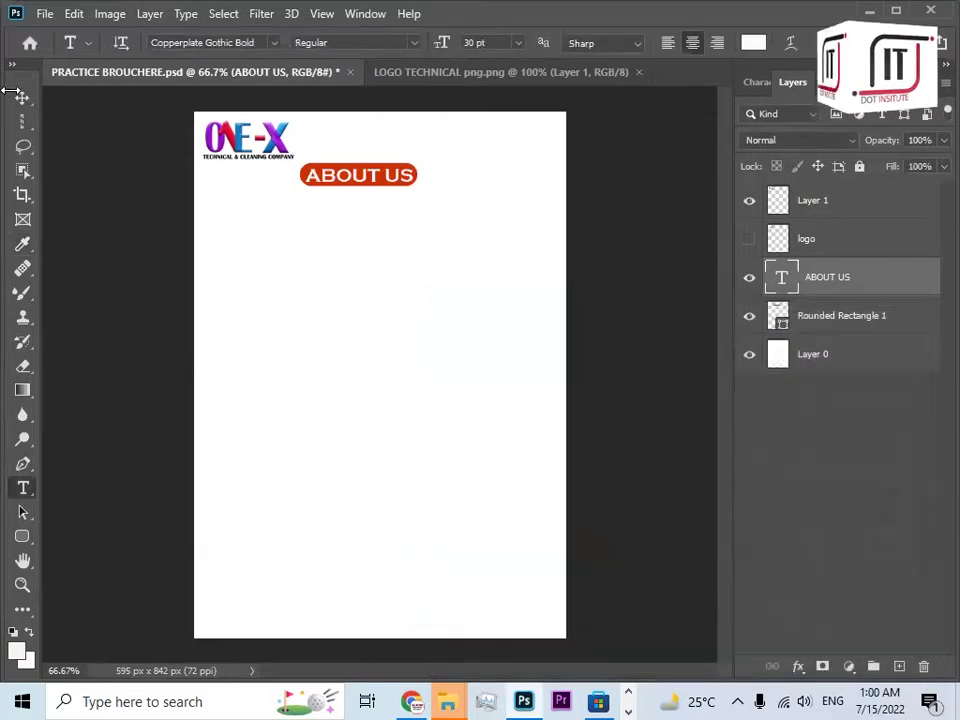
{"action": "key", "text": "v"}
{"action": "left_click", "coordinate": [453, 184]}
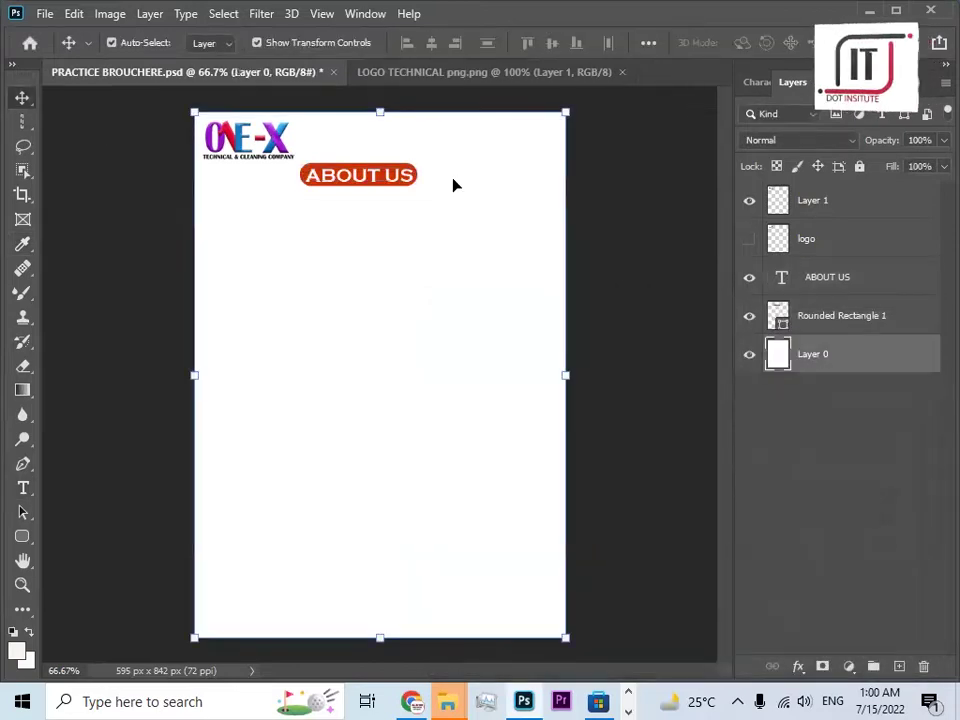
Scale the rounded rectangle behind the heading up to about 117%, extending it to the right.
{"action": "left_click", "coordinate": [390, 189]}
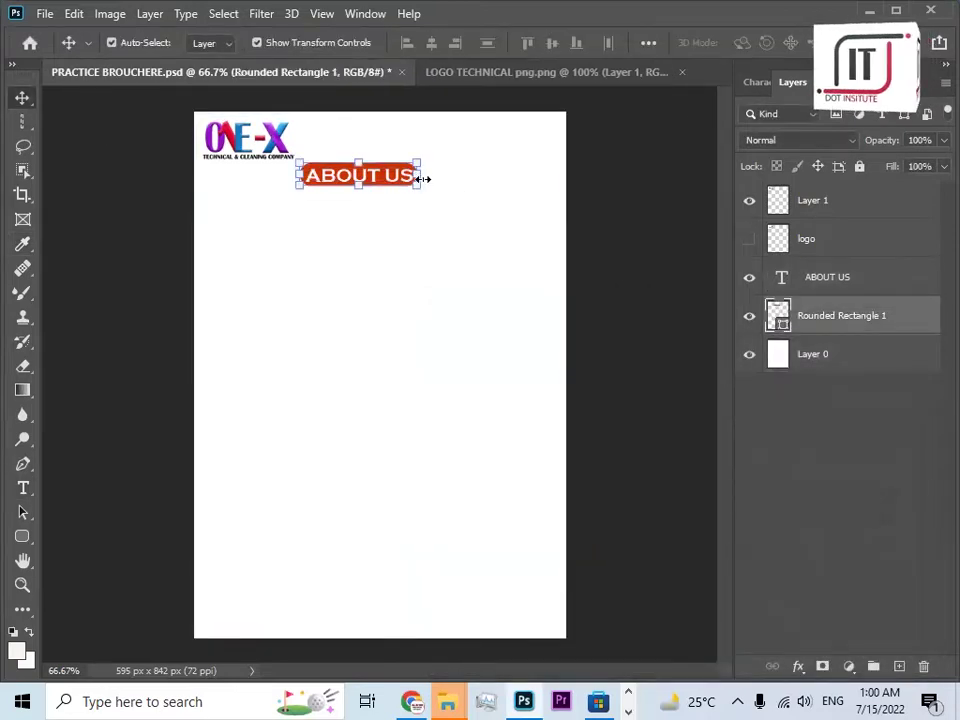
{"action": "left_click_drag", "start_coordinate": [421, 188], "coordinate": [438, 190]}
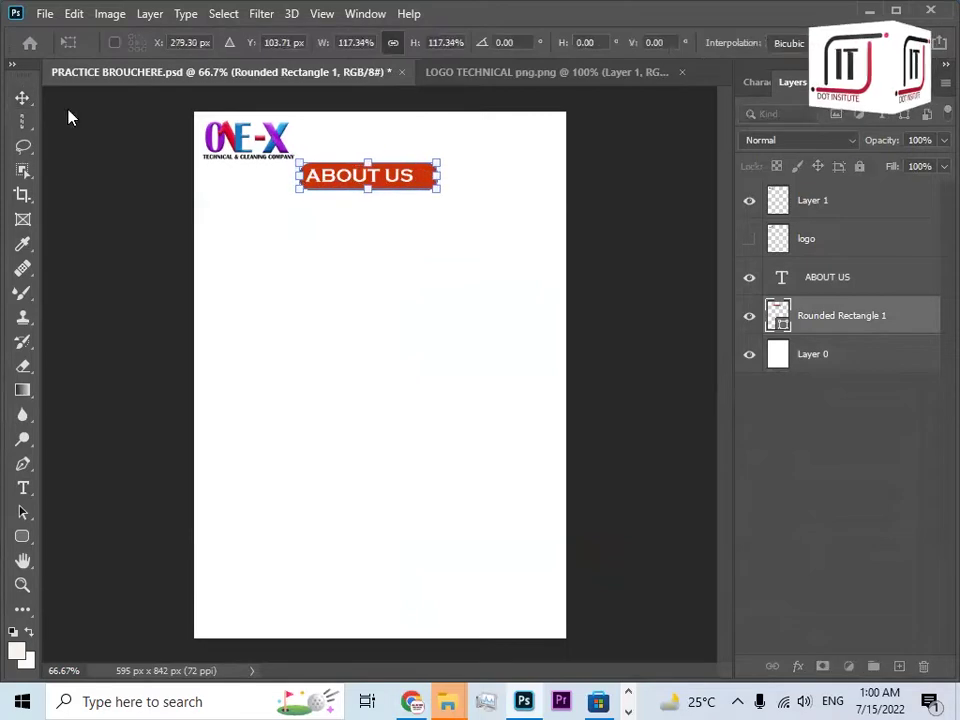
{"action": "left_click", "coordinate": [24, 106]}
{"action": "left_click", "coordinate": [444, 150]}
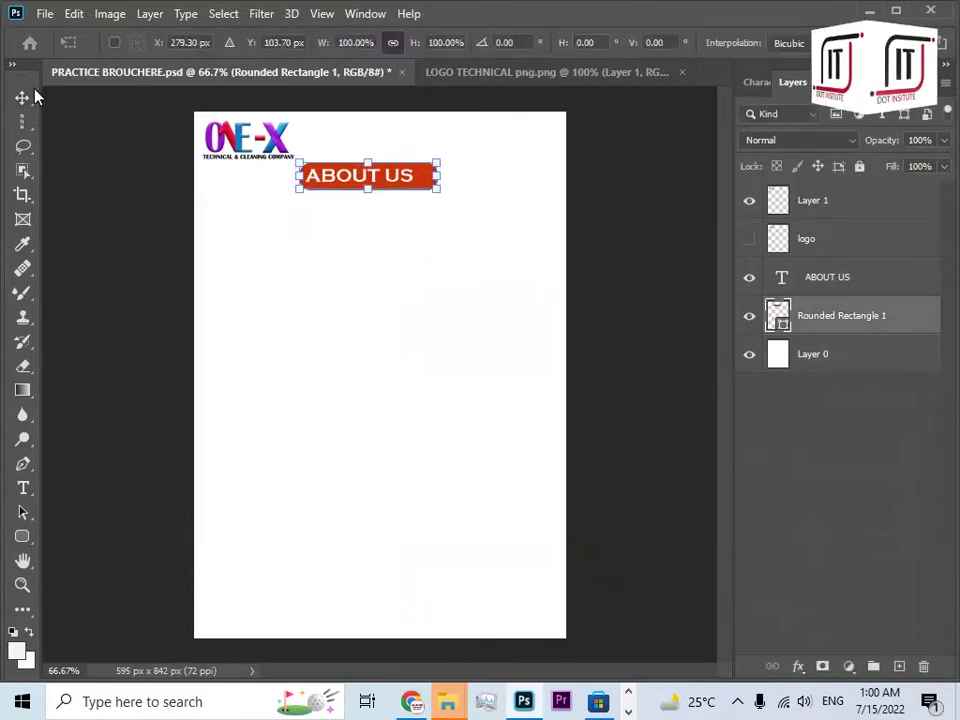
{"action": "left_click", "coordinate": [28, 96]}
{"action": "left_click", "coordinate": [92, 98]}
Move the ABOUT US text about 15 px to the right to center it on the red rounded rectangle.
{"action": "left_click", "coordinate": [356, 175]}
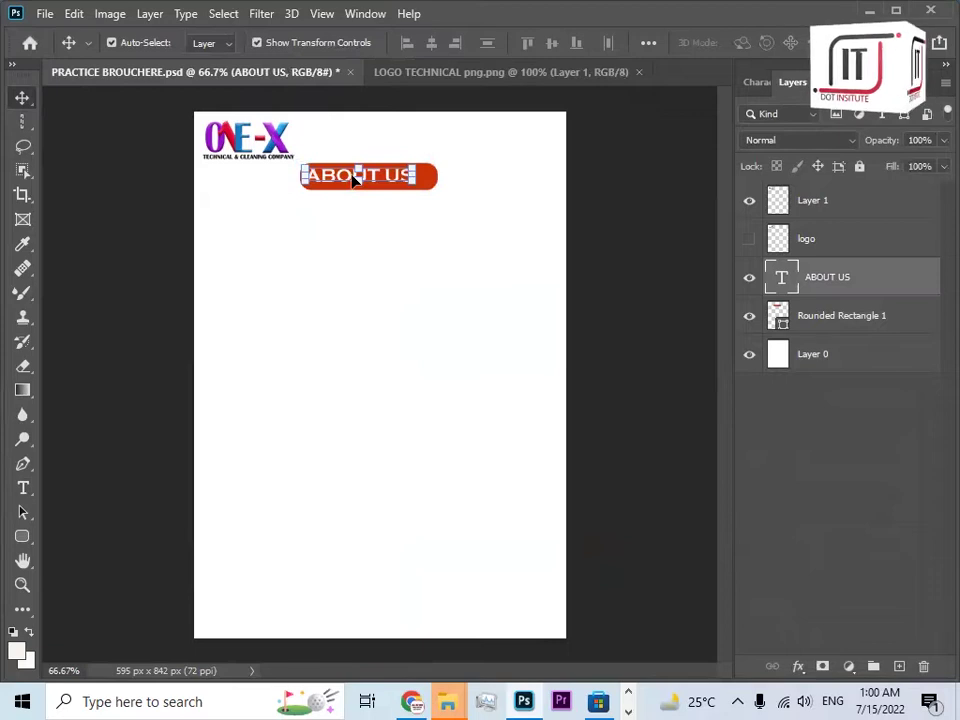
{"action": "left_click_drag", "start_coordinate": [368, 178], "coordinate": [376, 180]}
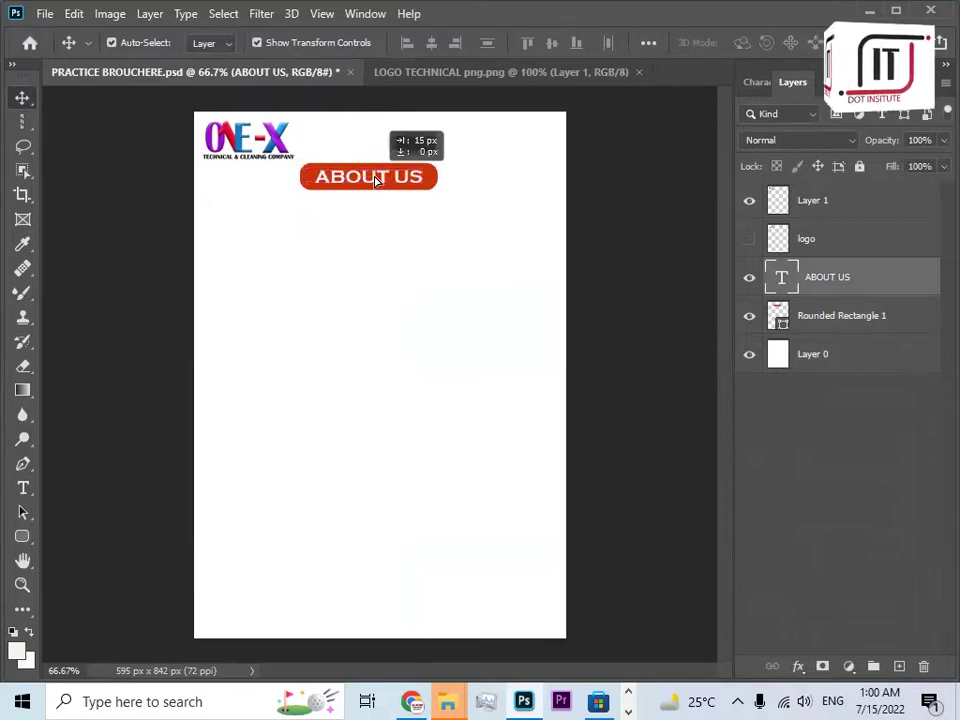
{"action": "left_click", "coordinate": [498, 183]}
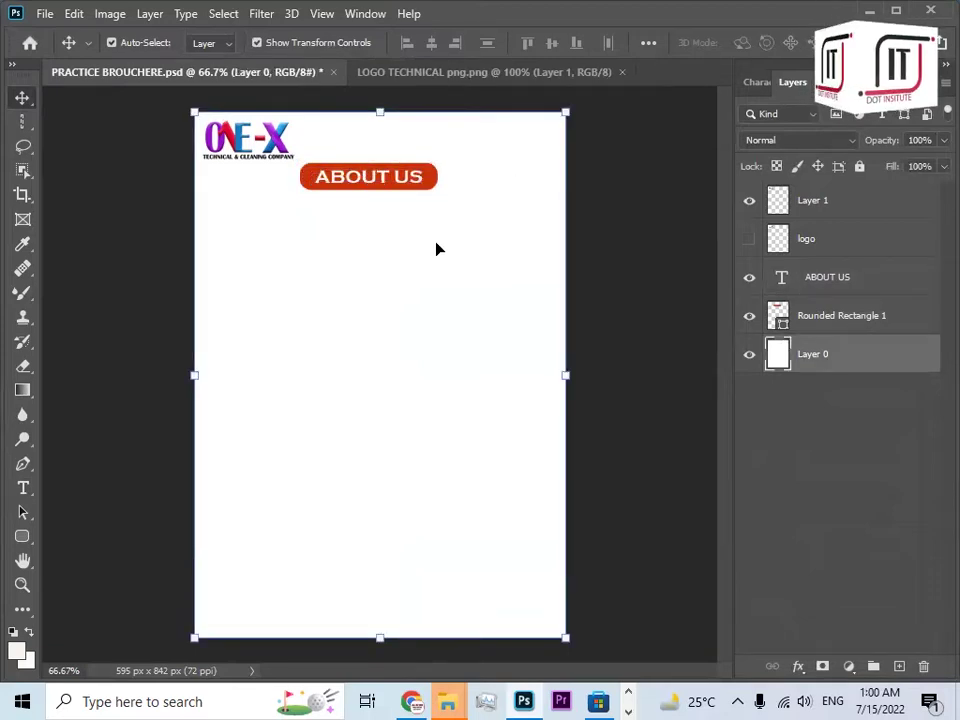
Copy the About Us paragraph from the company profile in Word and return to the brochure in Photoshop.
{"action": "left_click", "coordinate": [627, 705]}
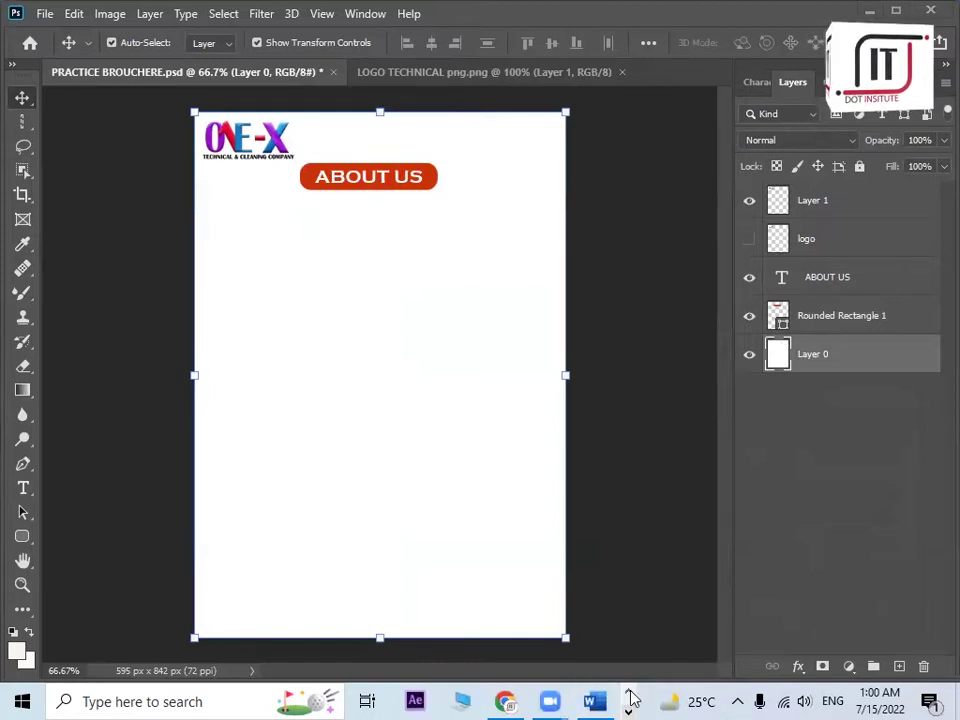
{"action": "left_click", "coordinate": [594, 701]}
{"action": "left_click", "coordinate": [762, 327]}
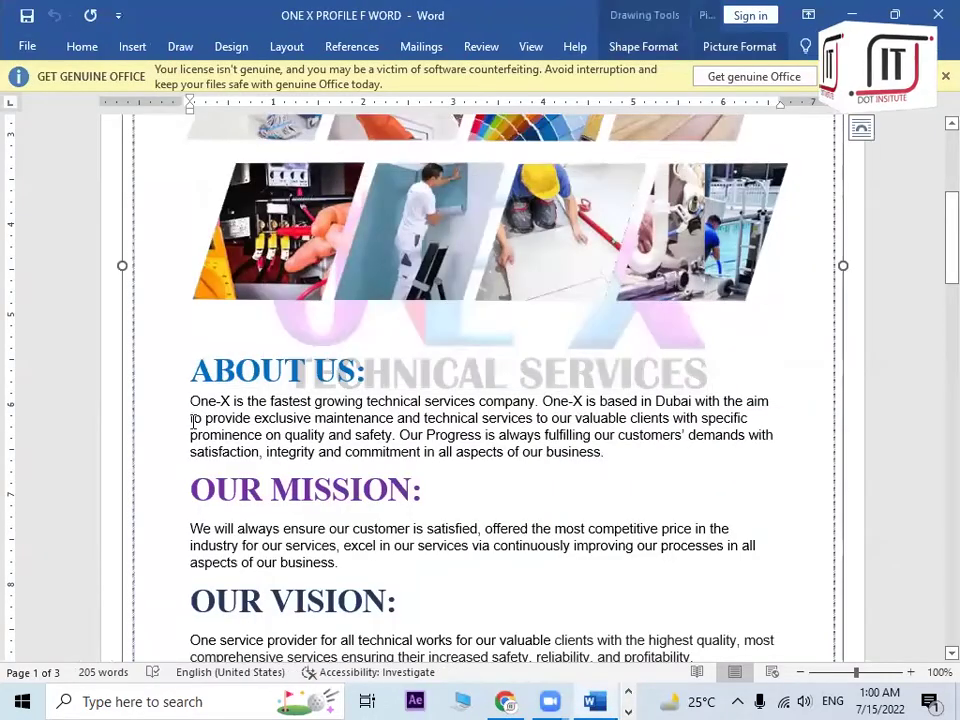
{"action": "left_click_drag", "start_coordinate": [213, 405], "coordinate": [551, 452]}
{"action": "right_click", "coordinate": [431, 440]}
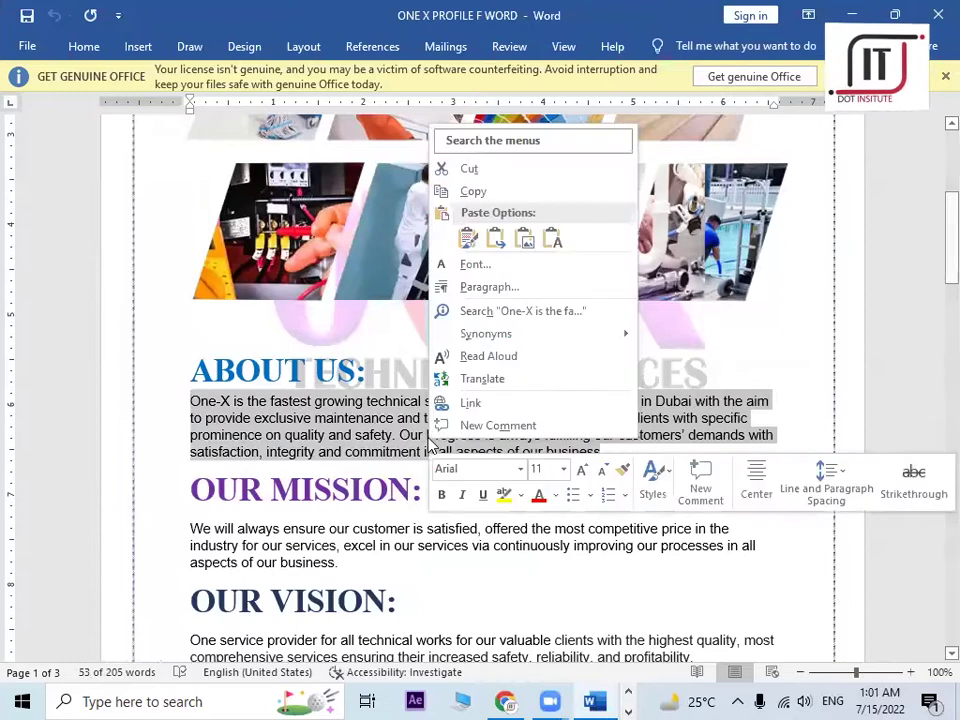
{"action": "left_click", "coordinate": [473, 191]}
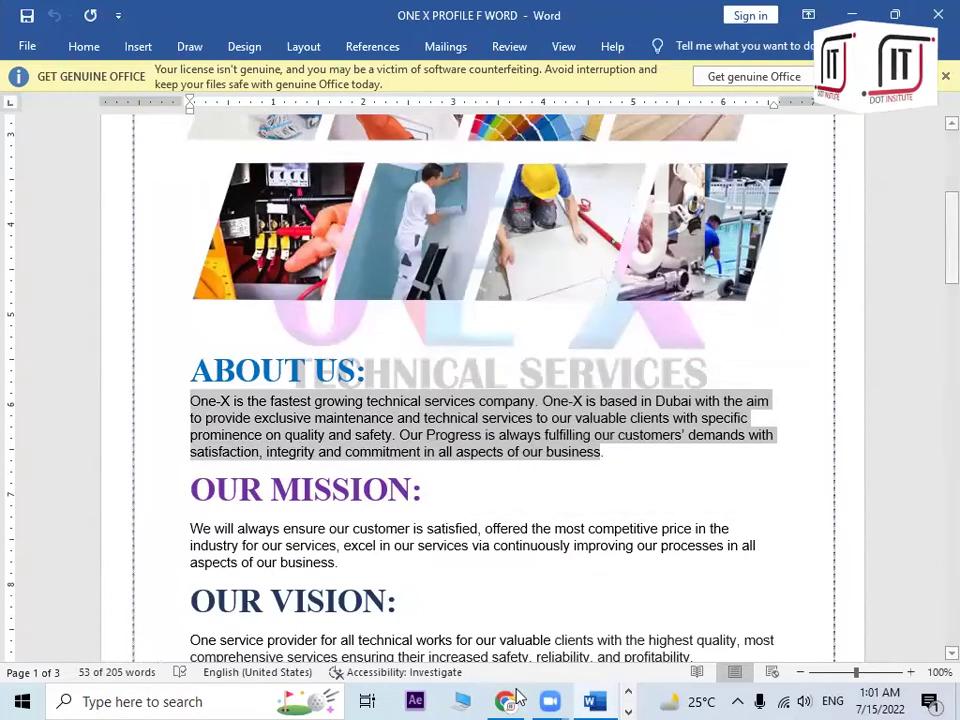
{"action": "left_click", "coordinate": [628, 692]}
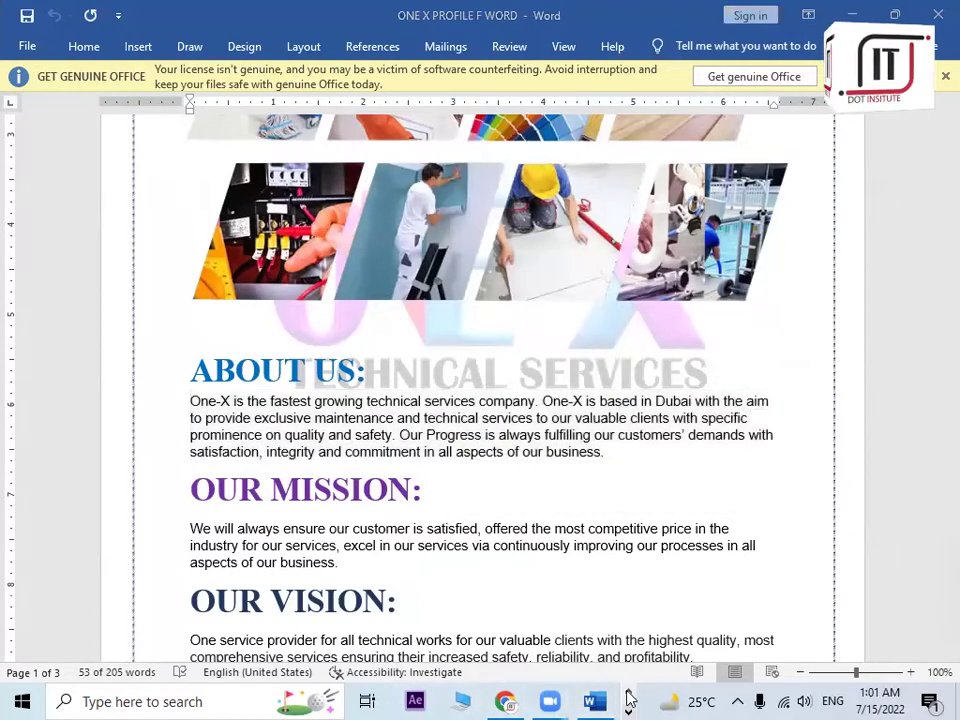
{"action": "left_click", "coordinate": [528, 700]}
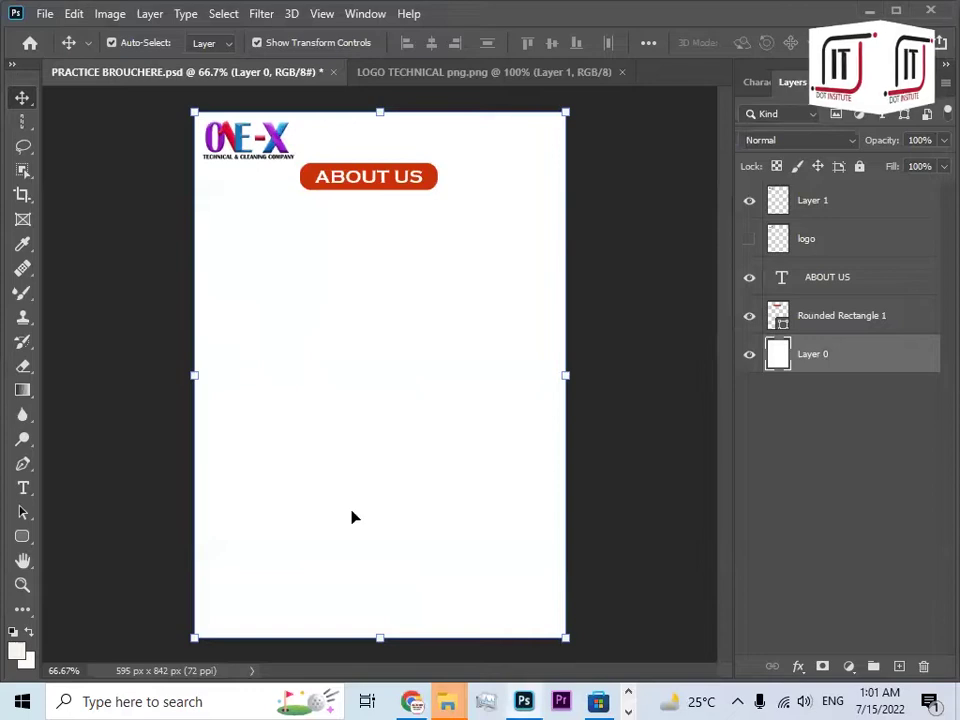
Paste the copied About Us paragraph as a new point text layer below the ABOUT US heading.
{"action": "left_click", "coordinate": [23, 488]}
{"action": "left_click", "coordinate": [288, 291]}
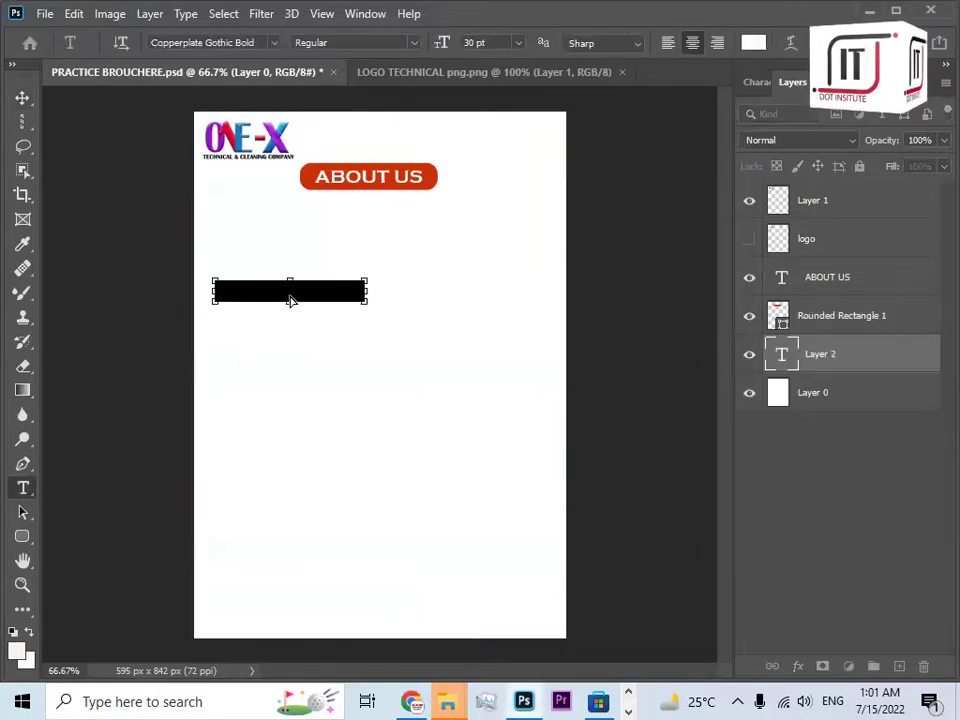
{"action": "key", "text": "ctrl+v"}
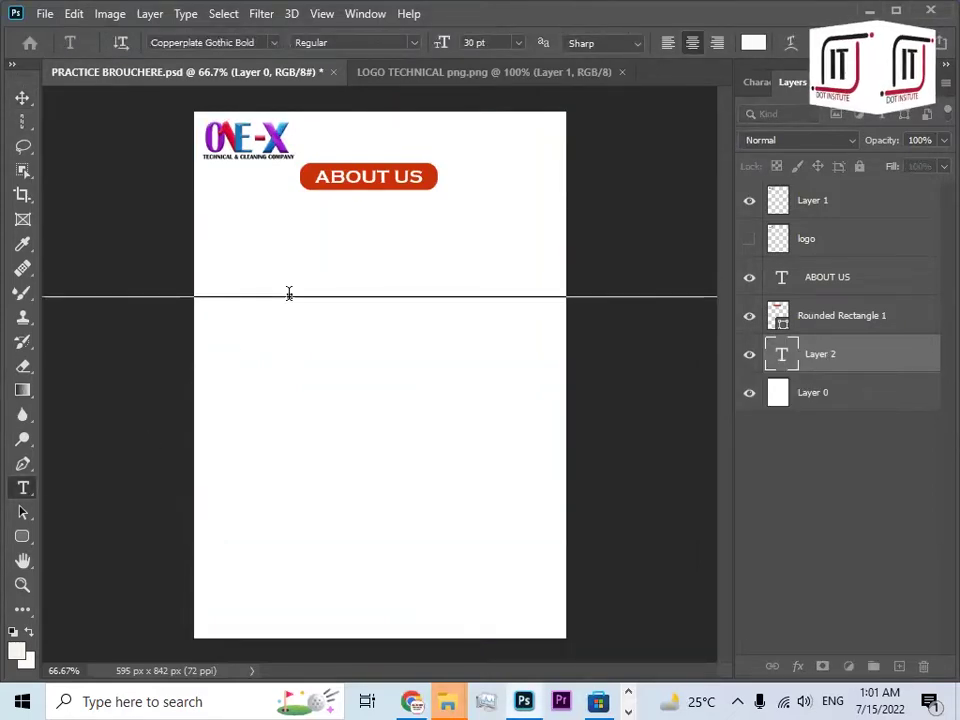
Change the pasted paragraph's text color to near-black and delete its text.
{"action": "key", "text": "ctrl+a"}
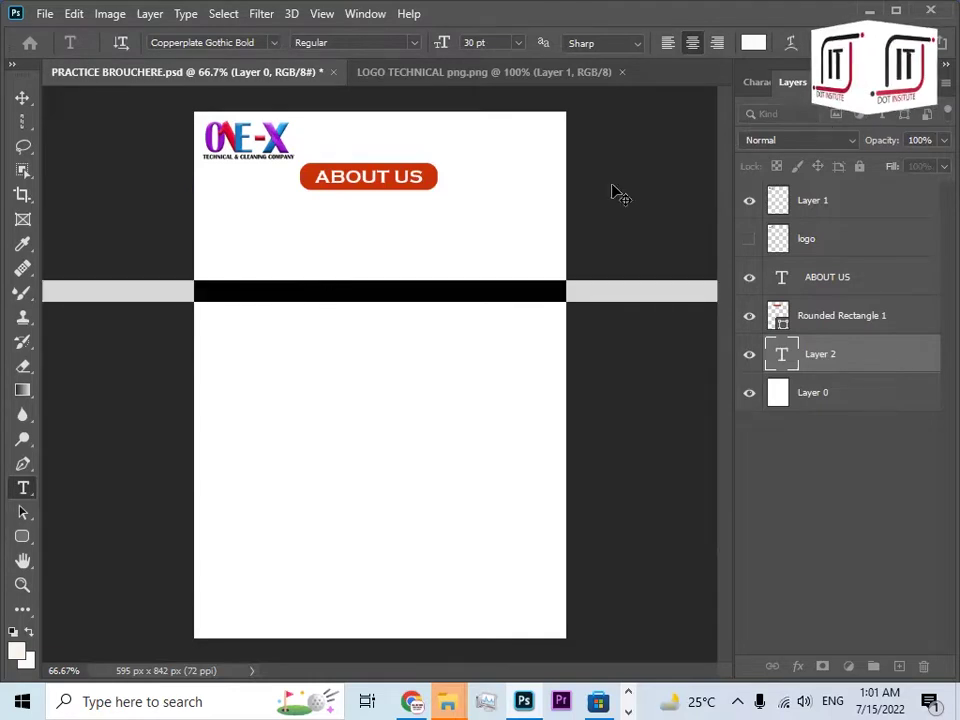
{"action": "left_click", "coordinate": [753, 42]}
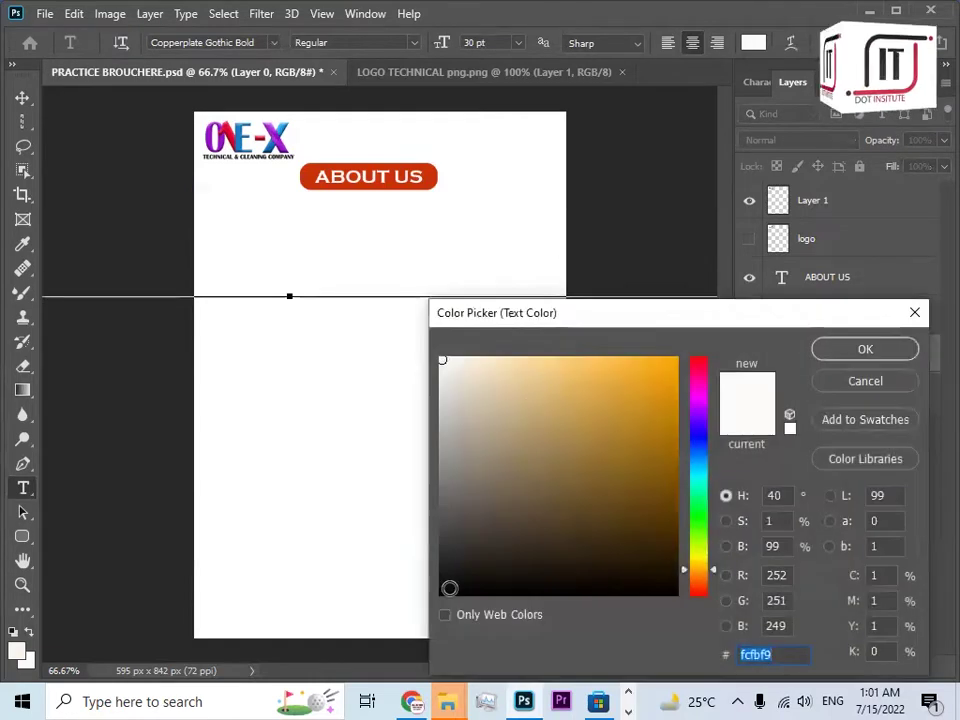
{"action": "left_click", "coordinate": [449, 588]}
{"action": "left_click", "coordinate": [865, 348]}
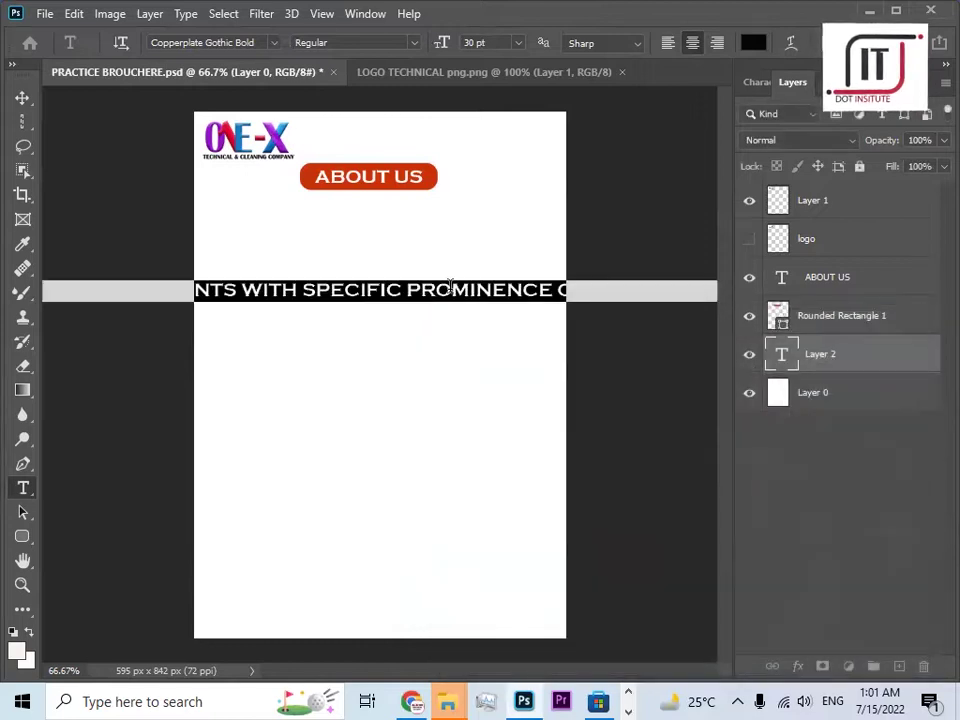
{"action": "key", "text": "BackSpace"}
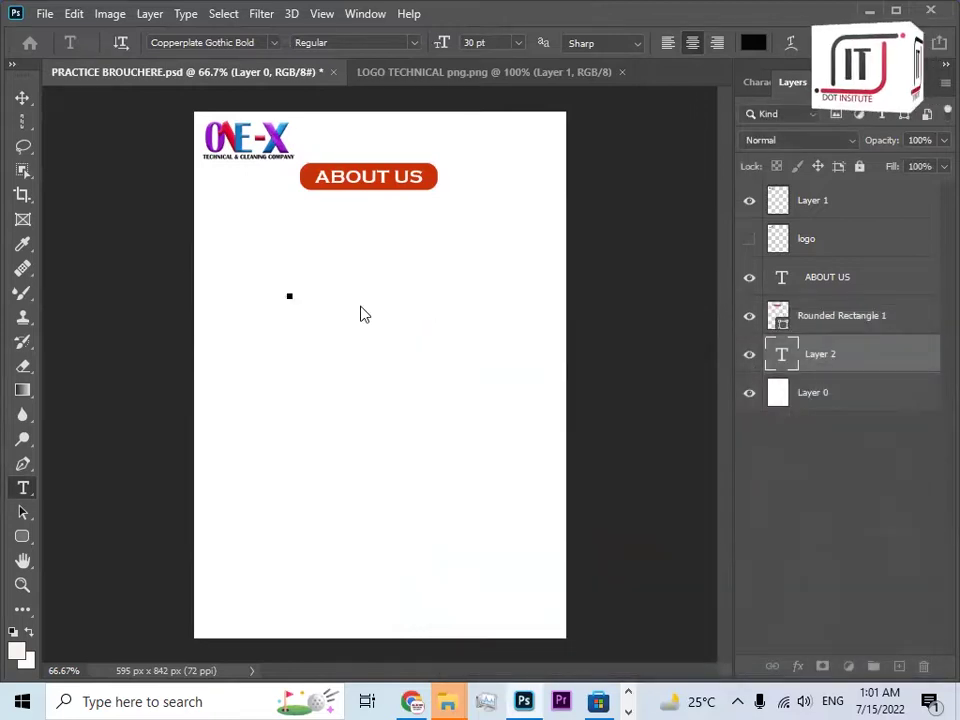
Draw a rectangle about 521 by 139 px with no fill or stroke below the ABOUT US heading.
{"action": "left_click", "coordinate": [22, 537]}
{"action": "right_click", "coordinate": [22, 537]}
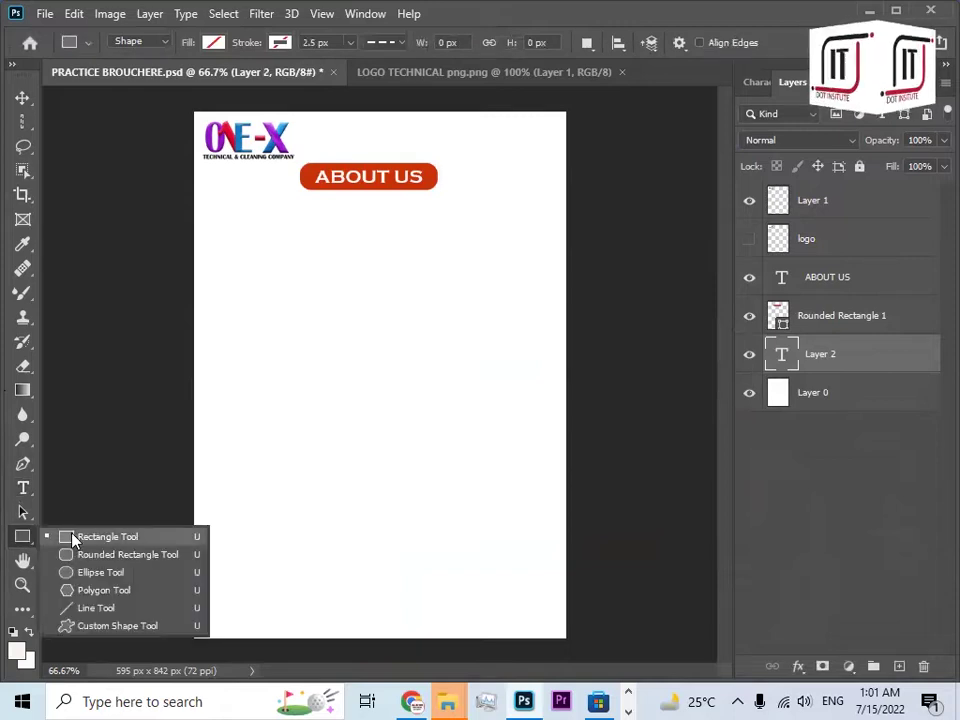
{"action": "left_click", "coordinate": [72, 538]}
{"action": "left_click_drag", "start_coordinate": [213, 203], "coordinate": [538, 287]}
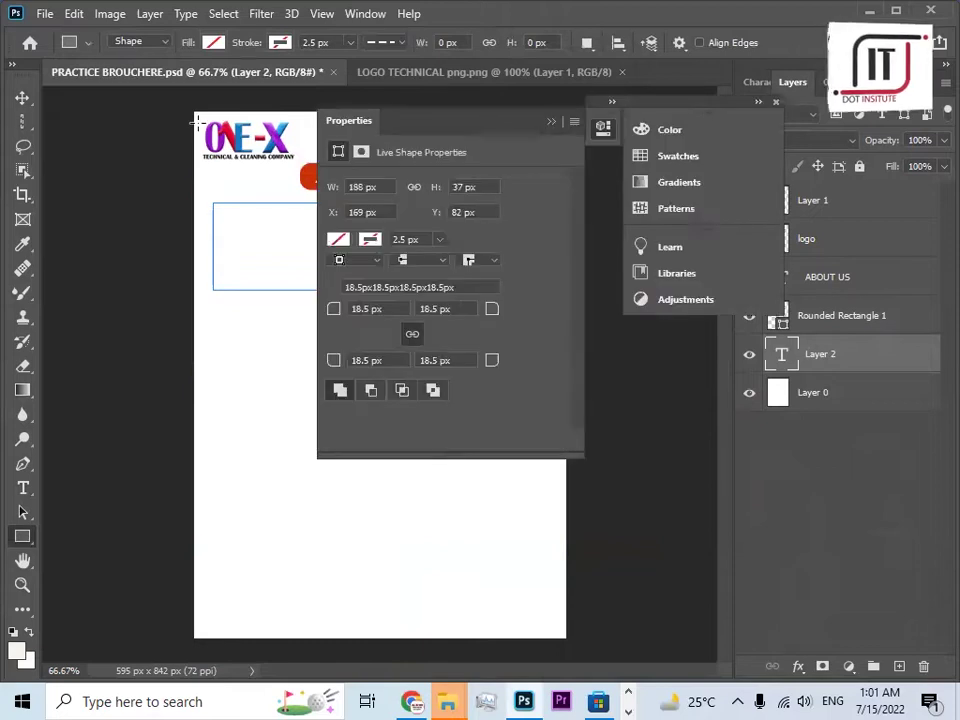
{"action": "left_click", "coordinate": [213, 43]}
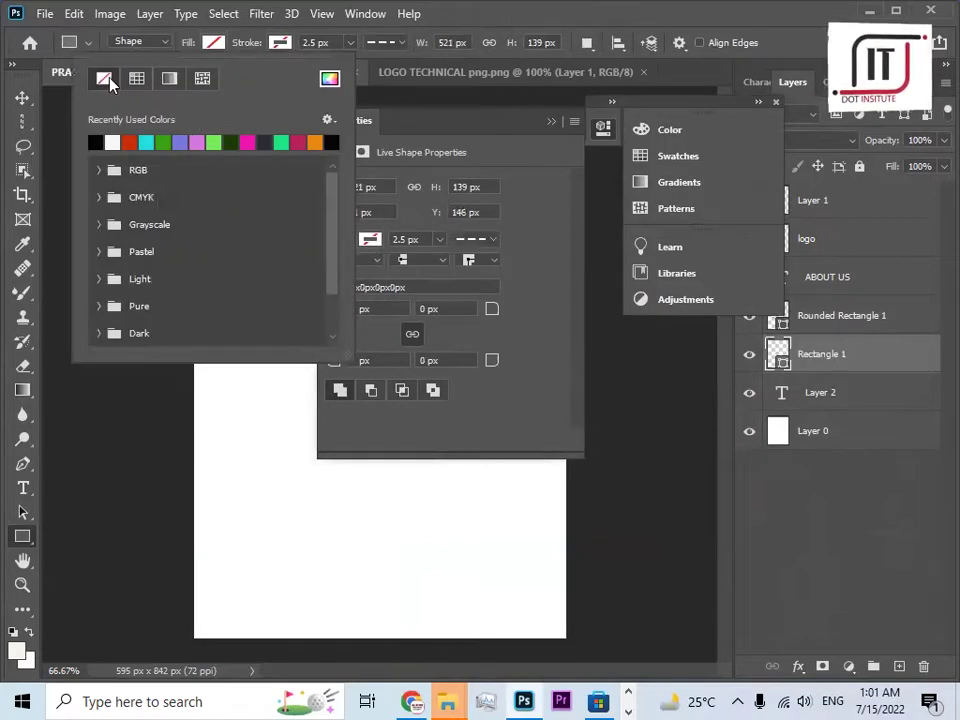
{"action": "left_click", "coordinate": [574, 121]}
{"action": "left_click", "coordinate": [615, 156]}
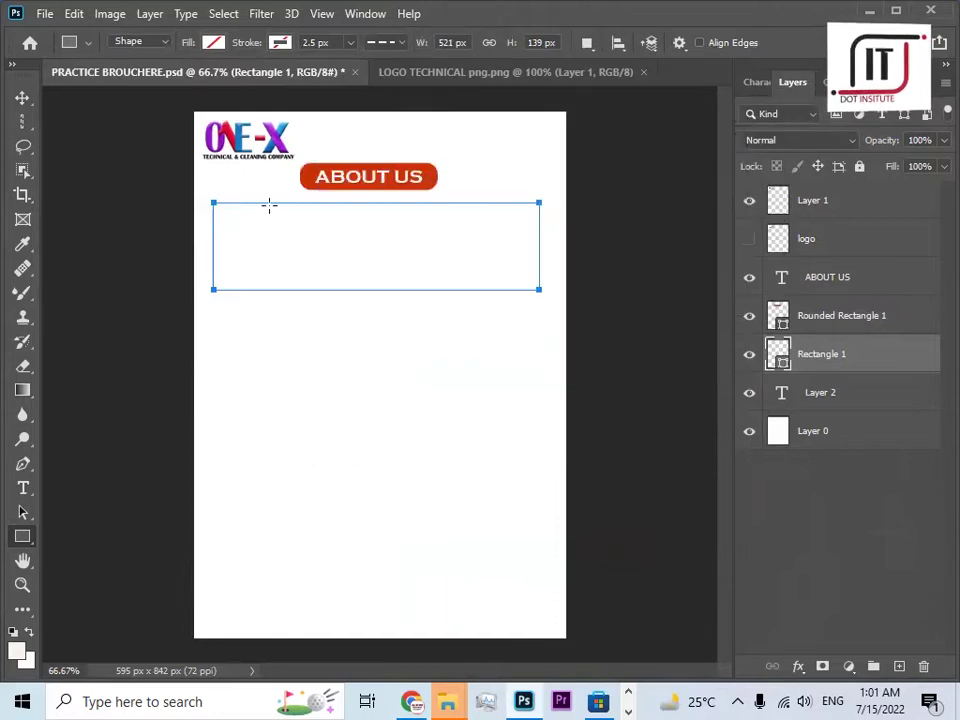
Paste the About Us paragraph inside the rectangle as area text and set its font size to 12 pt.
{"action": "left_click", "coordinate": [22, 488]}
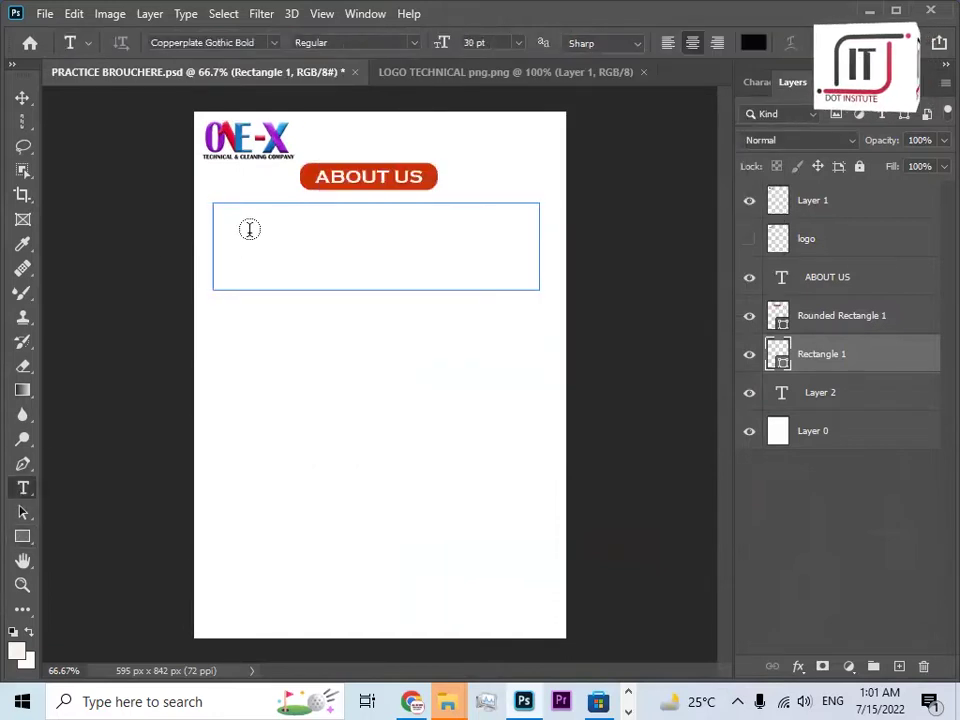
{"action": "left_click", "coordinate": [292, 236]}
{"action": "key", "text": "ctrl+v"}
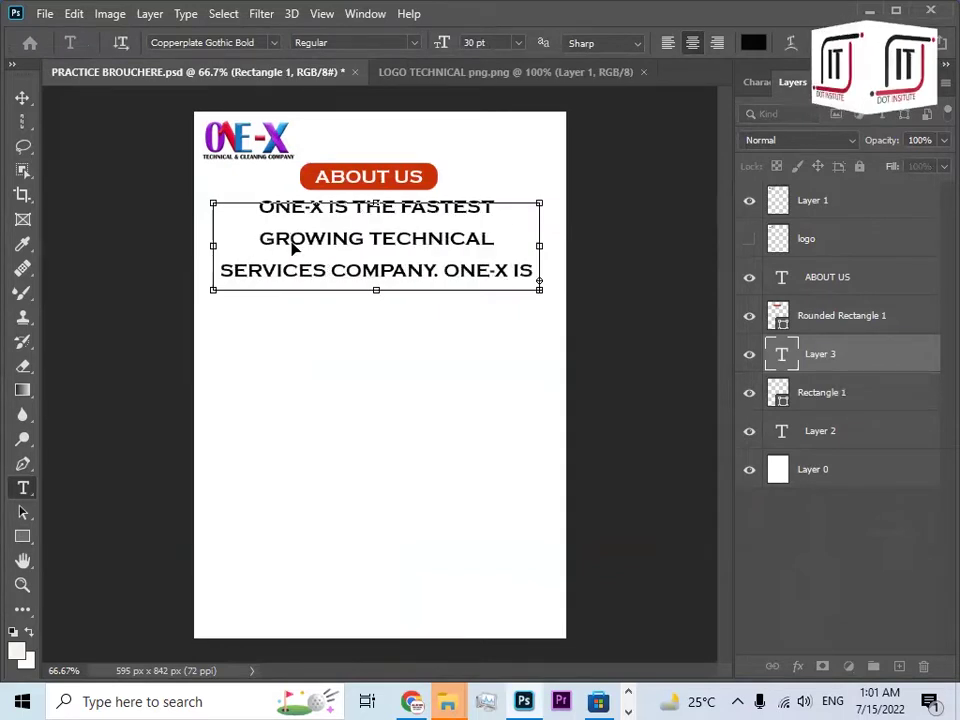
{"action": "key", "text": "ctrl+a"}
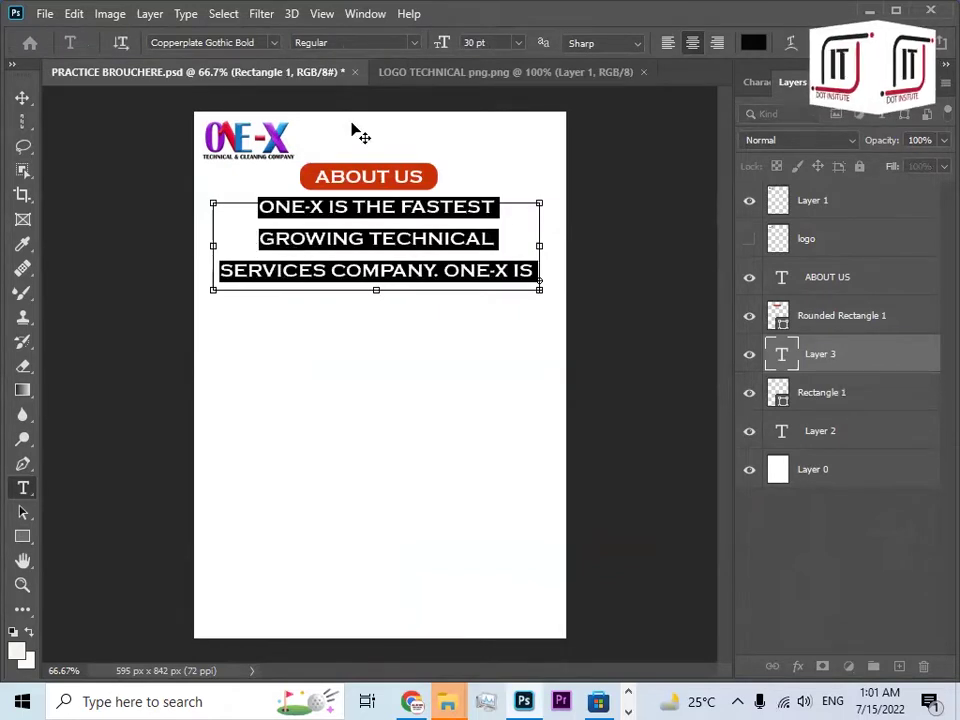
{"action": "left_click", "coordinate": [518, 42]}
{"action": "left_click", "coordinate": [497, 154]}
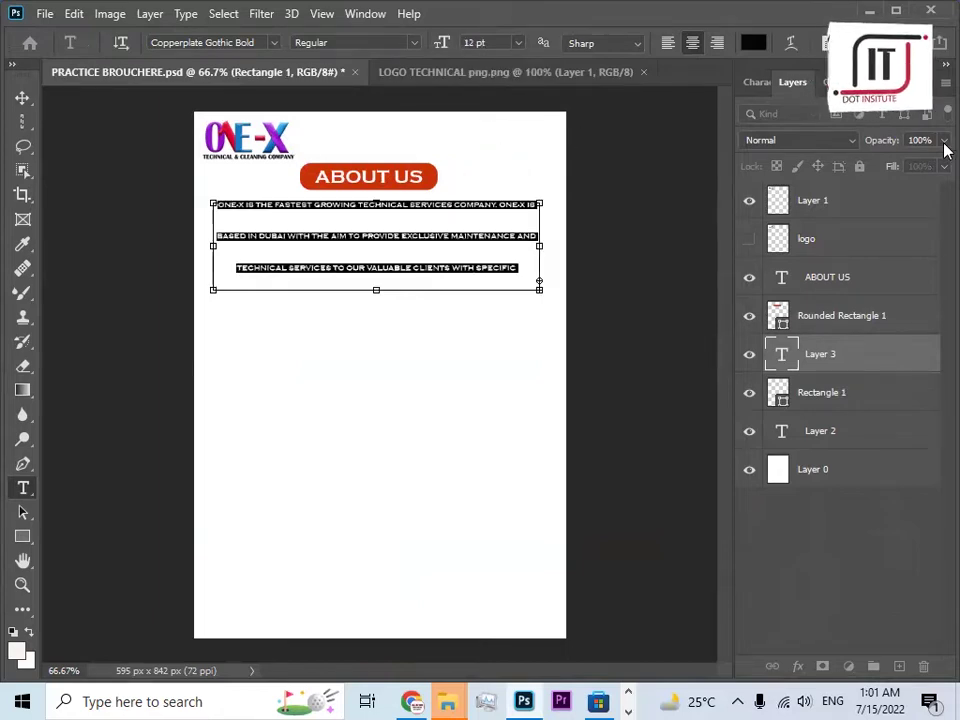
{"action": "key", "text": "ctrl+t"}
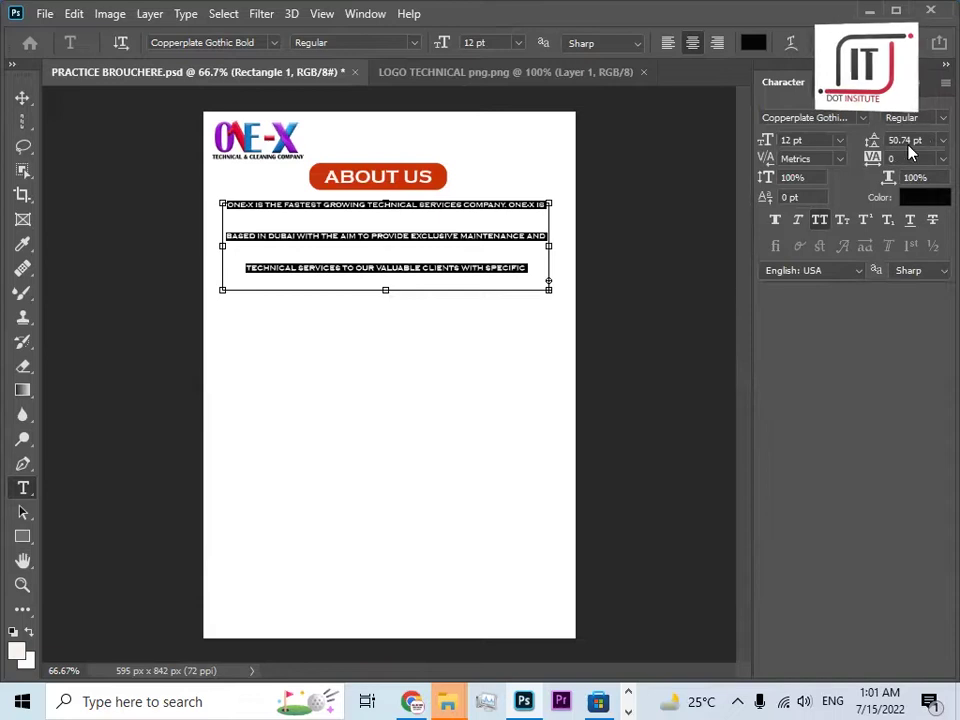
{"action": "left_click", "coordinate": [944, 158]}
{"action": "left_click", "coordinate": [922, 205]}
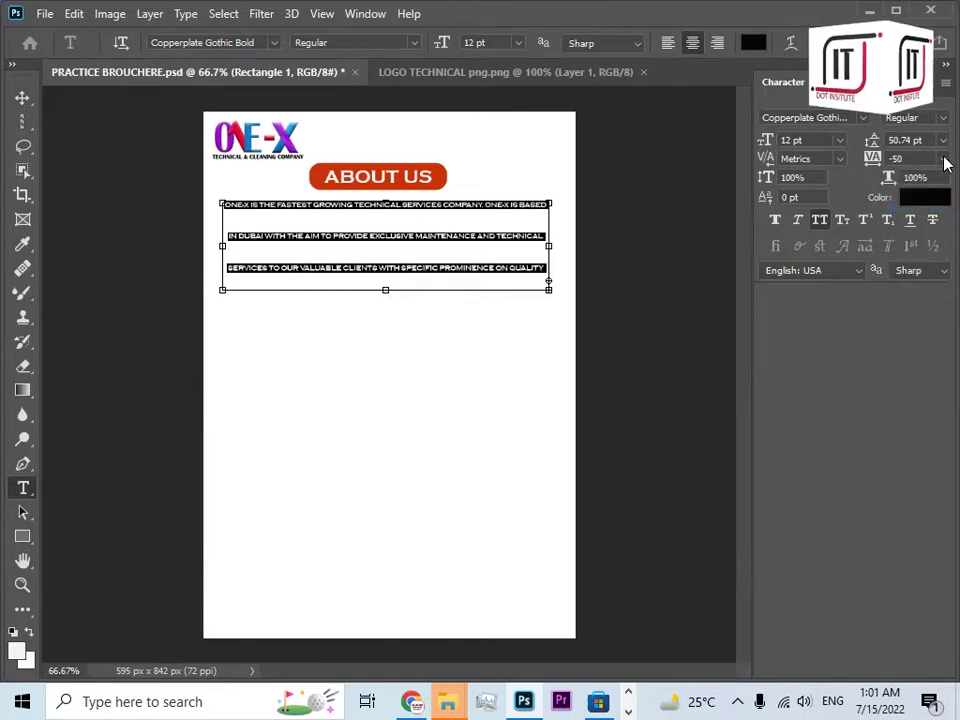
{"action": "left_click", "coordinate": [943, 159]}
{"action": "left_click", "coordinate": [908, 270]}
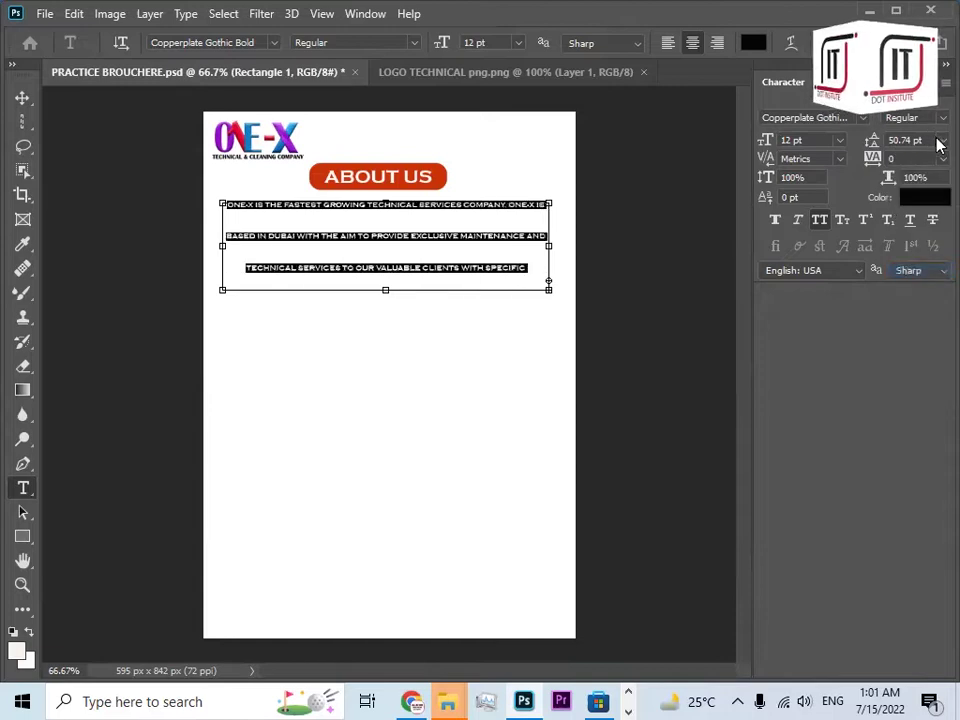
Tighten the About Us paragraph's line spacing, trying leadings of 11 and 14 pt and settling on 16 pt.
{"action": "left_click", "coordinate": [940, 142]}
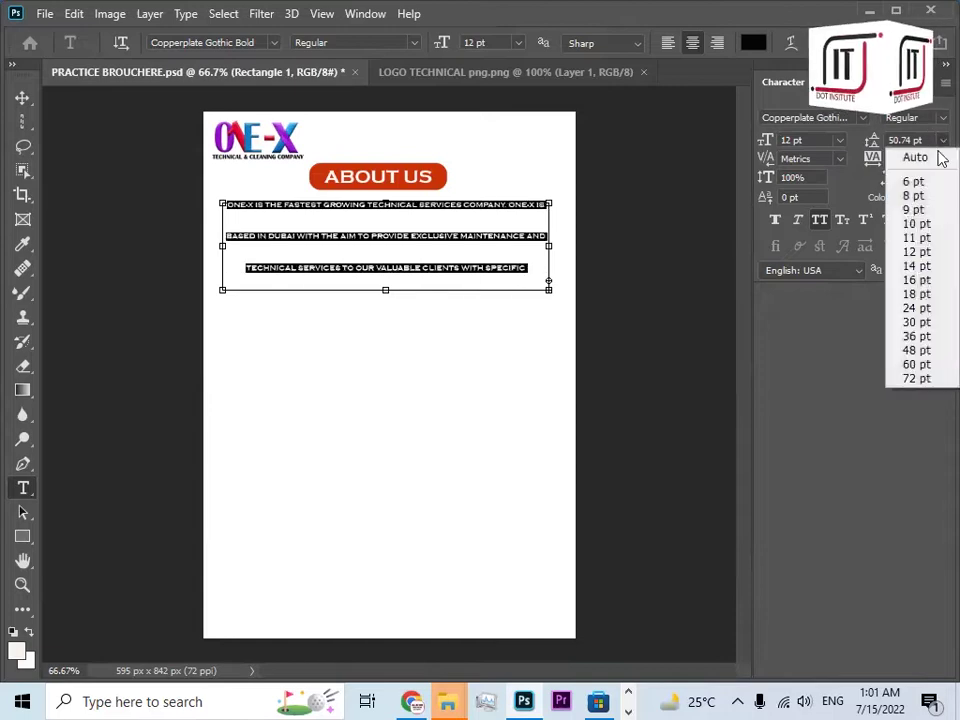
{"action": "left_click", "coordinate": [917, 237]}
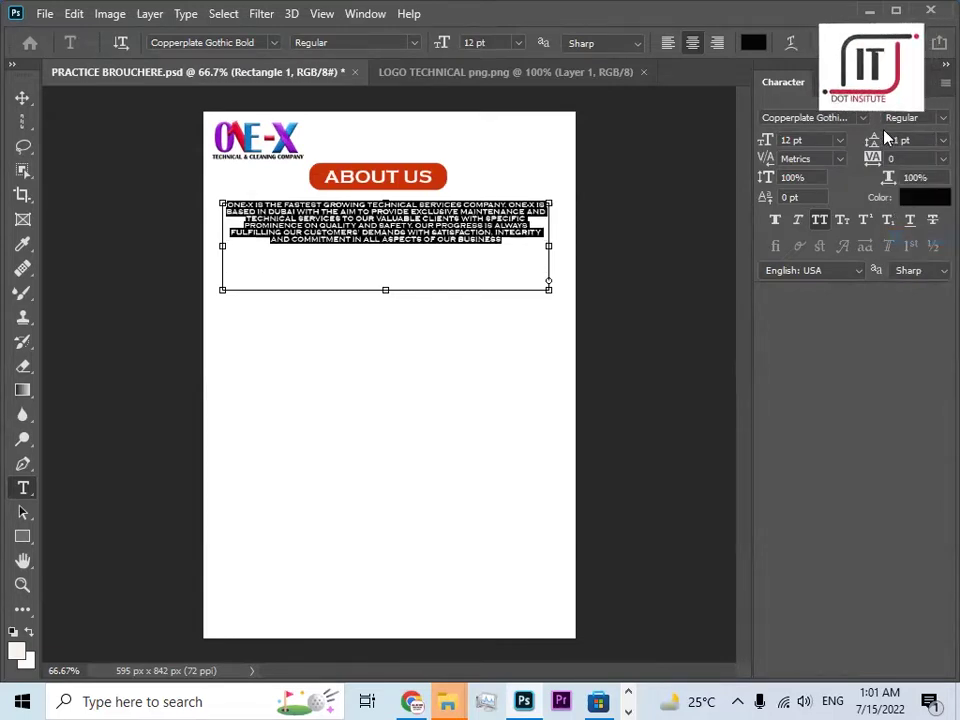
{"action": "left_click", "coordinate": [945, 142]}
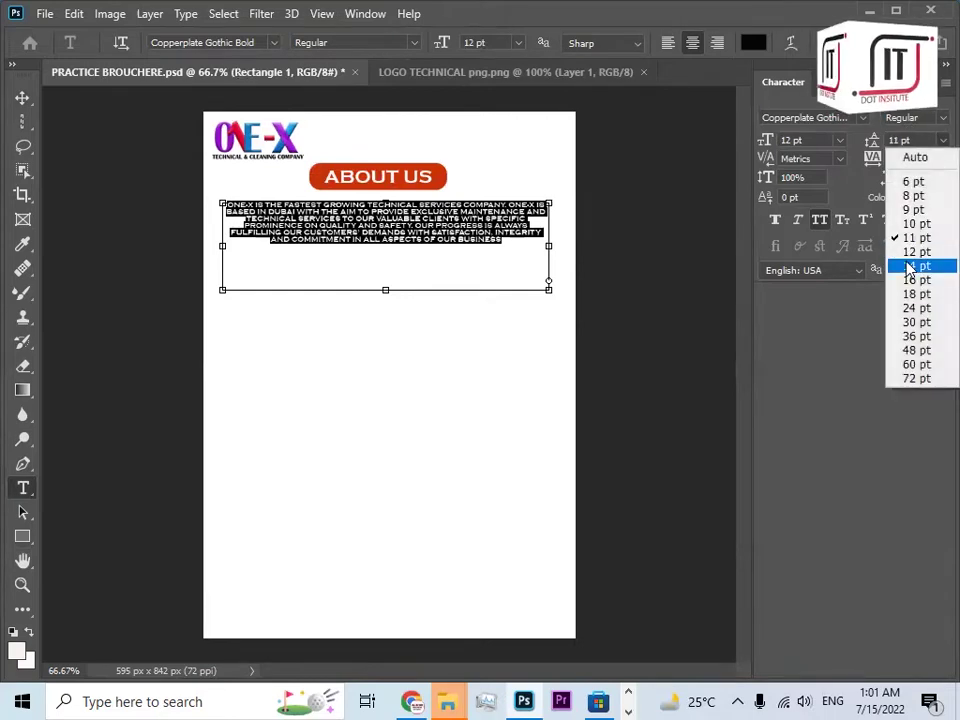
{"action": "left_click", "coordinate": [910, 267]}
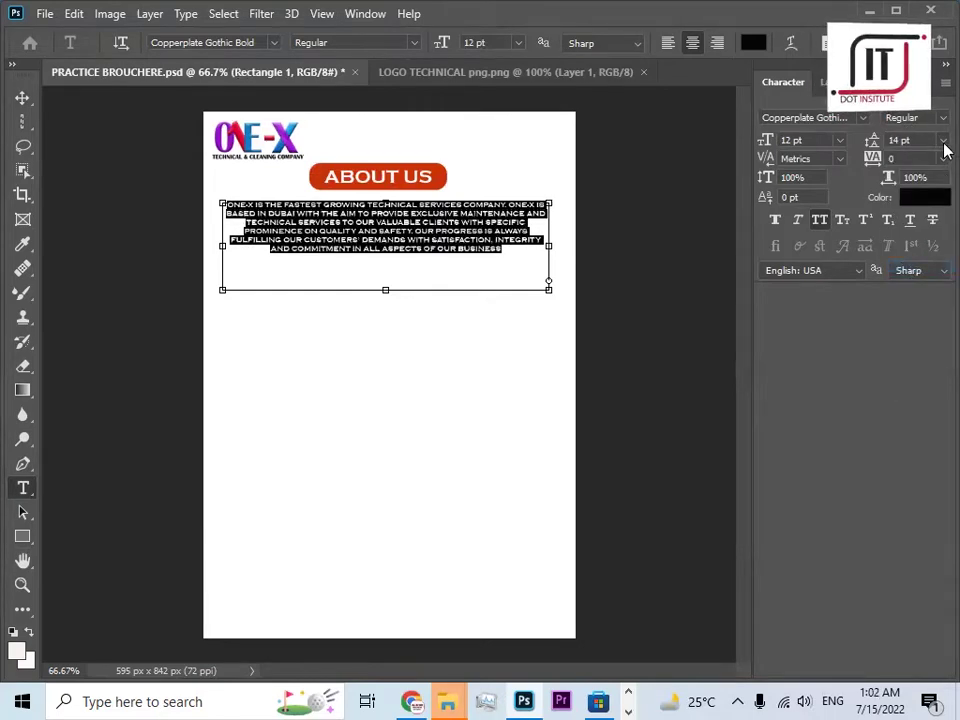
{"action": "left_click", "coordinate": [945, 142]}
{"action": "left_click", "coordinate": [918, 281]}
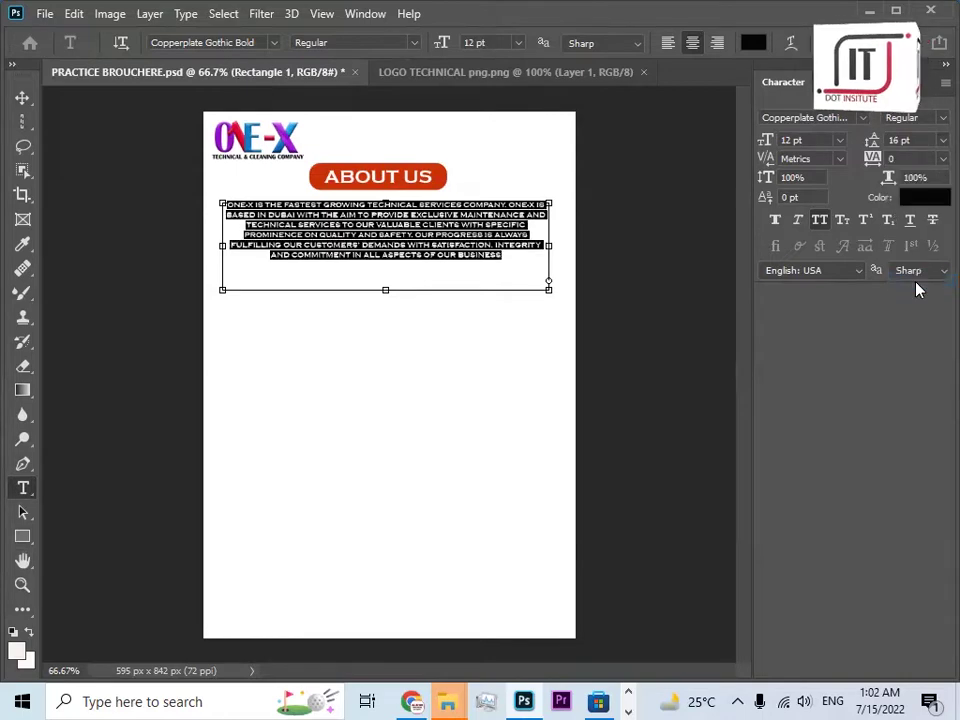
Nudge the About Us paragraph's text box slightly upward below the heading.
{"action": "left_click", "coordinate": [22, 98]}
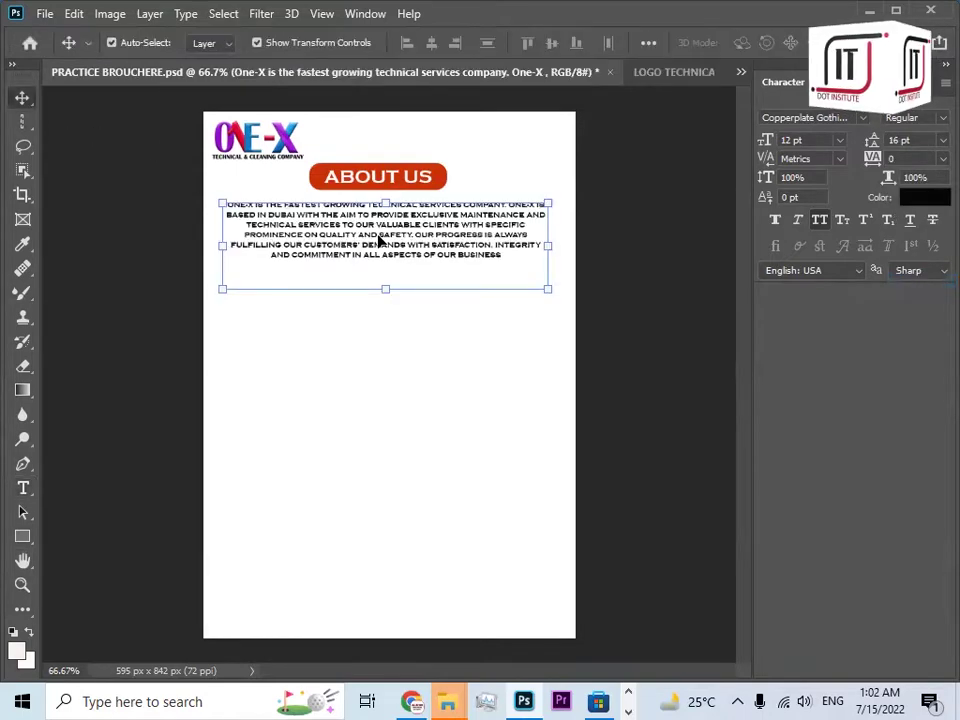
{"action": "left_click", "coordinate": [381, 236]}
{"action": "left_click_drag", "start_coordinate": [386, 292], "coordinate": [385, 289]}
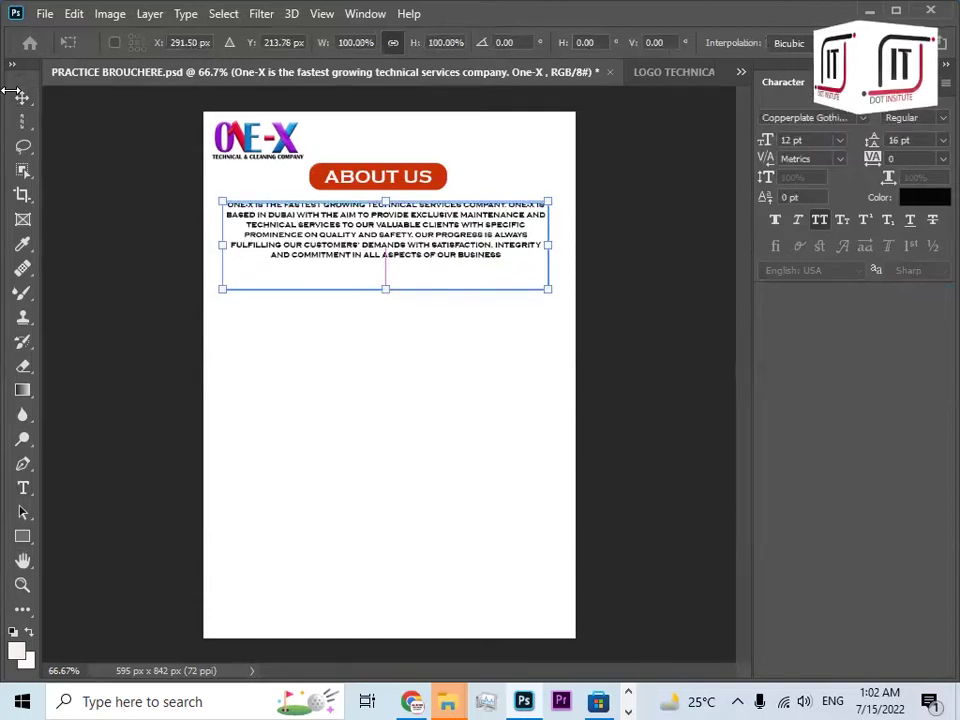
Left-align all the text of the About Us paragraph.
{"action": "left_click", "coordinate": [22, 487]}
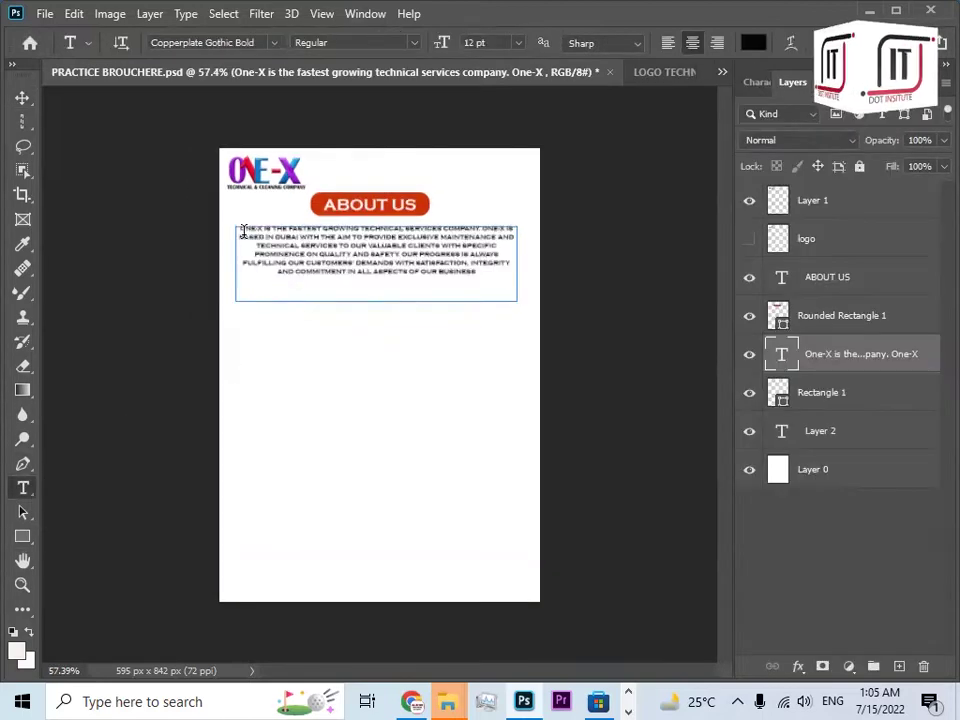
{"action": "left_click_drag", "start_coordinate": [242, 230], "coordinate": [268, 237]}
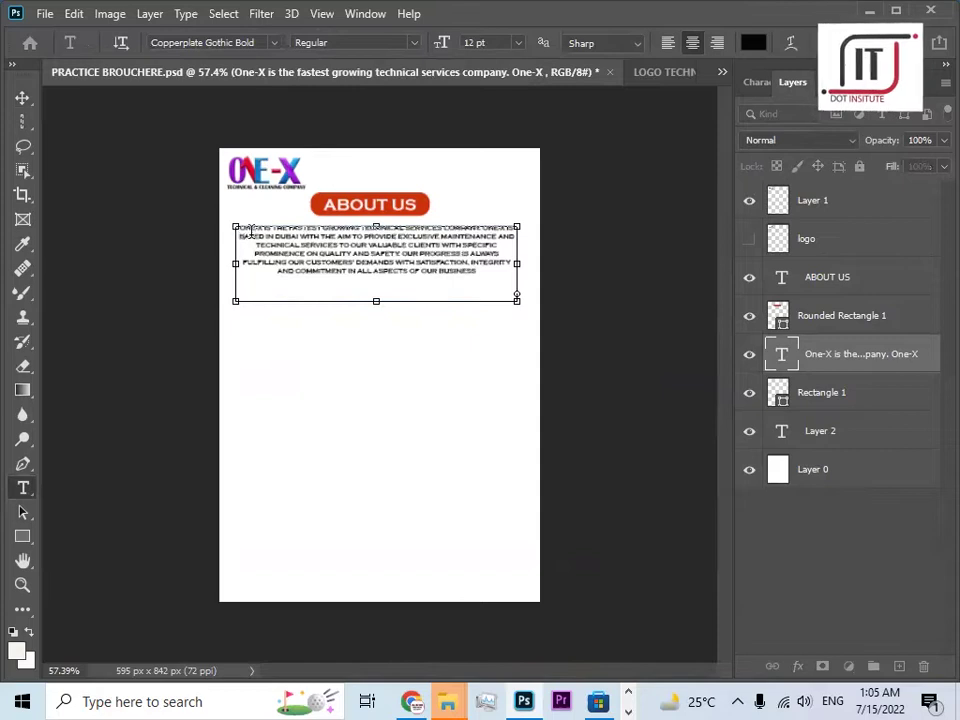
{"action": "key", "text": "ctrl+a"}
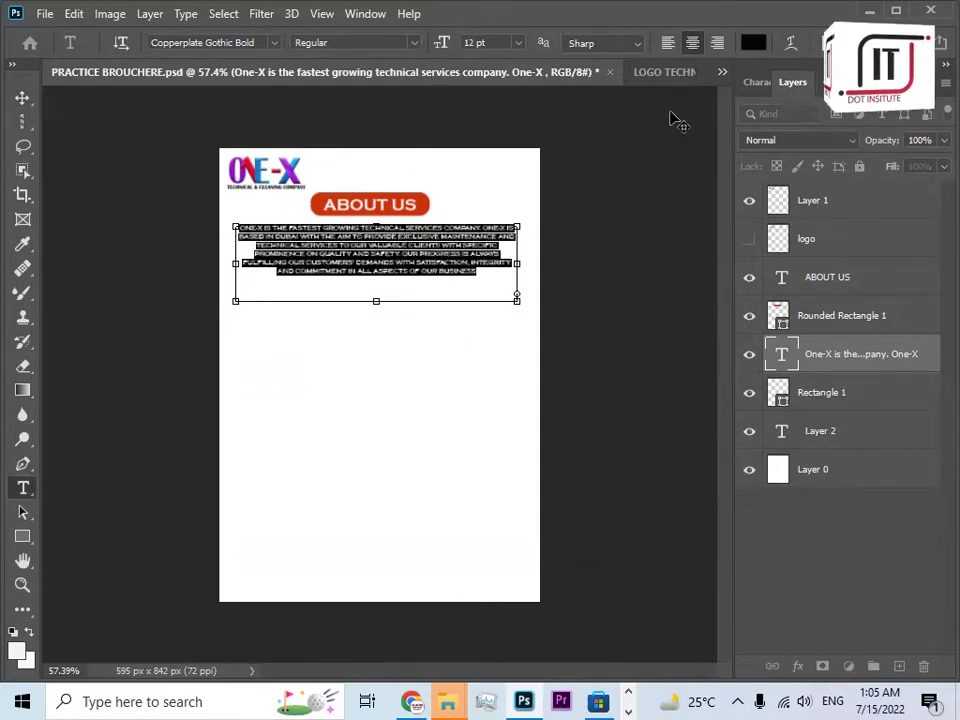
{"action": "key", "text": "ctrl+shift+l"}
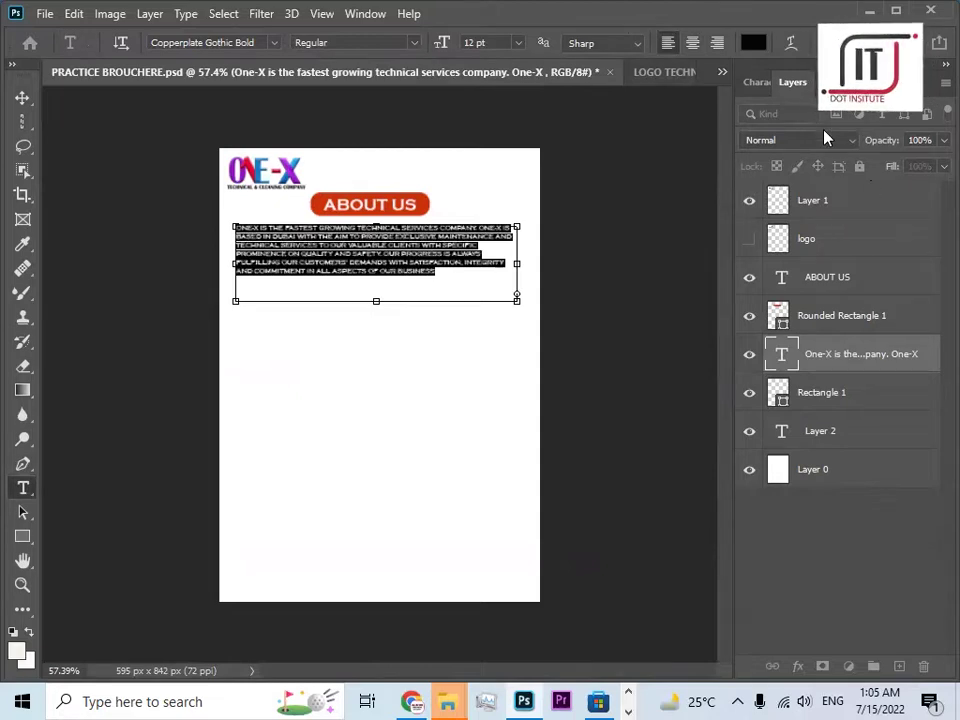
Change the About Us paragraph's font to Arial and turn off All Caps.
{"action": "key", "text": "ctrl+t"}
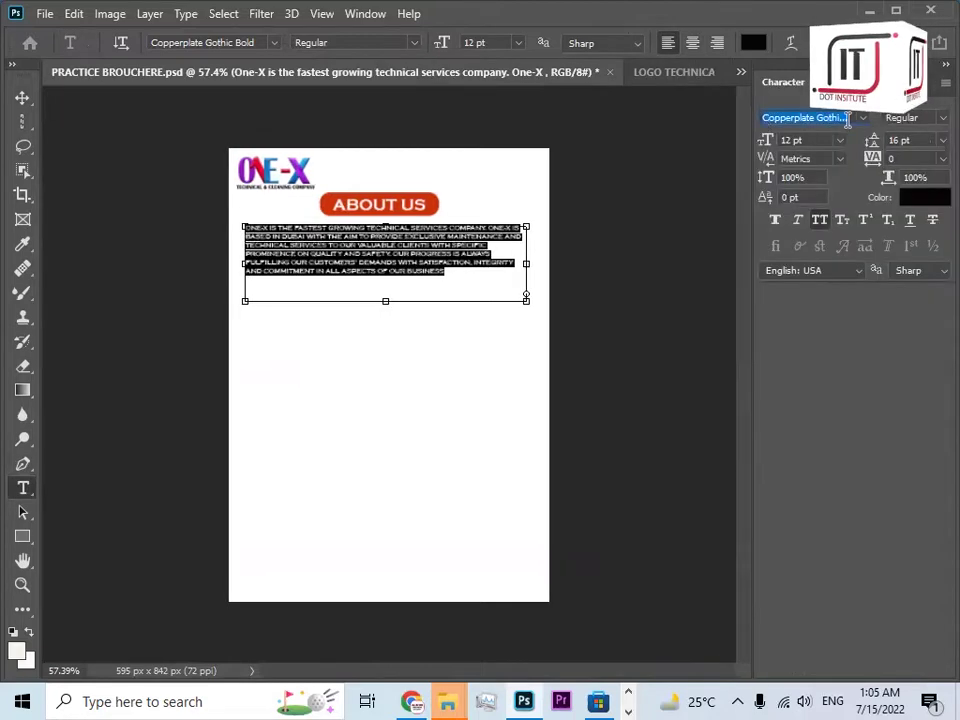
{"action": "left_click", "coordinate": [864, 119]}
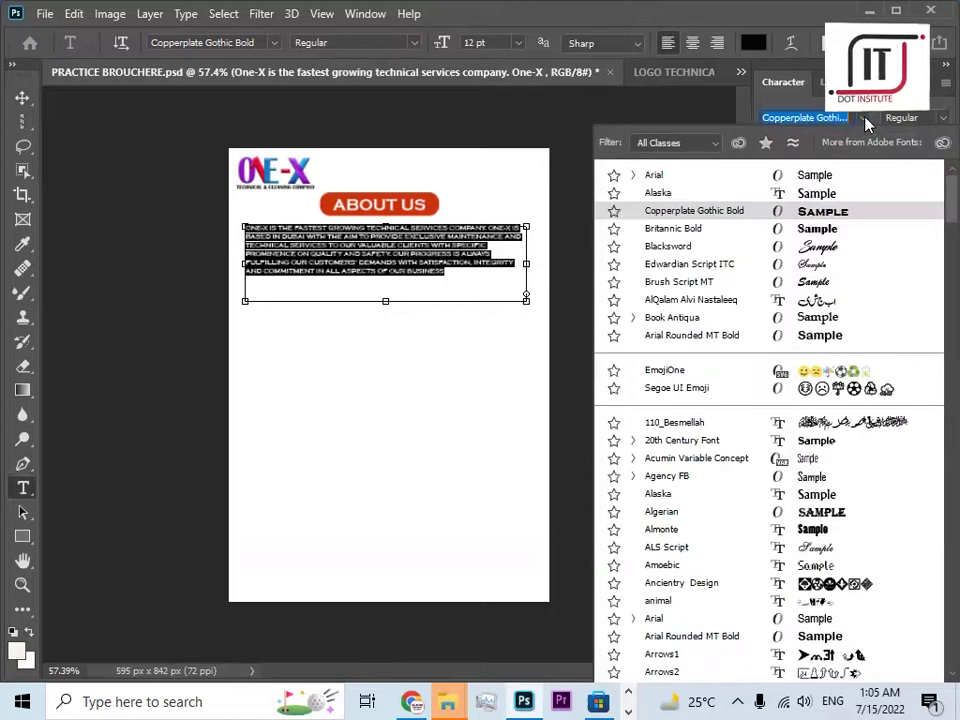
{"action": "left_click", "coordinate": [842, 177]}
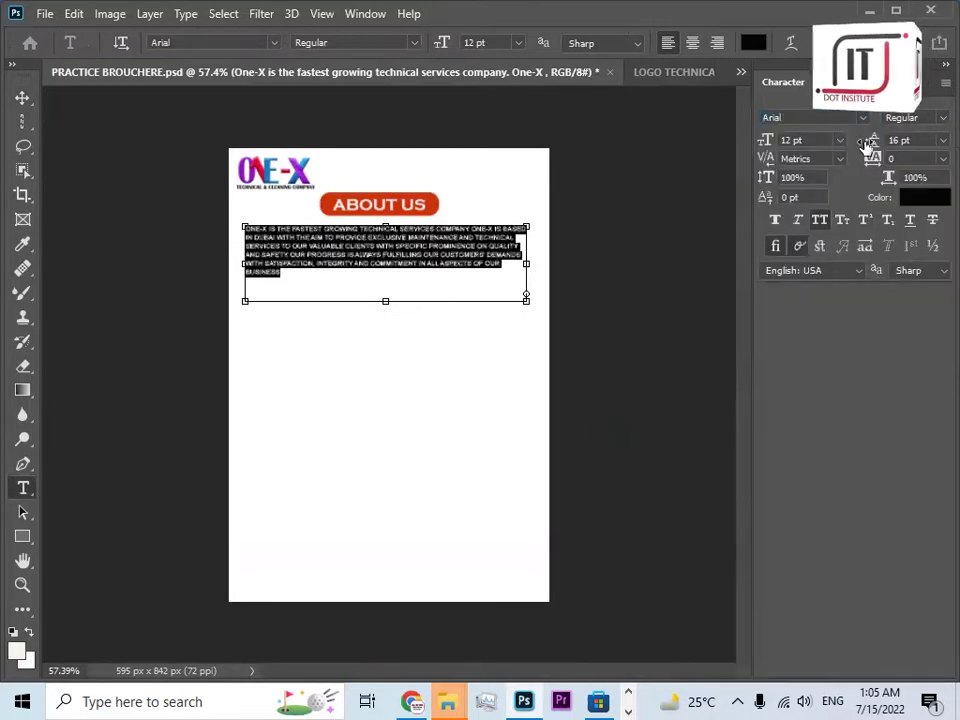
{"action": "left_click", "coordinate": [819, 219]}
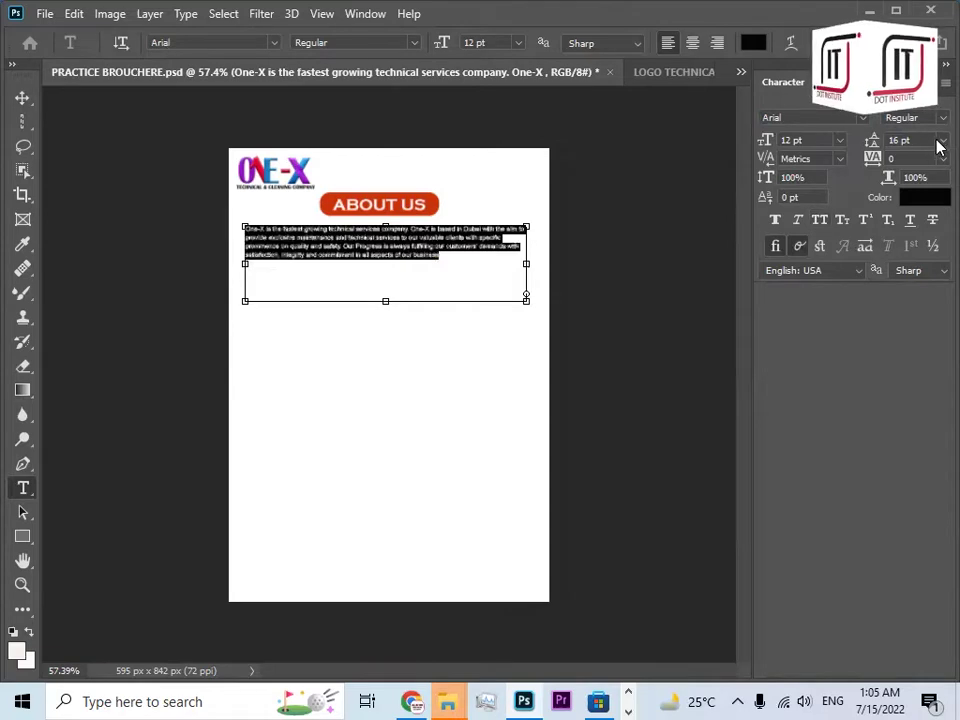
Set the About Us paragraph's leading to 24 pt.
{"action": "left_click", "coordinate": [940, 142]}
{"action": "left_click", "coordinate": [910, 308]}
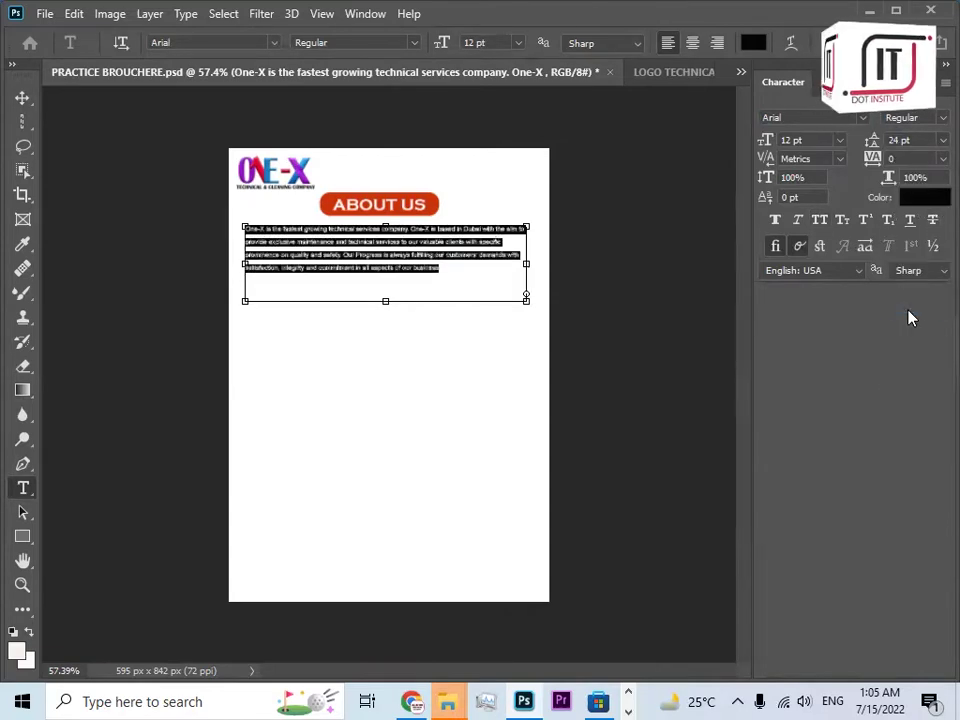
{"action": "left_click", "coordinate": [943, 141]}
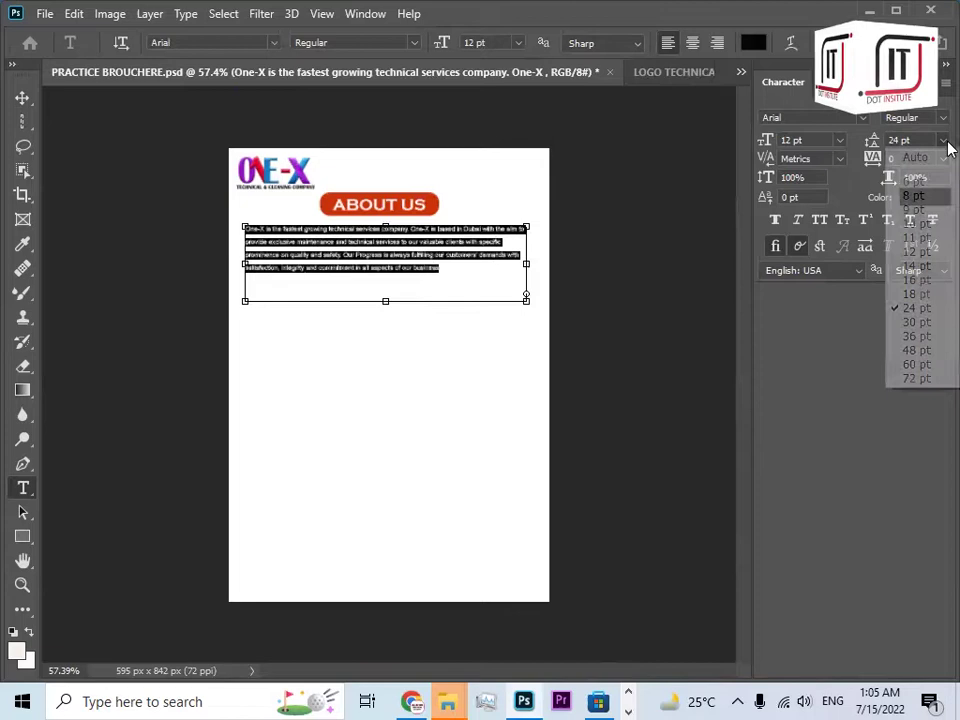
{"action": "left_click", "coordinate": [840, 140]}
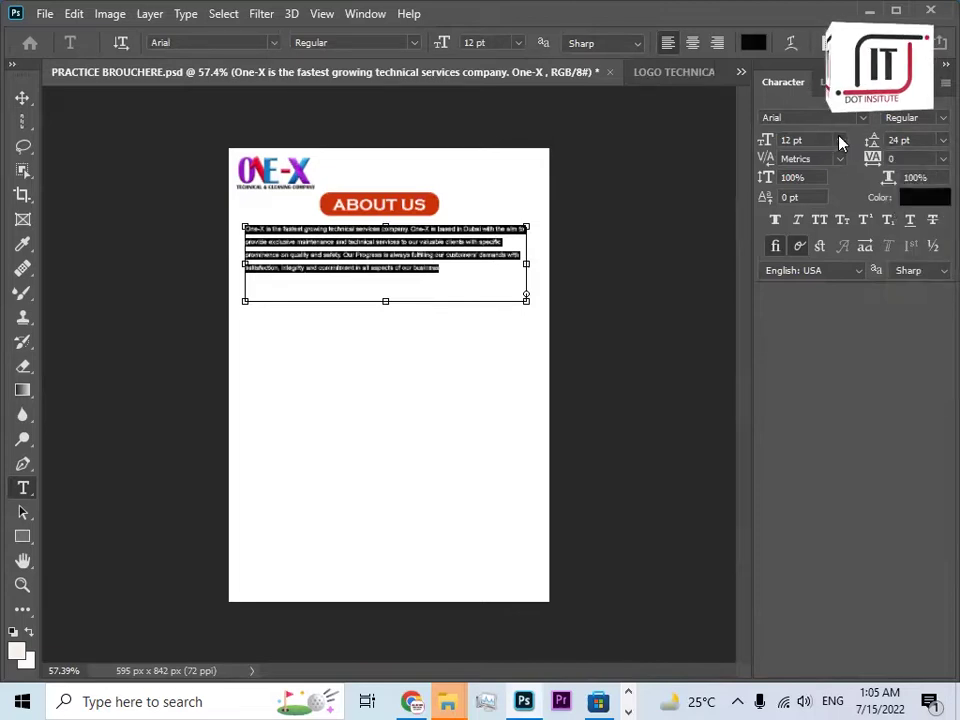
Set the About Us paragraph's font size to 16 pt.
{"action": "left_click", "coordinate": [840, 141]}
{"action": "left_click", "coordinate": [803, 279]}
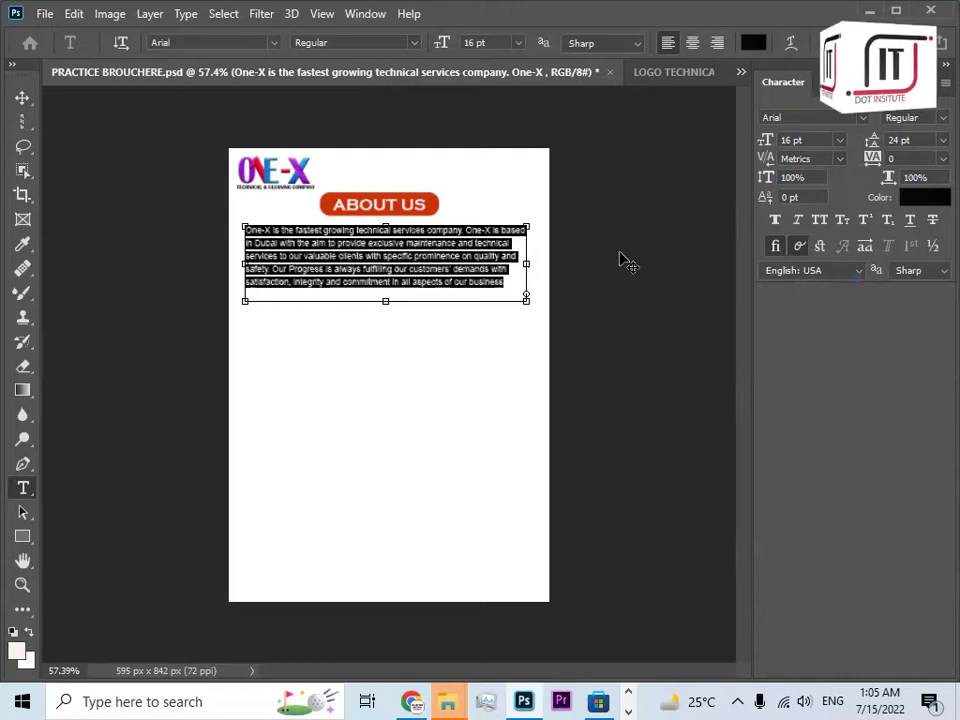
{"action": "left_click", "coordinate": [22, 98]}
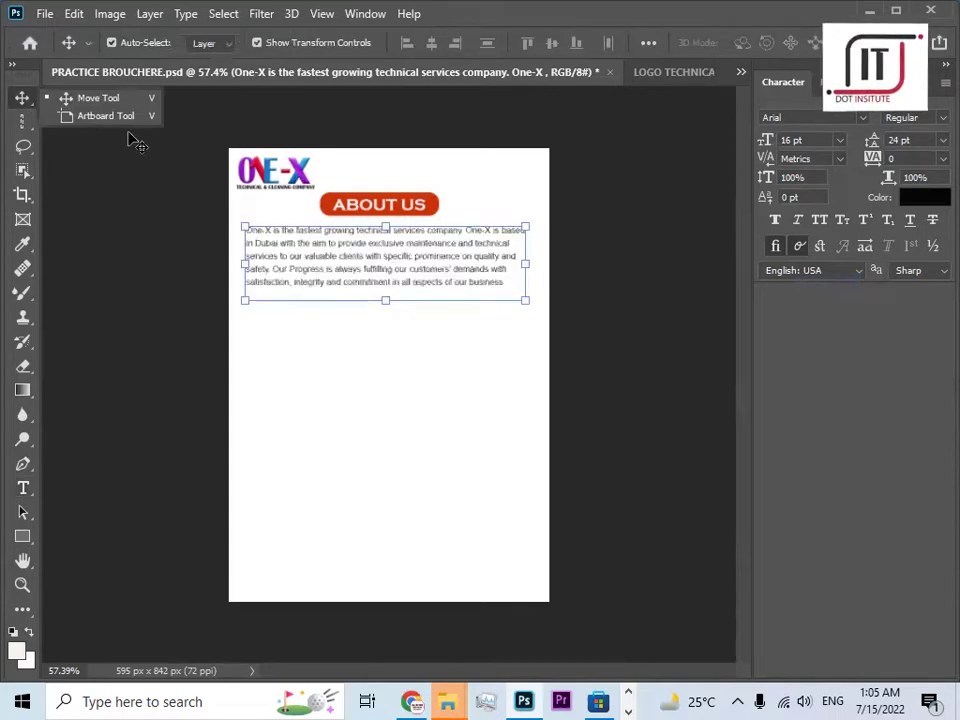
Keep 040404 as the About Us paragraph's text colour and turn off its standard ligatures.
{"action": "left_click", "coordinate": [24, 490]}
{"action": "left_click", "coordinate": [281, 271]}
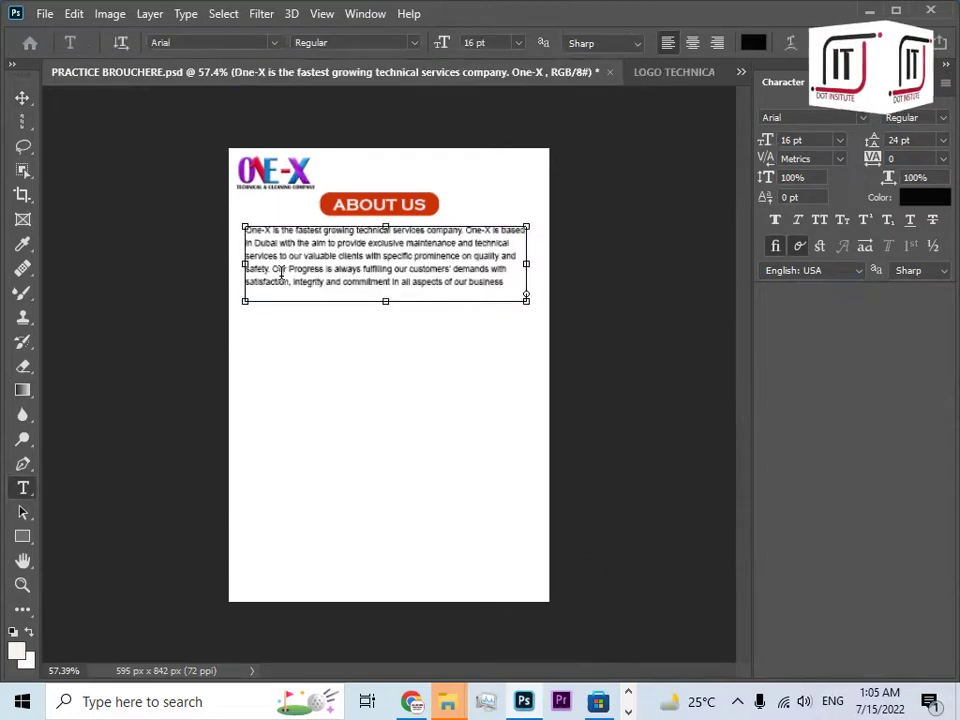
{"action": "key", "text": "ctrl+a"}
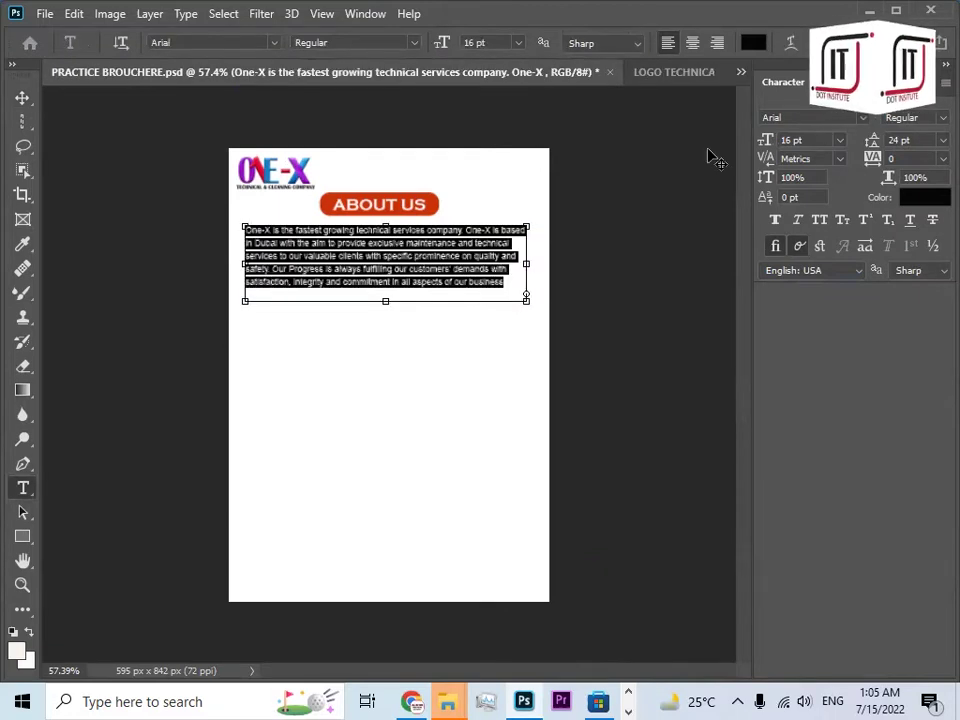
{"action": "left_click", "coordinate": [920, 198]}
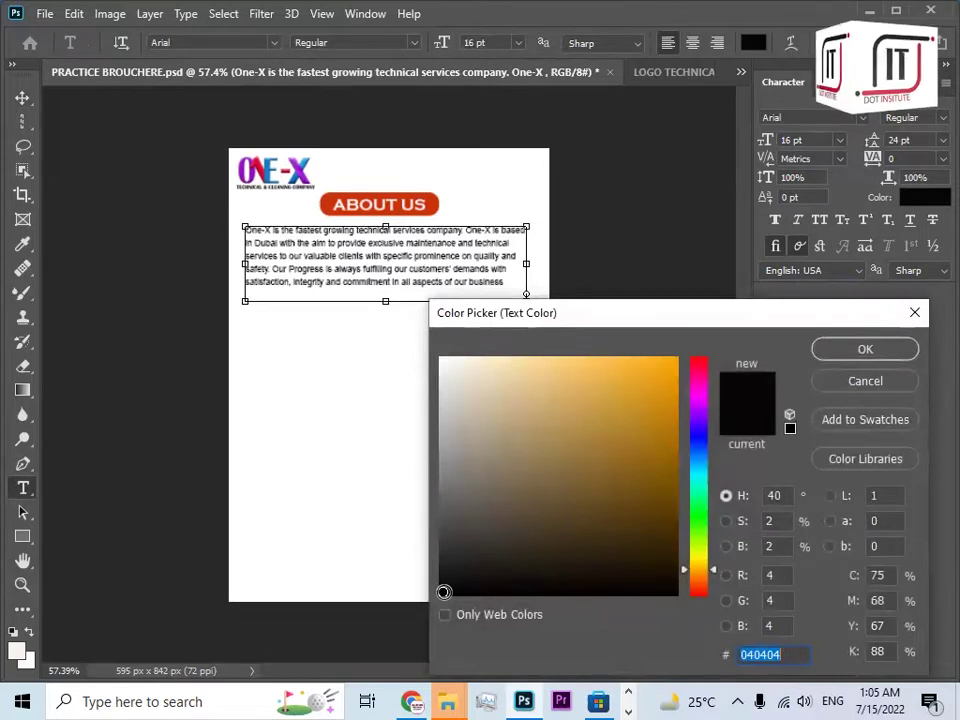
{"action": "left_click", "coordinate": [865, 350]}
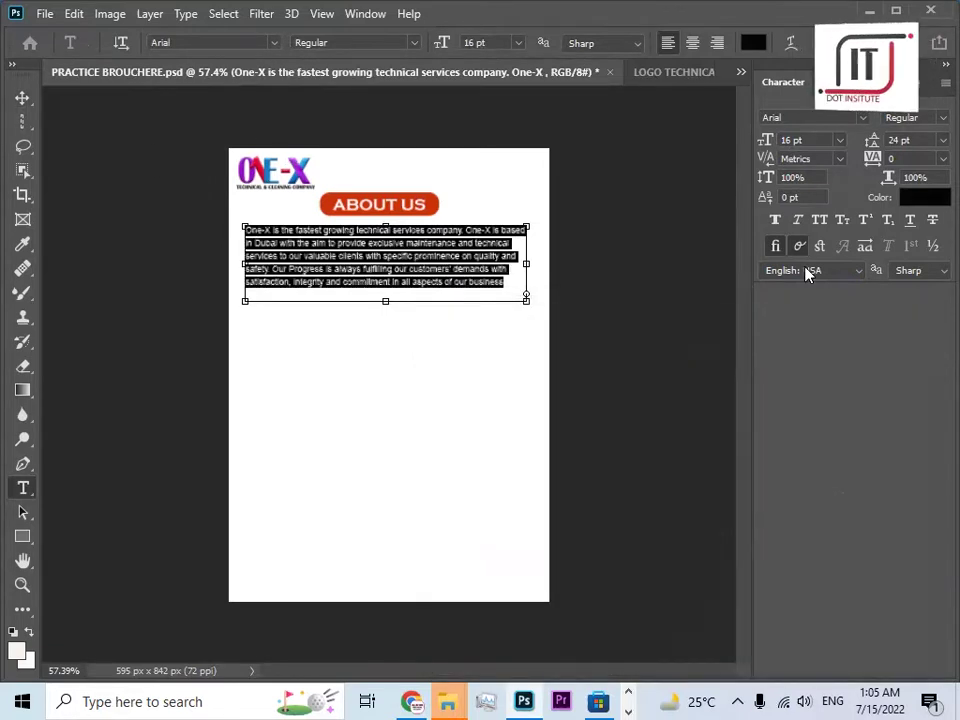
{"action": "left_click", "coordinate": [773, 248]}
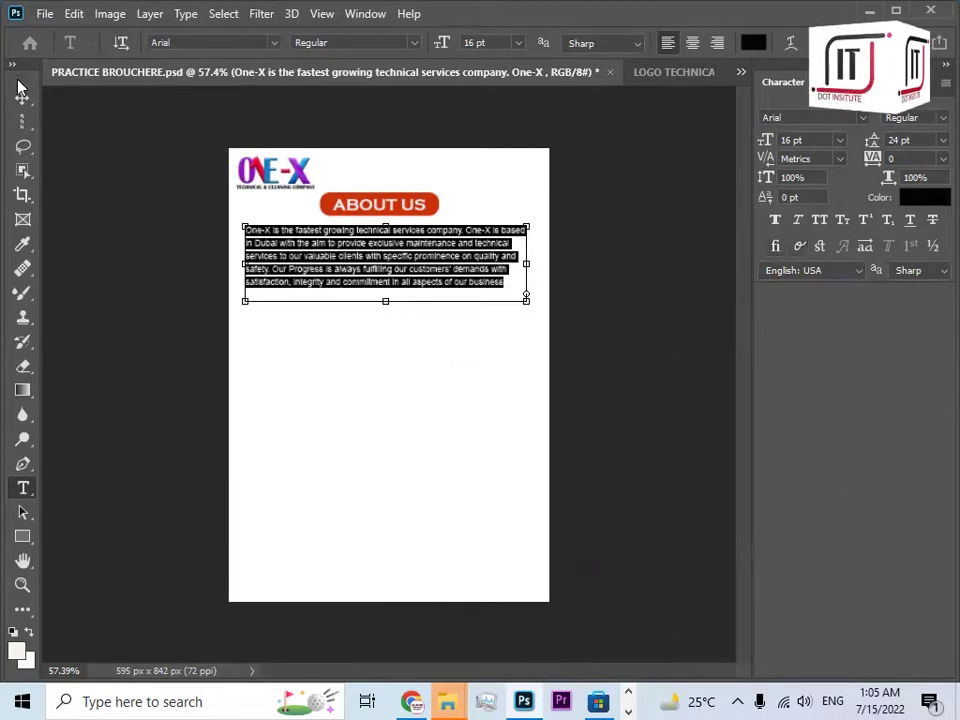
{"action": "left_click", "coordinate": [21, 92]}
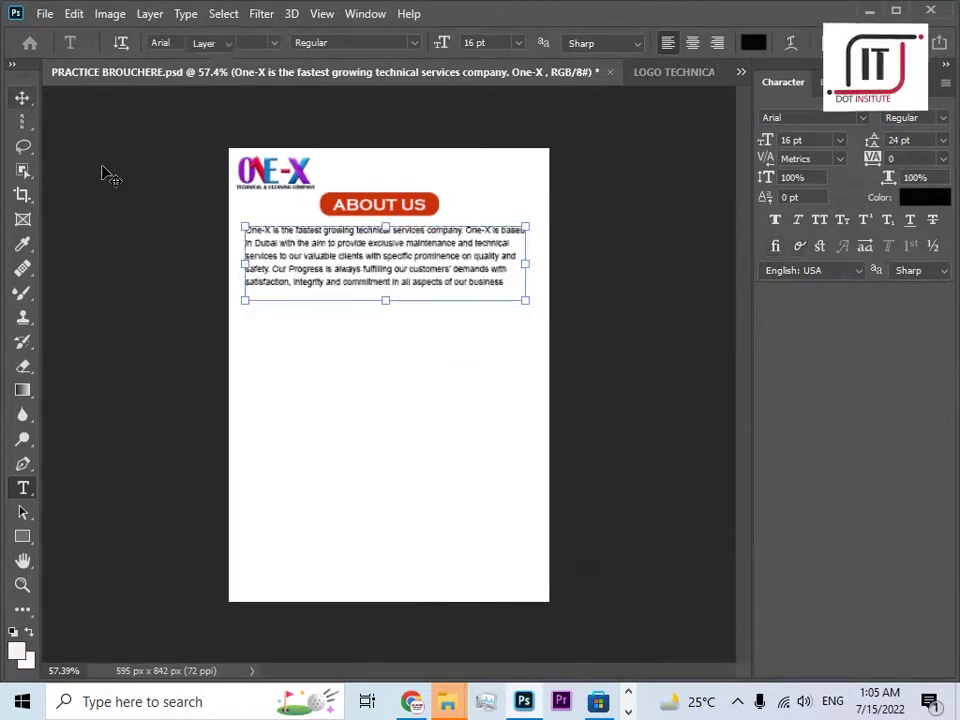
Examine the About Us heading and paragraph at 100% zoom and fit the whole page on screen.
{"action": "left_click", "coordinate": [22, 585]}
{"action": "left_click", "coordinate": [350, 207]}
{"action": "left_click", "coordinate": [352, 210]}
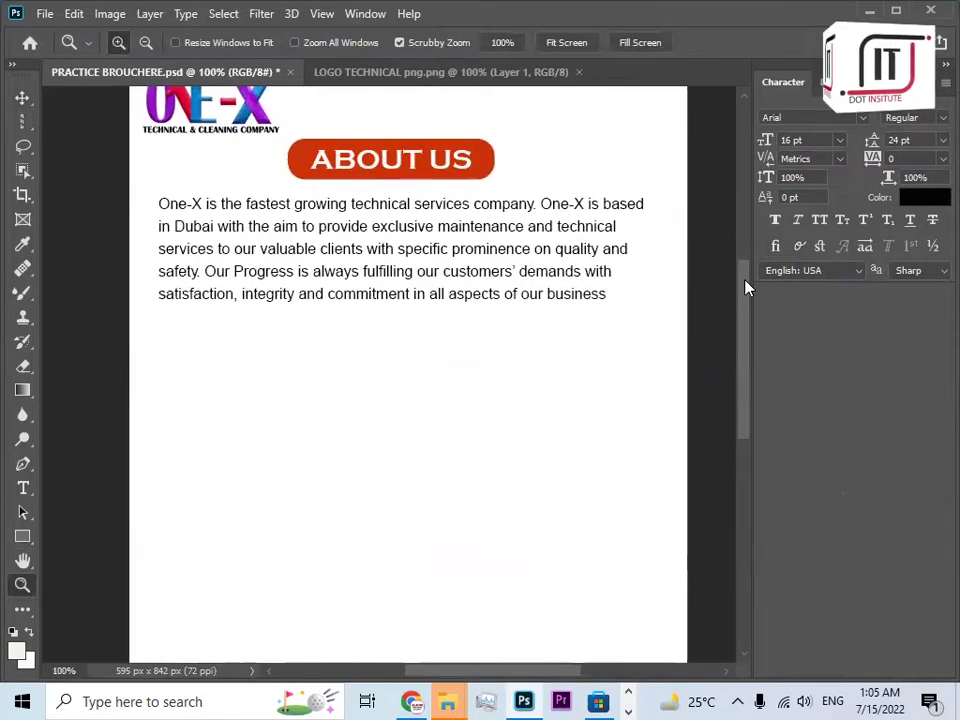
{"action": "left_click_drag", "start_coordinate": [746, 287], "coordinate": [741, 259]}
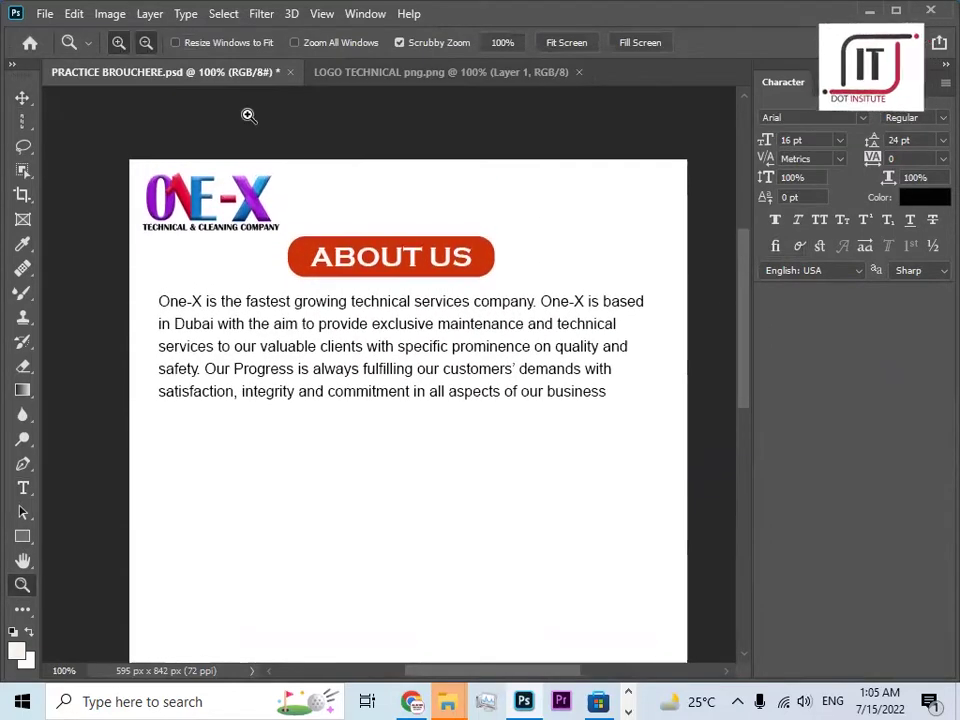
{"action": "left_click", "coordinate": [194, 124], "text": "alt"}
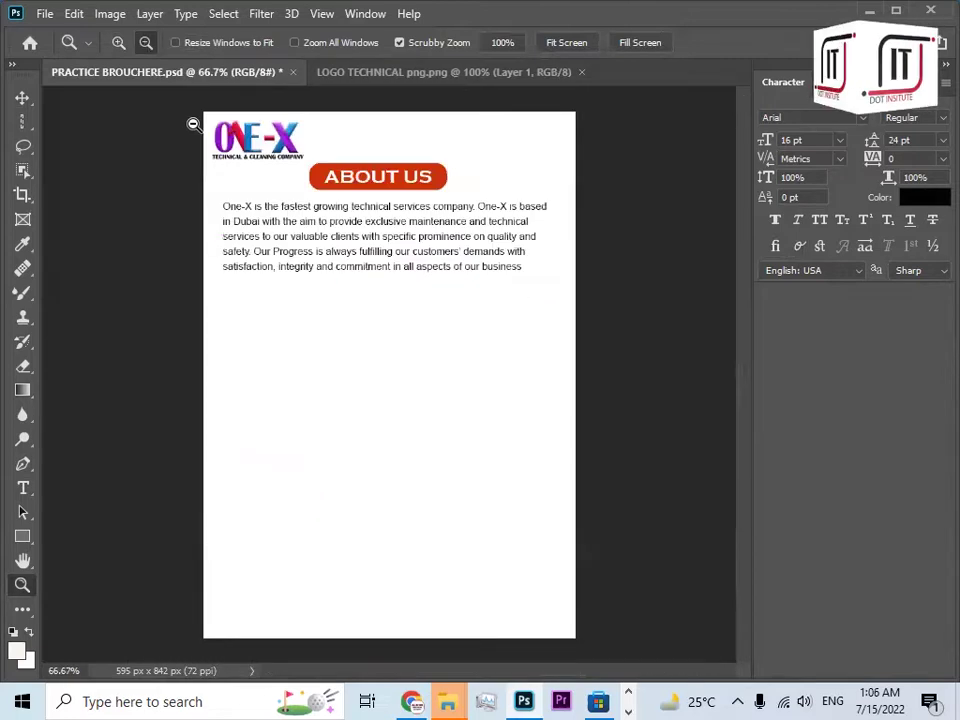
{"action": "left_click", "coordinate": [318, 14]}
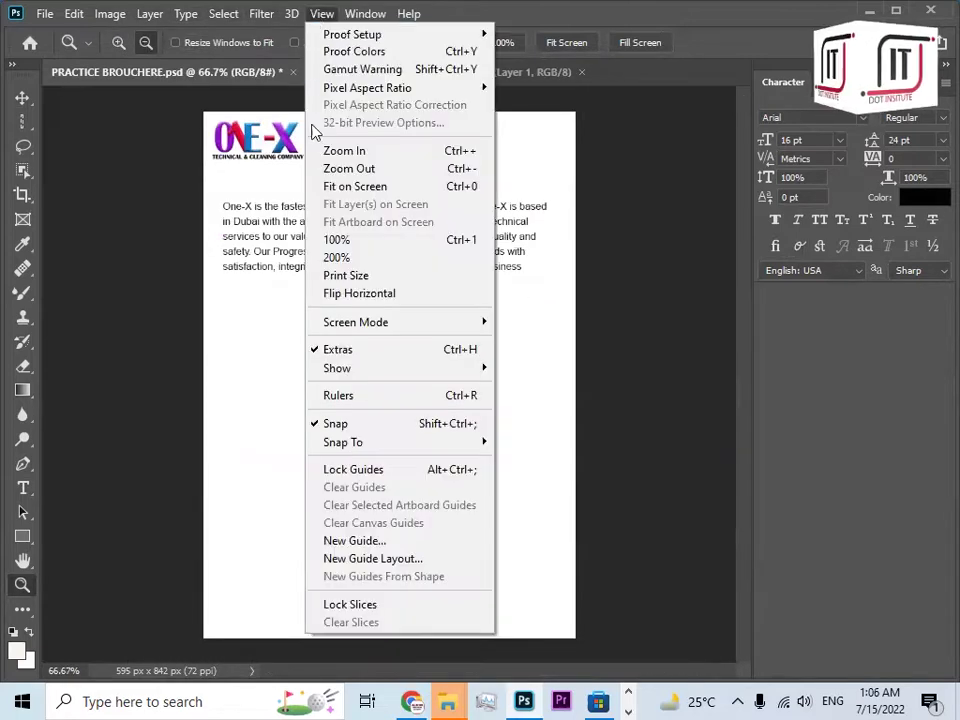
{"action": "left_click", "coordinate": [349, 188]}
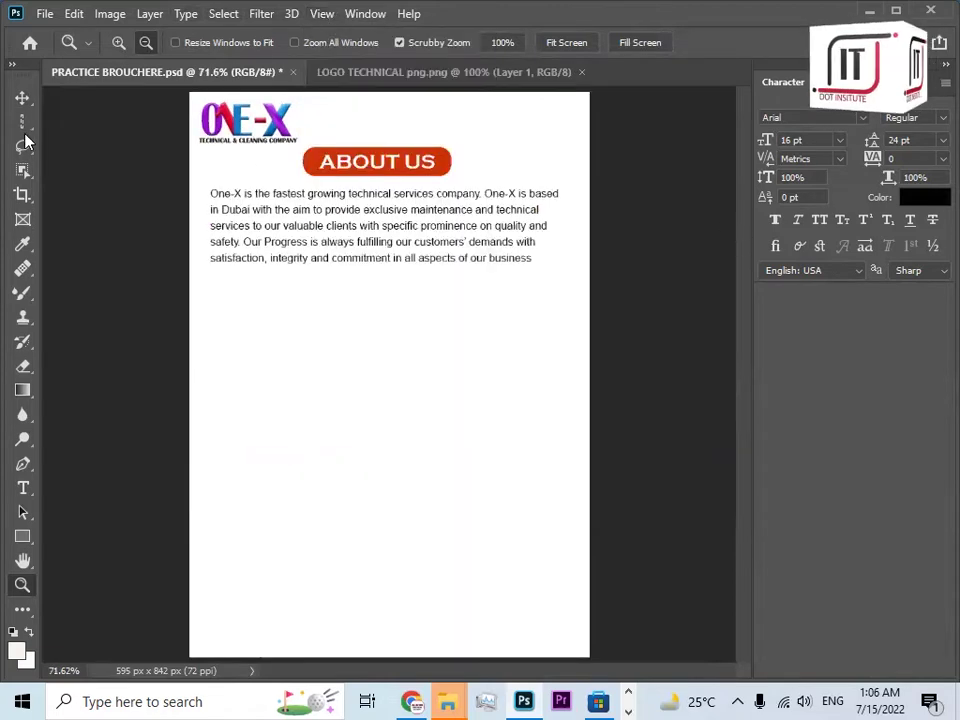
Select the white background layer on the canvas and display the document's layer list.
{"action": "left_click", "coordinate": [23, 100]}
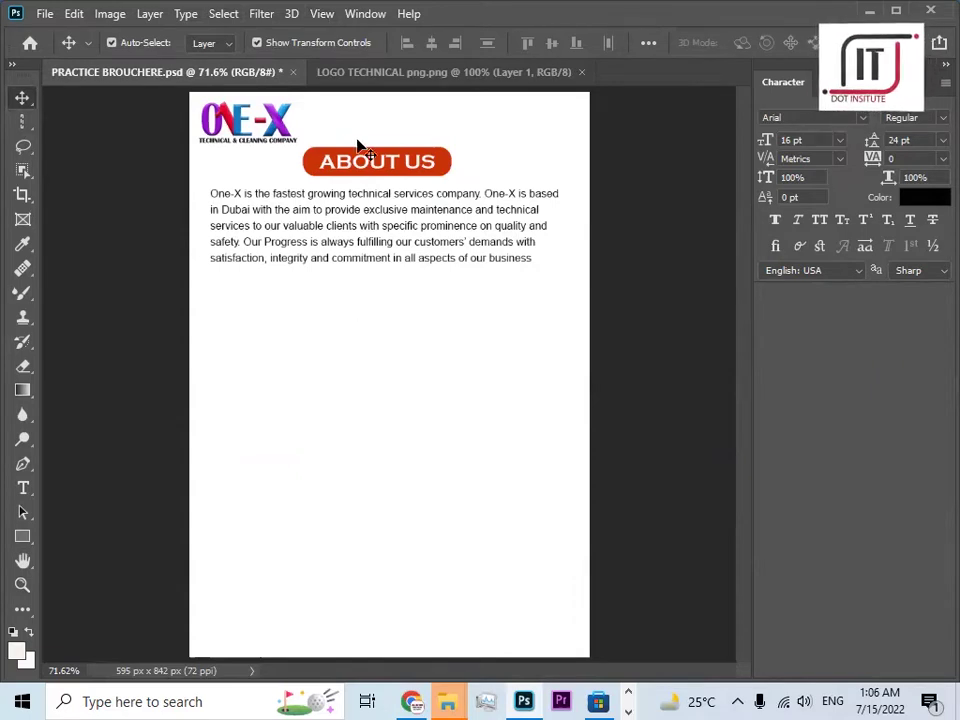
{"action": "left_click", "coordinate": [374, 328]}
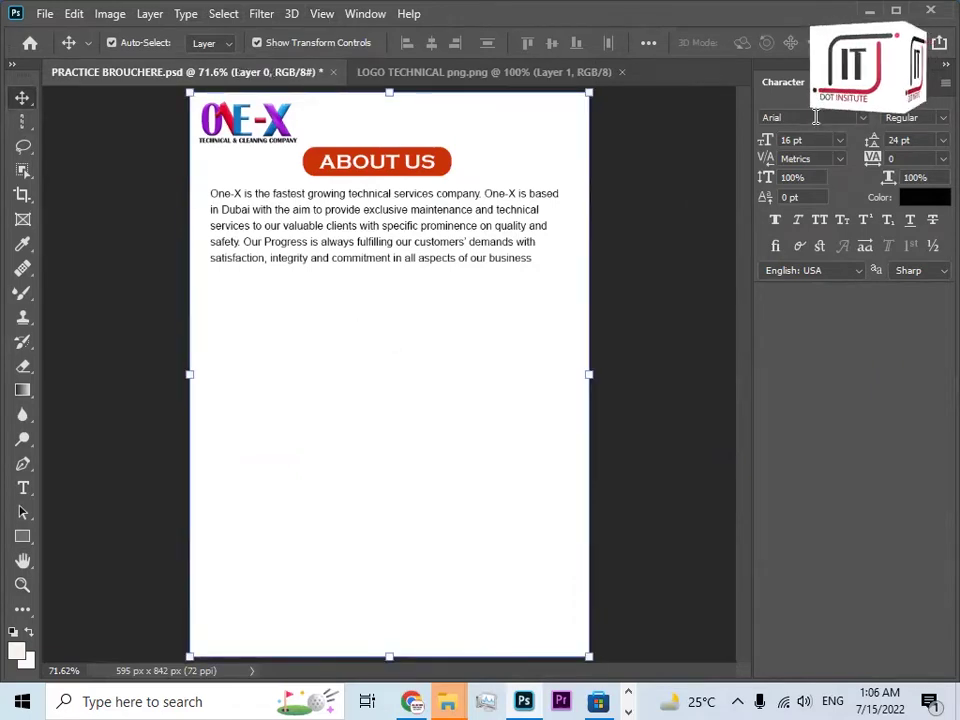
{"action": "key", "text": "F7"}
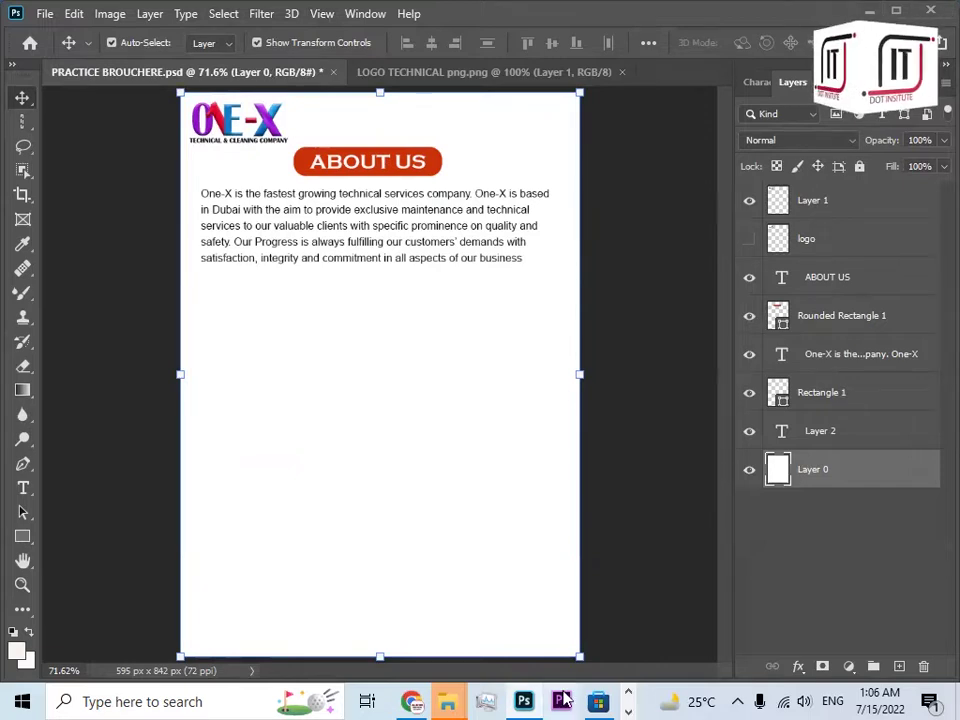
Switch to the Word company profile and review the illustrated items under Our Services.
{"action": "left_click", "coordinate": [625, 697]}
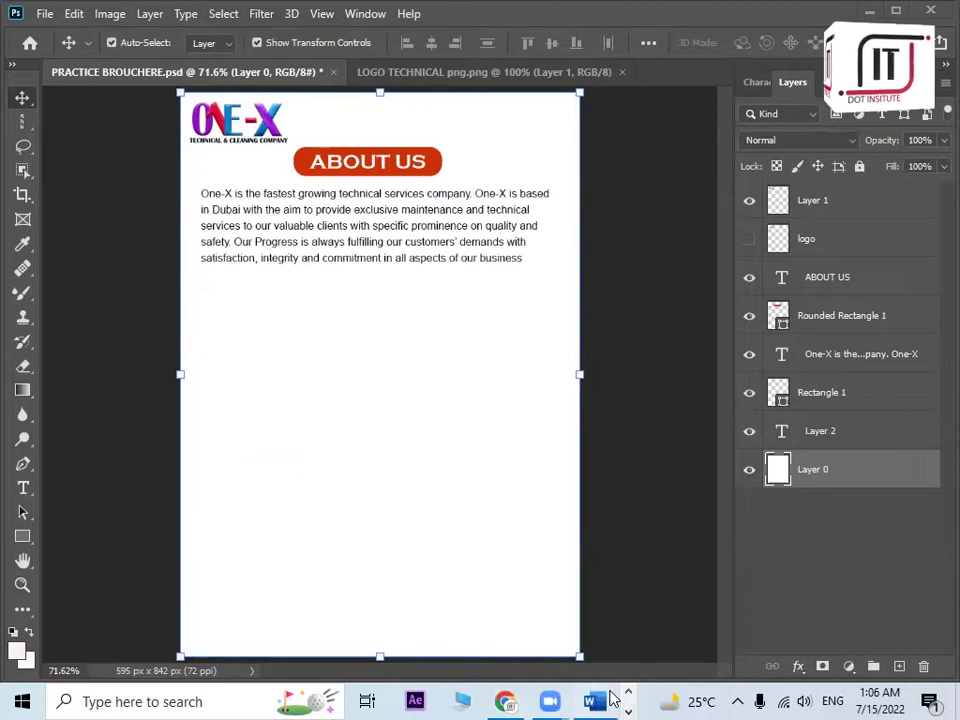
{"action": "left_click", "coordinate": [598, 700]}
{"action": "scroll", "coordinate": [520, 527], "scroll_direction": "down", "scroll_amount": 10}
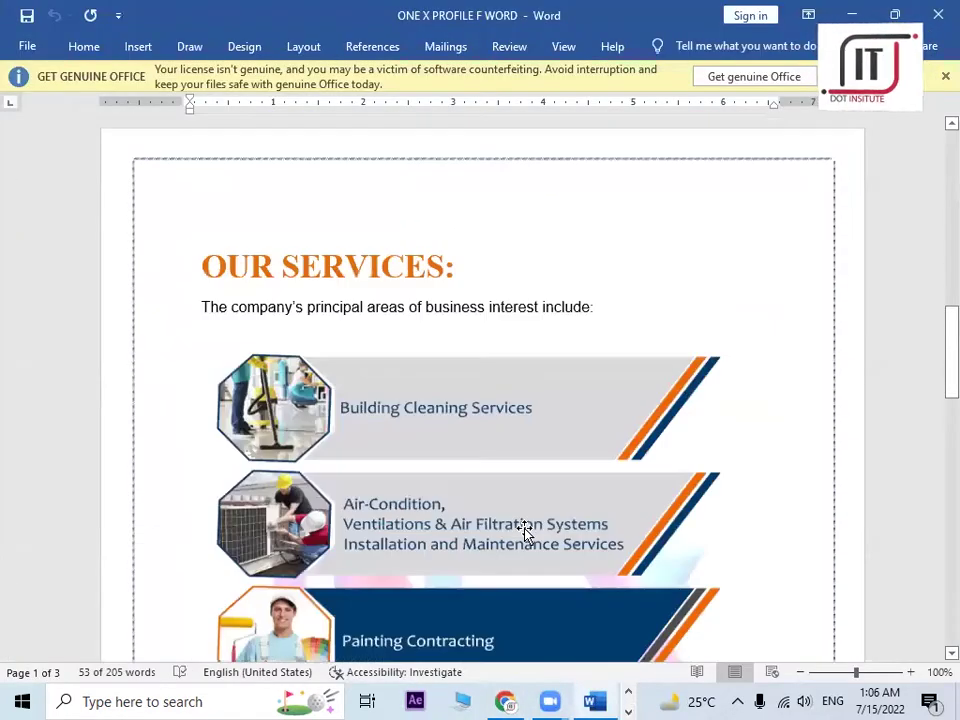
{"action": "scroll", "coordinate": [524, 530], "scroll_direction": "down", "scroll_amount": 5}
{"action": "scroll", "coordinate": [524, 530], "scroll_direction": "up", "scroll_amount": 3}
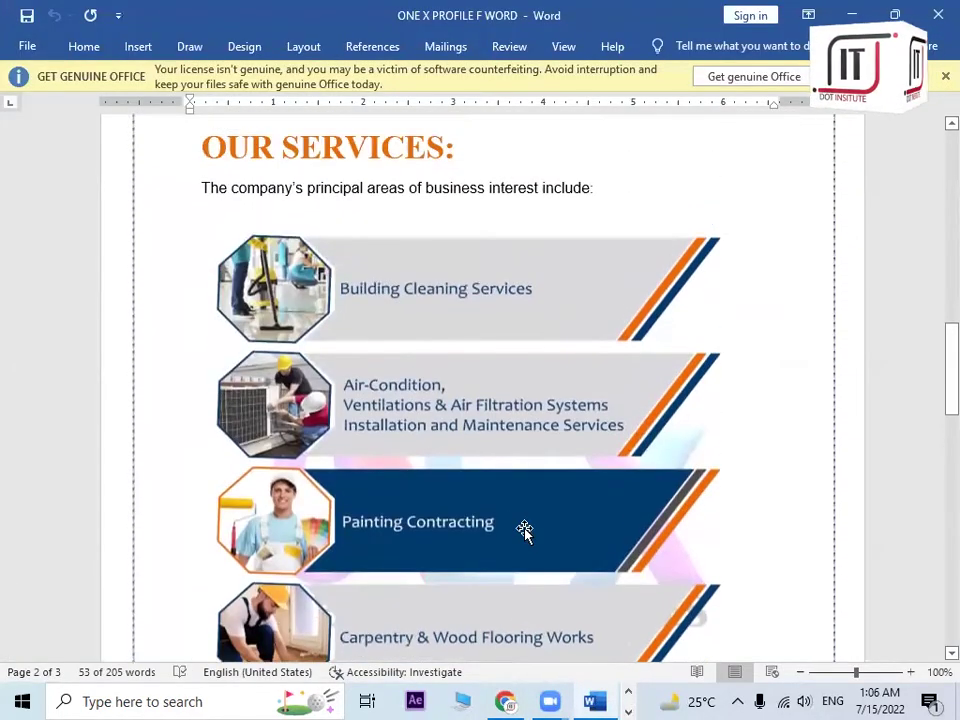
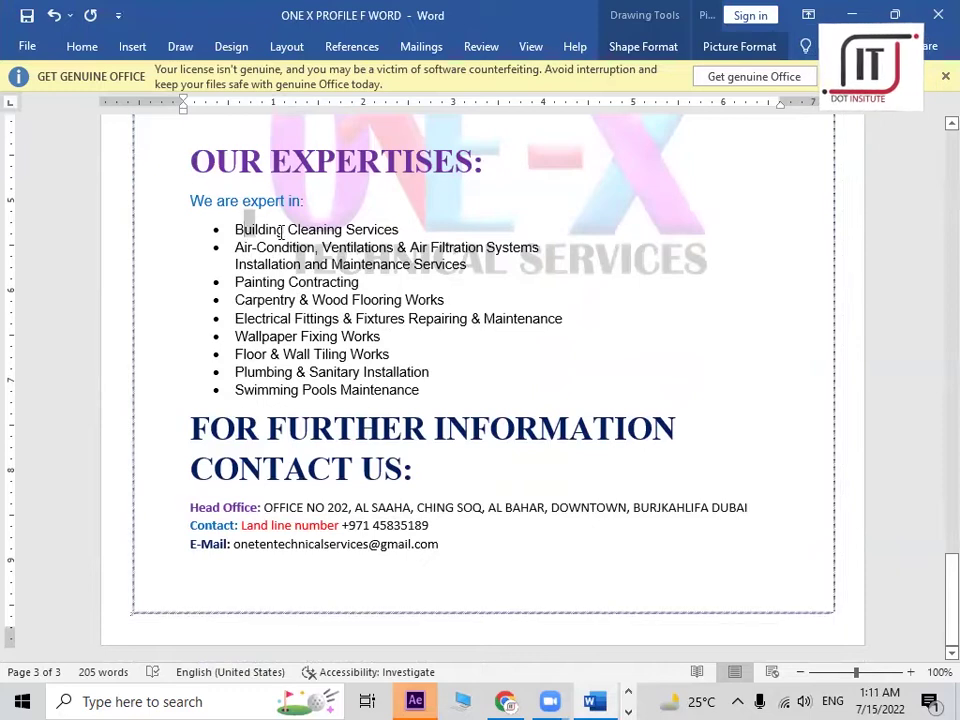
Copy "Building Cleaning Services" from Word's Our Expertises list and paste it as single-line text below the Services heading in Photoshop.
{"action": "right_click", "coordinate": [320, 232]}
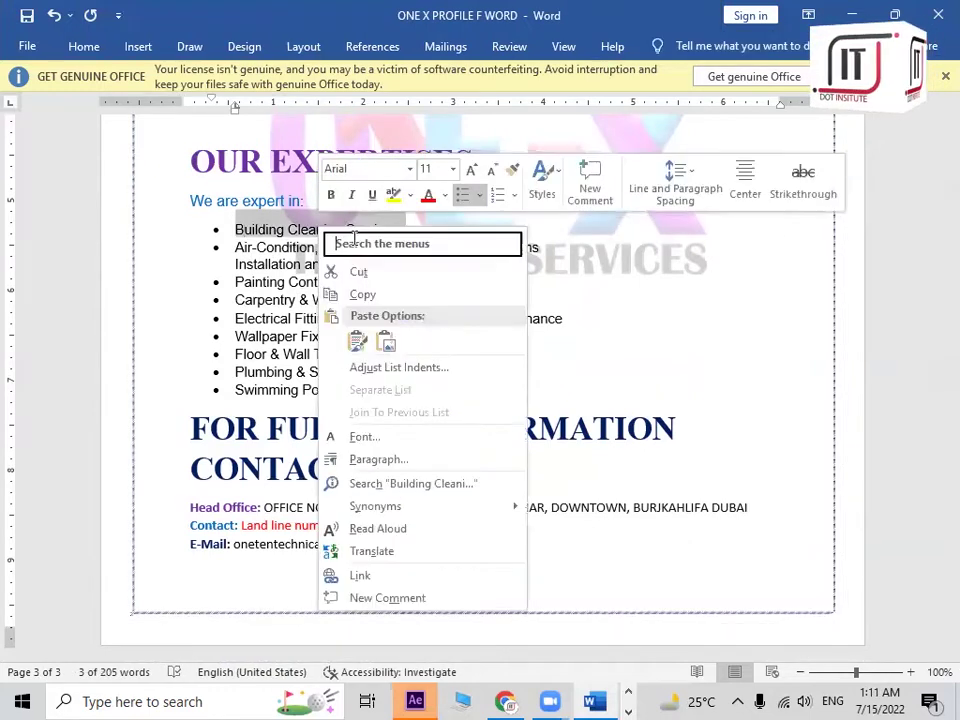
{"action": "left_click", "coordinate": [358, 296]}
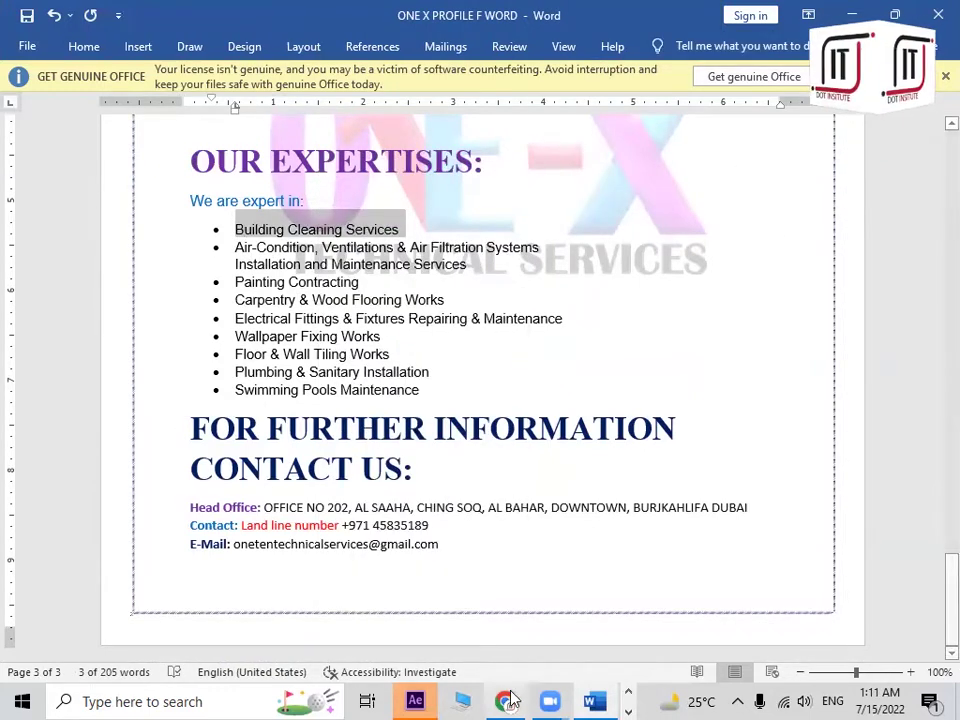
{"action": "left_click", "coordinate": [632, 697]}
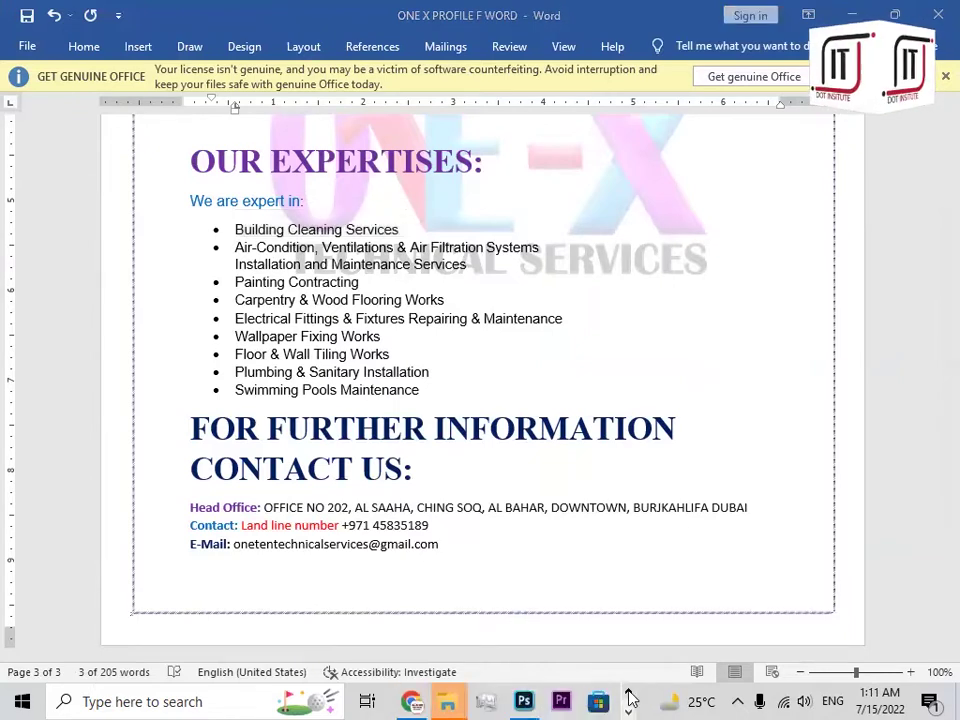
{"action": "left_click", "coordinate": [532, 698]}
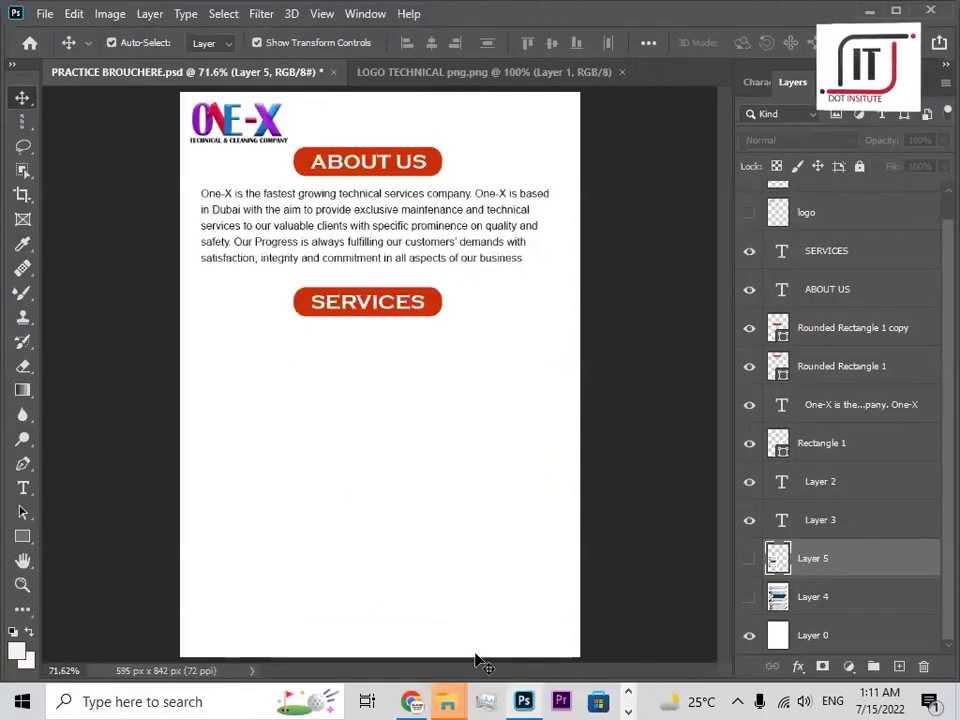
{"action": "left_click", "coordinate": [23, 488]}
{"action": "left_click", "coordinate": [288, 381]}
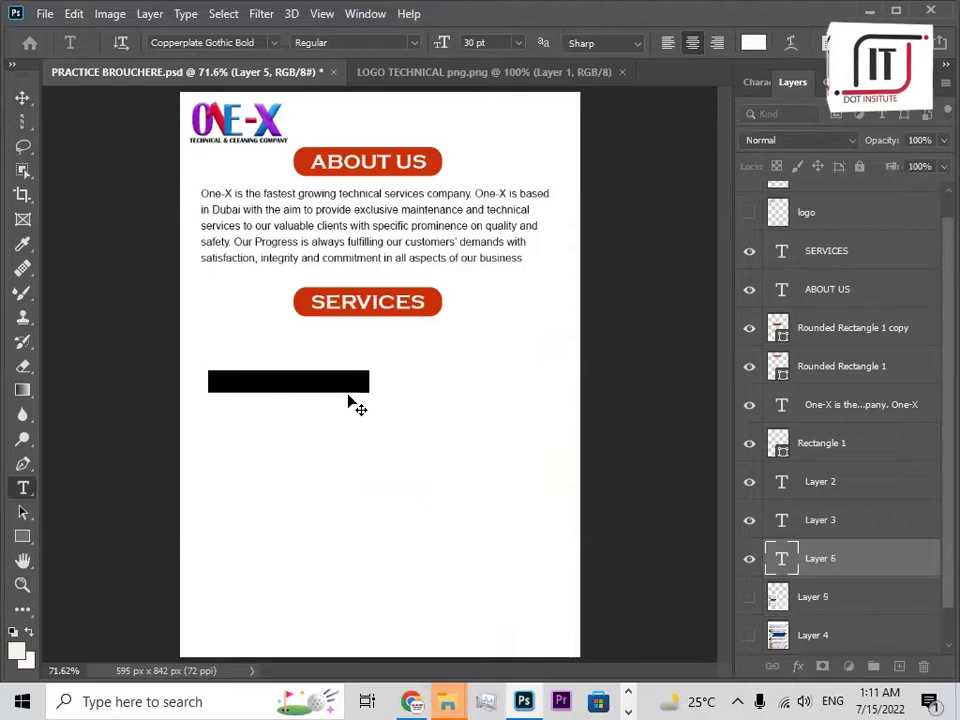
{"action": "key", "text": "BackSpace"}
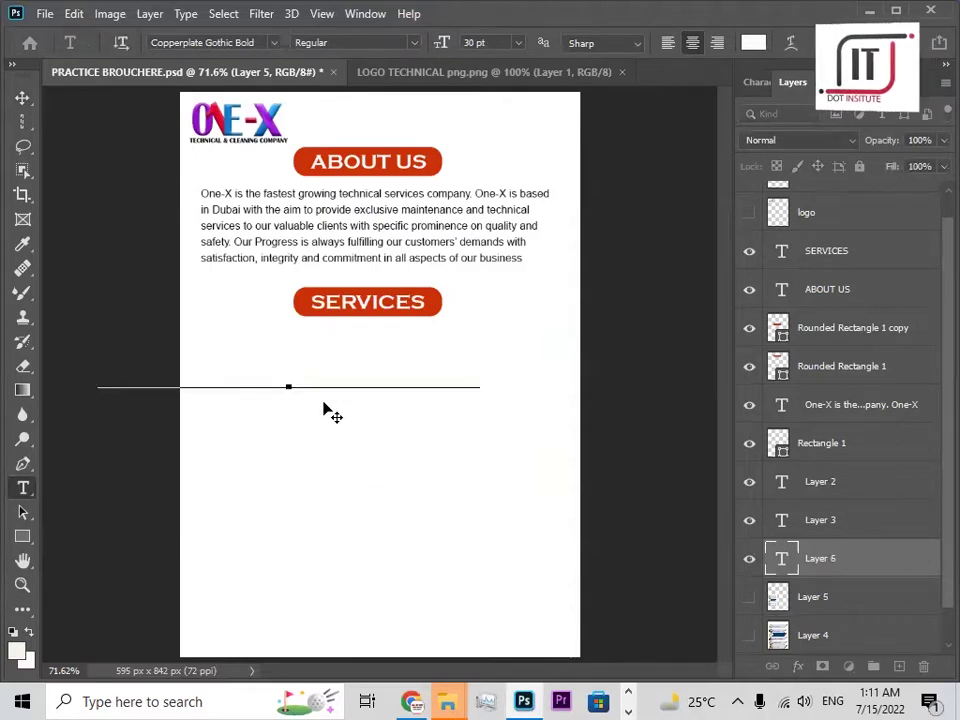
Set the colour of the pasted Building Cleaning Services text to near-black 030303.
{"action": "key", "text": "ctrl+a"}
{"action": "left_click", "coordinate": [757, 42]}
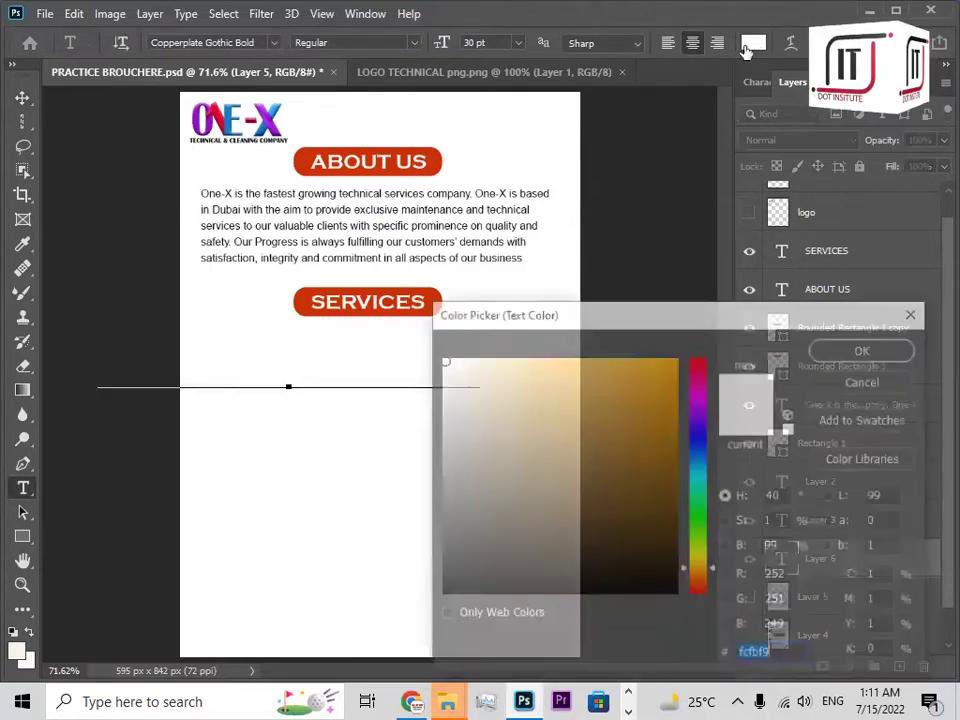
{"action": "left_click", "coordinate": [442, 592]}
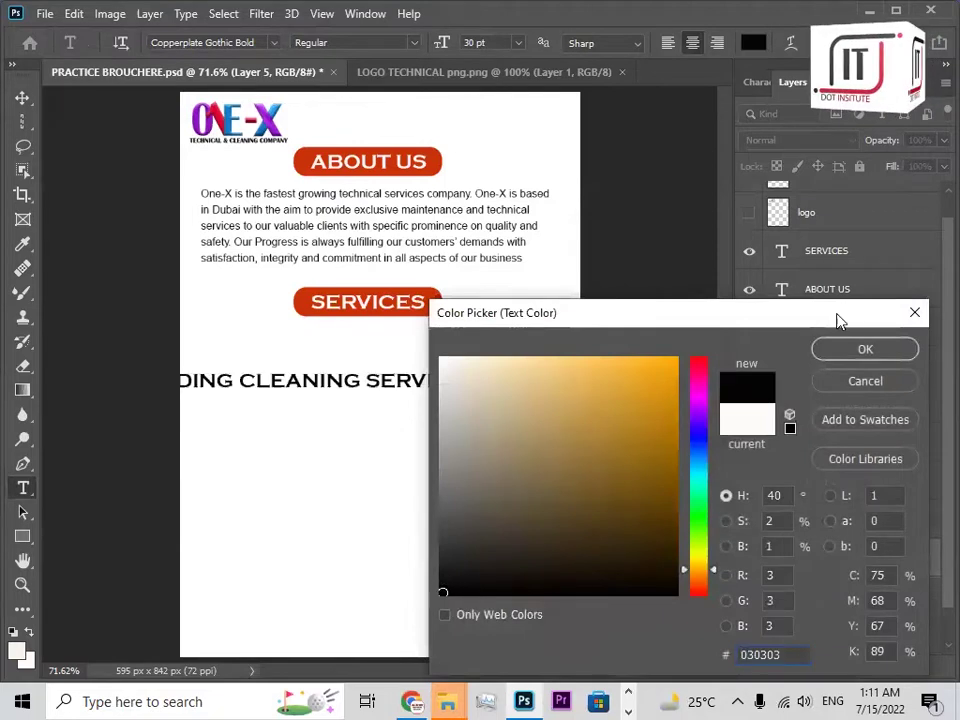
{"action": "left_click", "coordinate": [865, 349]}
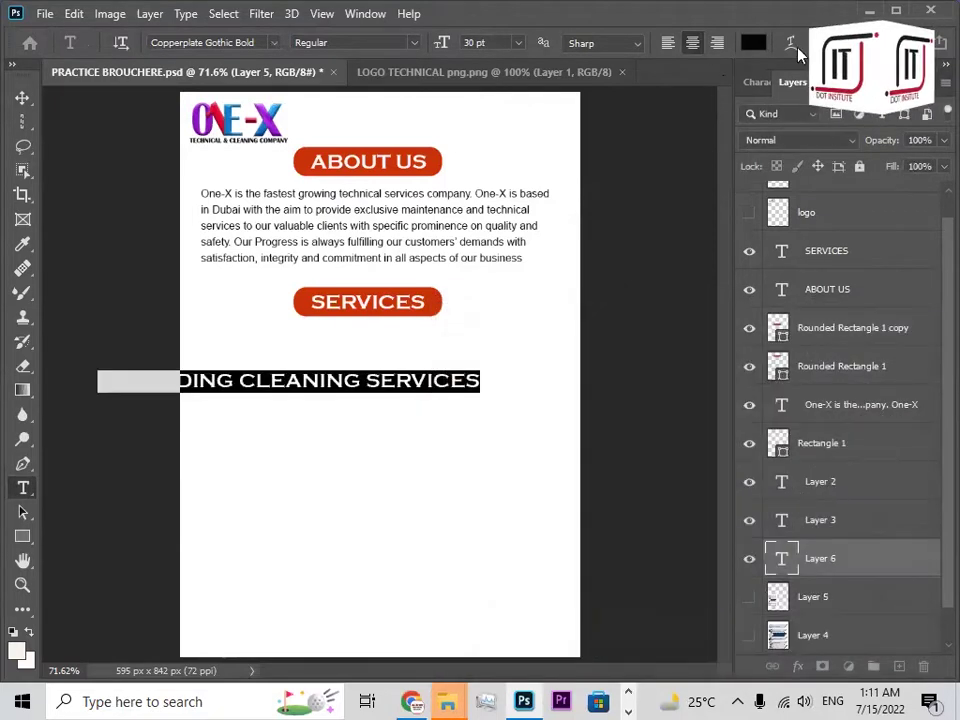
Set the Building Cleaning Services text's font size to 12 pt.
{"action": "left_click", "coordinate": [757, 82]}
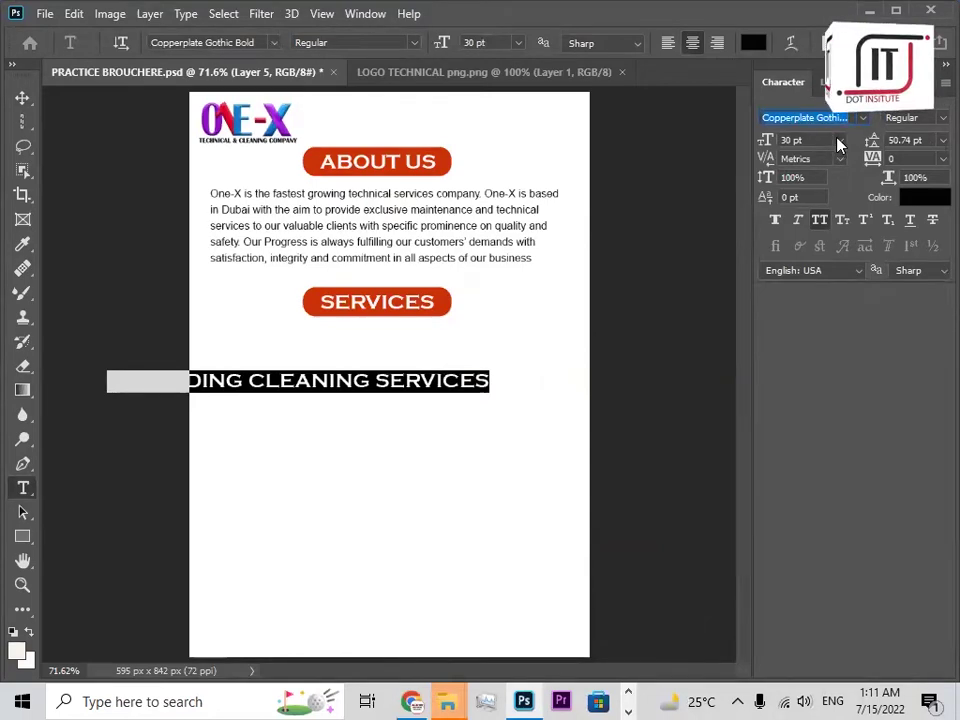
{"action": "left_click", "coordinate": [838, 141]}
{"action": "left_click", "coordinate": [806, 251]}
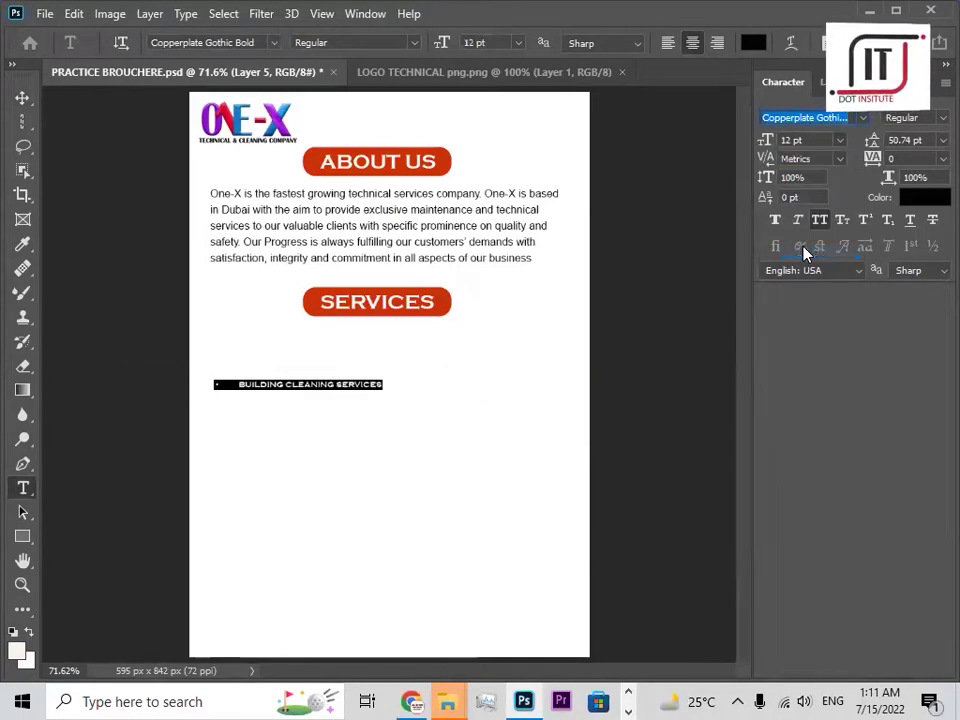
Delete the bullet and the tab space in front of the Building Cleaning Services text.
{"action": "left_click", "coordinate": [230, 385]}
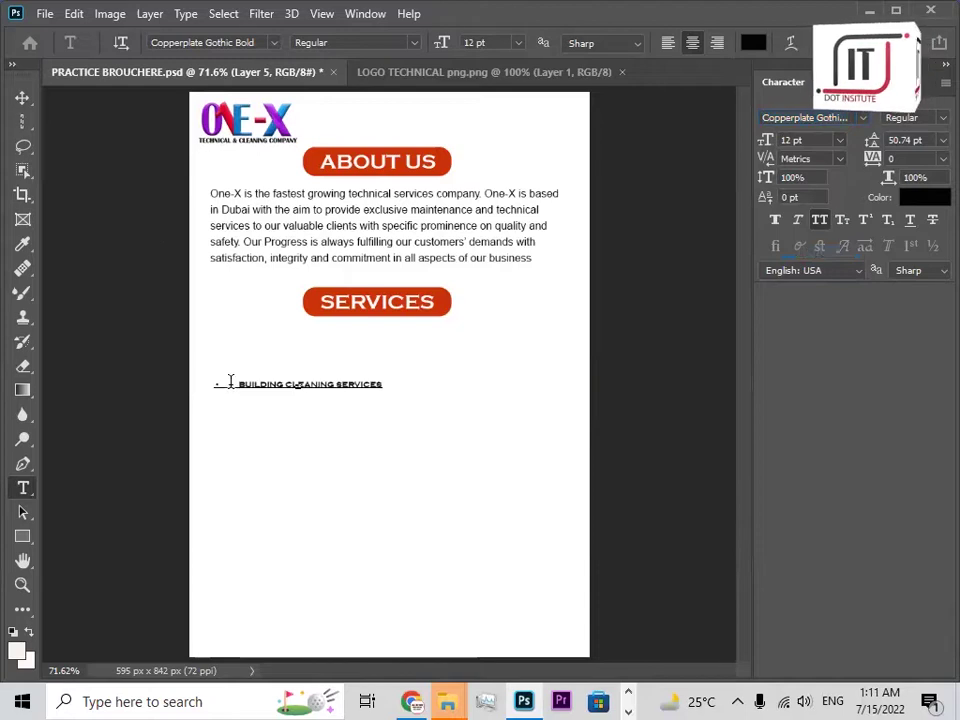
{"action": "key", "text": "BackSpace"}
{"action": "key", "text": "BackSpace"}
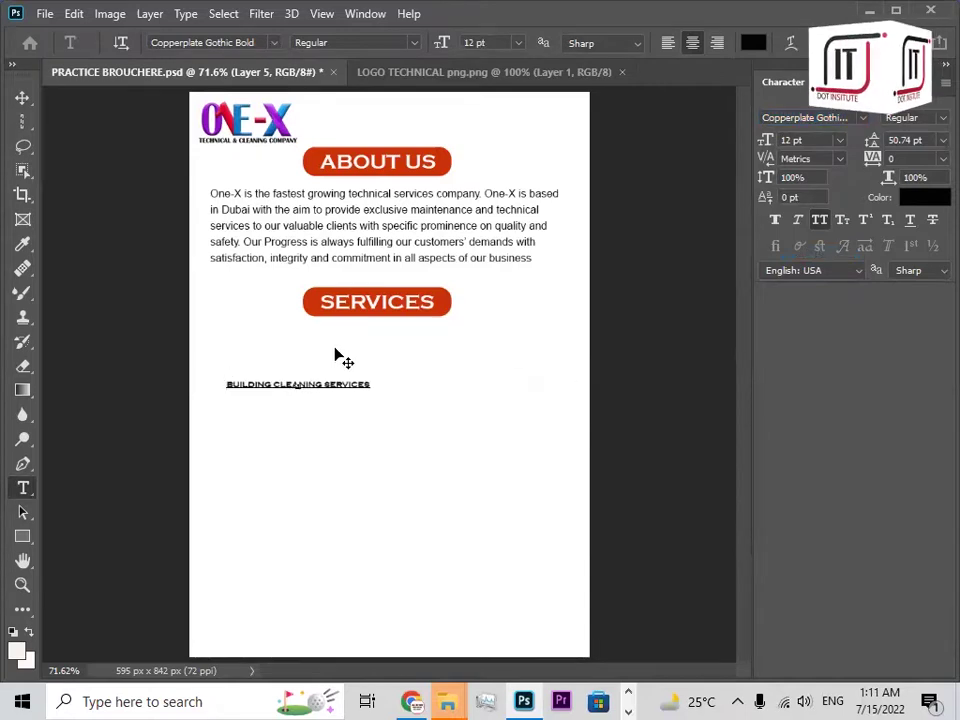
Stretch the Building Cleaning Services text vertically to about 164% and skew it horizontally by about -7.4°.
{"action": "left_click", "coordinate": [22, 103]}
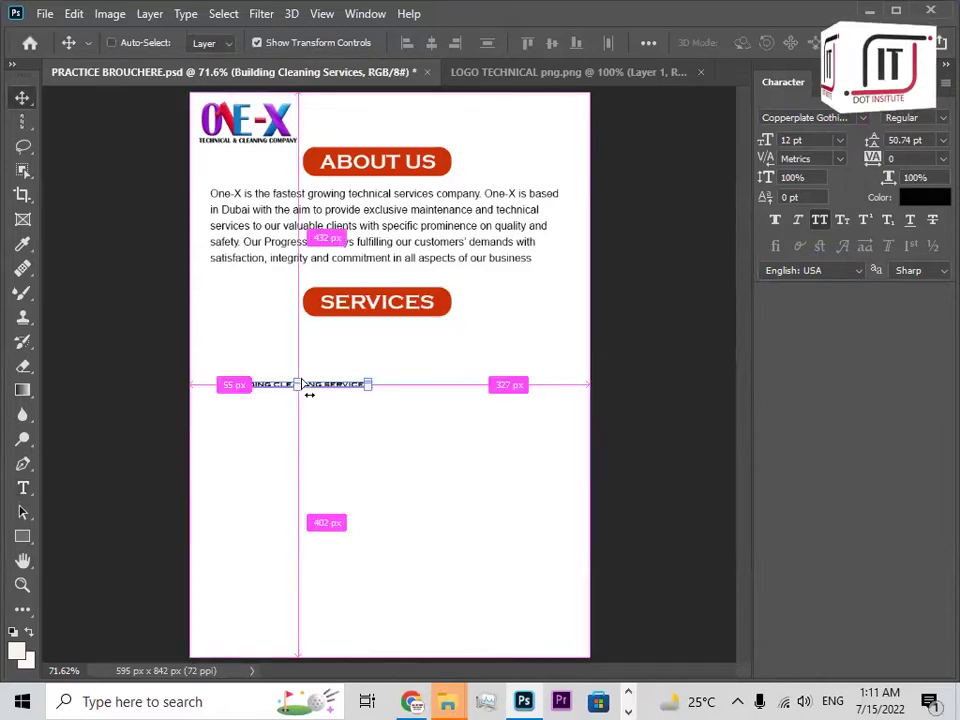
{"action": "left_click_drag", "start_coordinate": [309, 394], "coordinate": [298, 378]}
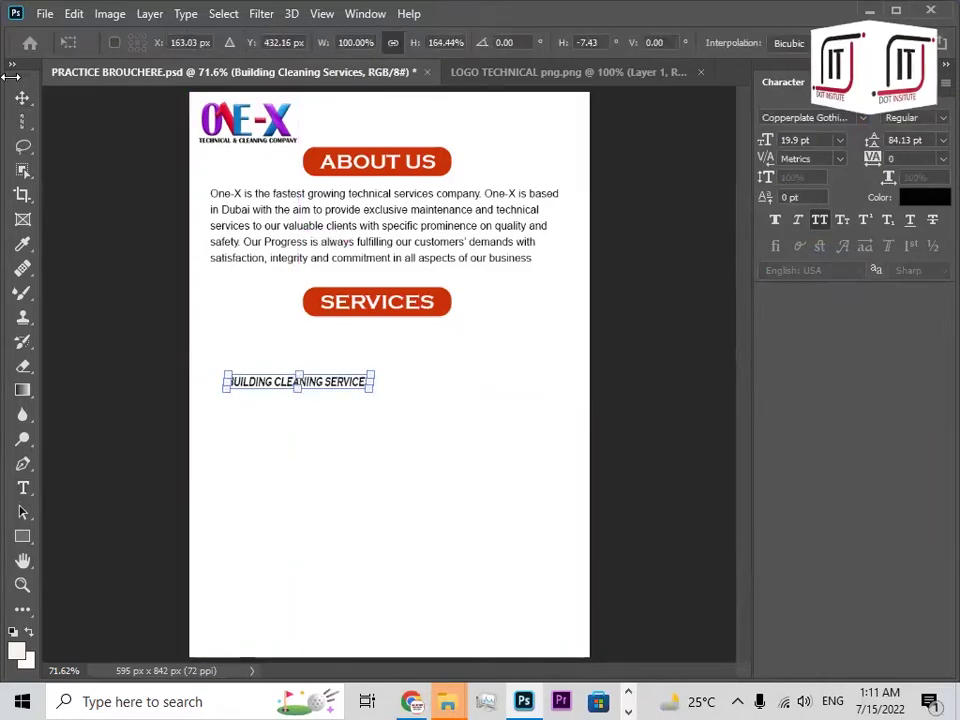
{"action": "key", "text": "Return"}
{"action": "left_click", "coordinate": [411, 441]}
Move the Building Cleaning Services text to the page's left margin just below the Services heading and save the document.
{"action": "left_click_drag", "start_coordinate": [336, 389], "coordinate": [316, 342]}
{"action": "left_click", "coordinate": [411, 466]}
{"action": "key", "text": "ctrl+s"}
Switch to Chrome and search Google Images for "BUILDING CLEANING SERVICES PNG".
{"action": "left_click", "coordinate": [411, 701]}
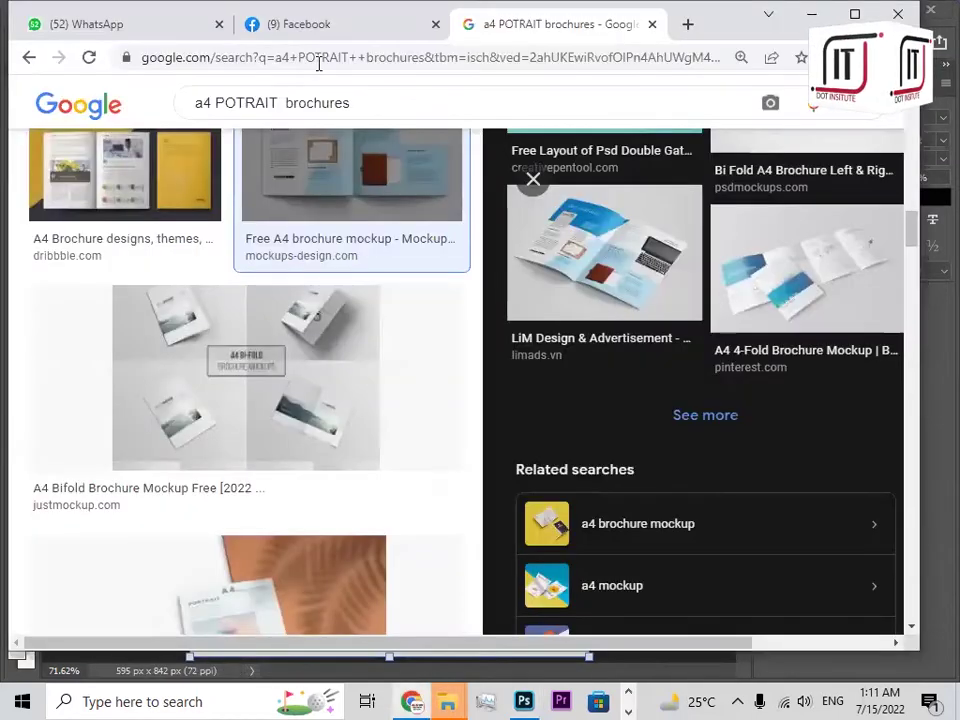
{"action": "left_click_drag", "start_coordinate": [357, 104], "coordinate": [154, 90]}
{"action": "key", "text": "BackSpace"}
{"action": "type", "text": "BUILDING"}
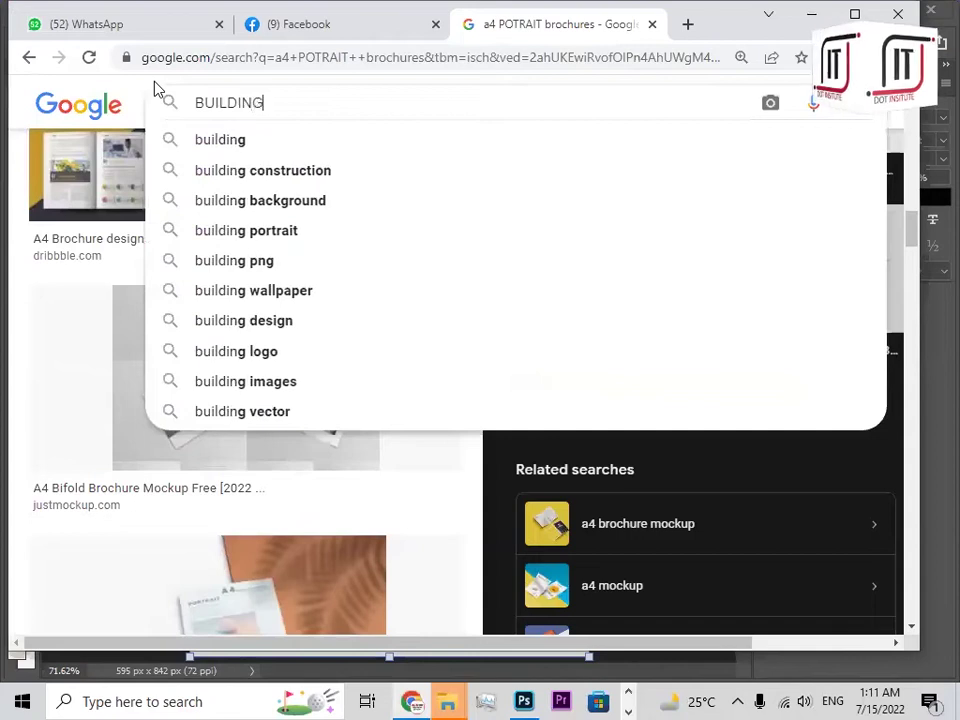
{"action": "type", "text": " CLEA"}
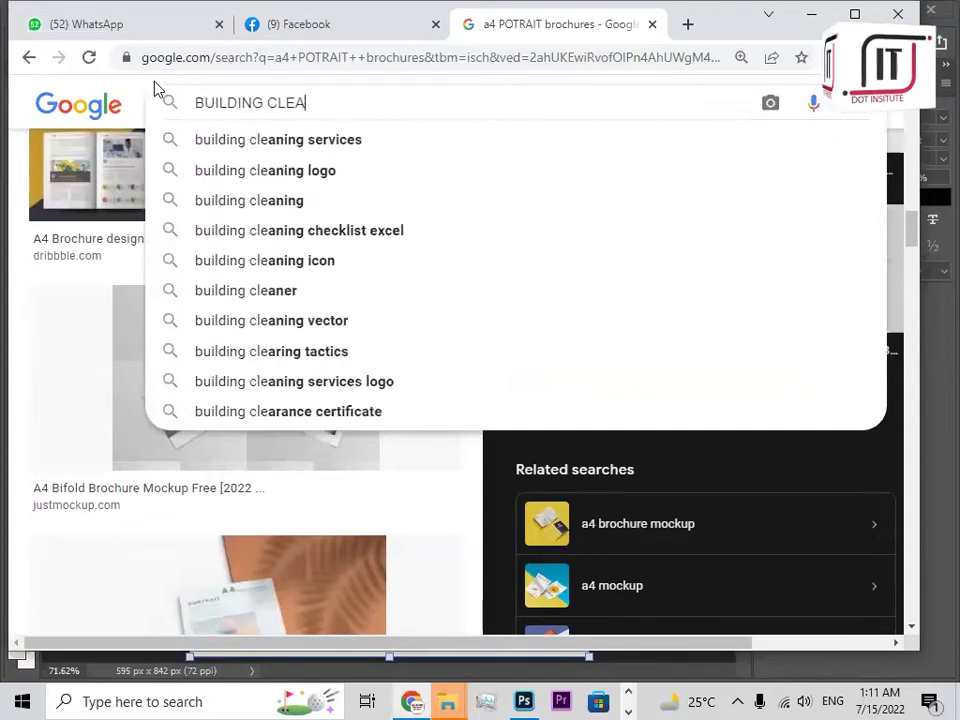
{"action": "type", "text": "NING SERVICES PNG"}
{"action": "key", "text": "Return"}
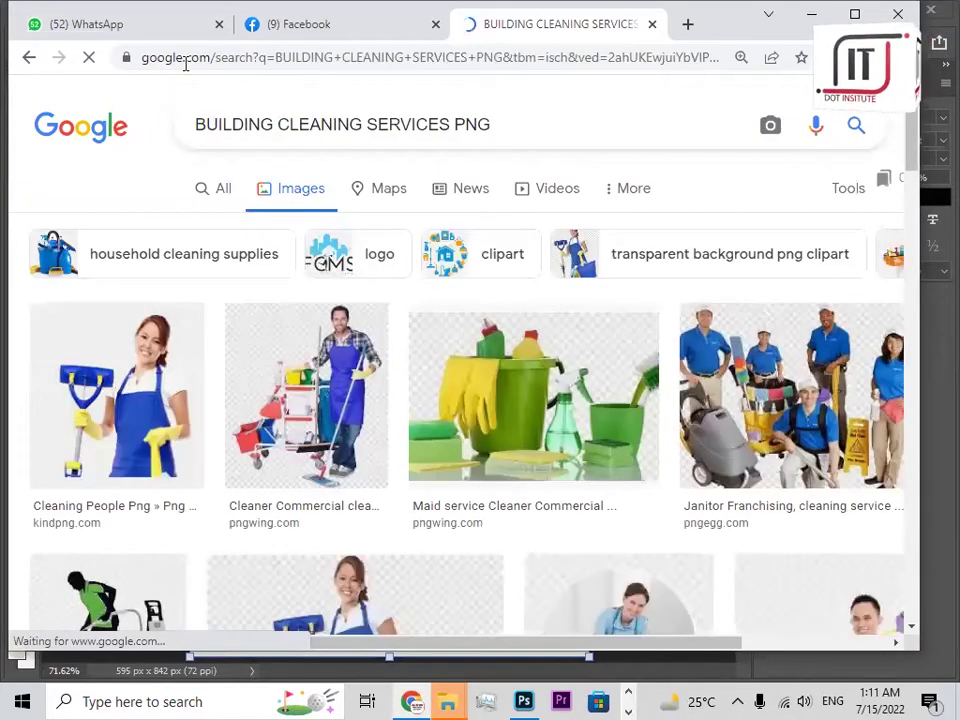
Look through the image results and open the preview of the pngwing picture of a male cleaner with a cleaning cart.
{"action": "scroll", "coordinate": [395, 365], "scroll_direction": "down", "scroll_amount": 4}
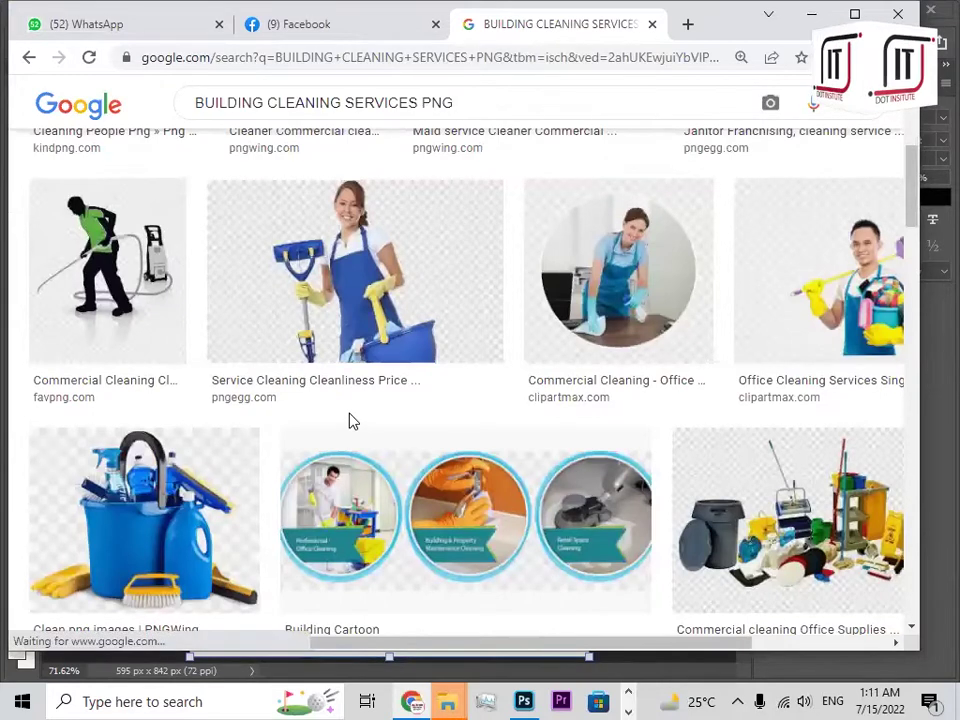
{"action": "scroll", "coordinate": [352, 421], "scroll_direction": "down", "scroll_amount": 2}
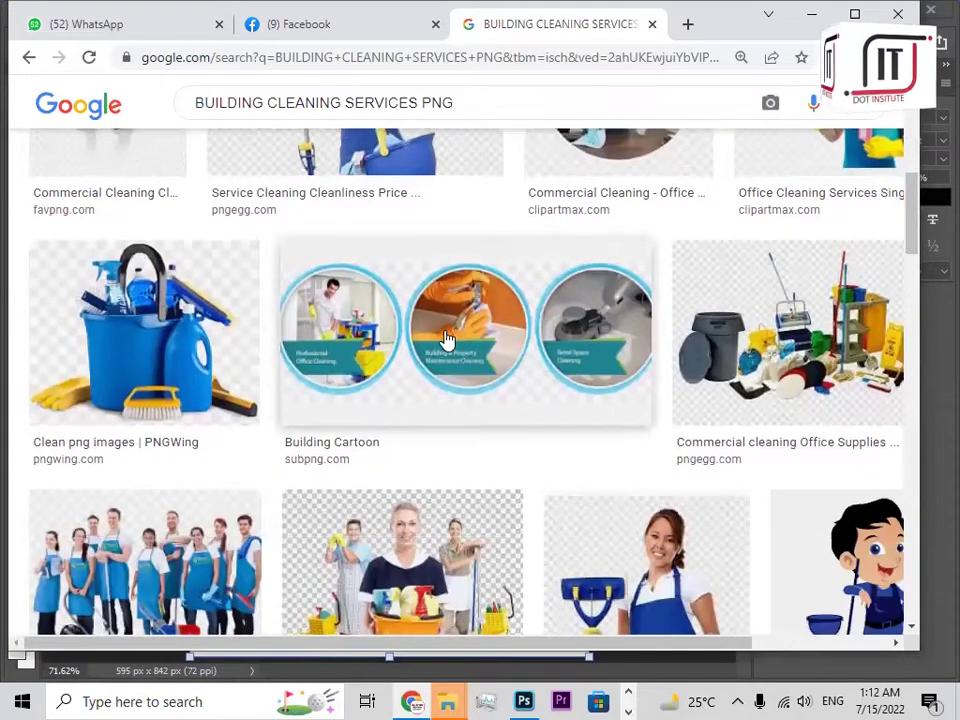
{"action": "scroll", "coordinate": [461, 424], "scroll_direction": "down", "scroll_amount": 4}
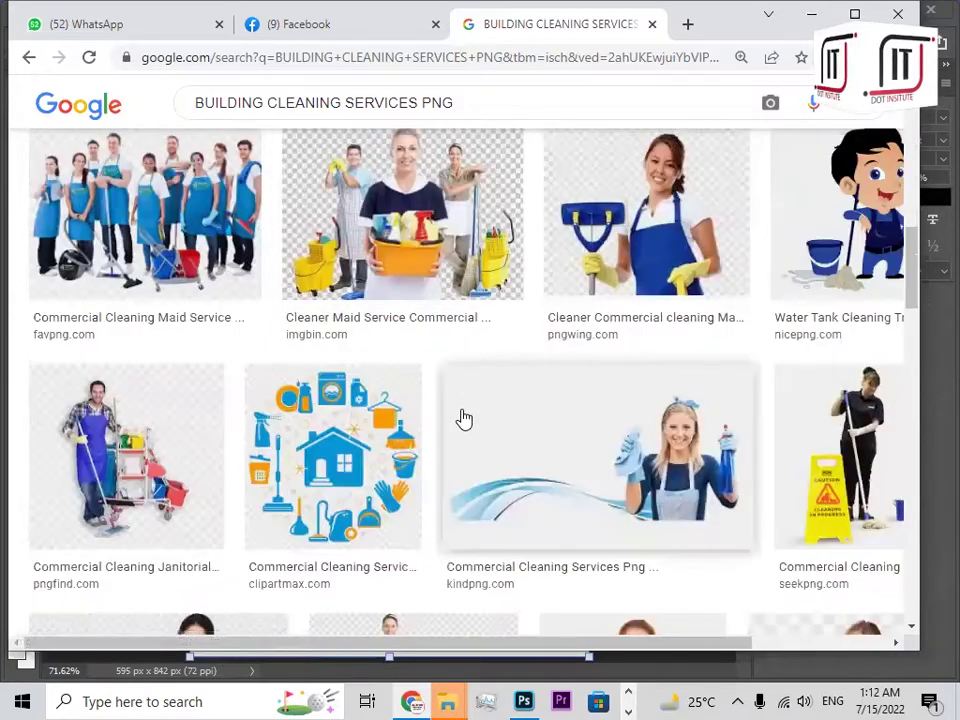
{"action": "scroll", "coordinate": [470, 410], "scroll_direction": "up", "scroll_amount": 4}
{"action": "scroll", "coordinate": [664, 377], "scroll_direction": "up", "scroll_amount": 6}
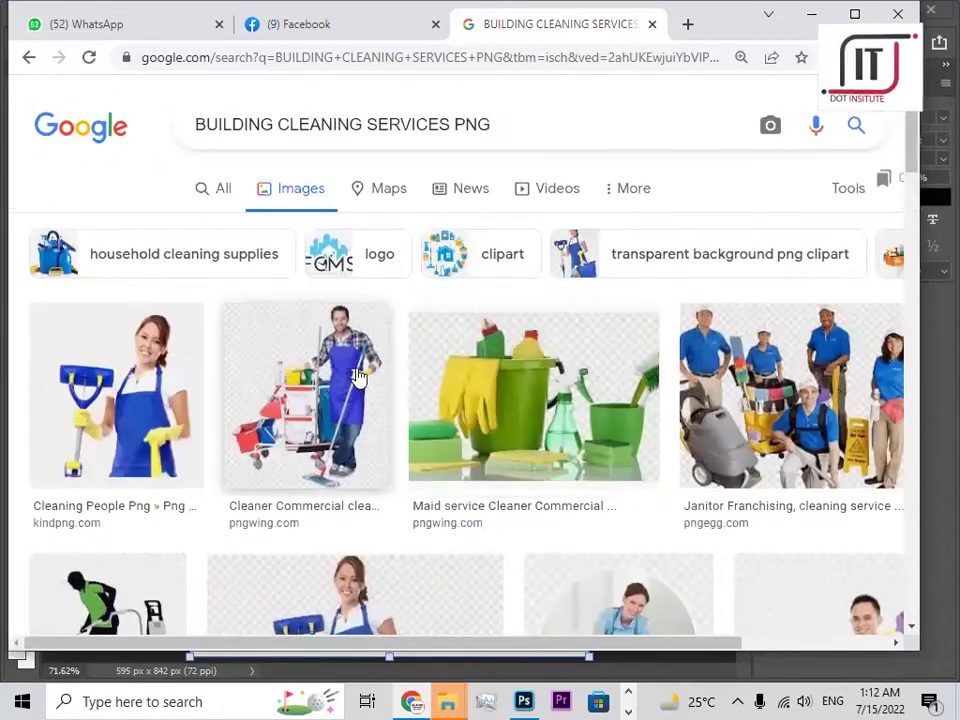
{"action": "scroll", "coordinate": [358, 376], "scroll_direction": "down", "scroll_amount": 3}
{"action": "scroll", "coordinate": [358, 376], "scroll_direction": "up", "scroll_amount": 2}
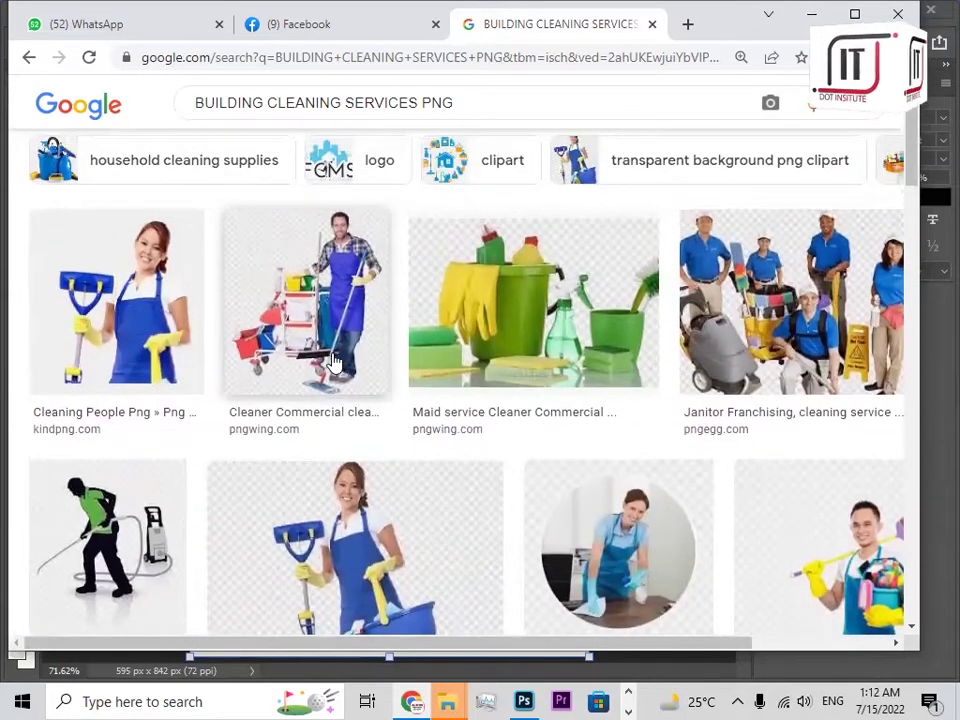
{"action": "left_click", "coordinate": [334, 362]}
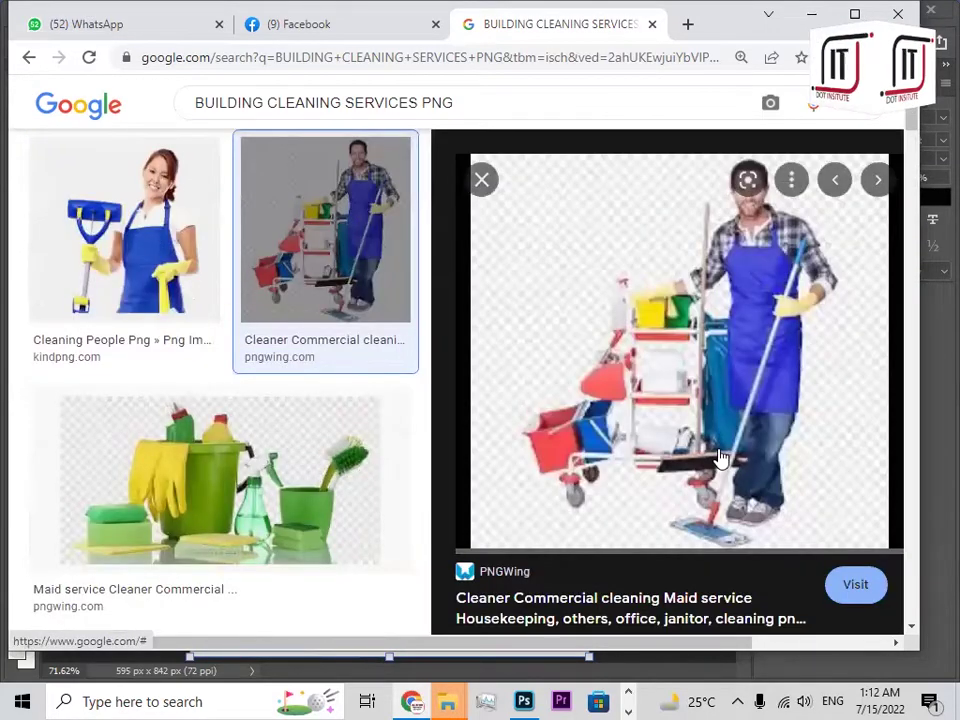
Save the previewed cleaner image to the Desktop as a PNG file named B.
{"action": "right_click", "coordinate": [787, 368]}
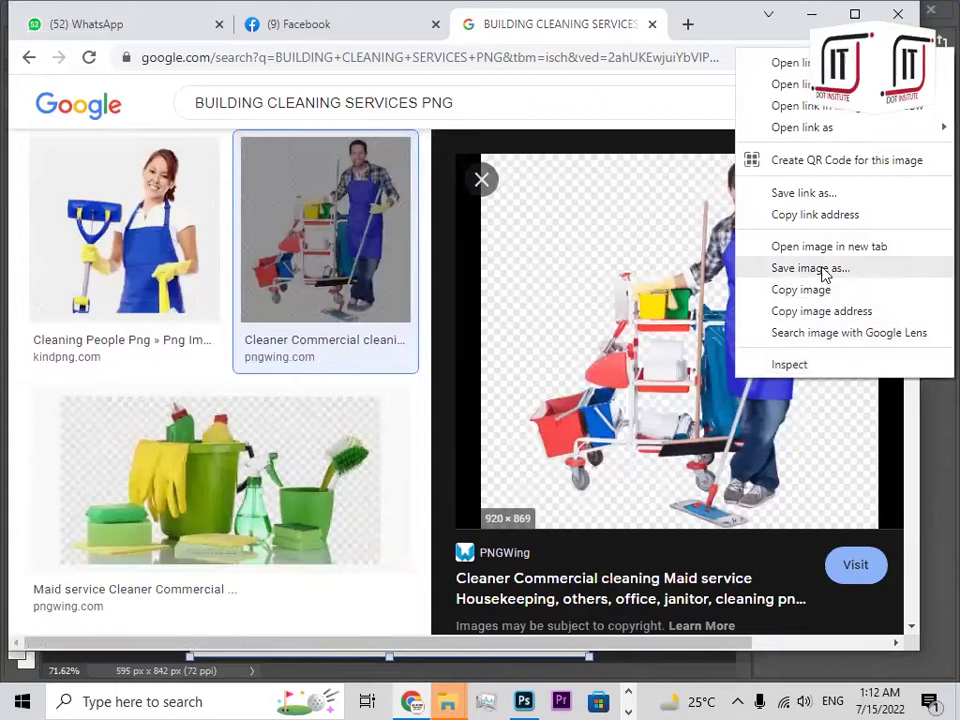
{"action": "left_click", "coordinate": [822, 266]}
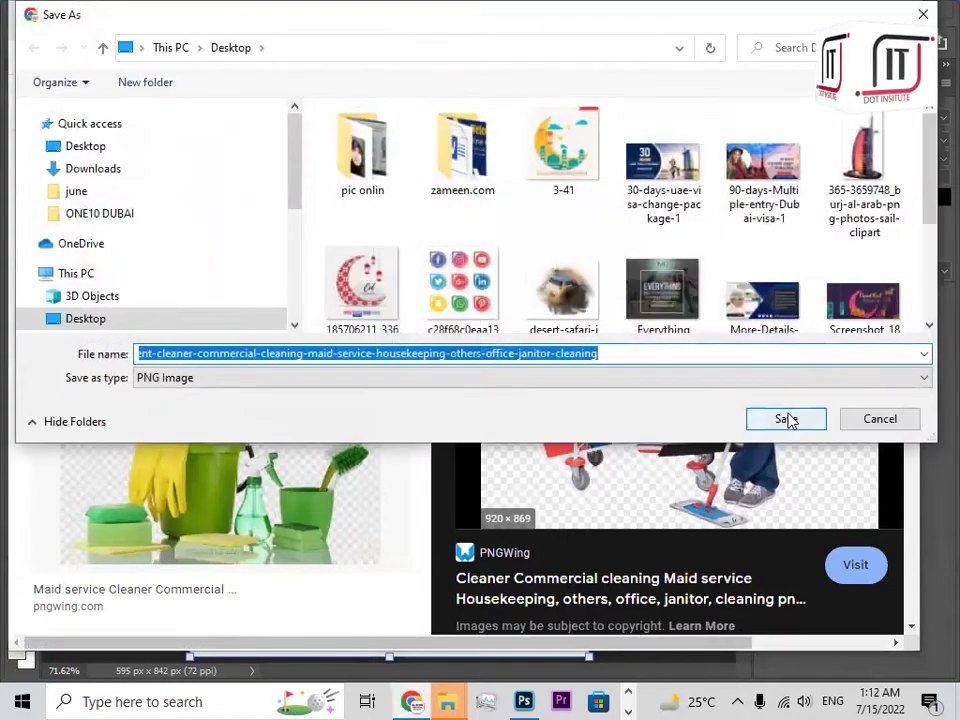
{"action": "type", "text": "B"}
{"action": "left_click", "coordinate": [787, 419]}
Visit the cleaner image's pngwing page and download the full PNG, dismissing the advertisement and solving the characters-in-order check.
{"action": "left_click", "coordinate": [855, 513]}
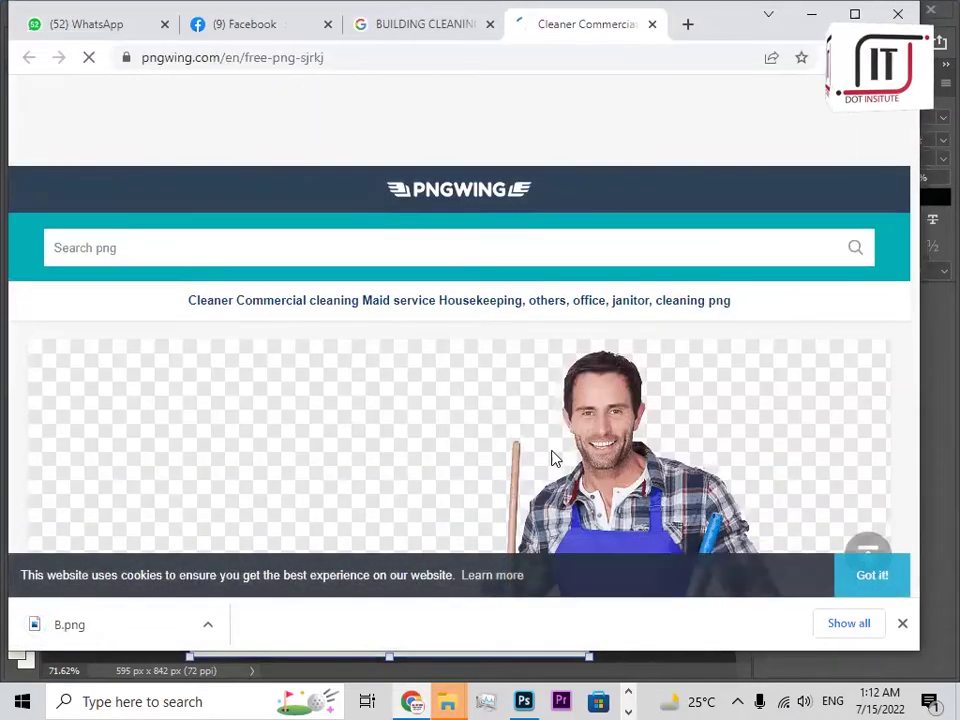
{"action": "scroll", "coordinate": [553, 456], "scroll_direction": "down", "scroll_amount": 5}
{"action": "scroll", "coordinate": [553, 456], "scroll_direction": "down", "scroll_amount": 10}
{"action": "scroll", "coordinate": [556, 459], "scroll_direction": "down", "scroll_amount": 3}
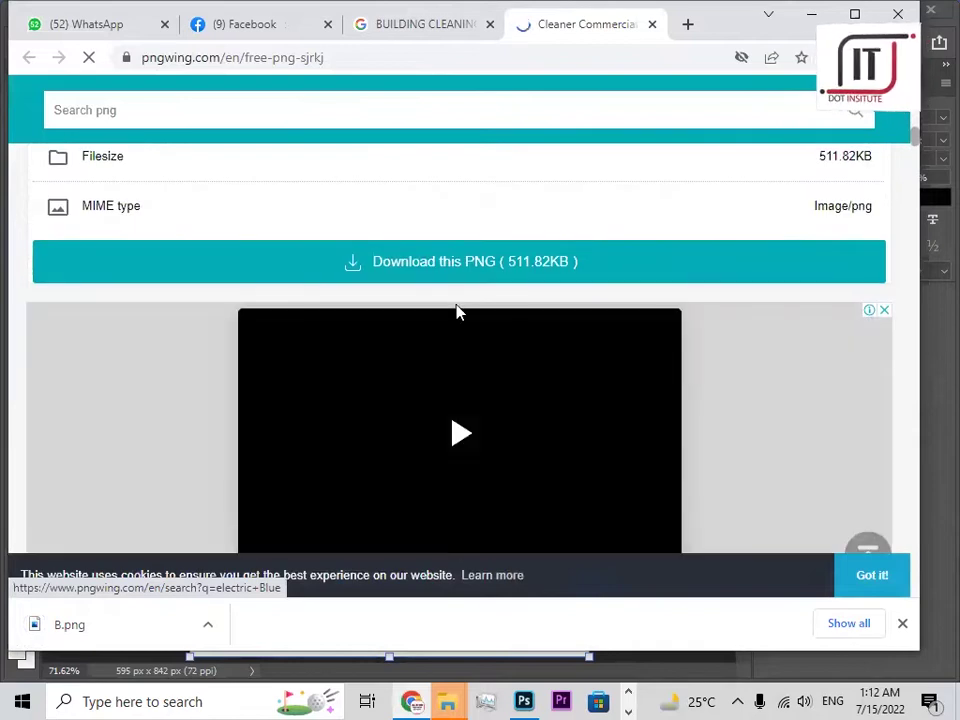
{"action": "left_click", "coordinate": [458, 263]}
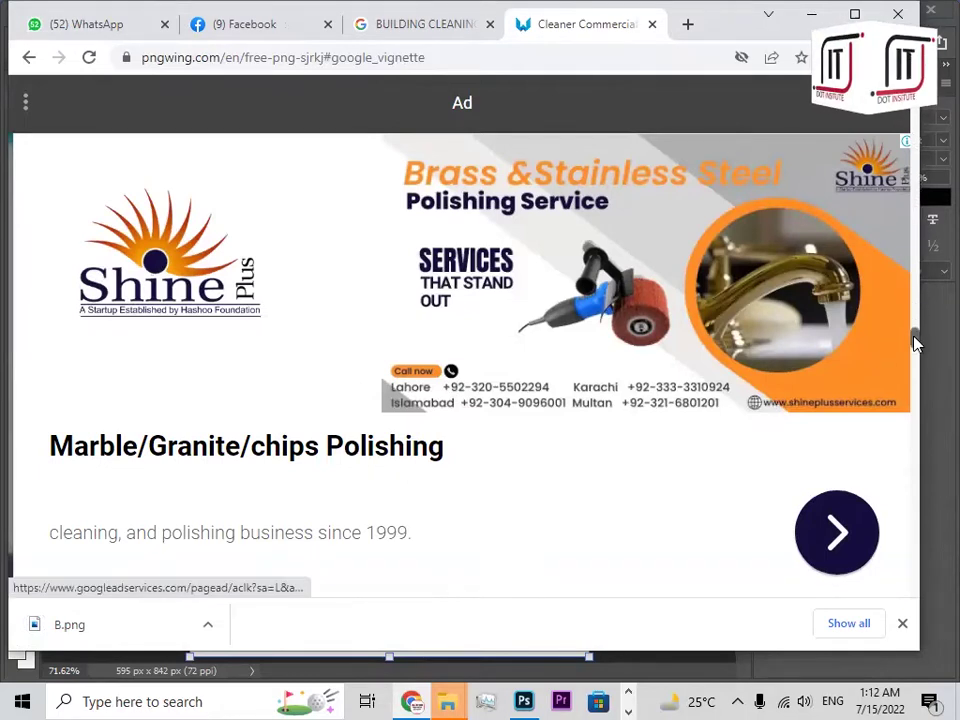
{"action": "left_click", "coordinate": [898, 106]}
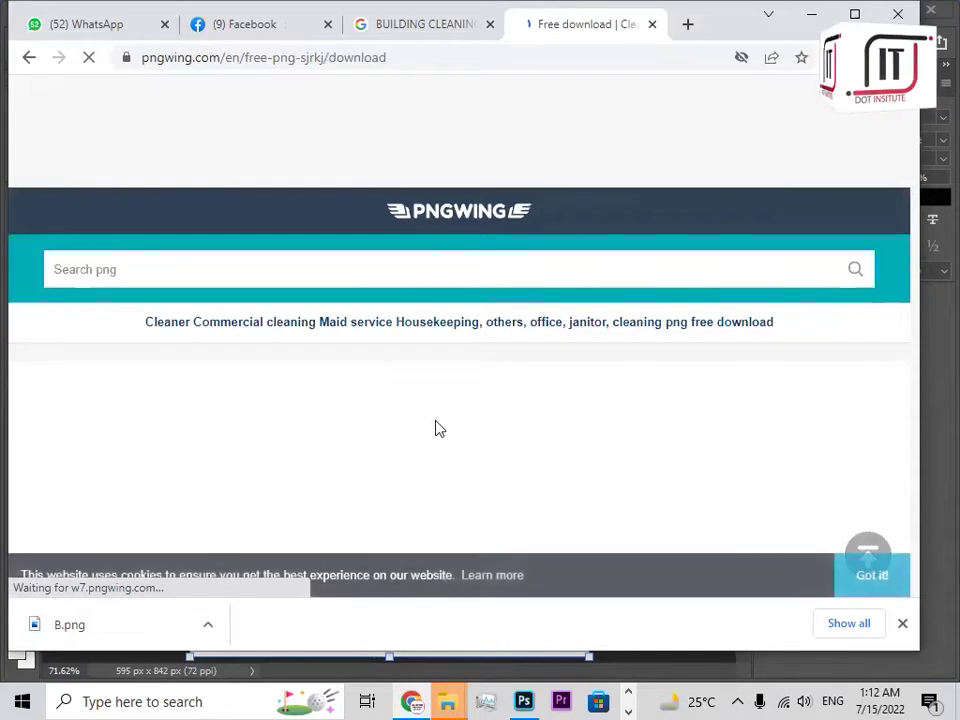
{"action": "scroll", "coordinate": [438, 428], "scroll_direction": "down", "scroll_amount": 3}
{"action": "scroll", "coordinate": [440, 432], "scroll_direction": "down", "scroll_amount": 3}
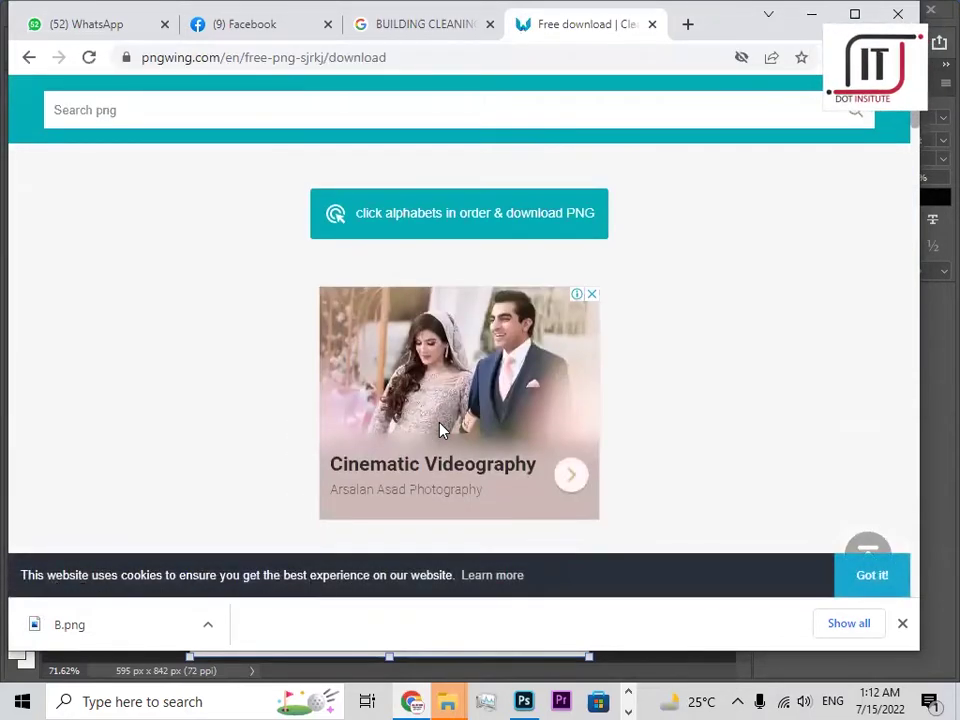
{"action": "left_click", "coordinate": [468, 215]}
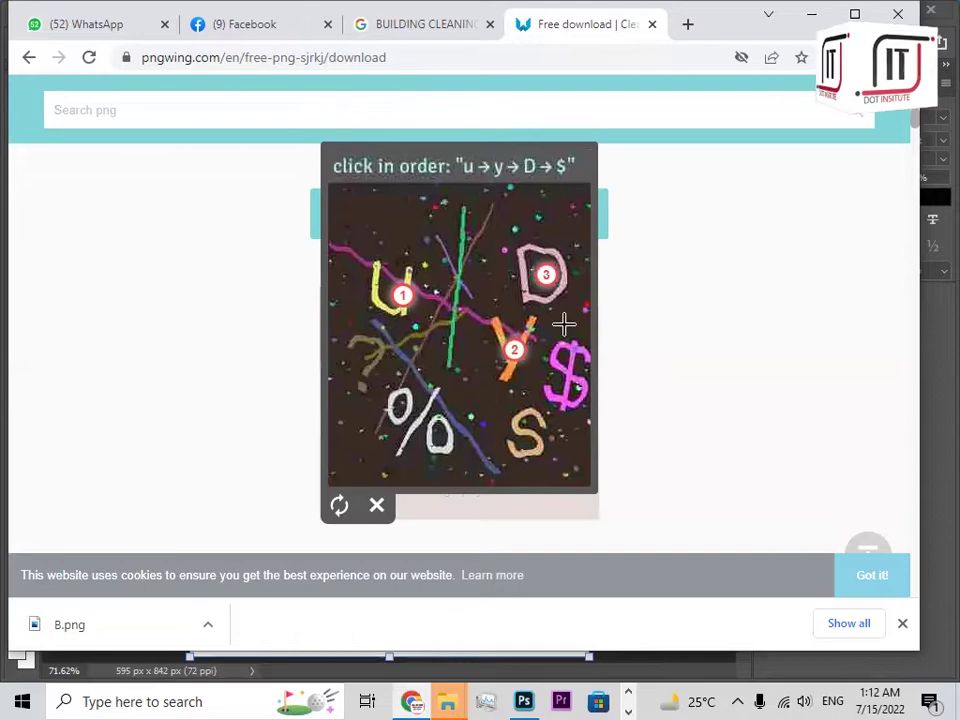
{"action": "scroll", "coordinate": [548, 489], "scroll_direction": "down", "scroll_amount": 10}
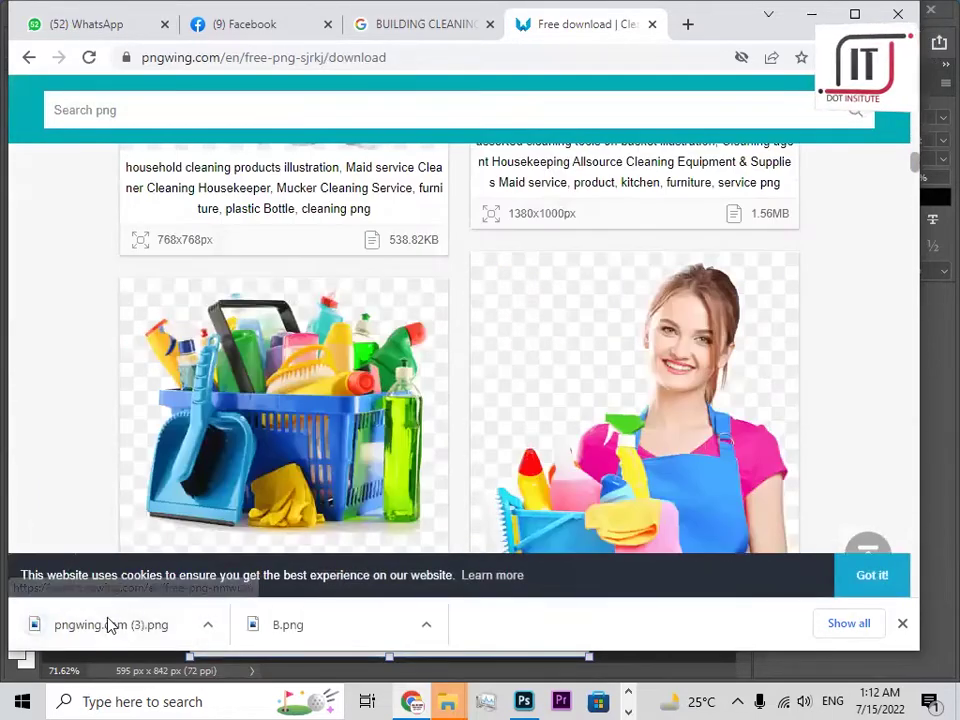
Open B.png from the Desktop in Photoshop, test its transparency by shifting the image, and close it without saving.
{"action": "right_click", "coordinate": [297, 630]}
{"action": "left_click", "coordinate": [322, 581]}
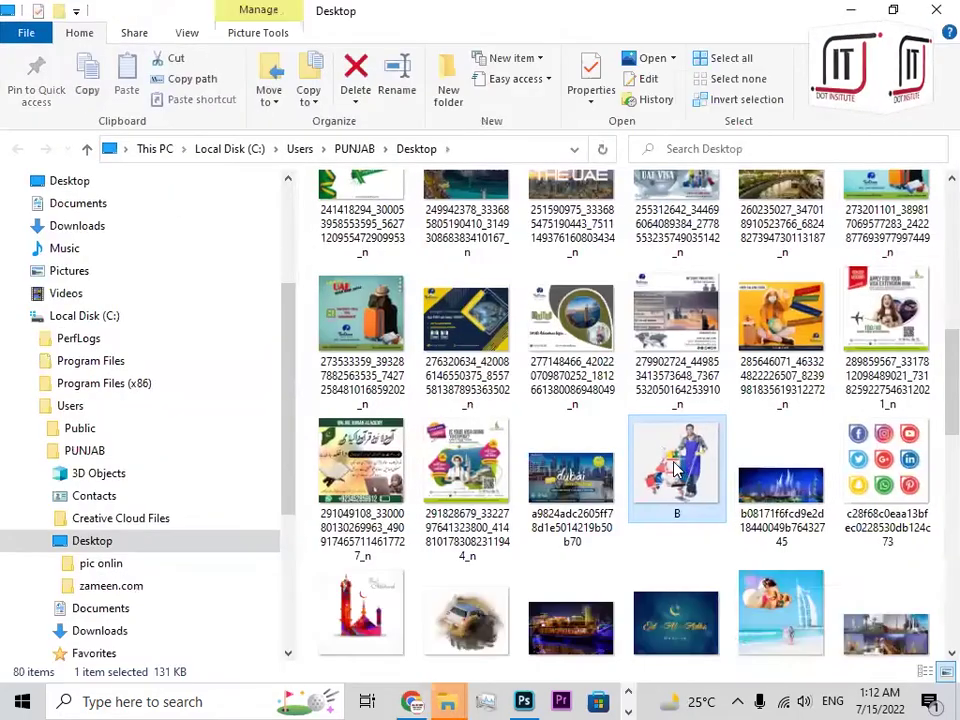
{"action": "right_click", "coordinate": [676, 478]}
{"action": "mouse_move", "coordinate": [720, 366]}
{"action": "left_click", "coordinate": [524, 390]}
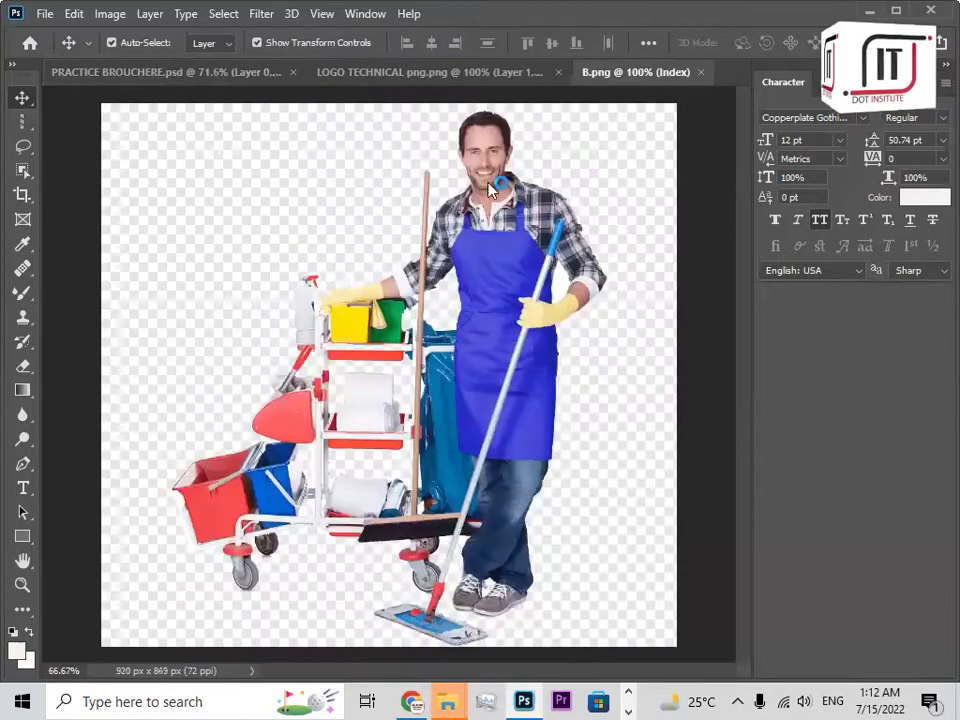
{"action": "left_click_drag", "start_coordinate": [493, 253], "coordinate": [615, 224]}
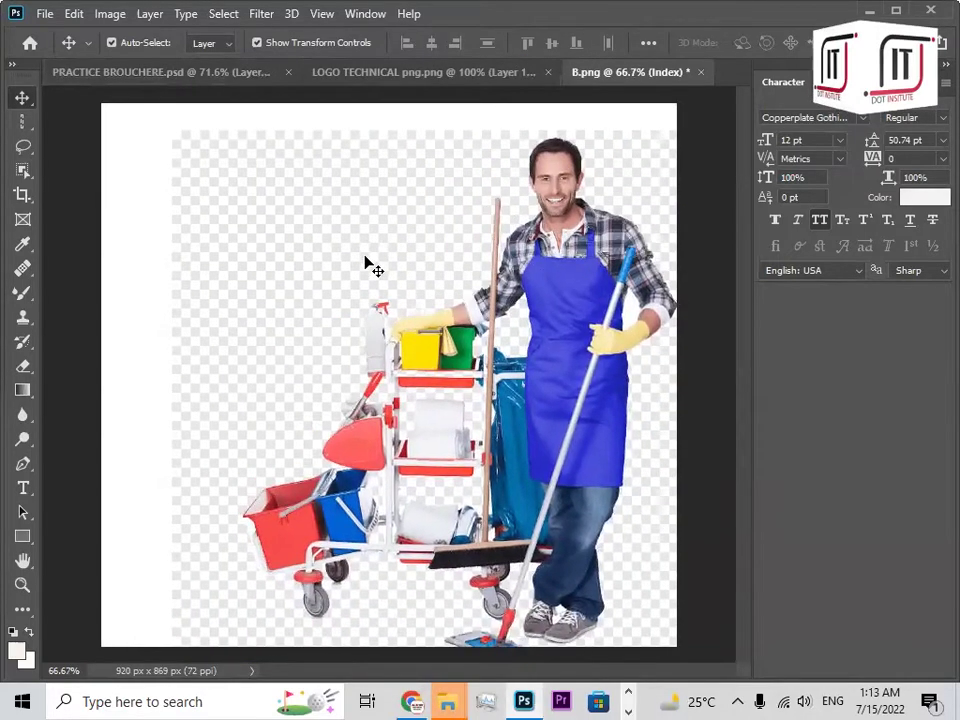
{"action": "left_click", "coordinate": [702, 73]}
{"action": "left_click", "coordinate": [482, 274]}
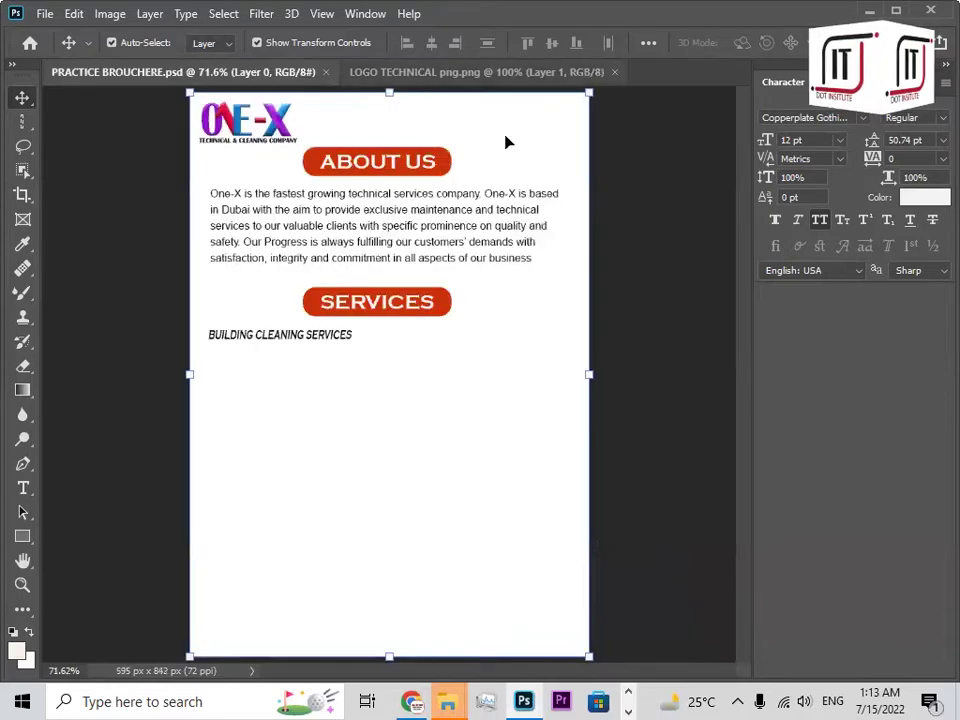
Open the downloaded pngwing.com (3).png from the Downloads folder in Photoshop and close the LOGO TECHNICAL png document.
{"action": "left_click", "coordinate": [412, 700]}
{"action": "right_click", "coordinate": [140, 625]}
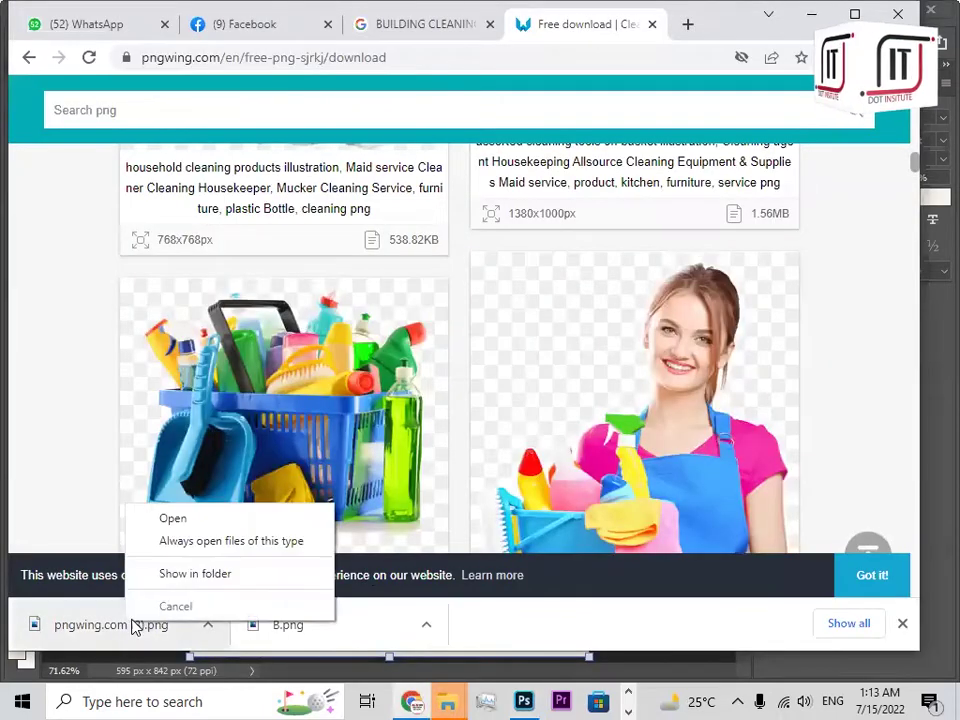
{"action": "left_click", "coordinate": [165, 574]}
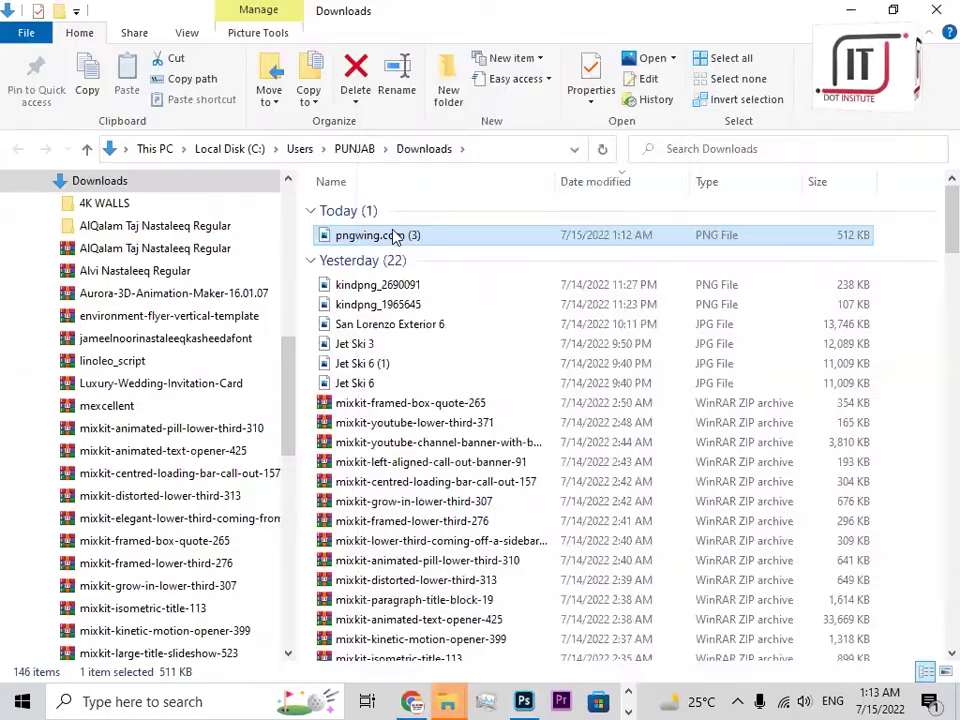
{"action": "right_click", "coordinate": [358, 235]}
{"action": "mouse_move", "coordinate": [440, 366]}
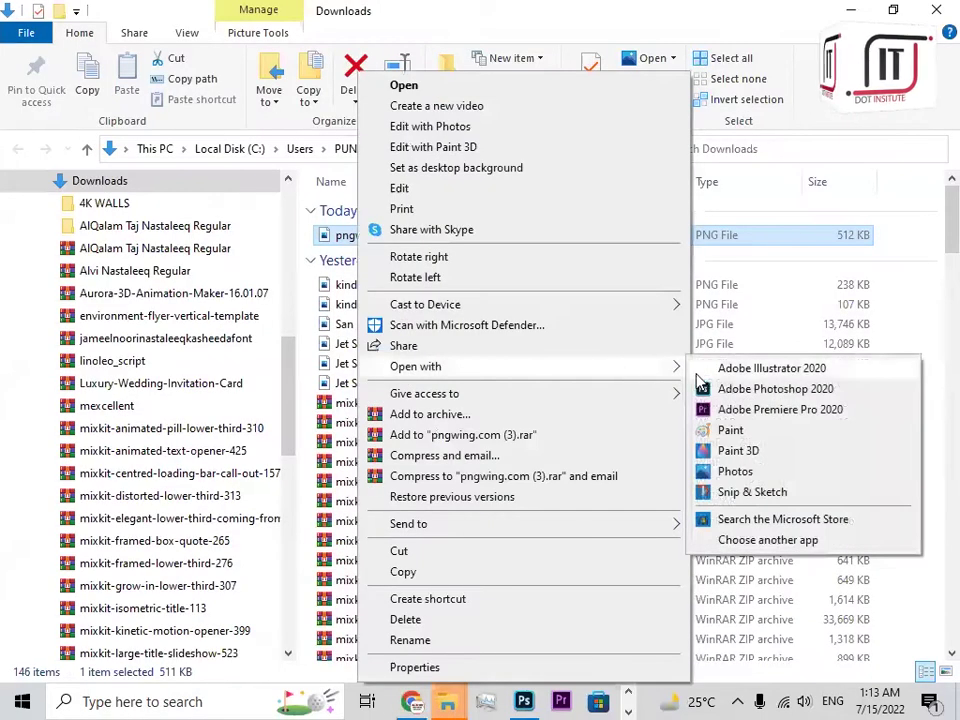
{"action": "left_click", "coordinate": [727, 390]}
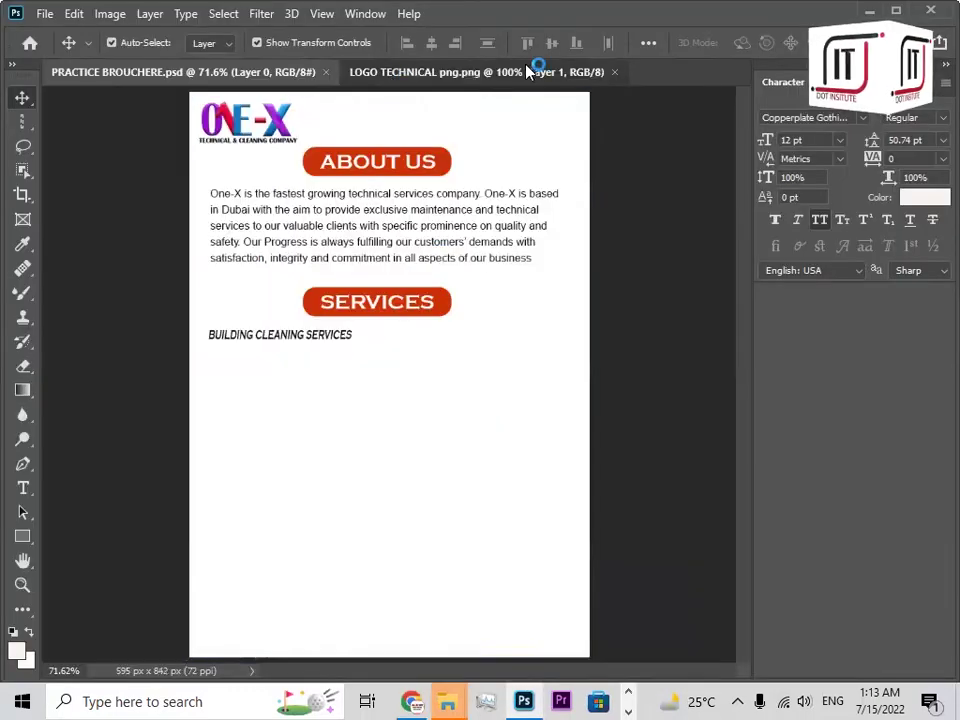
{"action": "left_click", "coordinate": [606, 68]}
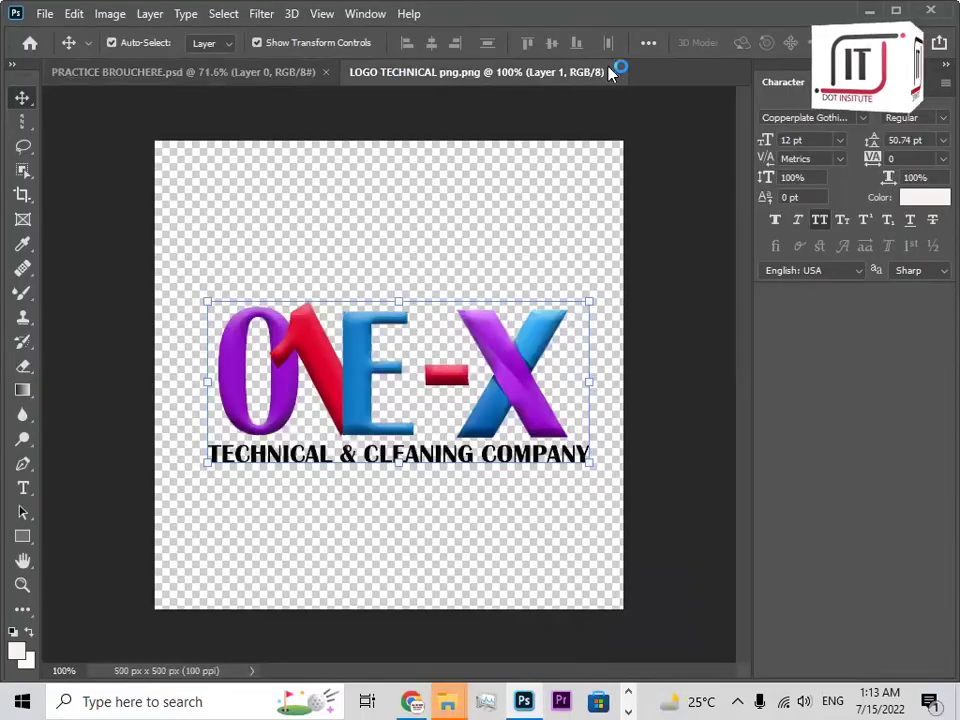
{"action": "left_click", "coordinate": [615, 71]}
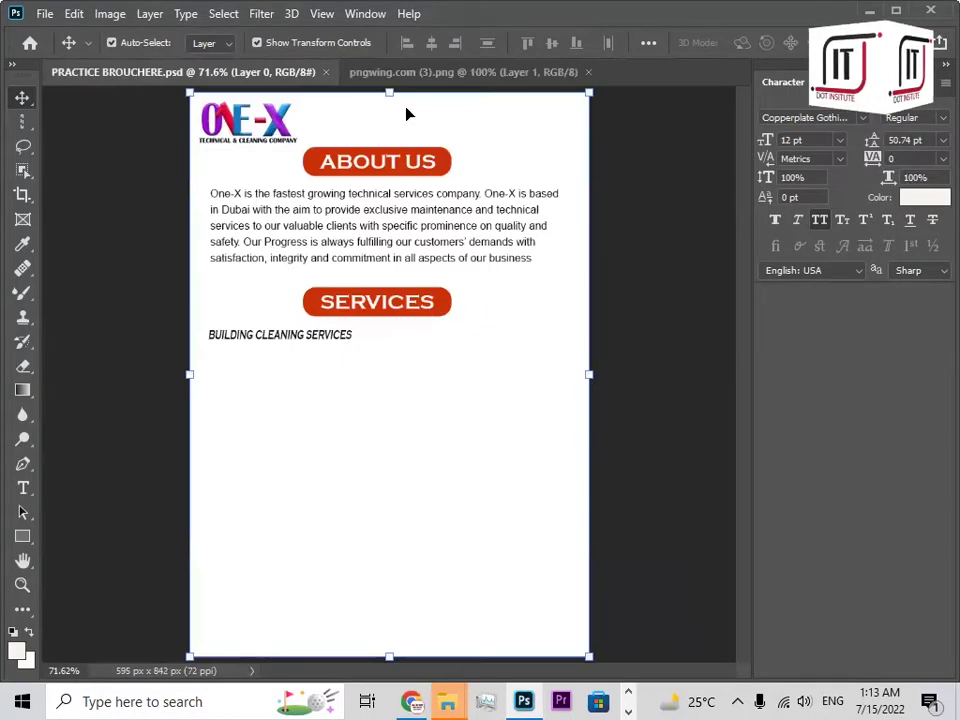
Bring the cleaner image into the PRACTICE BROUCHERE document, scaled to about 30% and placed directly beneath the Building Cleaning Services text.
{"action": "left_click", "coordinate": [420, 72]}
{"action": "left_click_drag", "start_coordinate": [504, 257], "coordinate": [397, 368]}
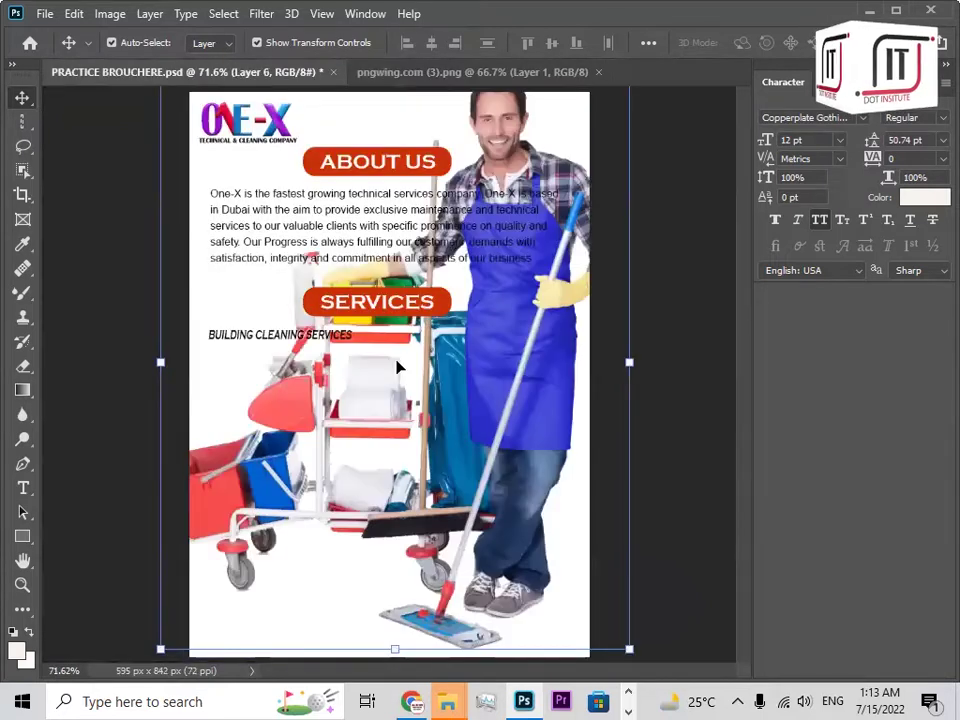
{"action": "key", "text": "ctrl+t"}
{"action": "left_click_drag", "start_coordinate": [503, 222], "coordinate": [494, 309]}
{"action": "left_click_drag", "start_coordinate": [608, 185], "coordinate": [460, 430]}
{"action": "left_click_drag", "start_coordinate": [388, 499], "coordinate": [540, 420]}
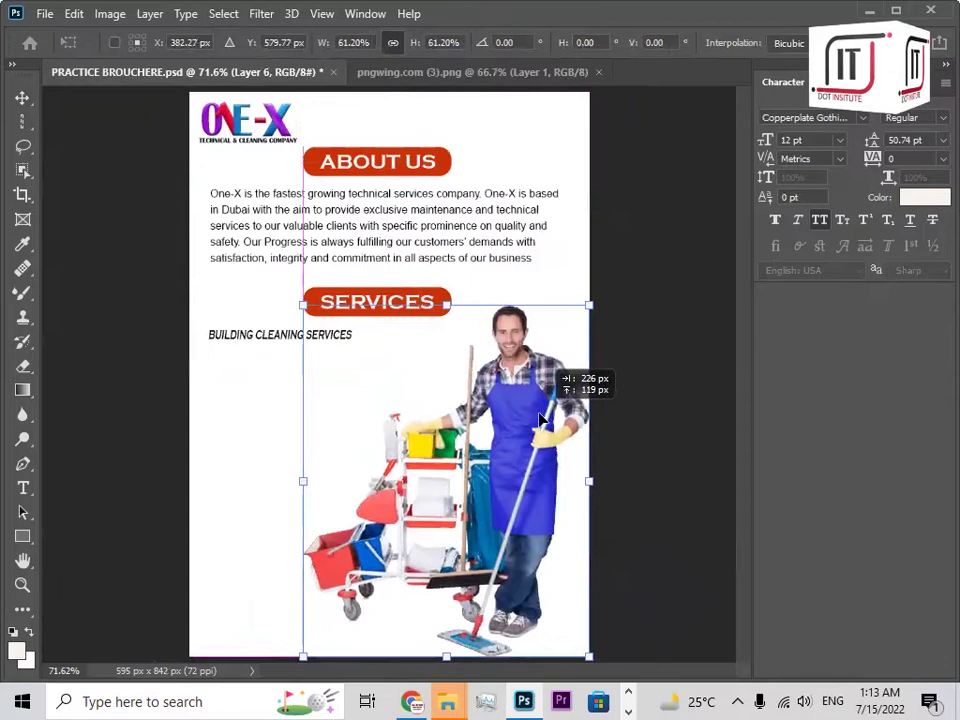
{"action": "left_click_drag", "start_coordinate": [303, 305], "coordinate": [316, 320]}
{"action": "left_click_drag", "start_coordinate": [520, 410], "coordinate": [383, 405]}
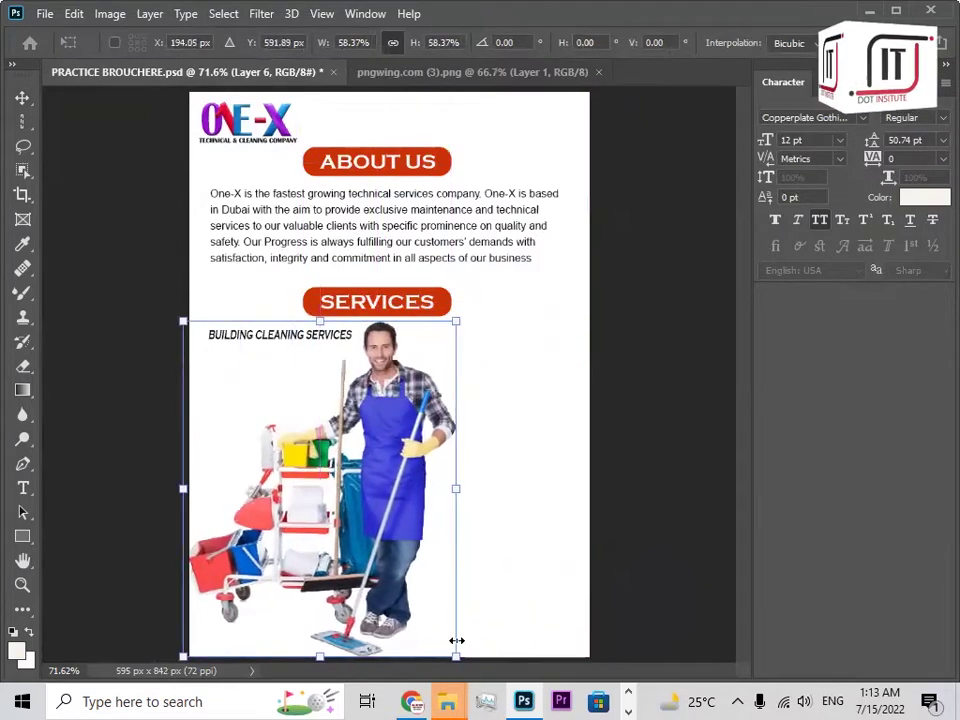
{"action": "left_click_drag", "start_coordinate": [453, 657], "coordinate": [324, 488]}
{"action": "left_click_drag", "start_coordinate": [266, 395], "coordinate": [316, 417]}
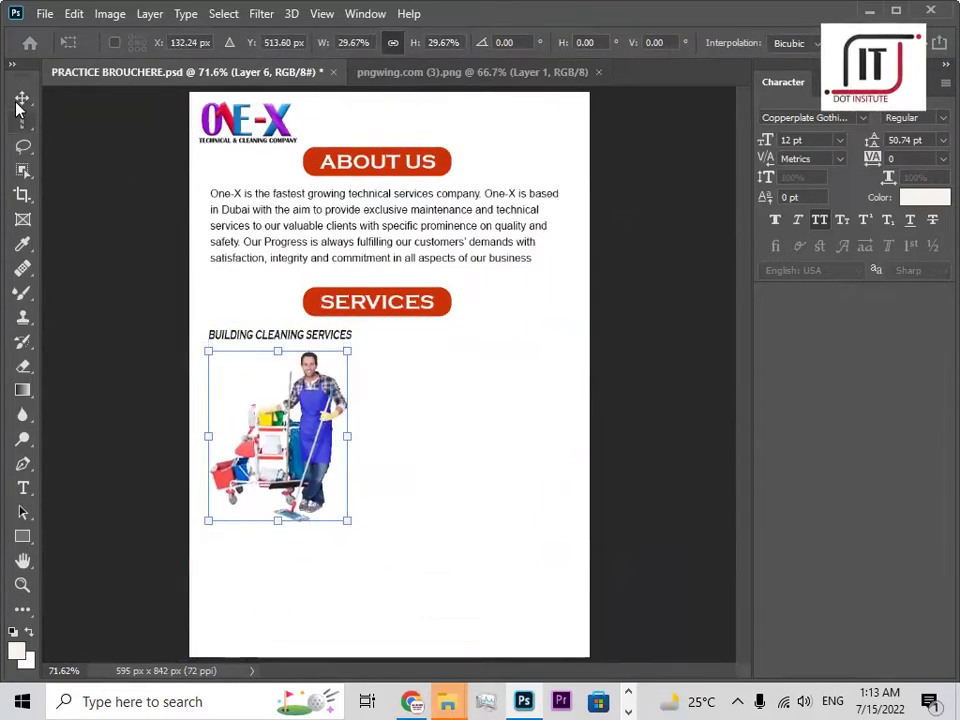
Move the Building Cleaning Services text below the cleaner image, and place the image directly beneath the Services heading, scaled to 76.28%.
{"action": "left_click", "coordinate": [17, 105]}
{"action": "left_click_drag", "start_coordinate": [335, 340], "coordinate": [349, 536]}
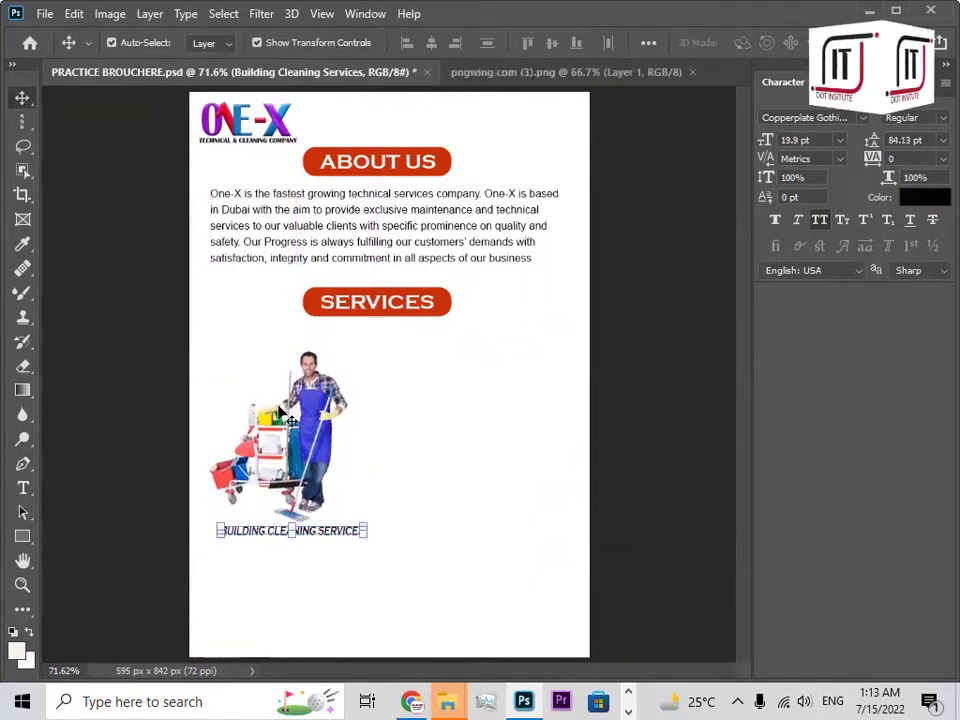
{"action": "left_click_drag", "start_coordinate": [308, 421], "coordinate": [310, 399]}
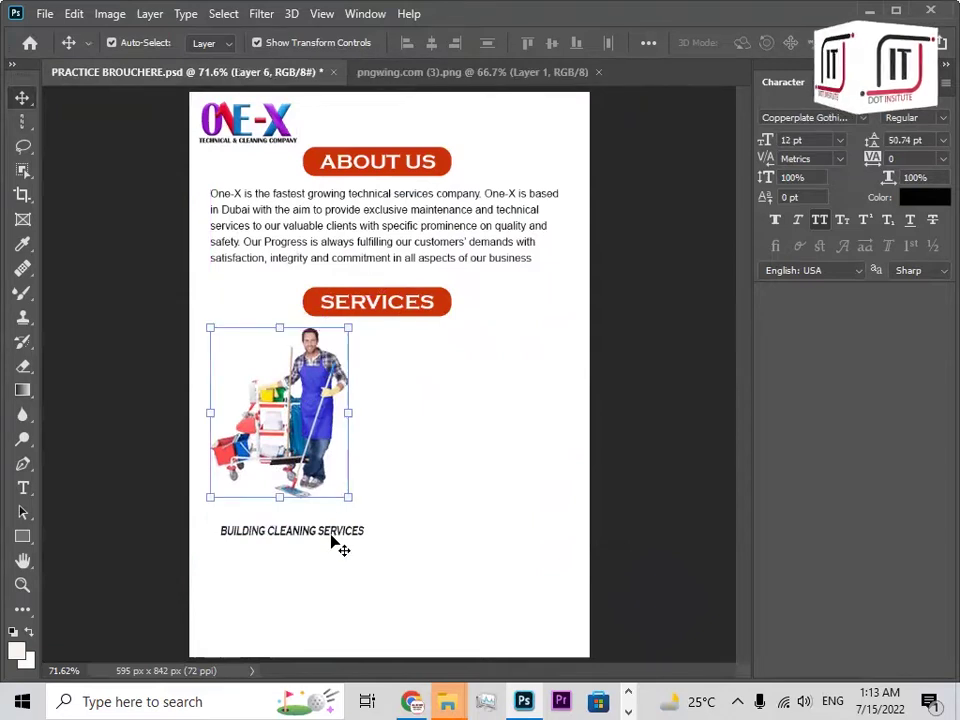
{"action": "left_click_drag", "start_coordinate": [330, 538], "coordinate": [315, 457]}
{"action": "left_click", "coordinate": [326, 462]}
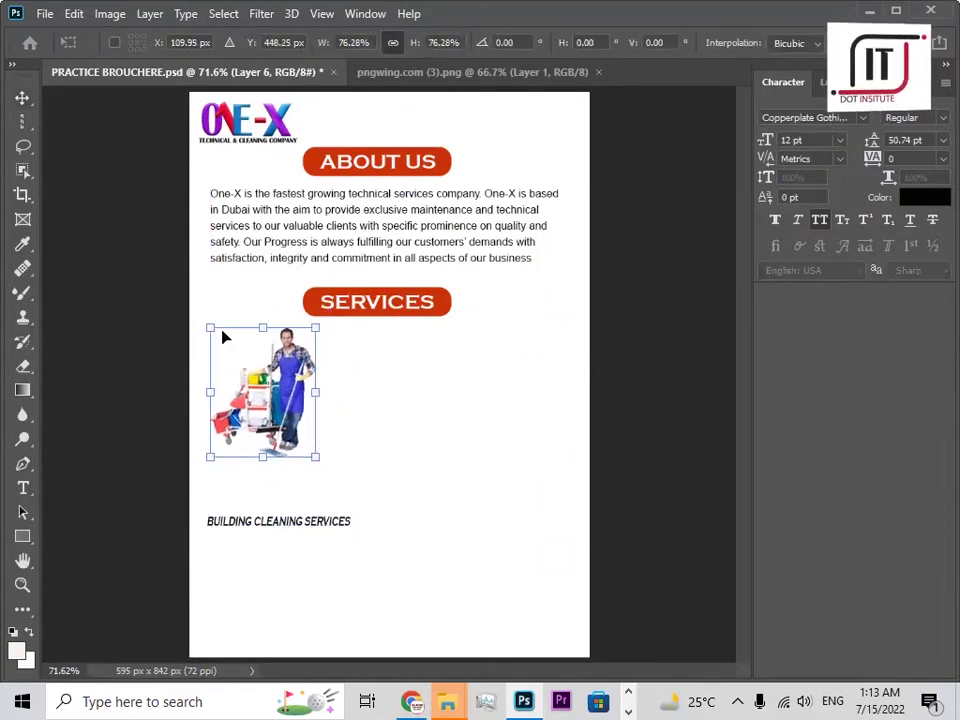
{"action": "left_click", "coordinate": [22, 100]}
Place the Building Cleaning Services caption directly beneath the cleaner image and scale it down to about 15.61 pt to match the image's width.
{"action": "double_click", "coordinate": [325, 523]}
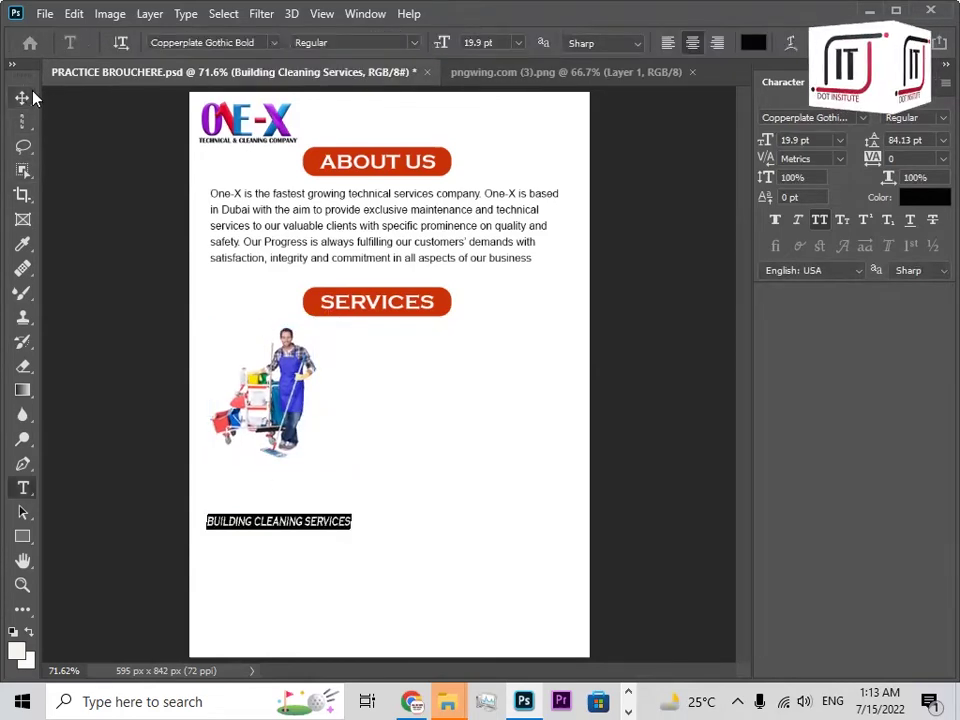
{"action": "left_click", "coordinate": [30, 98]}
{"action": "left_click_drag", "start_coordinate": [306, 524], "coordinate": [322, 474]}
{"action": "key", "text": "ctrl+t"}
{"action": "left_click", "coordinate": [12, 100]}
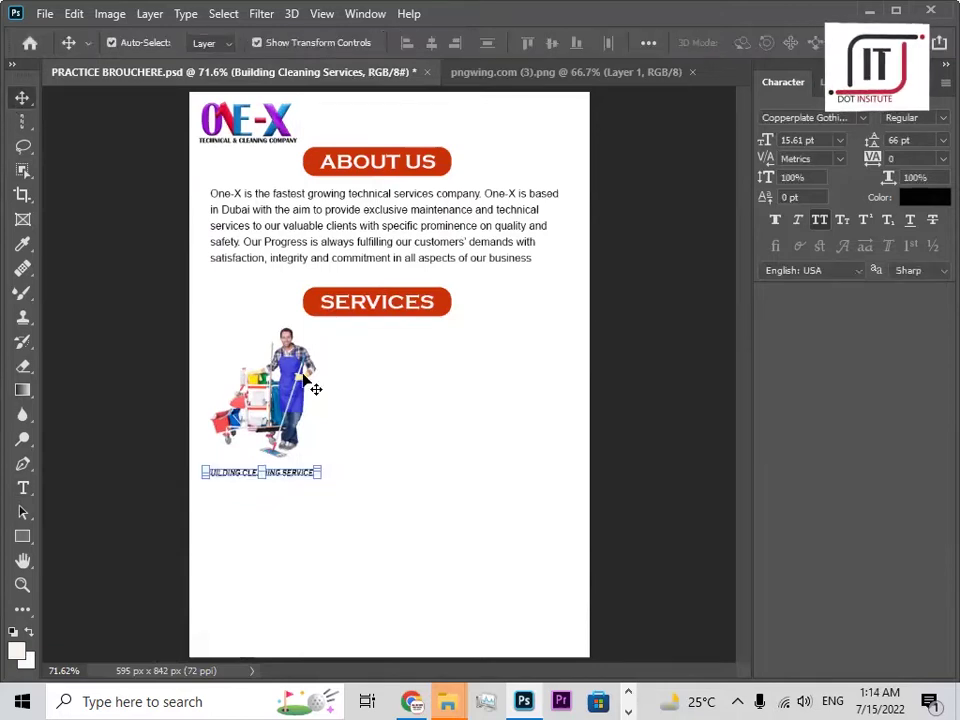
Save the brochure and place a duplicate of the Building Cleaning Services caption in the right half of the page at about the same height.
{"action": "left_click", "coordinate": [379, 404]}
{"action": "key", "text": "ctrl+s"}
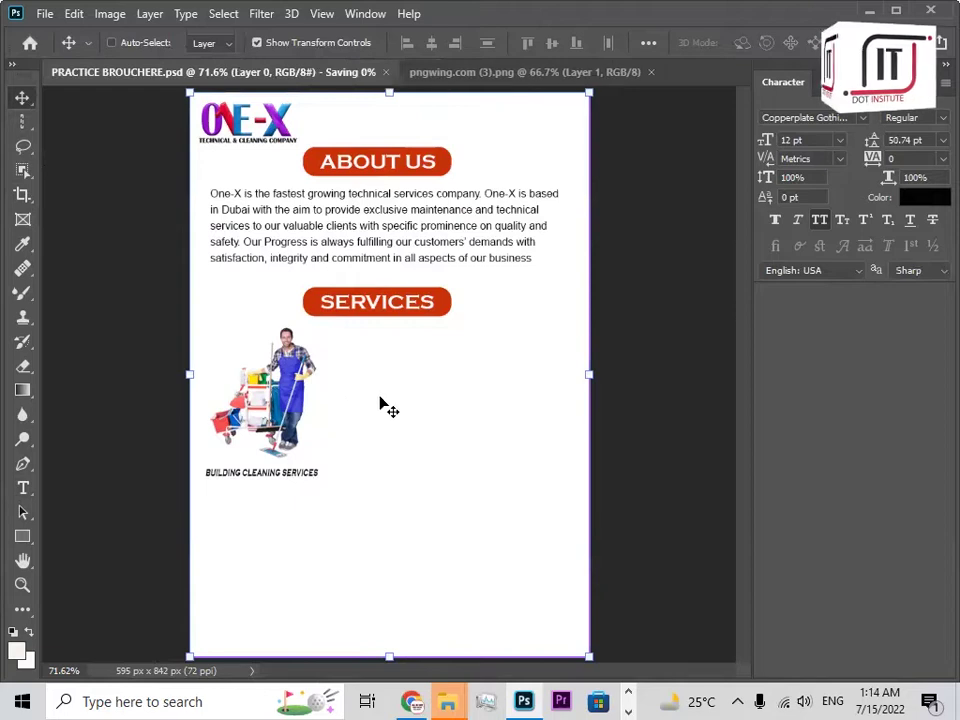
{"action": "left_click", "coordinate": [296, 475]}
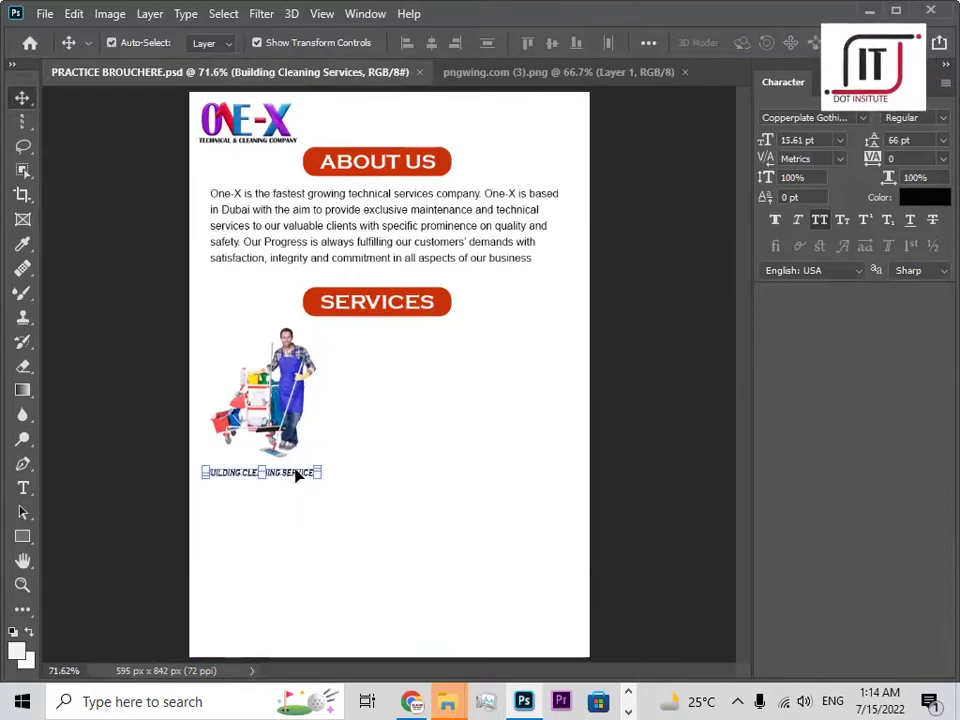
{"action": "left_click_drag", "start_coordinate": [293, 482], "coordinate": [477, 478]}
Switch to the ONE X PROFILE F WORD document in Word and copy the "Painting Contracting" item from the Our Expertises list.
{"action": "left_click", "coordinate": [629, 692]}
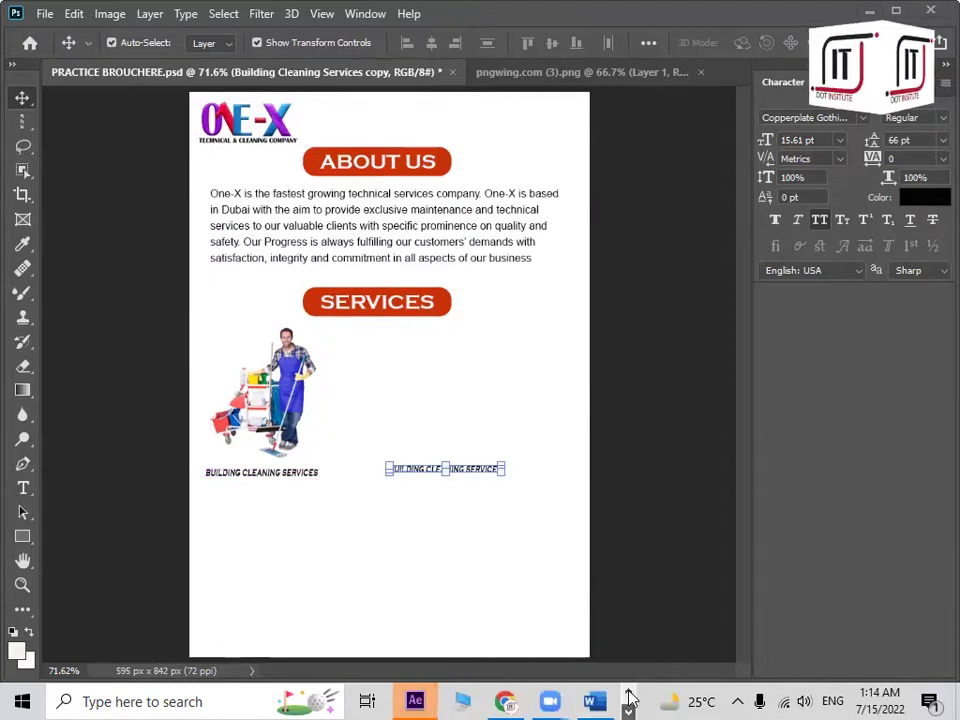
{"action": "left_click", "coordinate": [628, 693]}
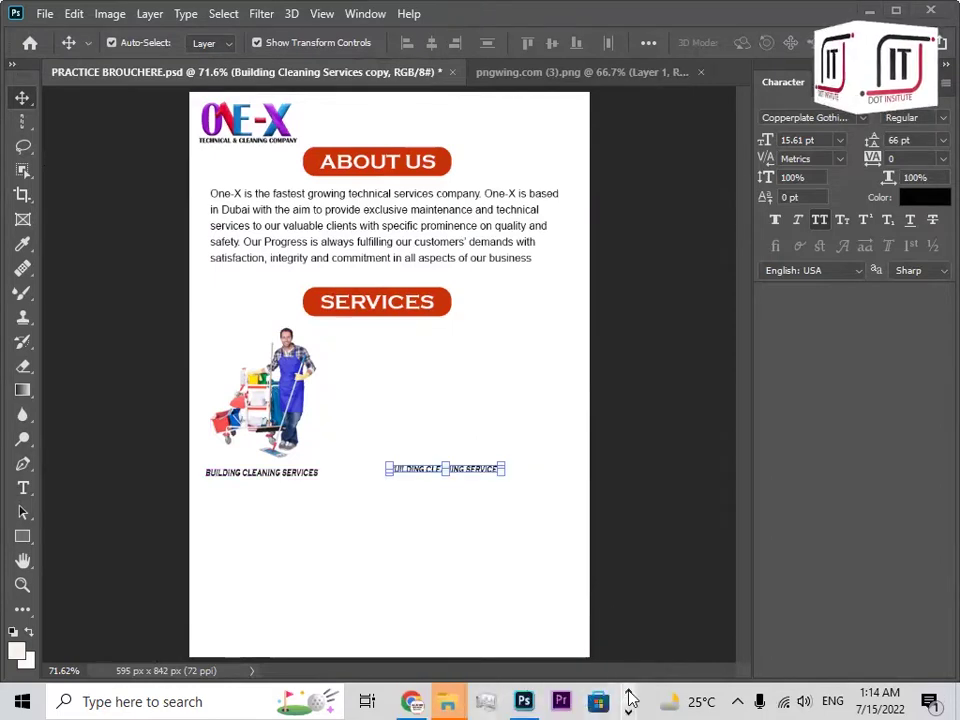
{"action": "left_click", "coordinate": [631, 697]}
{"action": "left_click", "coordinate": [595, 701]}
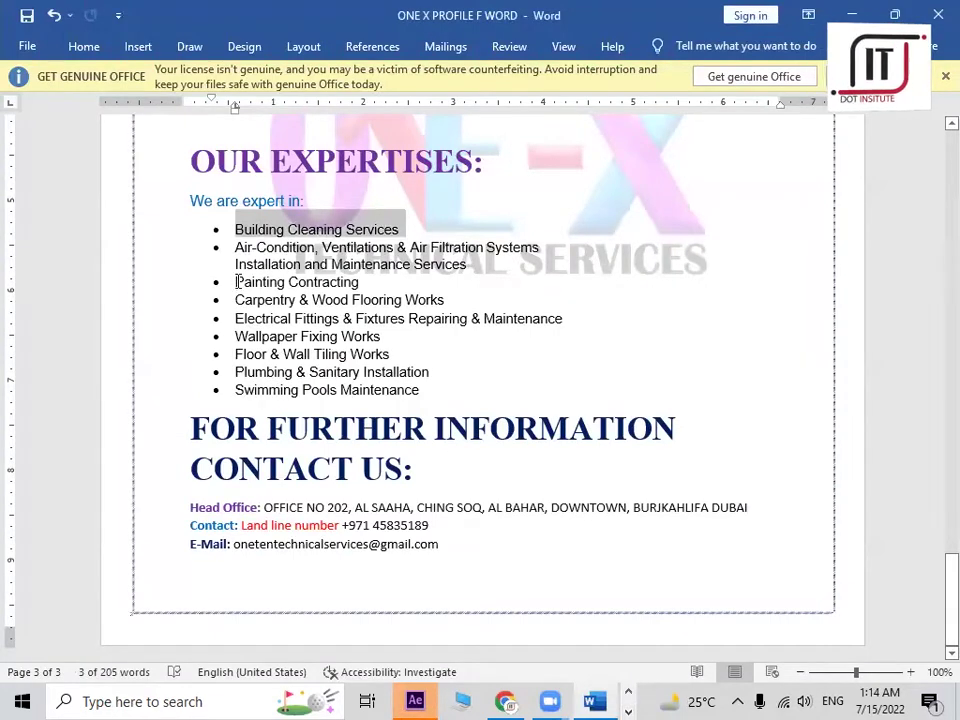
{"action": "left_click_drag", "start_coordinate": [237, 282], "coordinate": [338, 282]}
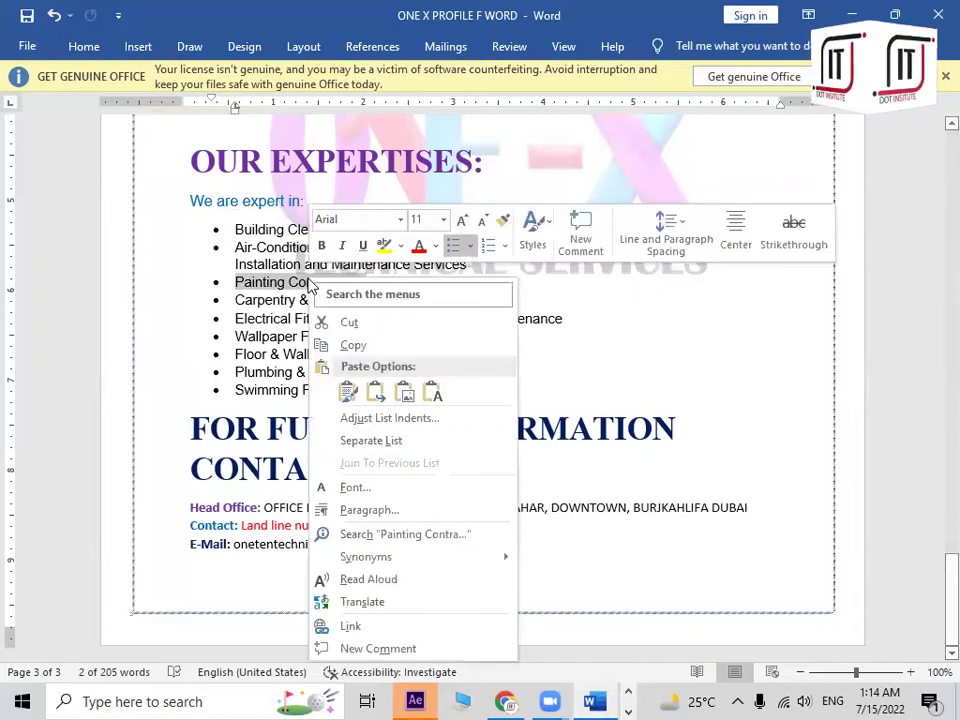
{"action": "left_click", "coordinate": [345, 345]}
Return to Photoshop, replace the duplicated caption's text with the copied PAINTING CONTRACTING without its bullet, and shift the caption slightly down.
{"action": "left_click", "coordinate": [627, 692]}
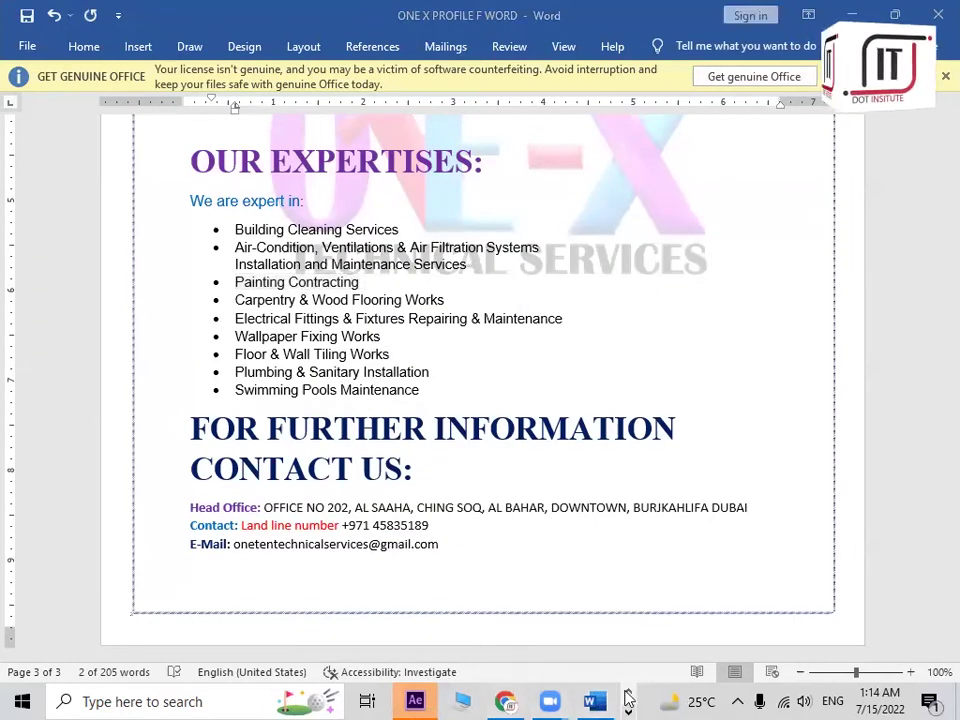
{"action": "left_click", "coordinate": [524, 701]}
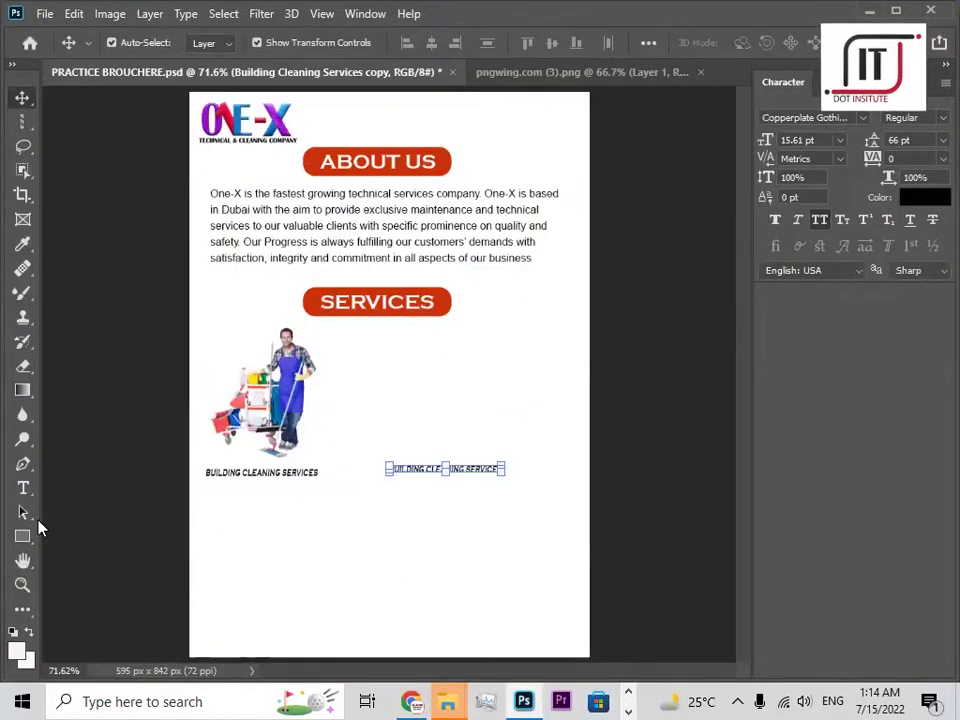
{"action": "left_click", "coordinate": [23, 488]}
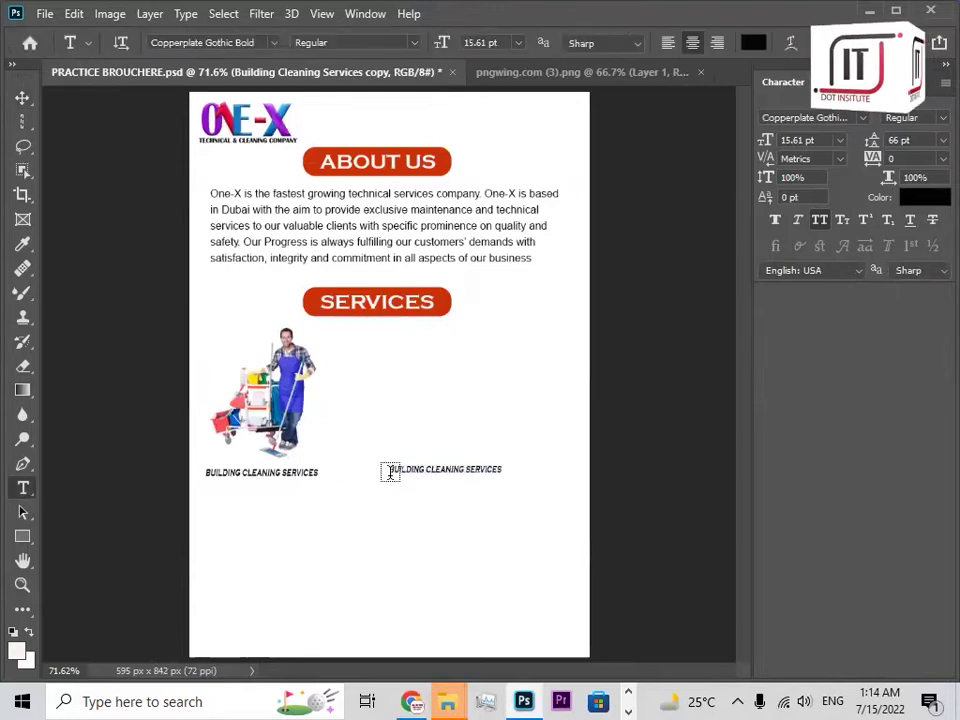
{"action": "left_click_drag", "start_coordinate": [420, 470], "coordinate": [518, 470]}
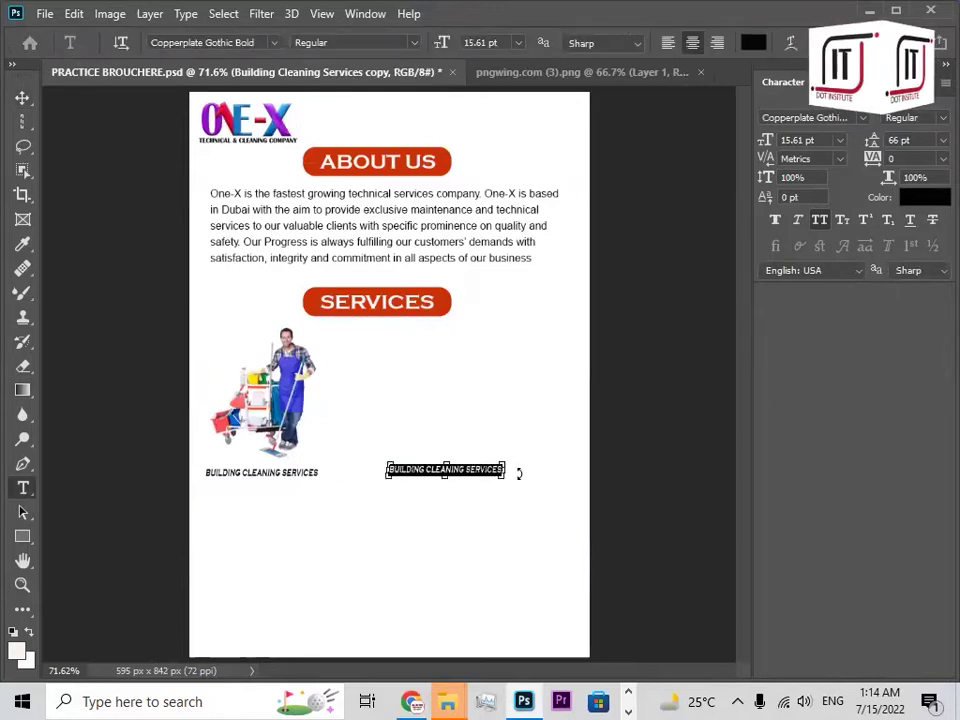
{"action": "type", "text": "PAINTING CONTRACTING"}
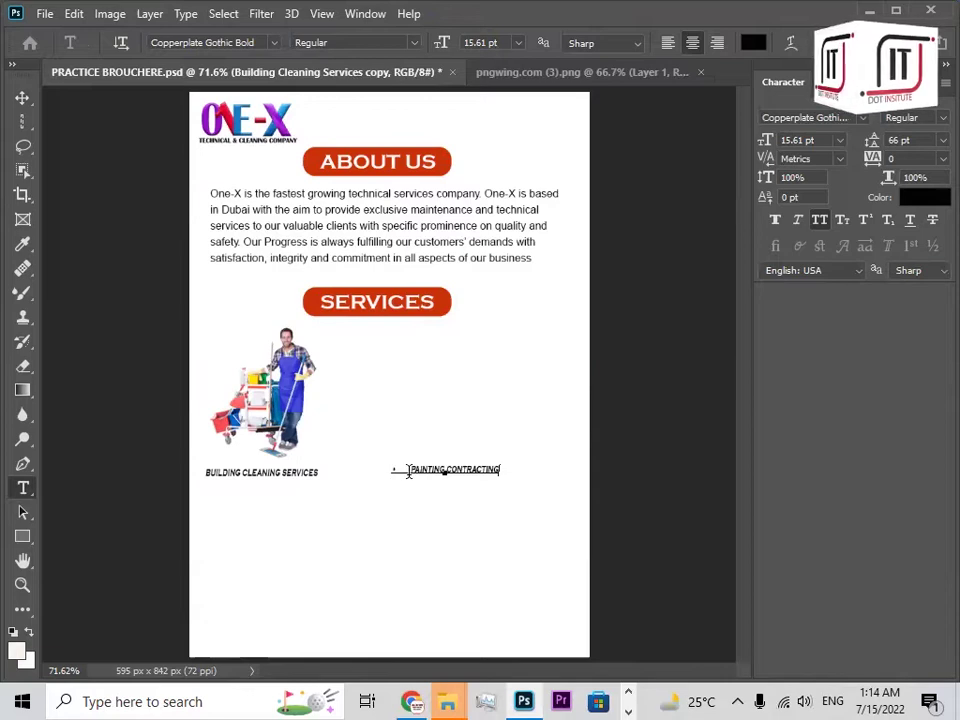
{"action": "left_click", "coordinate": [409, 469]}
{"action": "key", "text": "BackSpace"}
{"action": "key", "text": "BackSpace"}
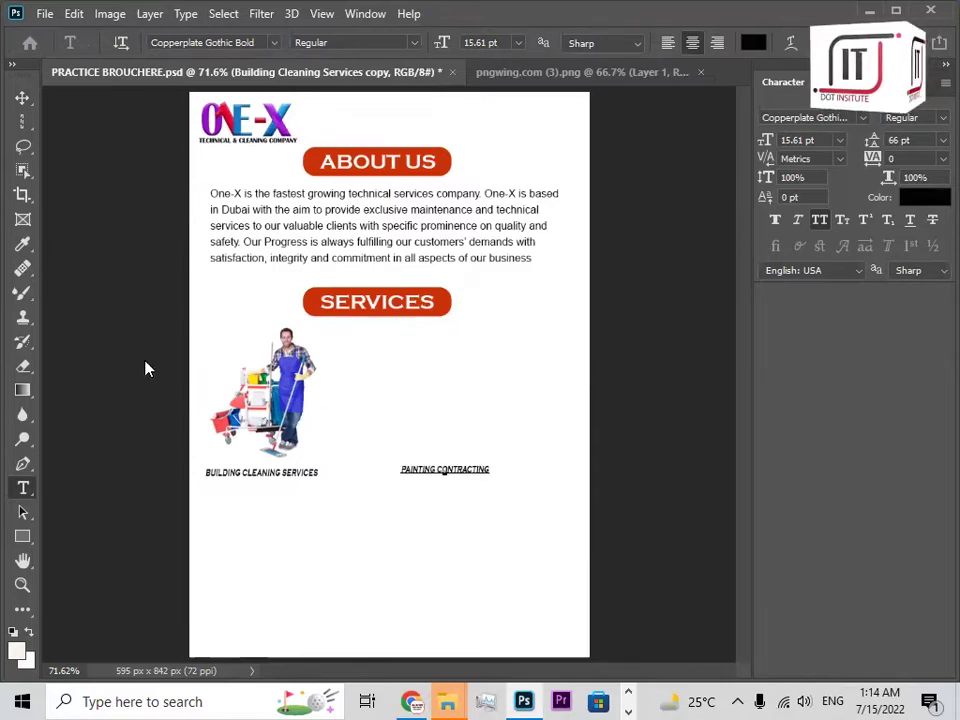
{"action": "left_click", "coordinate": [23, 100]}
{"action": "left_click_drag", "start_coordinate": [452, 474], "coordinate": [459, 481]}
{"action": "left_click", "coordinate": [504, 455]}
Switch to Chrome and change the Google Images search to "PAINTING SERVICES SERVICES PNG".
{"action": "left_click", "coordinate": [413, 701]}
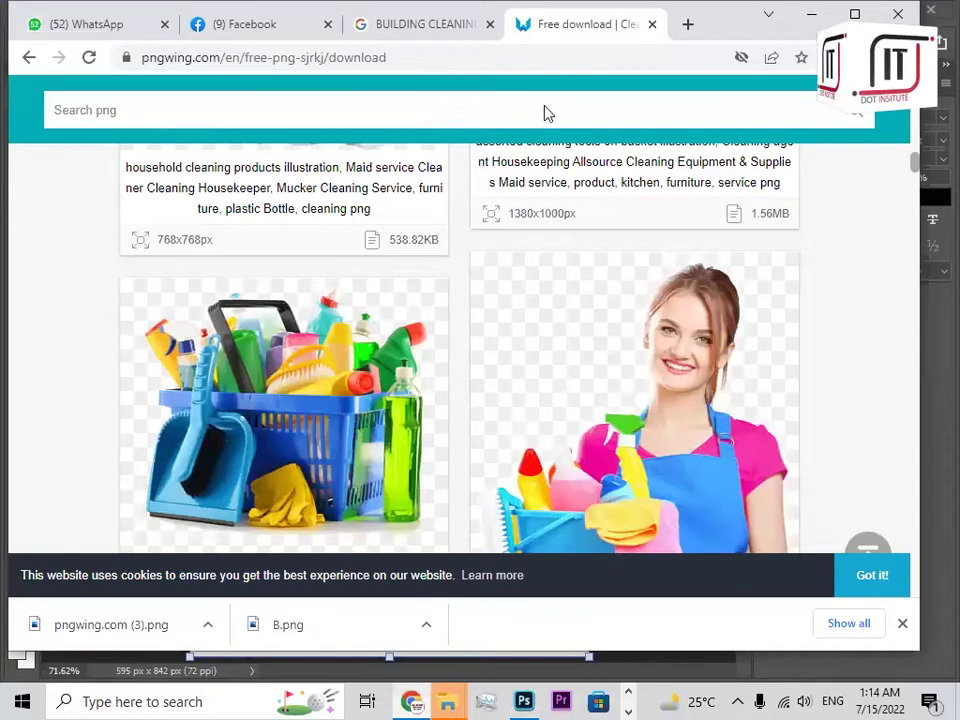
{"action": "scroll", "coordinate": [455, 148], "scroll_direction": "up", "scroll_amount": 5}
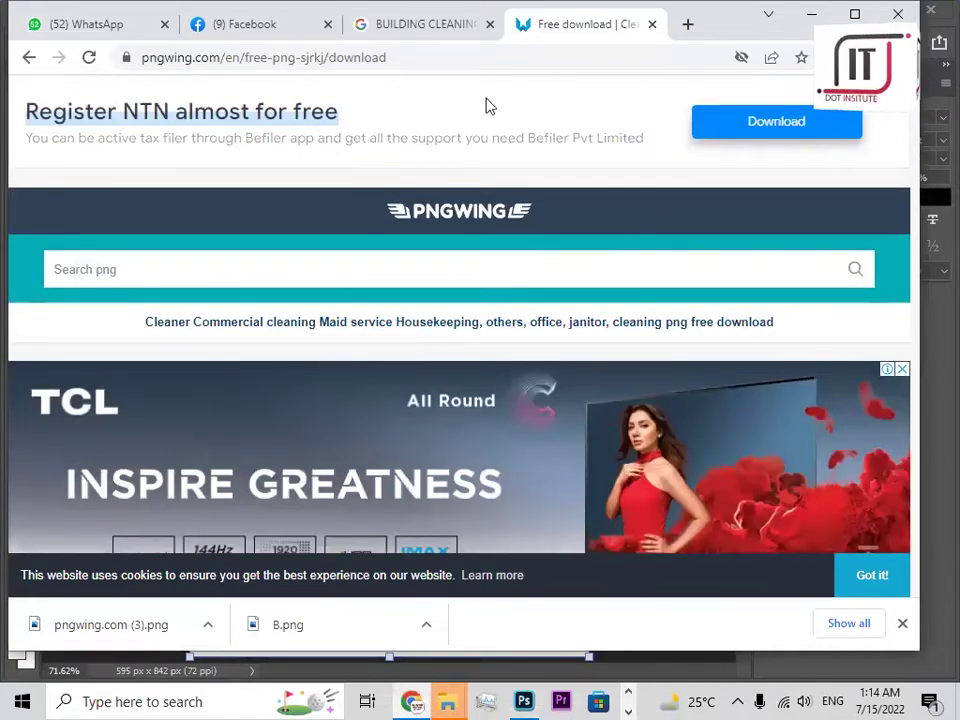
{"action": "left_click", "coordinate": [430, 24]}
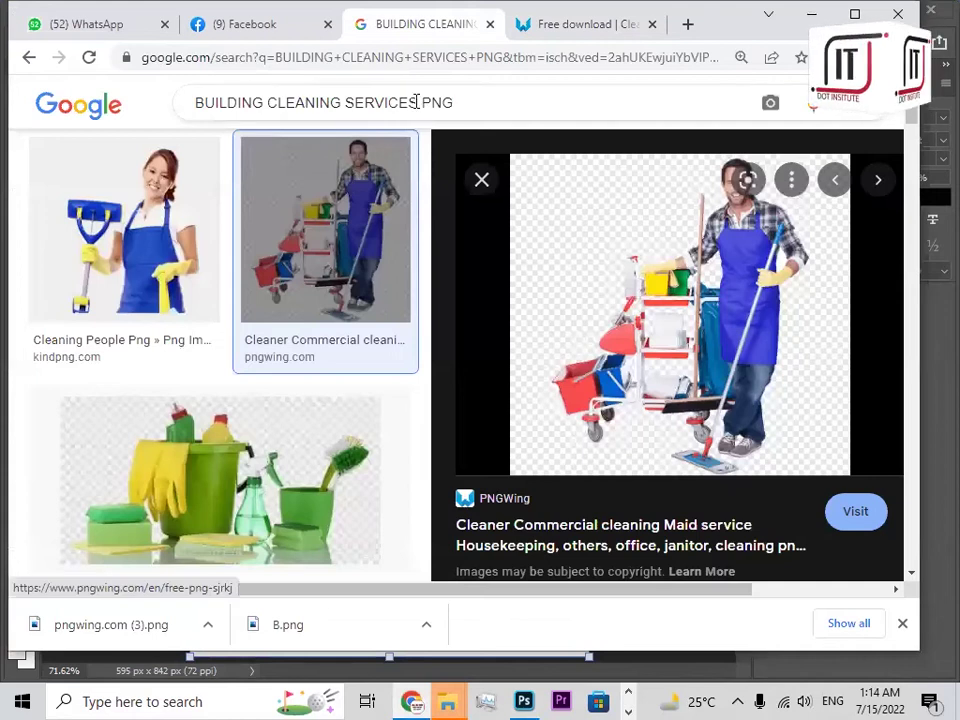
{"action": "left_click_drag", "start_coordinate": [348, 103], "coordinate": [193, 113]}
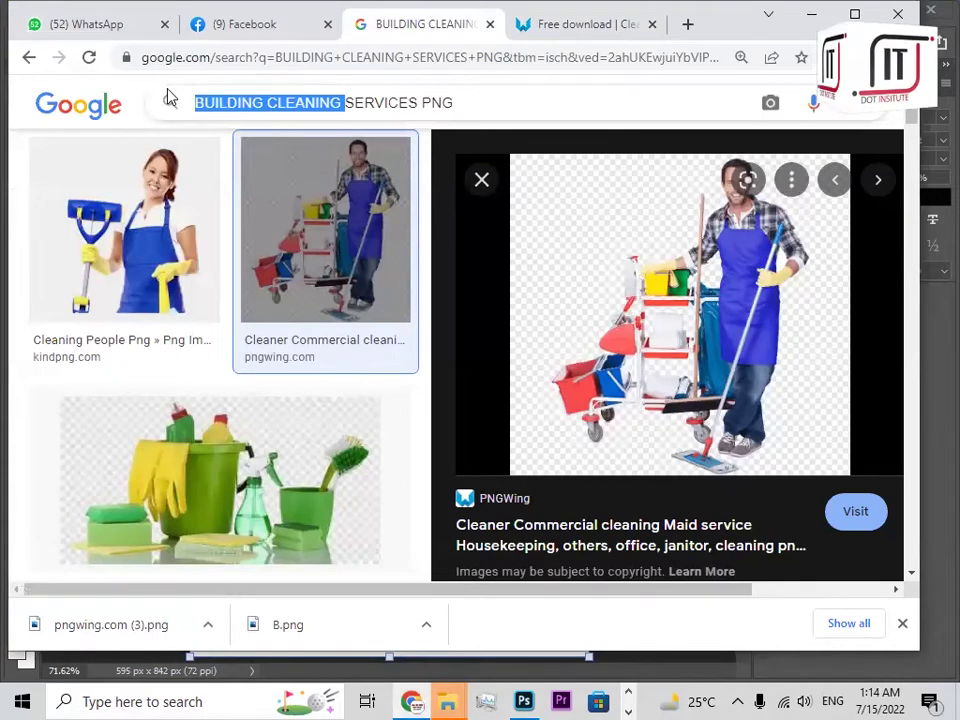
{"action": "key", "text": "BackSpace"}
{"action": "type", "text": "PAINT"}
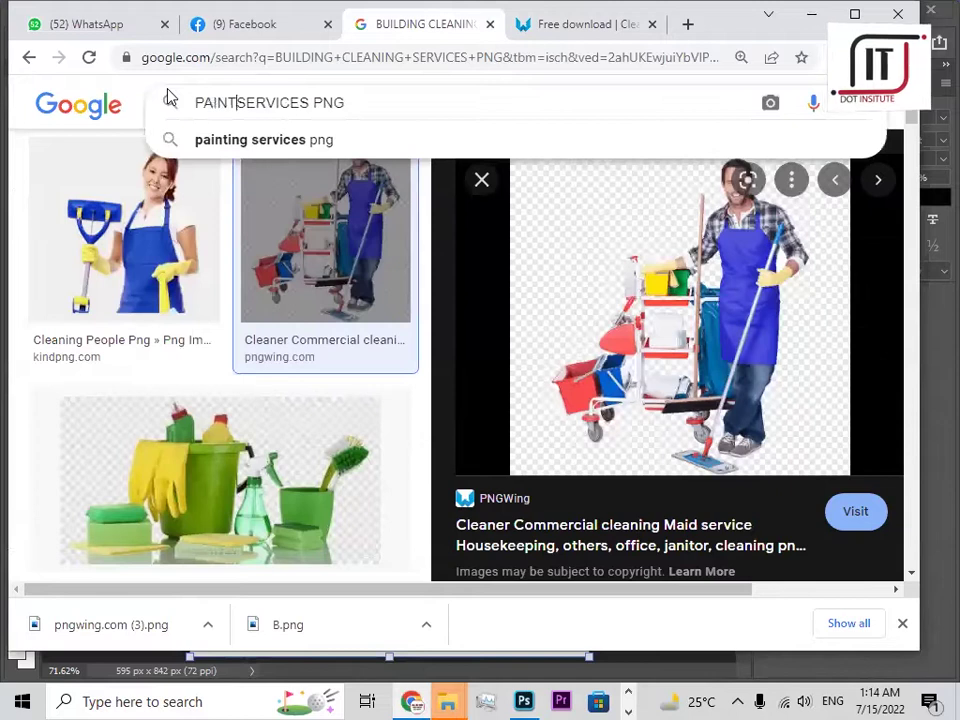
{"action": "type", "text": "ING SERVICES"}
{"action": "key", "text": "Return"}
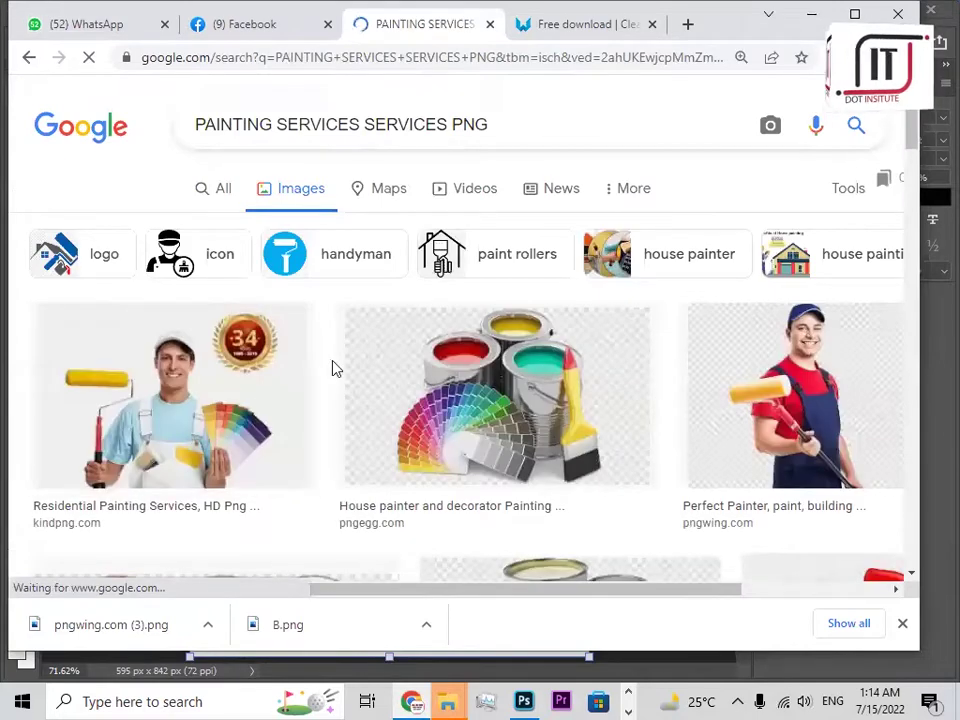
Browse the painting services image results for a transparent picture suitable for the Painting Contracting caption.
{"action": "scroll", "coordinate": [334, 369], "scroll_direction": "down", "scroll_amount": 3}
{"action": "scroll", "coordinate": [388, 461], "scroll_direction": "up", "scroll_amount": 3}
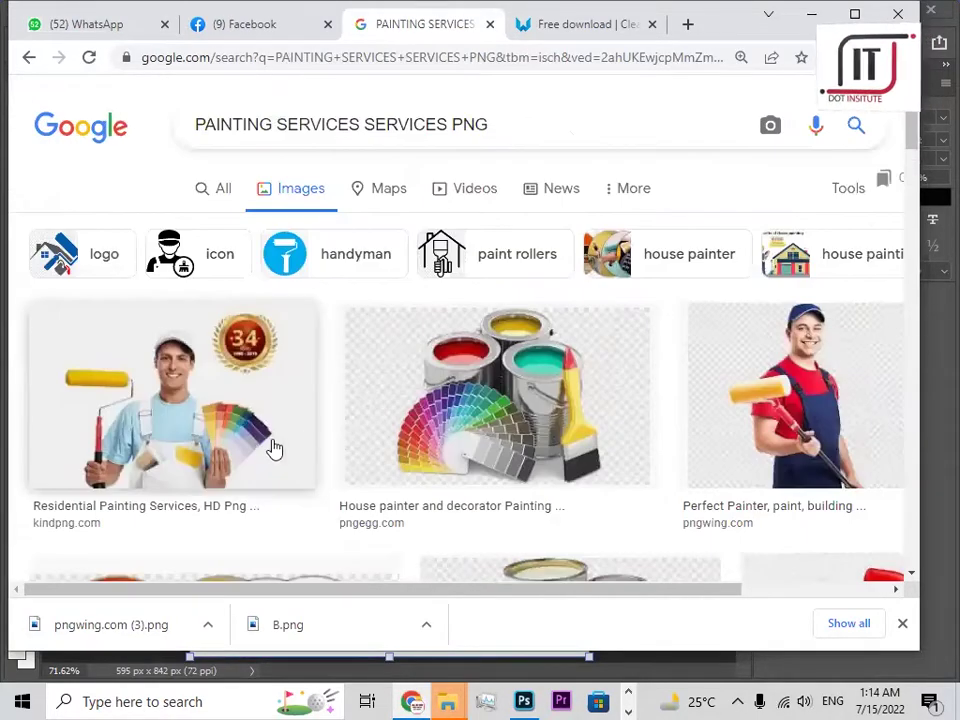
{"action": "scroll", "coordinate": [540, 450], "scroll_direction": "down", "scroll_amount": 3}
{"action": "scroll", "coordinate": [538, 455], "scroll_direction": "down", "scroll_amount": 3}
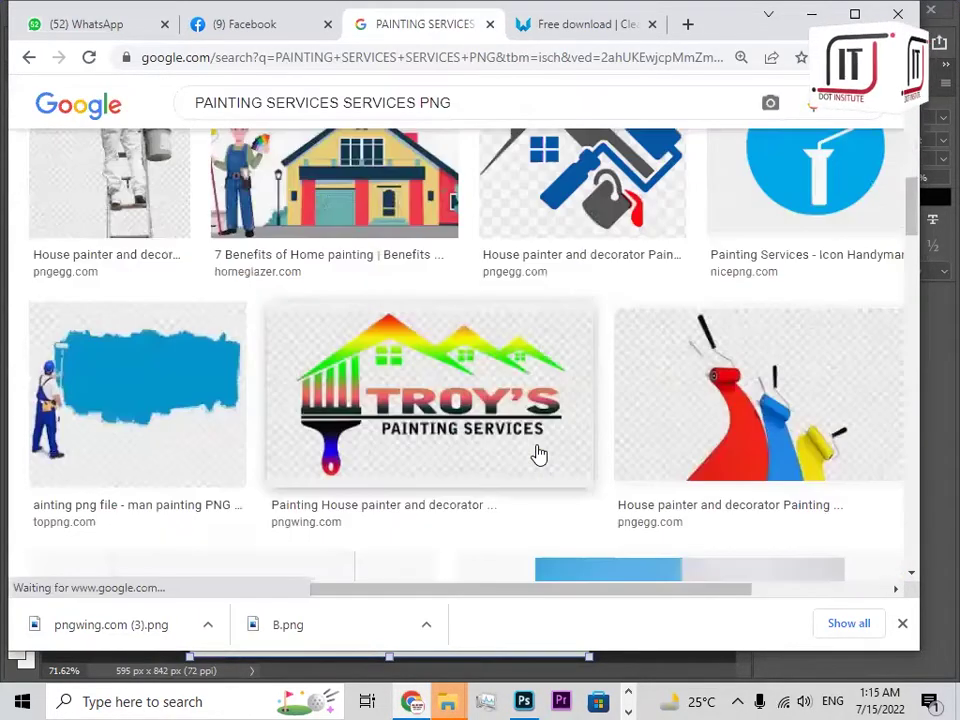
{"action": "scroll", "coordinate": [538, 455], "scroll_direction": "up", "scroll_amount": 4}
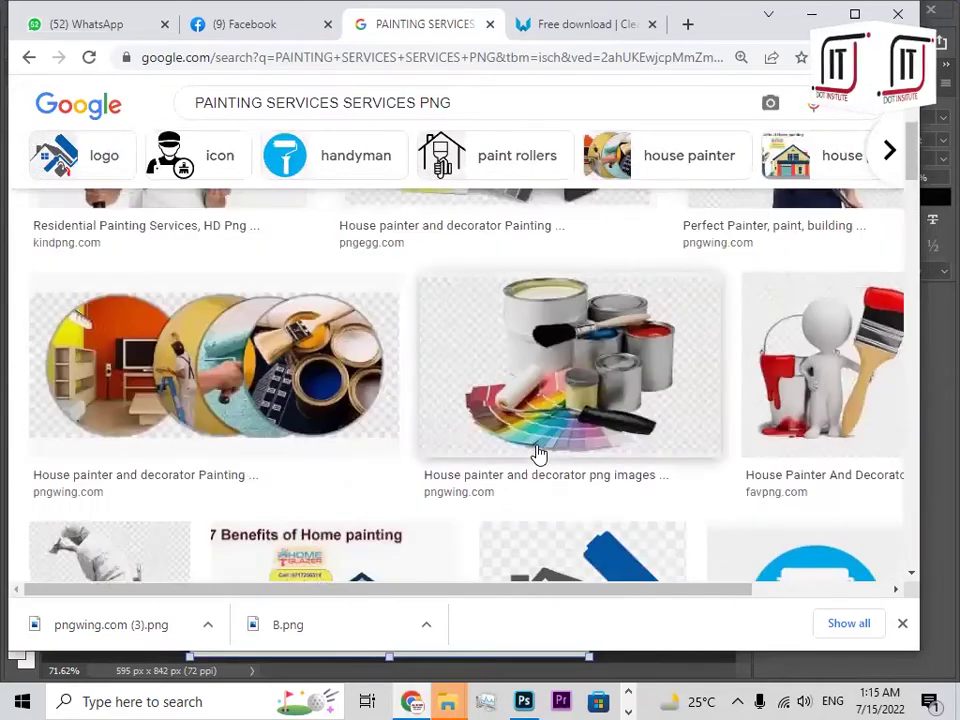
{"action": "scroll", "coordinate": [538, 455], "scroll_direction": "down", "scroll_amount": 10}
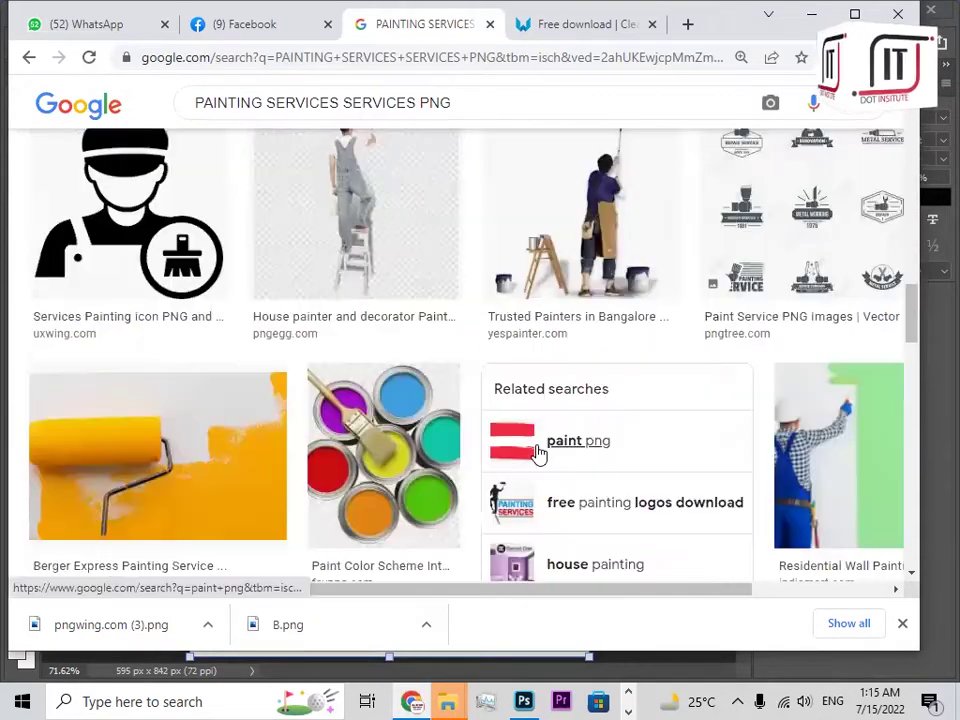
{"action": "scroll", "coordinate": [538, 455], "scroll_direction": "up", "scroll_amount": 4}
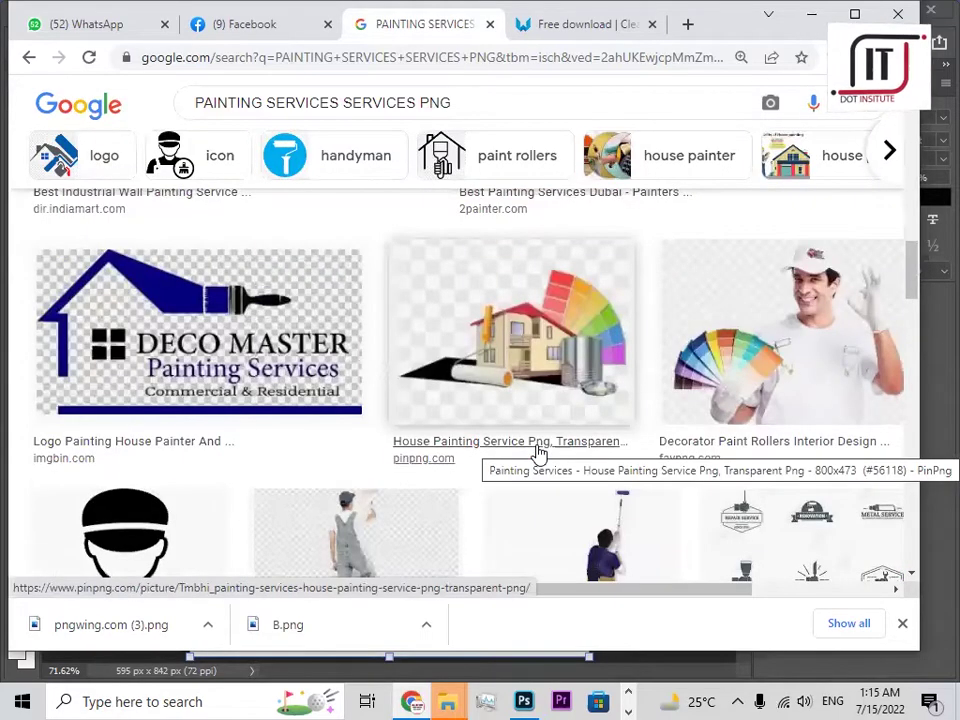
{"action": "scroll", "coordinate": [538, 455], "scroll_direction": "down", "scroll_amount": 10}
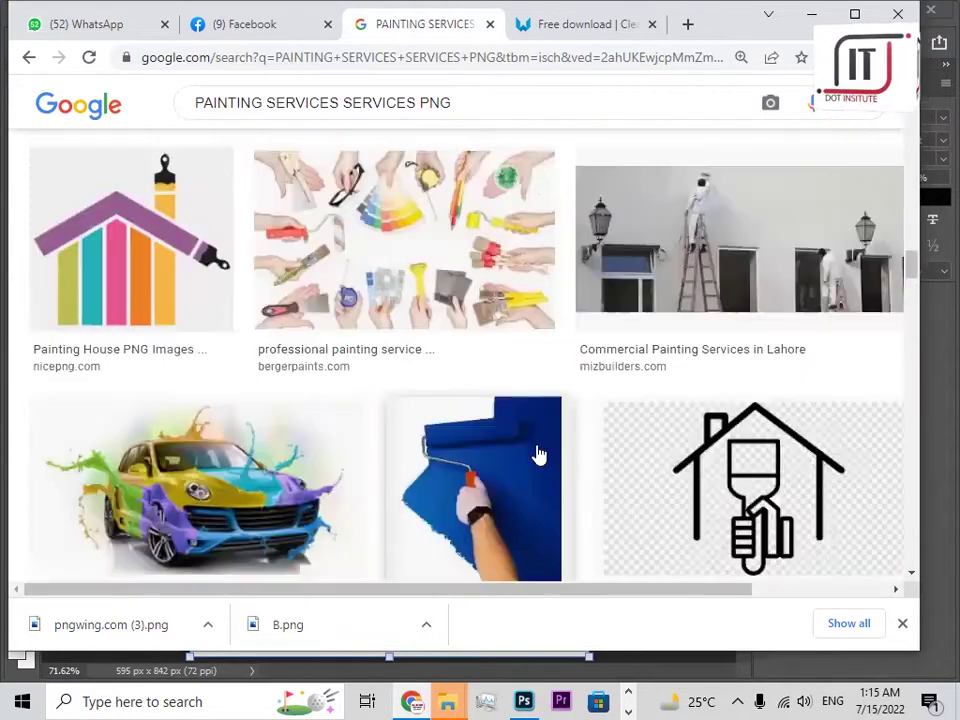
{"action": "scroll", "coordinate": [538, 455], "scroll_direction": "down", "scroll_amount": 3}
{"action": "scroll", "coordinate": [538, 455], "scroll_direction": "down", "scroll_amount": 2}
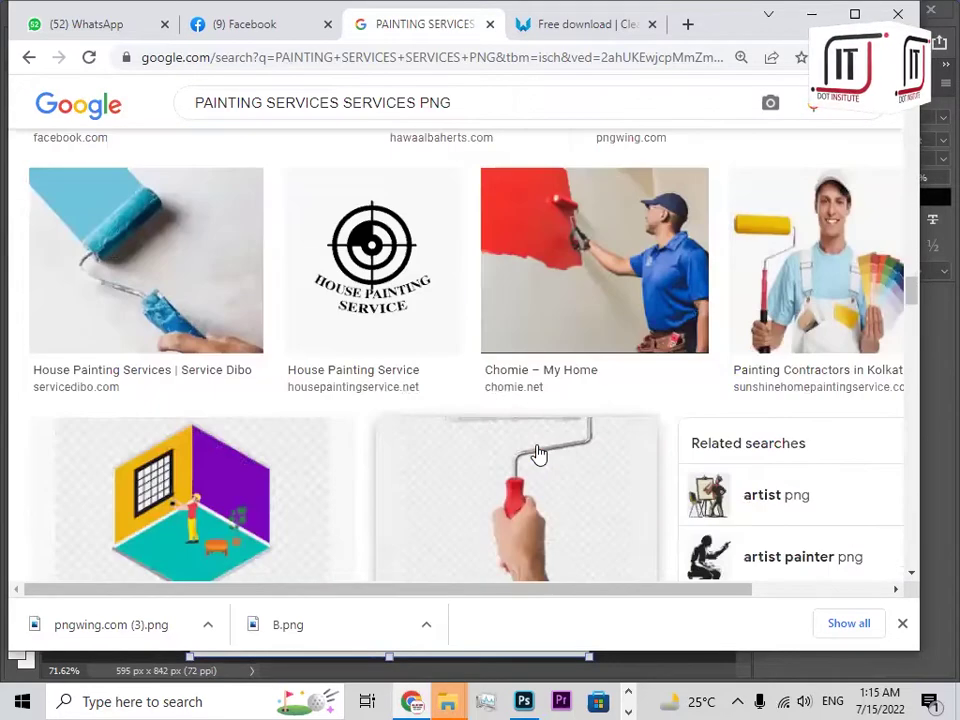
{"action": "scroll", "coordinate": [538, 455], "scroll_direction": "down", "scroll_amount": 1}
Preview the painter holding a yellow roller and colour swatches, and look through the picture's source website.
{"action": "left_click", "coordinate": [821, 225]}
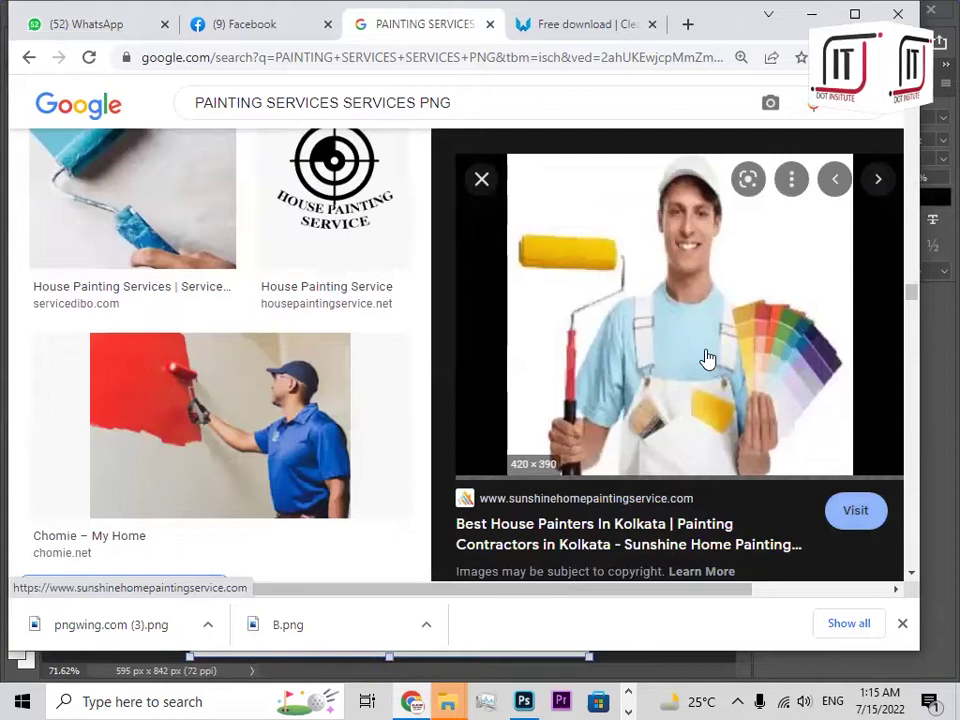
{"action": "left_click", "coordinate": [830, 510]}
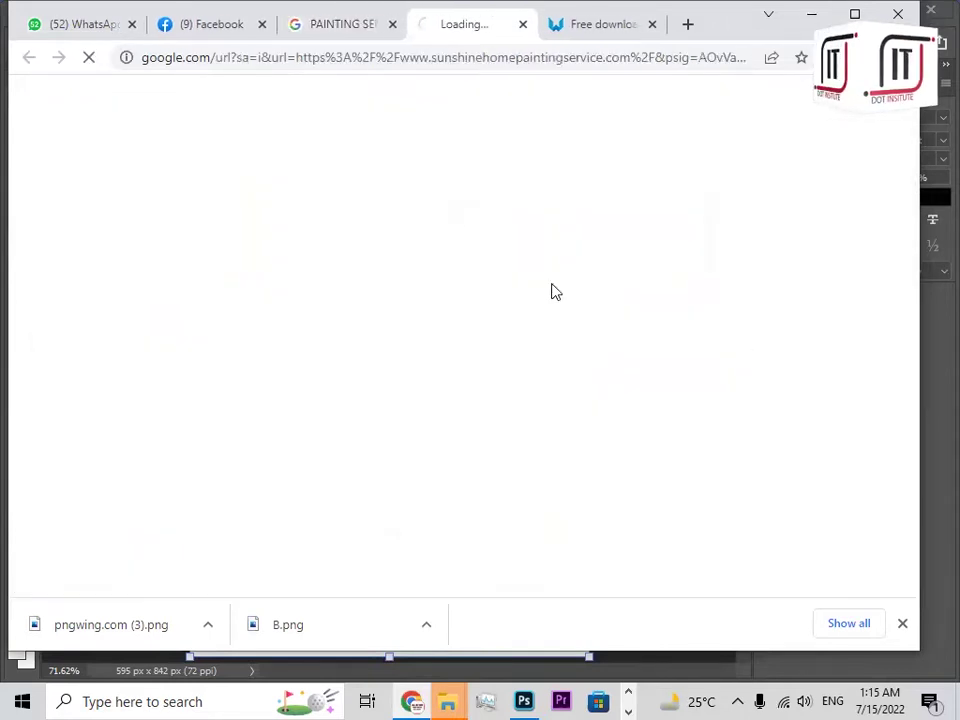
{"action": "left_click", "coordinate": [651, 24]}
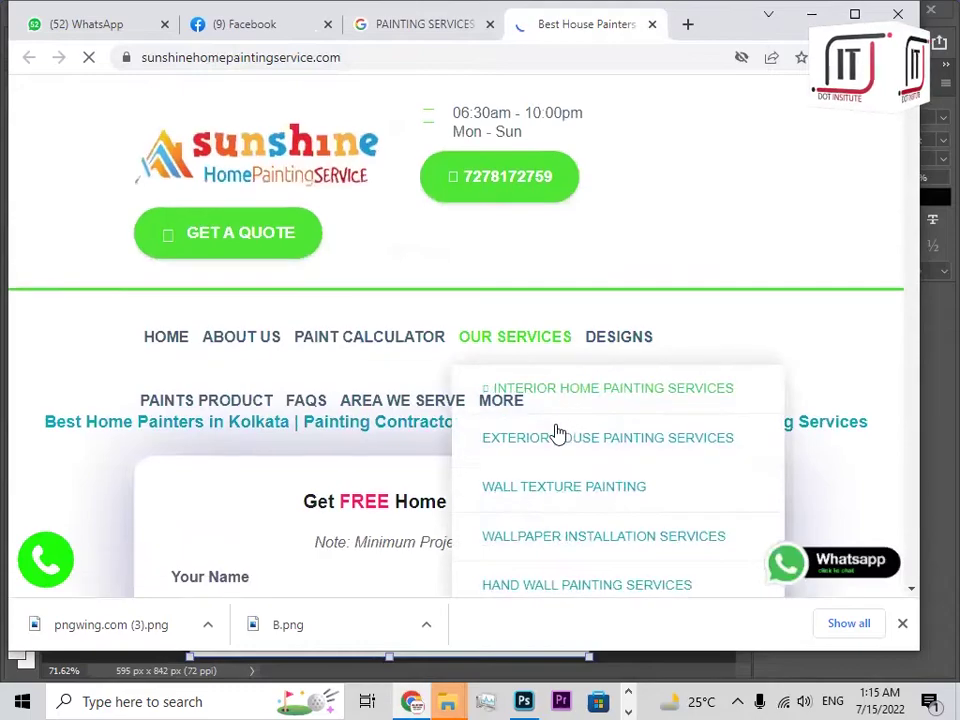
{"action": "scroll", "coordinate": [407, 429], "scroll_direction": "down", "scroll_amount": 5}
{"action": "scroll", "coordinate": [407, 427], "scroll_direction": "down", "scroll_amount": 10}
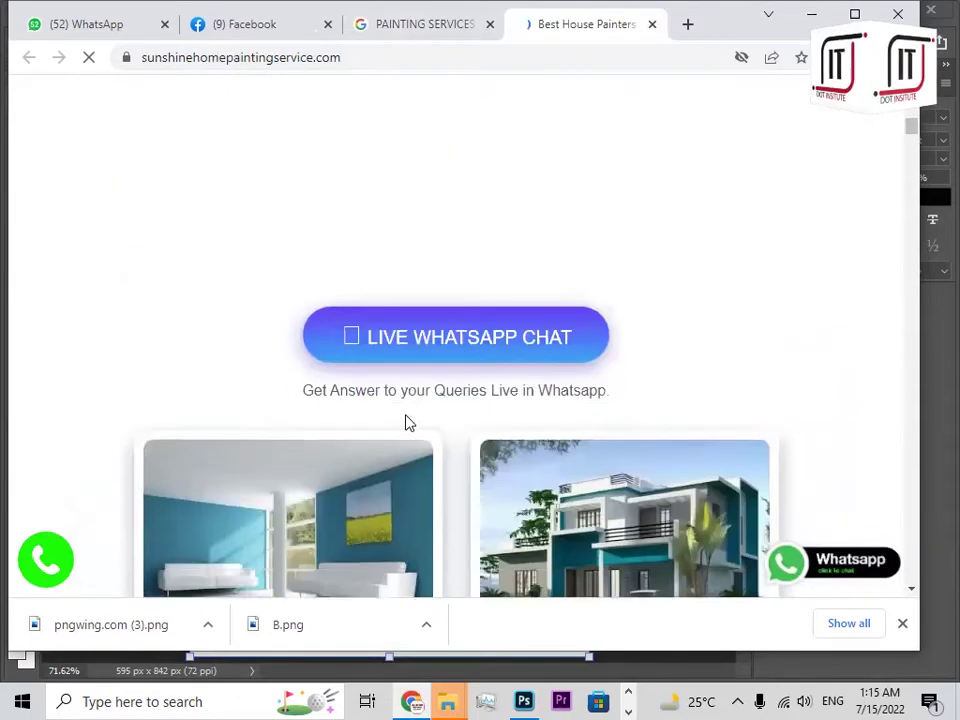
{"action": "scroll", "coordinate": [388, 461], "scroll_direction": "up", "scroll_amount": 12}
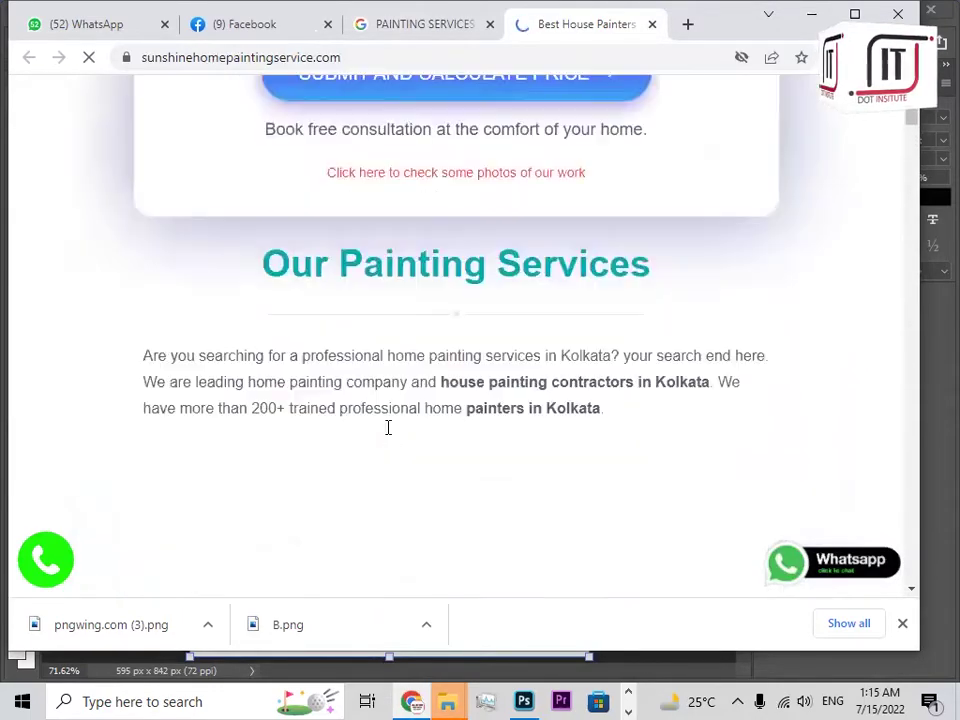
Return to the Google Images preview and save the painter picture to the Desktop as home-painting-in-kolkata in PNG format.
{"action": "left_click", "coordinate": [445, 22]}
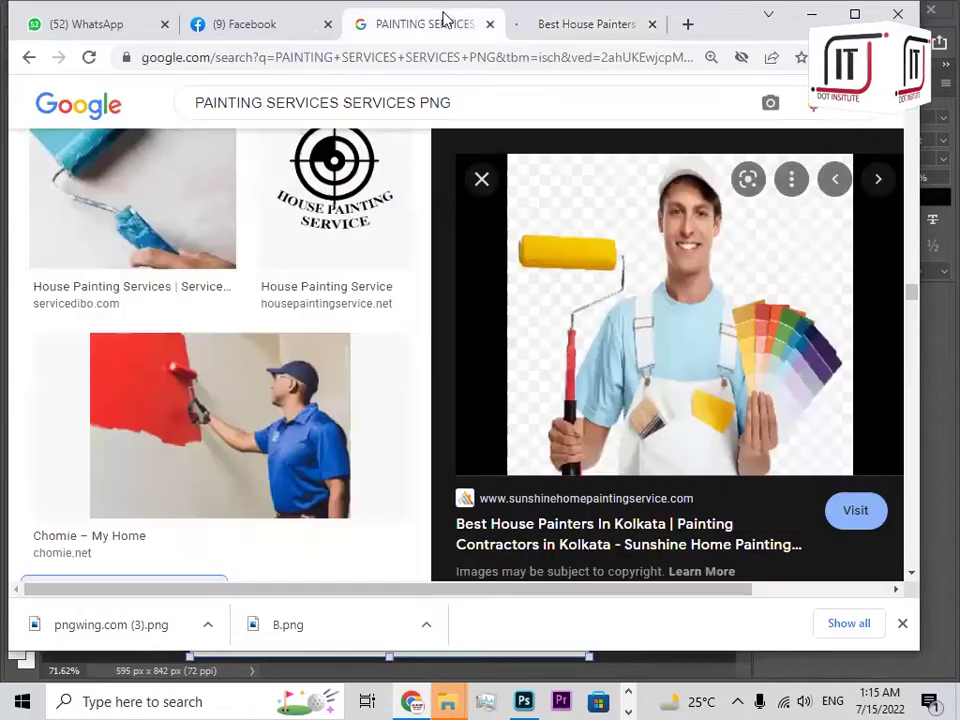
{"action": "left_click", "coordinate": [662, 370]}
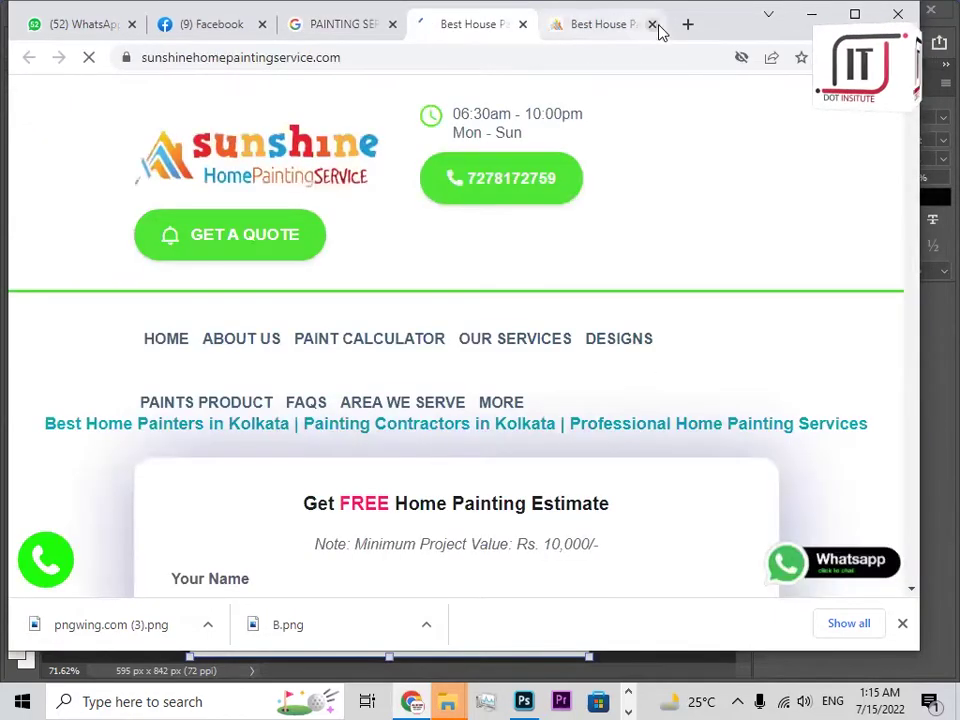
{"action": "left_click", "coordinate": [653, 25]}
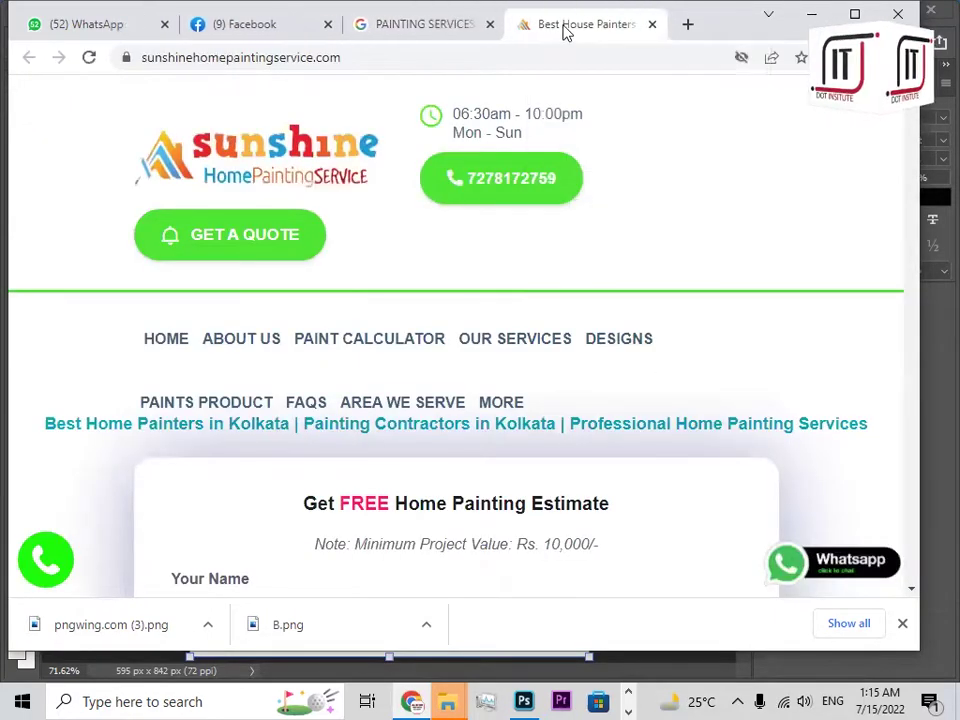
{"action": "left_click", "coordinate": [440, 26]}
{"action": "right_click", "coordinate": [700, 343]}
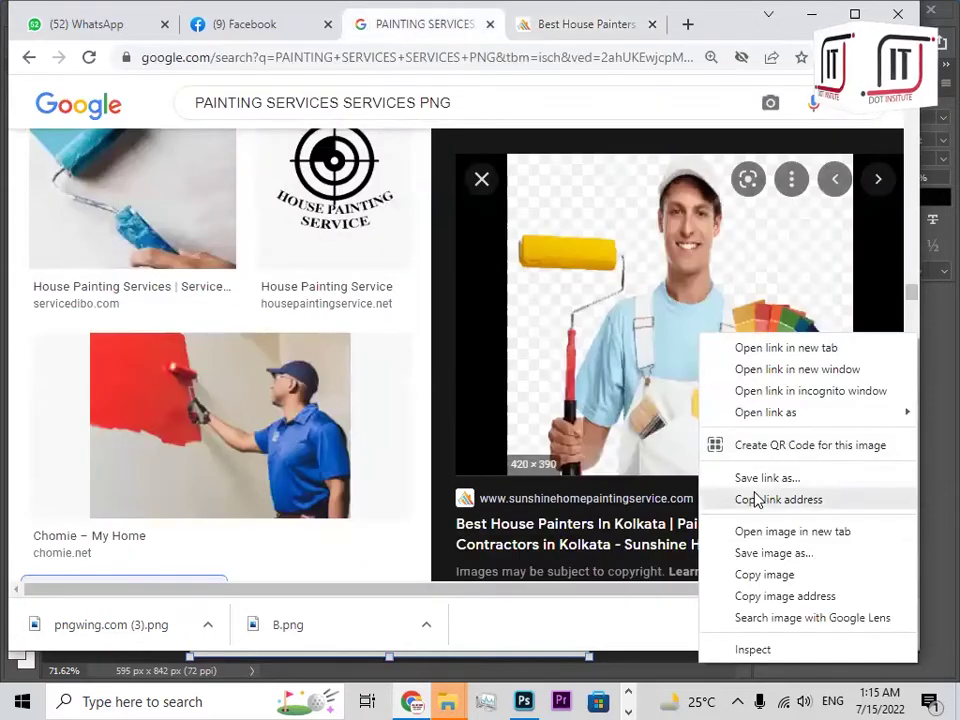
{"action": "left_click", "coordinate": [757, 553]}
{"action": "left_click", "coordinate": [775, 424]}
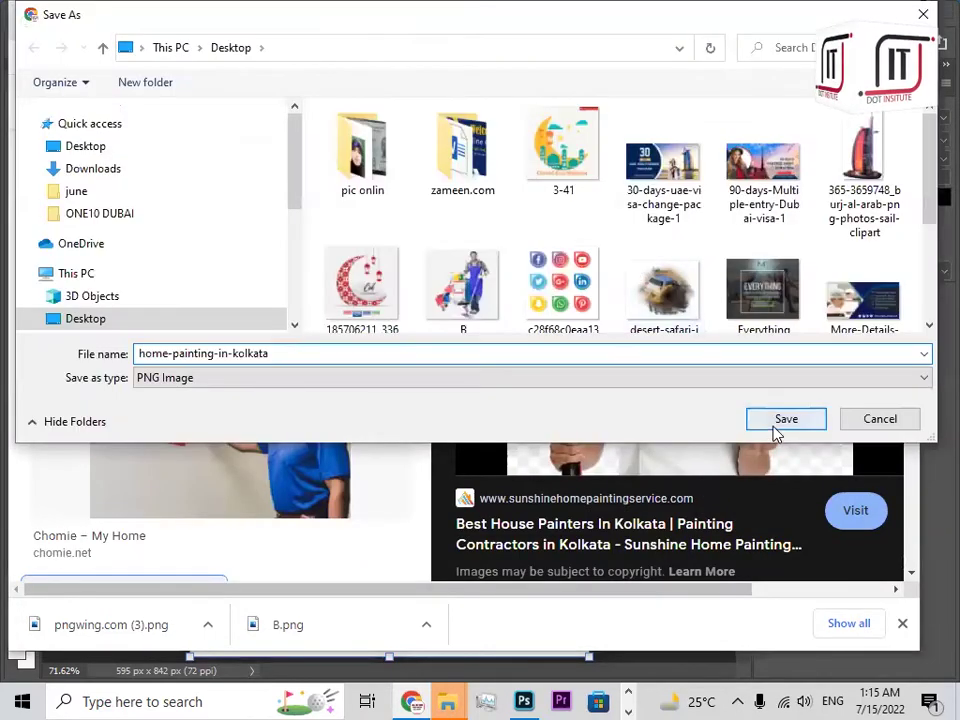
Open the downloaded home-painting-in-kolkata picture in Photoshop from its folder and close the pngwing.com (3).png document.
{"action": "scroll", "coordinate": [628, 428], "scroll_direction": "down", "scroll_amount": 4}
{"action": "scroll", "coordinate": [628, 428], "scroll_direction": "down", "scroll_amount": 2}
{"action": "scroll", "coordinate": [625, 430], "scroll_direction": "down", "scroll_amount": 5}
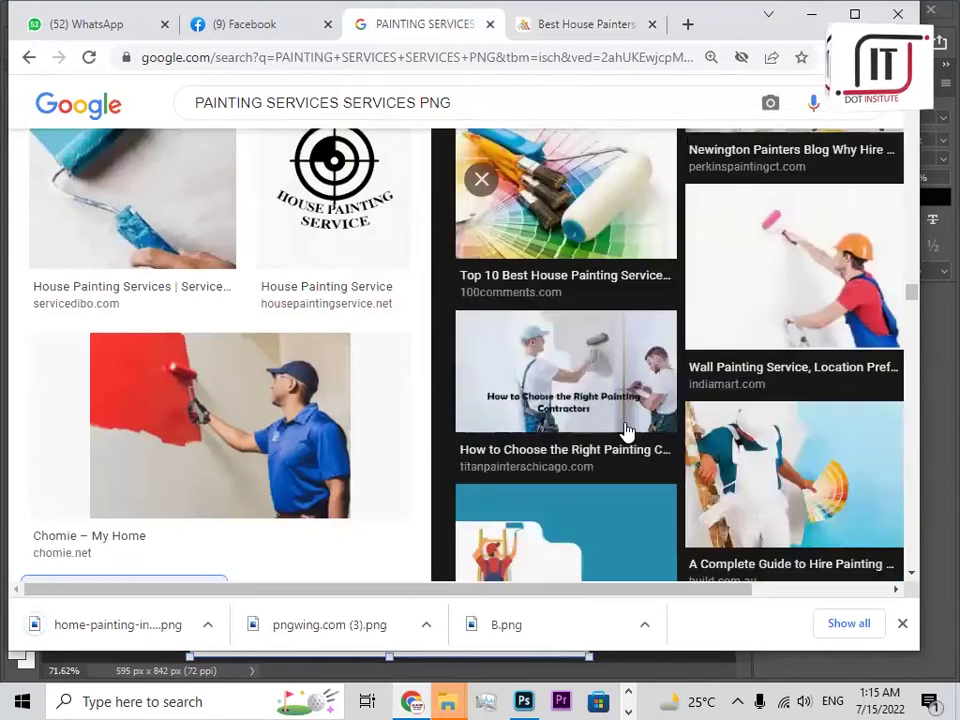
{"action": "scroll", "coordinate": [625, 430], "scroll_direction": "down", "scroll_amount": 5}
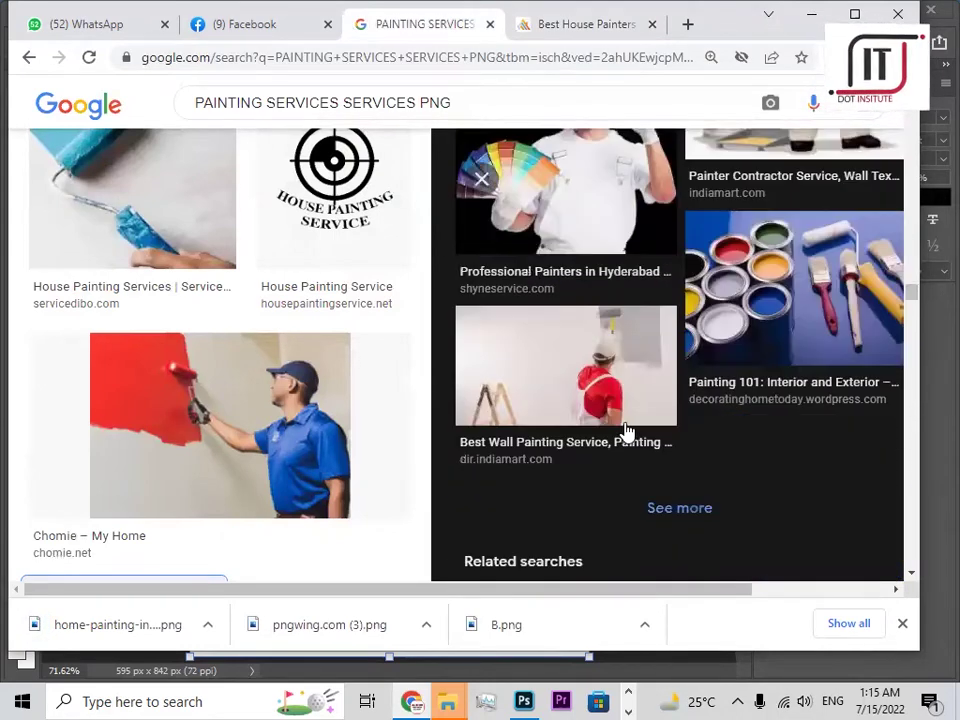
{"action": "scroll", "coordinate": [625, 430], "scroll_direction": "up", "scroll_amount": 2}
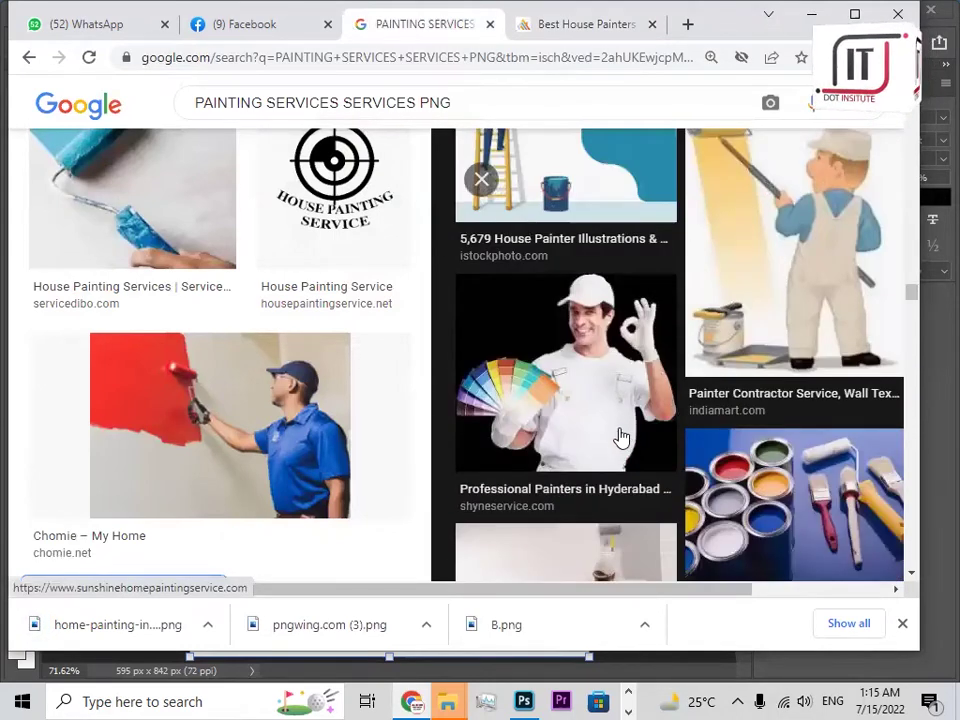
{"action": "left_click", "coordinate": [208, 624]}
{"action": "left_click", "coordinate": [214, 579]}
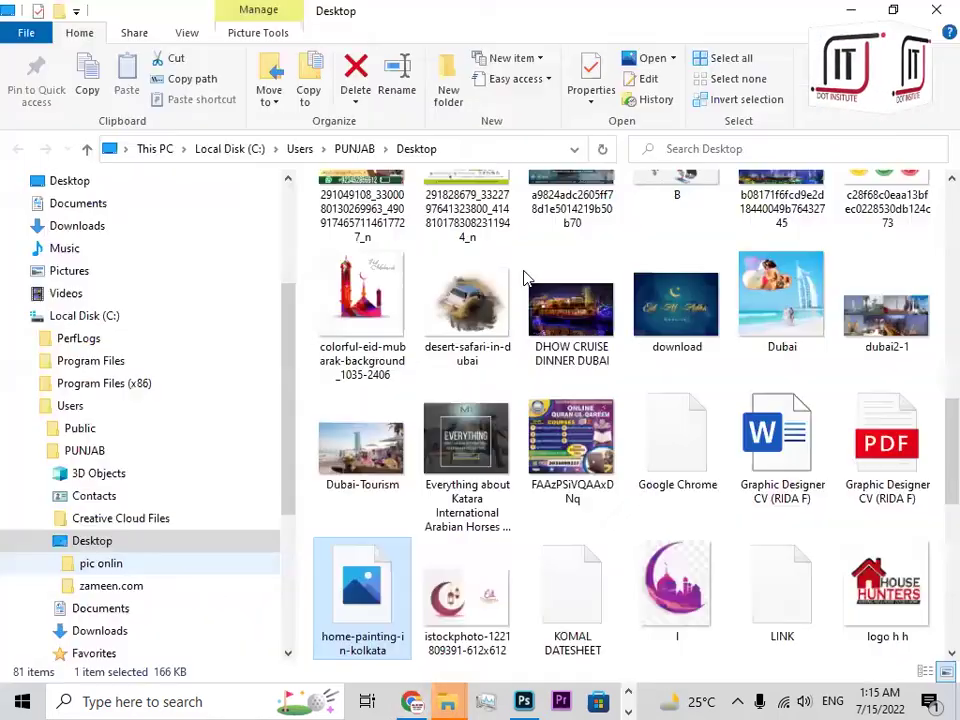
{"action": "right_click", "coordinate": [378, 571]}
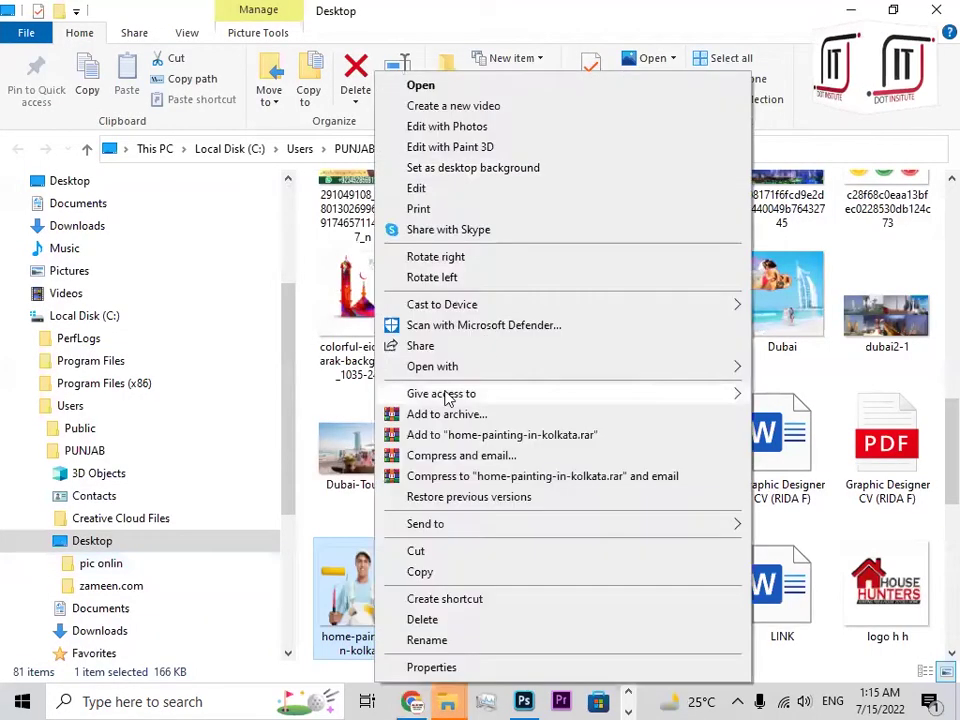
{"action": "mouse_move", "coordinate": [555, 369]}
{"action": "left_click", "coordinate": [211, 389]}
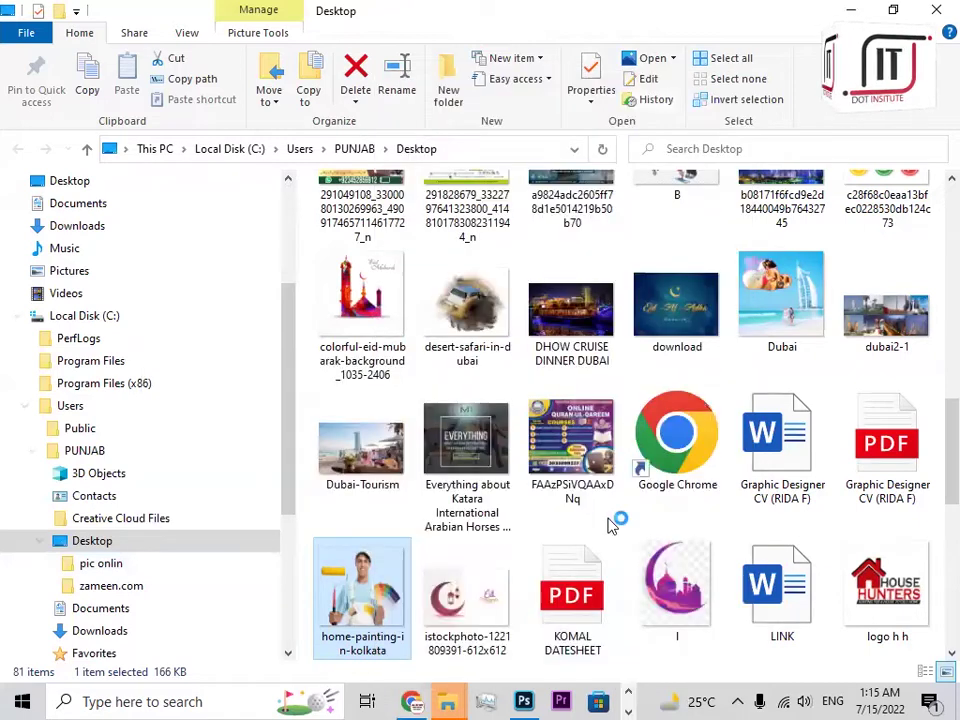
{"action": "left_click", "coordinate": [524, 702]}
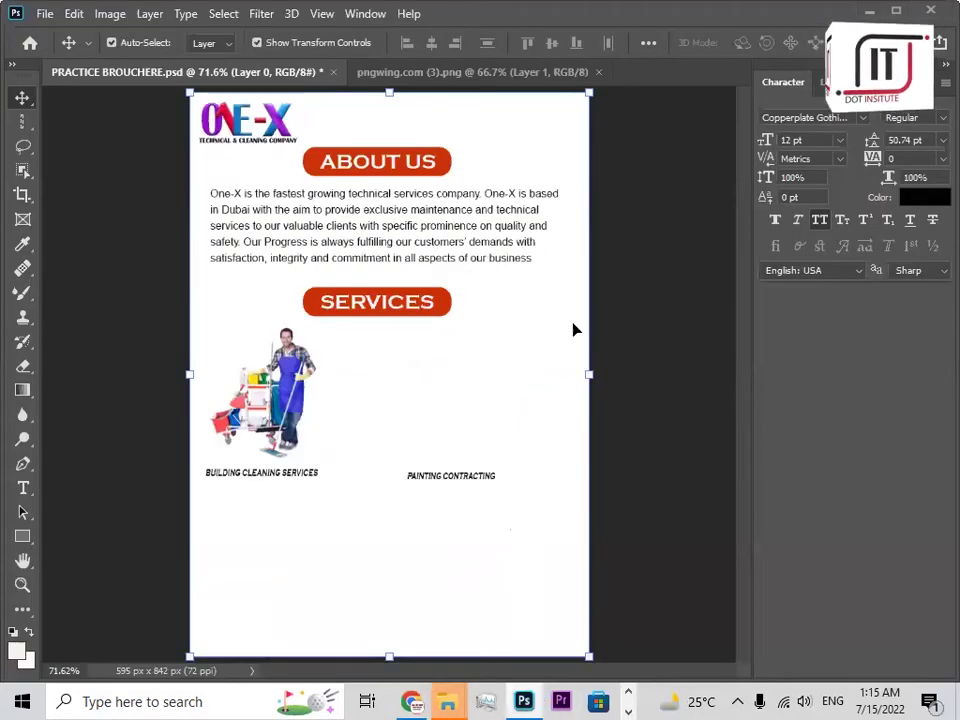
{"action": "left_click", "coordinate": [598, 72]}
Copy the painter into PRACTICE BROUCHERE.psd, scaled down beside the cleaner under SERVICES, and move the PAINTING CONTRACTING caption directly beneath it.
{"action": "mouse_move", "coordinate": [418, 430]}
{"action": "left_mouse_down"}
{"action": "mouse_move", "coordinate": [525, 381]}
{"action": "mouse_move", "coordinate": [250, 330]}
{"action": "mouse_move", "coordinate": [180, 78]}
{"action": "mouse_move", "coordinate": [420, 390]}
{"action": "mouse_move", "coordinate": [416, 381]}
{"action": "left_mouse_up"}
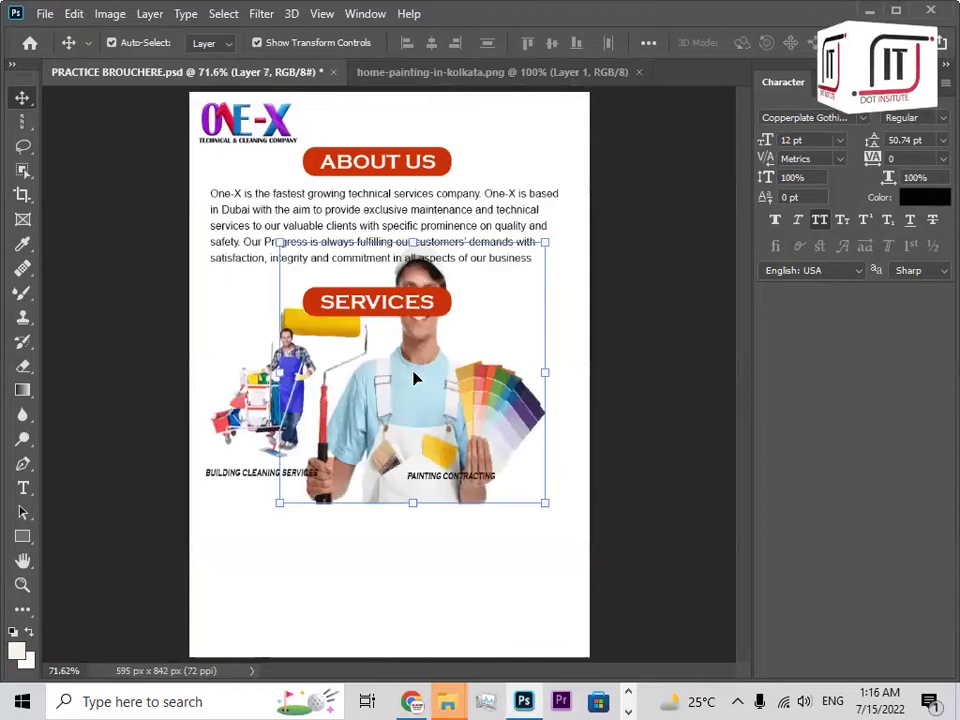
{"action": "left_click_drag", "start_coordinate": [280, 243], "coordinate": [396, 357]}
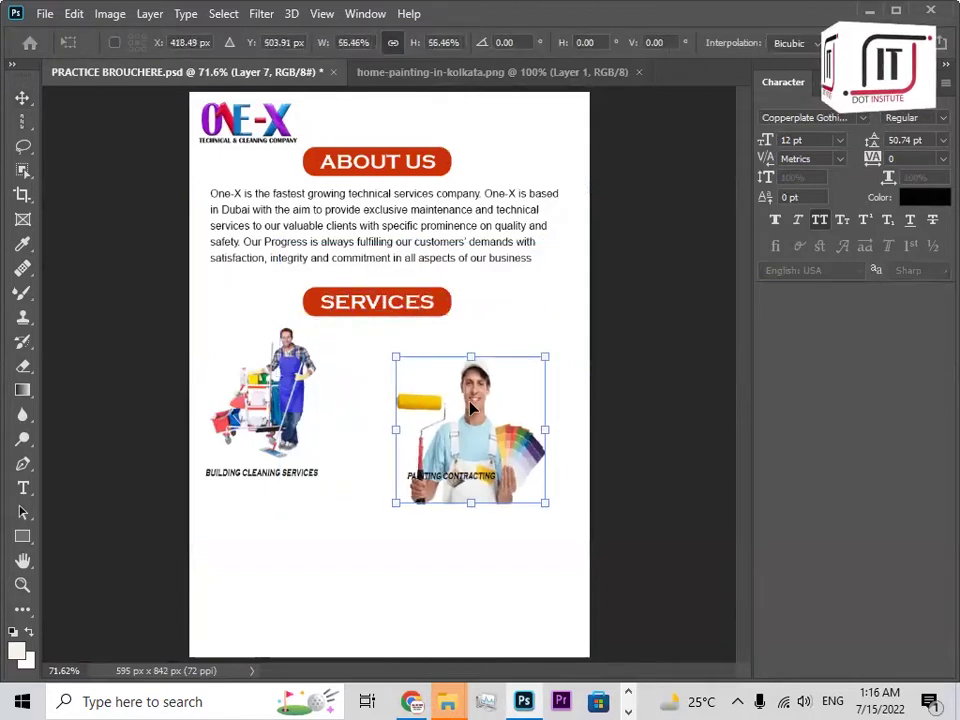
{"action": "left_click_drag", "start_coordinate": [478, 424], "coordinate": [458, 388]}
{"action": "left_click_drag", "start_coordinate": [524, 322], "coordinate": [494, 352]}
{"action": "key", "text": "Return"}
{"action": "mouse_move", "coordinate": [454, 422]}
{"action": "left_mouse_down"}
{"action": "mouse_move", "coordinate": [408, 405]}
{"action": "mouse_move", "coordinate": [406, 392]}
{"action": "left_mouse_up"}
{"action": "left_click_drag", "start_coordinate": [436, 476], "coordinate": [376, 455]}
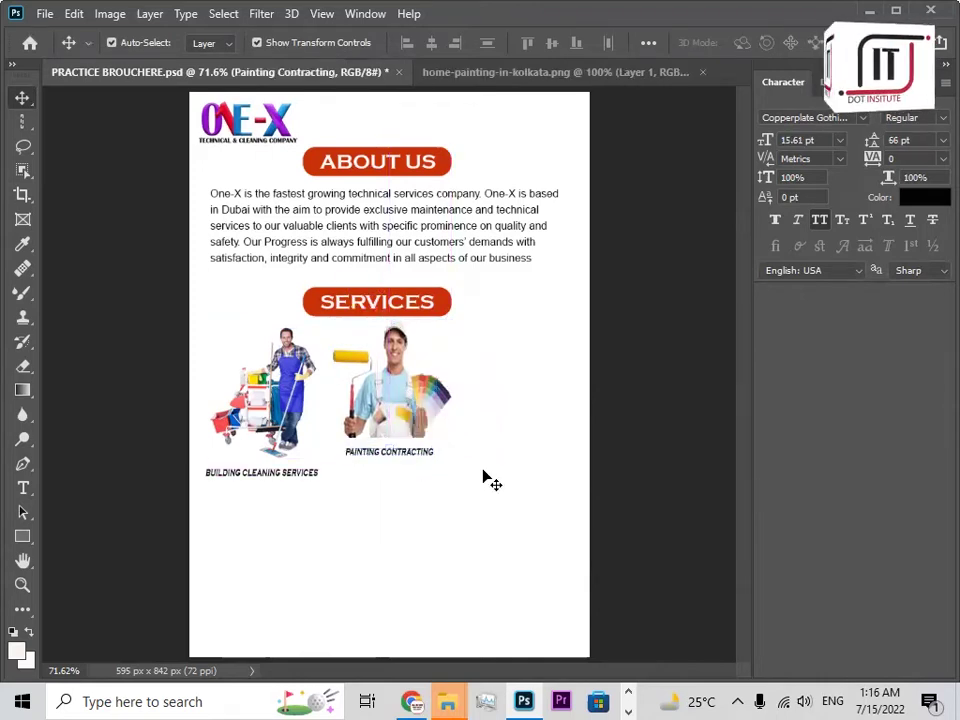
{"action": "left_click", "coordinate": [485, 480]}
Duplicate the BUILDING CLEANING SERVICES caption straight across to the empty space beyond the painter and save the brochure.
{"action": "left_click", "coordinate": [294, 476]}
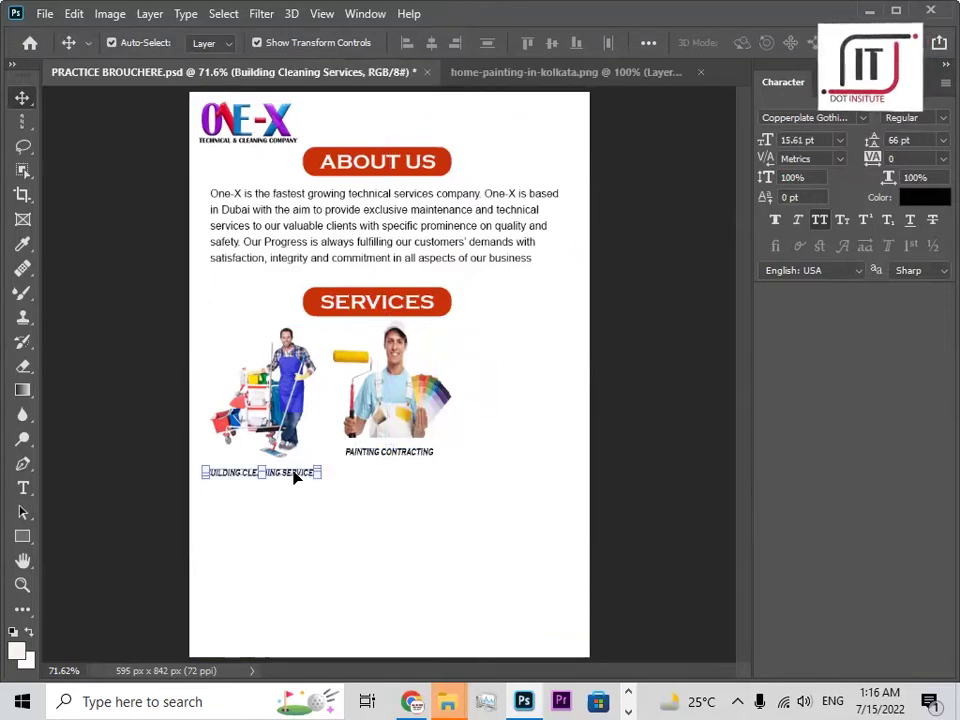
{"action": "left_click_drag", "start_coordinate": [294, 476], "coordinate": [538, 476]}
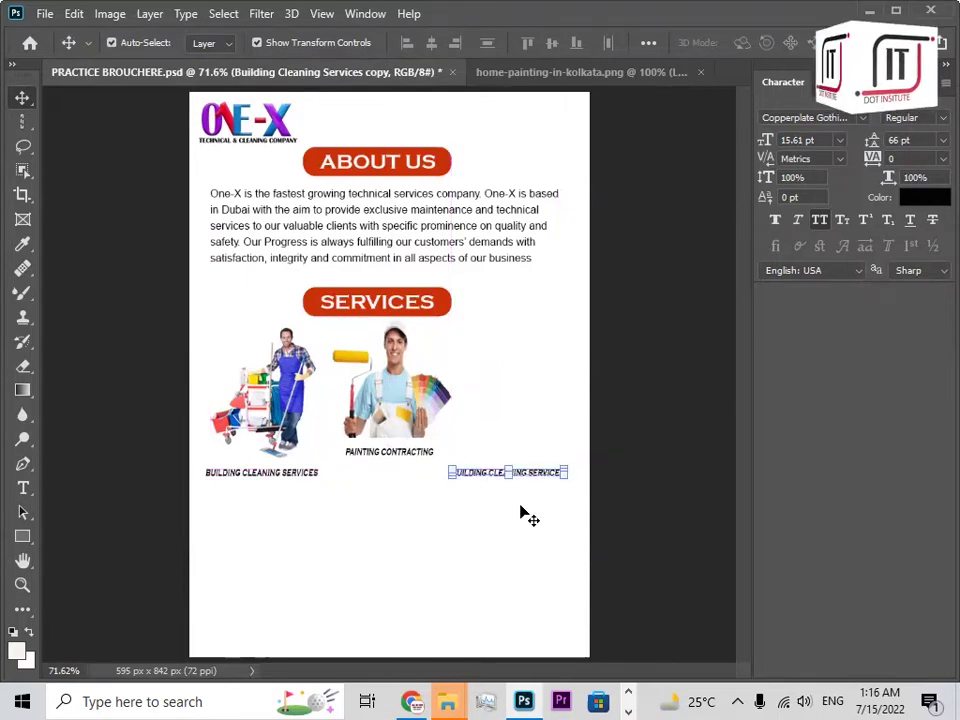
{"action": "left_click", "coordinate": [521, 512]}
{"action": "key", "text": "ctrl+s"}
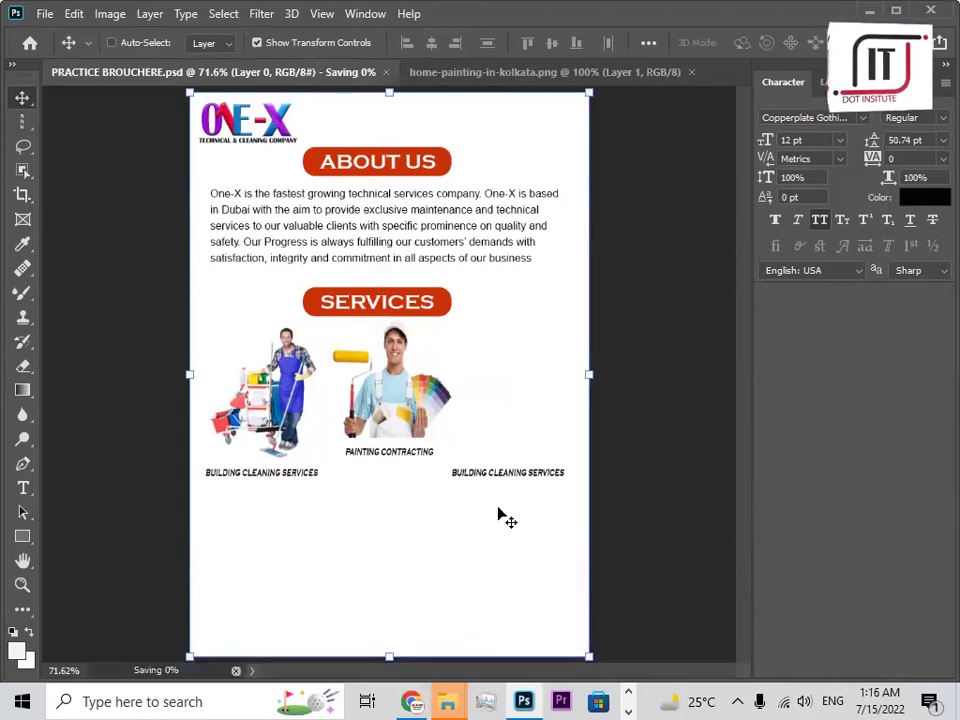
Switch to the ONE X PROFILE F WORD document in Word and copy the "Plumbing & Sanitary Installation" item from Our Expertises.
{"action": "left_click", "coordinate": [631, 693]}
{"action": "left_click", "coordinate": [592, 701]}
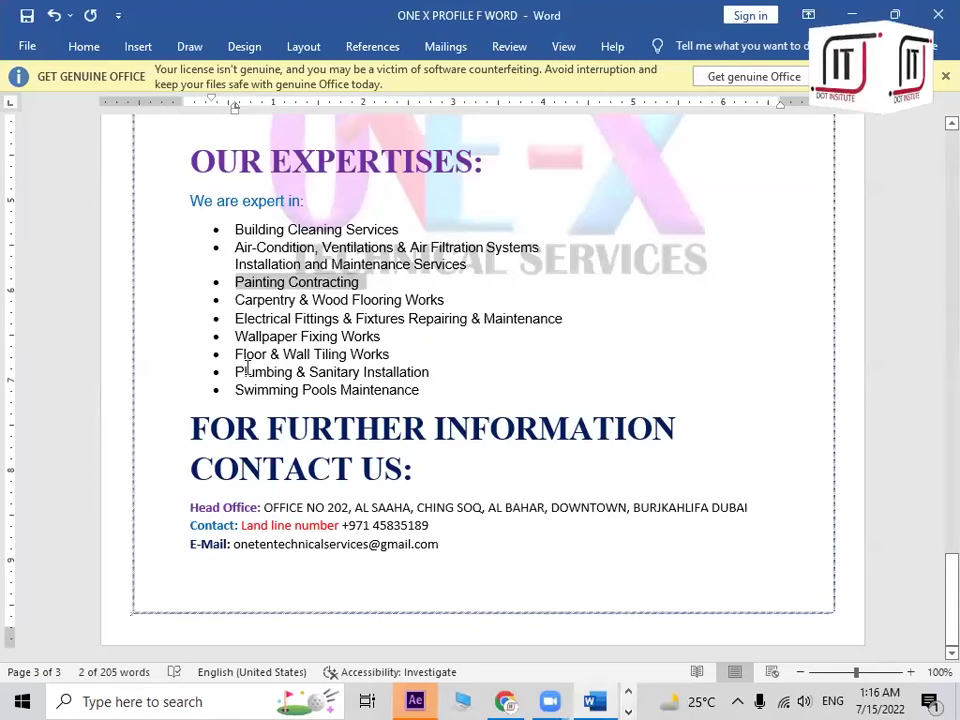
{"action": "left_click_drag", "start_coordinate": [237, 372], "coordinate": [428, 372]}
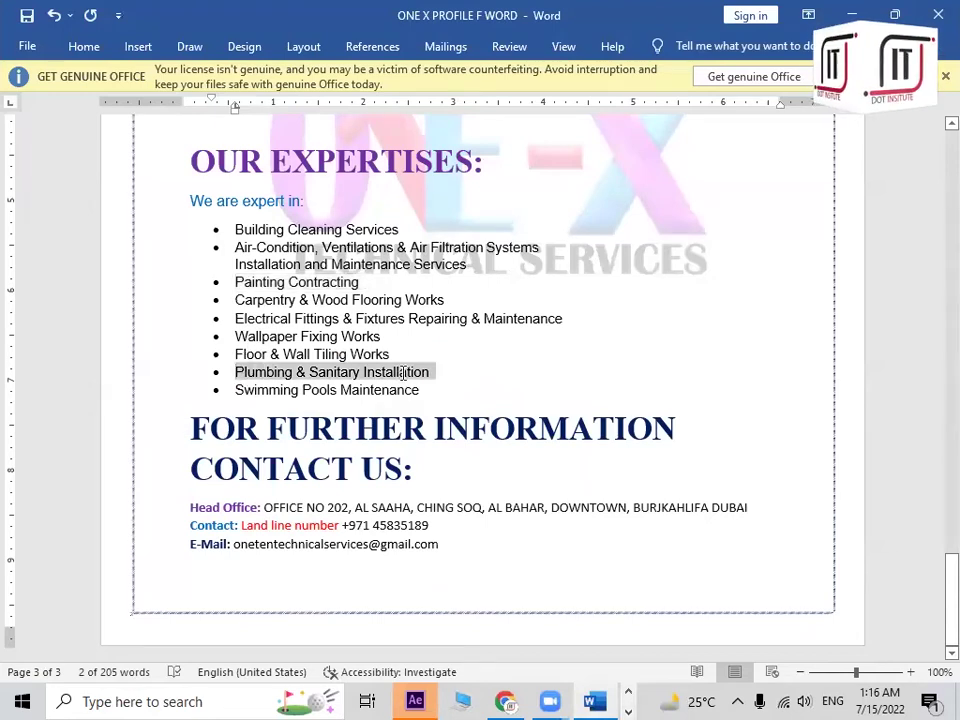
{"action": "right_click", "coordinate": [398, 382]}
{"action": "left_click", "coordinate": [440, 362]}
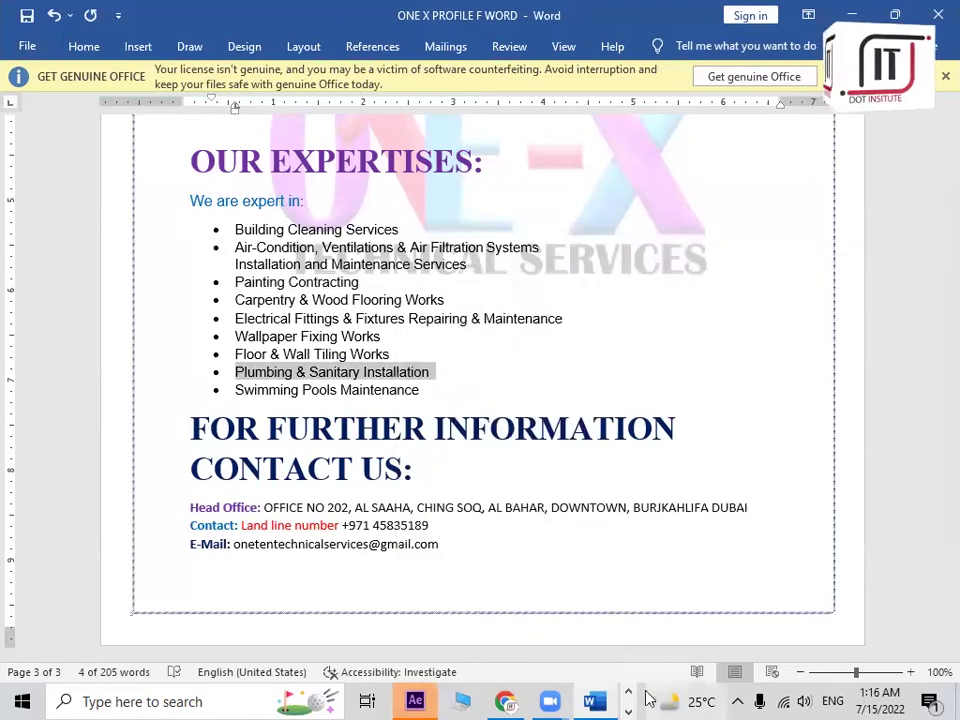
Return to Photoshop and replace the duplicated BUILDING CLEANING SERVICES caption's text with the copied PLUMBING & SANITARY INSTALLATION.
{"action": "left_click", "coordinate": [631, 697]}
{"action": "left_click", "coordinate": [523, 701]}
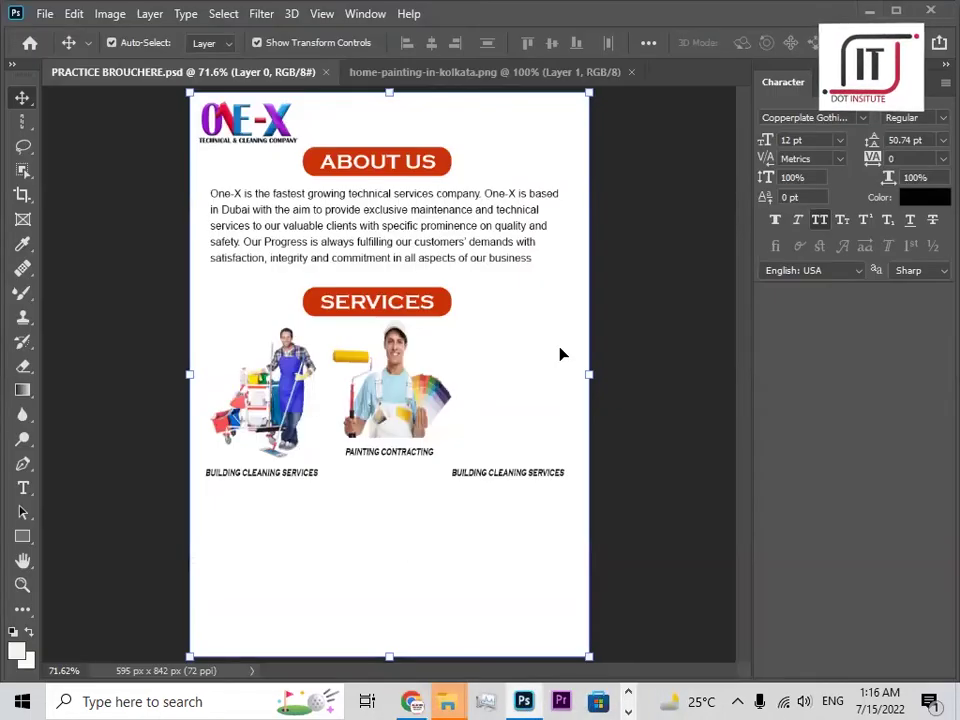
{"action": "left_click", "coordinate": [26, 488]}
{"action": "left_click_drag", "start_coordinate": [453, 474], "coordinate": [566, 474]}
{"action": "left_click", "coordinate": [455, 472]}
{"action": "left_click_drag", "start_coordinate": [455, 472], "coordinate": [568, 472]}
{"action": "key", "text": "ctrl+v"}
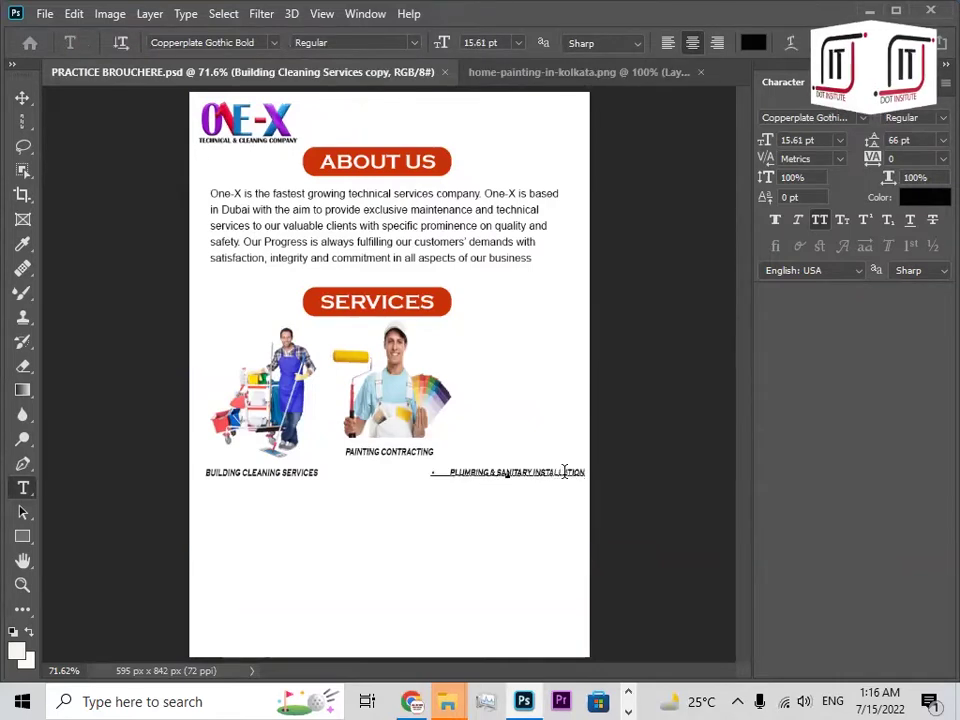
Remove the bullet and gap before PLUMBING & SANITARY INSTALLATION, finish the text edit and save the brochure.
{"action": "left_click", "coordinate": [448, 470]}
{"action": "key", "text": "BackSpace"}
{"action": "key", "text": "BackSpace"}
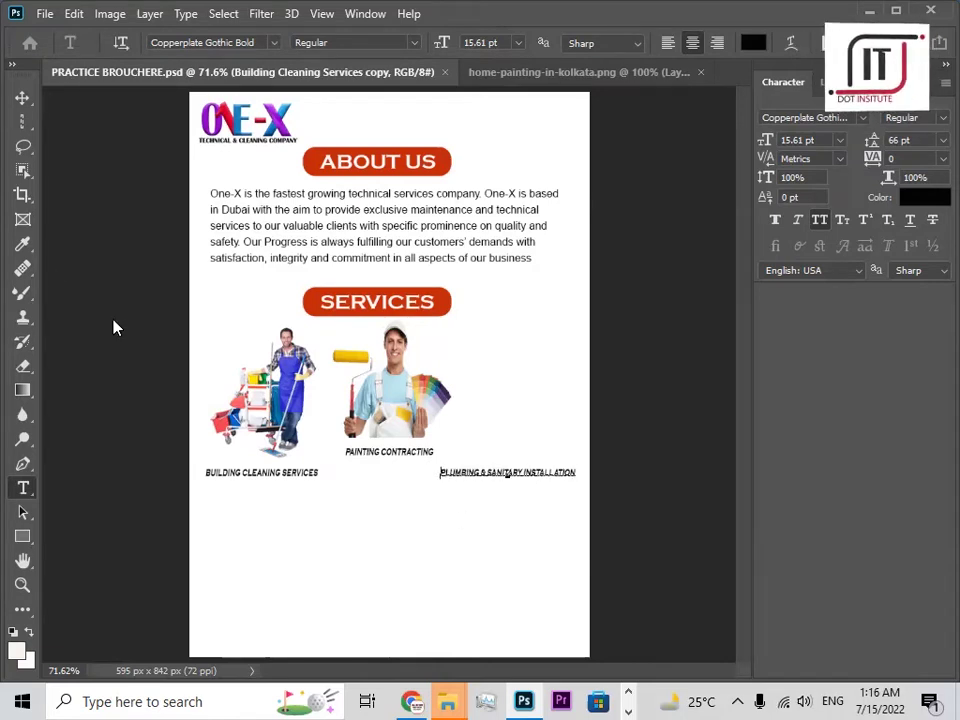
{"action": "left_click", "coordinate": [22, 97]}
{"action": "left_click", "coordinate": [486, 557]}
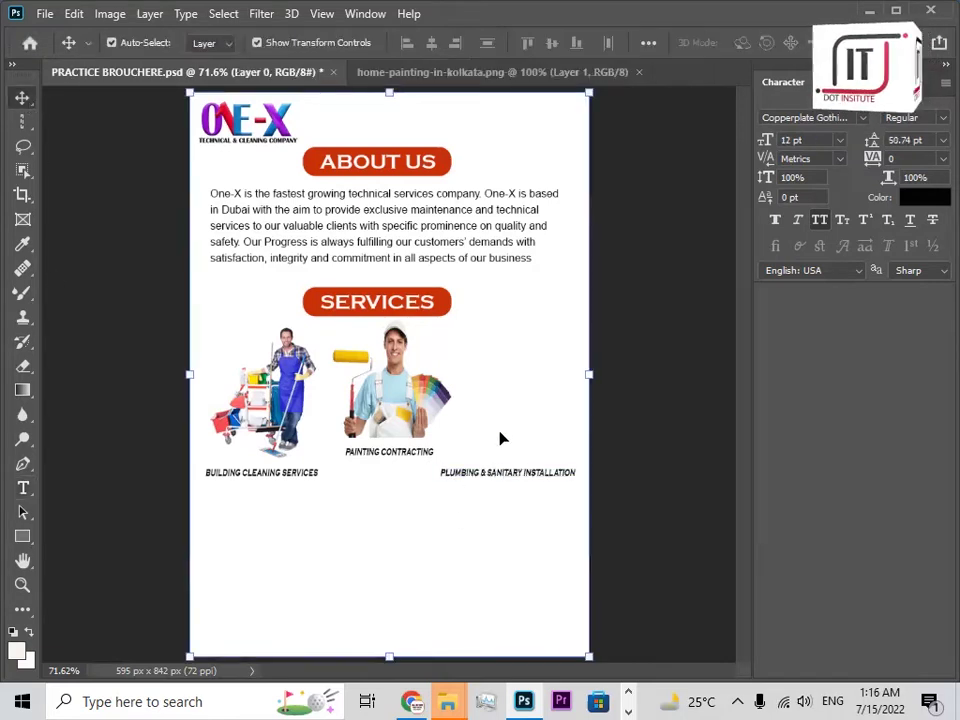
{"action": "key", "text": "ctrl+s"}
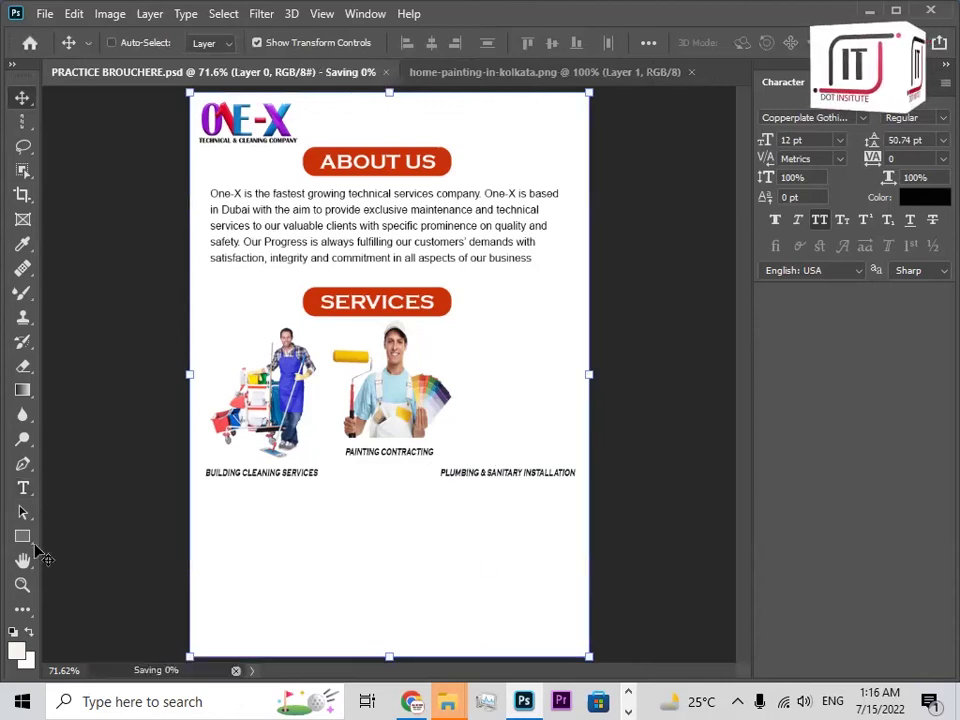
Switch from Photoshop to Chrome.
{"action": "left_click", "coordinate": [23, 488]}
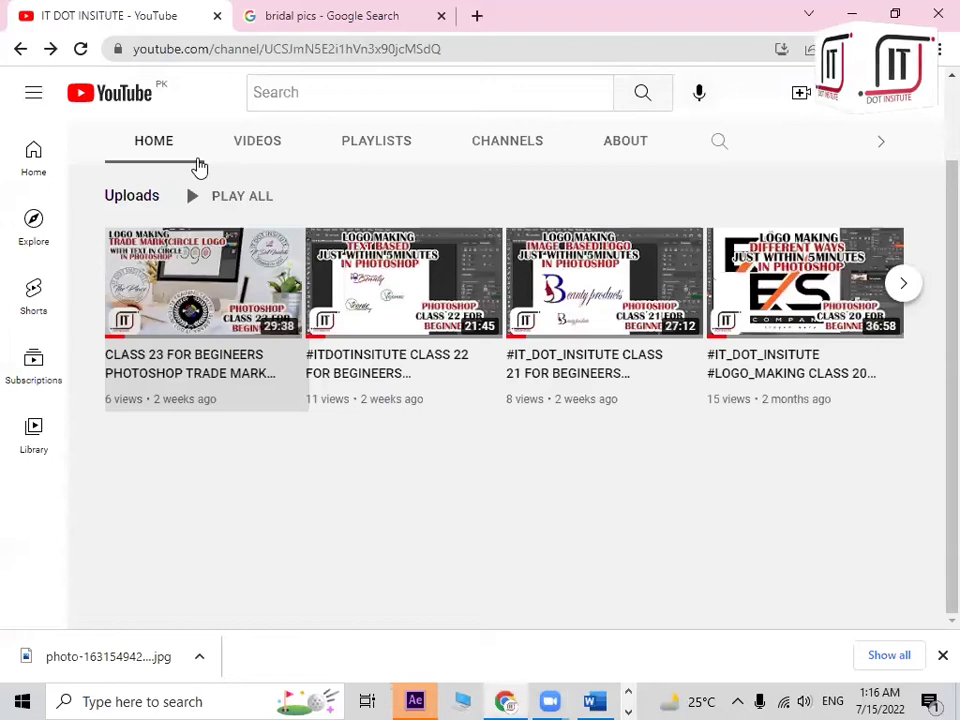
{"action": "left_click", "coordinate": [628, 690]}
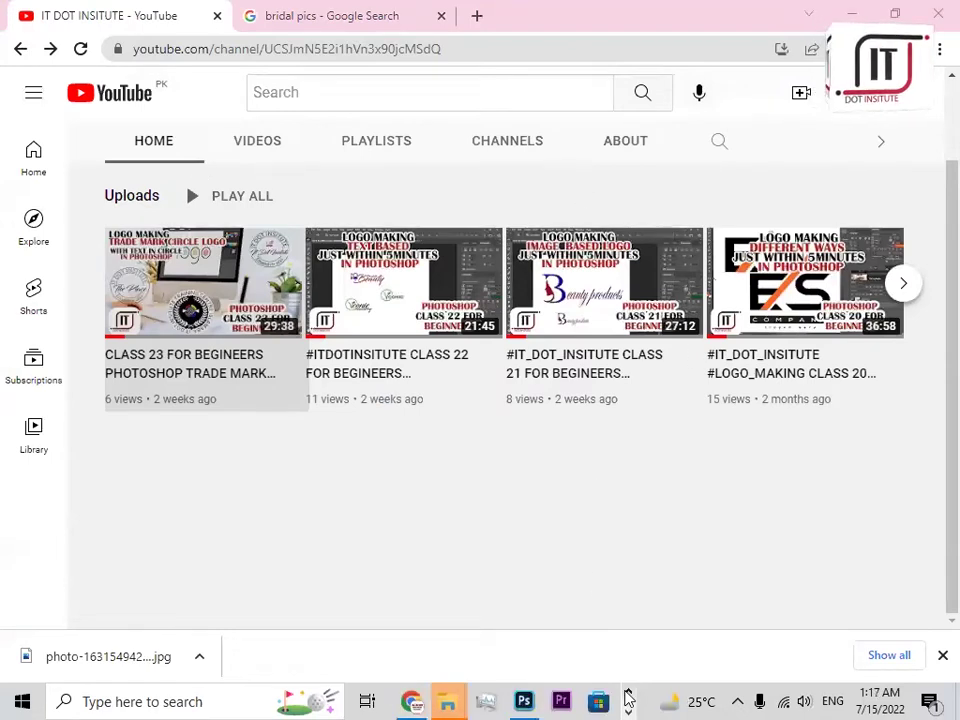
{"action": "left_click", "coordinate": [628, 711]}
{"action": "left_click", "coordinate": [628, 690]}
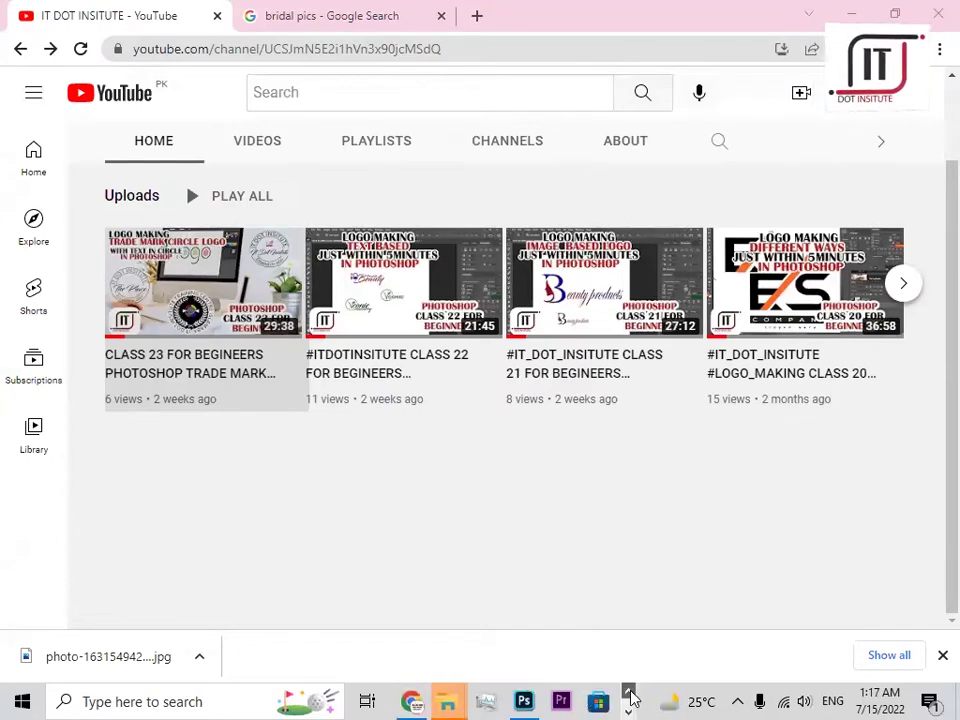
In the other Chrome window, search Google Images for "PLUMING SERVICES SERVICES PNG" in place of the painting query.
{"action": "left_click", "coordinate": [447, 700]}
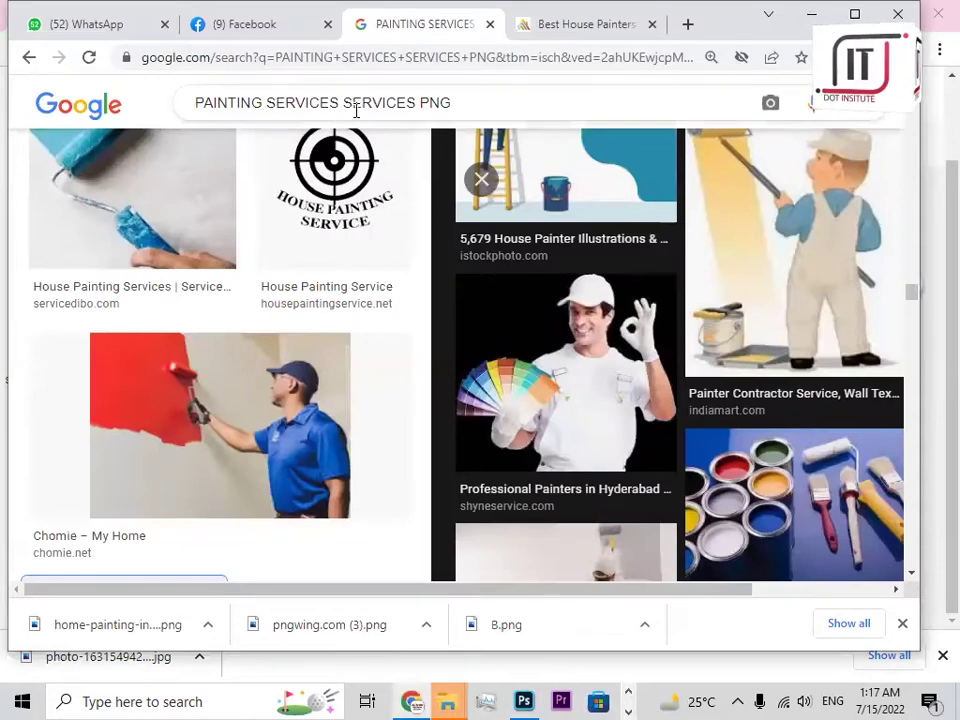
{"action": "double_click", "coordinate": [241, 104]}
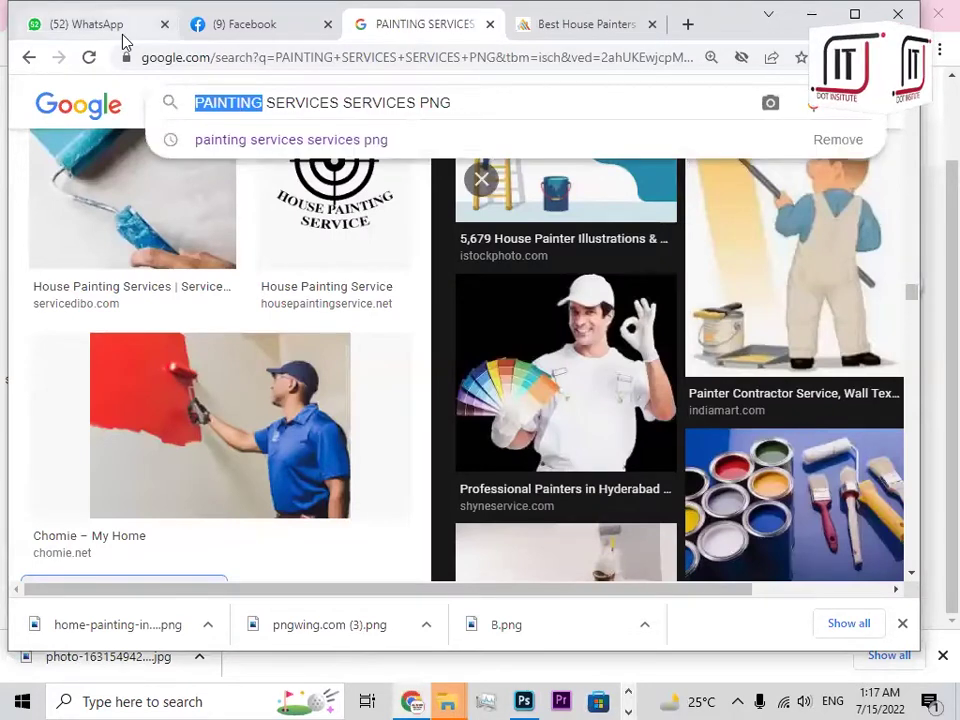
{"action": "key", "text": "BackSpace"}
{"action": "type", "text": "PLUMING"}
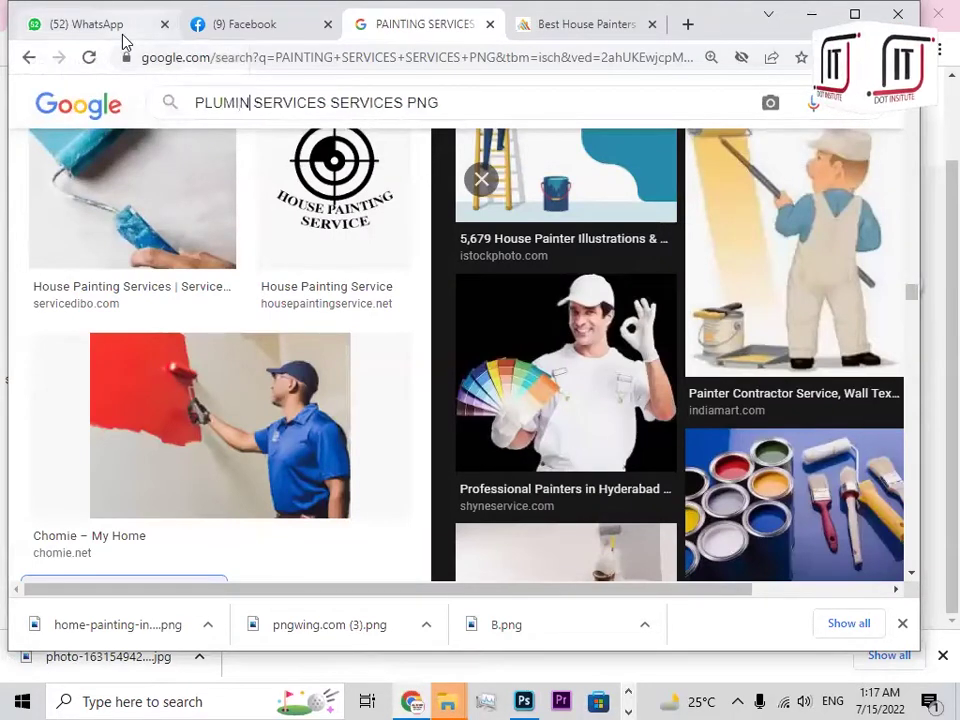
{"action": "key", "text": "Return"}
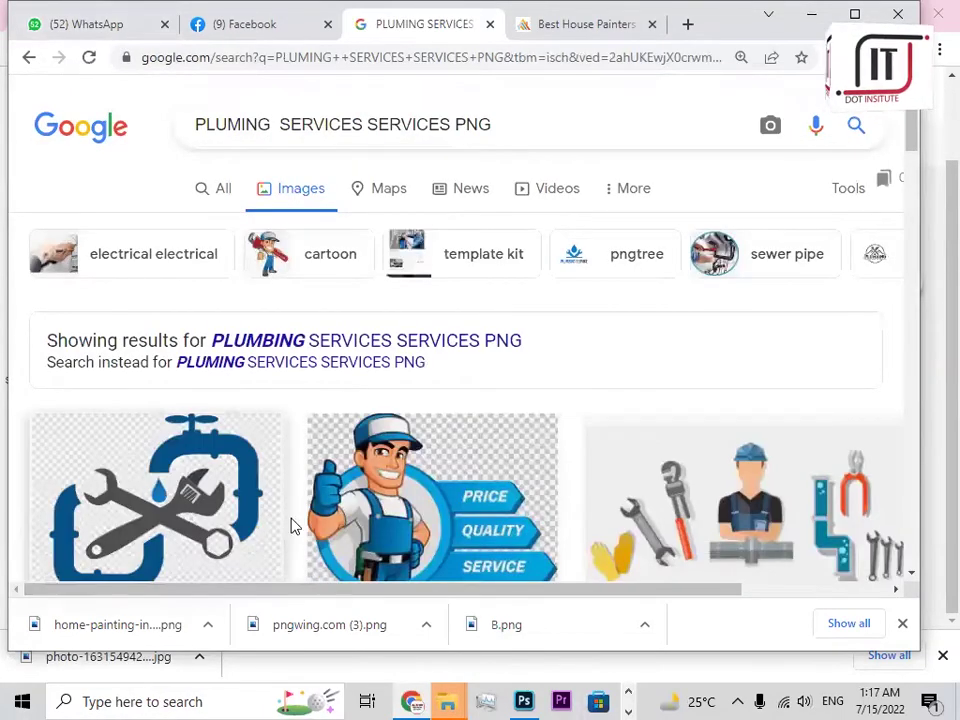
Browse the plumbing image results and preview the PNGWing plumber in the orange helmet holding a wrench and toolbox.
{"action": "scroll", "coordinate": [300, 520], "scroll_direction": "down", "scroll_amount": 5}
{"action": "scroll", "coordinate": [306, 519], "scroll_direction": "down", "scroll_amount": 5}
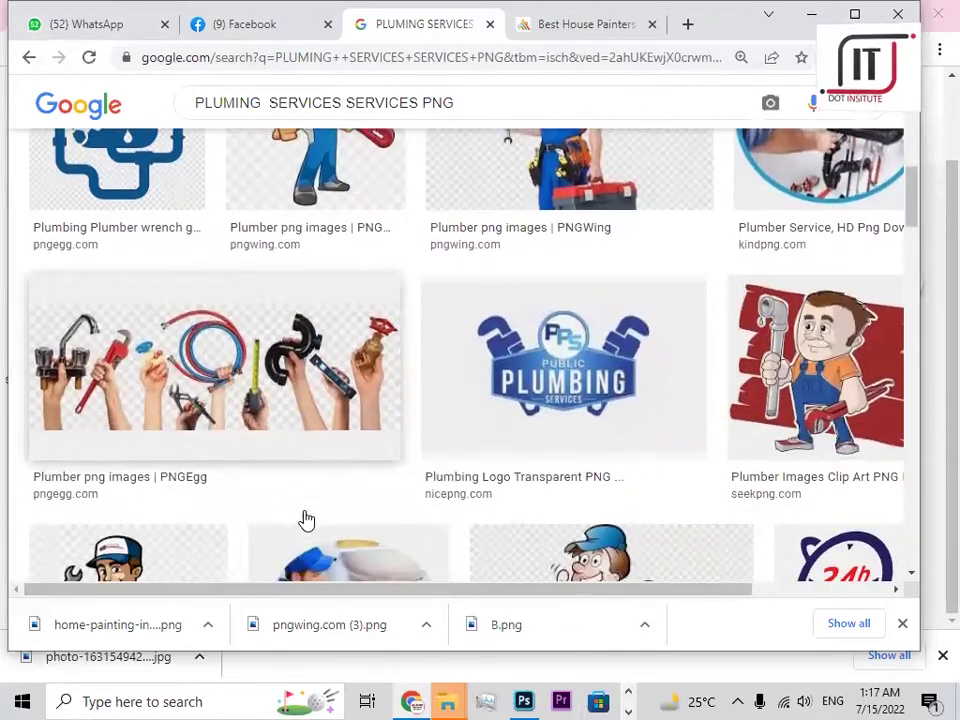
{"action": "scroll", "coordinate": [602, 566], "scroll_direction": "down", "scroll_amount": 5}
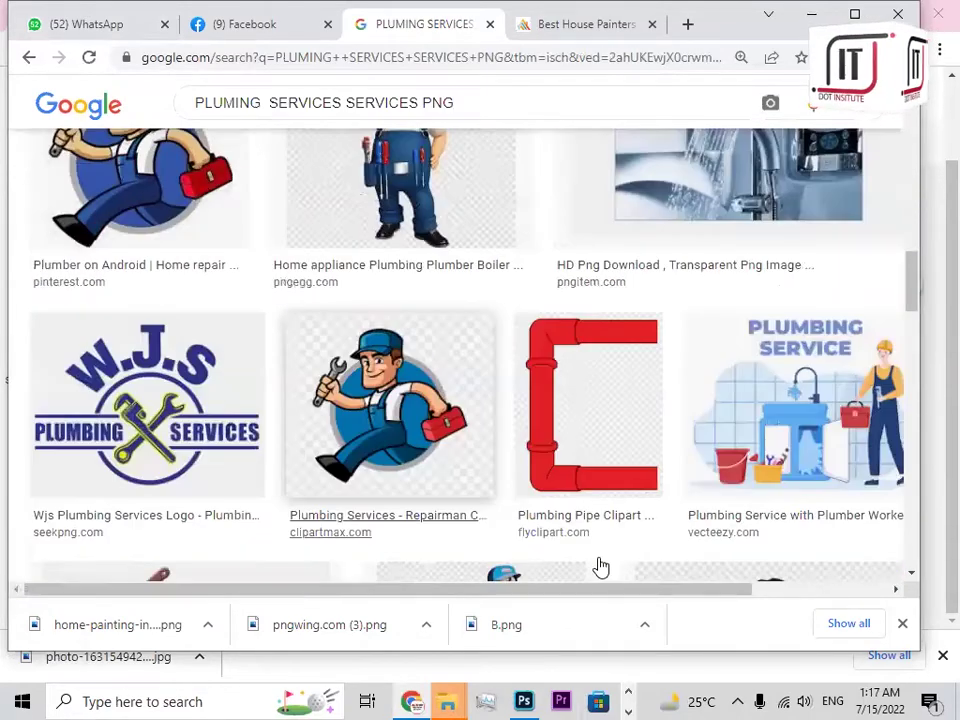
{"action": "scroll", "coordinate": [602, 566], "scroll_direction": "up", "scroll_amount": 5}
{"action": "scroll", "coordinate": [601, 567], "scroll_direction": "down", "scroll_amount": 3}
{"action": "left_click", "coordinate": [563, 553]}
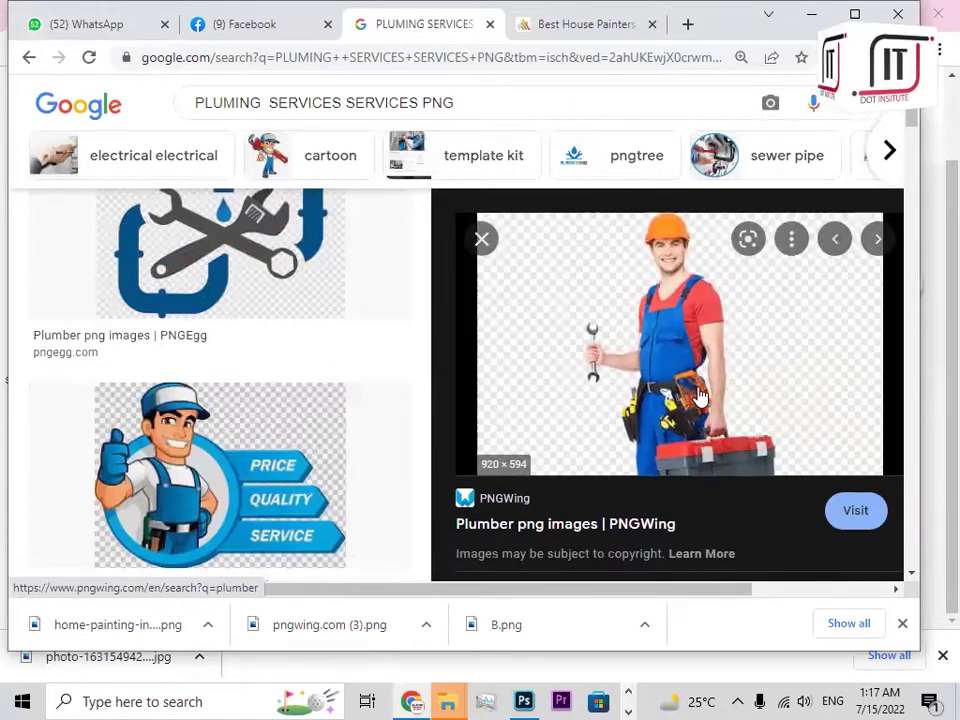
Save the previewed plumber image to the Desktop as a PNG named PLU.
{"action": "right_click", "coordinate": [706, 322]}
{"action": "left_click", "coordinate": [786, 568]}
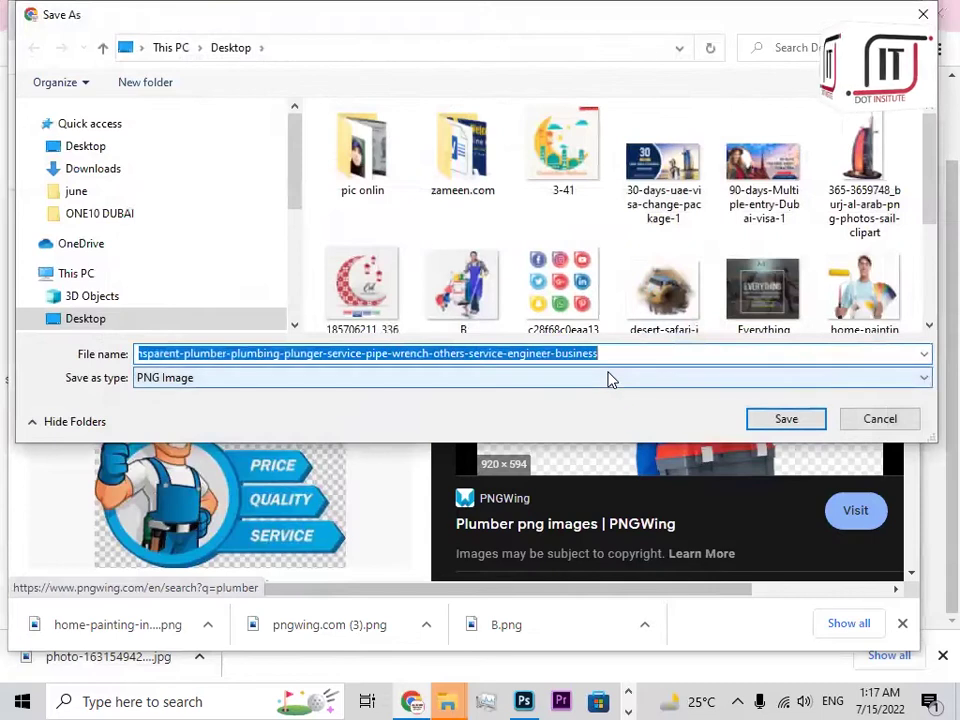
{"action": "key", "text": "BackSpace"}
{"action": "type", "text": "PLU"}
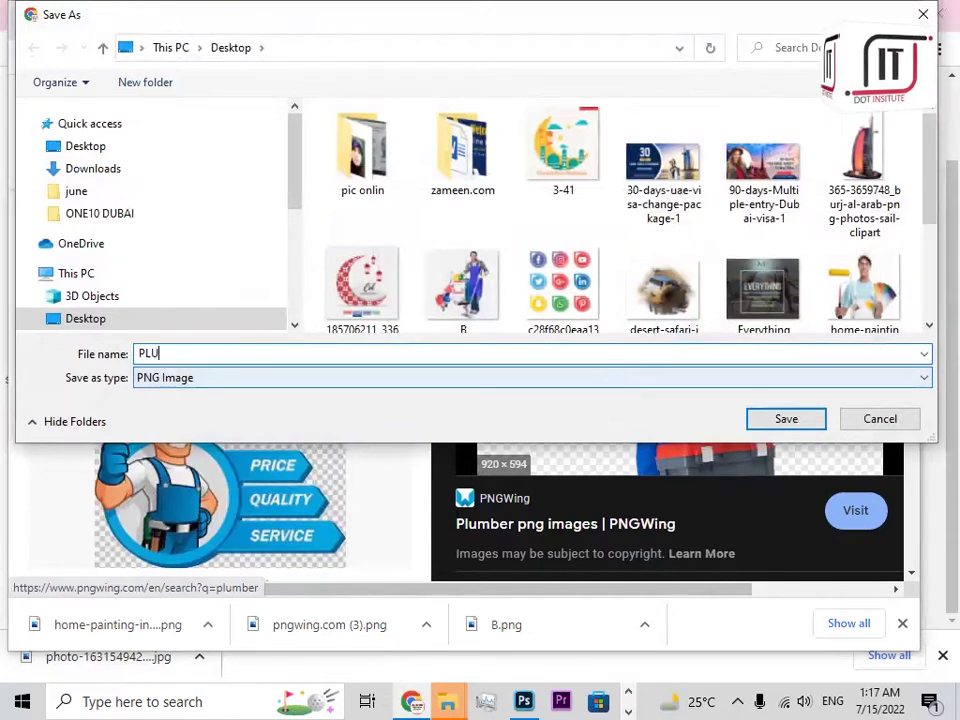
{"action": "left_click", "coordinate": [752, 421]}
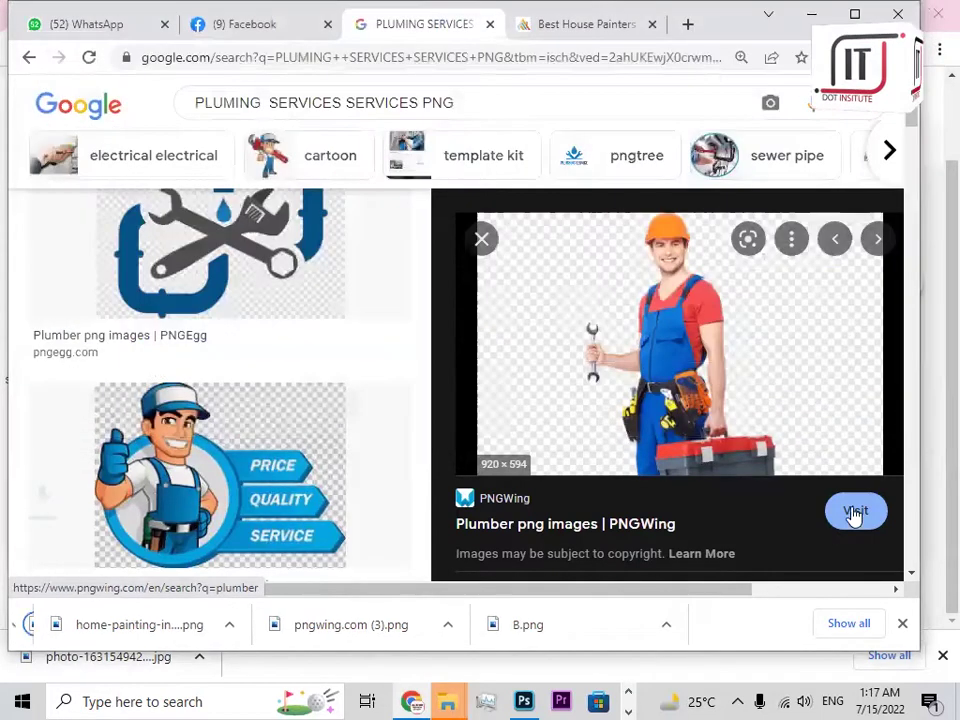
Locate the downloaded PLU image in its Desktop folder and open it in Photoshop.
{"action": "left_click", "coordinate": [208, 624]}
{"action": "left_click", "coordinate": [206, 577]}
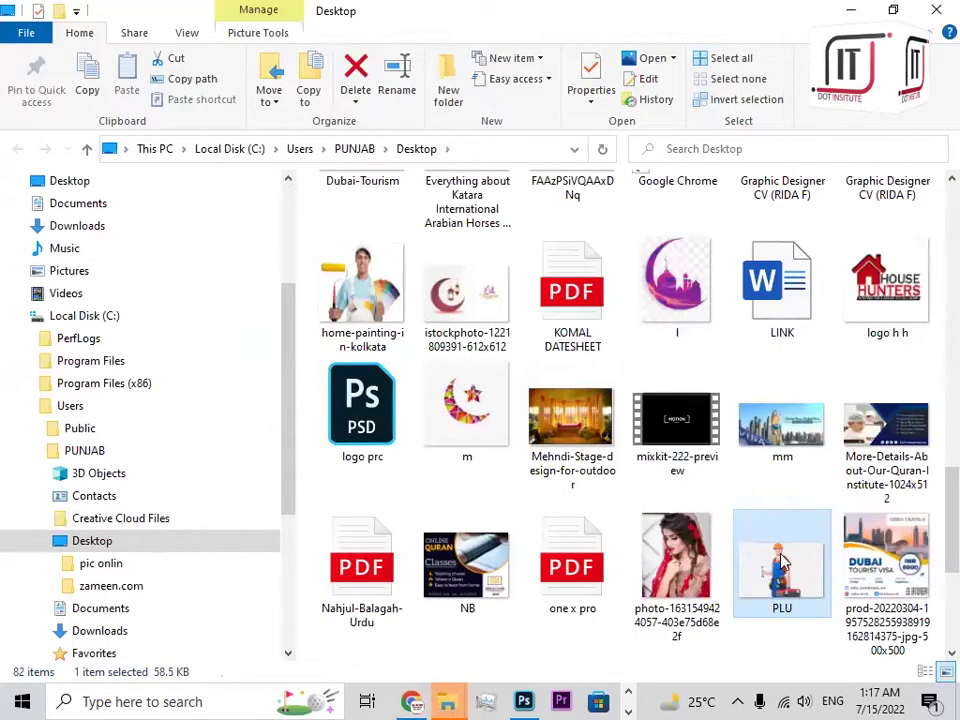
{"action": "right_click", "coordinate": [782, 565]}
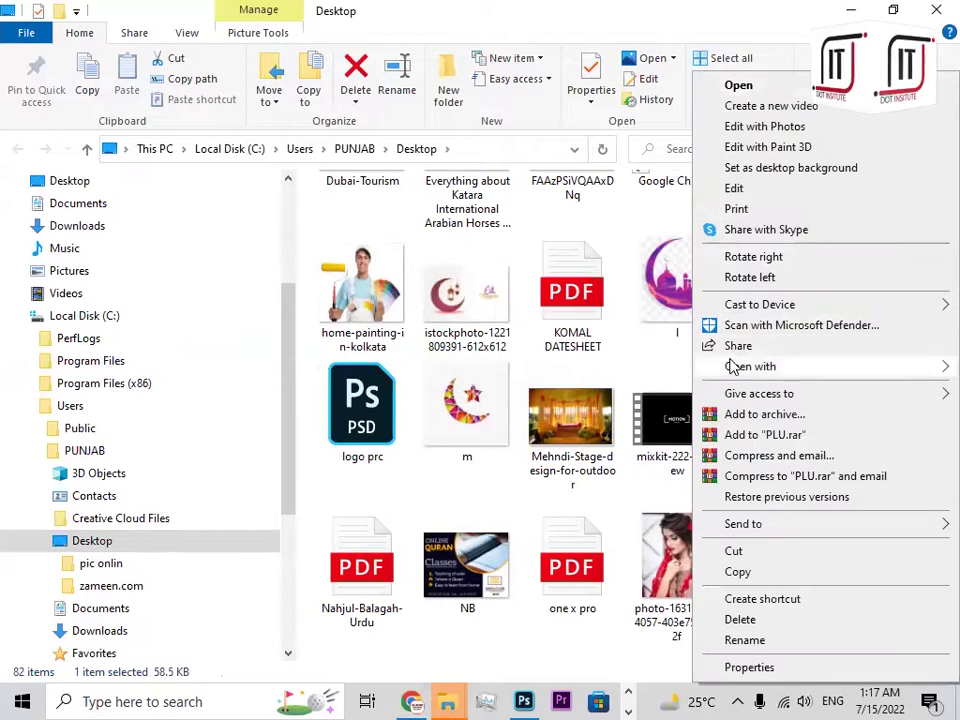
{"action": "mouse_move", "coordinate": [745, 366]}
{"action": "left_click", "coordinate": [549, 393]}
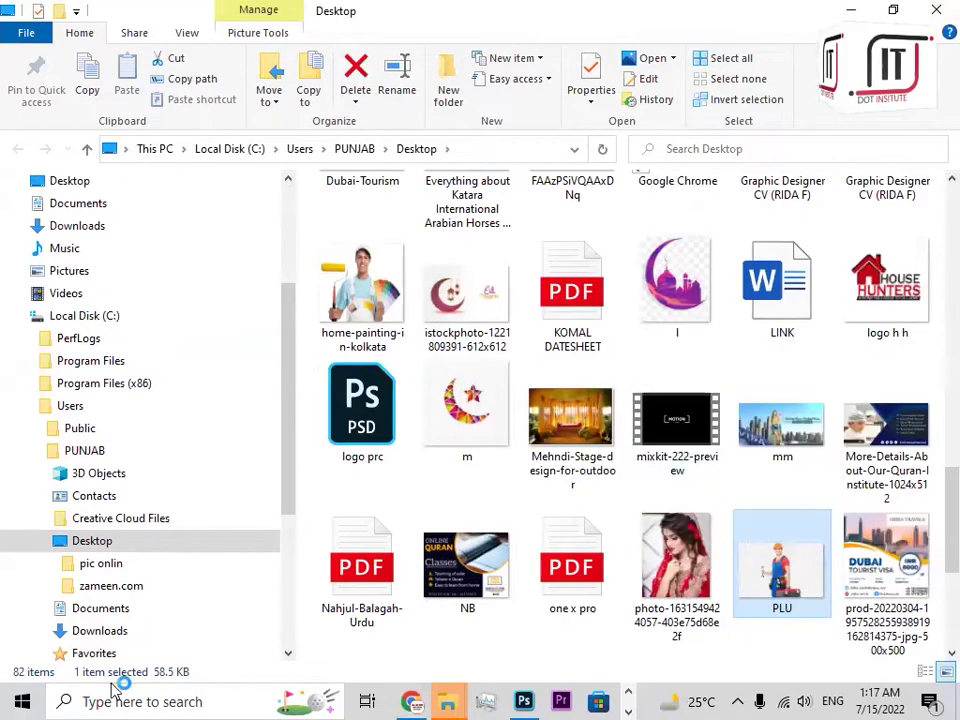
{"action": "left_click", "coordinate": [522, 703]}
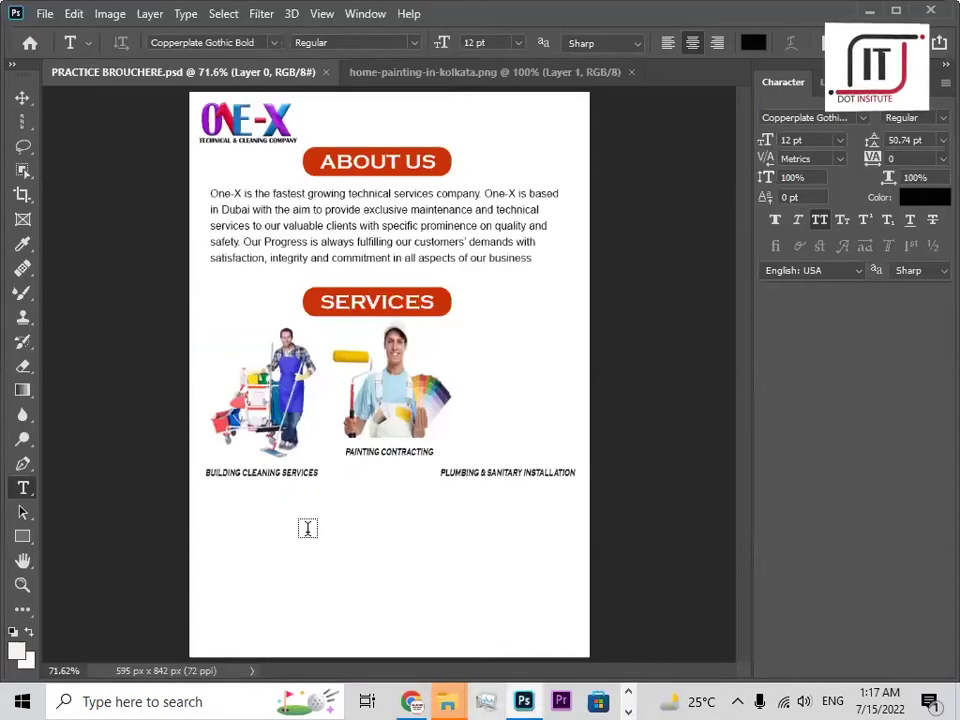
{"action": "left_click", "coordinate": [405, 703]}
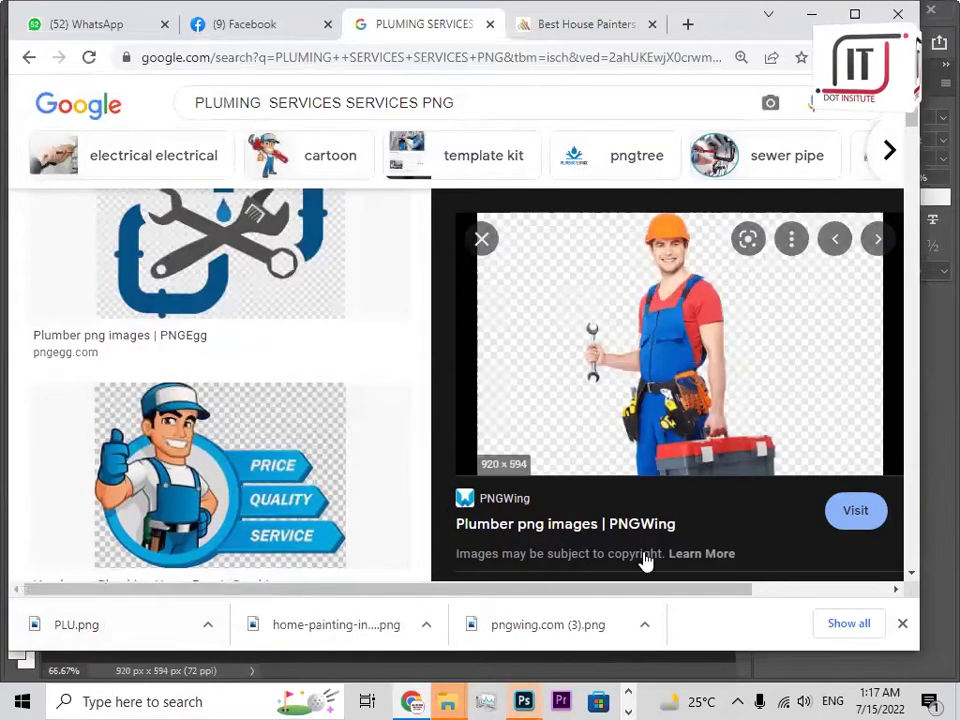
{"action": "left_click", "coordinate": [523, 701]}
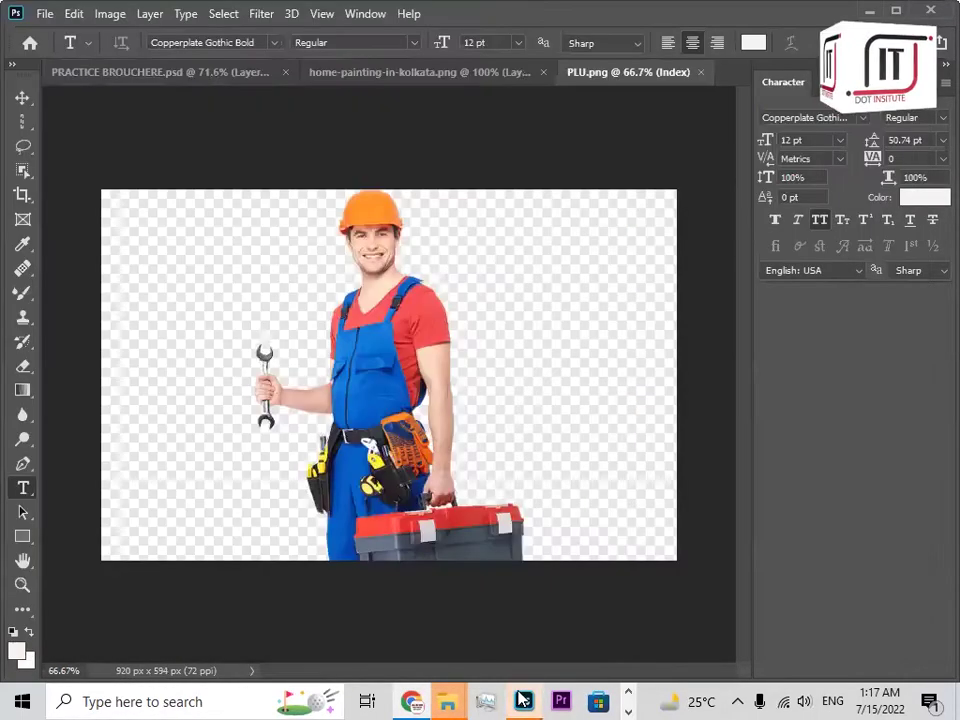
Shift the plumber in PLU.png to check its background, and close the document without saving.
{"action": "left_click", "coordinate": [23, 99]}
{"action": "left_click_drag", "start_coordinate": [425, 387], "coordinate": [482, 389]}
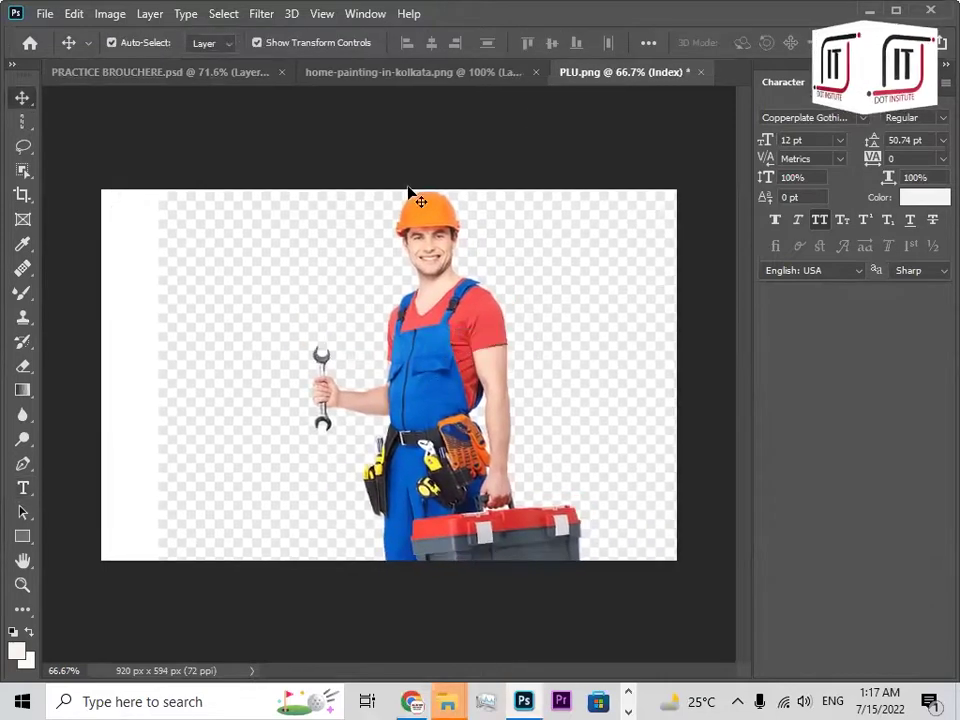
{"action": "left_click", "coordinate": [700, 72]}
{"action": "left_click", "coordinate": [490, 274]}
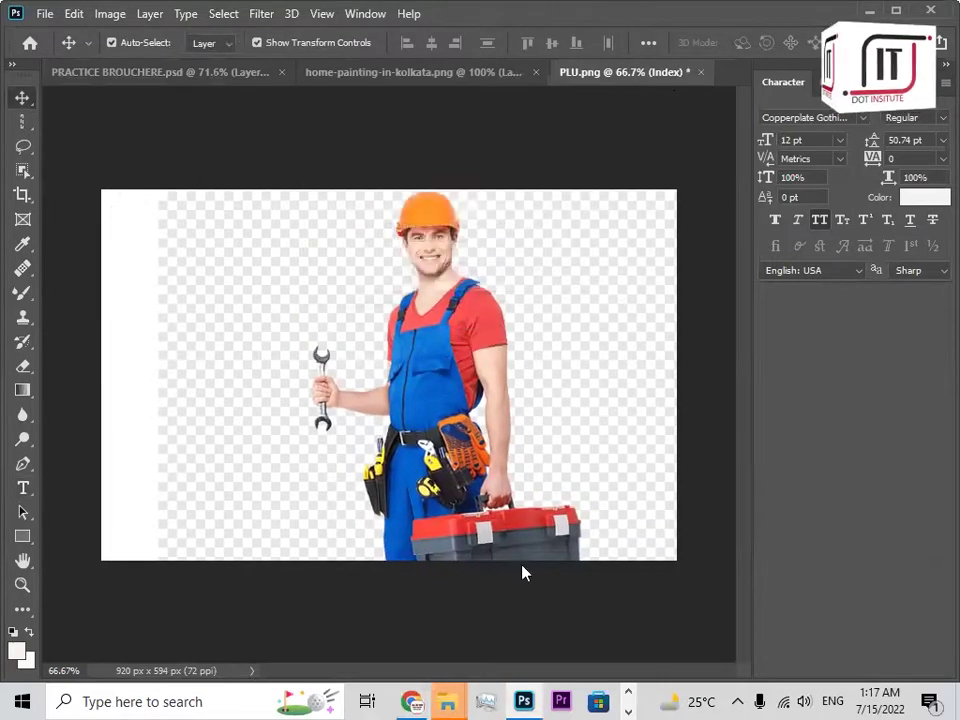
Back in Chrome, open the plumber preview's PNGWing source page and look through its images for the plumber in the orange helmet.
{"action": "left_click", "coordinate": [415, 700]}
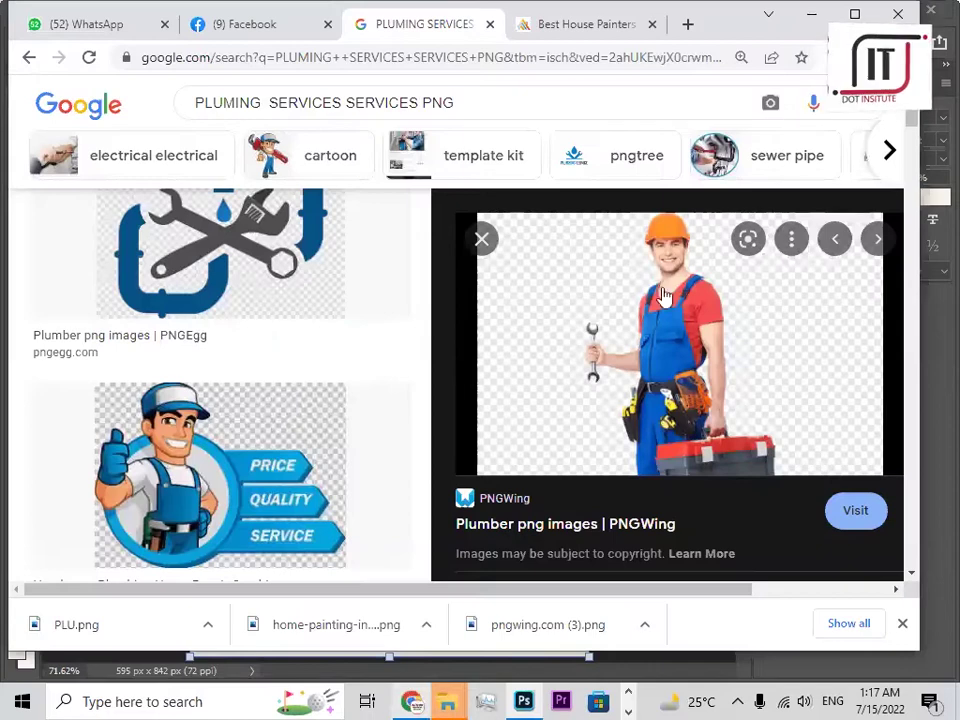
{"action": "left_click", "coordinate": [848, 507]}
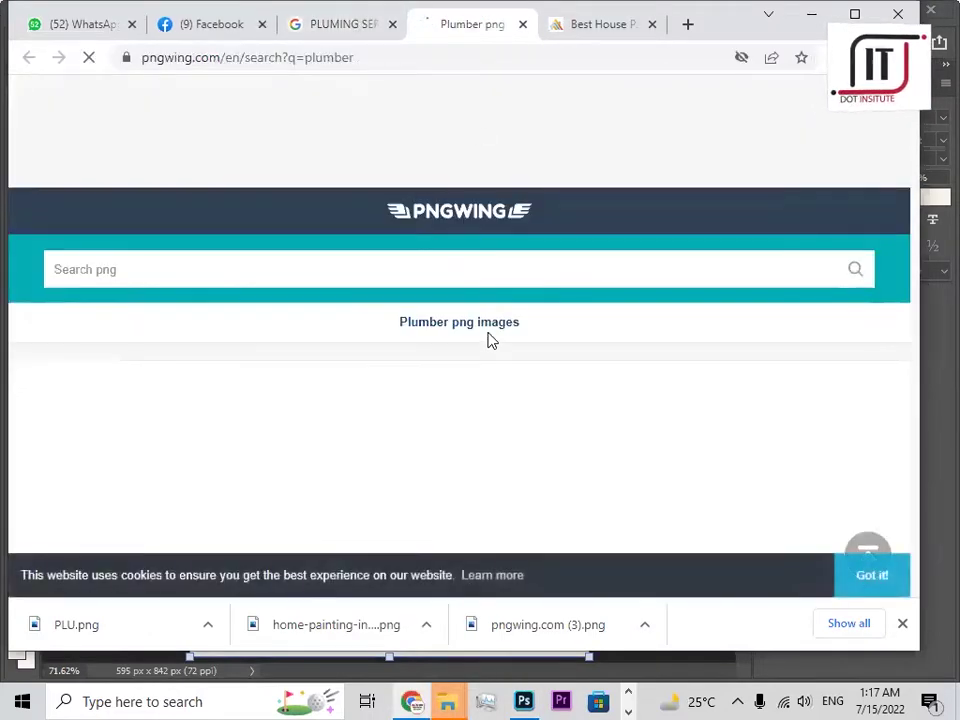
{"action": "scroll", "coordinate": [489, 377], "scroll_direction": "down", "scroll_amount": 3}
{"action": "scroll", "coordinate": [497, 373], "scroll_direction": "down", "scroll_amount": 5}
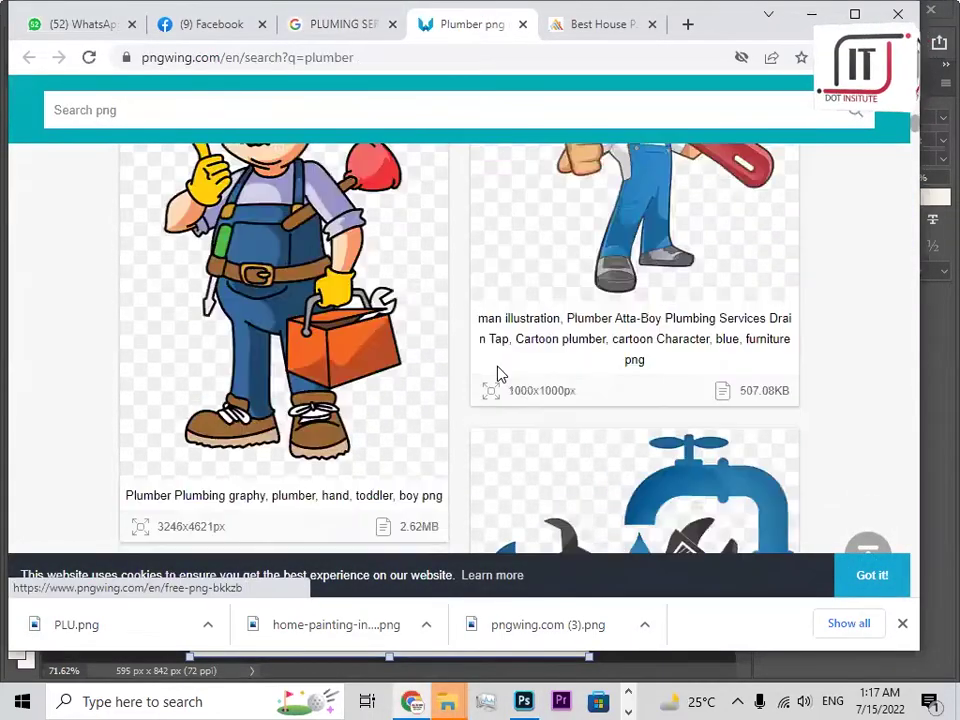
{"action": "scroll", "coordinate": [497, 373], "scroll_direction": "up", "scroll_amount": 10}
{"action": "scroll", "coordinate": [499, 370], "scroll_direction": "down", "scroll_amount": 15}
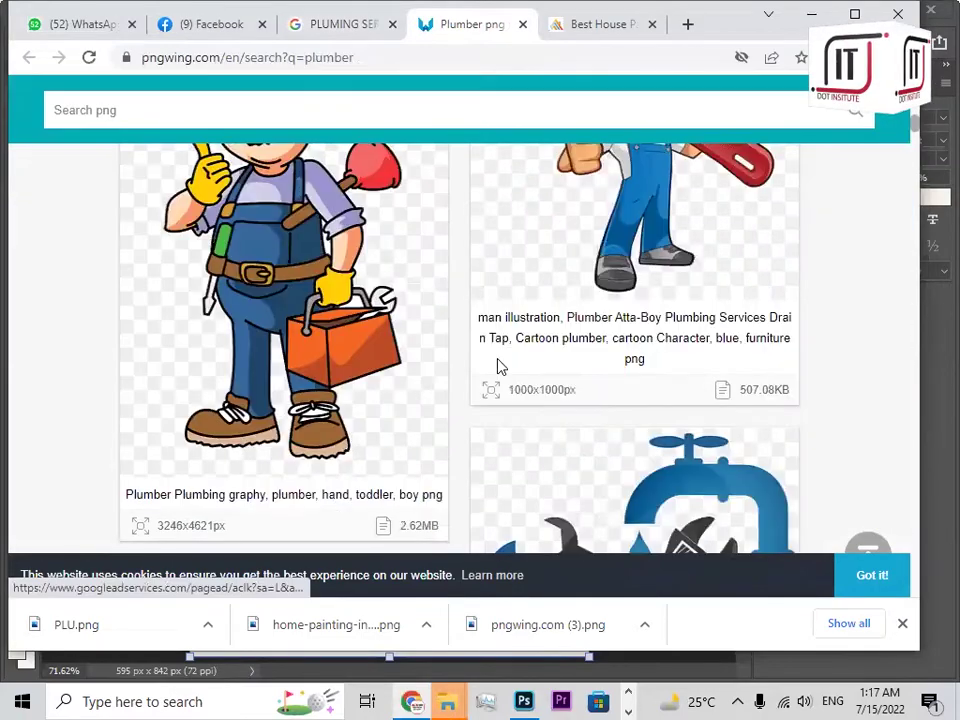
{"action": "scroll", "coordinate": [611, 345], "scroll_direction": "down", "scroll_amount": 8}
{"action": "scroll", "coordinate": [614, 349], "scroll_direction": "down", "scroll_amount": 8}
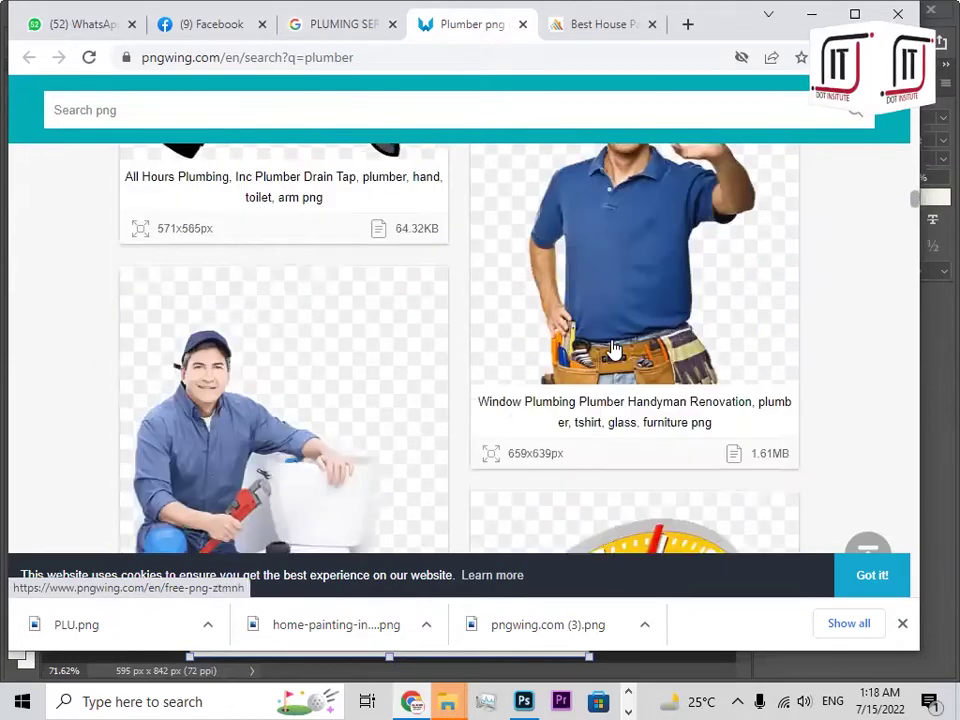
{"action": "scroll", "coordinate": [614, 349], "scroll_direction": "down", "scroll_amount": 10}
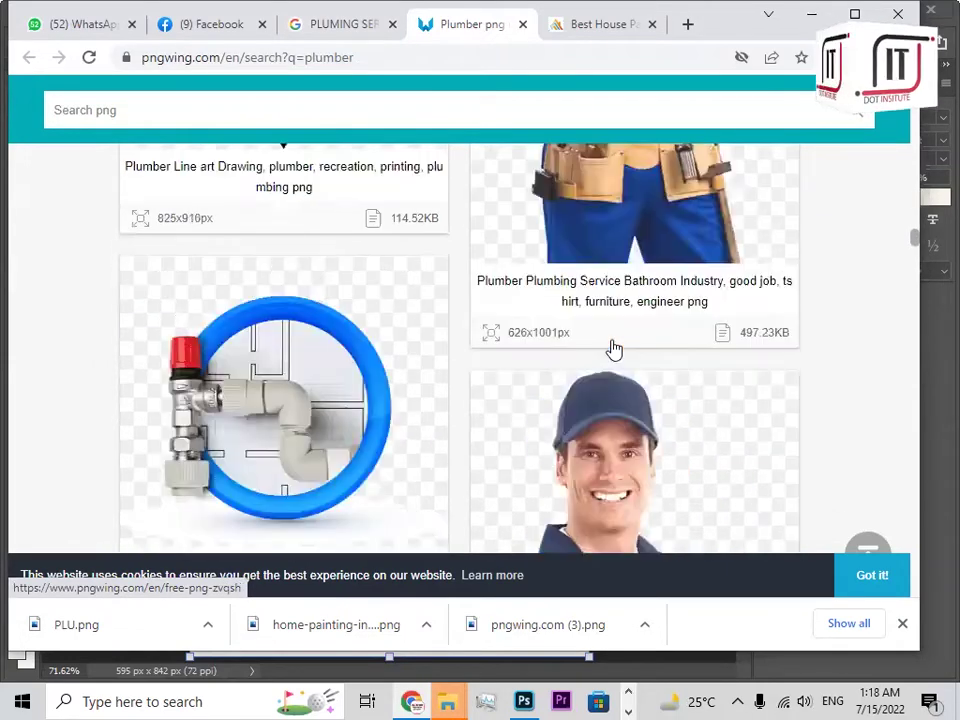
{"action": "scroll", "coordinate": [614, 347], "scroll_direction": "up", "scroll_amount": 10}
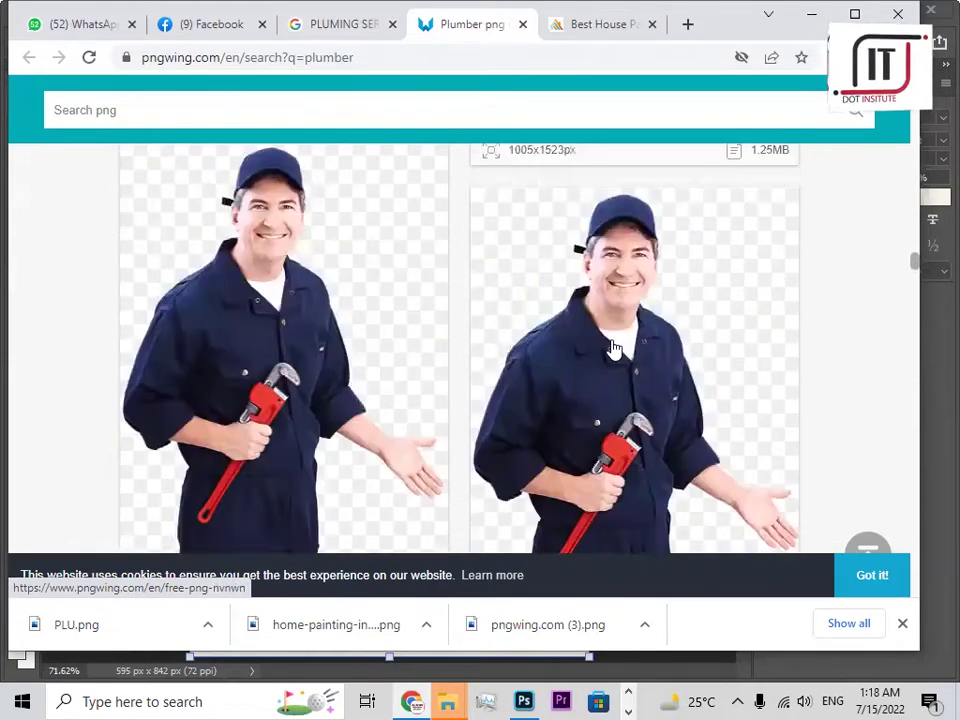
{"action": "scroll", "coordinate": [614, 347], "scroll_direction": "down", "scroll_amount": 12}
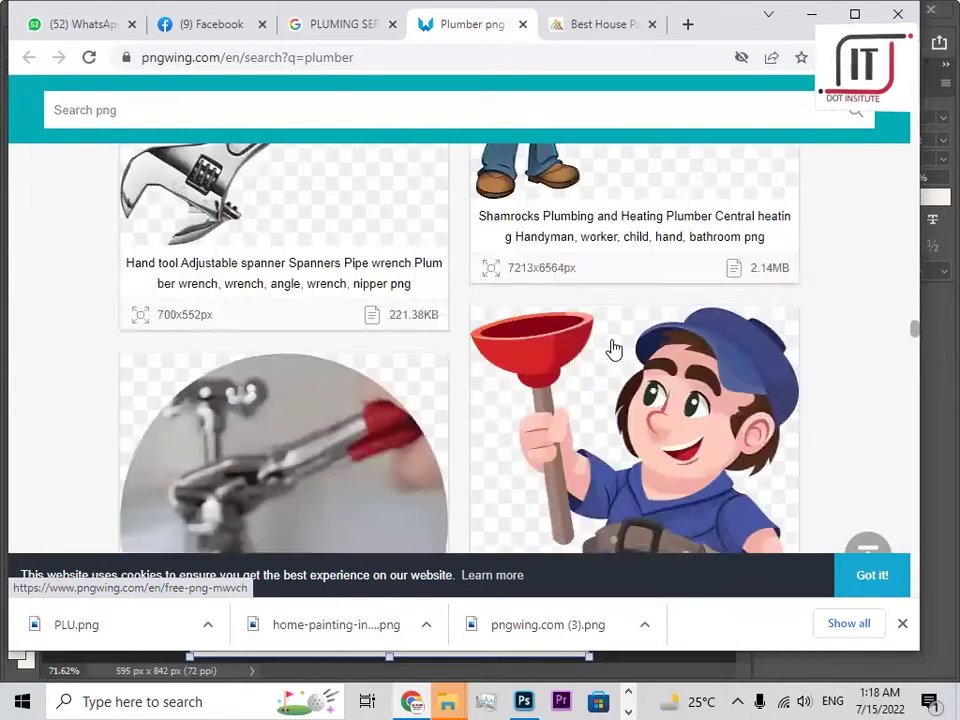
{"action": "scroll", "coordinate": [614, 347], "scroll_direction": "down", "scroll_amount": 10}
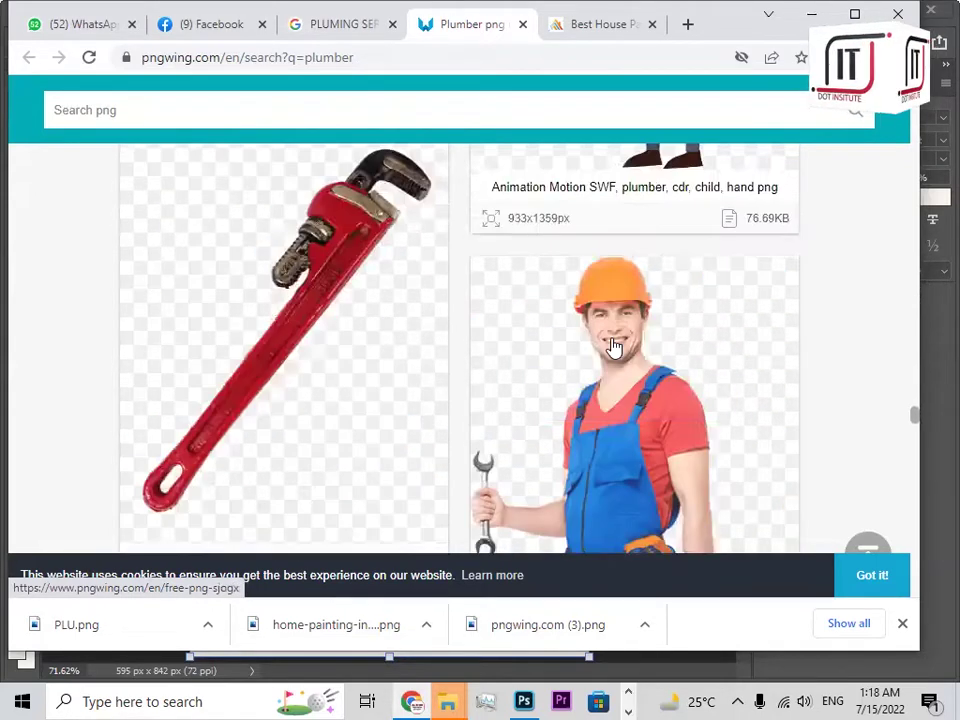
Open the PNGWing page of the orange-helmet plumber and download its PNG.
{"action": "left_click", "coordinate": [614, 347]}
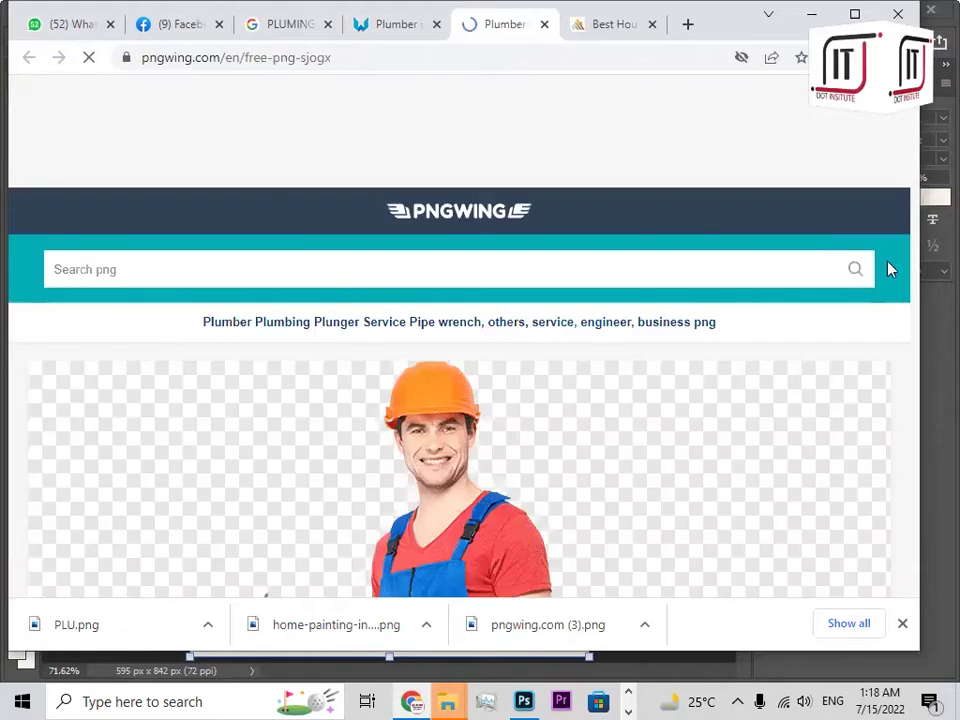
{"action": "scroll", "coordinate": [484, 453], "scroll_direction": "down", "scroll_amount": 10}
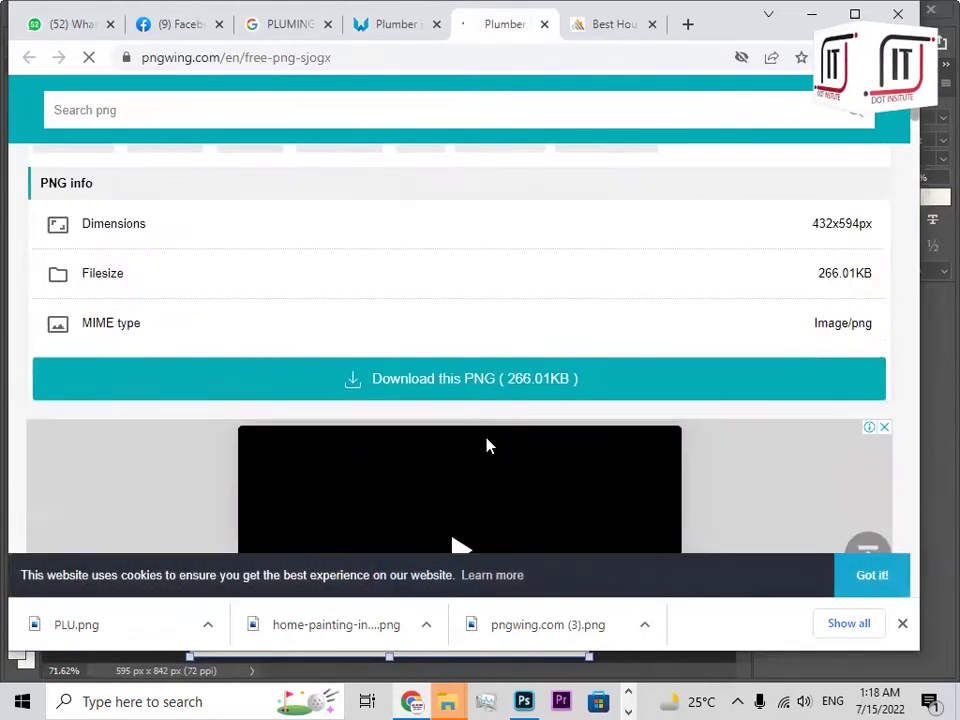
{"action": "left_click", "coordinate": [505, 381]}
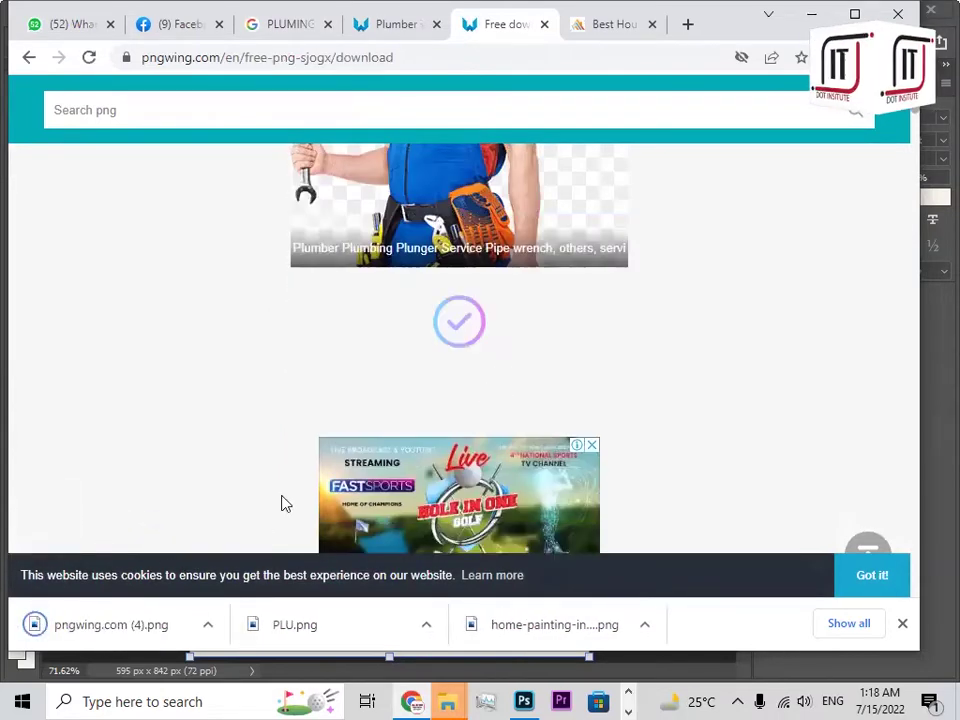
{"action": "scroll", "coordinate": [389, 412], "scroll_direction": "down", "scroll_amount": 3}
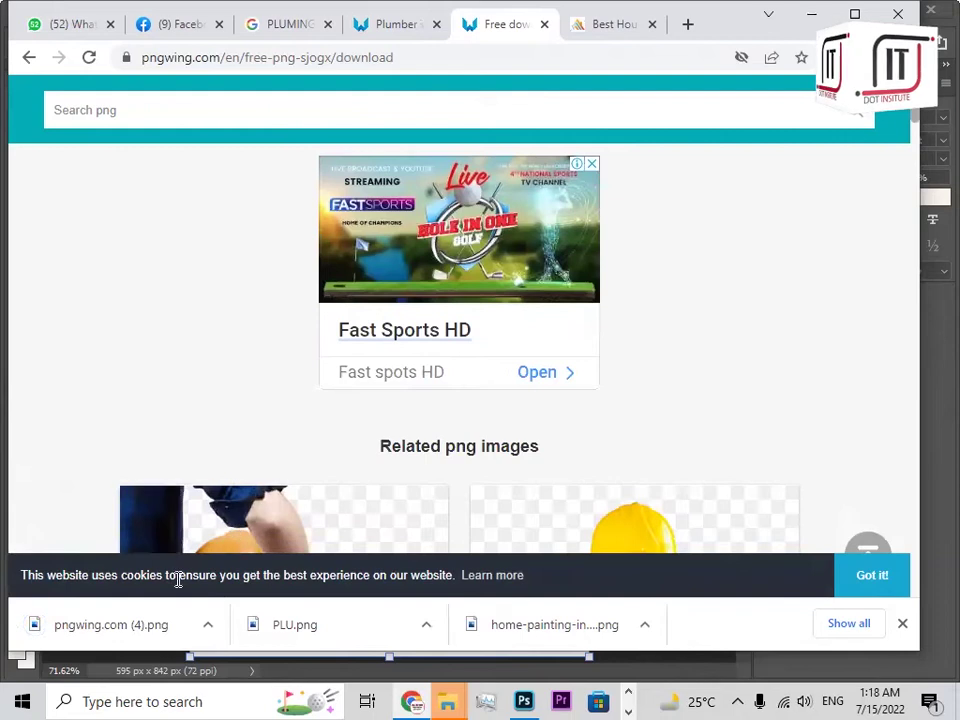
Show pngwing.com (4).png in the Downloads folder and open it in Photoshop.
{"action": "left_click", "coordinate": [208, 622]}
{"action": "left_click", "coordinate": [167, 574]}
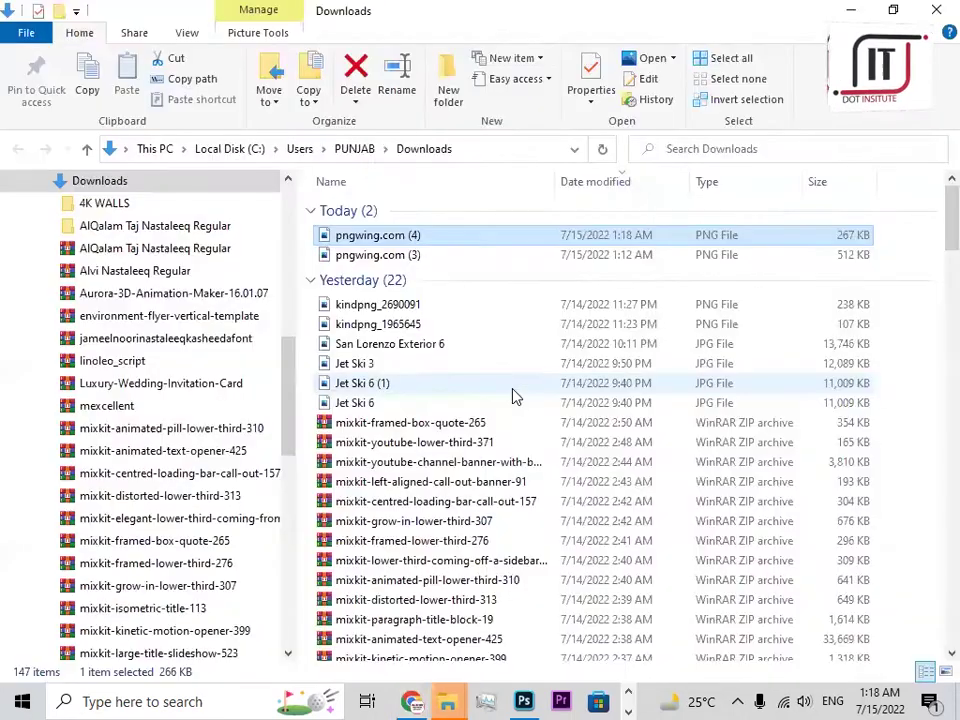
{"action": "right_click", "coordinate": [369, 237]}
{"action": "mouse_move", "coordinate": [426, 368]}
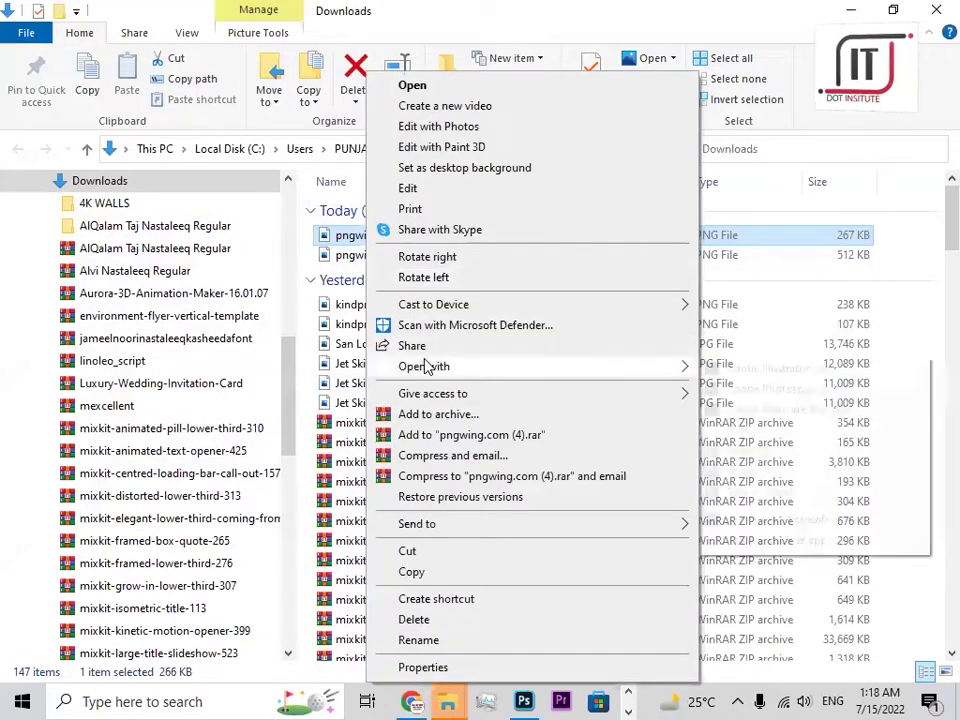
{"action": "left_click", "coordinate": [735, 394]}
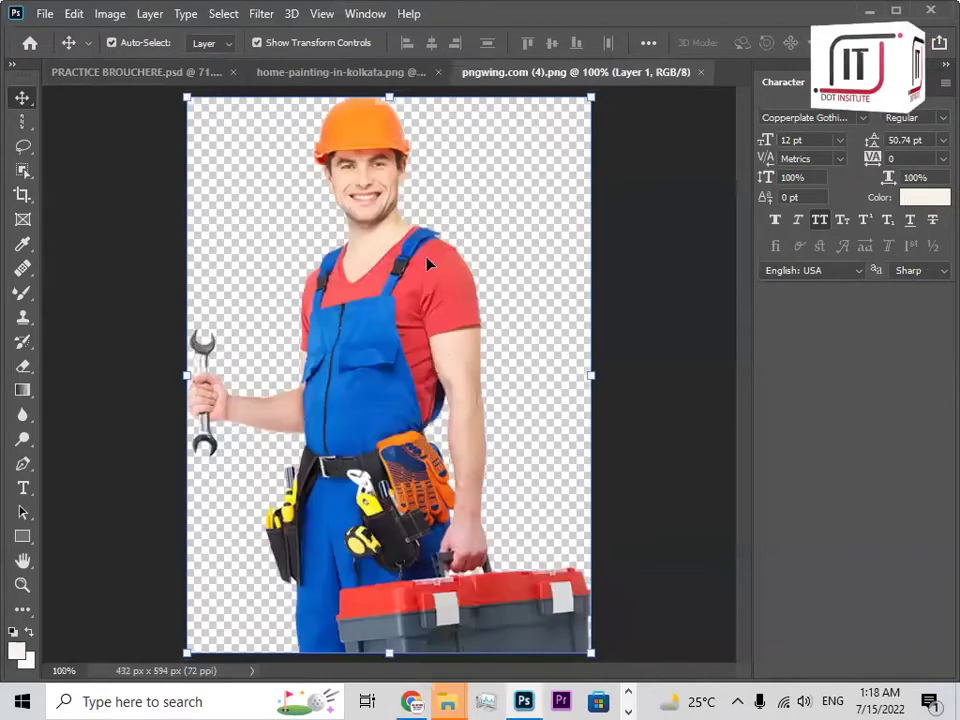
Bring the orange-helmet plumber into PRACTICE BROUCHERE.psd and scale it to about 33% above the Plumbing & Sanitary Installation caption.
{"action": "left_click_drag", "start_coordinate": [428, 264], "coordinate": [637, 387]}
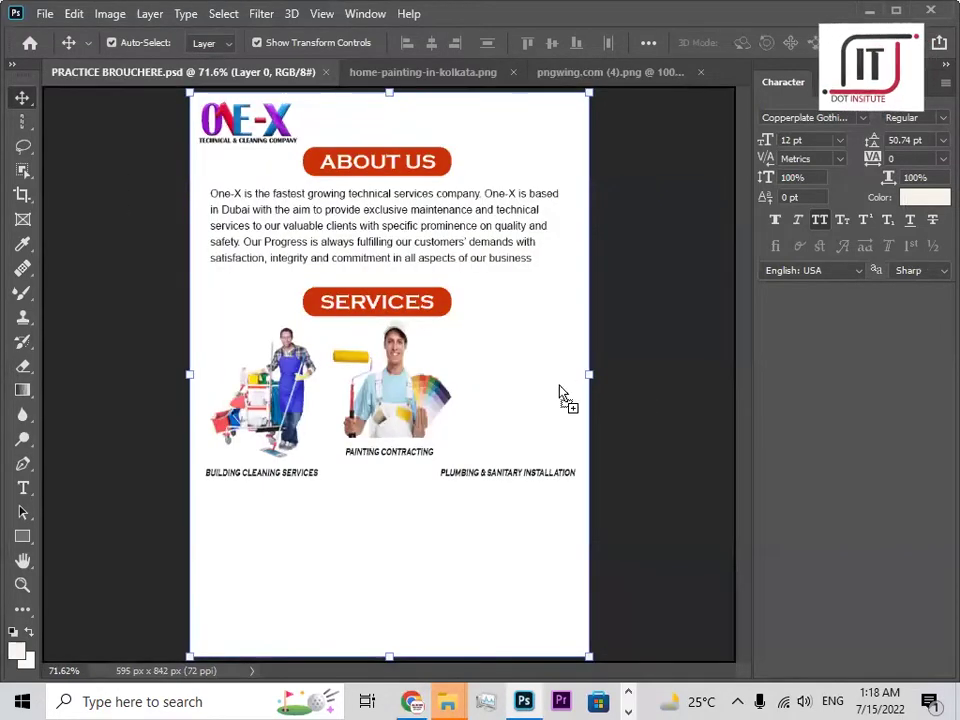
{"action": "left_click_drag", "start_coordinate": [559, 392], "coordinate": [560, 390]}
{"action": "left_click_drag", "start_coordinate": [413, 186], "coordinate": [546, 362]}
{"action": "left_click_drag", "start_coordinate": [611, 405], "coordinate": [503, 320]}
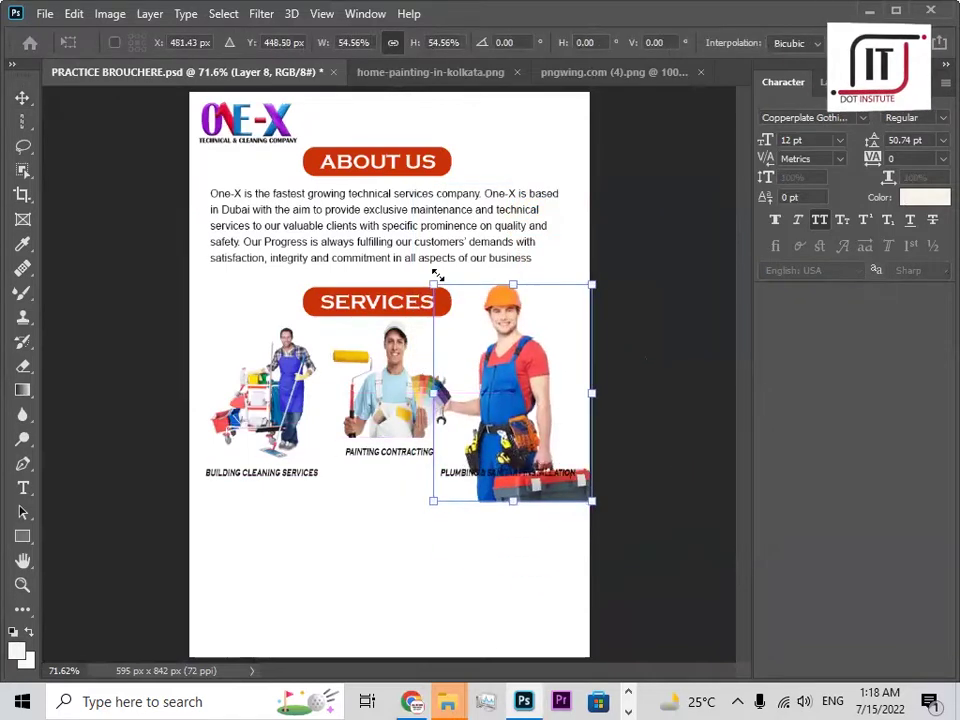
{"action": "left_click_drag", "start_coordinate": [437, 281], "coordinate": [472, 337]}
{"action": "left_click_drag", "start_coordinate": [522, 419], "coordinate": [502, 380]}
{"action": "left_click_drag", "start_coordinate": [452, 300], "coordinate": [473, 327]}
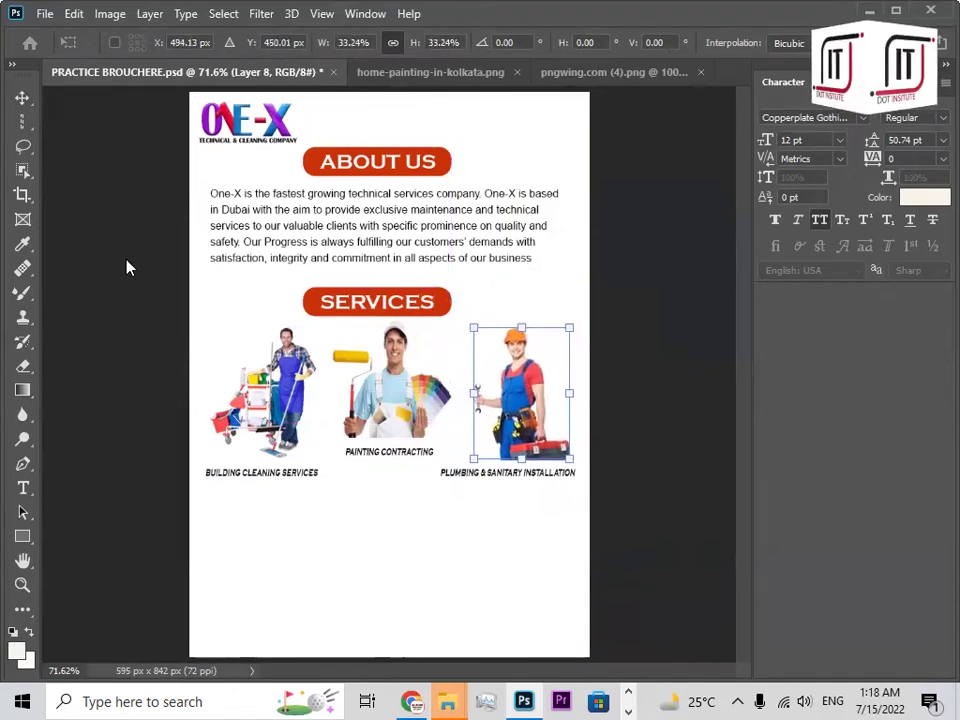
{"action": "key", "text": "Return"}
Enlarge the plumber slightly, centre it above its caption beside the painter, and save the brochure.
{"action": "left_click_drag", "start_coordinate": [572, 459], "coordinate": [536, 452]}
{"action": "left_click_drag", "start_coordinate": [567, 331], "coordinate": [582, 318]}
{"action": "key", "text": "Return"}
{"action": "left_click_drag", "start_coordinate": [519, 406], "coordinate": [496, 406]}
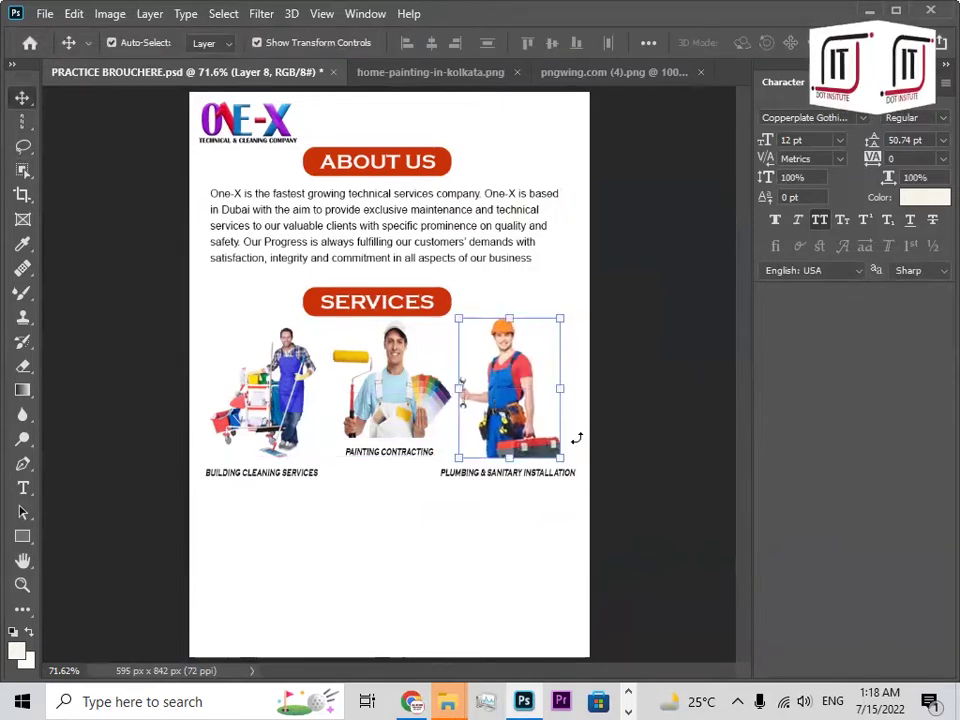
{"action": "left_click", "coordinate": [622, 467]}
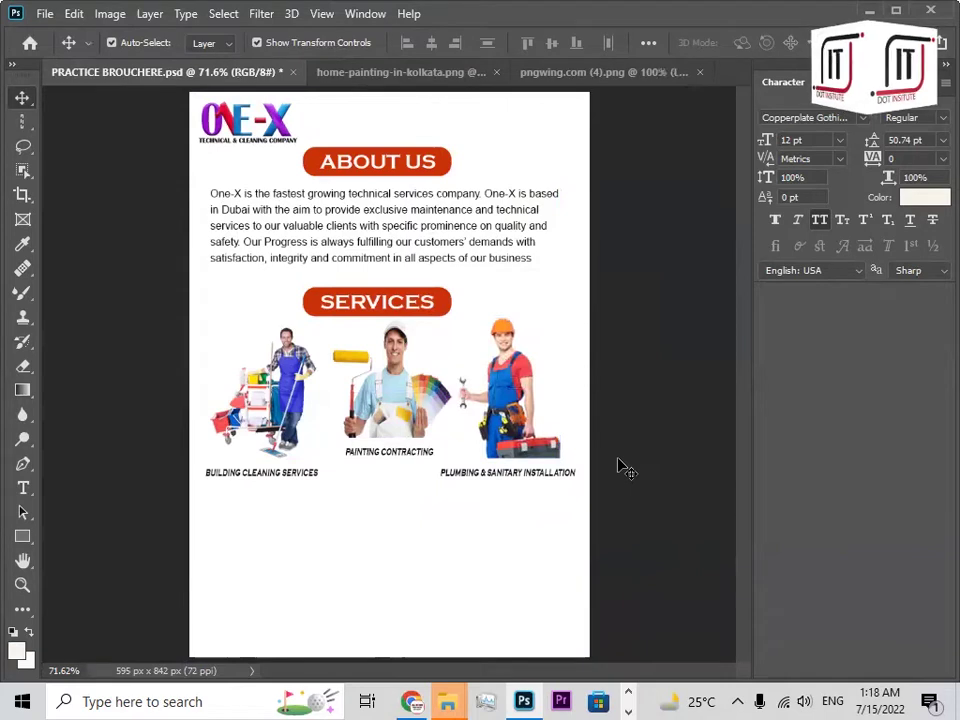
{"action": "key", "text": "ctrl+s"}
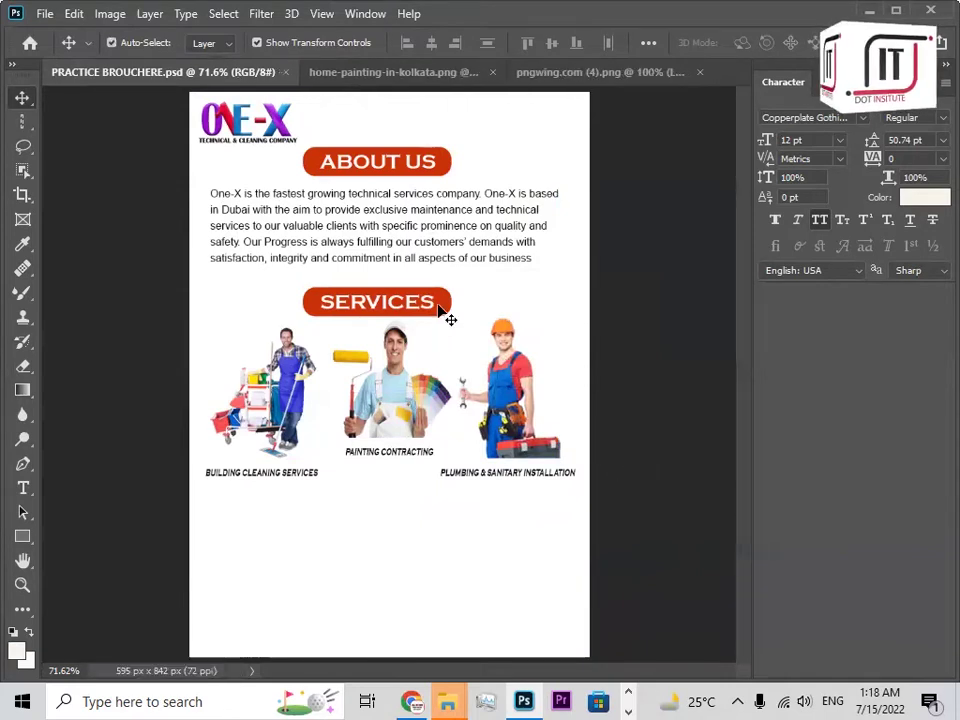
Select the SERVICES banner shape and sample the purple from the O of the ONE-X logo.
{"action": "left_click", "coordinate": [441, 313]}
{"action": "left_click", "coordinate": [23, 540]}
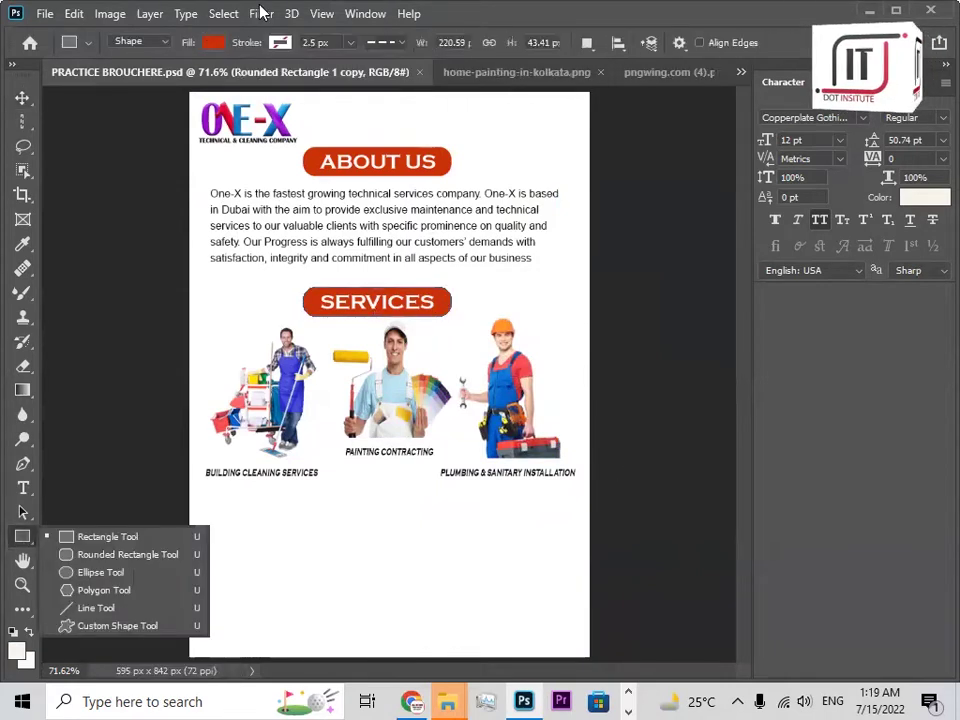
{"action": "left_click", "coordinate": [210, 43]}
{"action": "left_click", "coordinate": [22, 98]}
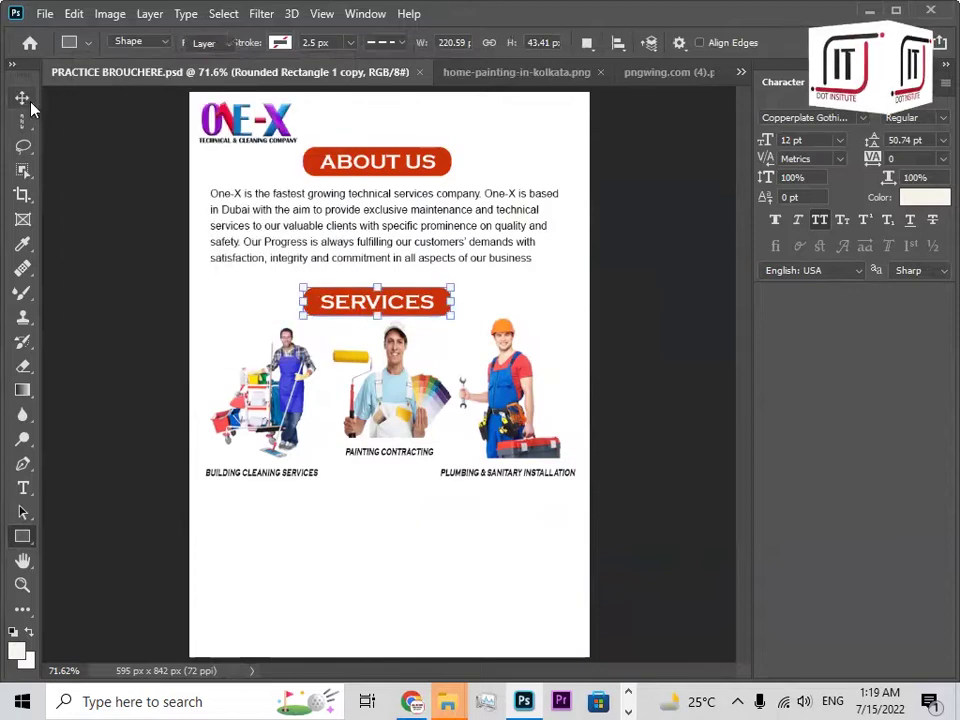
{"action": "left_click", "coordinate": [22, 243]}
{"action": "left_click", "coordinate": [216, 118]}
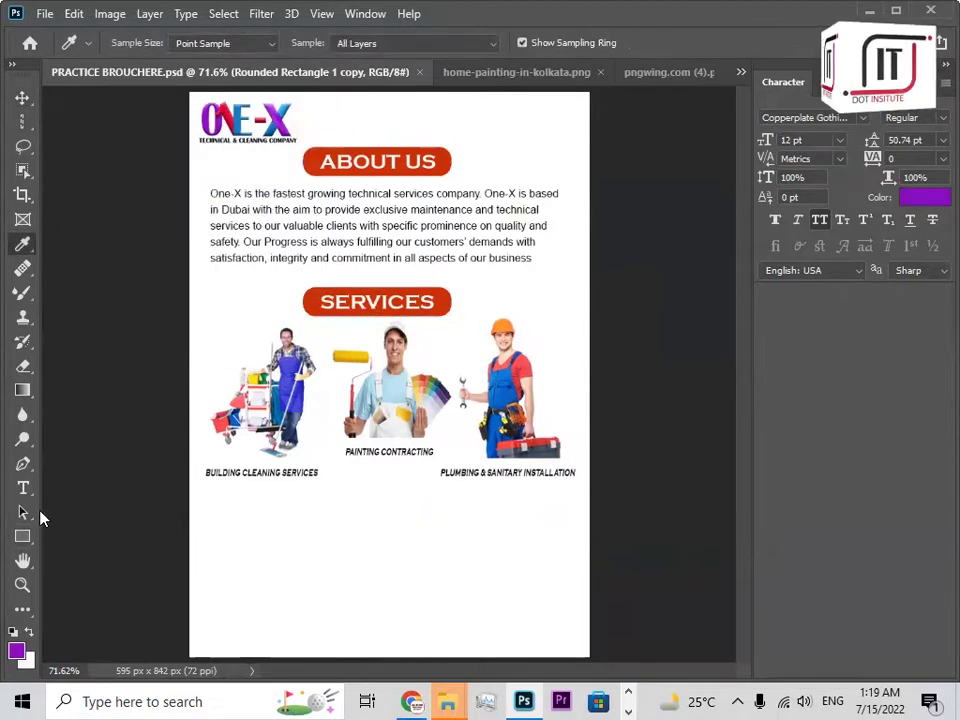
Fill the SERVICES banner with the sampled purple and save the brochure.
{"action": "left_click", "coordinate": [22, 537]}
{"action": "left_click", "coordinate": [210, 43]}
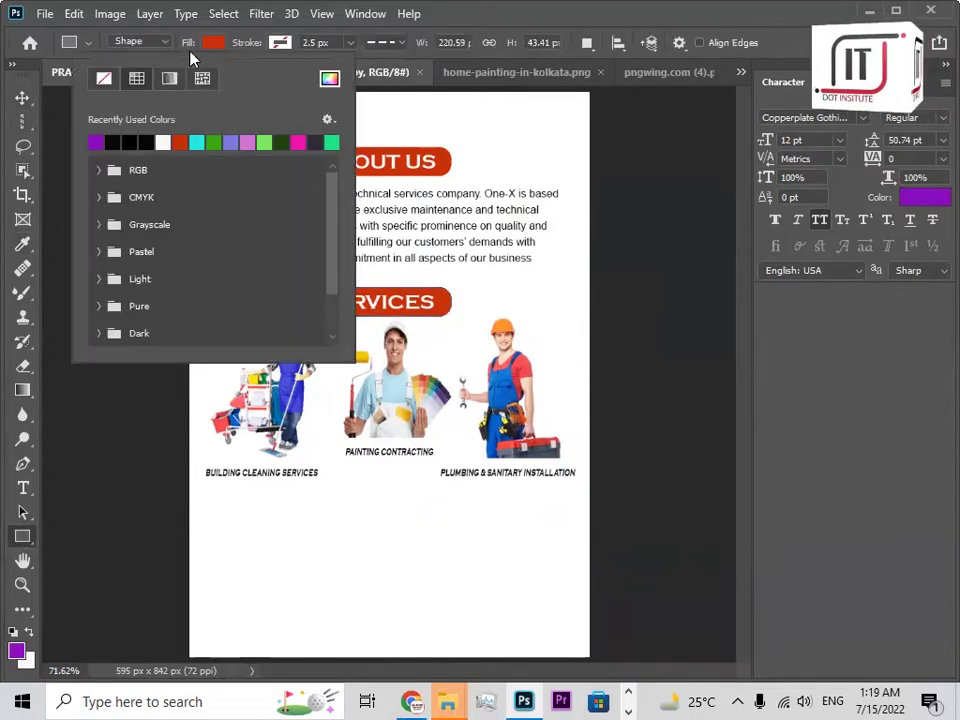
{"action": "left_click", "coordinate": [95, 142]}
{"action": "left_click", "coordinate": [22, 98]}
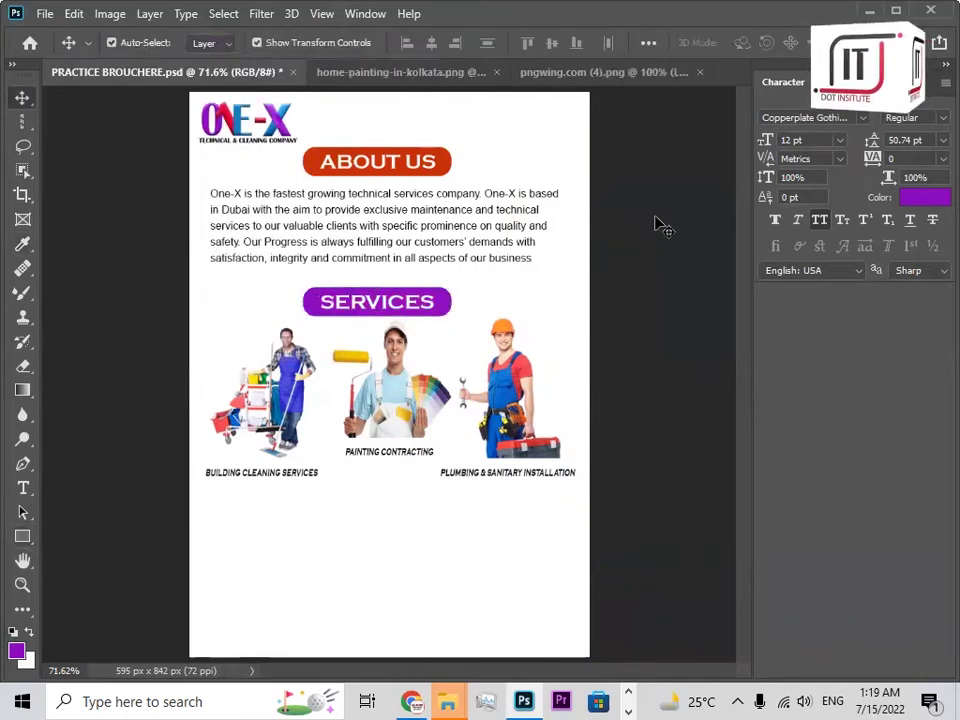
{"action": "key", "text": "ctrl+s"}
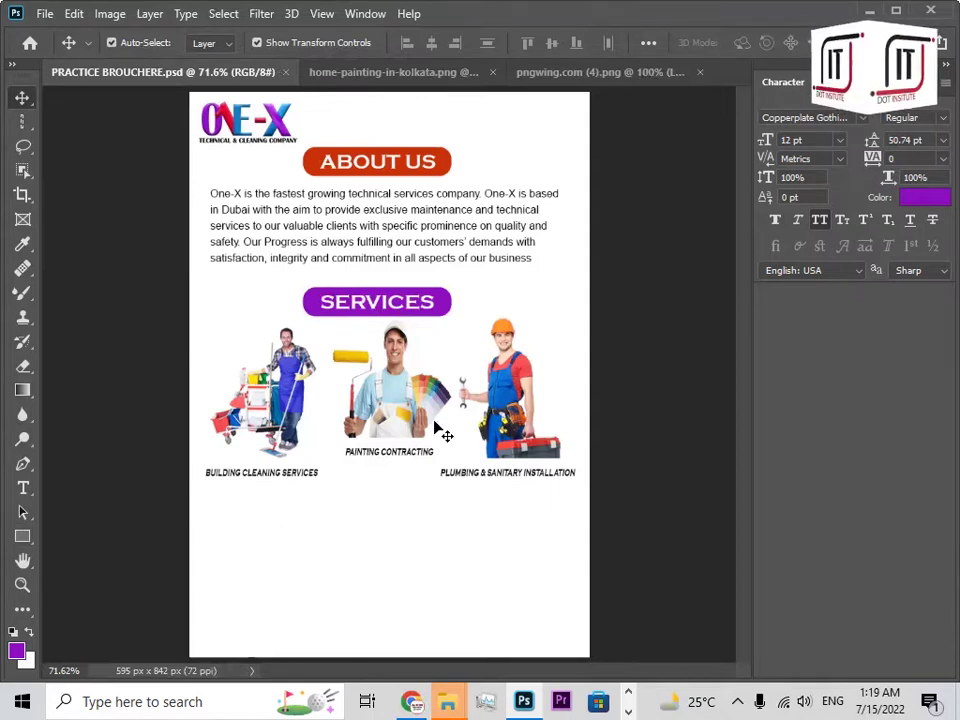
In Chrome, close the two PNGWing pages and the Best Hou... page, and return to the brochure in Photoshop.
{"action": "left_click", "coordinate": [517, 700]}
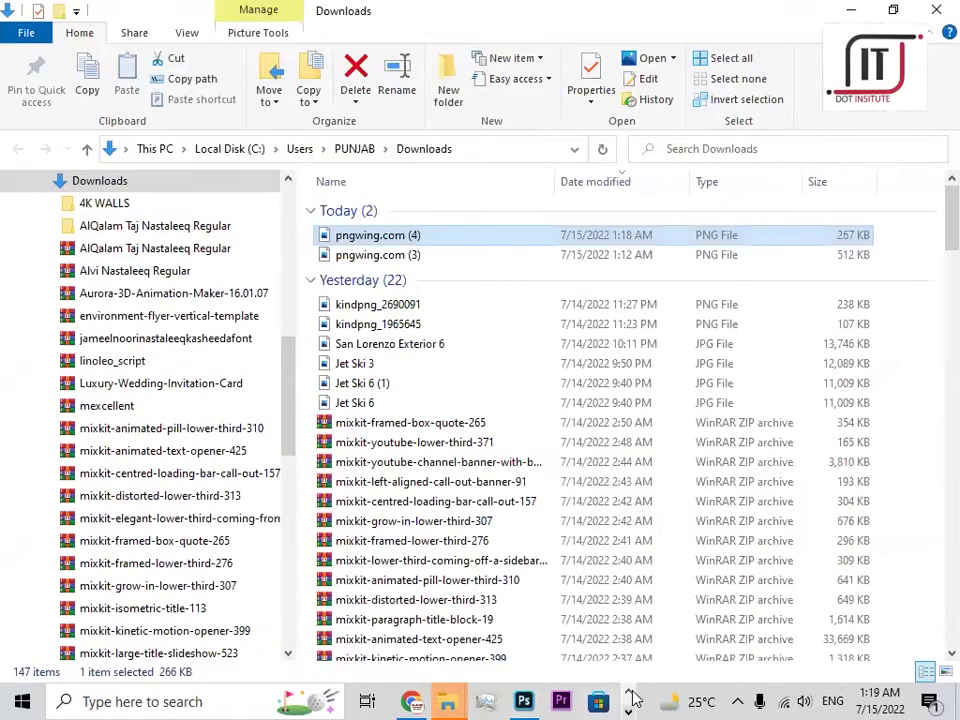
{"action": "left_click", "coordinate": [411, 701]}
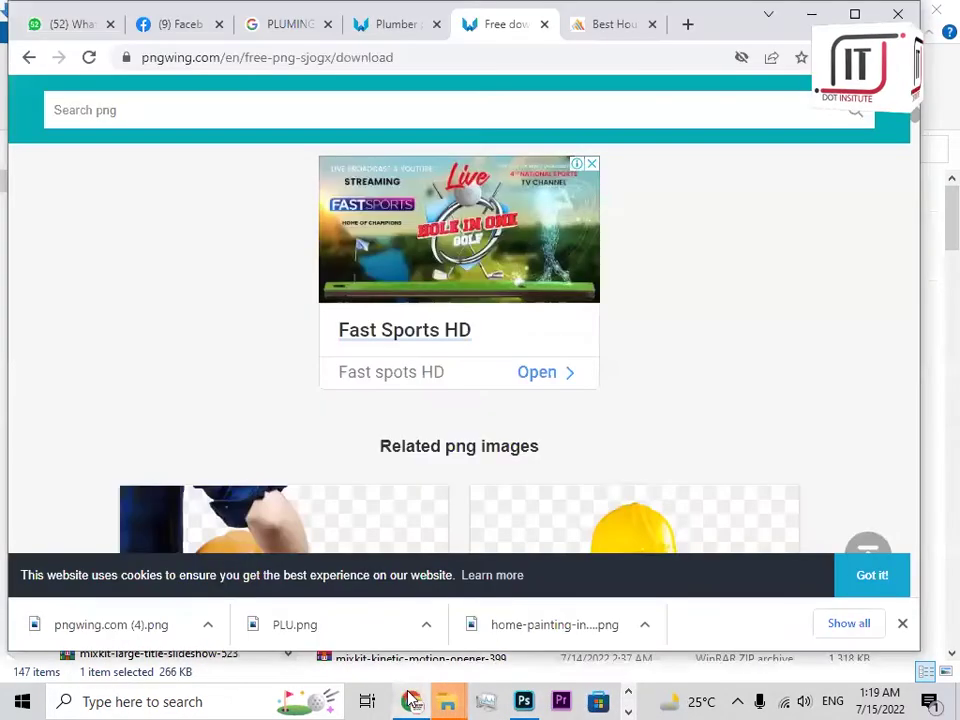
{"action": "left_click", "coordinate": [543, 24]}
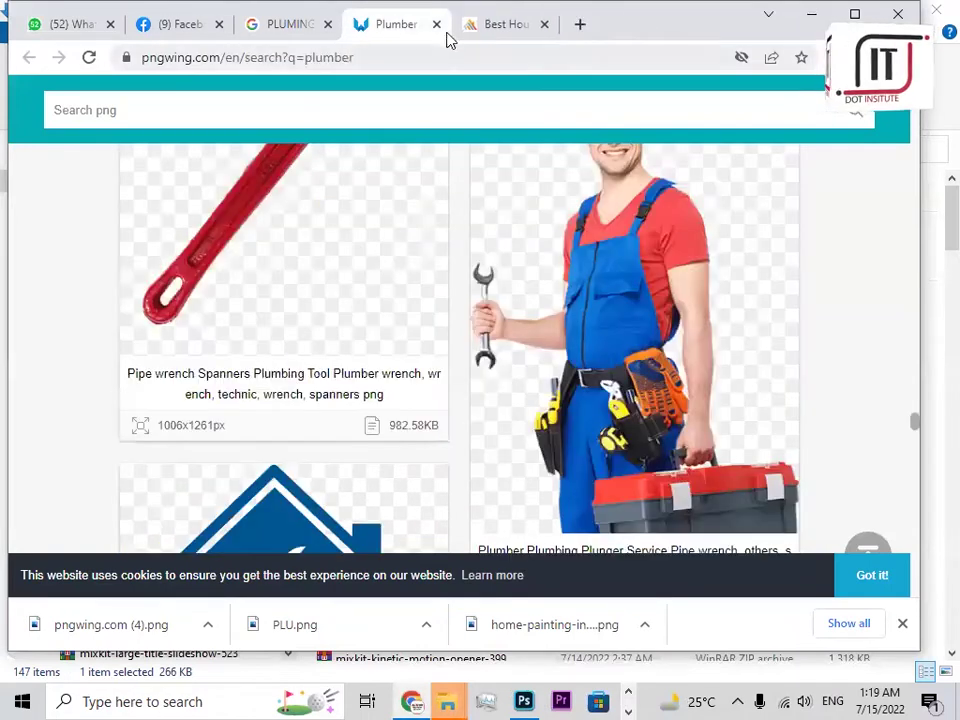
{"action": "left_click", "coordinate": [437, 24]}
{"action": "left_click", "coordinate": [437, 25]}
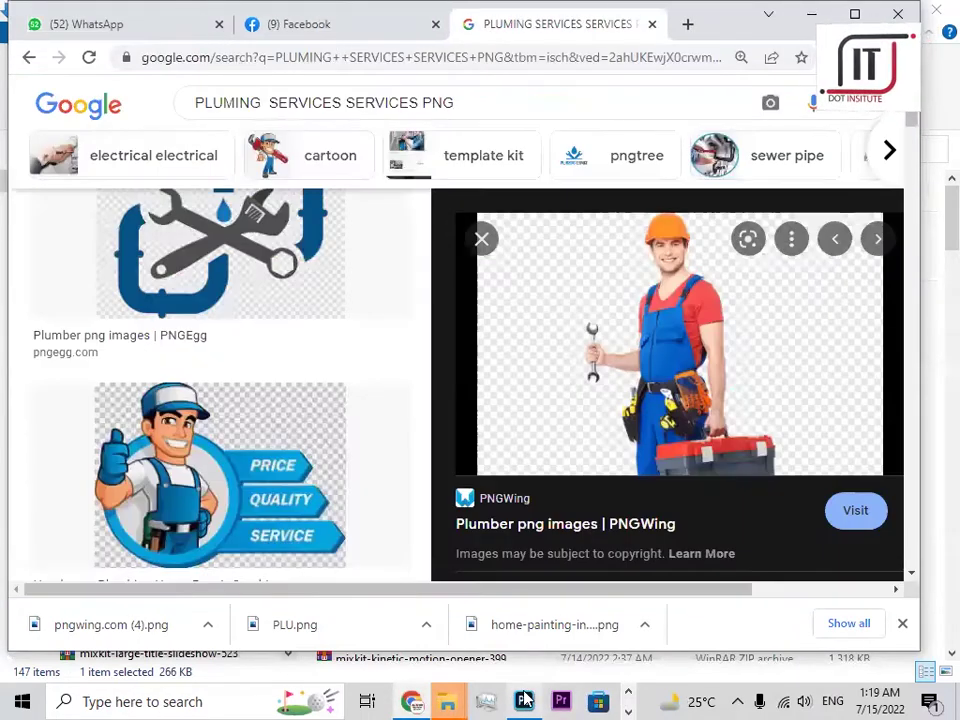
{"action": "key", "text": "alt+Tab"}
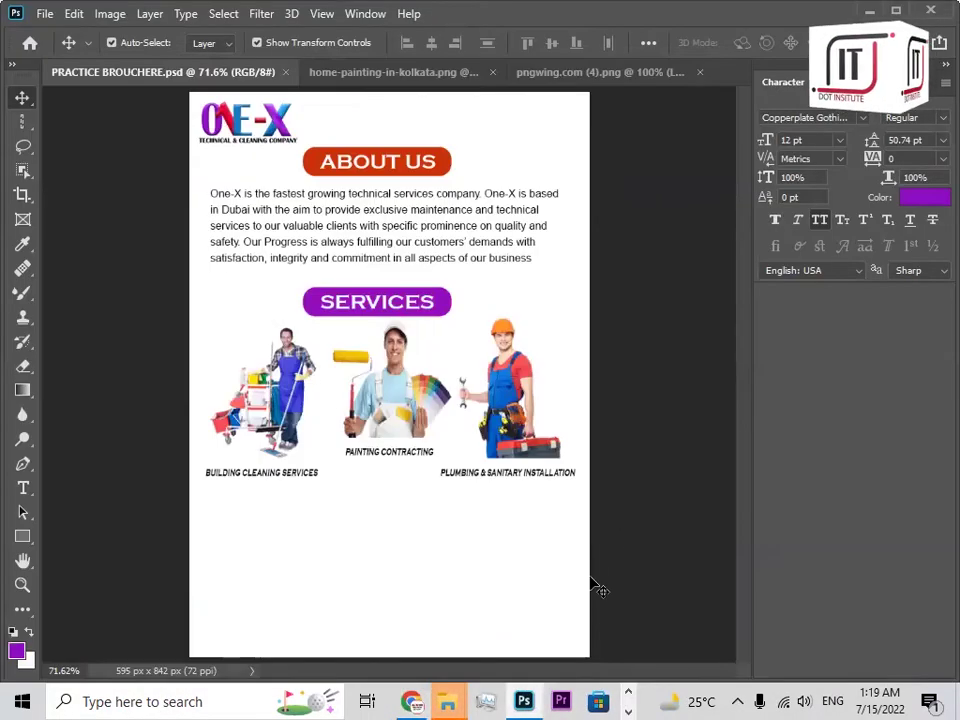
Copy "Electrical Fittings" from the expertise list in the ONE X PROFILE F WORD document and return to Photoshop.
{"action": "left_click", "coordinate": [629, 694]}
{"action": "left_click", "coordinate": [596, 700]}
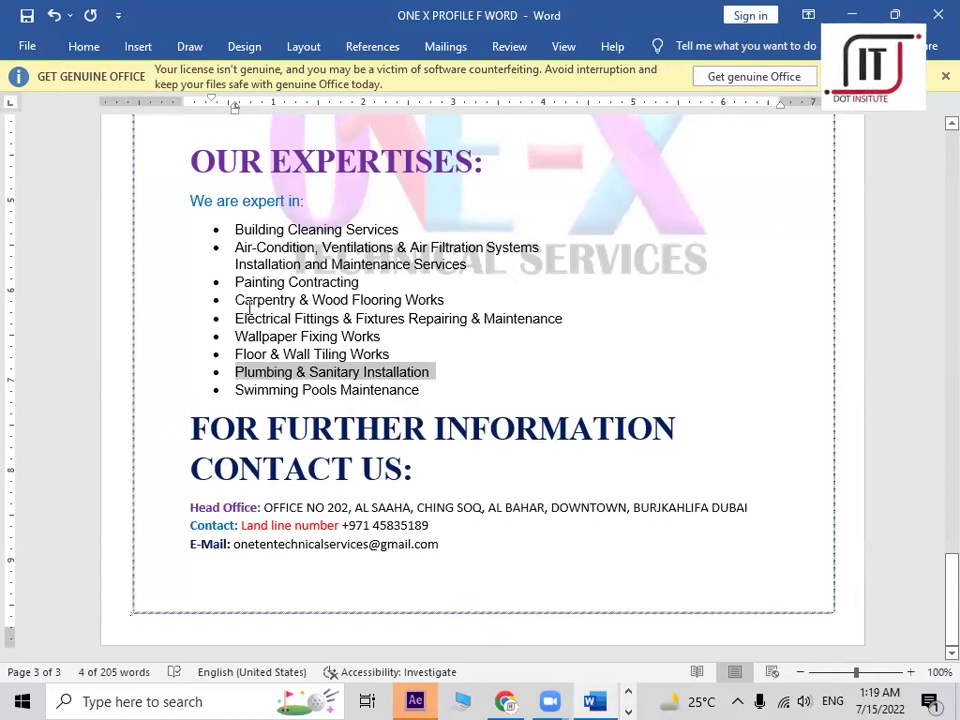
{"action": "left_click_drag", "start_coordinate": [235, 318], "coordinate": [339, 318]}
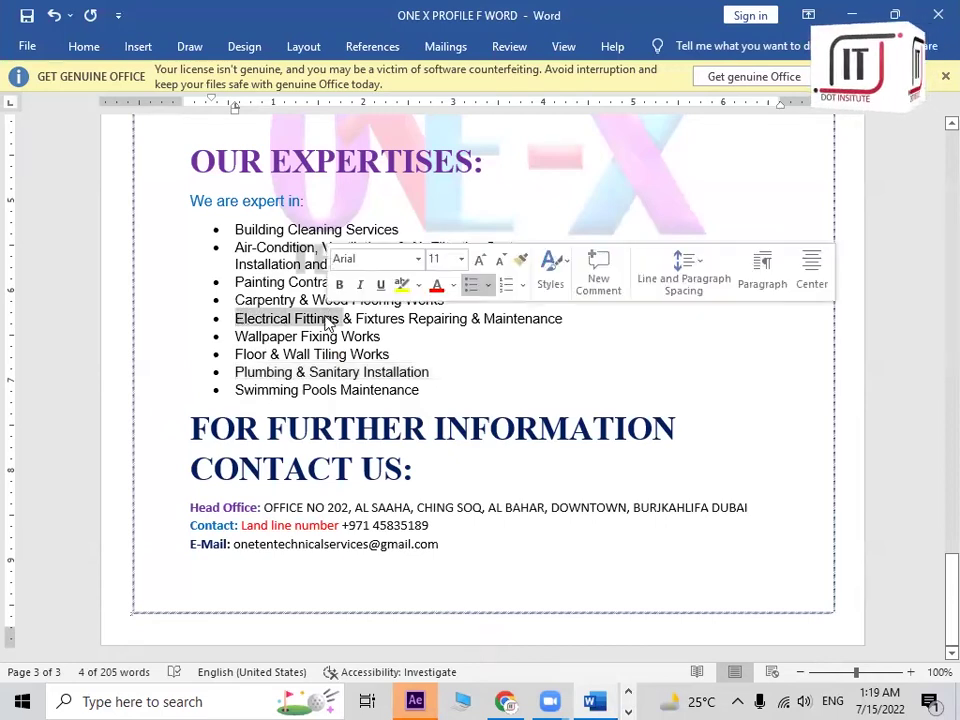
{"action": "right_click", "coordinate": [328, 318]}
{"action": "left_click", "coordinate": [366, 363]}
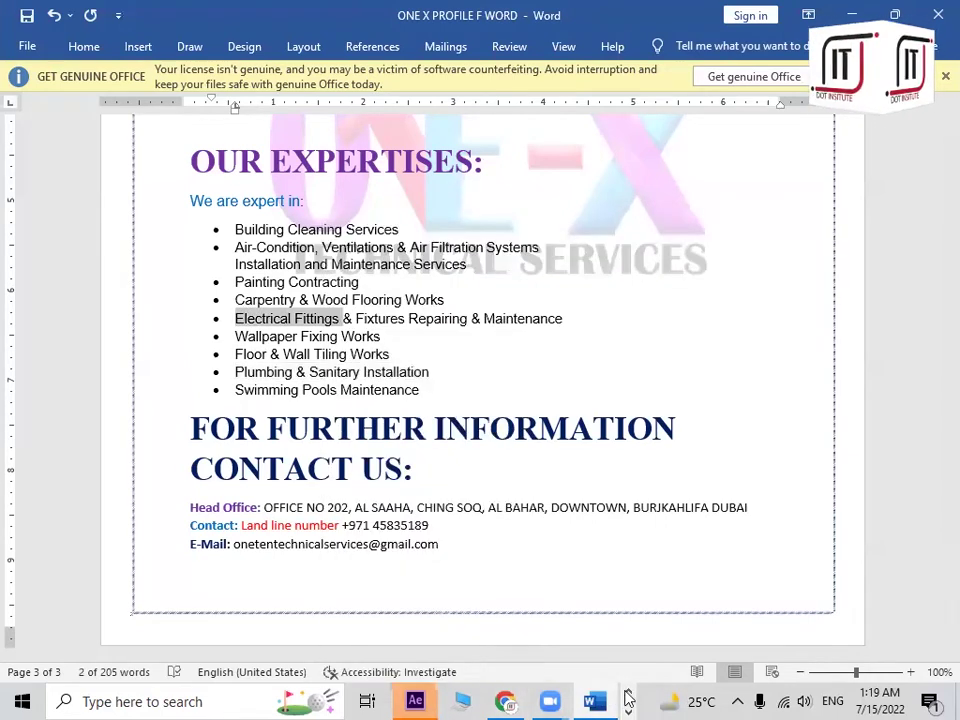
{"action": "key", "text": "alt+Tab"}
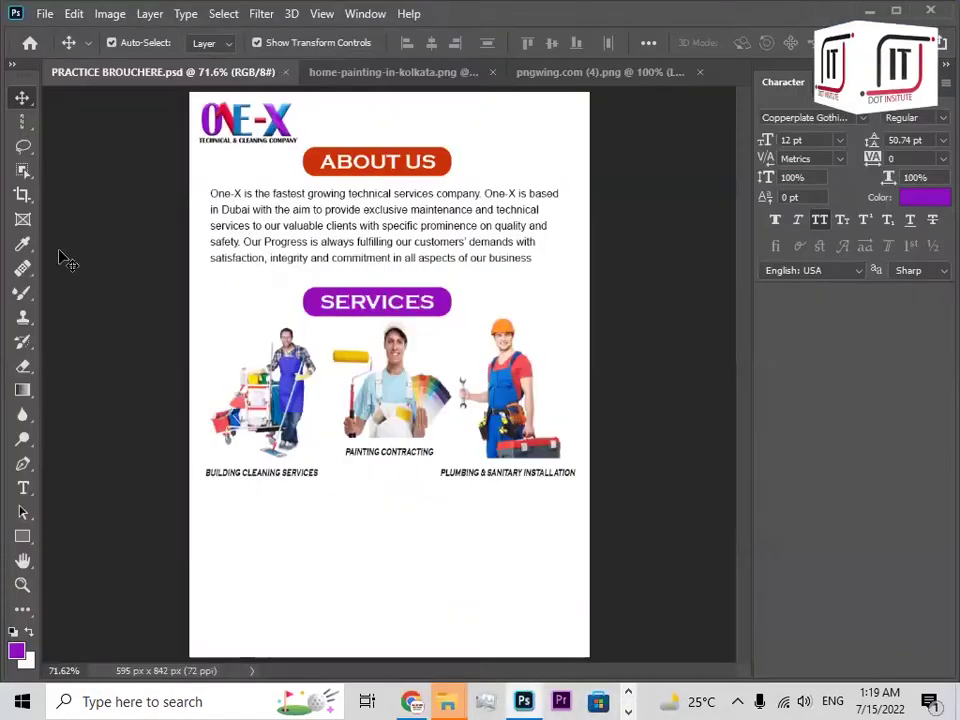
Duplicate the Building Cleaning Services caption and place the copy in the empty area below the original.
{"action": "left_click", "coordinate": [272, 478]}
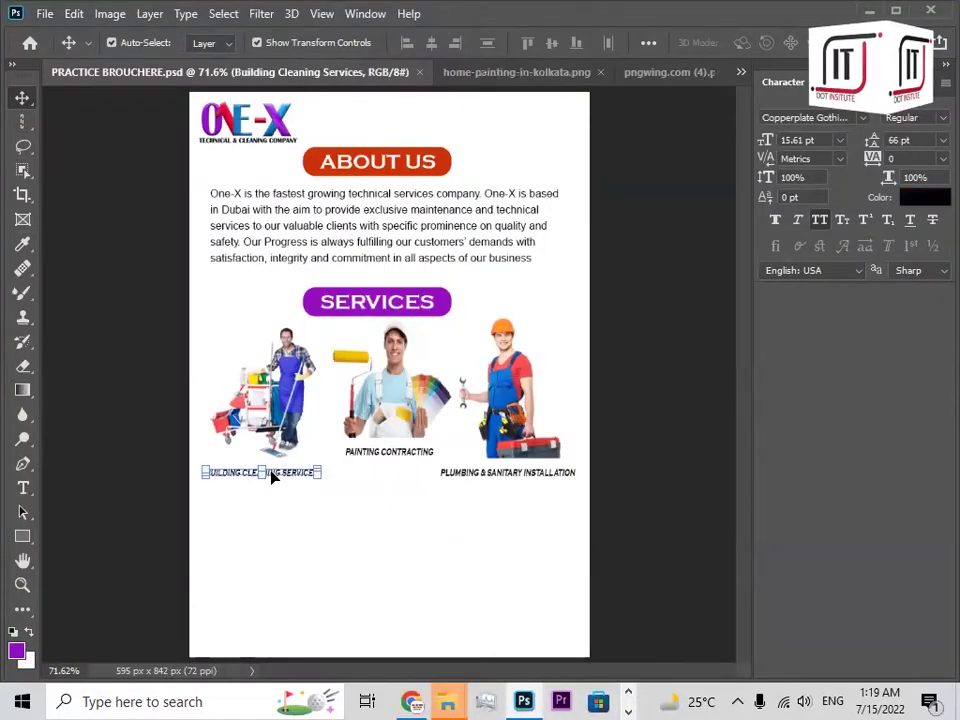
{"action": "key", "text": "ctrl+j"}
{"action": "left_click_drag", "start_coordinate": [268, 476], "coordinate": [279, 595]}
Replace the duplicated caption's text with "ELECTRICAL FITTINGS SERVICES".
{"action": "left_click", "coordinate": [19, 489]}
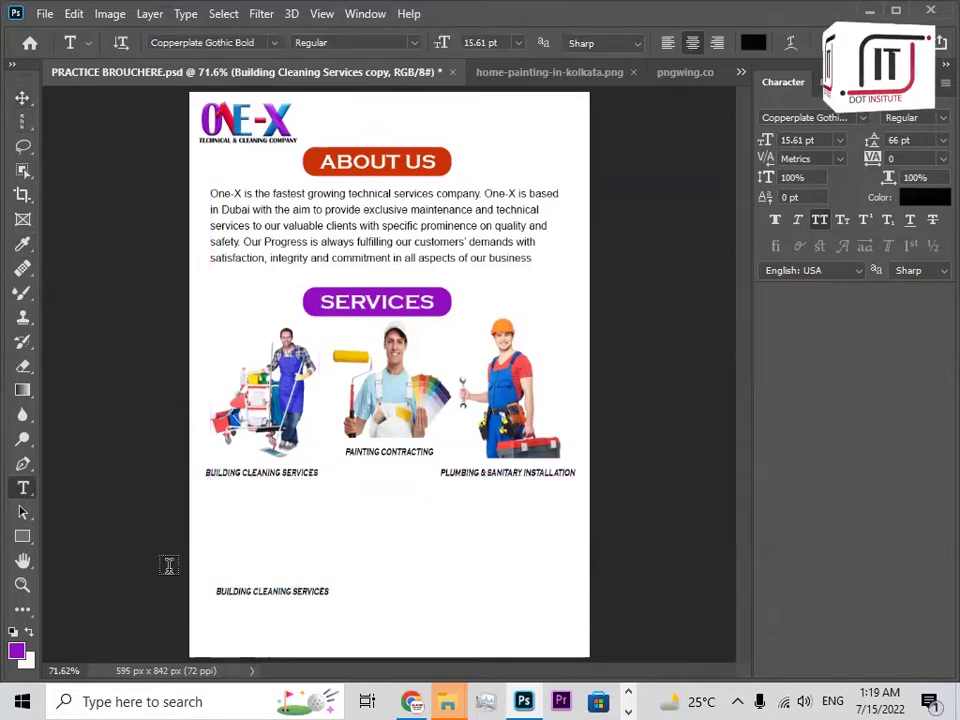
{"action": "triple_click", "coordinate": [212, 587]}
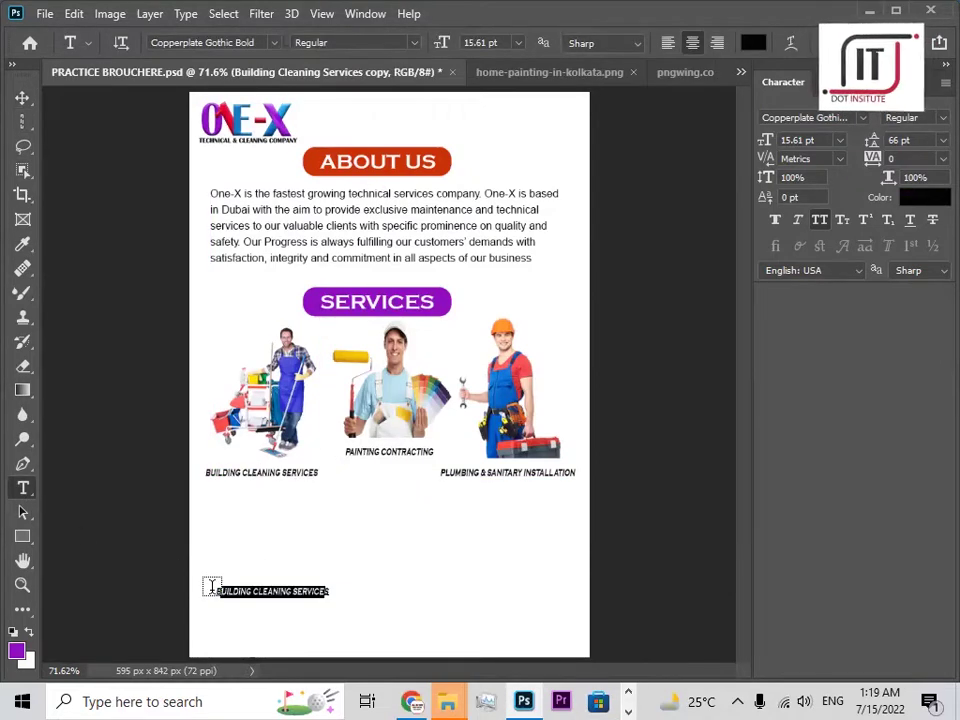
{"action": "key", "text": "ctrl+v"}
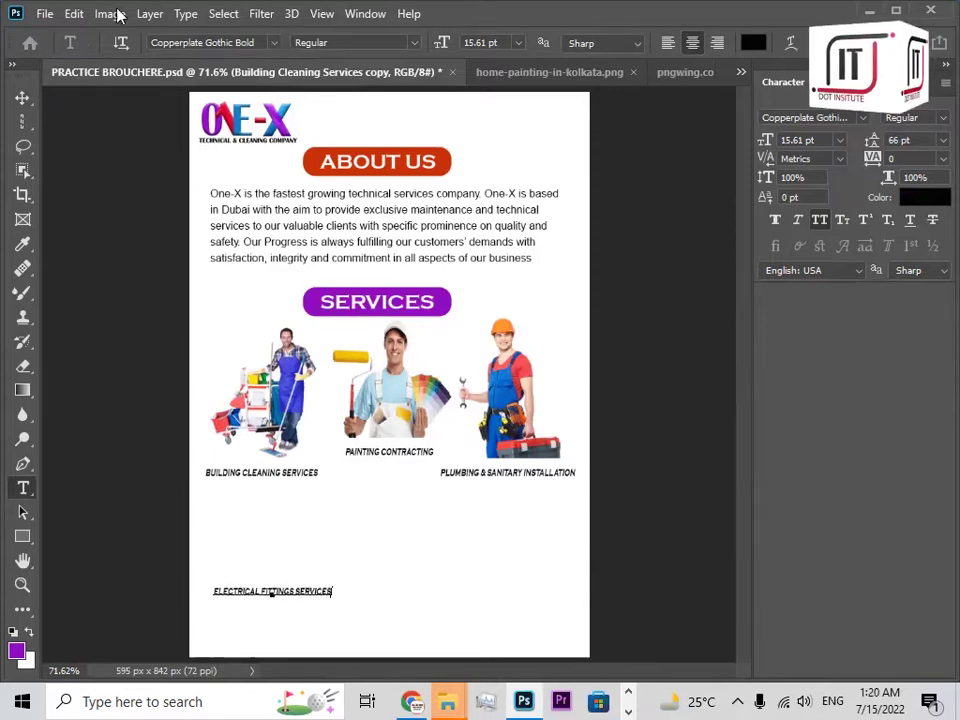
{"action": "left_click", "coordinate": [21, 99]}
{"action": "left_click", "coordinate": [400, 568]}
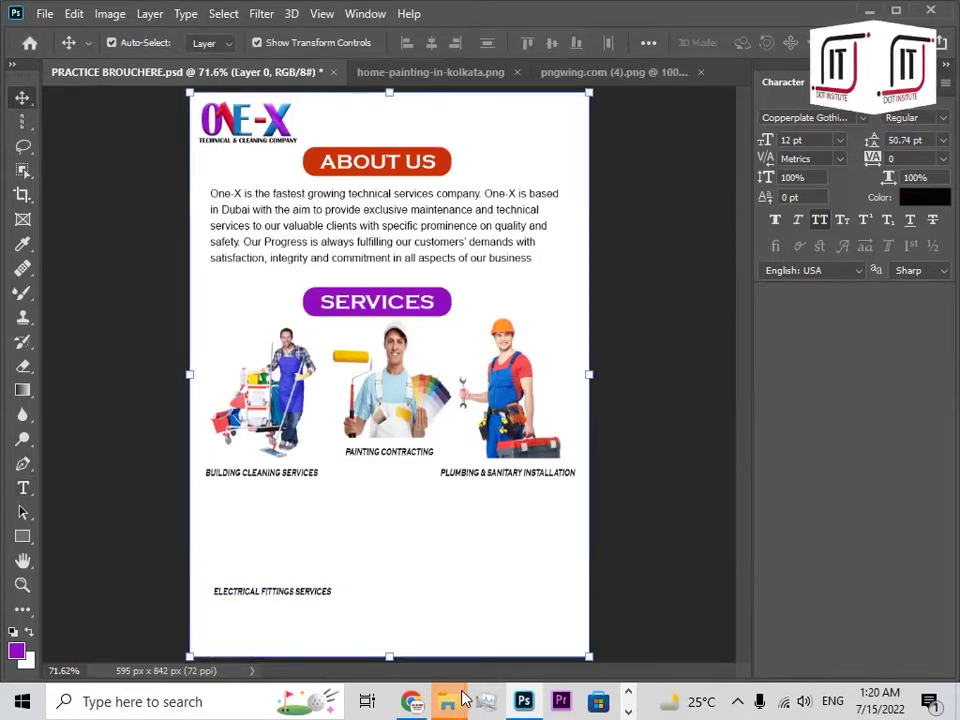
In Chrome, search Google Images for "ELECTRICAL SERVICES SERVICES PNG".
{"action": "left_click", "coordinate": [412, 701]}
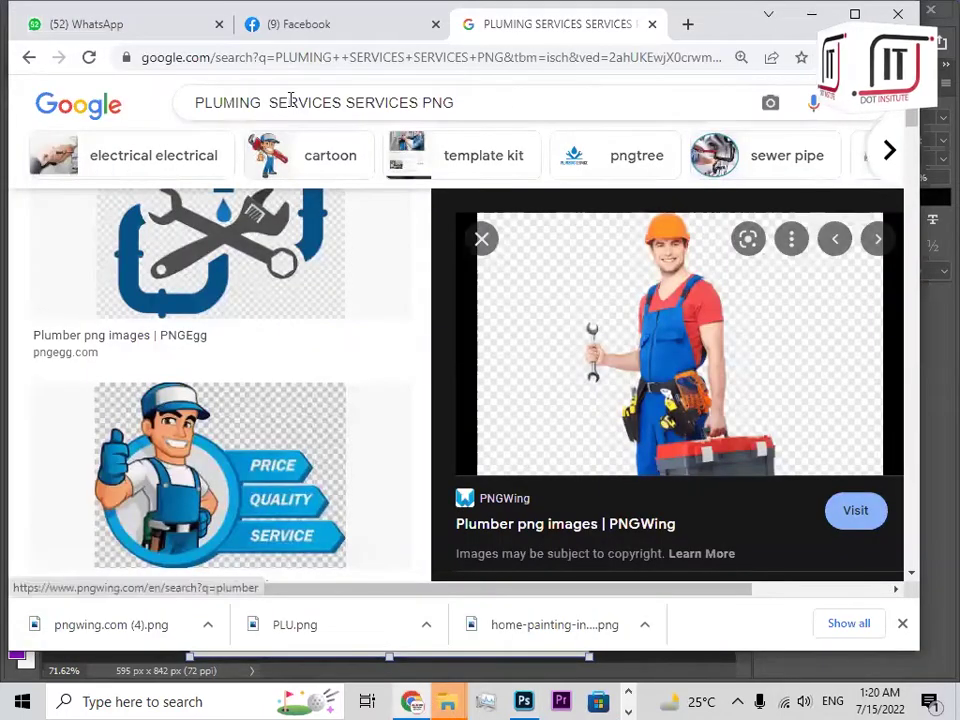
{"action": "double_click", "coordinate": [260, 102]}
{"action": "type", "text": "E"}
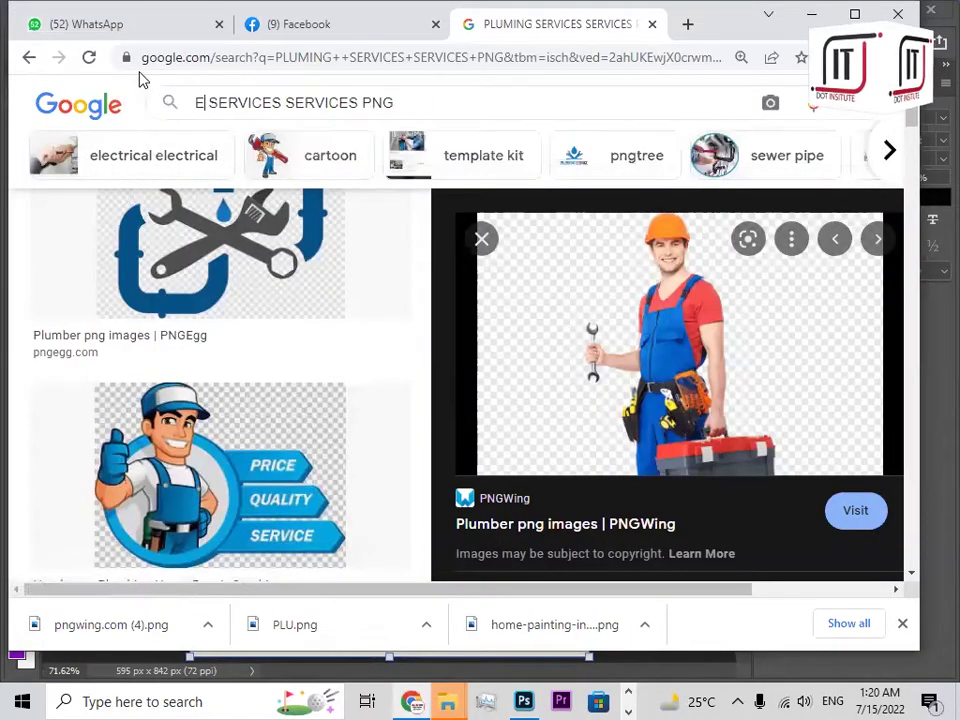
{"action": "type", "text": "LECTRICA"}
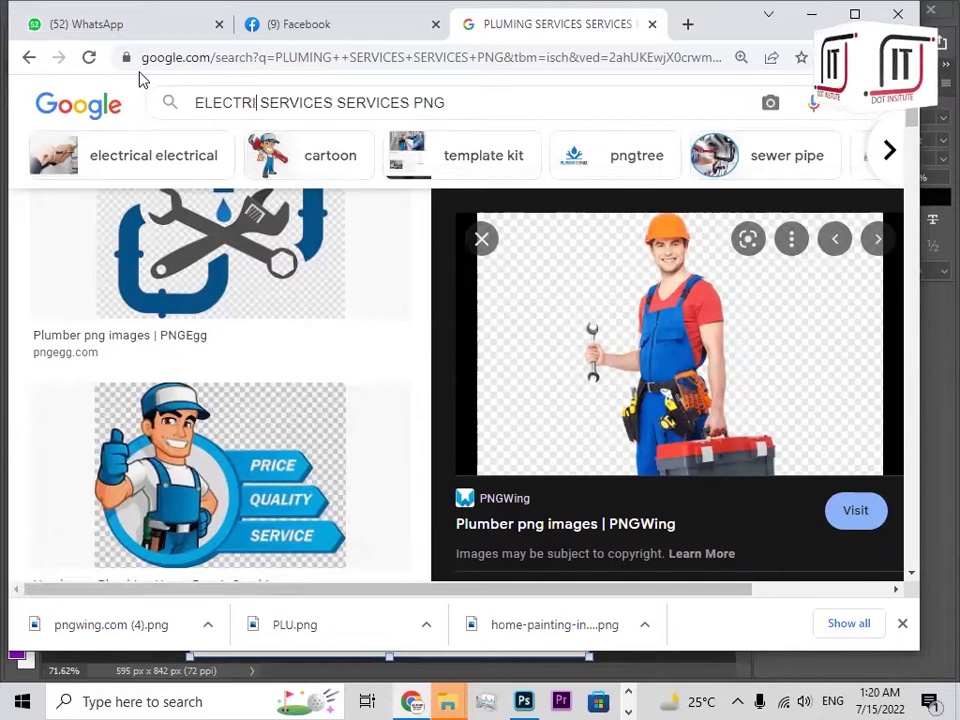
{"action": "type", "text": "L"}
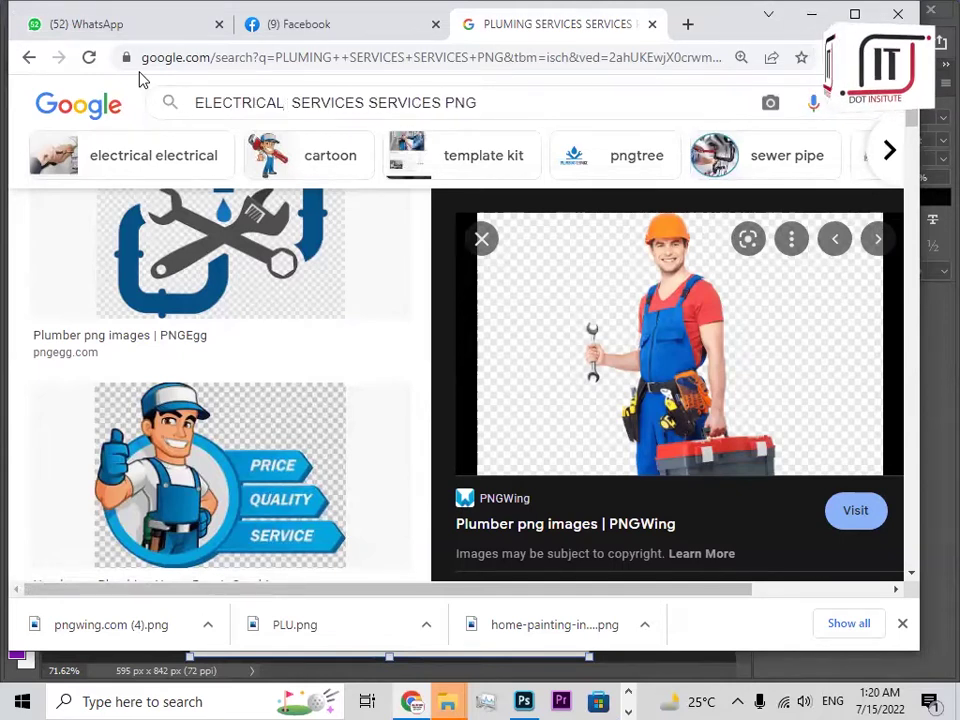
{"action": "key", "text": "Return"}
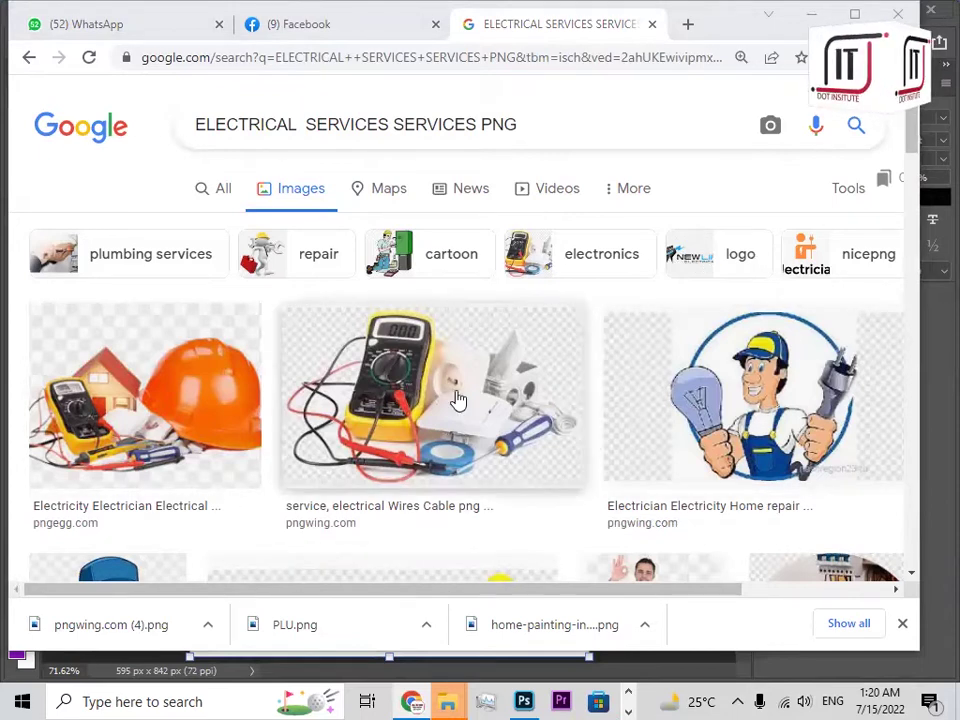
Look through the electrical services image results for a transparent photo of an electrician.
{"action": "scroll", "coordinate": [457, 399], "scroll_direction": "down", "scroll_amount": 3}
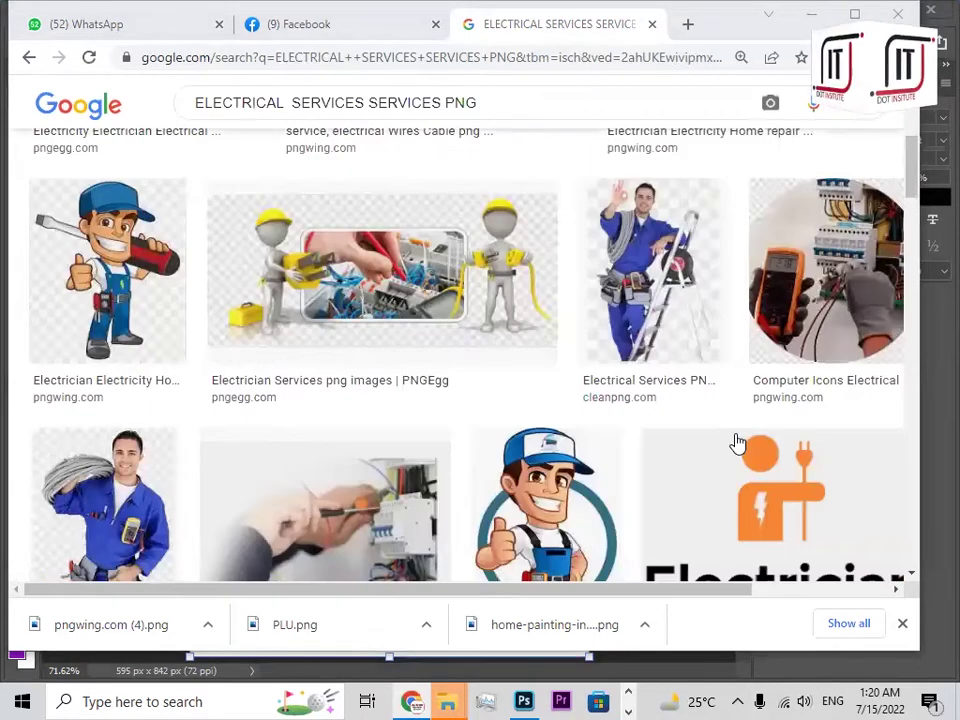
{"action": "scroll", "coordinate": [737, 443], "scroll_direction": "down", "scroll_amount": 1}
{"action": "scroll", "coordinate": [722, 413], "scroll_direction": "up", "scroll_amount": 1}
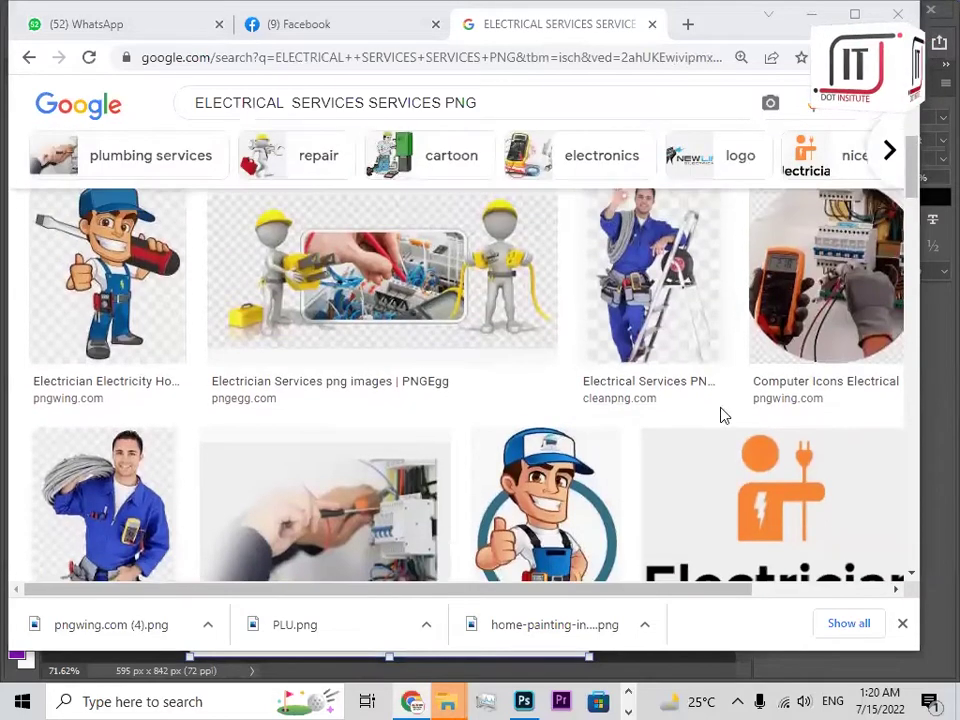
{"action": "scroll", "coordinate": [688, 306], "scroll_direction": "up", "scroll_amount": 1}
{"action": "scroll", "coordinate": [688, 308], "scroll_direction": "down", "scroll_amount": 2}
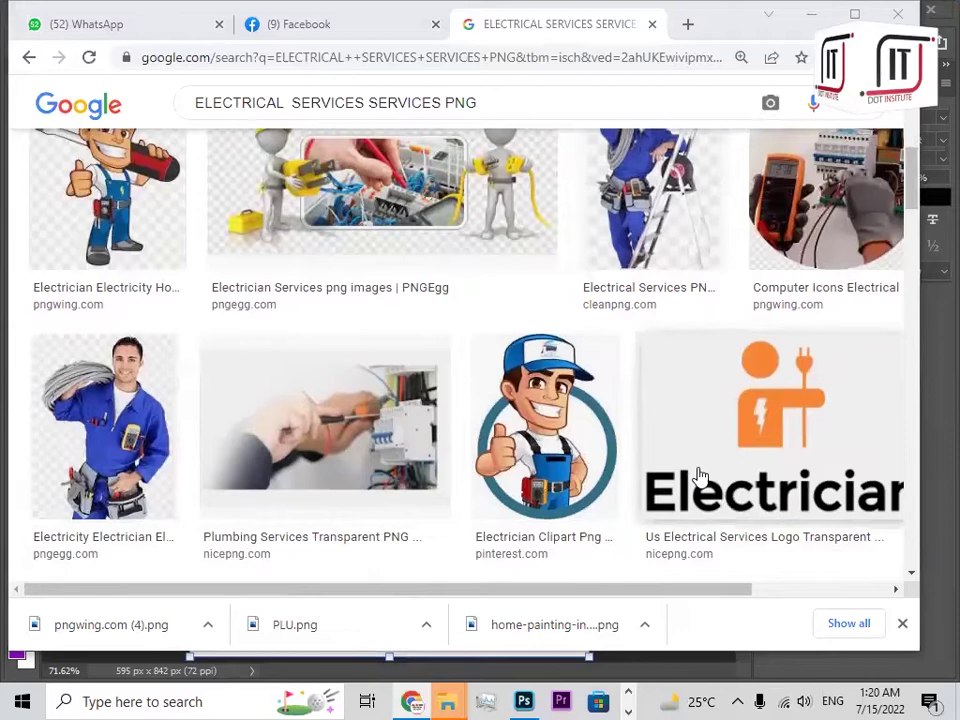
{"action": "scroll", "coordinate": [699, 476], "scroll_direction": "up", "scroll_amount": 1}
{"action": "scroll", "coordinate": [152, 519], "scroll_direction": "up", "scroll_amount": 1}
{"action": "scroll", "coordinate": [117, 537], "scroll_direction": "down", "scroll_amount": 2}
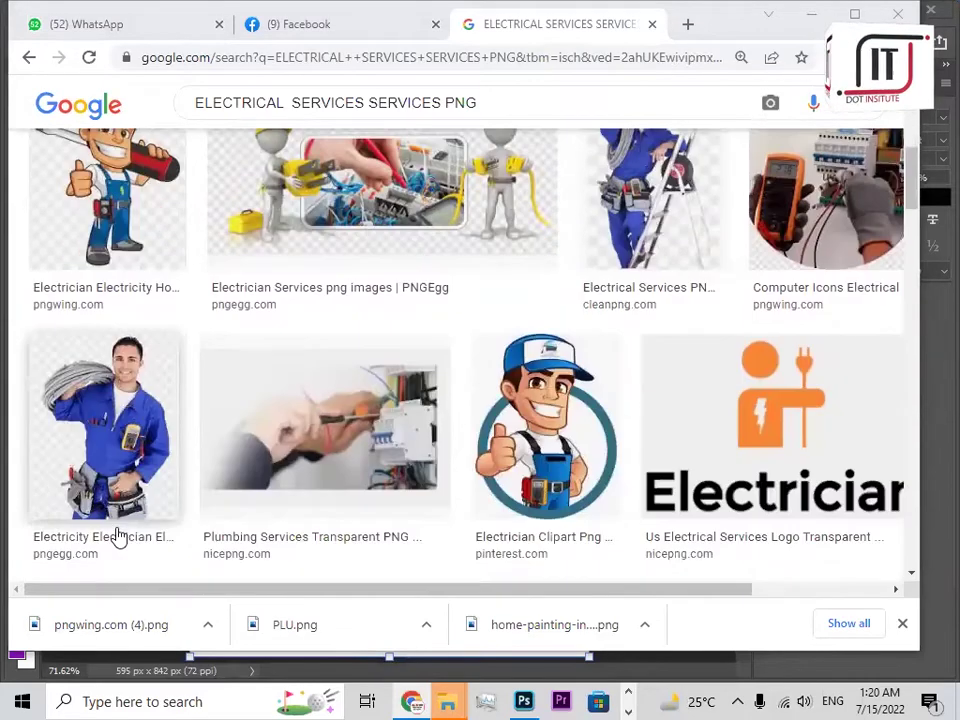
Open the PNGEgg page of the electrician carrying a cable coil and choose the matching transparent version among its related images.
{"action": "left_click", "coordinate": [71, 401]}
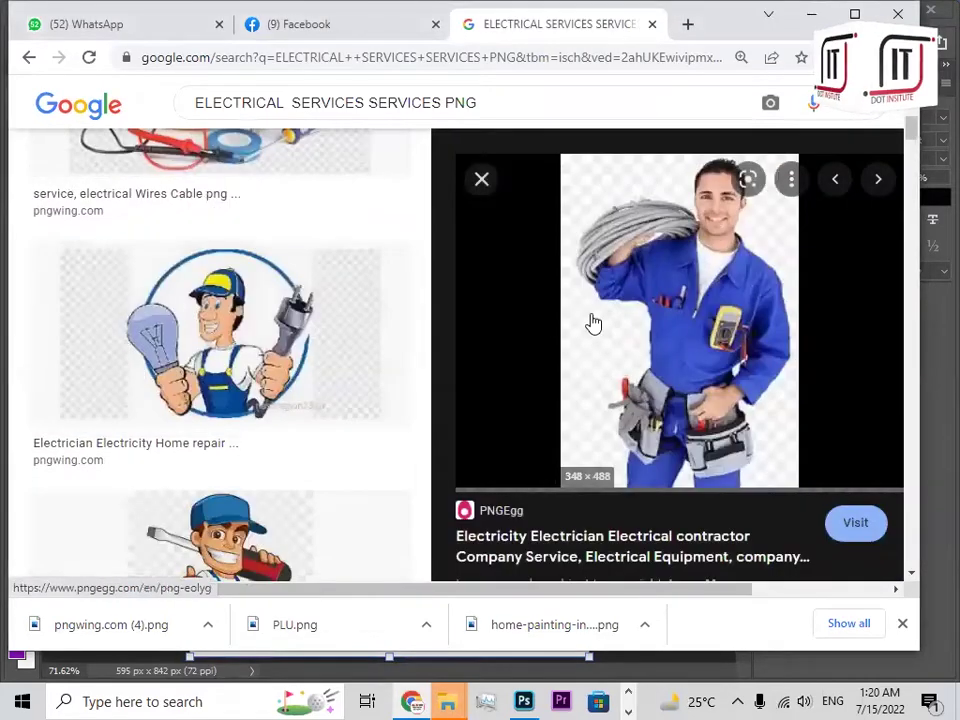
{"action": "left_click", "coordinate": [855, 511]}
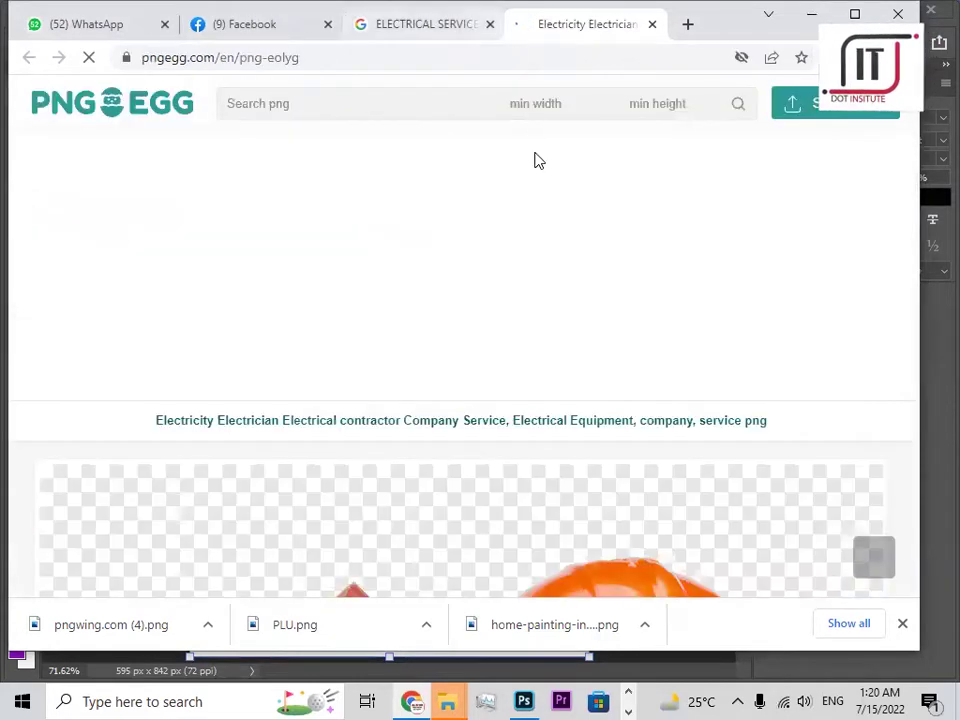
{"action": "scroll", "coordinate": [532, 411], "scroll_direction": "down", "scroll_amount": 3}
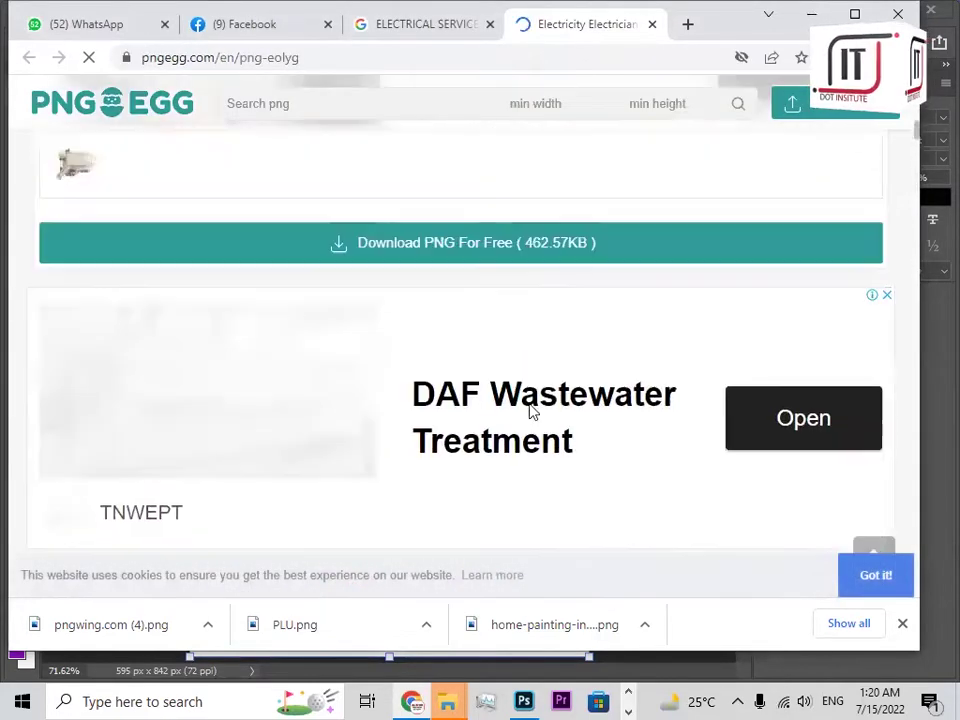
{"action": "scroll", "coordinate": [532, 411], "scroll_direction": "down", "scroll_amount": 15}
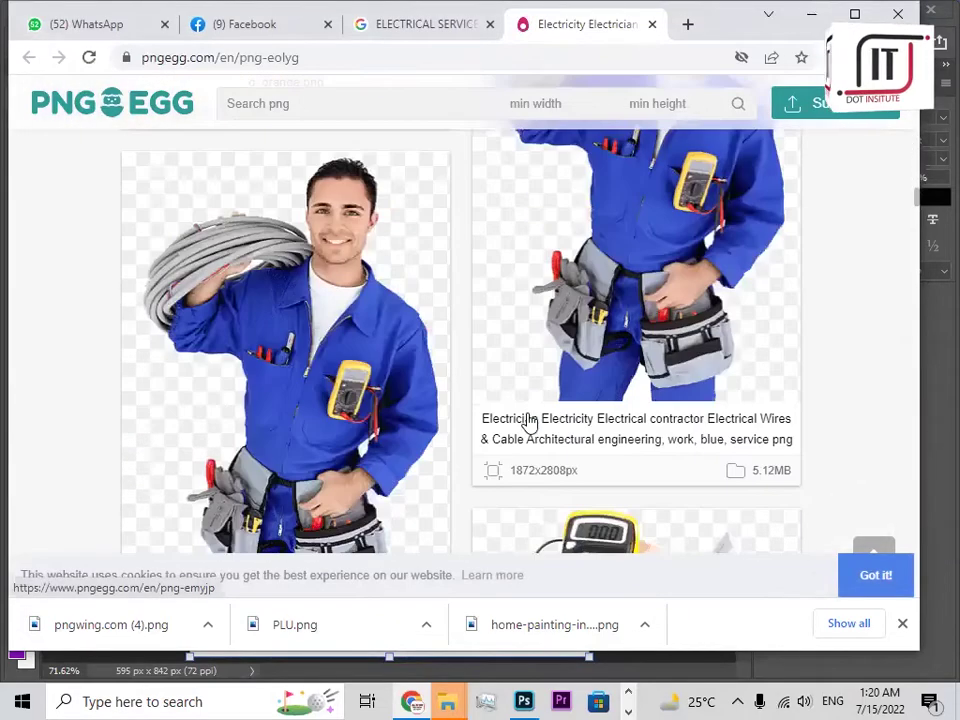
{"action": "scroll", "coordinate": [530, 422], "scroll_direction": "up", "scroll_amount": 2}
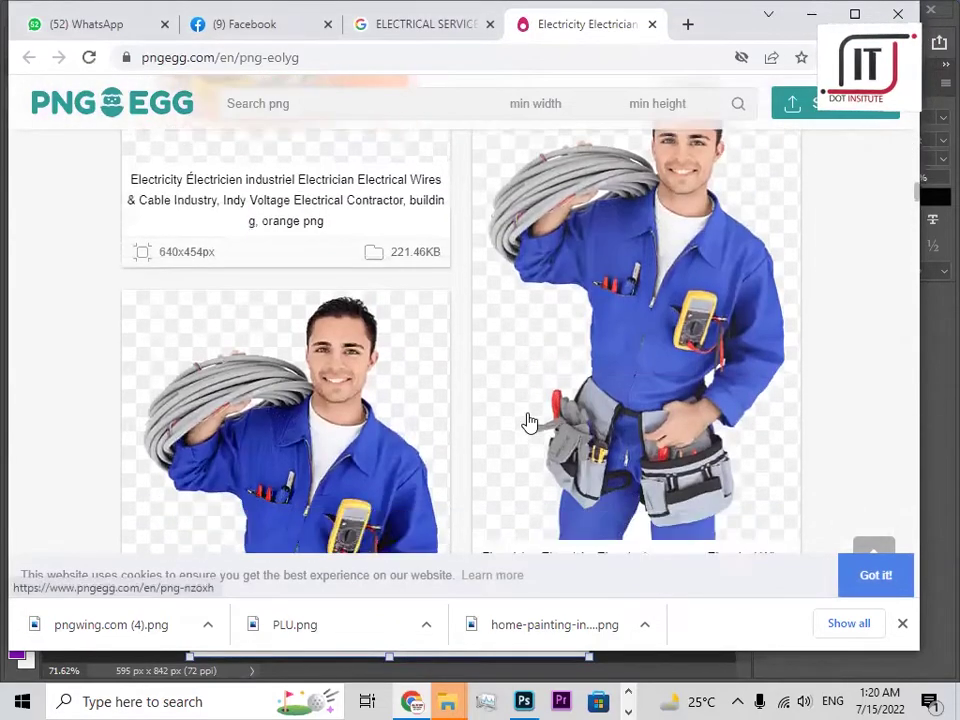
{"action": "scroll", "coordinate": [528, 415], "scroll_direction": "down", "scroll_amount": 5}
{"action": "left_click", "coordinate": [287, 280]}
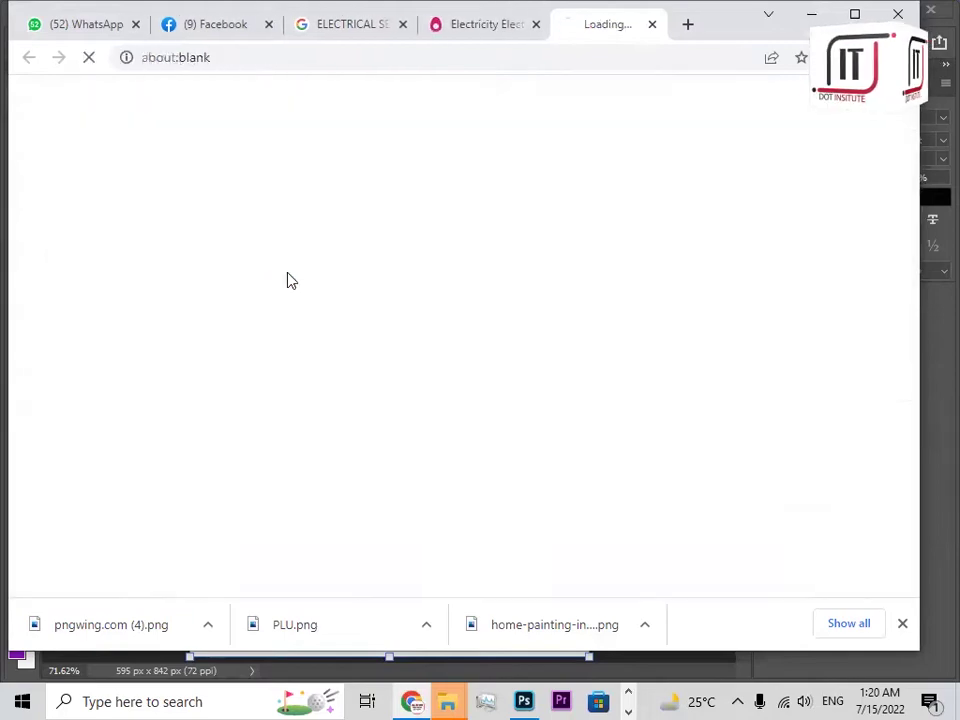
Download the free transparent PNG of the electrician, dismissing the advert and completing the human verification check.
{"action": "scroll", "coordinate": [495, 410], "scroll_direction": "down", "scroll_amount": 3}
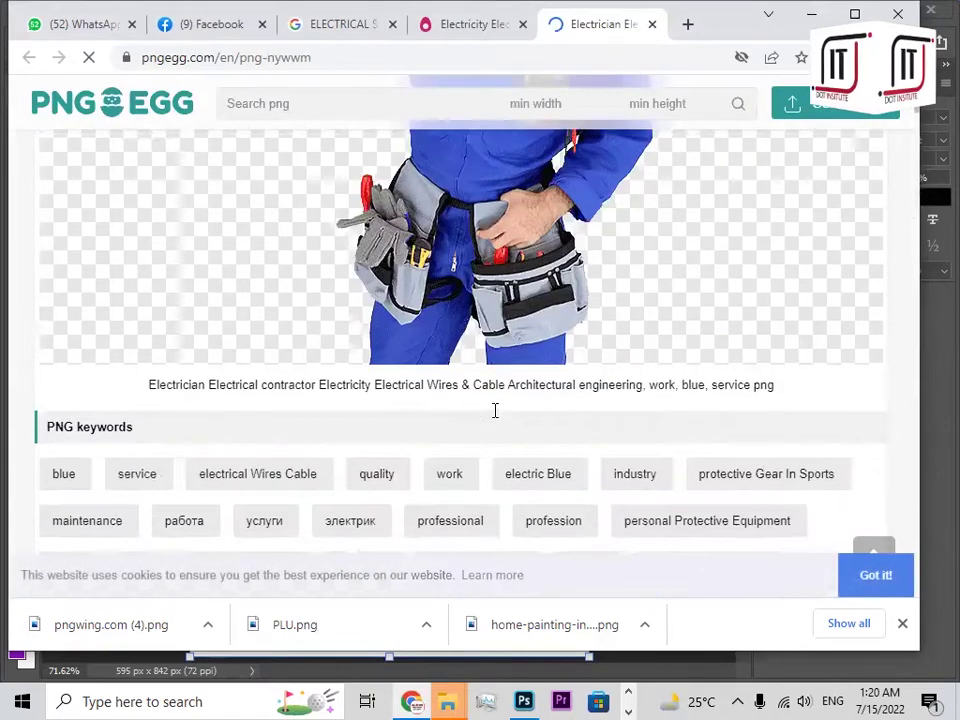
{"action": "scroll", "coordinate": [495, 410], "scroll_direction": "down", "scroll_amount": 7}
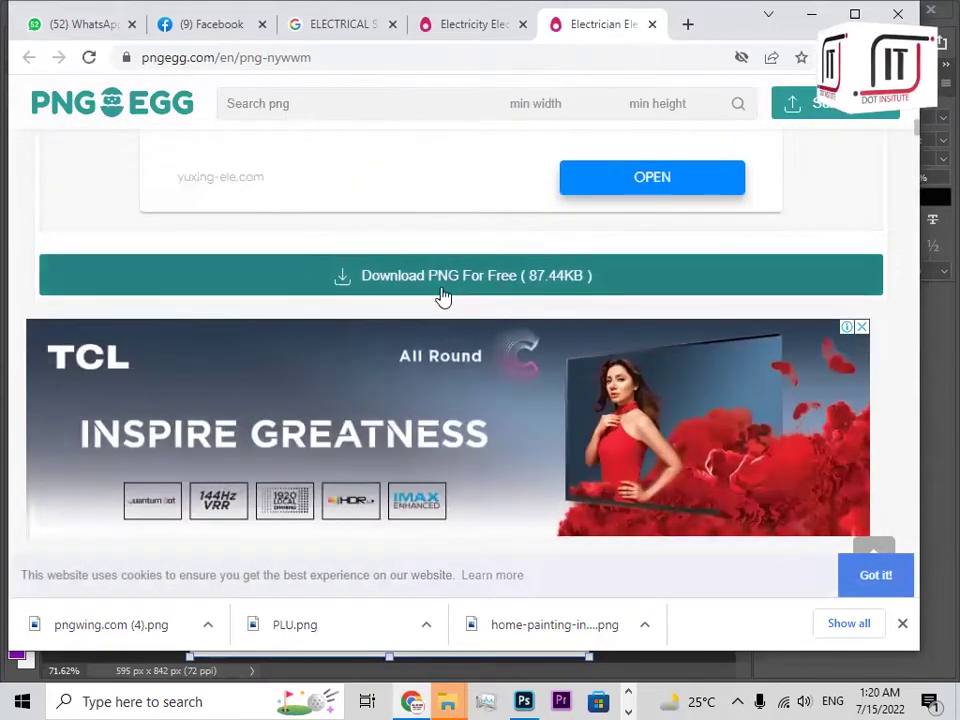
{"action": "left_click", "coordinate": [441, 289]}
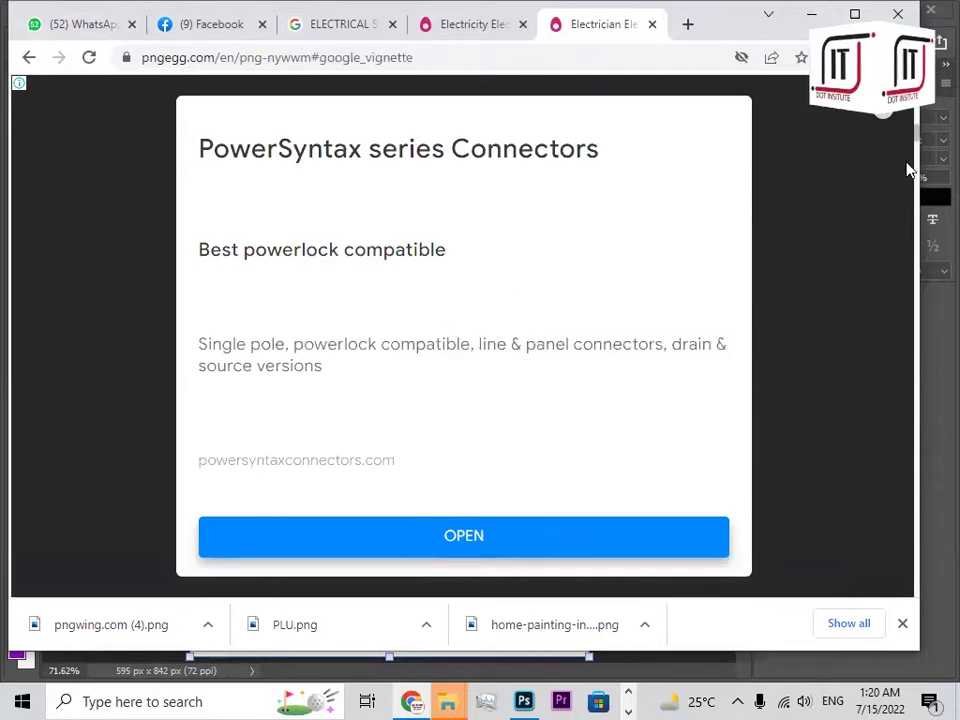
{"action": "left_click", "coordinate": [744, 150]}
{"action": "scroll", "coordinate": [568, 425], "scroll_direction": "down", "scroll_amount": 4}
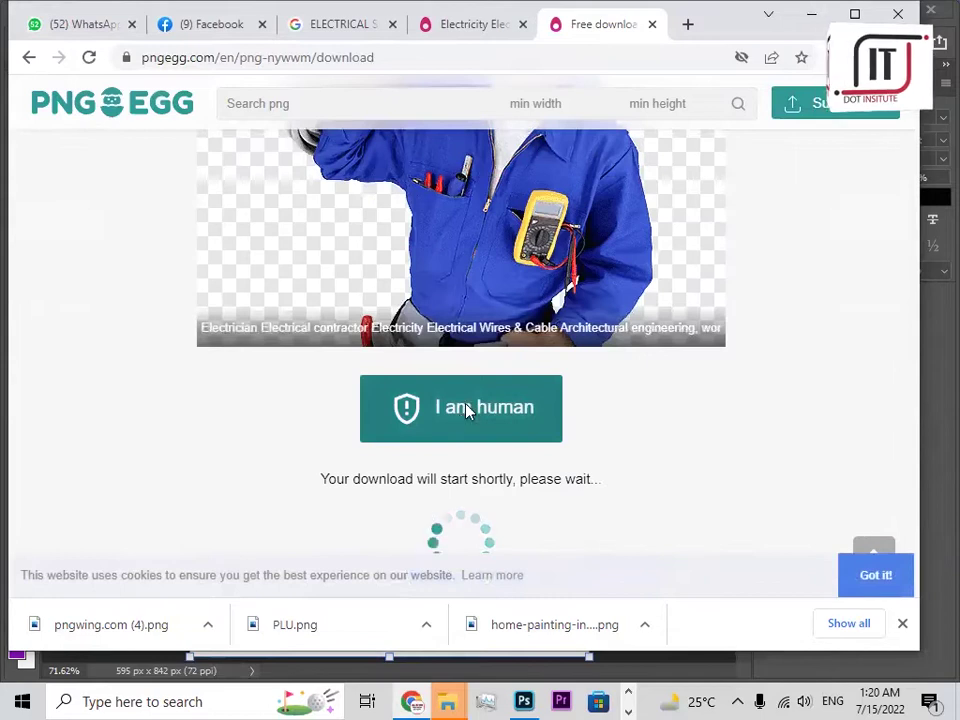
{"action": "left_click", "coordinate": [469, 411]}
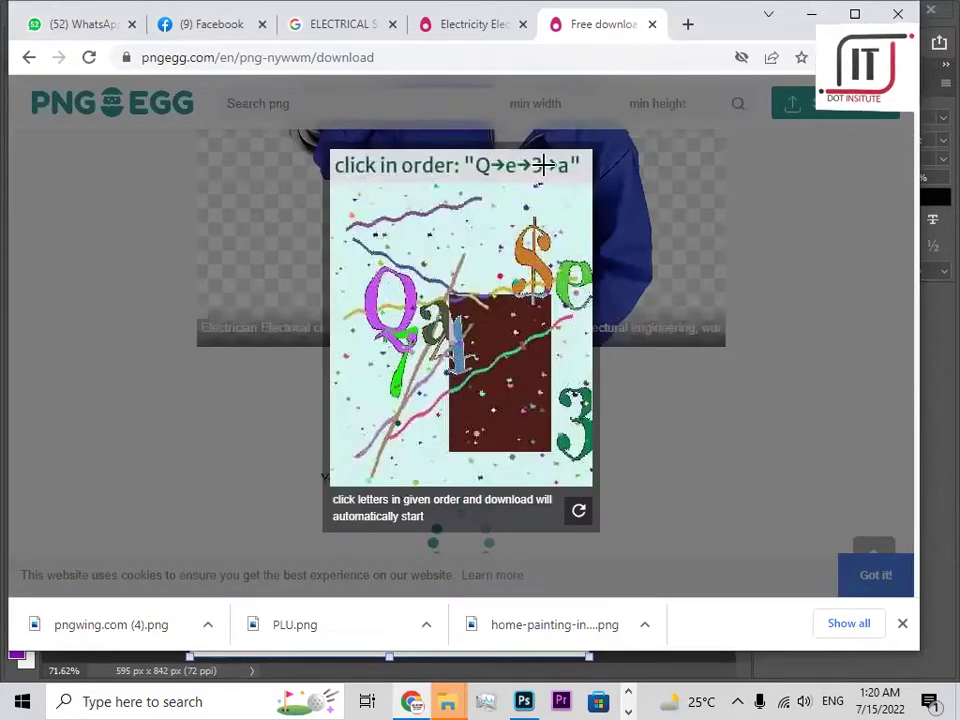
{"action": "left_click", "coordinate": [397, 296]}
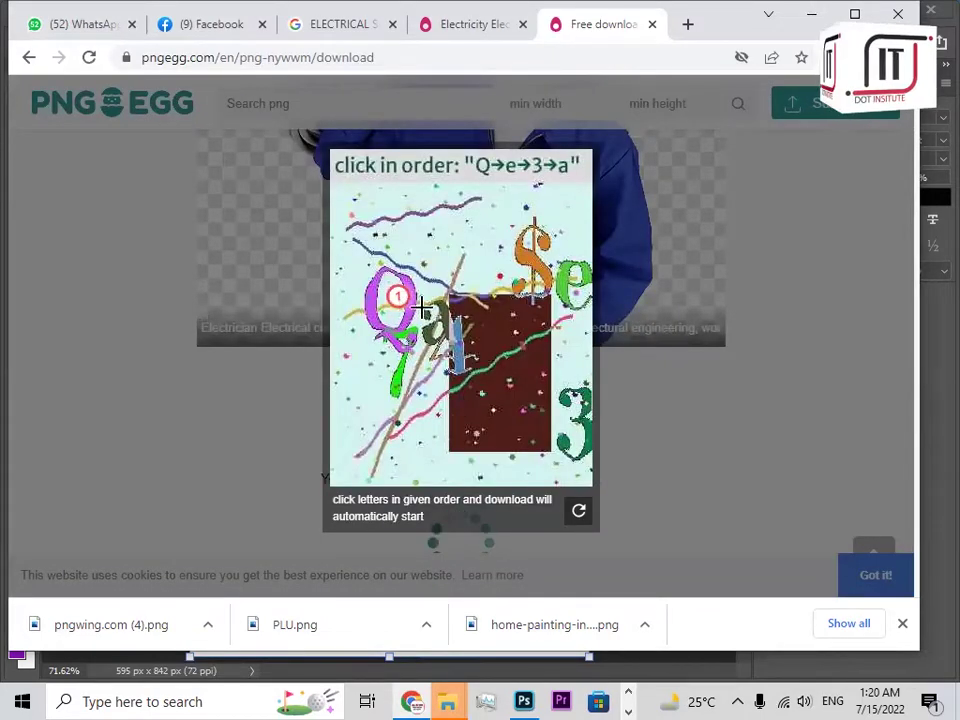
{"action": "left_click", "coordinate": [578, 286]}
{"action": "left_click", "coordinate": [579, 426]}
{"action": "left_click", "coordinate": [432, 319]}
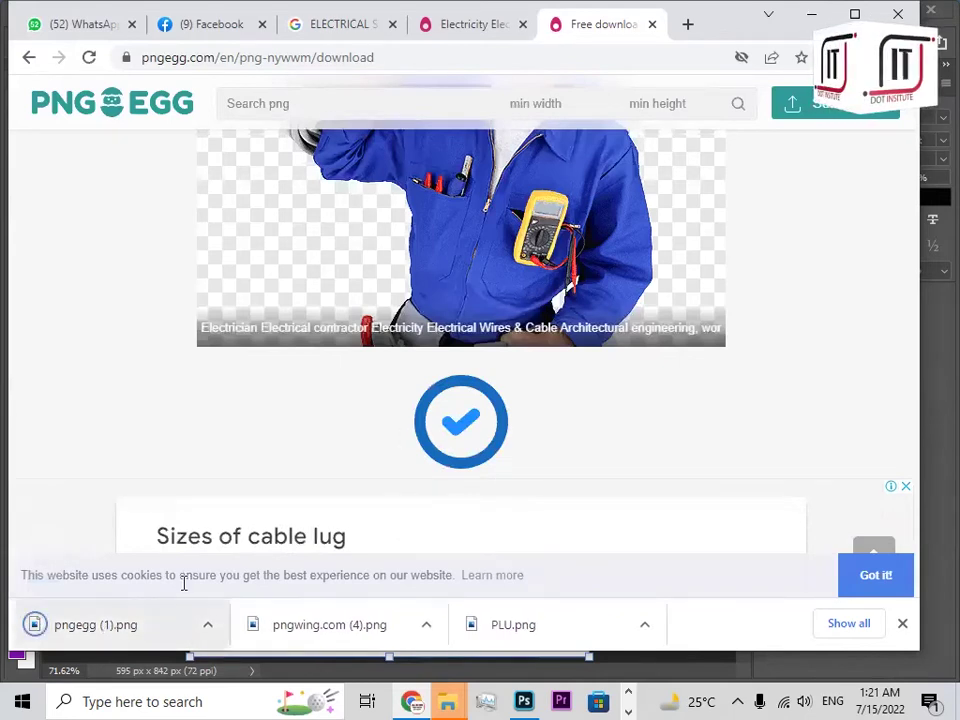
Locate the downloaded pngegg (1).png in its folder and open it in Photoshop.
{"action": "left_click", "coordinate": [208, 624]}
{"action": "left_click", "coordinate": [167, 576]}
{"action": "right_click", "coordinate": [388, 238]}
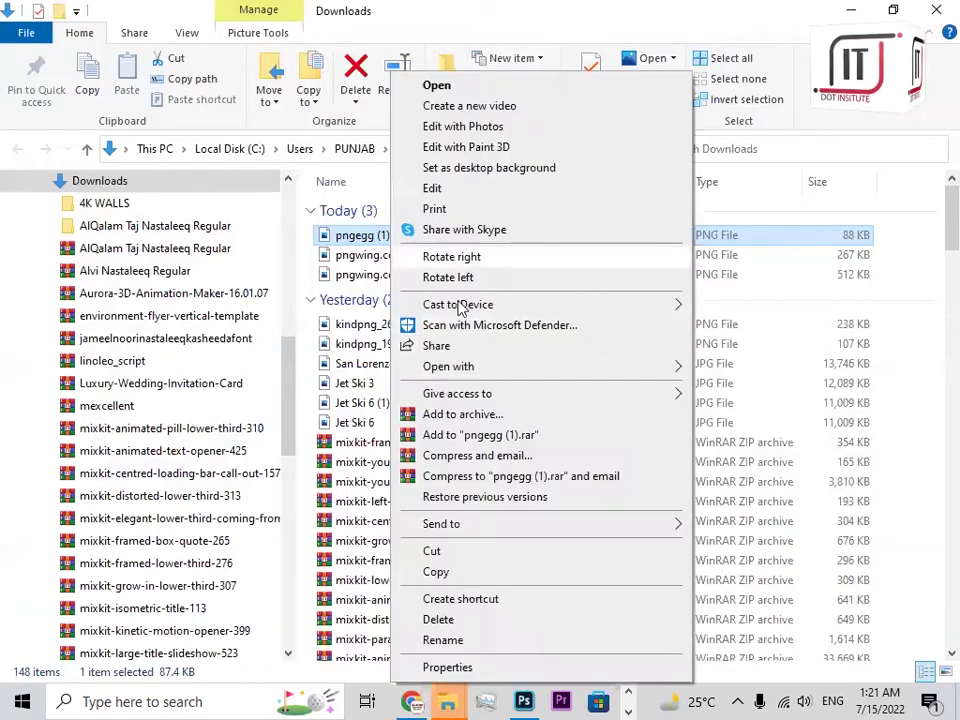
{"action": "mouse_move", "coordinate": [484, 368]}
{"action": "left_click", "coordinate": [735, 398]}
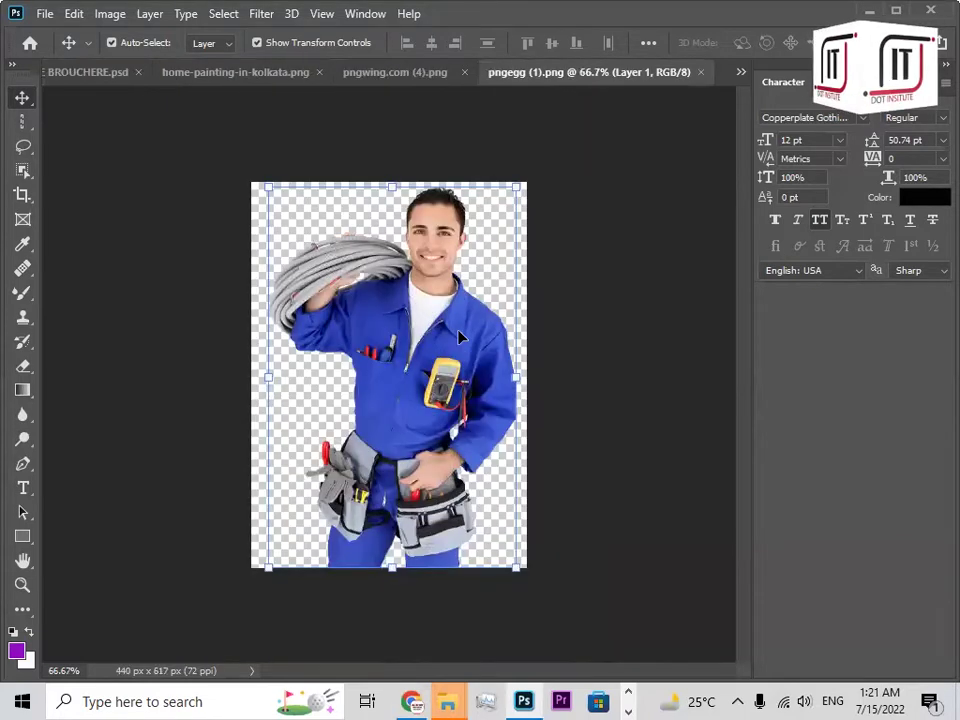
Copy the electrician image into PRACTICE BROUCHERE.psd and close the home painting, pngwing and pngegg source documents.
{"action": "mouse_move", "coordinate": [343, 248]}
{"action": "left_mouse_down"}
{"action": "mouse_move", "coordinate": [256, 250]}
{"action": "mouse_move", "coordinate": [213, 89]}
{"action": "mouse_move", "coordinate": [222, 76]}
{"action": "left_mouse_up"}
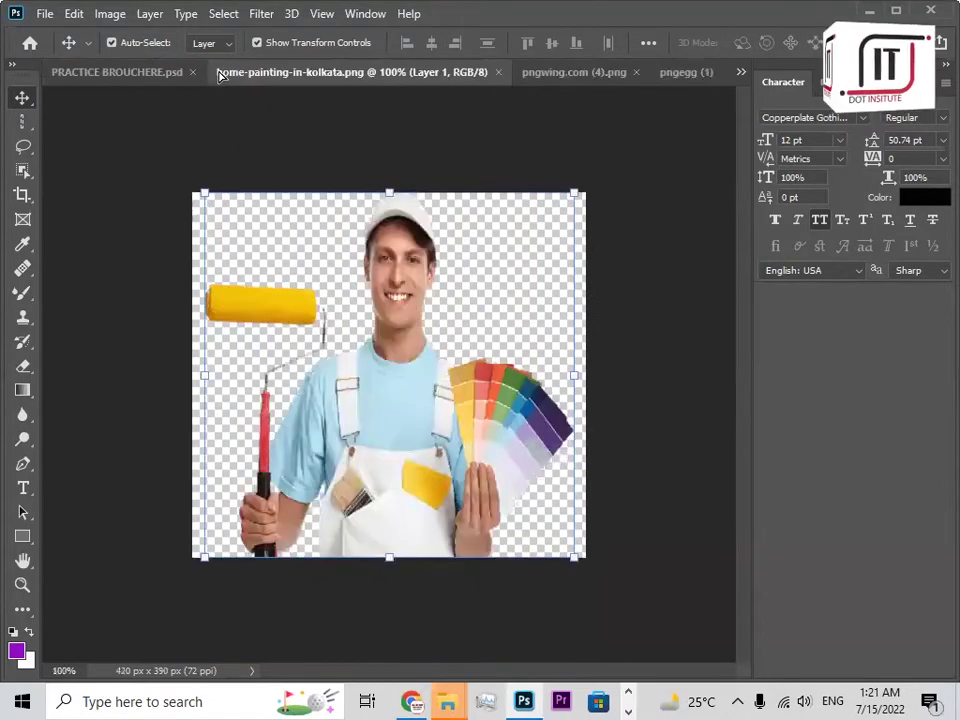
{"action": "left_click_drag", "start_coordinate": [121, 76], "coordinate": [396, 575]}
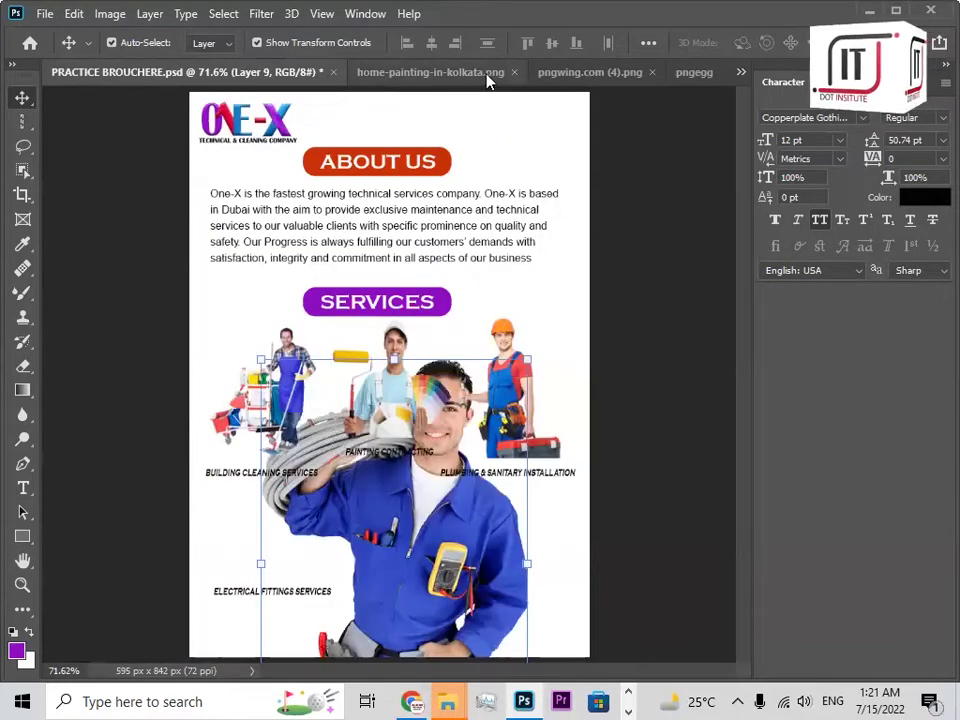
{"action": "left_click", "coordinate": [513, 72]}
{"action": "left_click", "coordinate": [517, 73]}
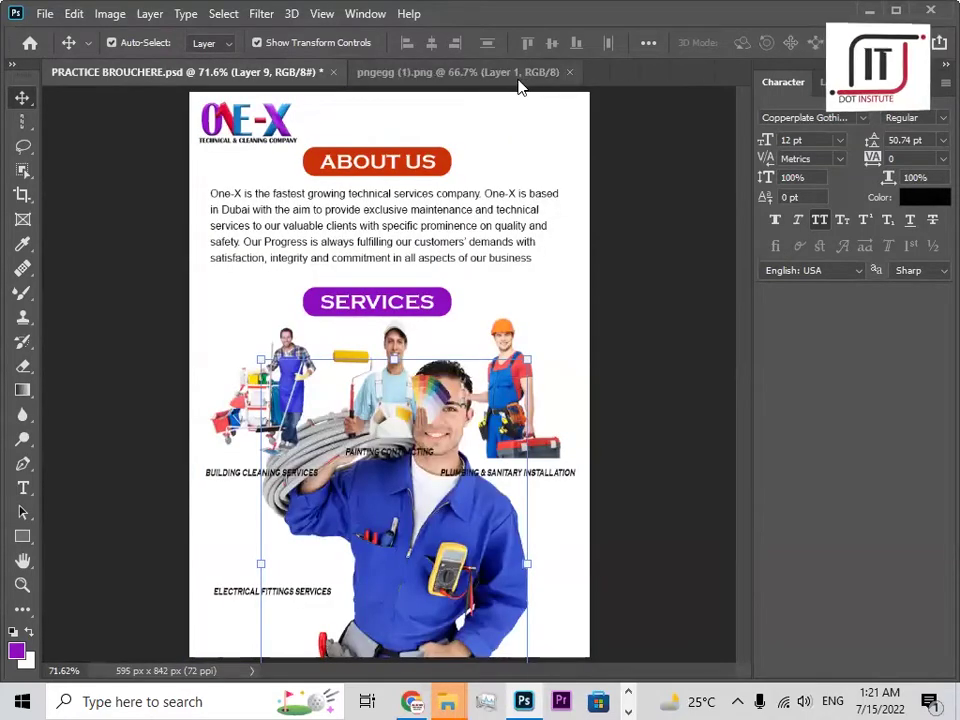
{"action": "left_click", "coordinate": [569, 73]}
Scale the electrician image down to about 53% above the Electrical Fittings Services caption.
{"action": "mouse_move", "coordinate": [258, 357]}
{"action": "left_mouse_down"}
{"action": "mouse_move", "coordinate": [388, 551]}
{"action": "mouse_move", "coordinate": [240, 360]}
{"action": "left_mouse_up"}
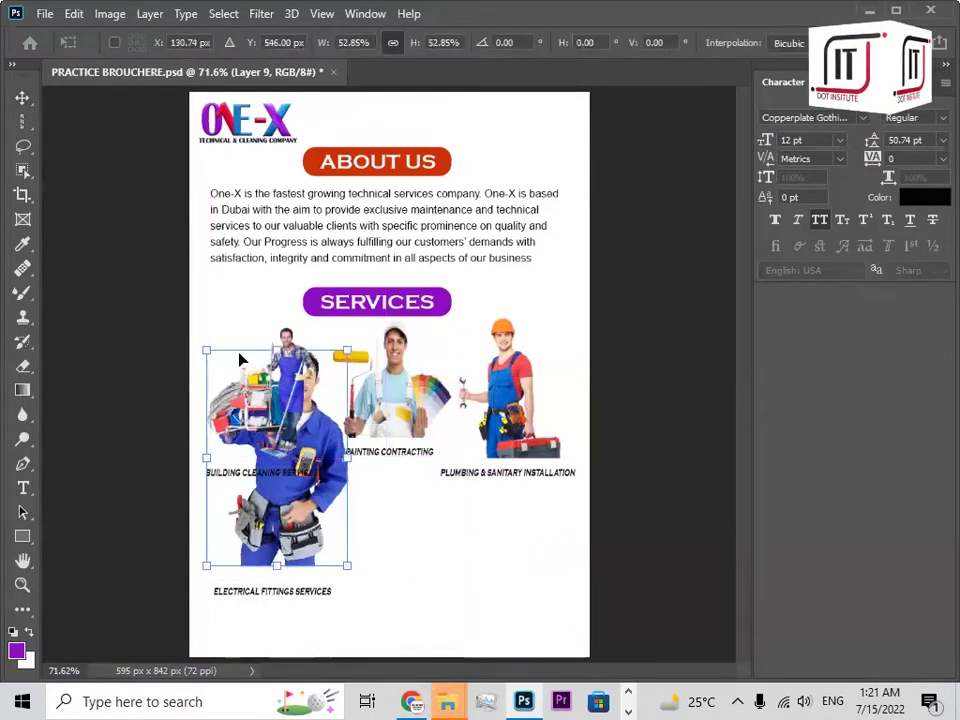
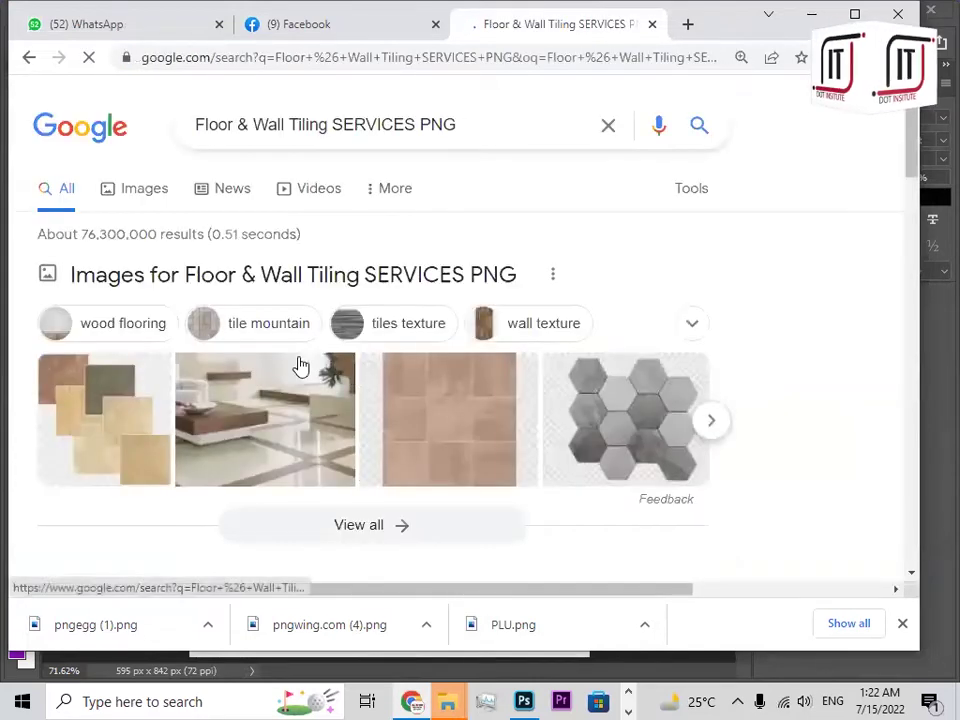
Show the image results for "Floor & Wall Tiling SERVICES PNG" in Chrome and look through them for a tiling worker.
{"action": "left_click", "coordinate": [157, 192]}
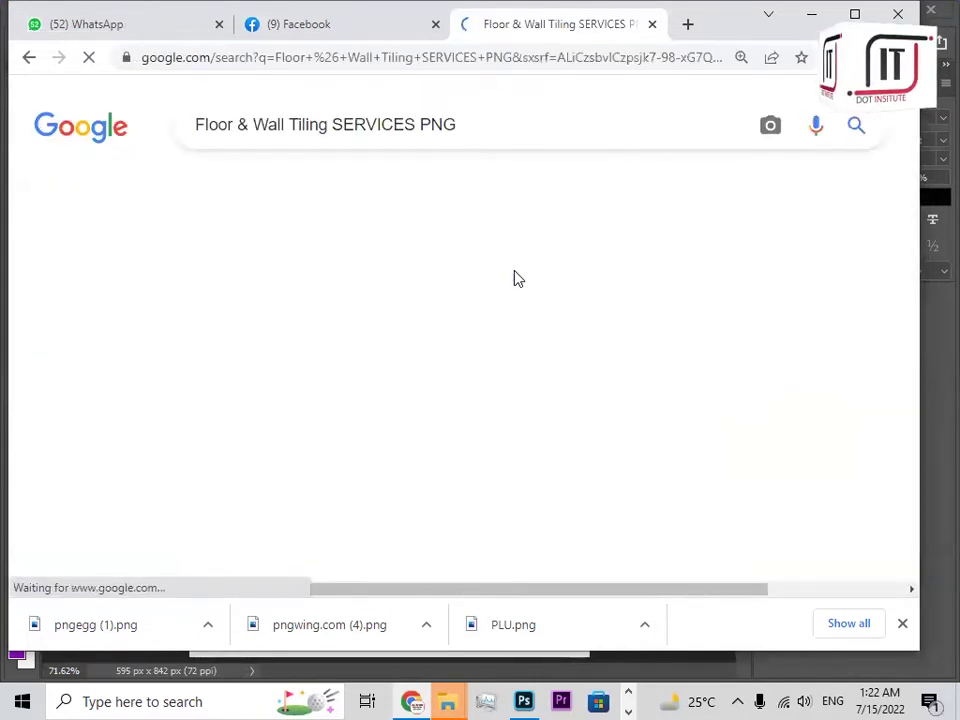
{"action": "scroll", "coordinate": [467, 396], "scroll_direction": "down", "scroll_amount": 5}
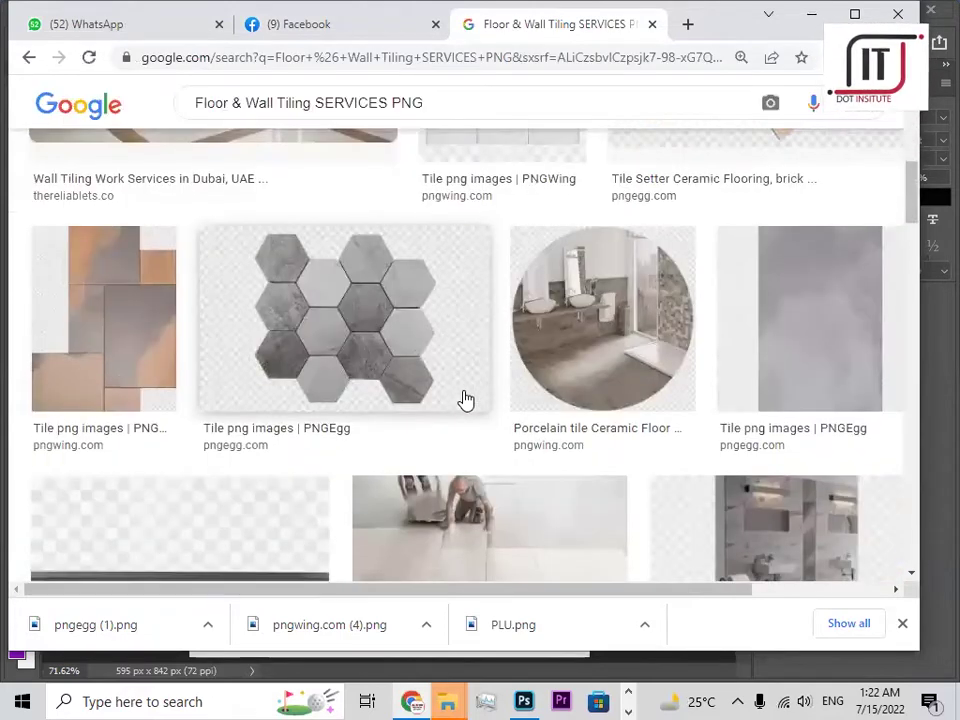
{"action": "scroll", "coordinate": [465, 399], "scroll_direction": "down", "scroll_amount": 10}
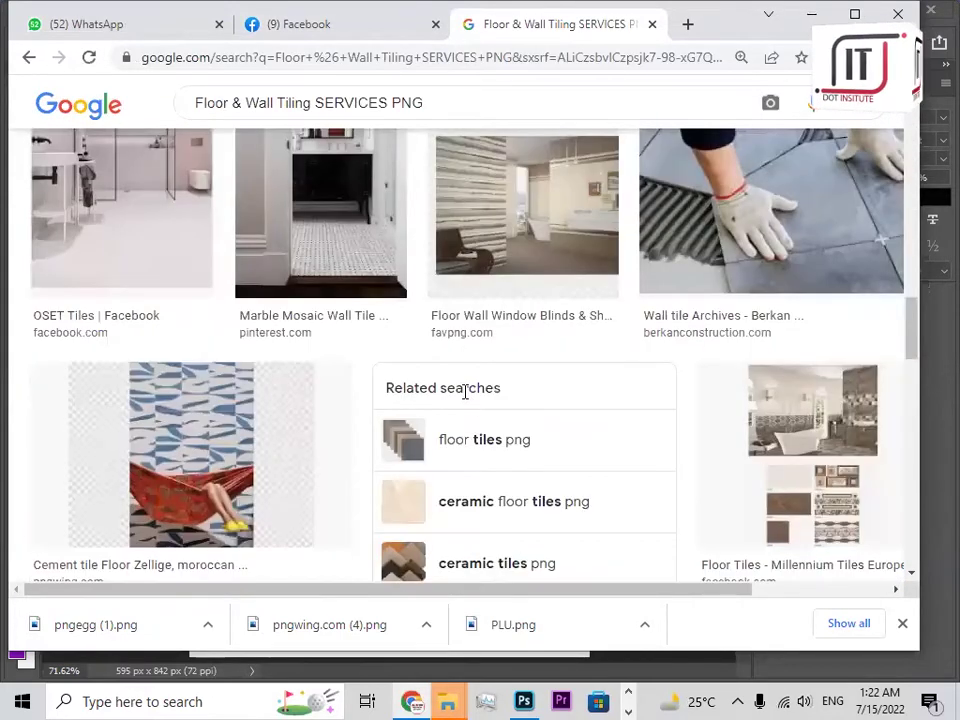
{"action": "scroll", "coordinate": [465, 395], "scroll_direction": "down", "scroll_amount": 10}
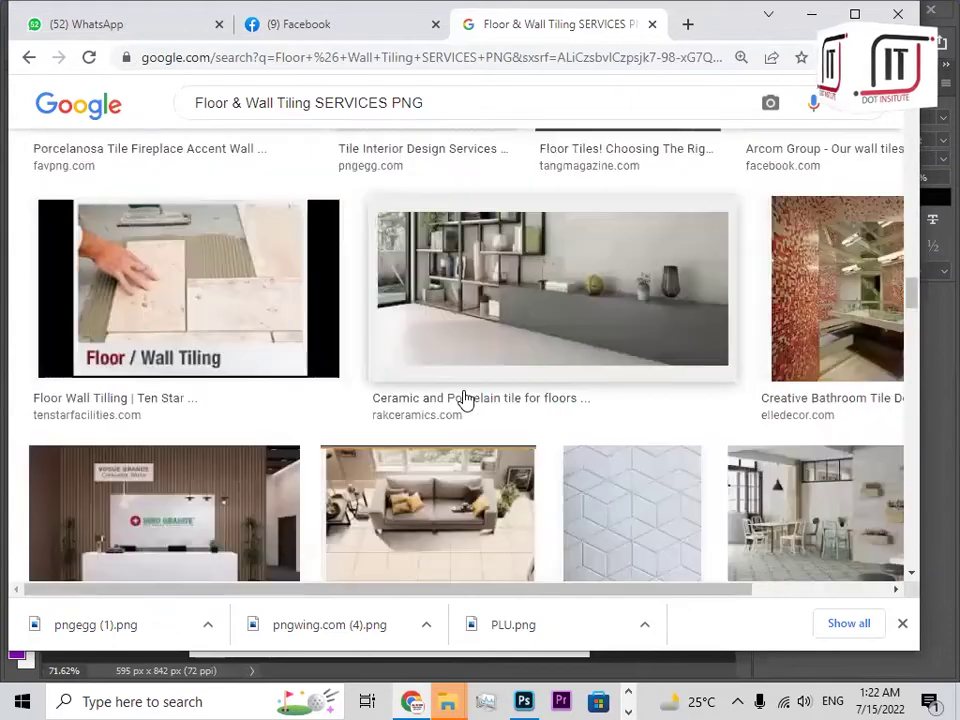
{"action": "scroll", "coordinate": [465, 398], "scroll_direction": "up", "scroll_amount": 10}
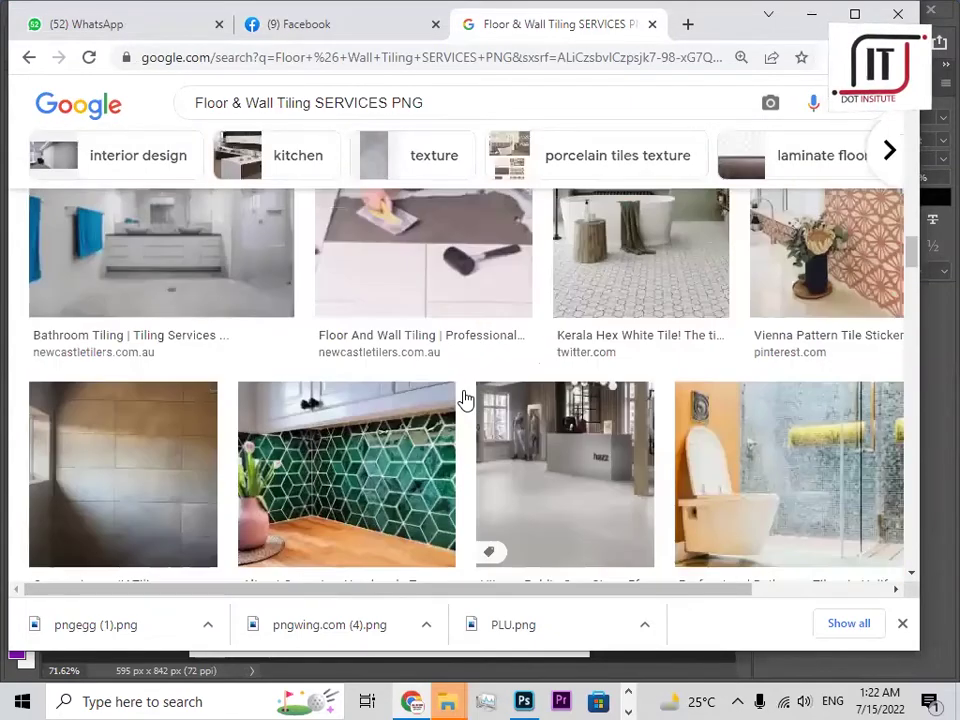
{"action": "scroll", "coordinate": [465, 400], "scroll_direction": "up", "scroll_amount": 10}
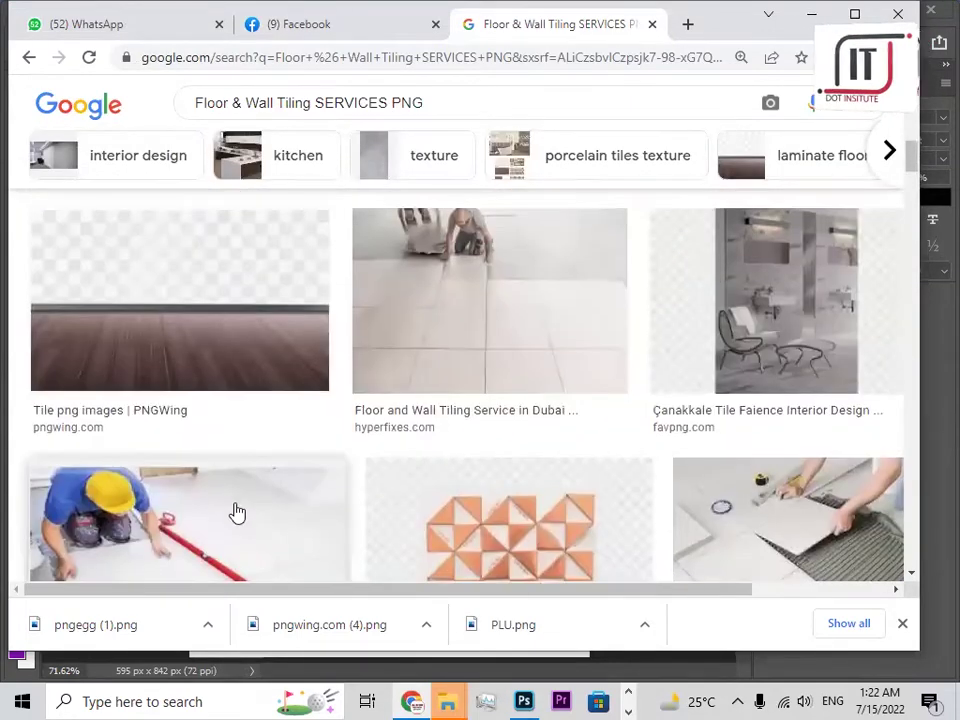
Preview the photo of the tiler in a yellow helmet and look through its related images.
{"action": "left_click", "coordinate": [237, 512]}
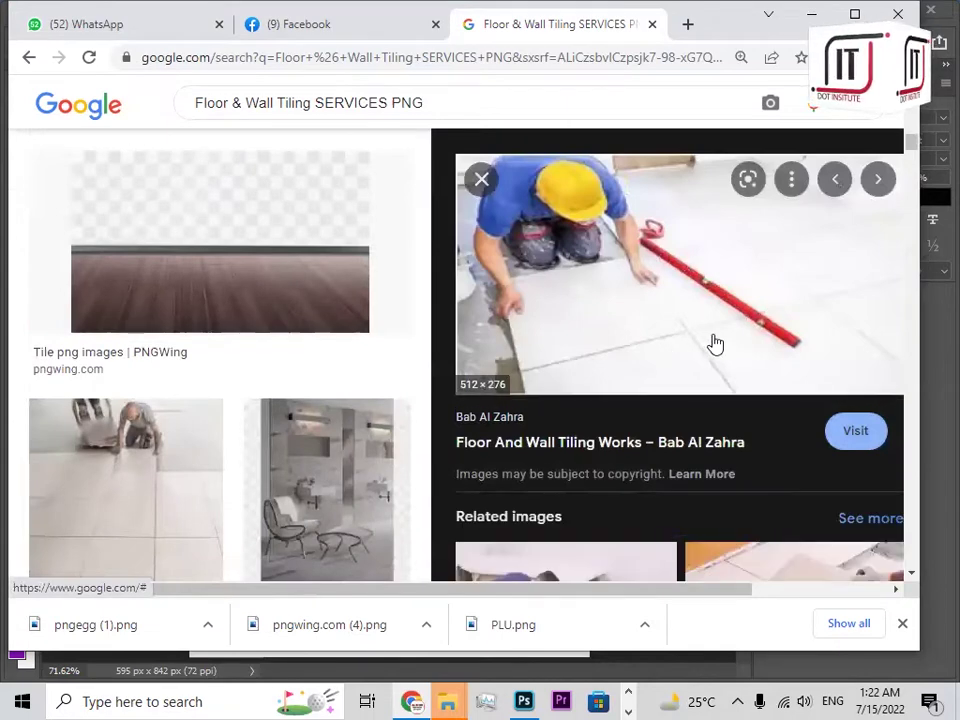
{"action": "scroll", "coordinate": [715, 344], "scroll_direction": "down", "scroll_amount": 10}
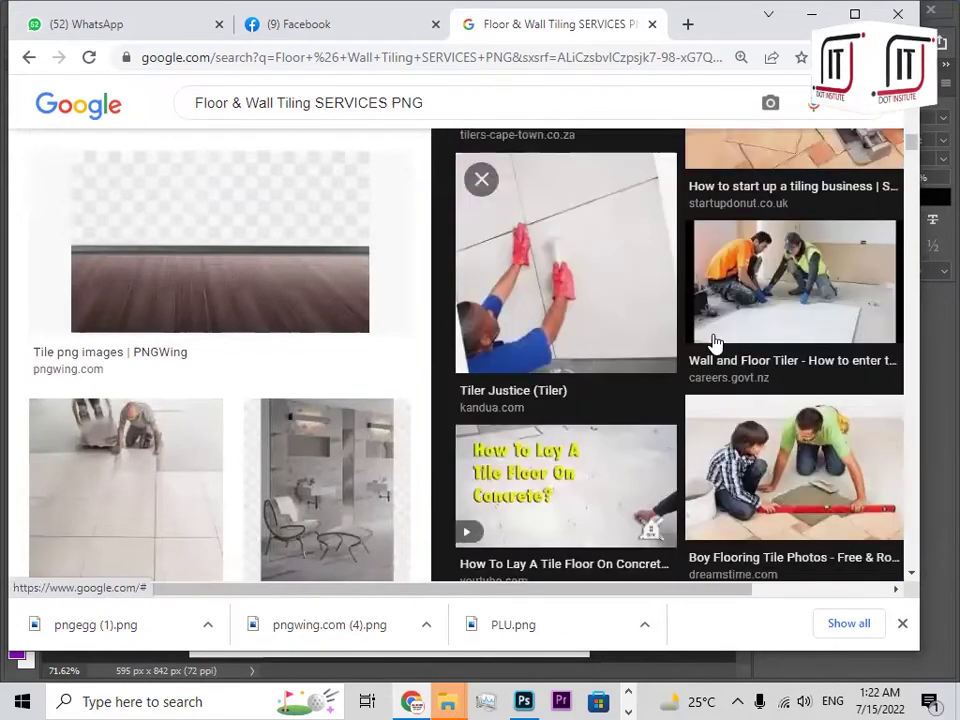
{"action": "scroll", "coordinate": [715, 344], "scroll_direction": "down", "scroll_amount": 1}
{"action": "scroll", "coordinate": [715, 344], "scroll_direction": "down", "scroll_amount": 5}
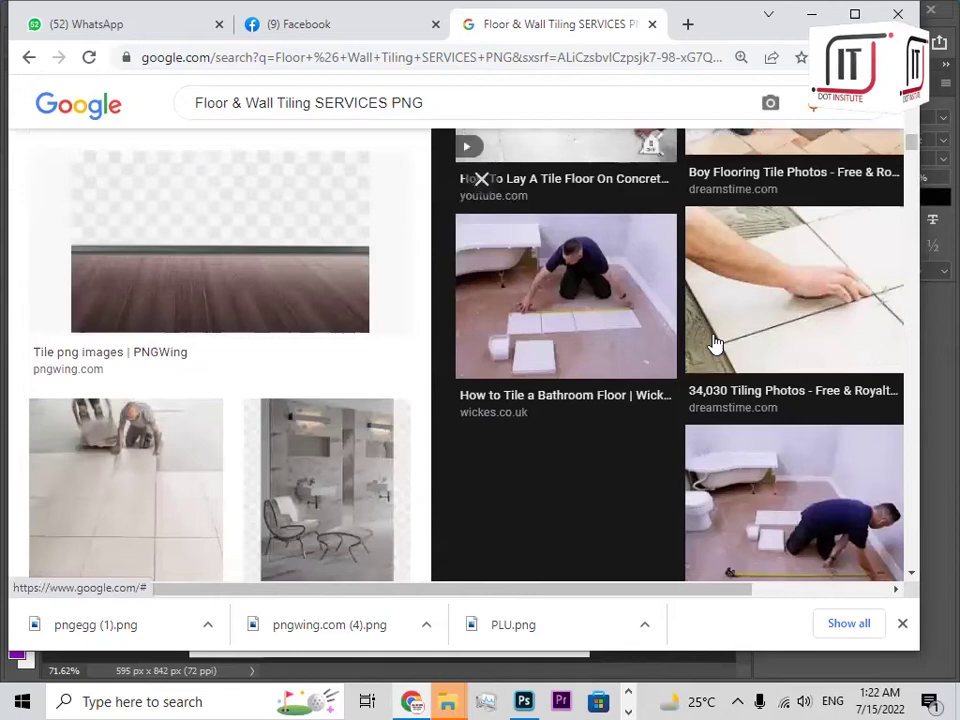
{"action": "scroll", "coordinate": [695, 500], "scroll_direction": "up", "scroll_amount": 15}
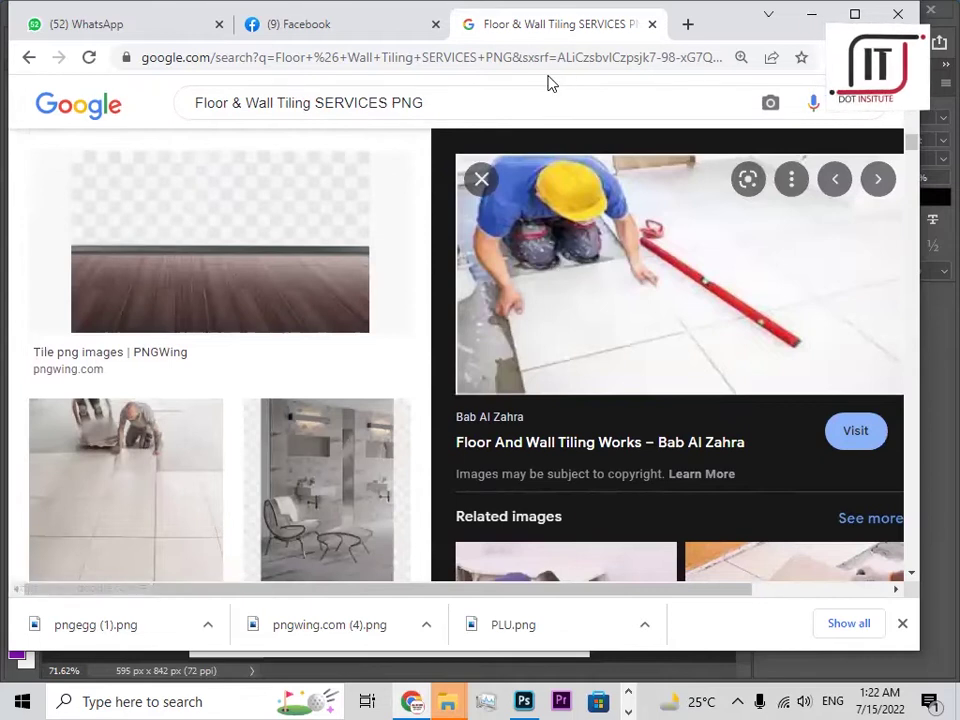
Reopen the earlier electrical services image search from the browsing history and rerun it with "Floor & Wall Tiling SERVICES SERVICES PNG".
{"action": "left_click", "coordinate": [898, 57]}
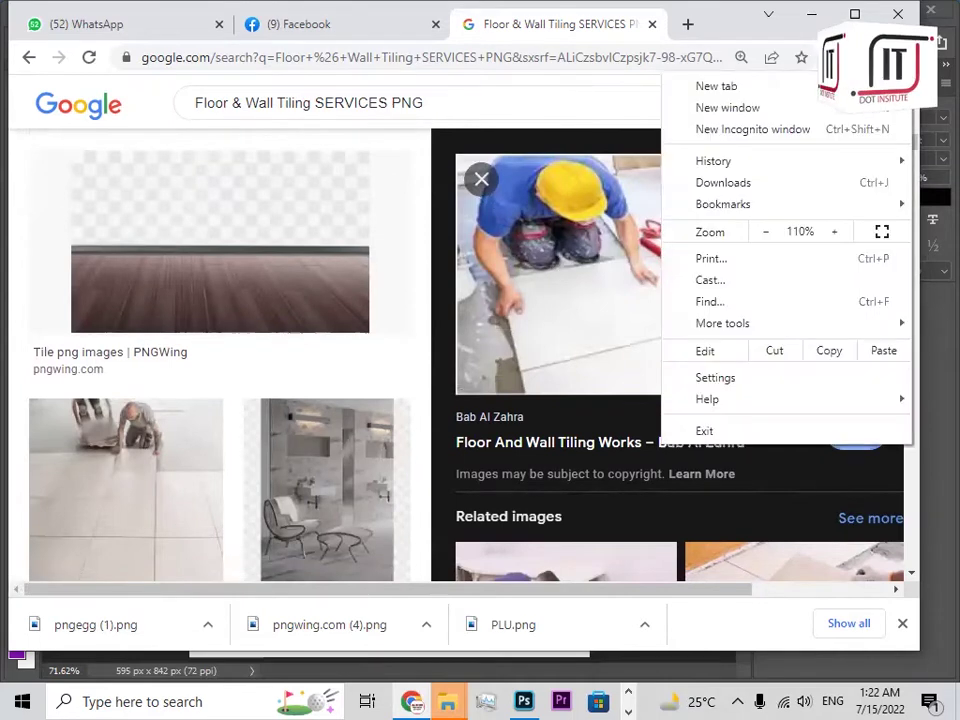
{"action": "left_click", "coordinate": [724, 165]}
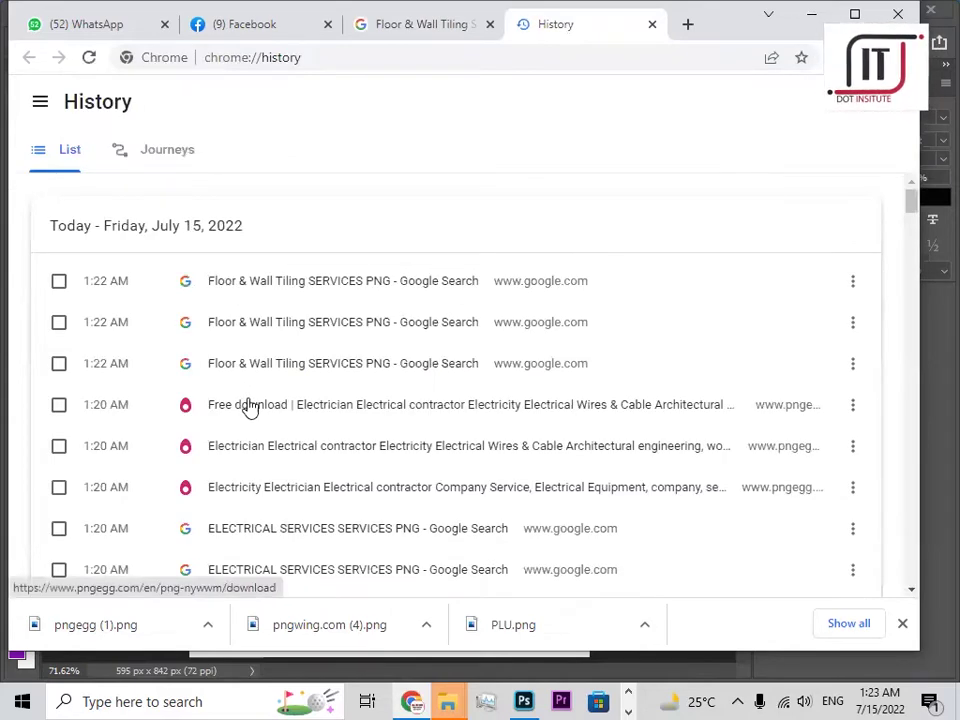
{"action": "left_click", "coordinate": [253, 529]}
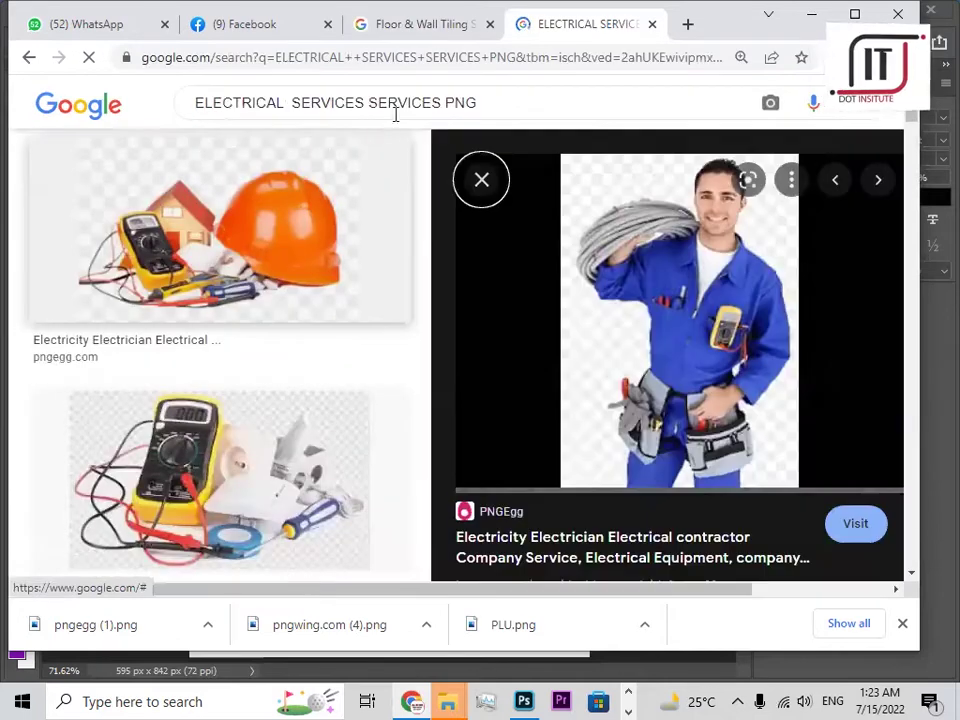
{"action": "left_click_drag", "start_coordinate": [364, 101], "coordinate": [217, 97]}
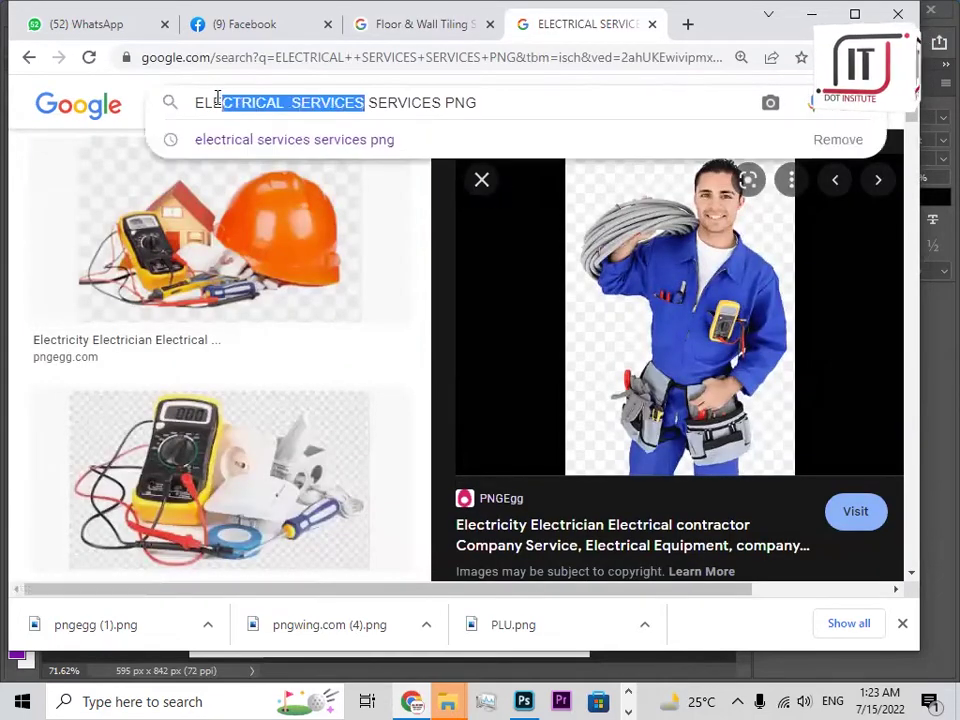
{"action": "type", "text": "Floor & Wall Tiling SERVICES"}
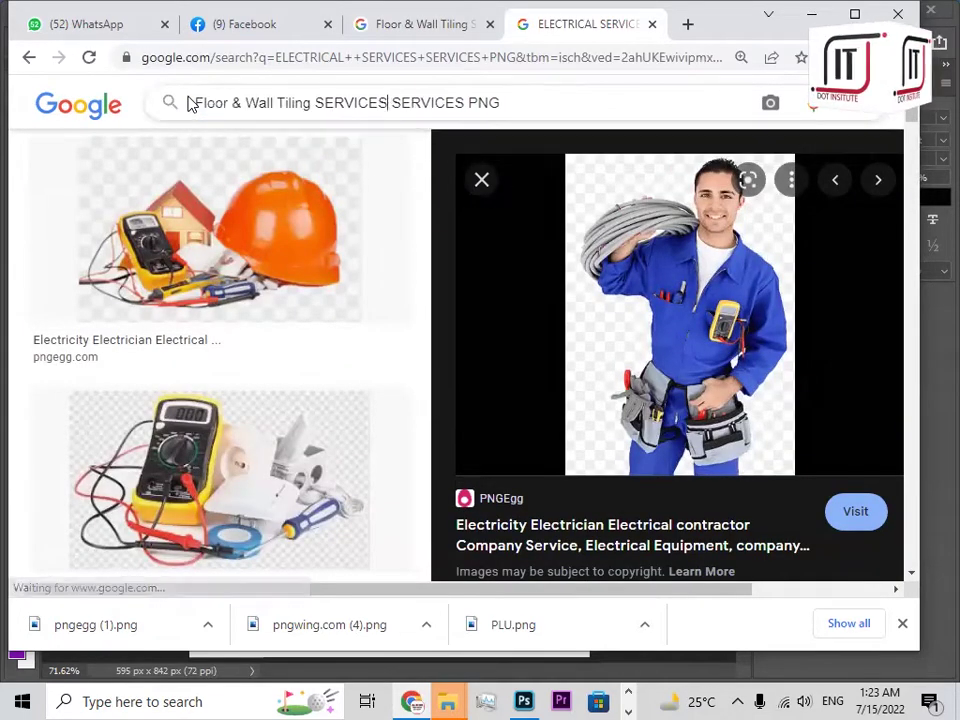
Run the tiling services image search, close the duplicate search tab, and preview the PNGEgg Tile Setter Ceramic Flooring image.
{"action": "key", "text": "Return"}
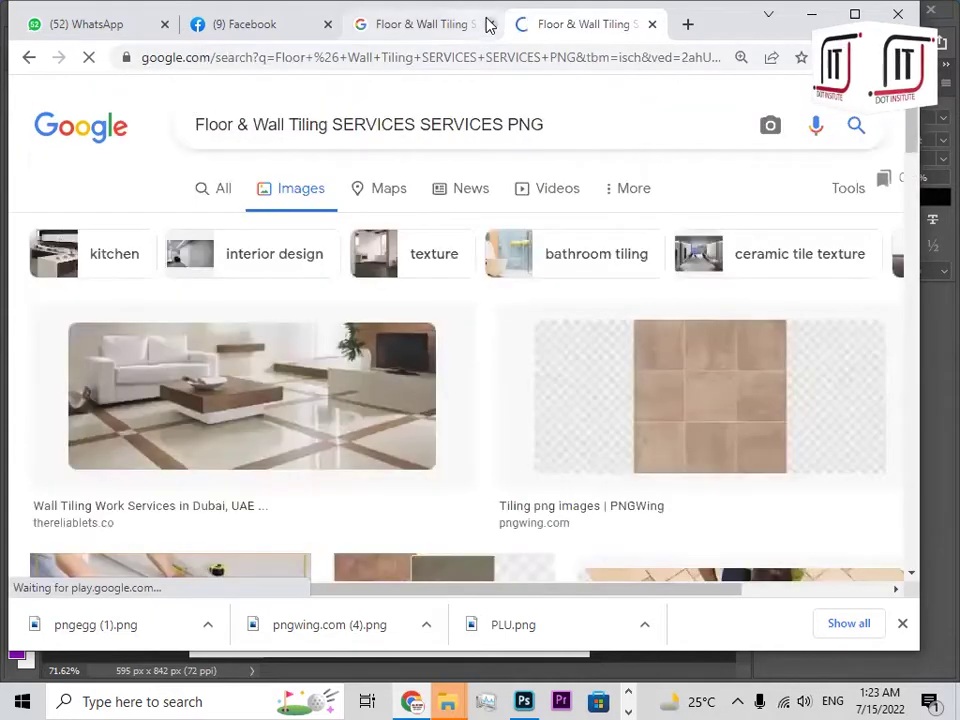
{"action": "left_click", "coordinate": [489, 24]}
{"action": "scroll", "coordinate": [433, 316], "scroll_direction": "down", "scroll_amount": 3}
{"action": "scroll", "coordinate": [433, 316], "scroll_direction": "down", "scroll_amount": 1}
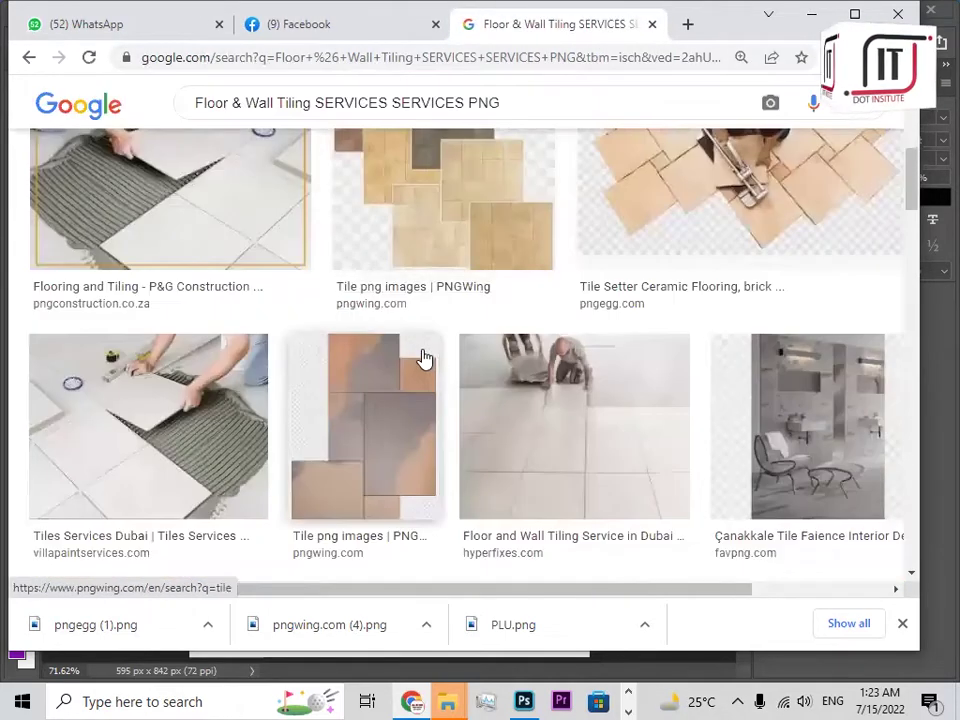
{"action": "scroll", "coordinate": [542, 377], "scroll_direction": "up", "scroll_amount": 2}
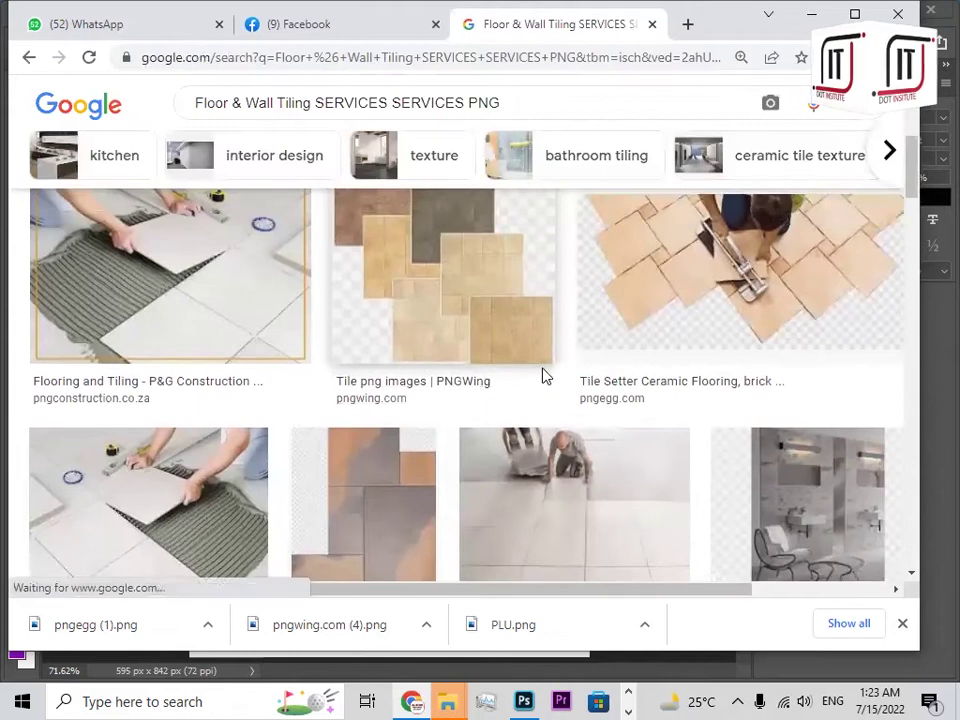
{"action": "left_click", "coordinate": [839, 387]}
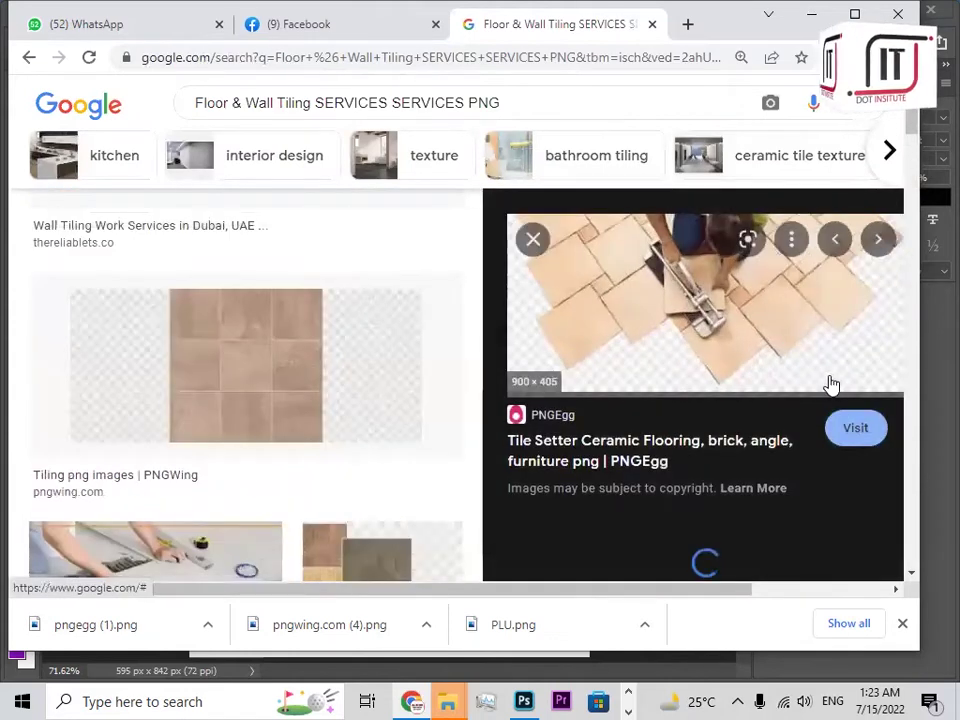
Look through the related images and the remaining search results for a better floor tiling picture.
{"action": "scroll", "coordinate": [695, 383], "scroll_direction": "down", "scroll_amount": 3}
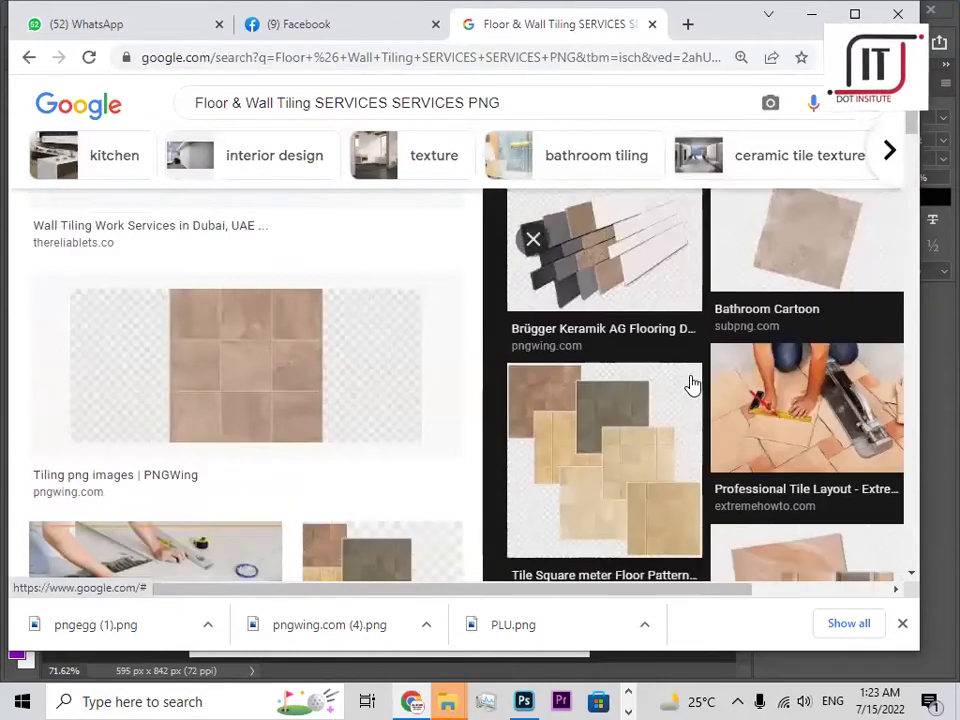
{"action": "scroll", "coordinate": [692, 385], "scroll_direction": "down", "scroll_amount": 2}
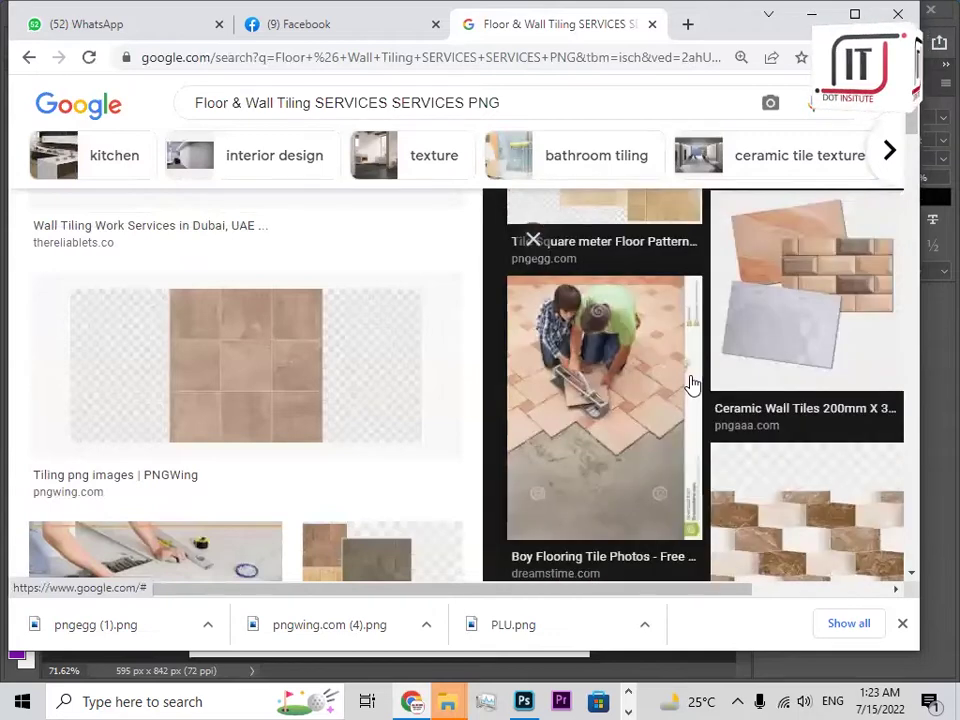
{"action": "scroll", "coordinate": [692, 384], "scroll_direction": "down", "scroll_amount": 3}
{"action": "scroll", "coordinate": [692, 384], "scroll_direction": "down", "scroll_amount": 3}
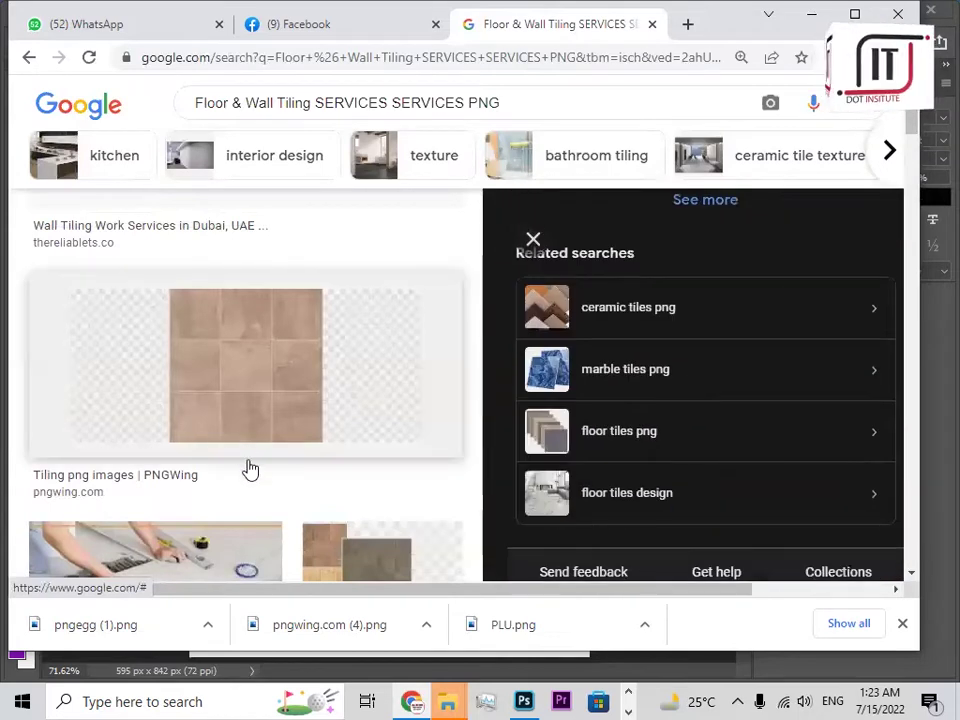
{"action": "scroll", "coordinate": [281, 450], "scroll_direction": "down", "scroll_amount": 5}
{"action": "scroll", "coordinate": [283, 450], "scroll_direction": "down", "scroll_amount": 5}
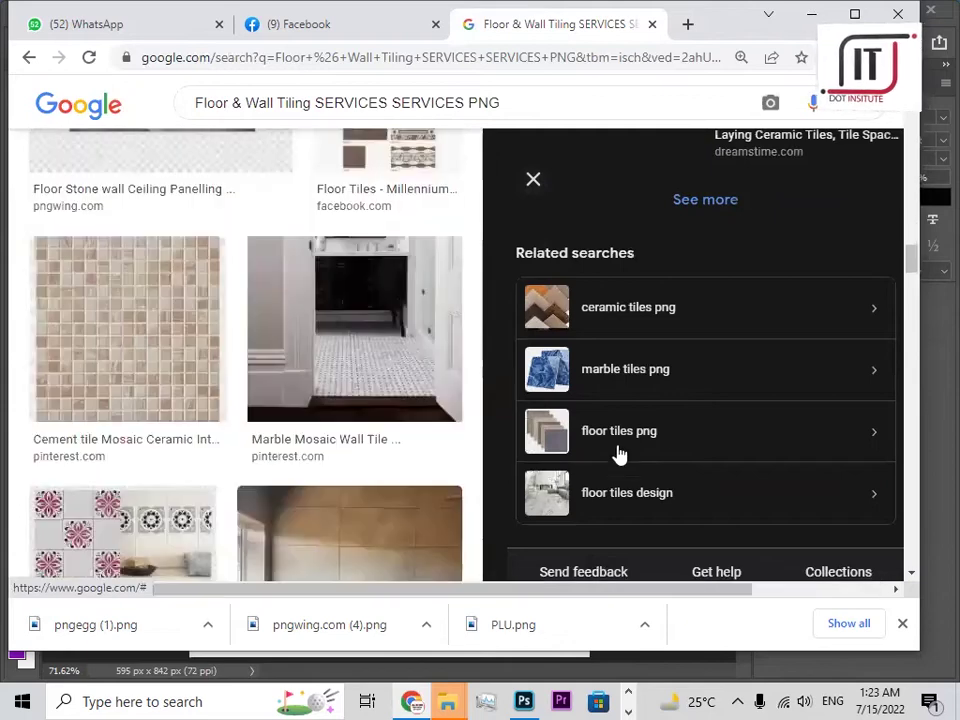
{"action": "scroll", "coordinate": [686, 437], "scroll_direction": "up", "scroll_amount": 3}
{"action": "scroll", "coordinate": [690, 418], "scroll_direction": "up", "scroll_amount": 5}
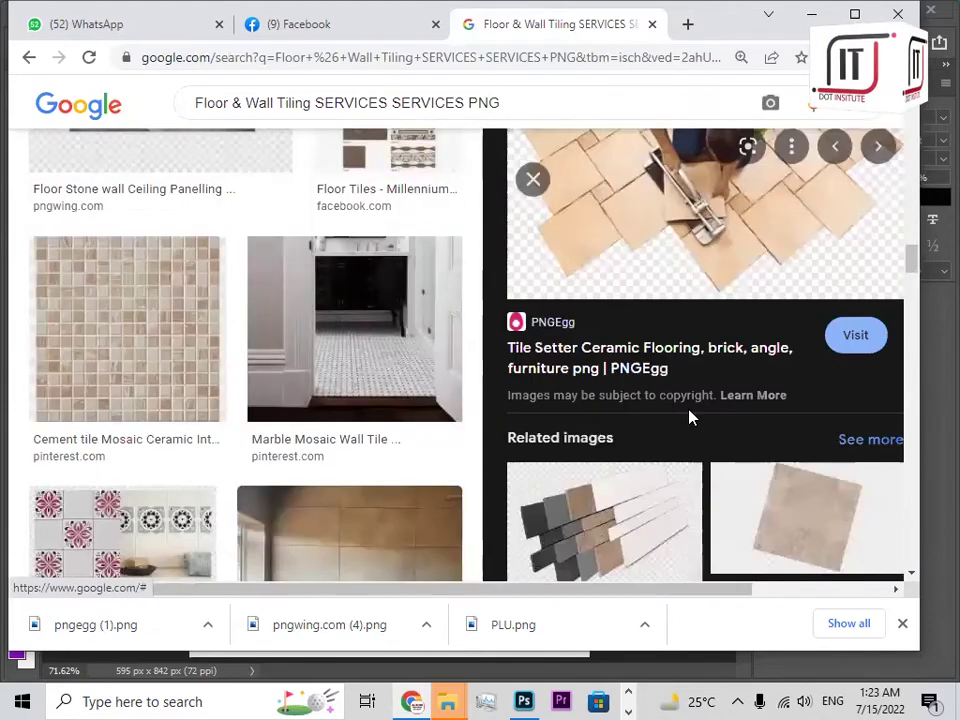
Visit the PNGEgg page of the Tile Setter Ceramic Flooring image and download the free PNG.
{"action": "left_click", "coordinate": [856, 369]}
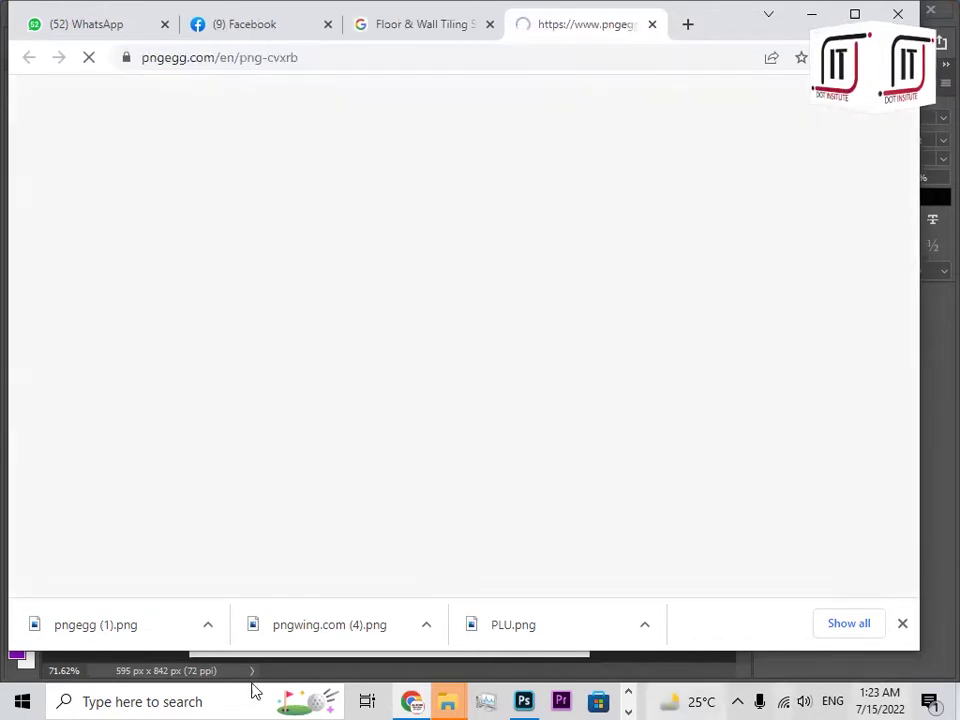
{"action": "scroll", "coordinate": [590, 380], "scroll_direction": "down", "scroll_amount": 6}
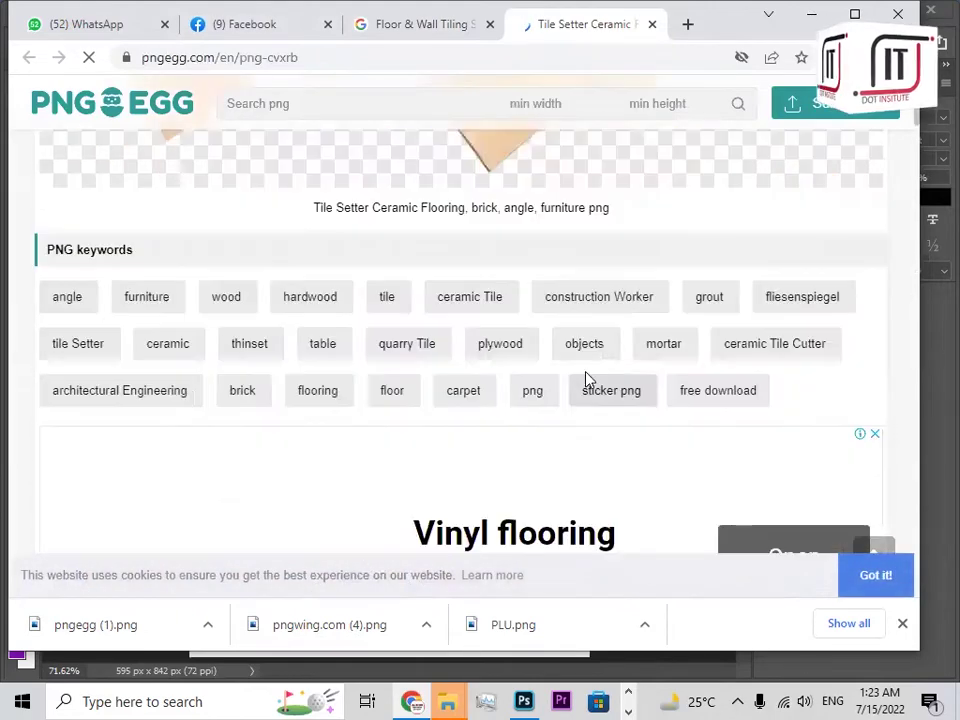
{"action": "scroll", "coordinate": [555, 373], "scroll_direction": "up", "scroll_amount": 4}
{"action": "scroll", "coordinate": [435, 416], "scroll_direction": "down", "scroll_amount": 4}
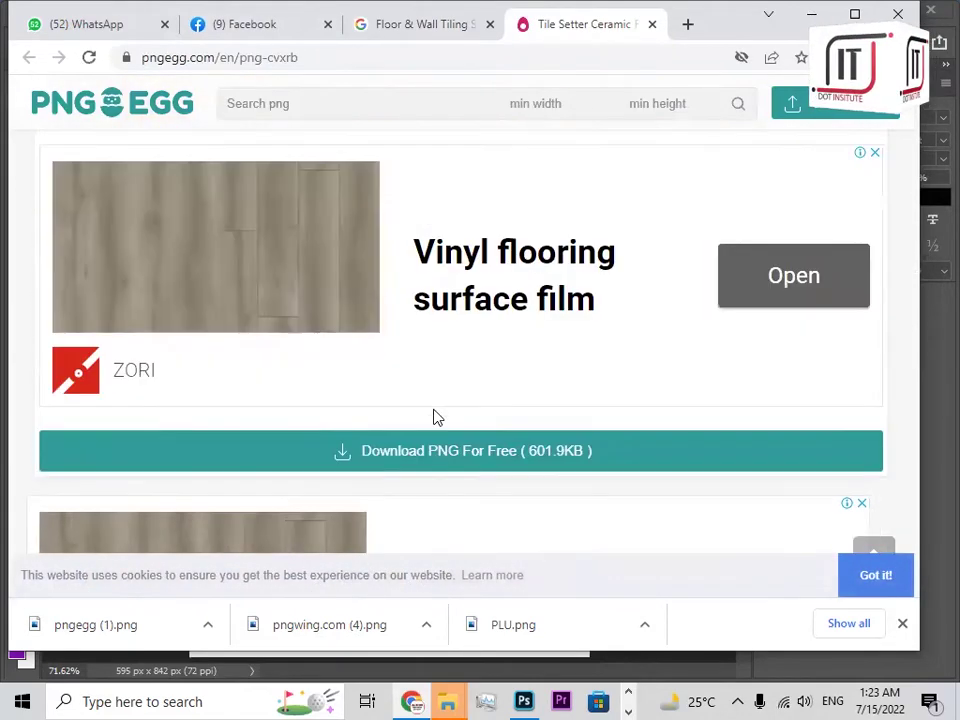
{"action": "left_click", "coordinate": [422, 456]}
{"action": "scroll", "coordinate": [535, 373], "scroll_direction": "down", "scroll_amount": 5}
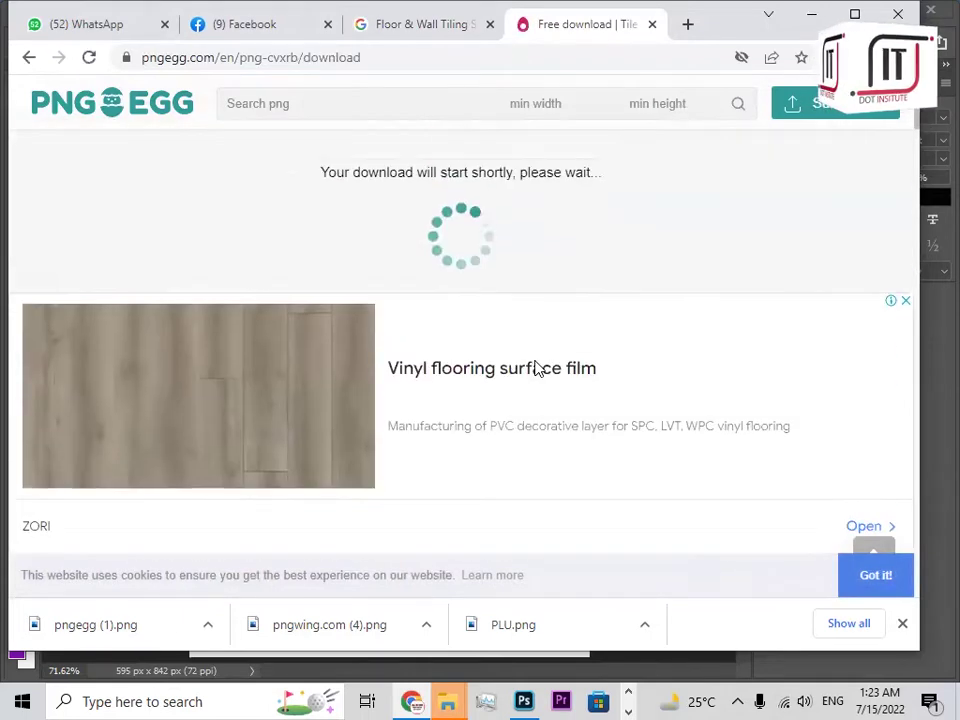
{"action": "scroll", "coordinate": [535, 369], "scroll_direction": "down", "scroll_amount": 3}
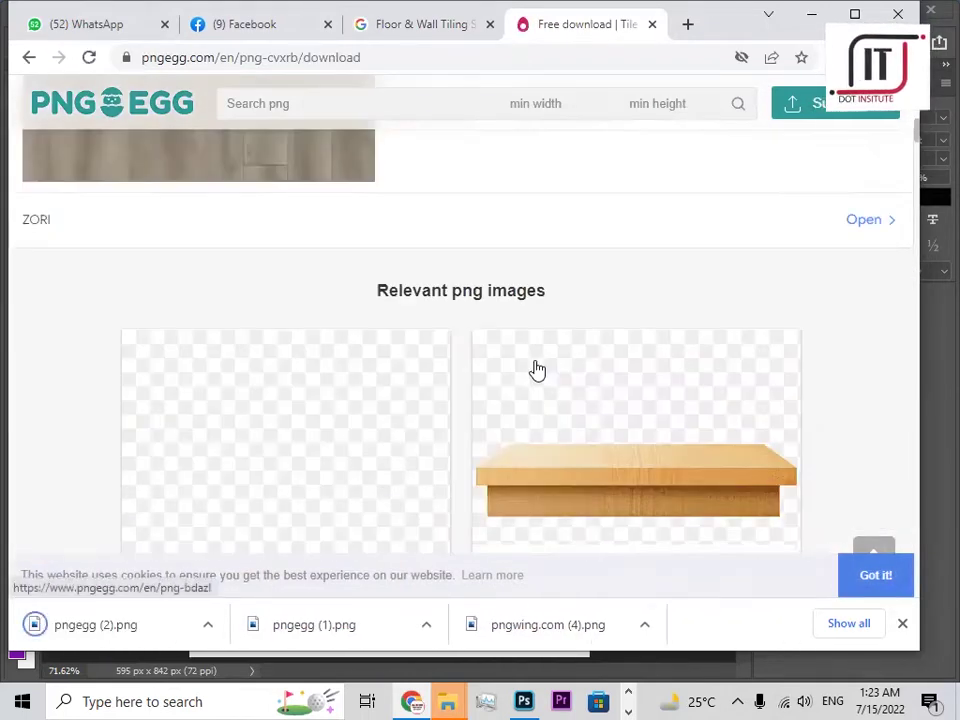
Show the downloaded pngegg (2).png in its folder and open it in Photoshop.
{"action": "right_click", "coordinate": [140, 624]}
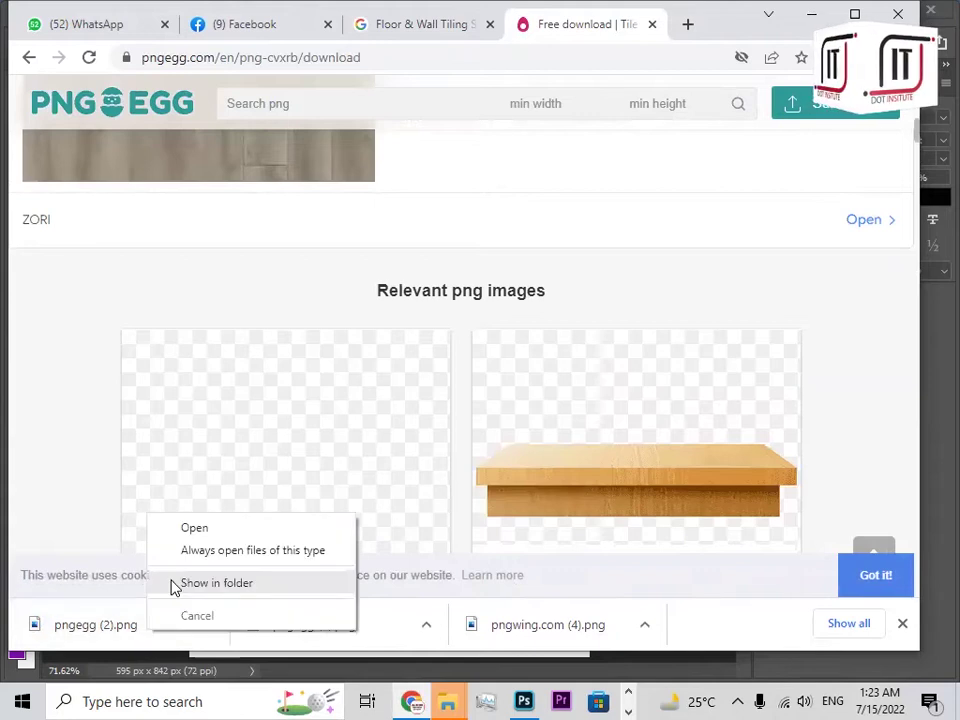
{"action": "left_click", "coordinate": [176, 582]}
{"action": "right_click", "coordinate": [343, 238]}
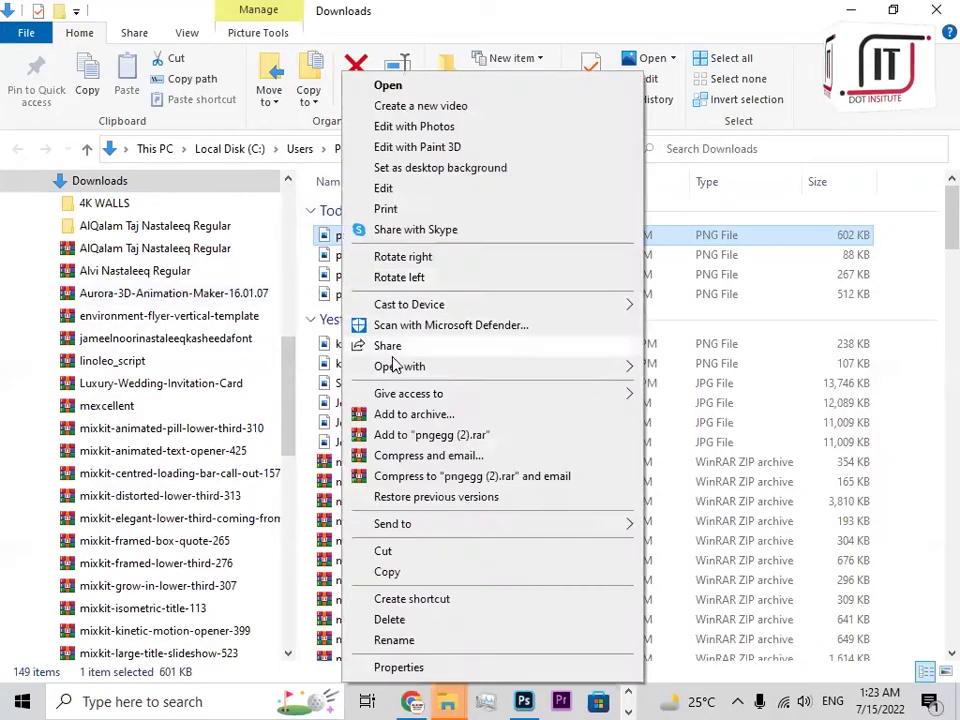
{"action": "mouse_move", "coordinate": [400, 364]}
{"action": "left_click", "coordinate": [690, 388]}
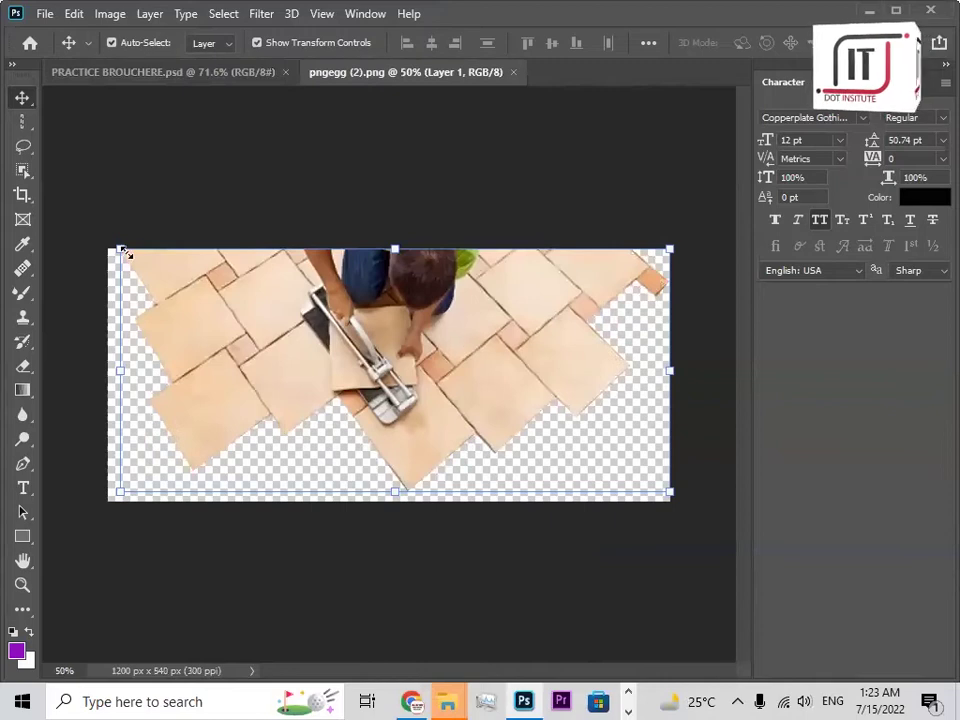
Scale the tile setter image down to about 62% and bring it into PRACTICE BROUCHERE.psd.
{"action": "left_click_drag", "start_coordinate": [123, 253], "coordinate": [328, 341]}
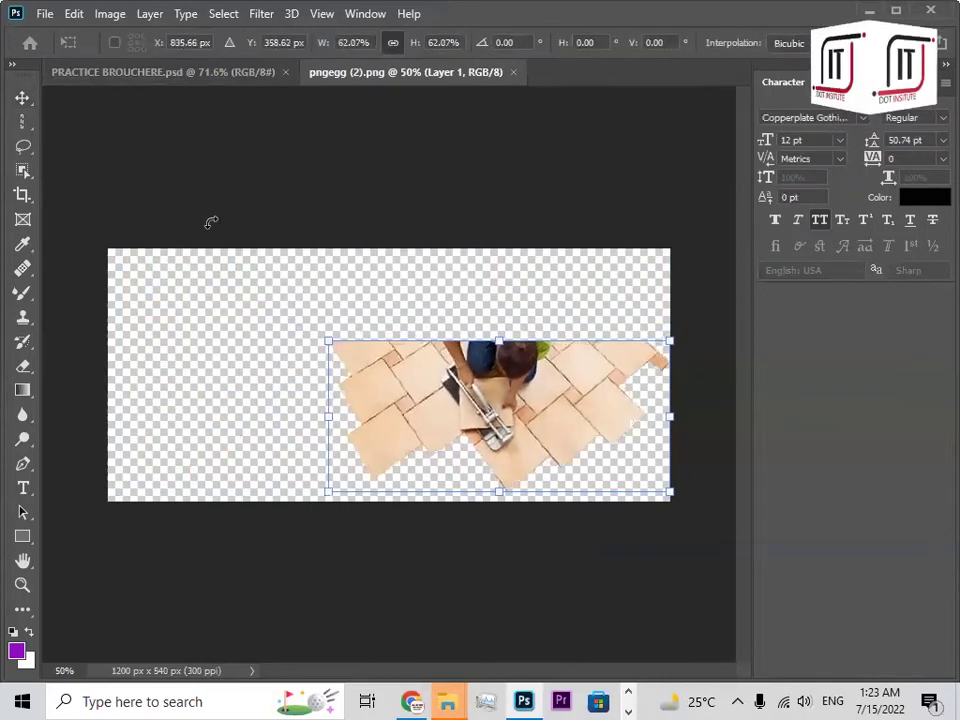
{"action": "left_click", "coordinate": [24, 101]}
{"action": "left_click_drag", "start_coordinate": [412, 350], "coordinate": [458, 541]}
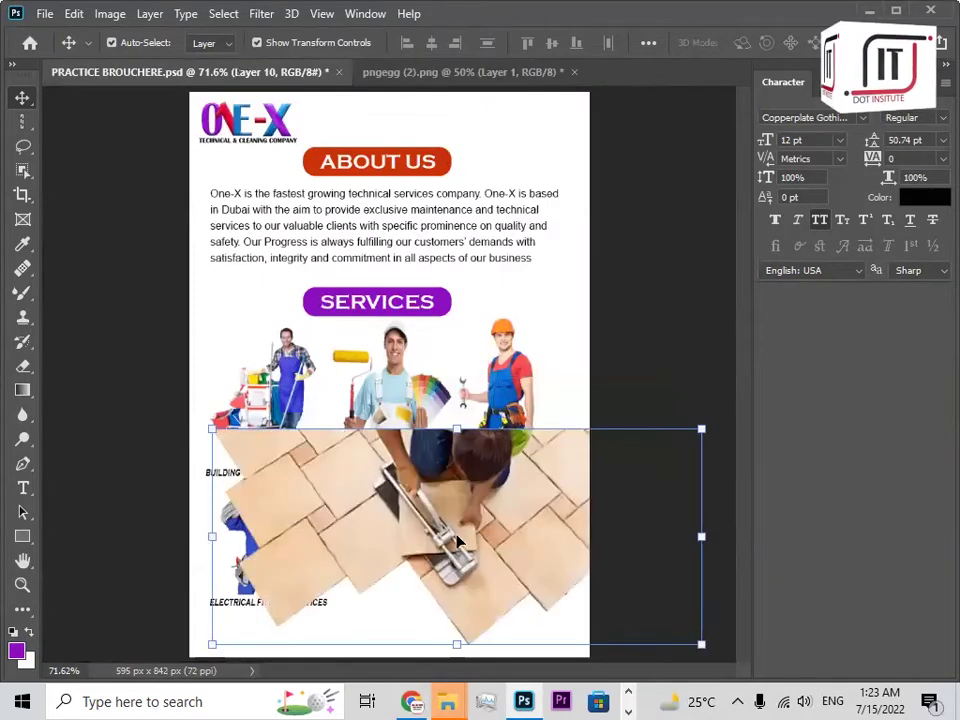
Shrink the tile setter image to roughly half its size and place it beside the electrician.
{"action": "left_click_drag", "start_coordinate": [235, 438], "coordinate": [485, 530]}
{"action": "left_click", "coordinate": [25, 99]}
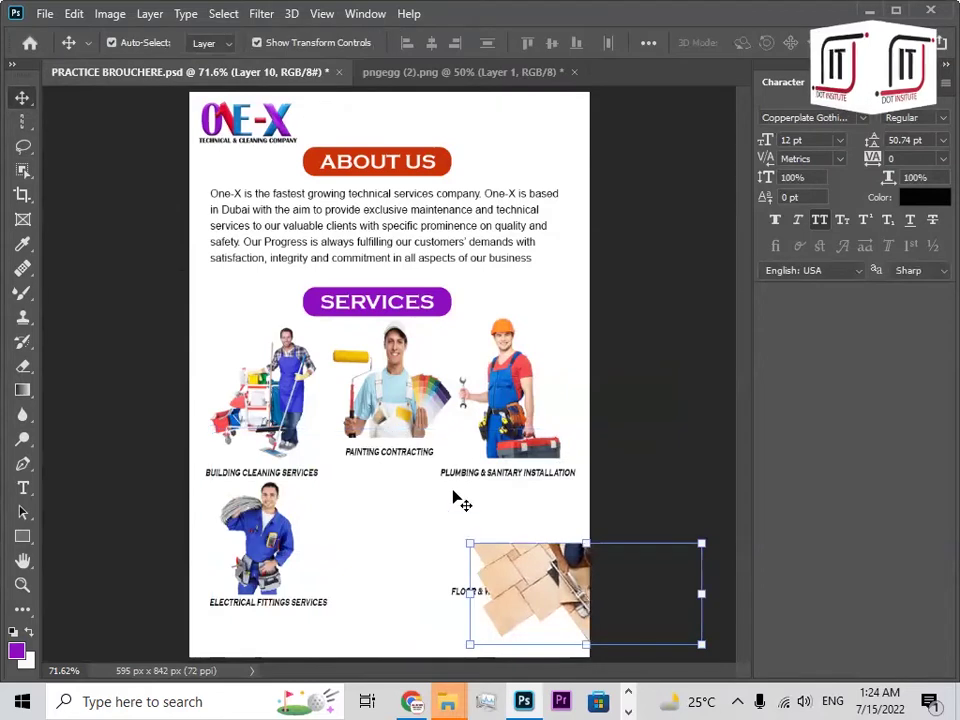
{"action": "left_click_drag", "start_coordinate": [530, 573], "coordinate": [351, 522]}
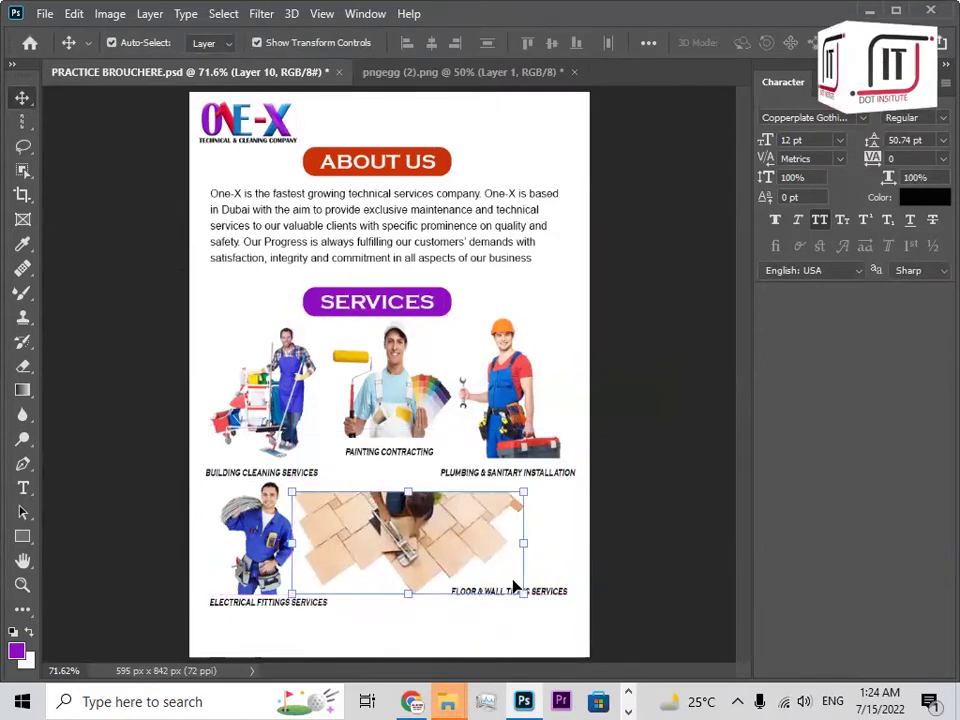
Scale the tile setter image down to about 56.5% and center it below the Painting Contracting caption.
{"action": "left_click_drag", "start_coordinate": [521, 591], "coordinate": [455, 563]}
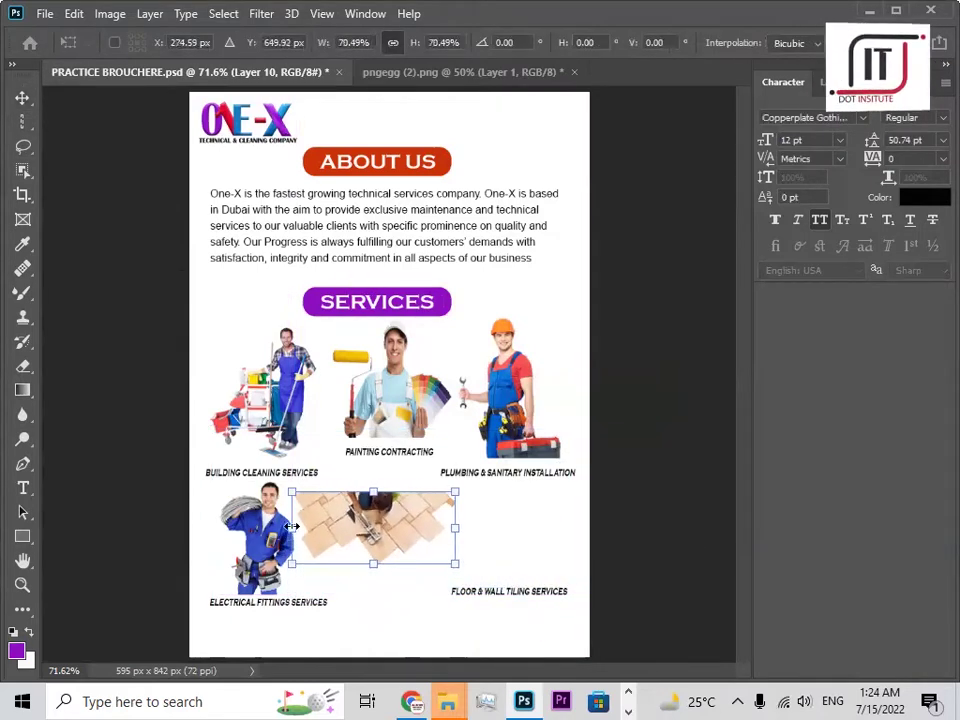
{"action": "left_click_drag", "start_coordinate": [295, 492], "coordinate": [328, 508]}
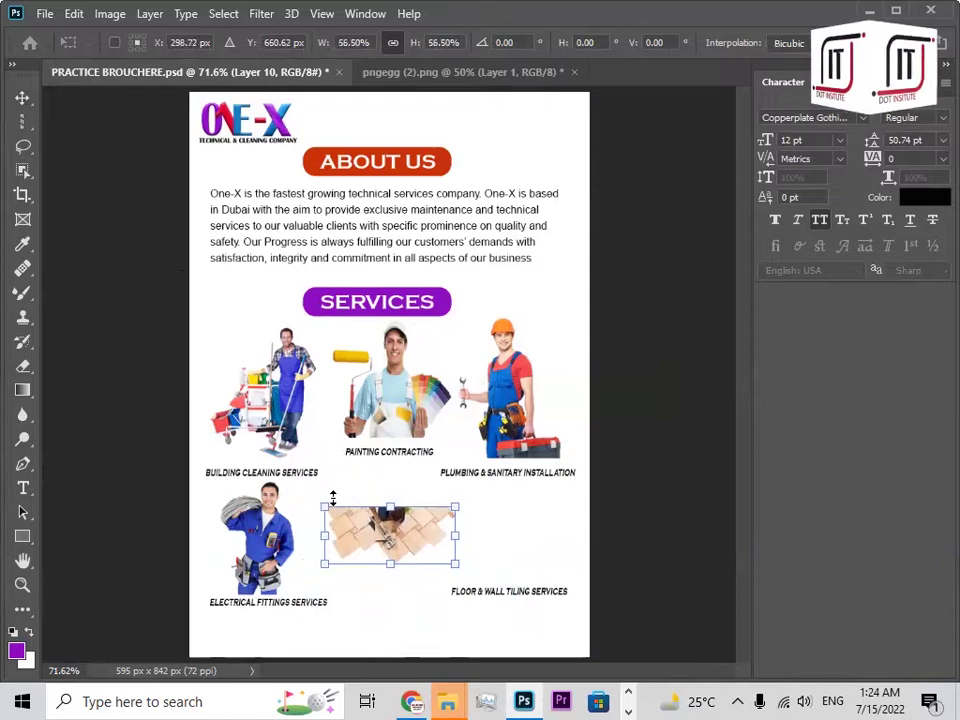
{"action": "left_click", "coordinate": [22, 96]}
{"action": "mouse_move", "coordinate": [389, 540]}
{"action": "left_mouse_down"}
{"action": "mouse_move", "coordinate": [394, 478]}
{"action": "mouse_move", "coordinate": [382, 498]}
{"action": "mouse_move", "coordinate": [385, 524]}
{"action": "left_mouse_up"}
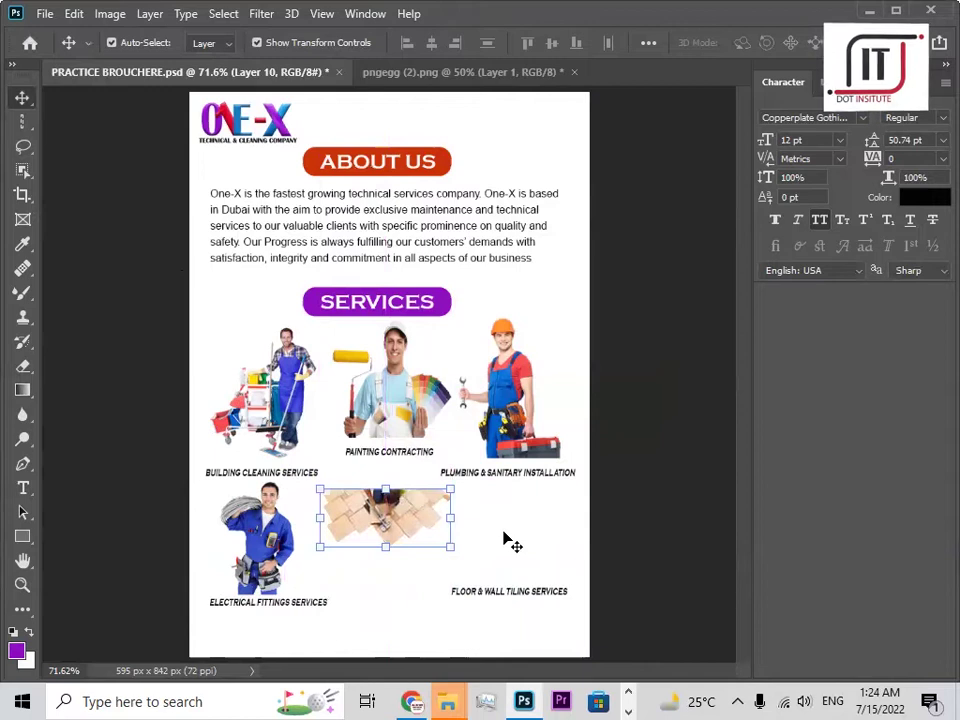
Place the Floor & Wall Tiling Services caption under the tiling image with a duplicate to its right, and save the brochure.
{"action": "left_click_drag", "start_coordinate": [499, 597], "coordinate": [532, 597]}
{"action": "left_click", "coordinate": [578, 587]}
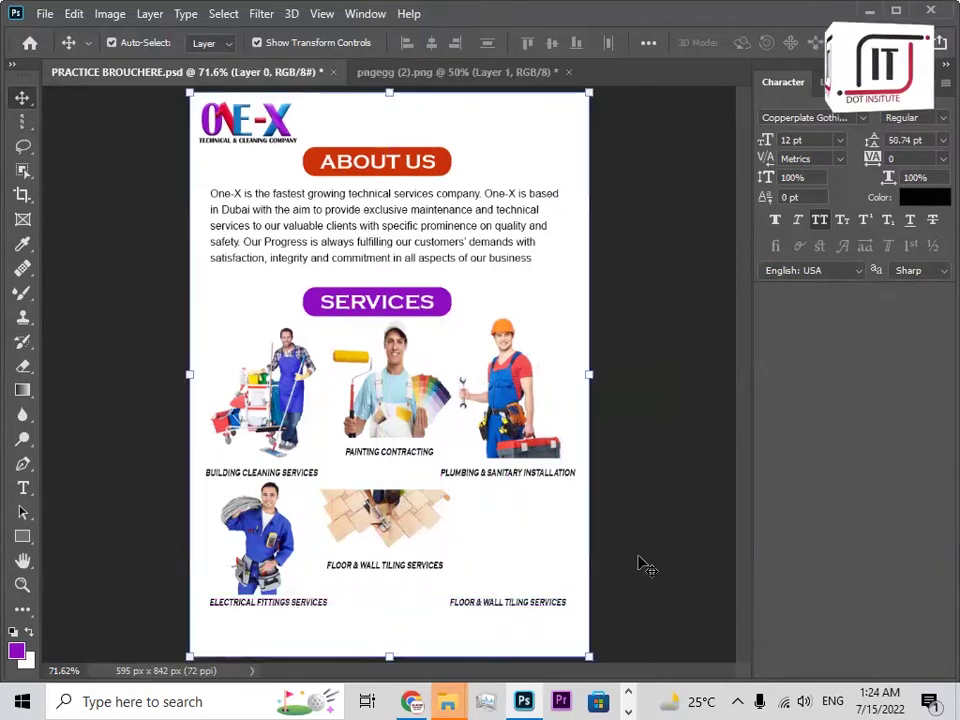
{"action": "key", "text": "ctrl+s"}
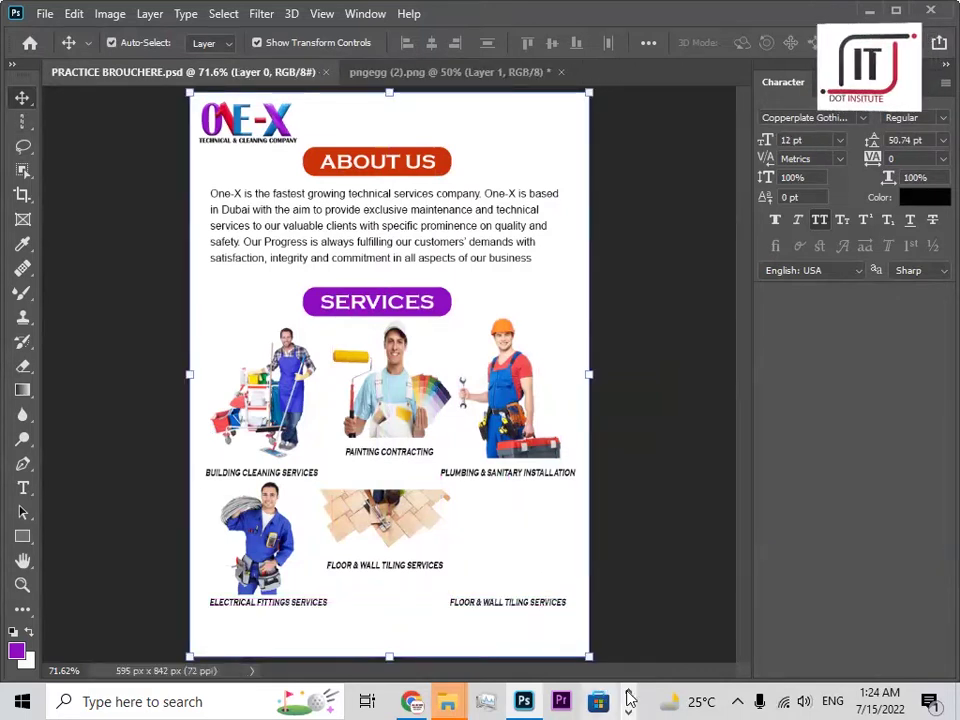
Switch to the ONE X PROFILE F WORD document and copy "Air-Condition, Ventilations & Air Filtration Systems Installation" from the expertise list.
{"action": "left_click", "coordinate": [627, 694]}
{"action": "left_click", "coordinate": [595, 701]}
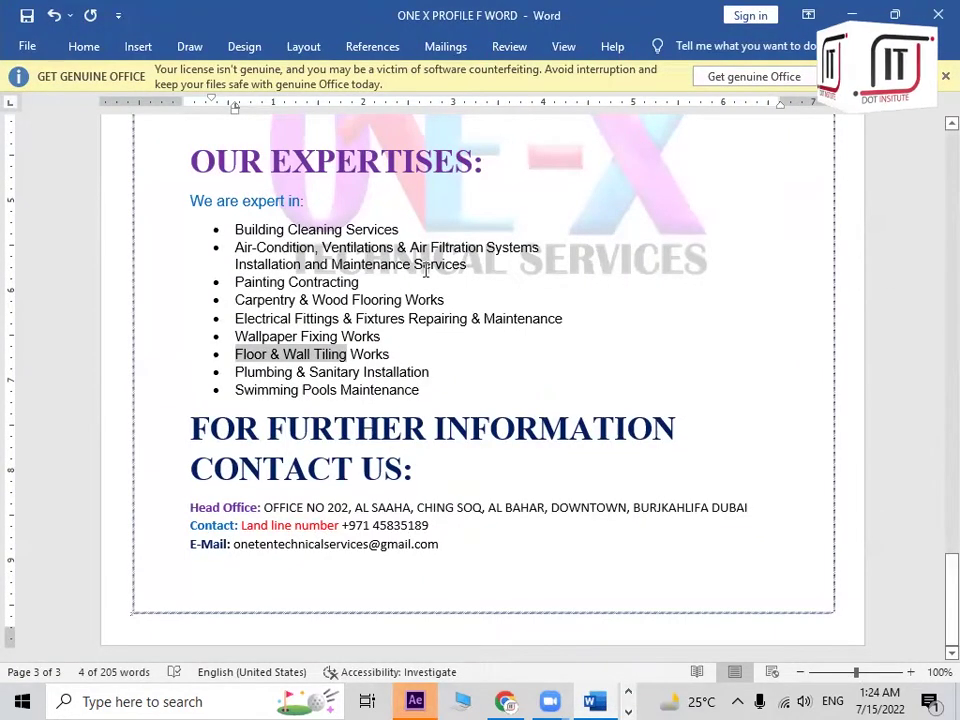
{"action": "left_click_drag", "start_coordinate": [237, 247], "coordinate": [291, 258]}
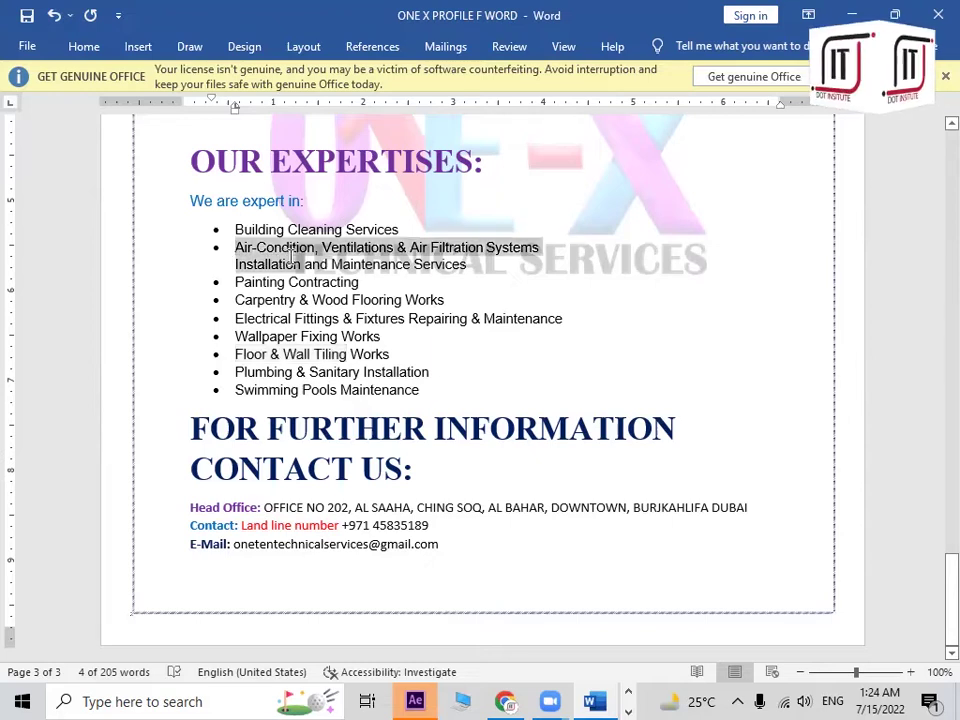
{"action": "right_click", "coordinate": [286, 258]}
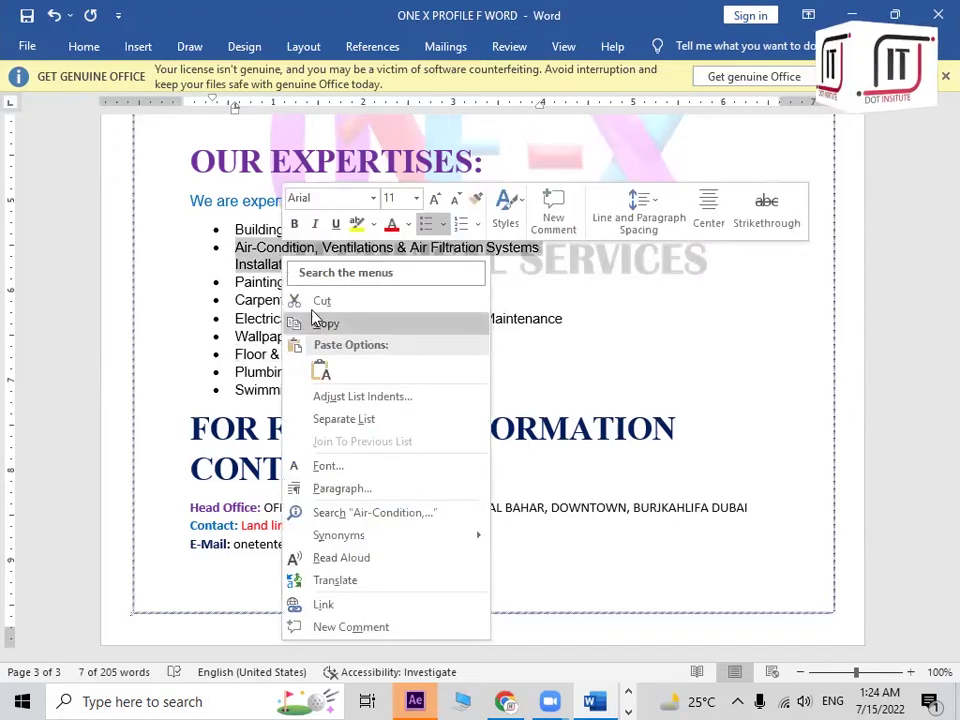
{"action": "left_click", "coordinate": [324, 324]}
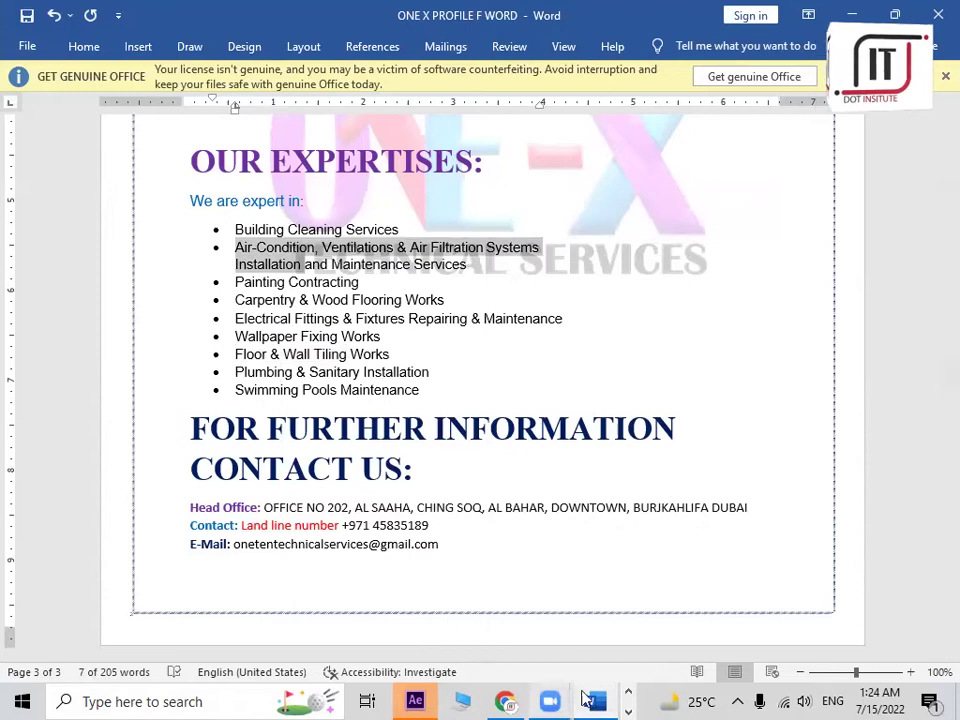
Switch to the Photoshop brochure, paste the copied air-conditioning text over "Floor & Wall Tiling" in the duplicate caption, and remove its leading bullet.
{"action": "left_click", "coordinate": [527, 701]}
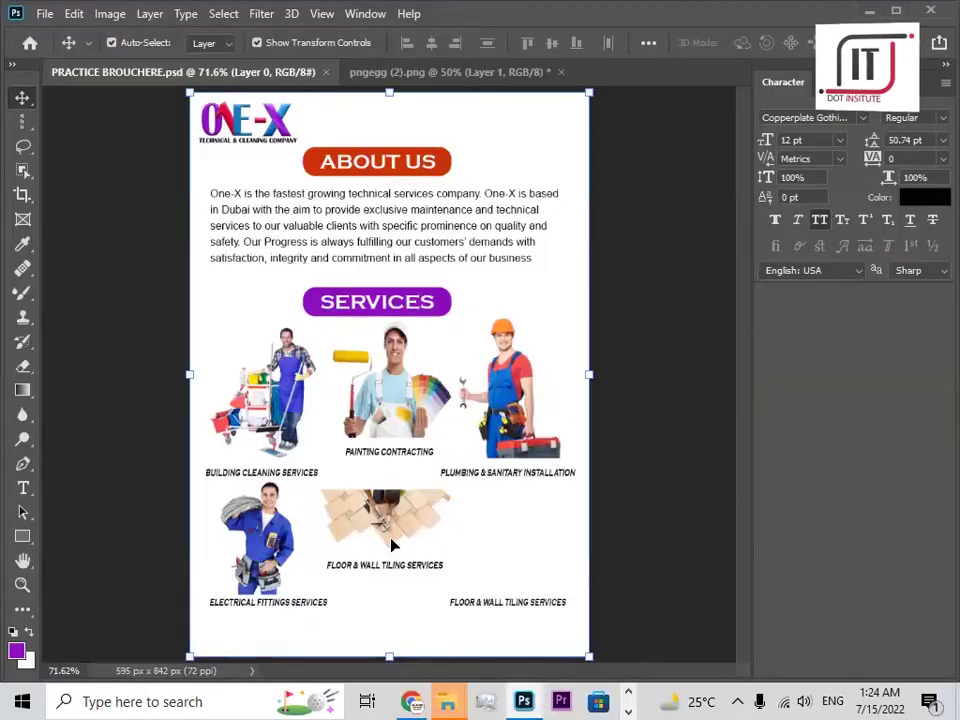
{"action": "left_click", "coordinate": [23, 487]}
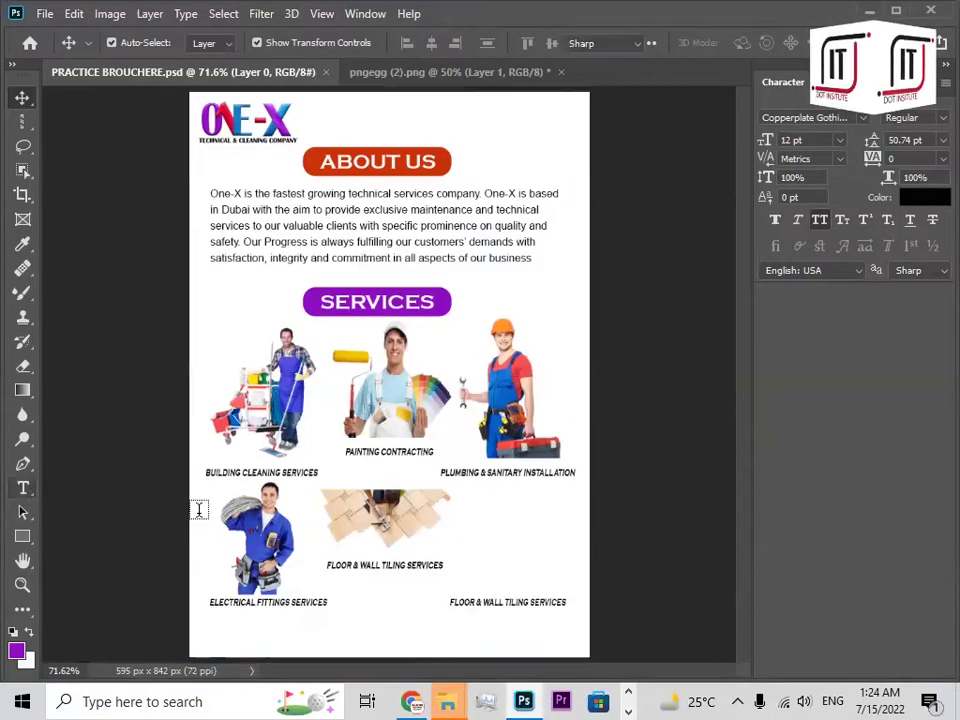
{"action": "left_click", "coordinate": [485, 590]}
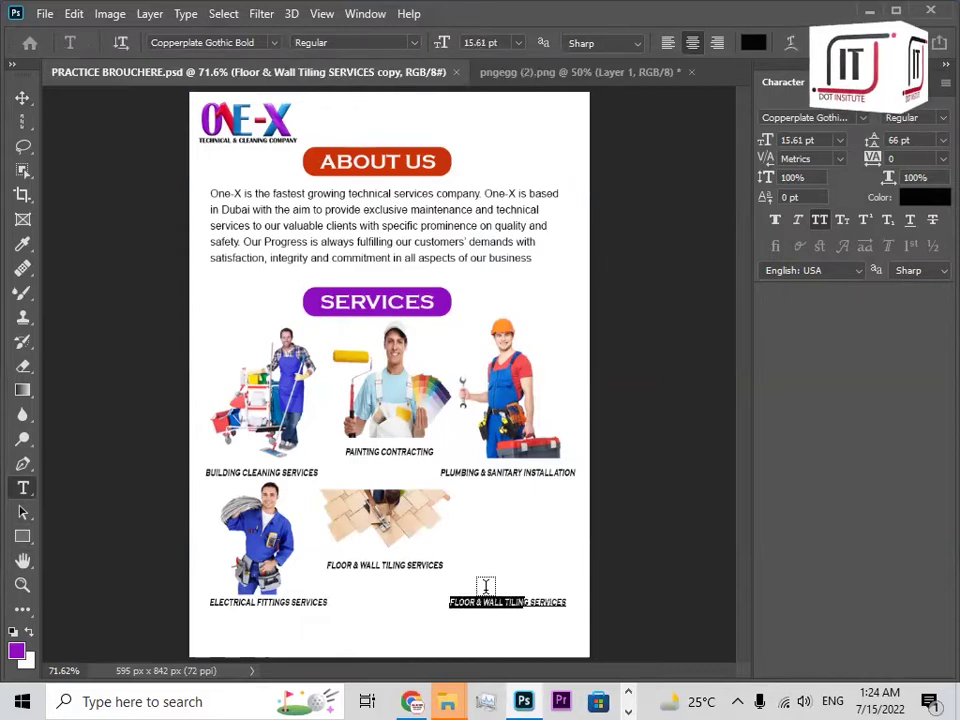
{"action": "key", "text": "ctrl+v"}
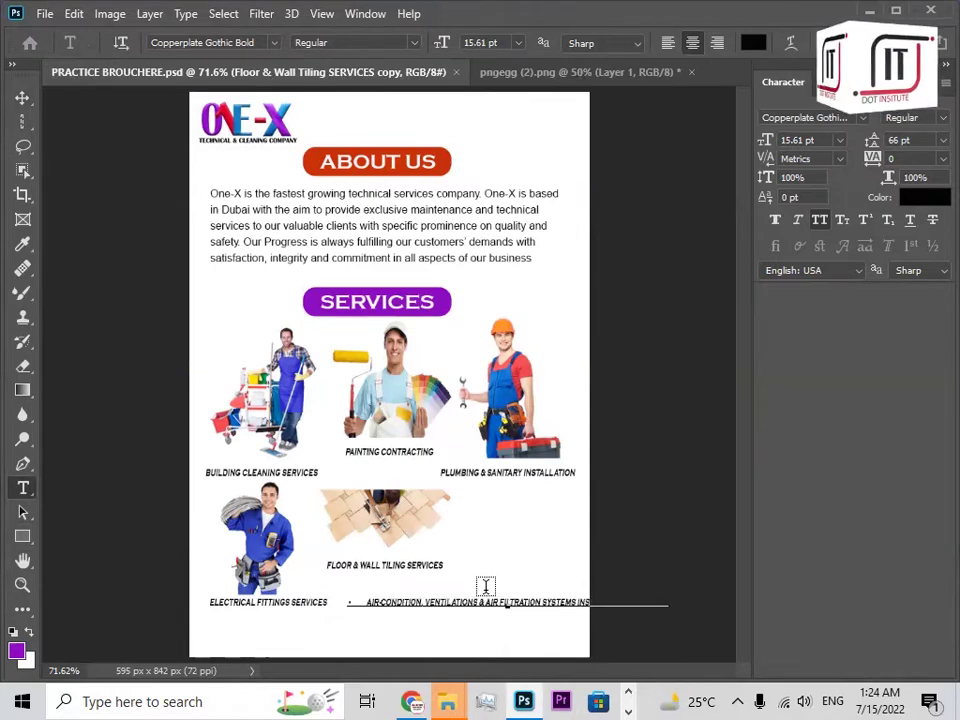
{"action": "key", "text": "Home"}
{"action": "key", "text": "Delete"}
{"action": "key", "text": "Delete"}
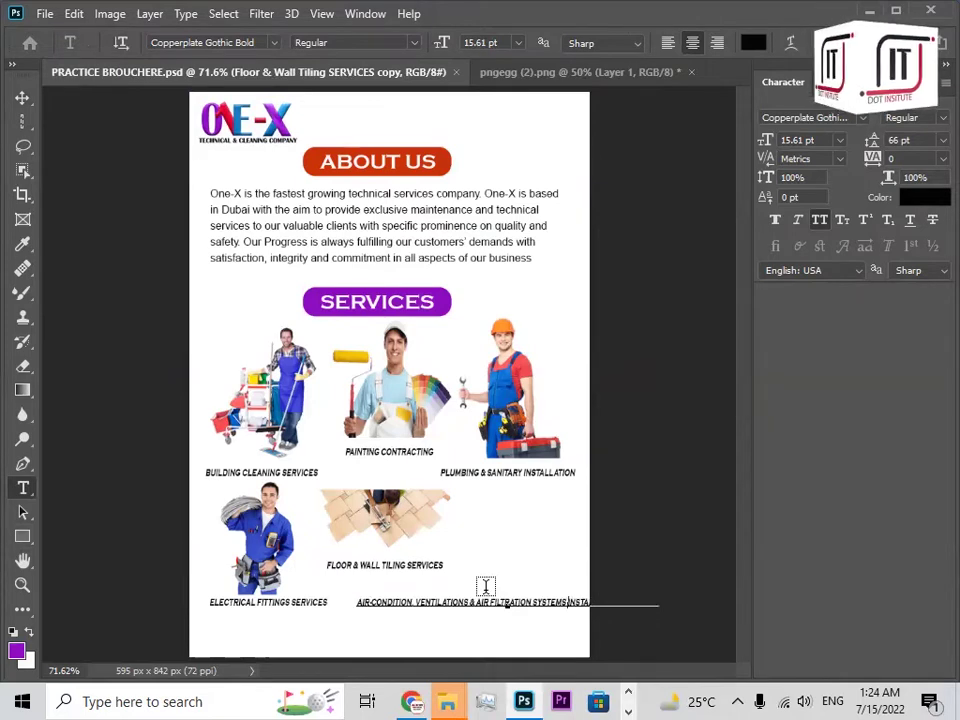
Shorten the pasted caption to "Air-Condition Installation Services" by deleting the ventilation and air filtration wording.
{"action": "key", "text": "shift+Left"}
{"action": "key", "text": "shift+Left"}
{"action": "key", "text": "shift+Left"}
{"action": "key", "text": "shift+Left"}
{"action": "key", "text": "shift+Left"}
{"action": "key", "text": "shift+Left"}
{"action": "key", "text": "shift+Left"}
{"action": "key", "text": "shift+Left"}
{"action": "key", "text": "shift+Left"}
{"action": "key", "text": "shift+Left"}
{"action": "key", "text": "shift+Left"}
{"action": "key", "text": "shift+Left"}
{"action": "key", "text": "shift+Left"}
{"action": "key", "text": "shift+Left"}
{"action": "key", "text": "shift+Left"}
{"action": "key", "text": "shift+Left"}
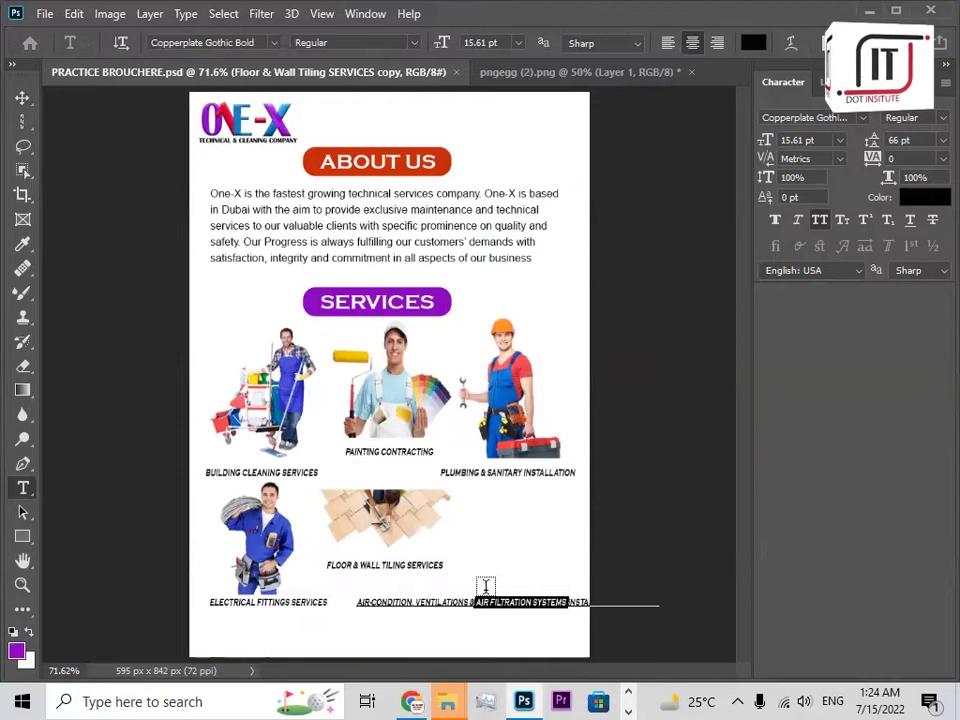
{"action": "key", "text": "BackSpace"}
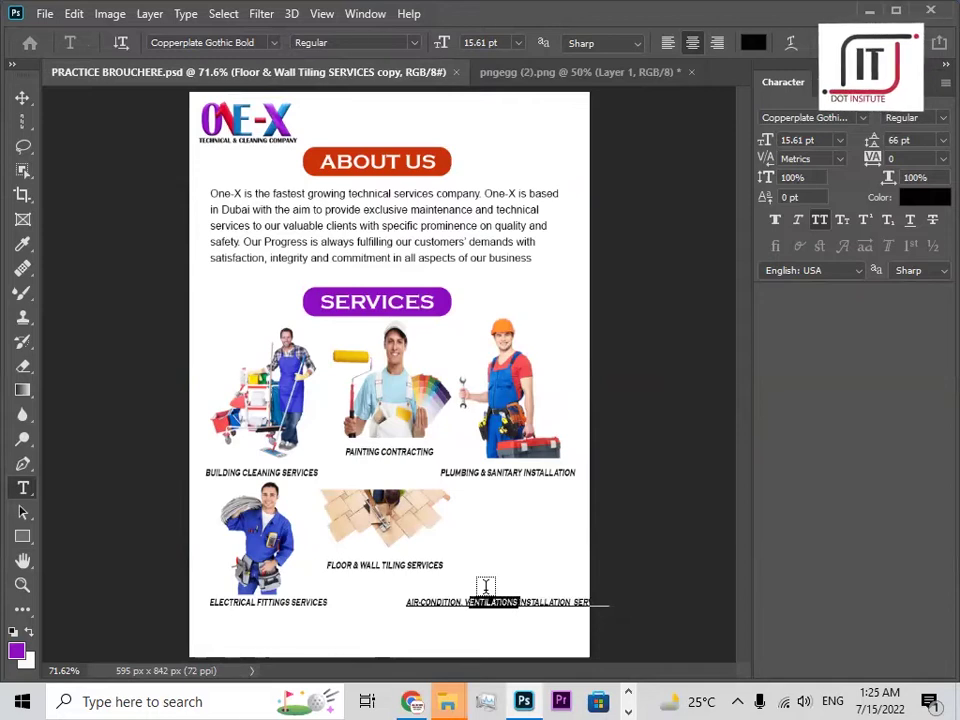
{"action": "key", "text": "BackSpace"}
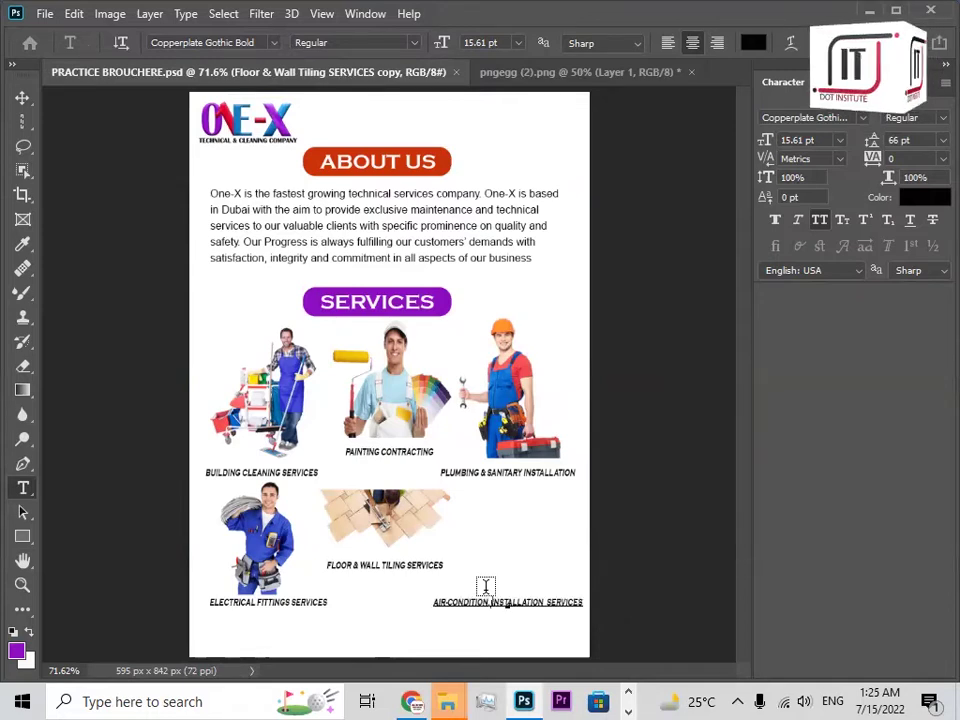
{"action": "key", "text": "BackSpace"}
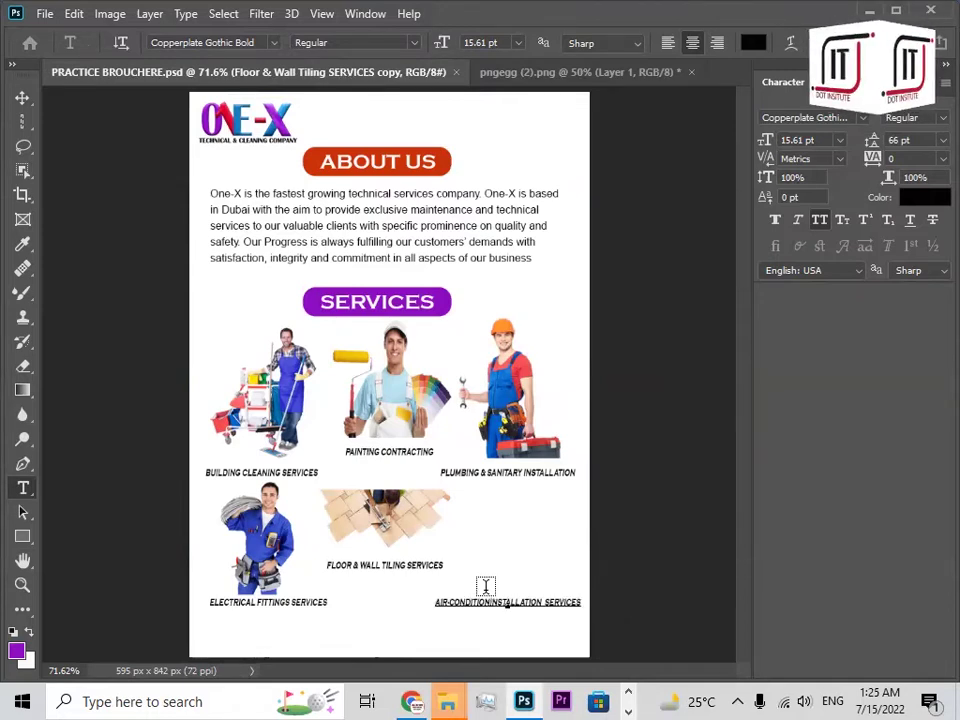
Shift the Air-Condition Installation Services caption slightly left so it ends level with the Plumbing & Sanitary Installation caption, and save the brochure.
{"action": "left_click", "coordinate": [23, 97]}
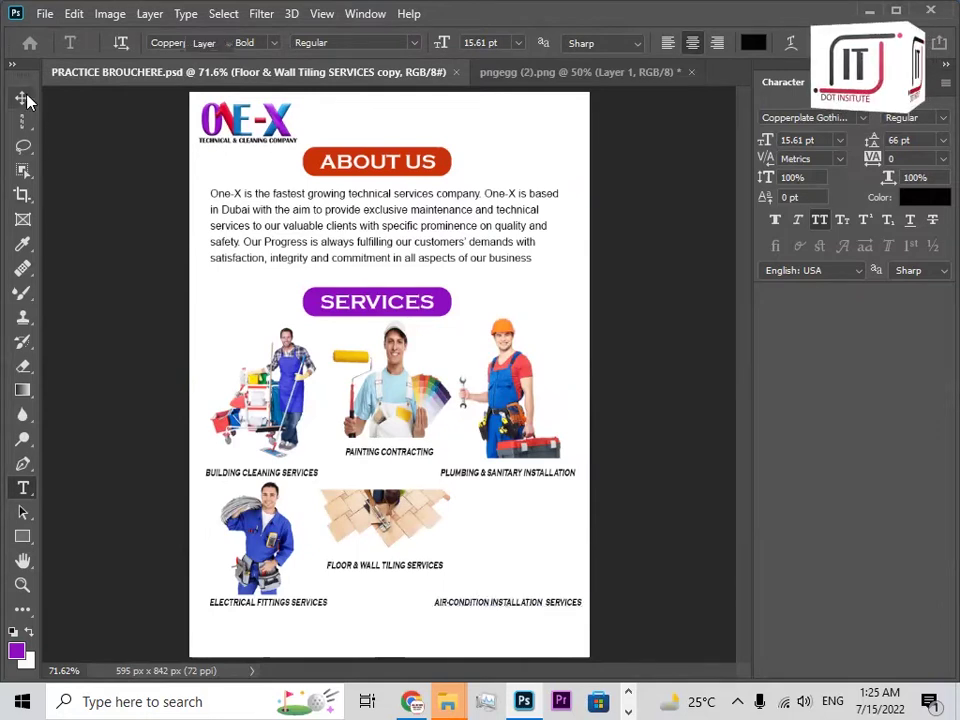
{"action": "left_click", "coordinate": [565, 597]}
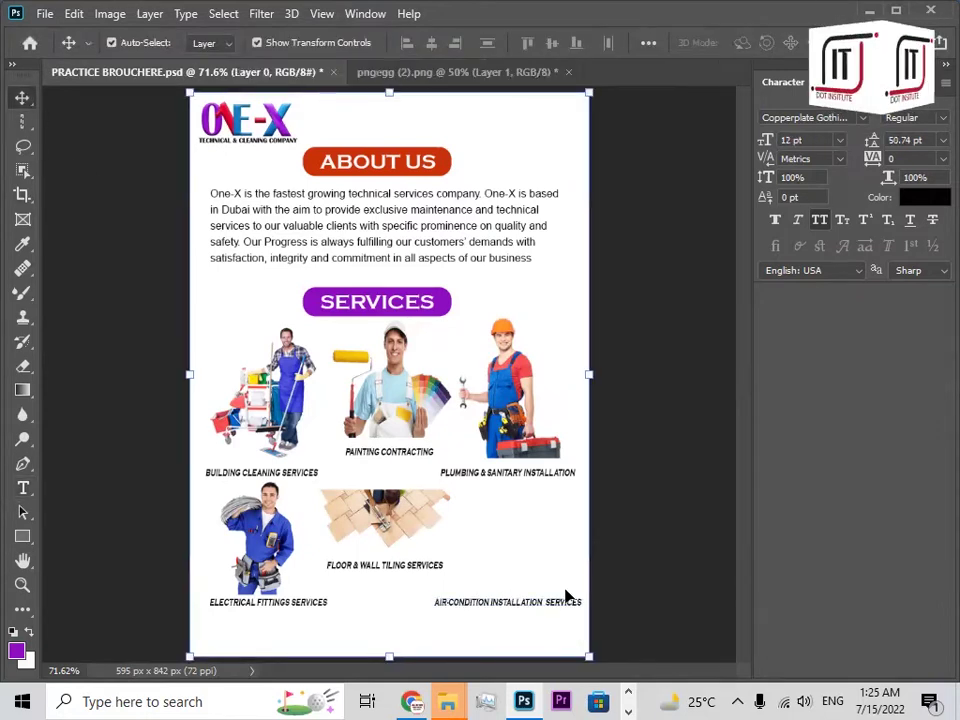
{"action": "left_click_drag", "start_coordinate": [566, 597], "coordinate": [566, 597]}
{"action": "left_click", "coordinate": [640, 597]}
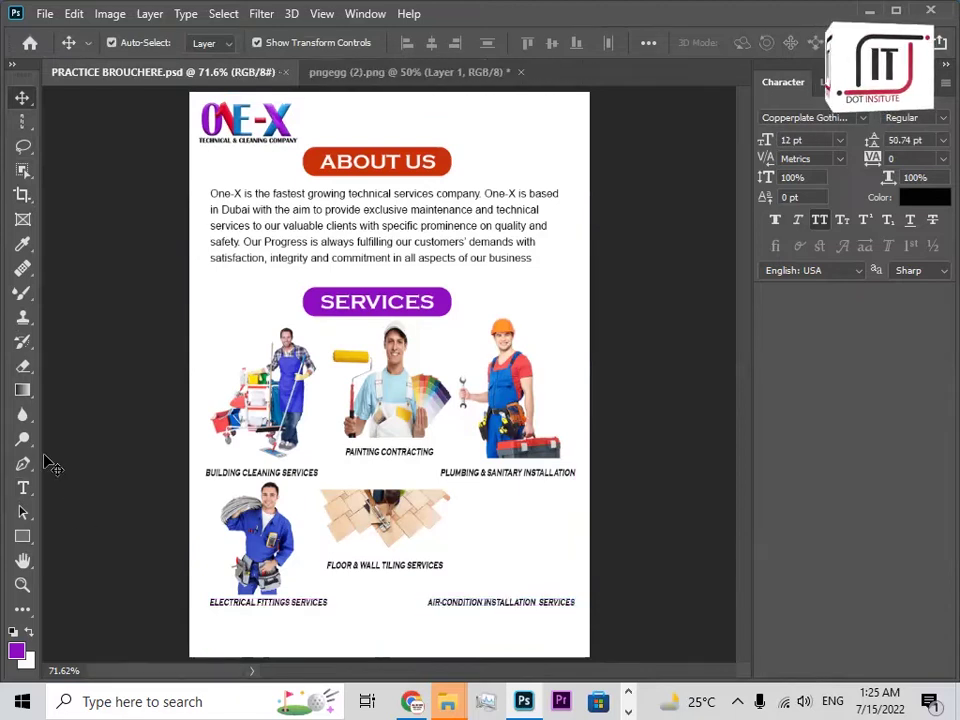
Copy the full text of the Air-Condition Installation Services caption.
{"action": "left_click", "coordinate": [23, 488]}
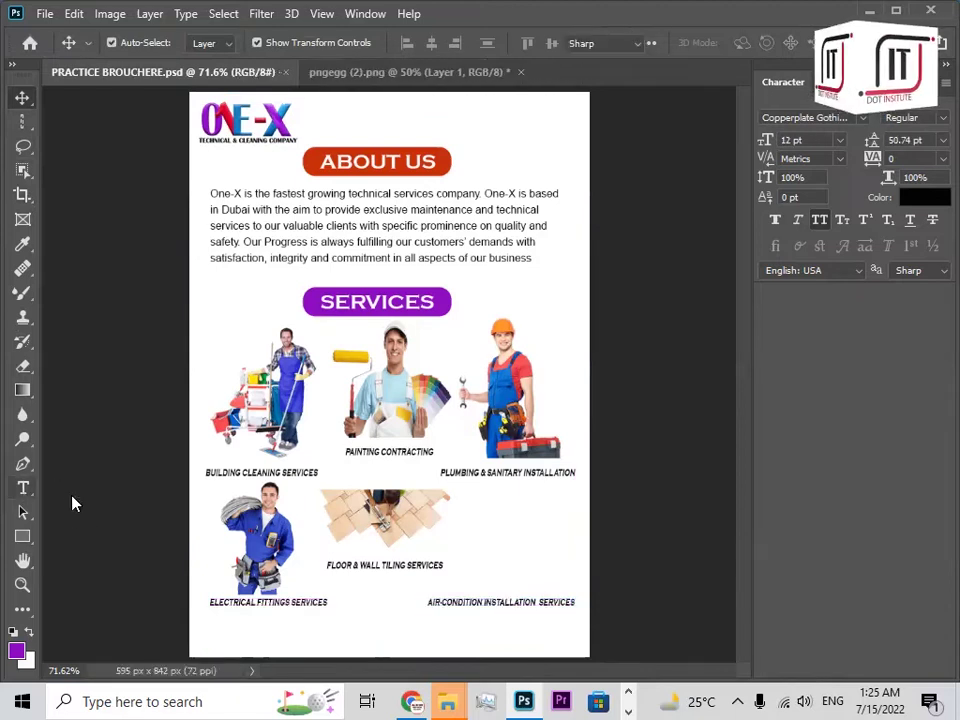
{"action": "triple_click", "coordinate": [432, 602]}
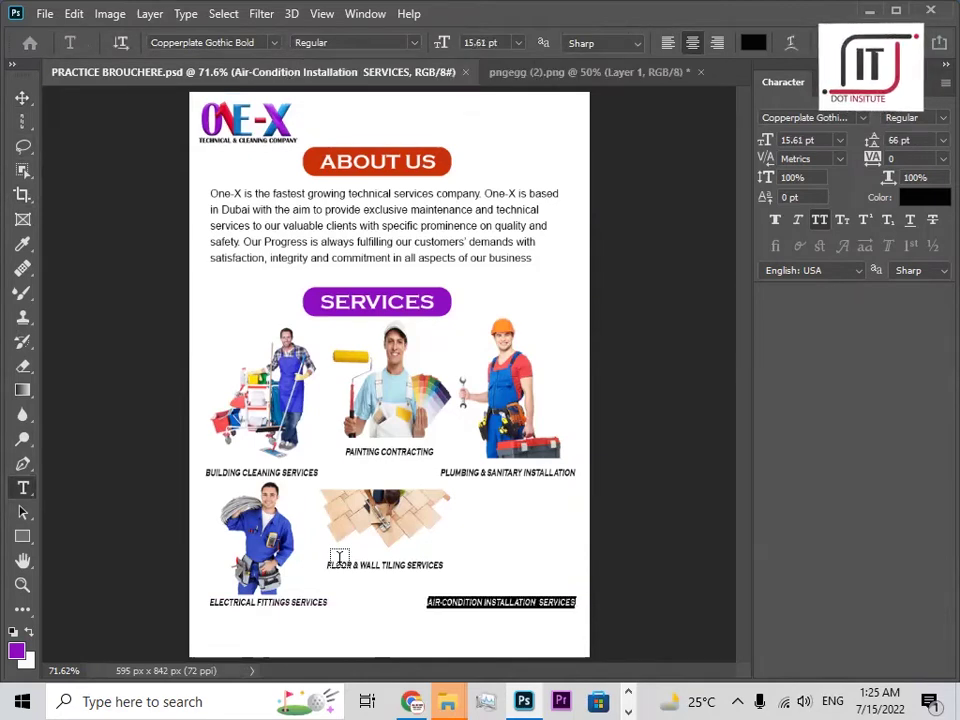
{"action": "right_click", "coordinate": [565, 236]}
{"action": "left_click", "coordinate": [615, 286]}
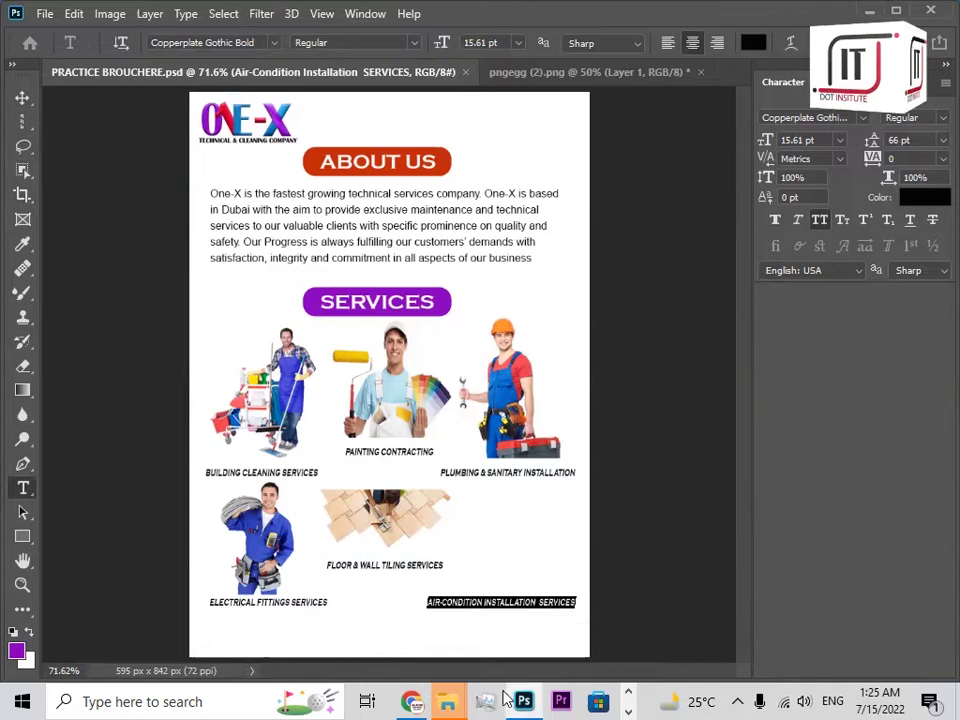
Switch to Chrome, close the tile setter download page, and search Google Images for "Air-Condition Installation SERVICES PNG".
{"action": "key", "text": "alt+Tab"}
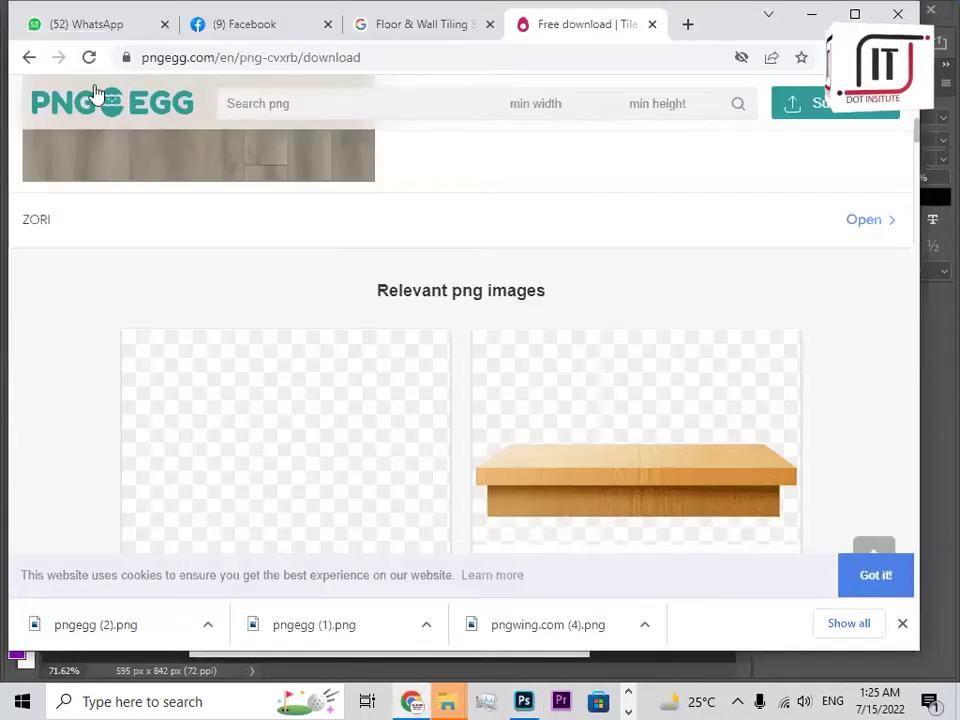
{"action": "left_click", "coordinate": [29, 57]}
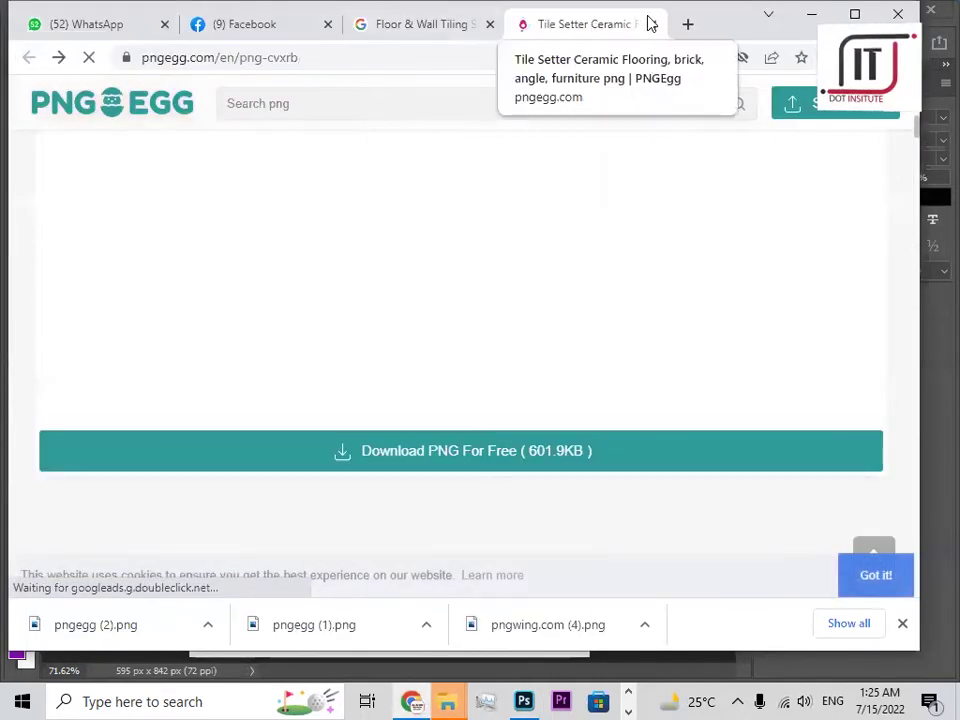
{"action": "left_click", "coordinate": [652, 23]}
{"action": "left_click_drag", "start_coordinate": [196, 102], "coordinate": [442, 101]}
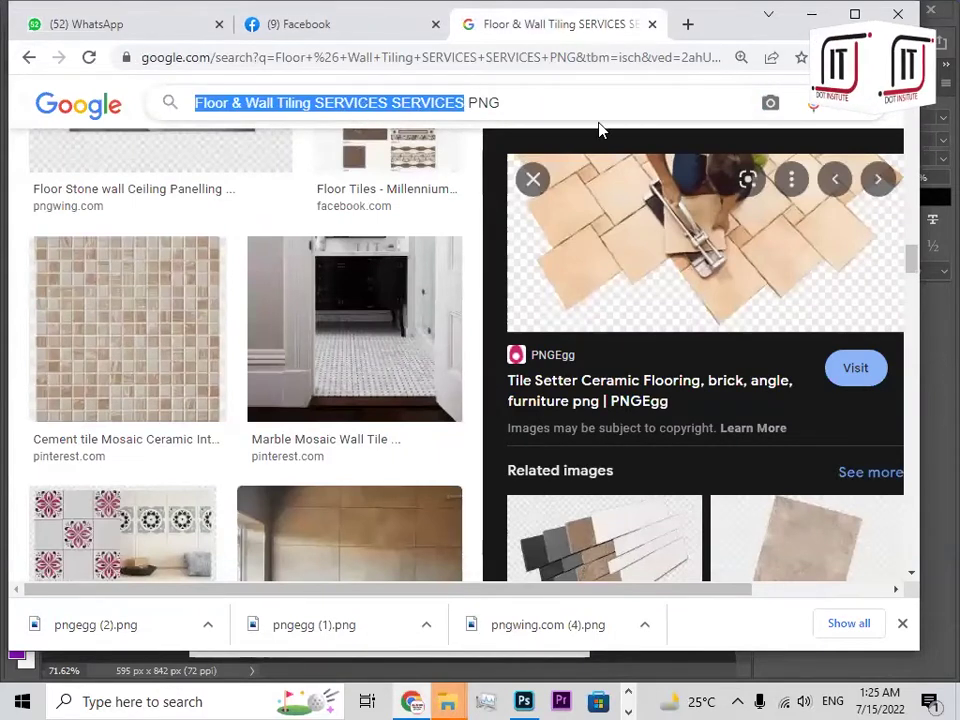
{"action": "key", "text": "ctrl+v"}
{"action": "key", "text": "Return"}
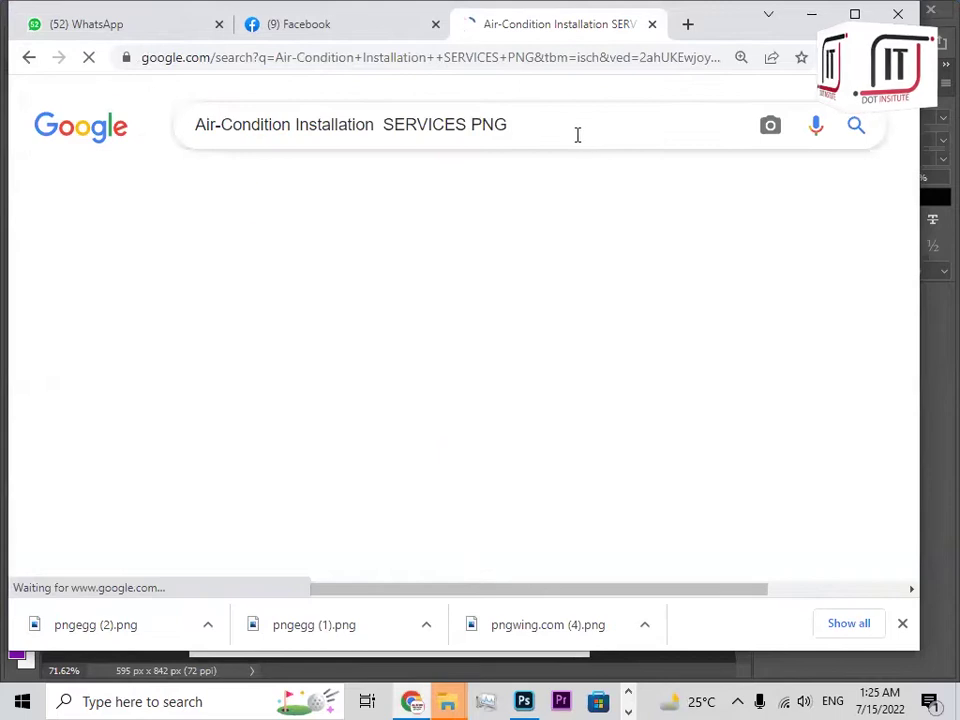
Look through the image results for a suitable air-conditioning technician picture.
{"action": "scroll", "coordinate": [522, 463], "scroll_direction": "down", "scroll_amount": 2}
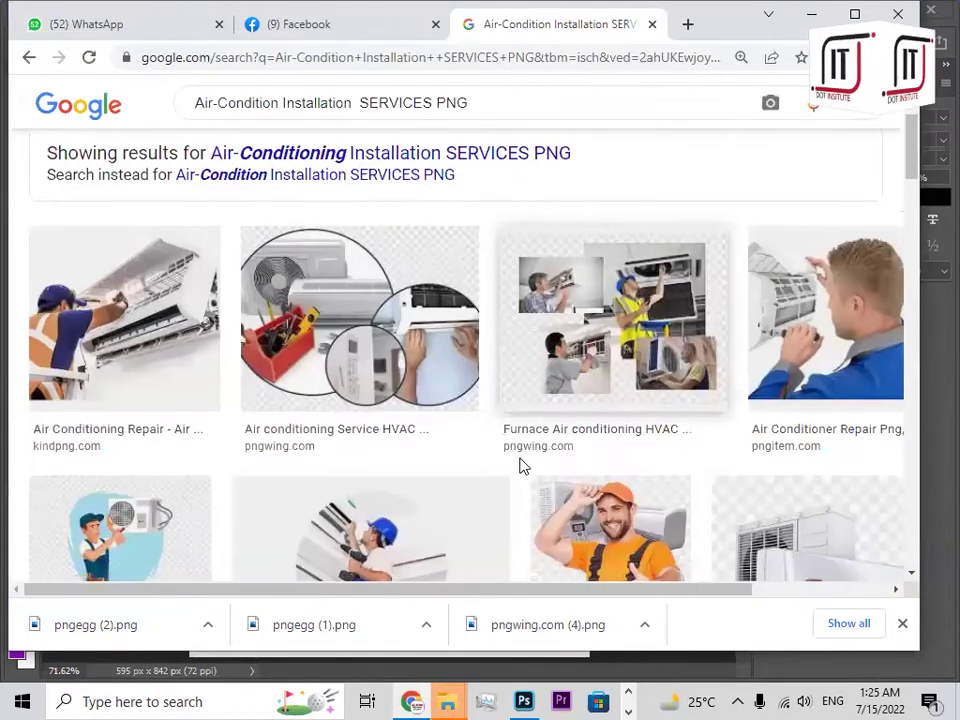
{"action": "scroll", "coordinate": [522, 465], "scroll_direction": "down", "scroll_amount": 2}
{"action": "scroll", "coordinate": [522, 467], "scroll_direction": "down", "scroll_amount": 1}
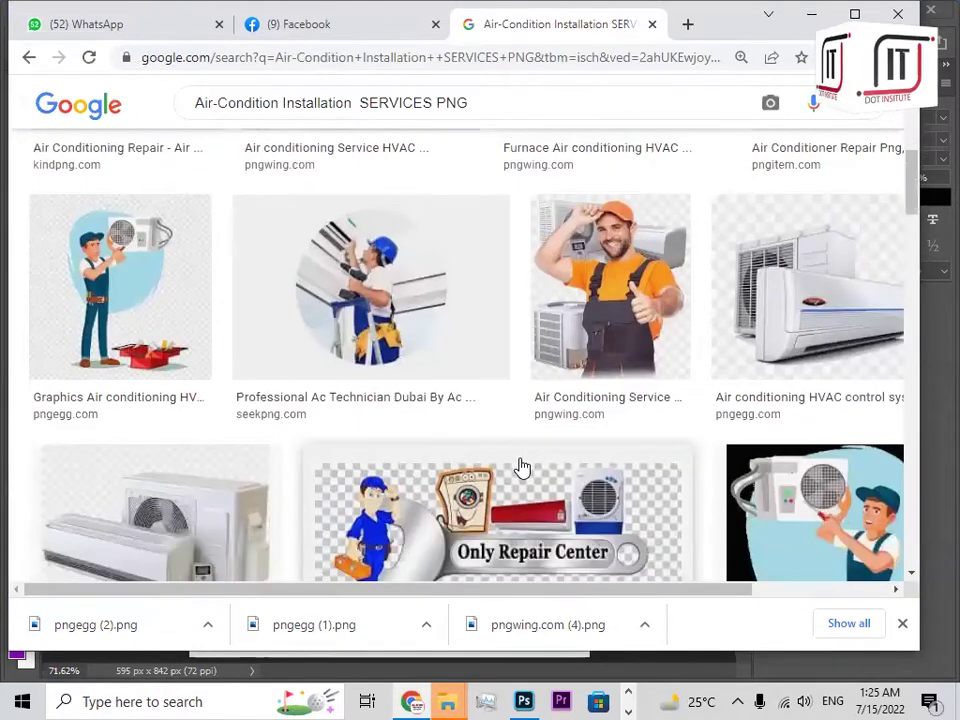
{"action": "scroll", "coordinate": [522, 467], "scroll_direction": "down", "scroll_amount": 8}
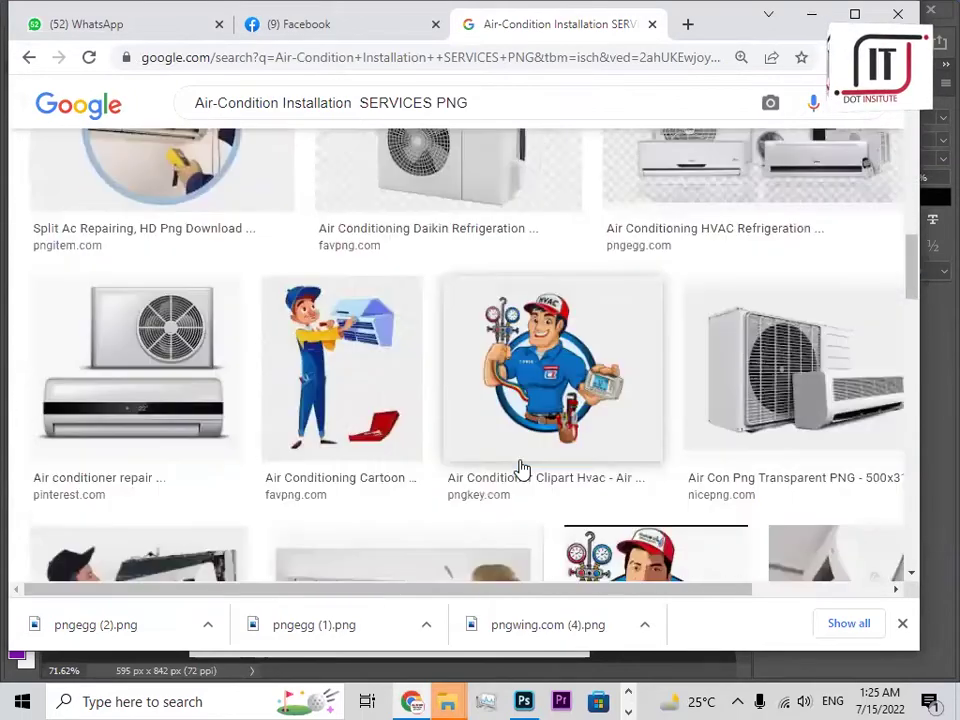
{"action": "scroll", "coordinate": [522, 467], "scroll_direction": "down", "scroll_amount": 9}
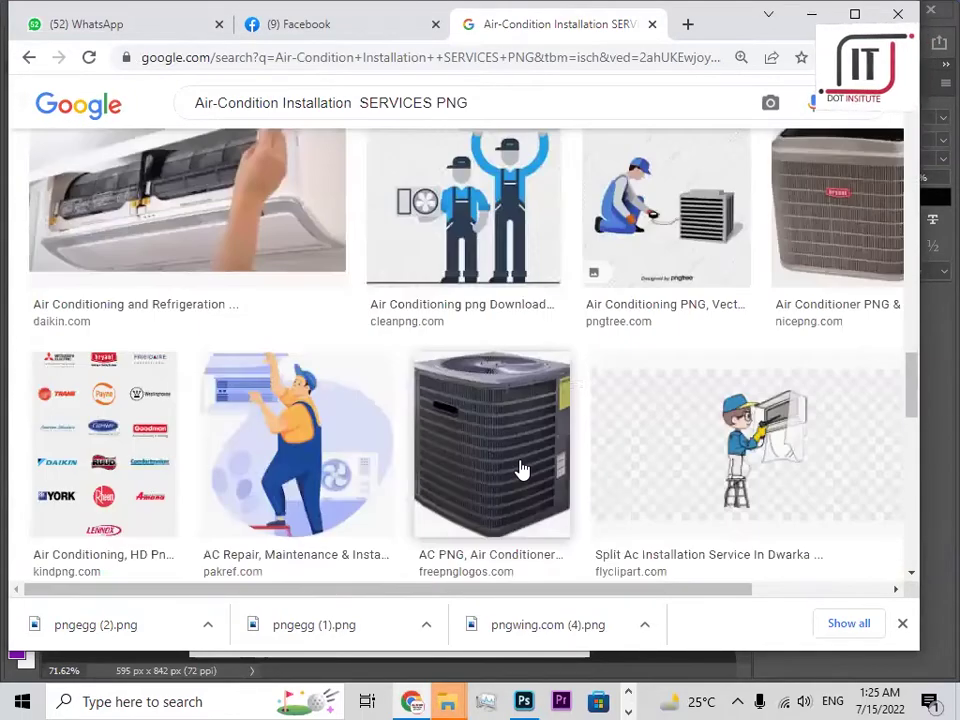
{"action": "scroll", "coordinate": [522, 468], "scroll_direction": "down", "scroll_amount": 7}
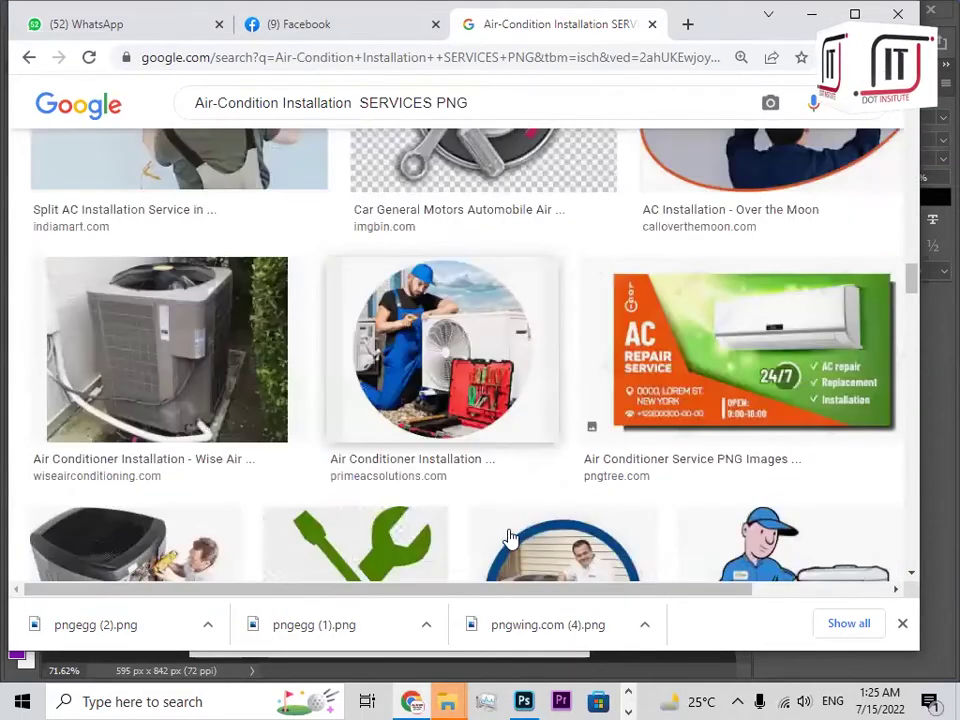
{"action": "scroll", "coordinate": [511, 538], "scroll_direction": "down", "scroll_amount": 10}
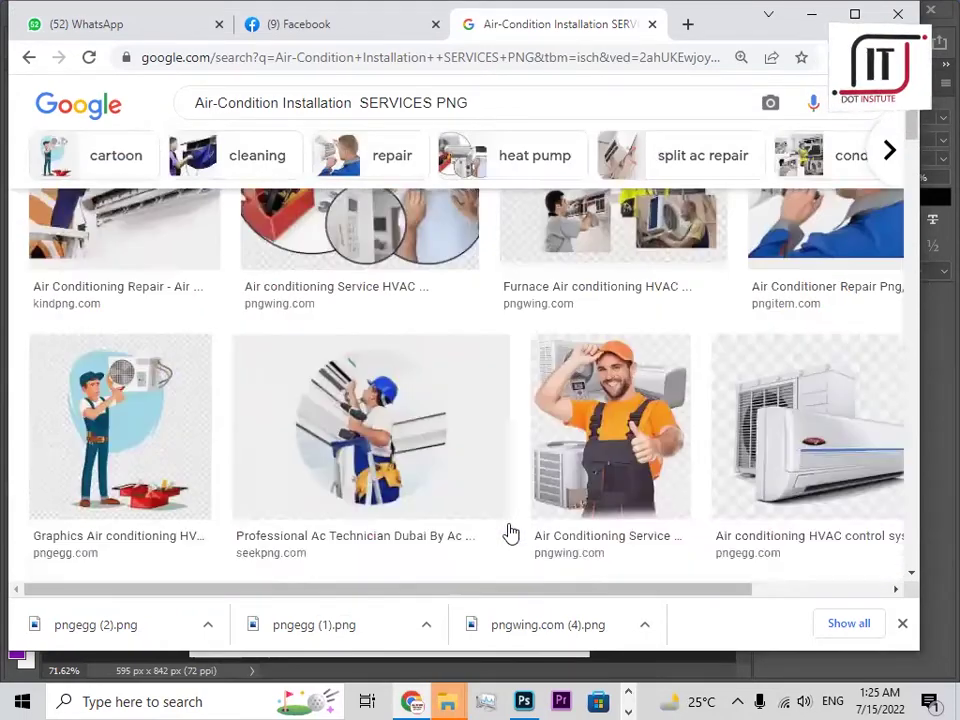
{"action": "scroll", "coordinate": [511, 535], "scroll_direction": "up", "scroll_amount": 4}
{"action": "scroll", "coordinate": [511, 535], "scroll_direction": "down", "scroll_amount": 1}
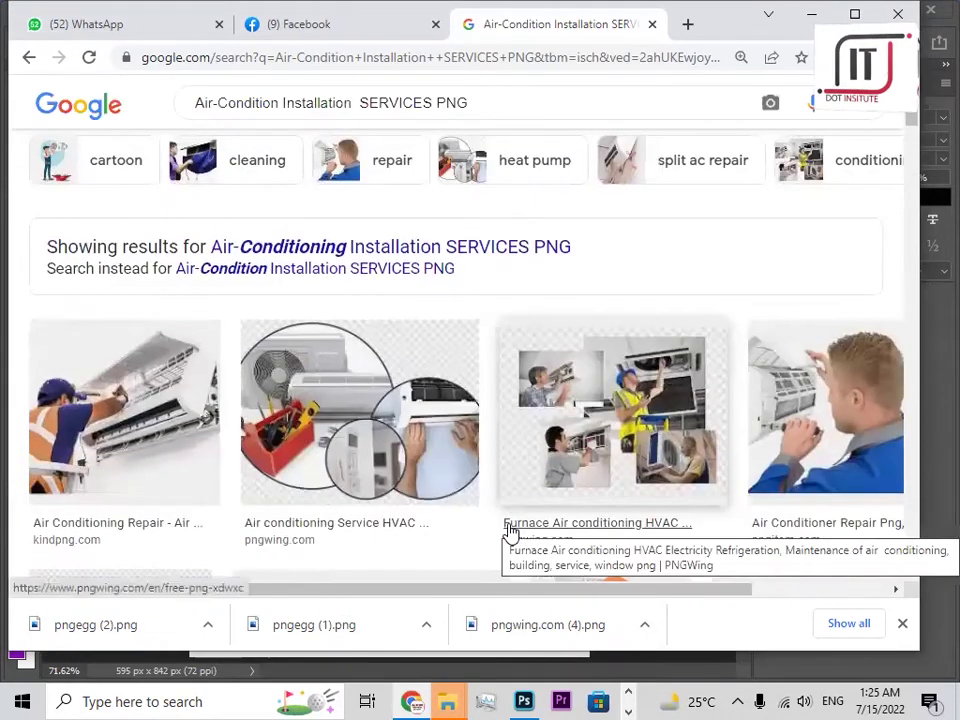
{"action": "scroll", "coordinate": [511, 532], "scroll_direction": "down", "scroll_amount": 2}
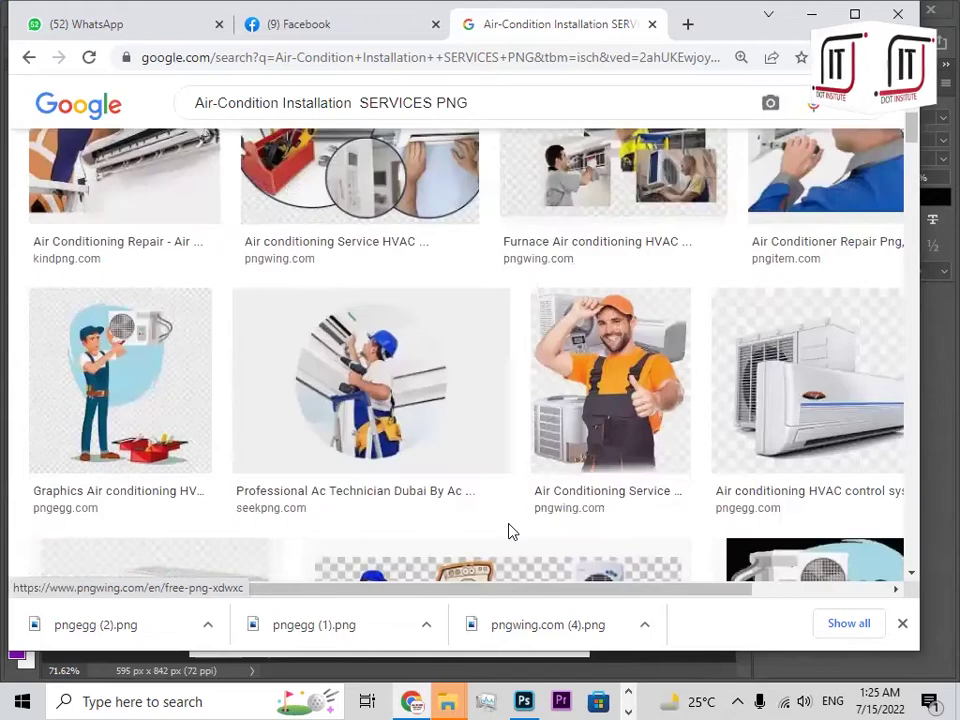
Preview the technician in the orange shirt and cap, and visit its PNGWing source page.
{"action": "left_click", "coordinate": [581, 397]}
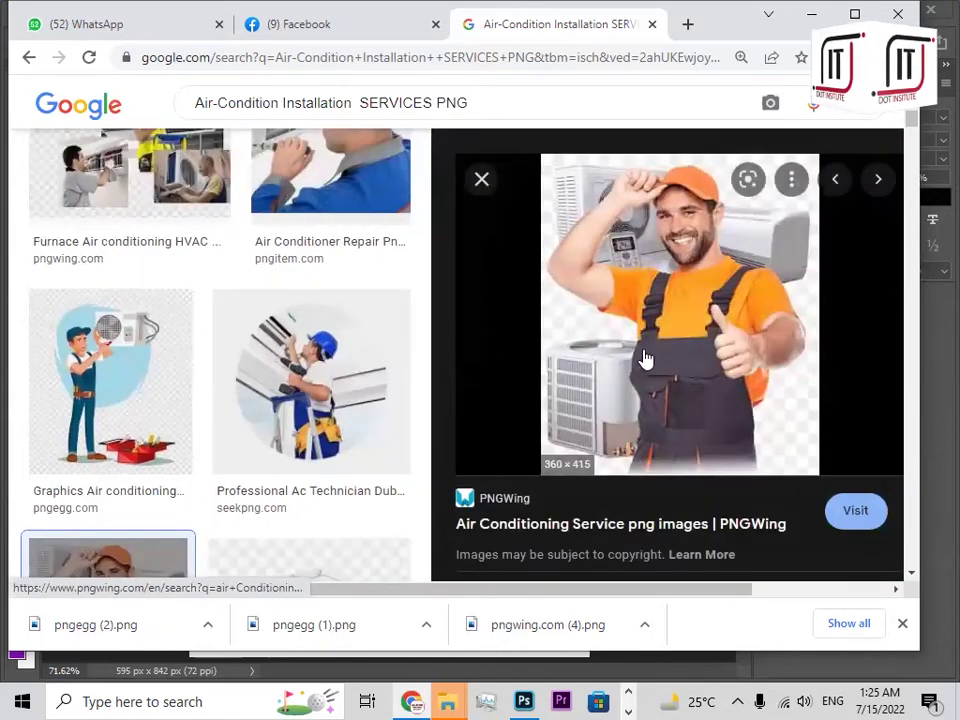
{"action": "scroll", "coordinate": [665, 362], "scroll_direction": "down", "scroll_amount": 2}
{"action": "scroll", "coordinate": [672, 380], "scroll_direction": "down", "scroll_amount": 3}
{"action": "scroll", "coordinate": [671, 401], "scroll_direction": "up", "scroll_amount": 4}
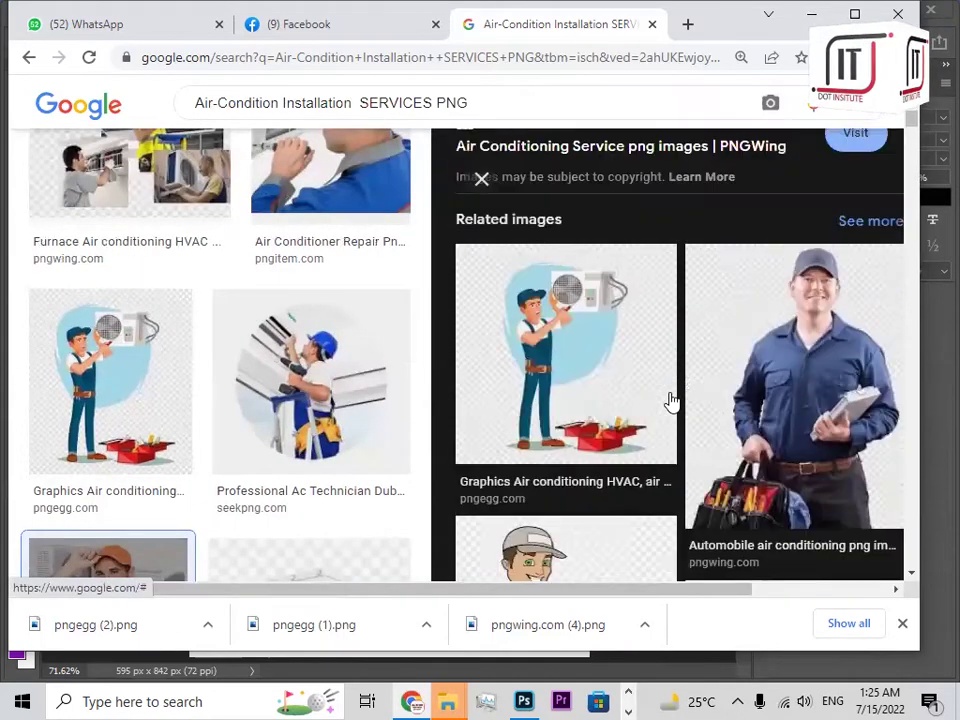
{"action": "left_click", "coordinate": [857, 418]}
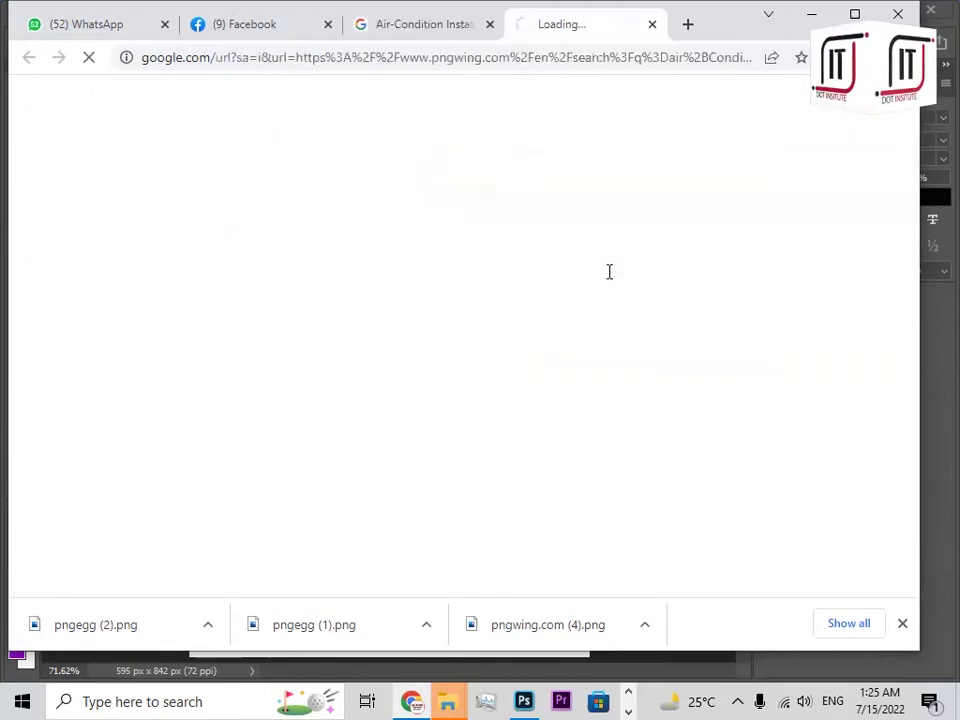
Open the PNGWing image page of the orange-shirted air-conditioning technician.
{"action": "scroll", "coordinate": [520, 416], "scroll_direction": "down", "scroll_amount": 3}
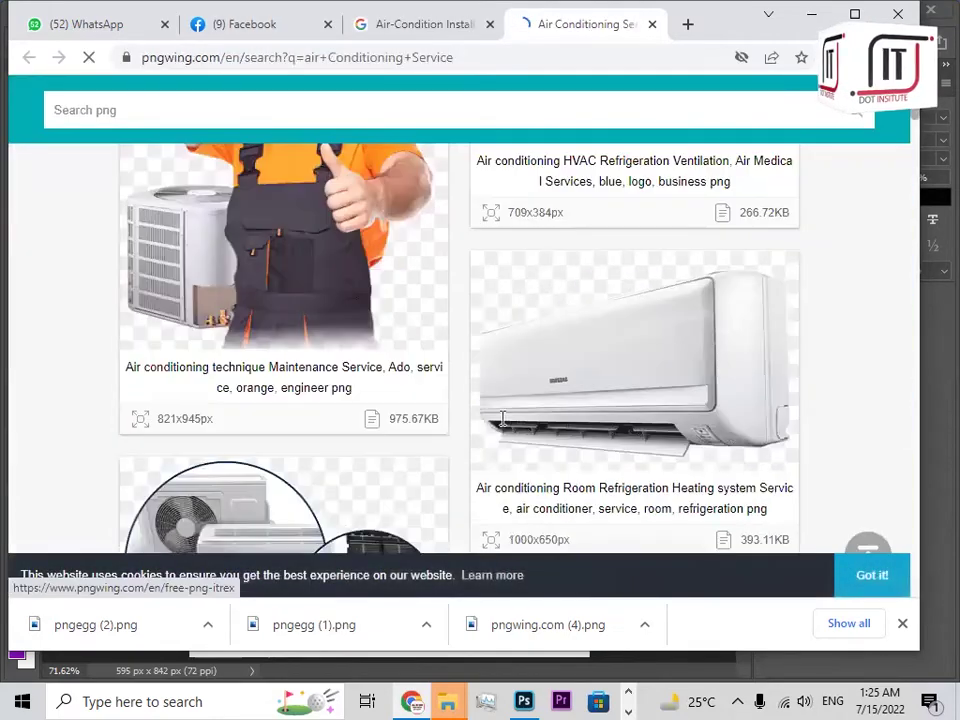
{"action": "scroll", "coordinate": [476, 439], "scroll_direction": "down", "scroll_amount": 4}
{"action": "scroll", "coordinate": [474, 440], "scroll_direction": "up", "scroll_amount": 6}
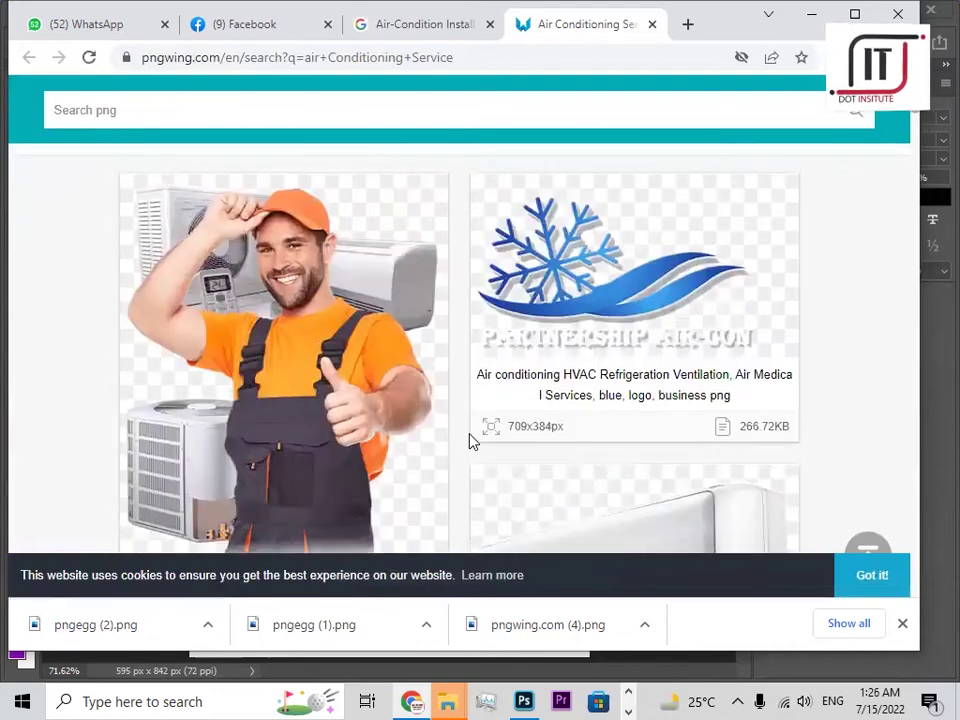
{"action": "scroll", "coordinate": [470, 441], "scroll_direction": "down", "scroll_amount": 3}
{"action": "left_click", "coordinate": [256, 302]}
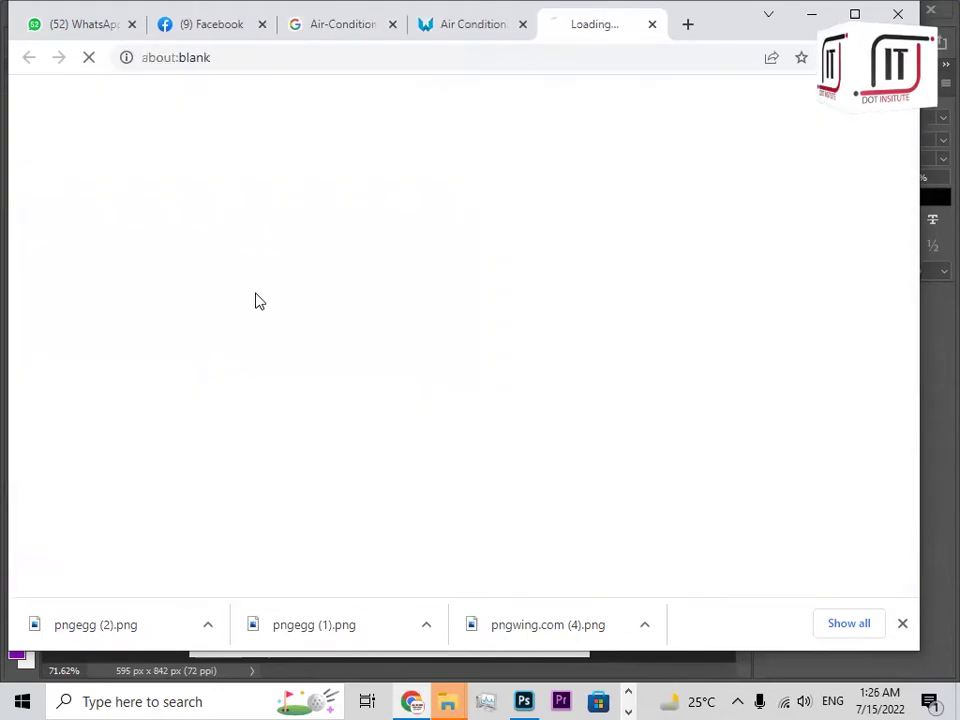
Start the PNG download of the air-conditioning technician image.
{"action": "scroll", "coordinate": [540, 394], "scroll_direction": "down", "scroll_amount": 5}
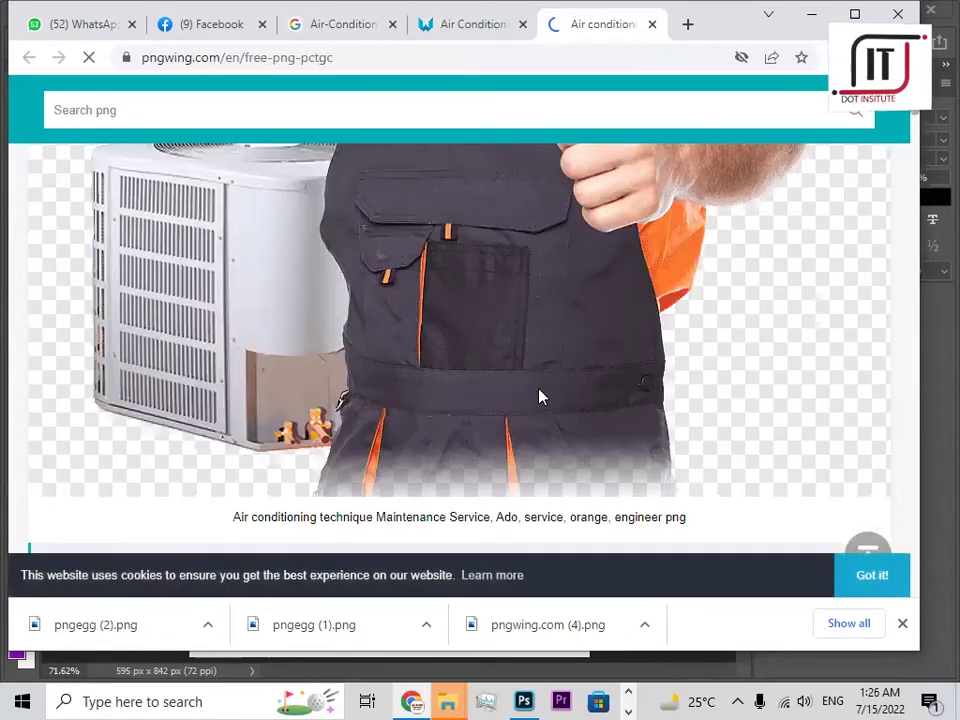
{"action": "scroll", "coordinate": [538, 395], "scroll_direction": "down", "scroll_amount": 6}
{"action": "scroll", "coordinate": [536, 394], "scroll_direction": "up", "scroll_amount": 3}
{"action": "scroll", "coordinate": [536, 394], "scroll_direction": "down", "scroll_amount": 3}
{"action": "left_click", "coordinate": [474, 289]}
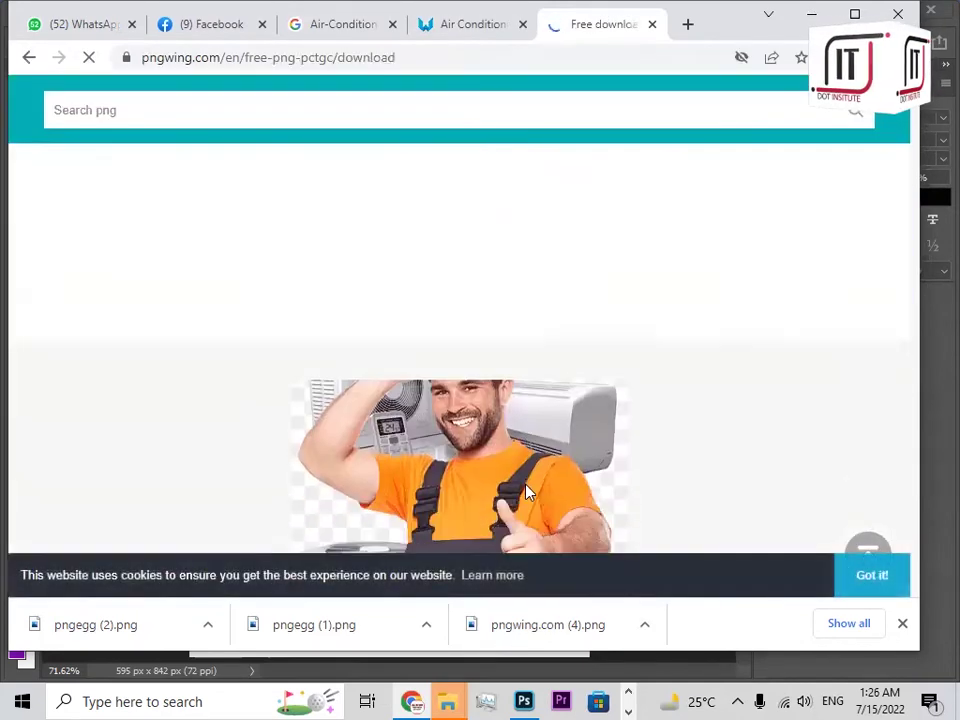
Show the downloaded pngwing.com (5).png in its folder and open it with Adobe Photoshop 2020.
{"action": "scroll", "coordinate": [527, 490], "scroll_direction": "down", "scroll_amount": 5}
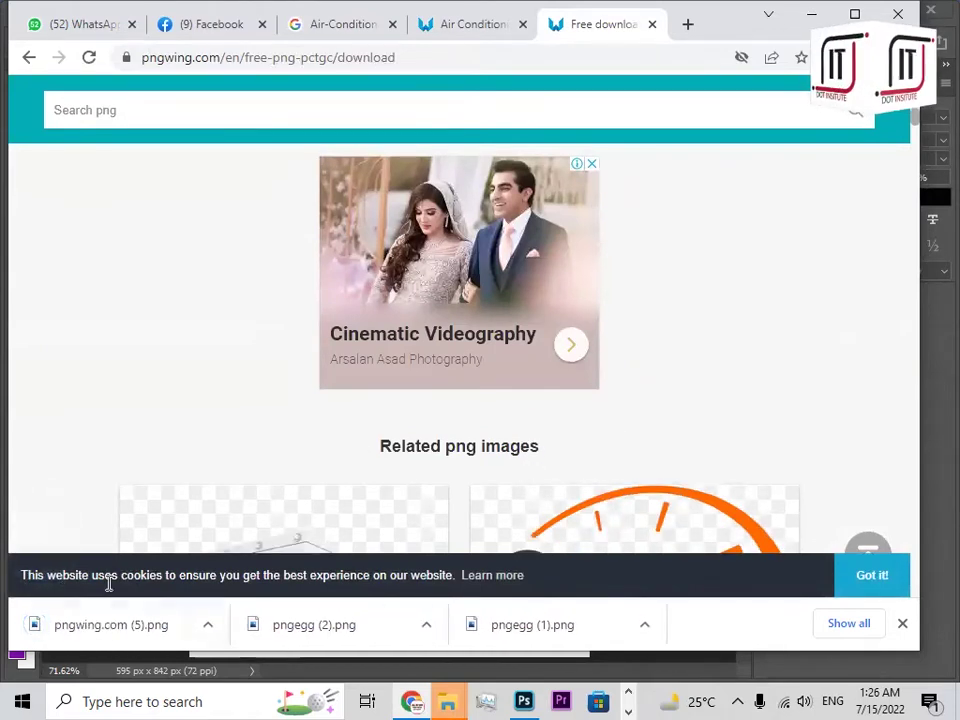
{"action": "right_click", "coordinate": [95, 622]}
{"action": "left_click", "coordinate": [148, 578]}
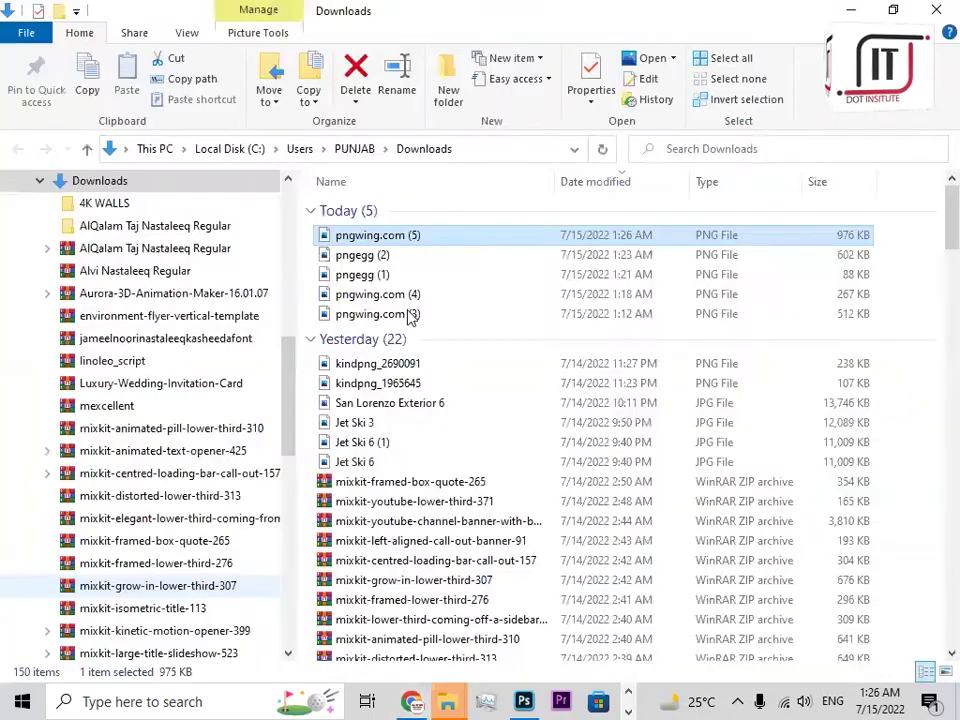
{"action": "right_click", "coordinate": [368, 238]}
{"action": "mouse_move", "coordinate": [413, 367]}
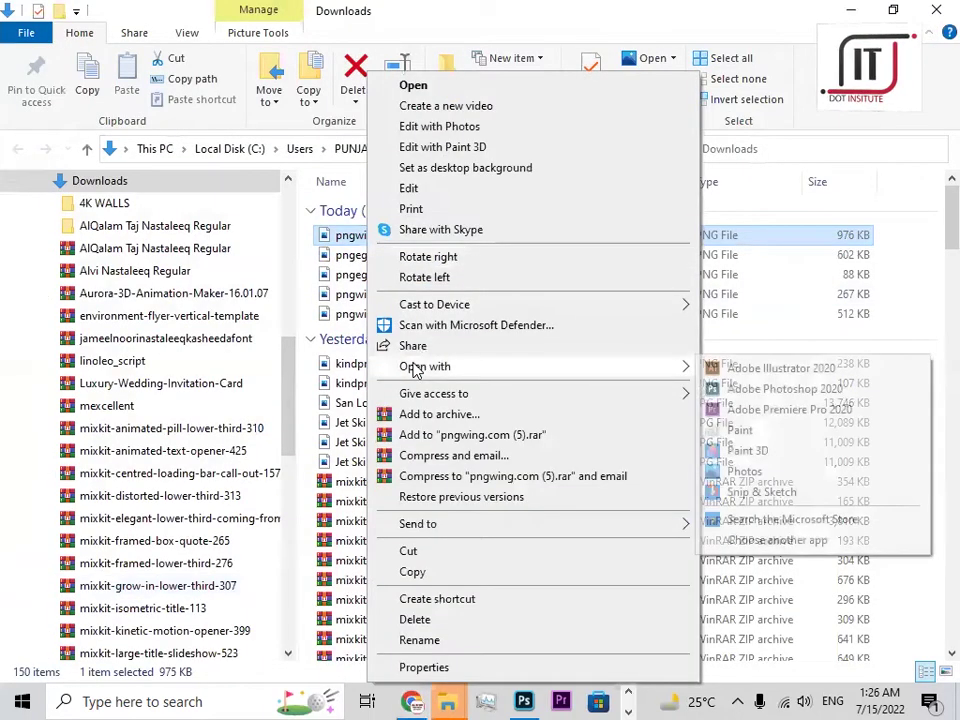
{"action": "left_click", "coordinate": [730, 390]}
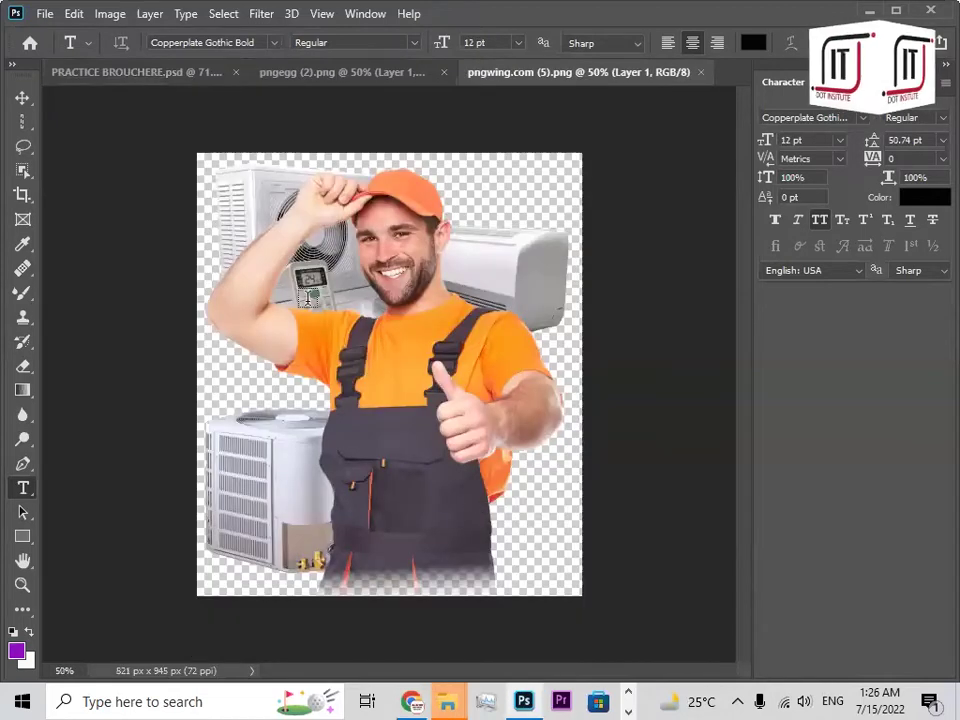
Copy the technician image into PRACTICE BROUCHERE.psd, scale it to 31.76%, and place it above the air-condition installation caption.
{"action": "left_click", "coordinate": [22, 98]}
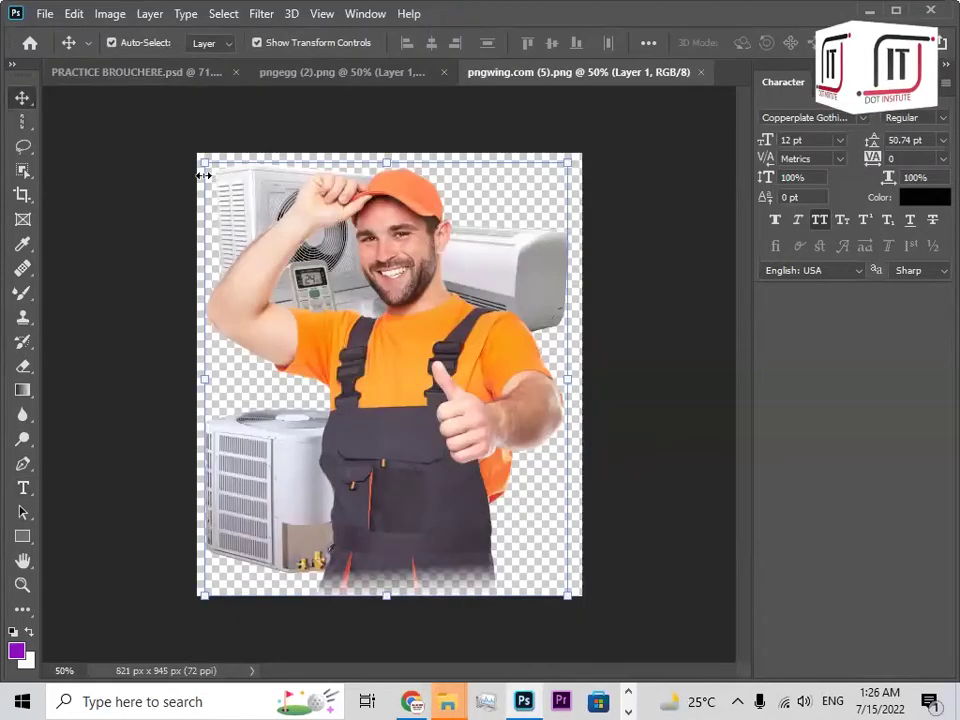
{"action": "left_click_drag", "start_coordinate": [214, 172], "coordinate": [476, 549]}
{"action": "left_click", "coordinate": [25, 104]}
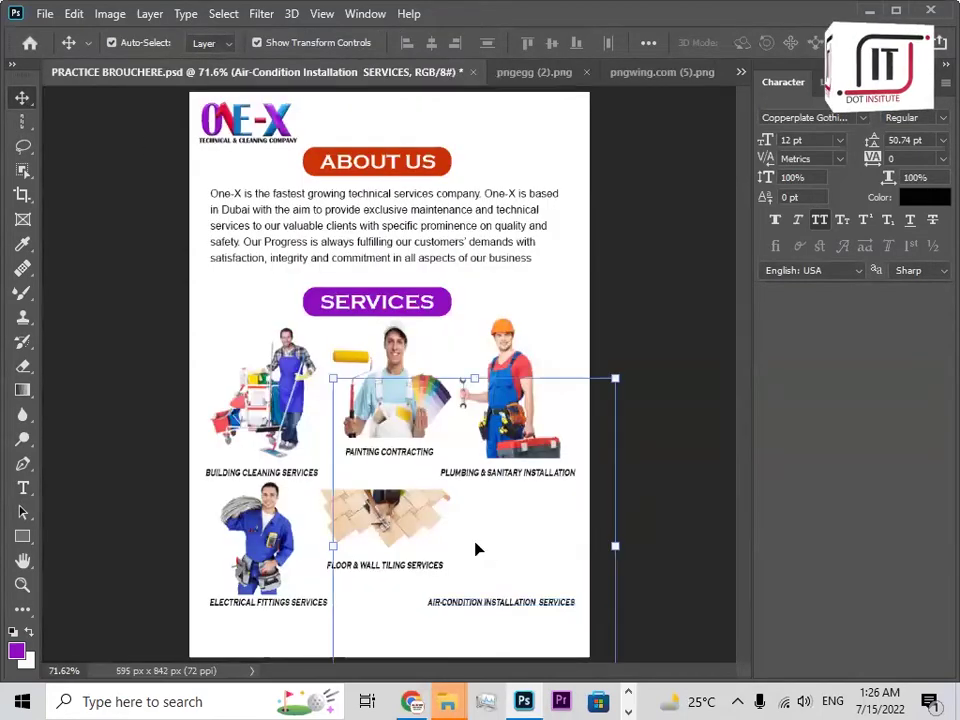
{"action": "left_click_drag", "start_coordinate": [333, 379], "coordinate": [517, 473]}
{"action": "left_click_drag", "start_coordinate": [444, 450], "coordinate": [508, 522]}
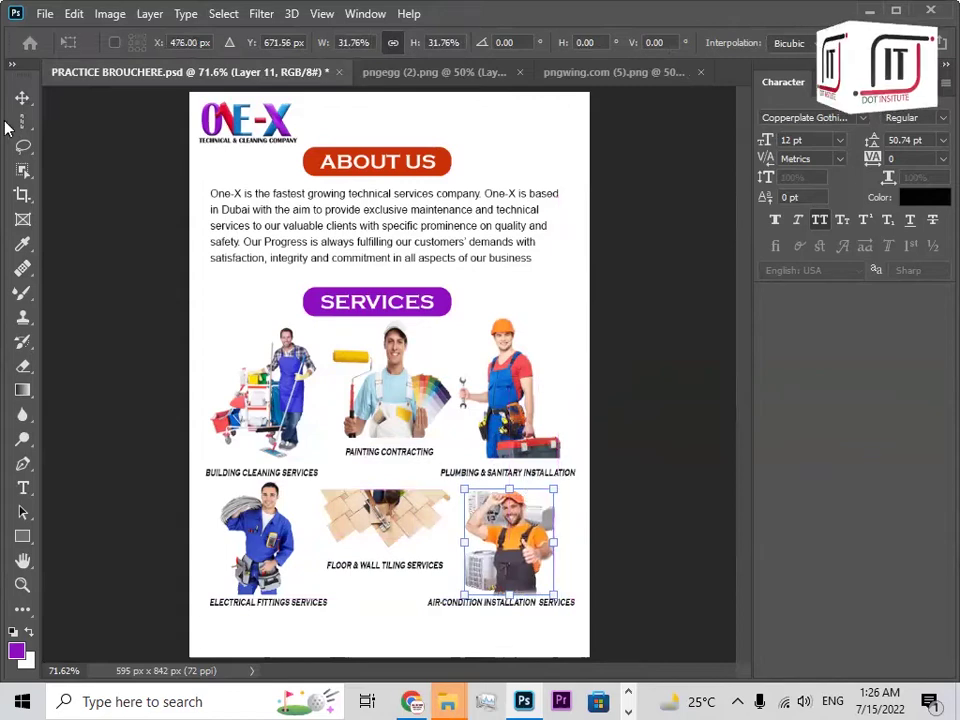
{"action": "left_click", "coordinate": [23, 99]}
{"action": "left_click", "coordinate": [646, 422]}
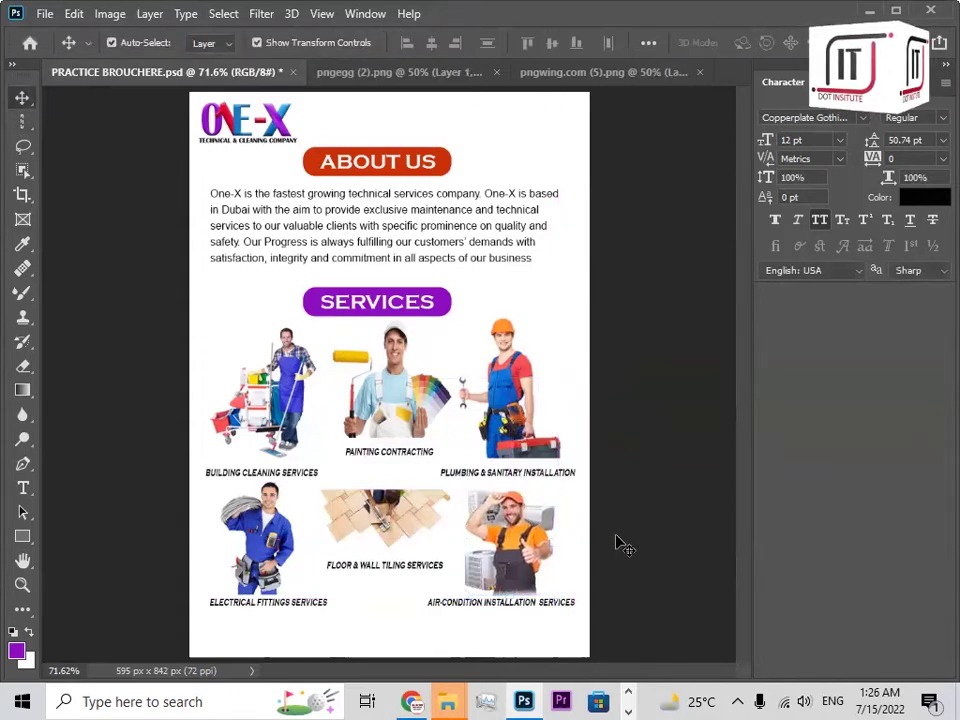
Nudge the air-conditioning technician slightly up from its caption and save the brochure.
{"action": "left_click", "coordinate": [531, 574]}
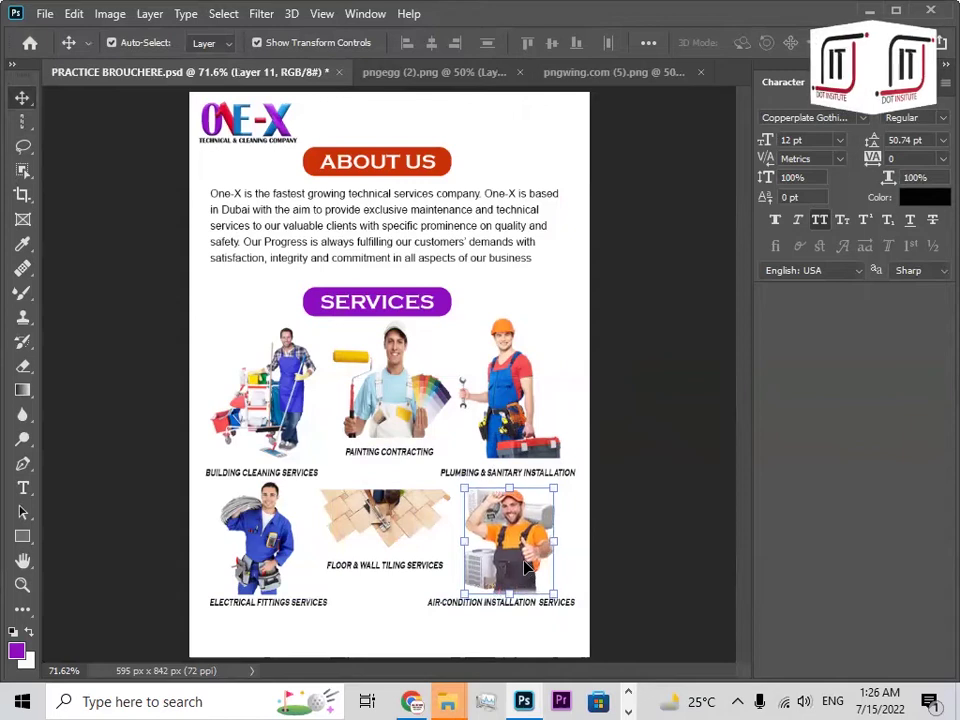
{"action": "left_click", "coordinate": [690, 549]}
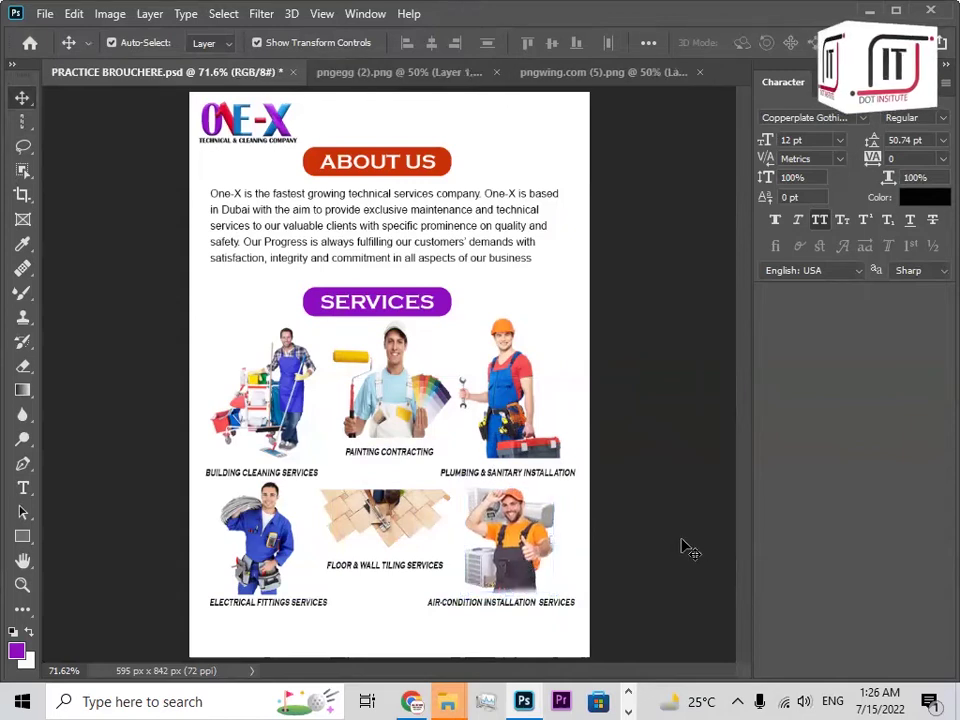
{"action": "key", "text": "ctrl+s"}
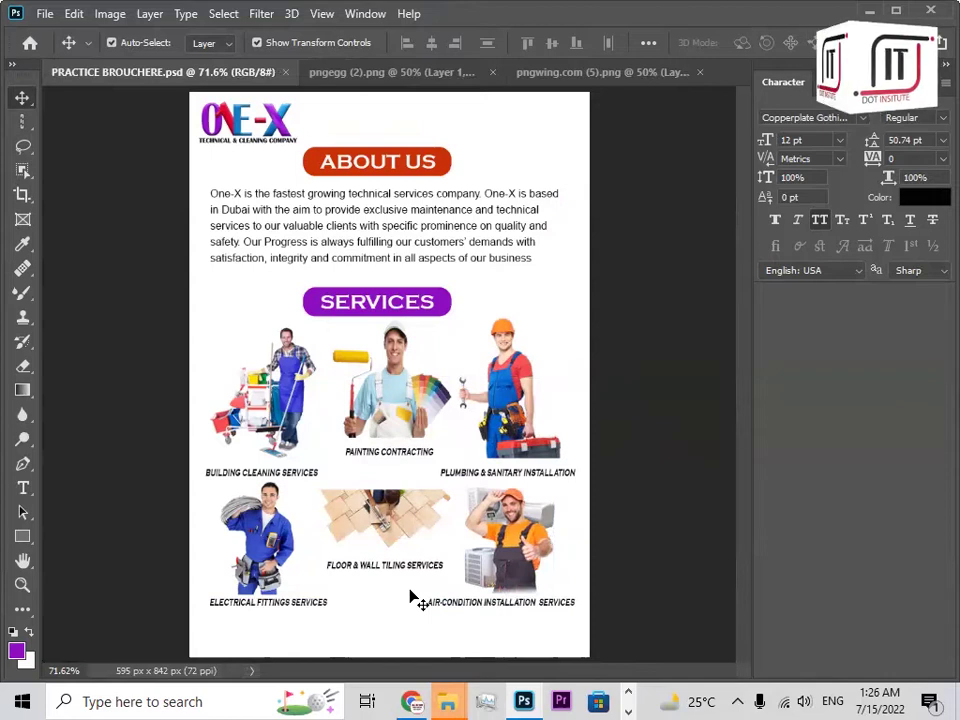
Close pngegg (2).png and pngwing.com (5).png without saving their changes.
{"action": "left_click", "coordinate": [366, 74]}
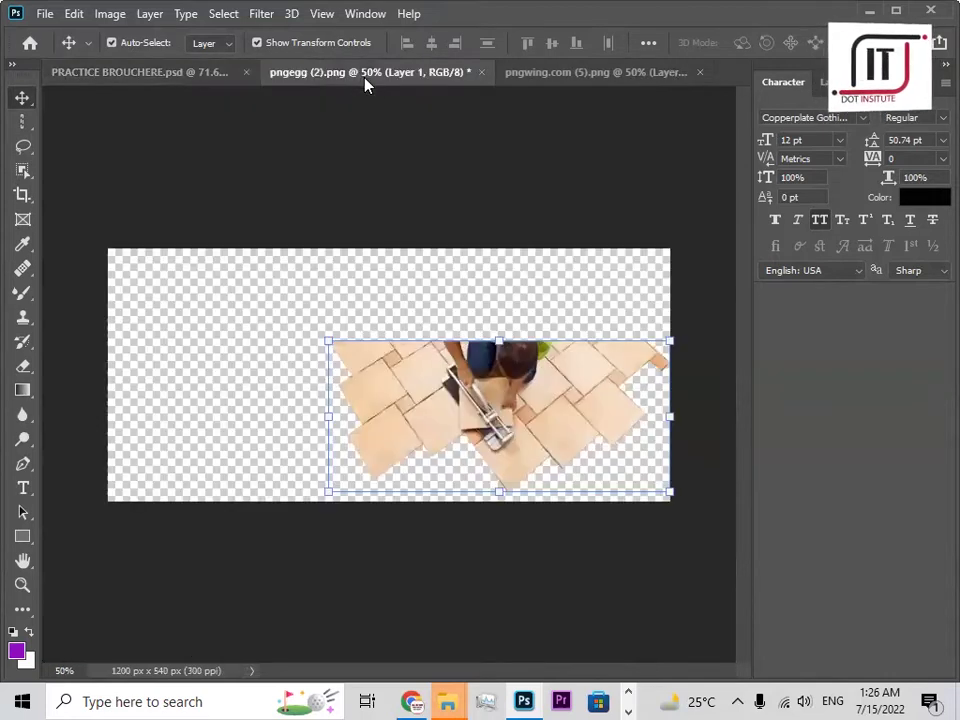
{"action": "left_click", "coordinate": [482, 72]}
{"action": "left_click", "coordinate": [469, 272]}
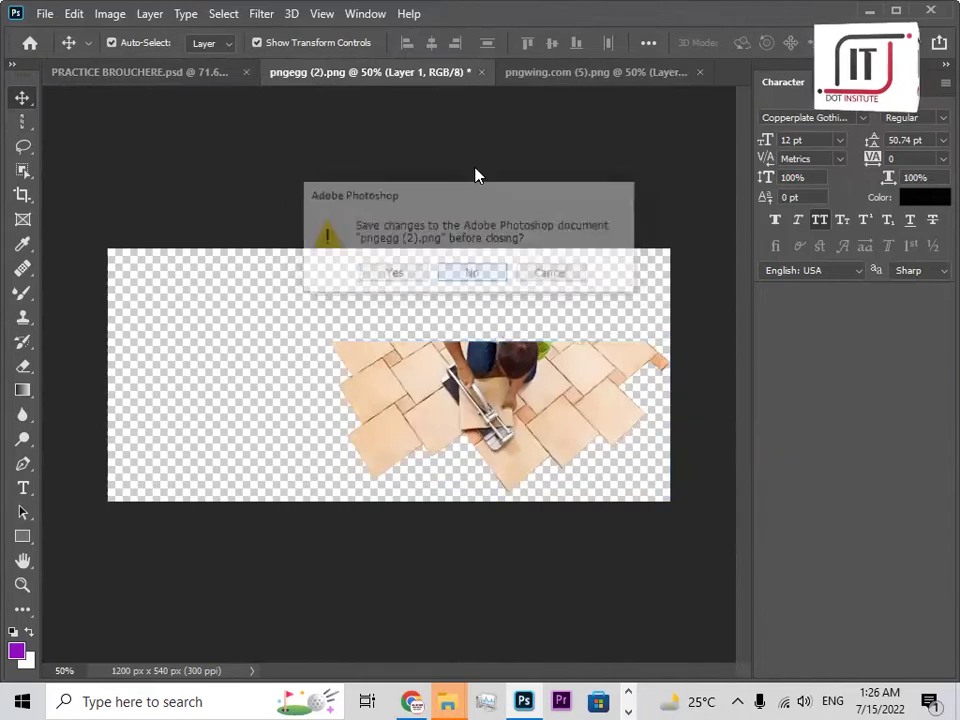
{"action": "left_click", "coordinate": [523, 77]}
{"action": "left_click", "coordinate": [549, 72]}
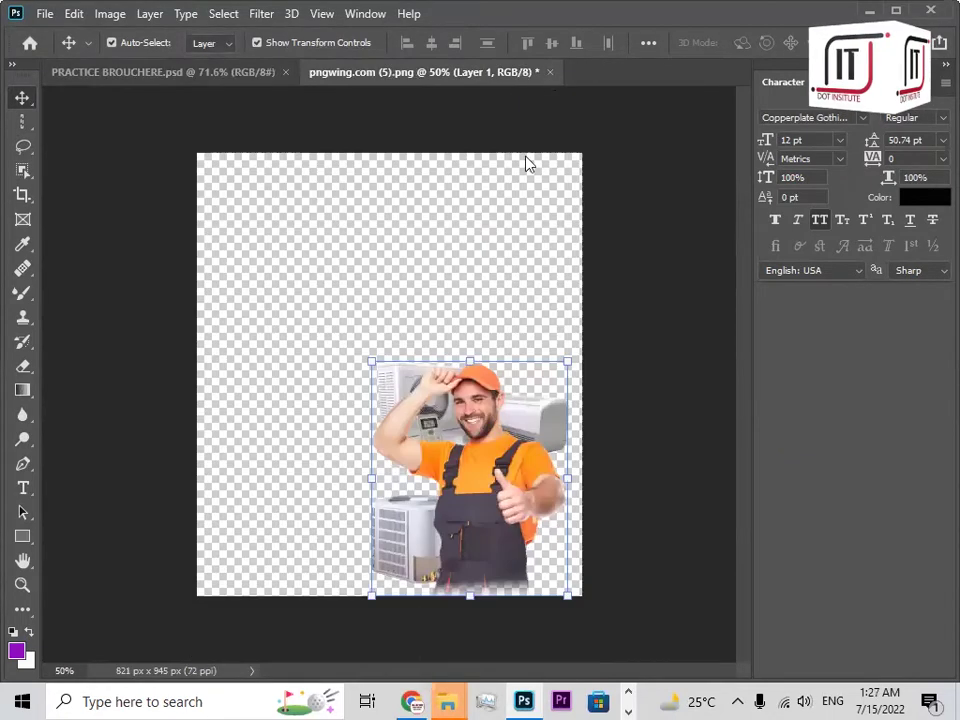
{"action": "left_click", "coordinate": [485, 278]}
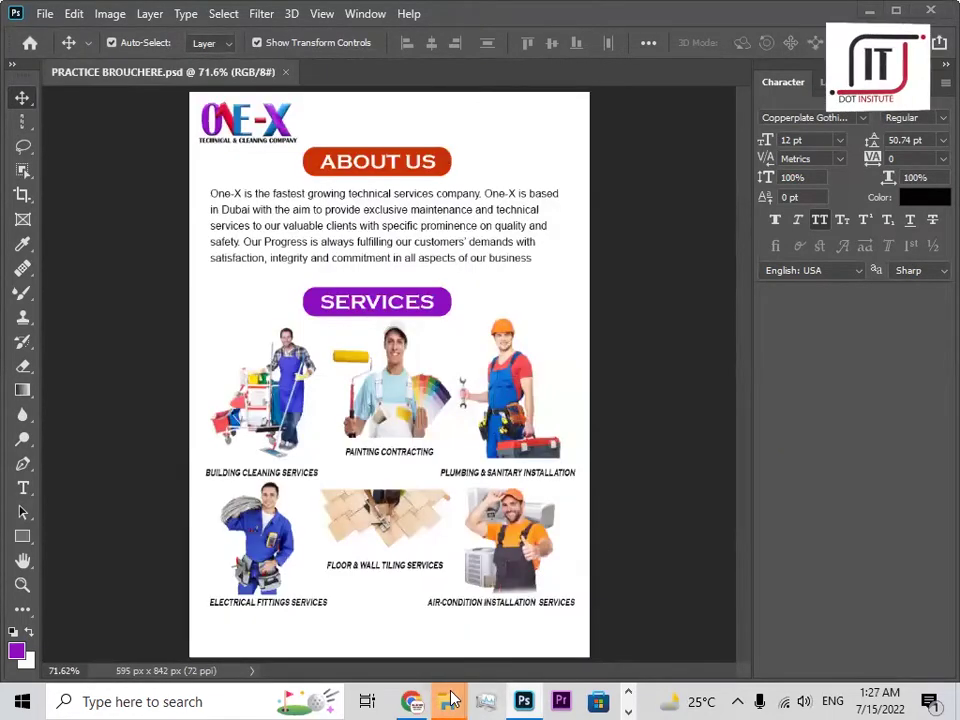
Open the earlier flyer P3.psd from the one 10 technical folder and return to Photoshop.
{"action": "mouse_move", "coordinate": [452, 699]}
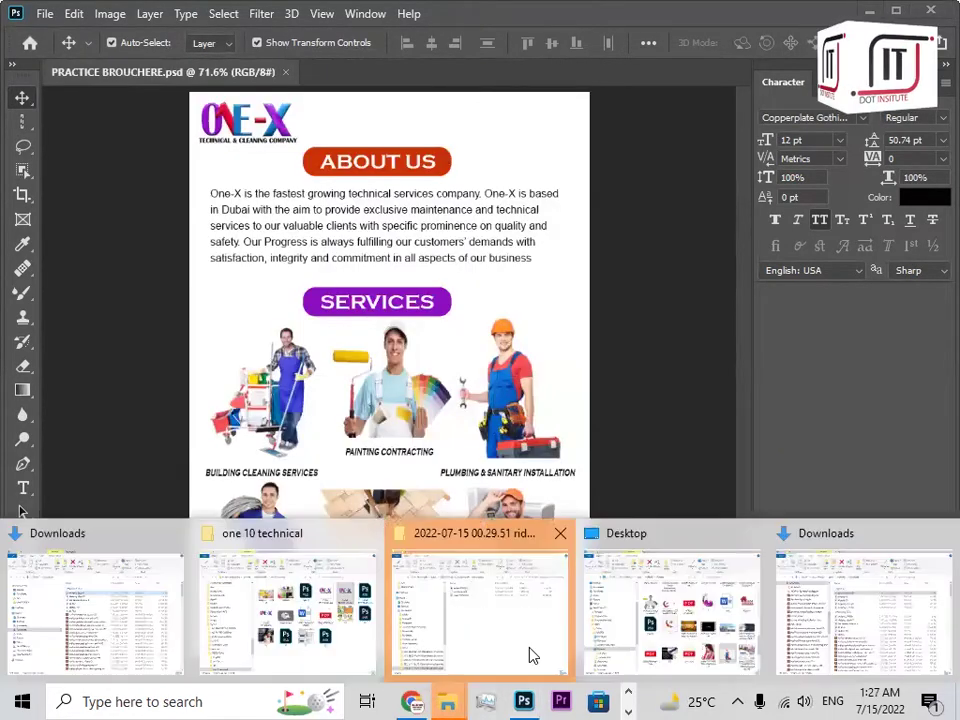
{"action": "left_click", "coordinate": [668, 627]}
{"action": "scroll", "coordinate": [521, 566], "scroll_direction": "down", "scroll_amount": 3}
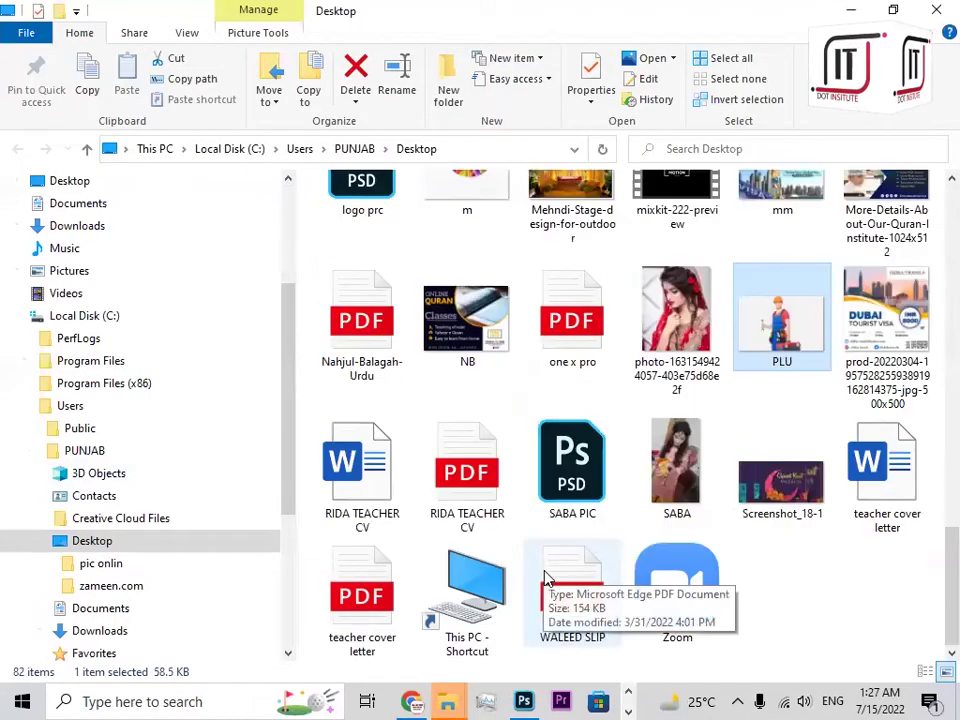
{"action": "scroll", "coordinate": [546, 580], "scroll_direction": "up", "scroll_amount": 3}
{"action": "scroll", "coordinate": [548, 580], "scroll_direction": "down", "scroll_amount": 3}
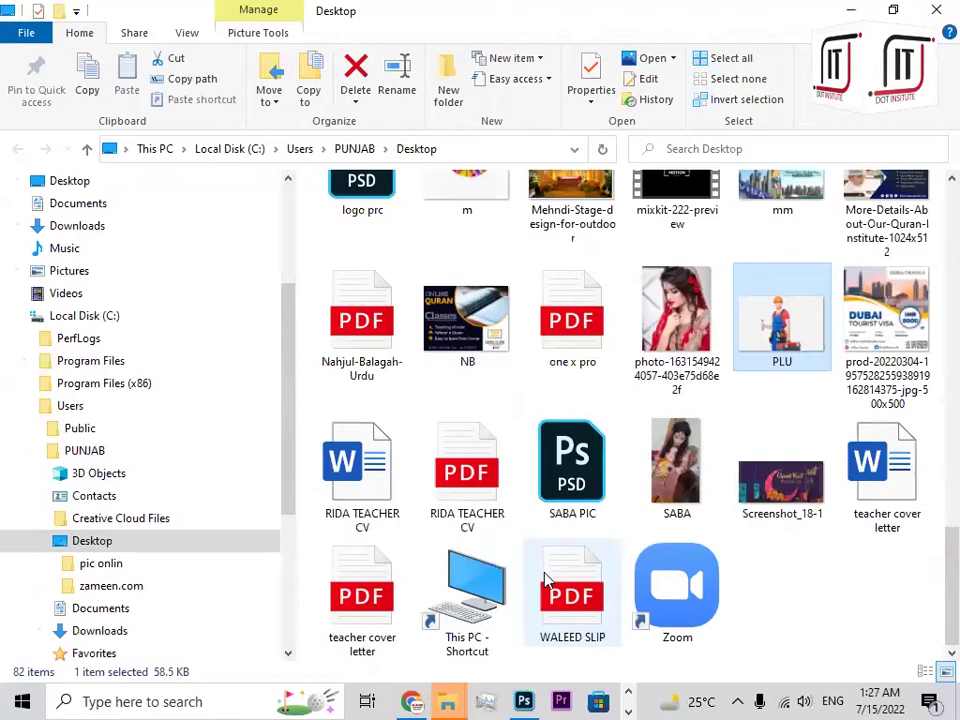
{"action": "scroll", "coordinate": [231, 566], "scroll_direction": "down", "scroll_amount": 1}
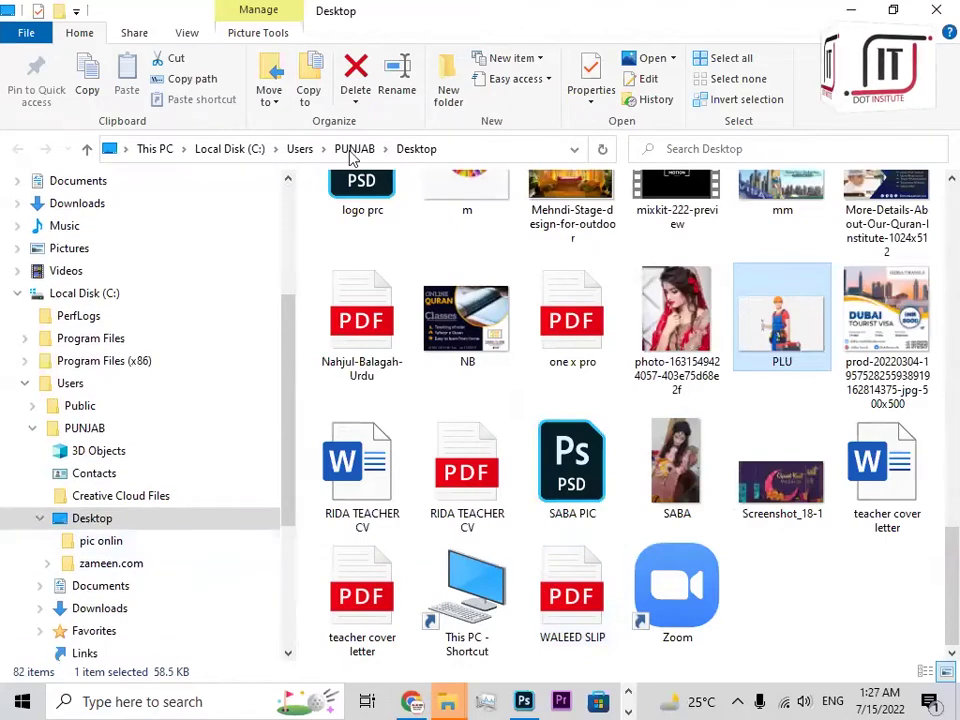
{"action": "left_click", "coordinate": [446, 701]}
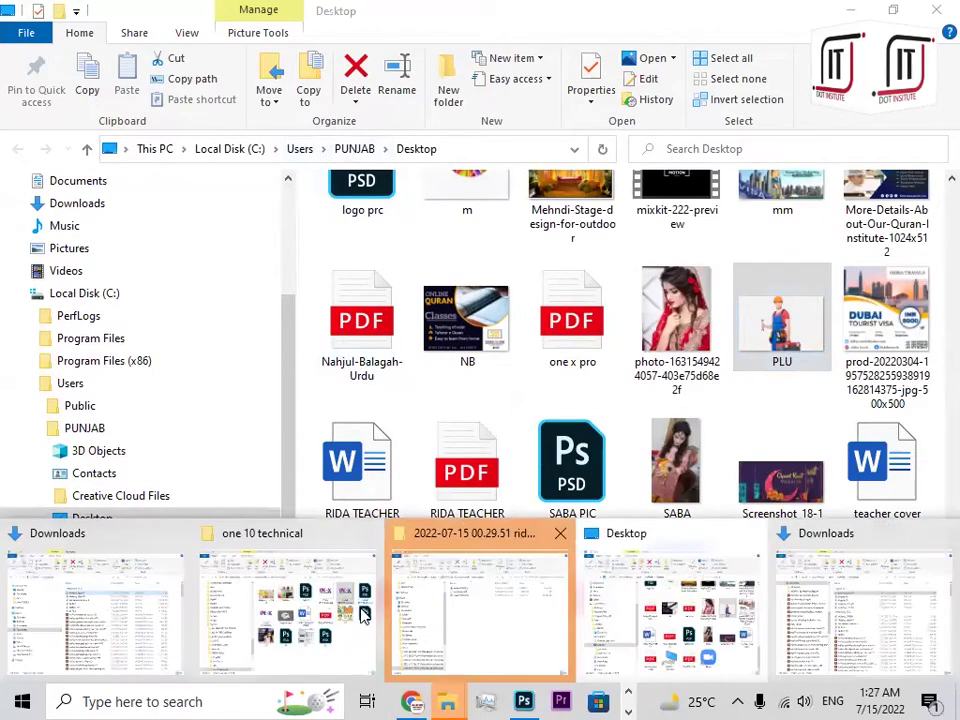
{"action": "left_click", "coordinate": [362, 614]}
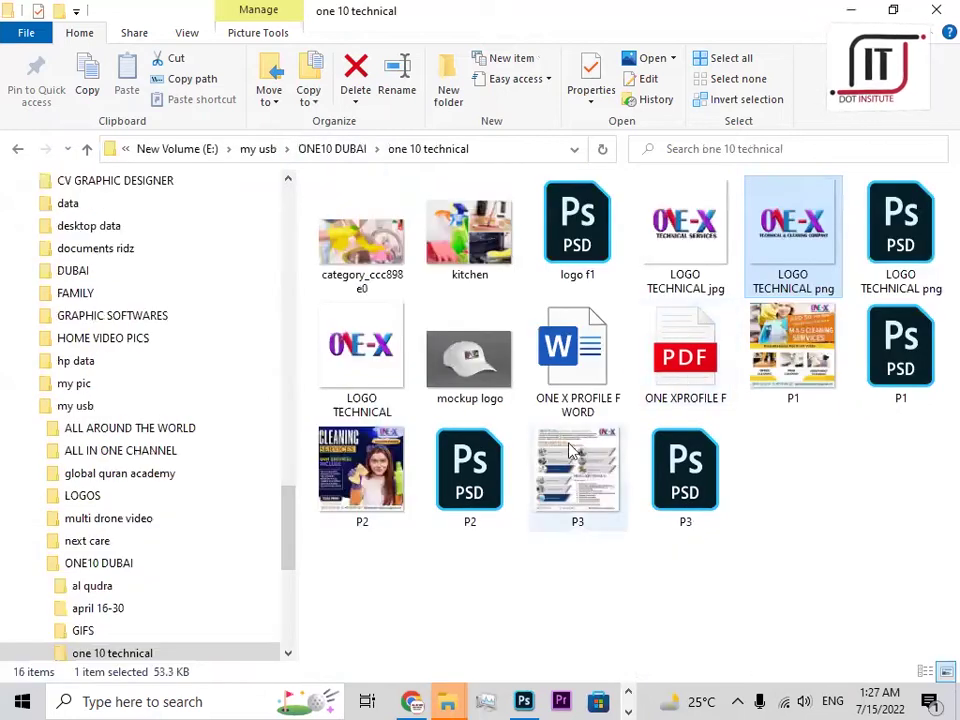
{"action": "double_click", "coordinate": [673, 490]}
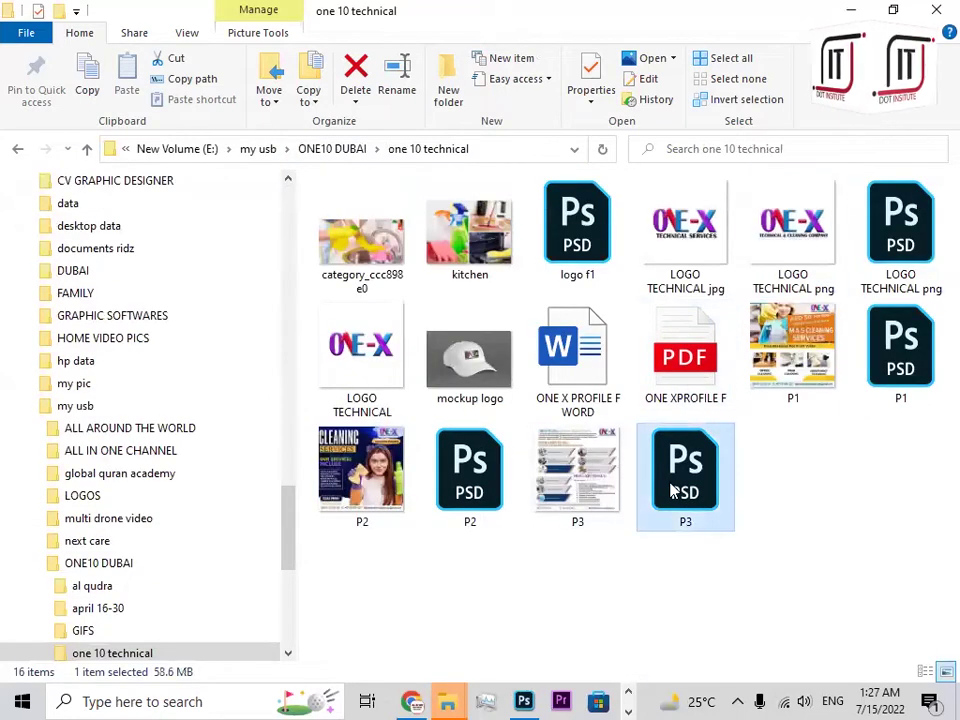
{"action": "left_click", "coordinate": [522, 698]}
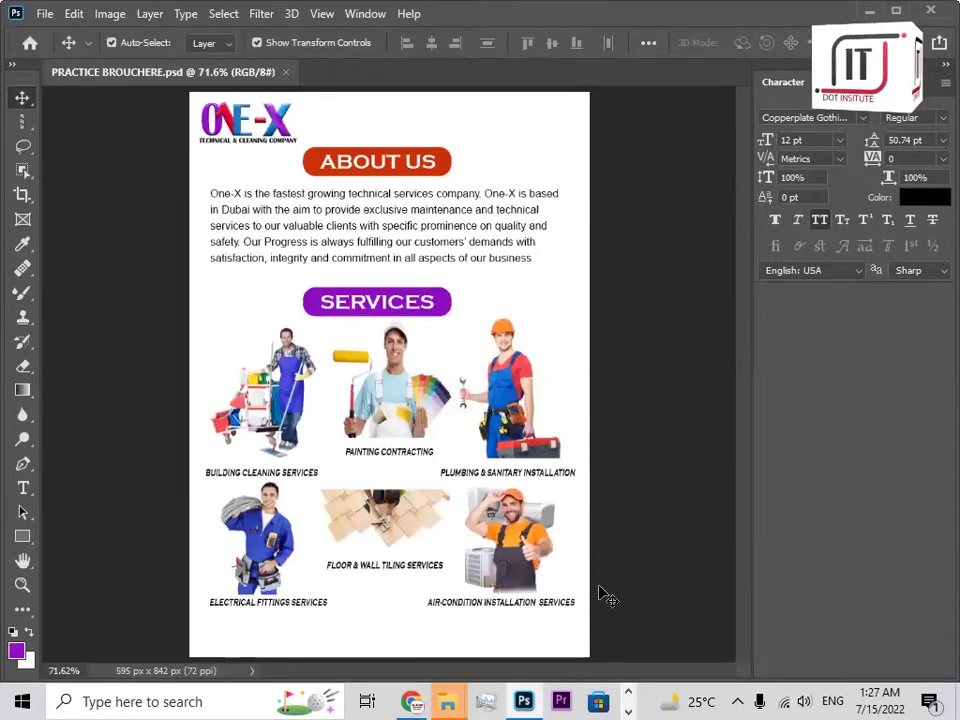
Switch to the browser and close the PNGWing pages and the air-condition image search.
{"action": "key", "text": "alt+Tab"}
{"action": "left_click", "coordinate": [530, 28]}
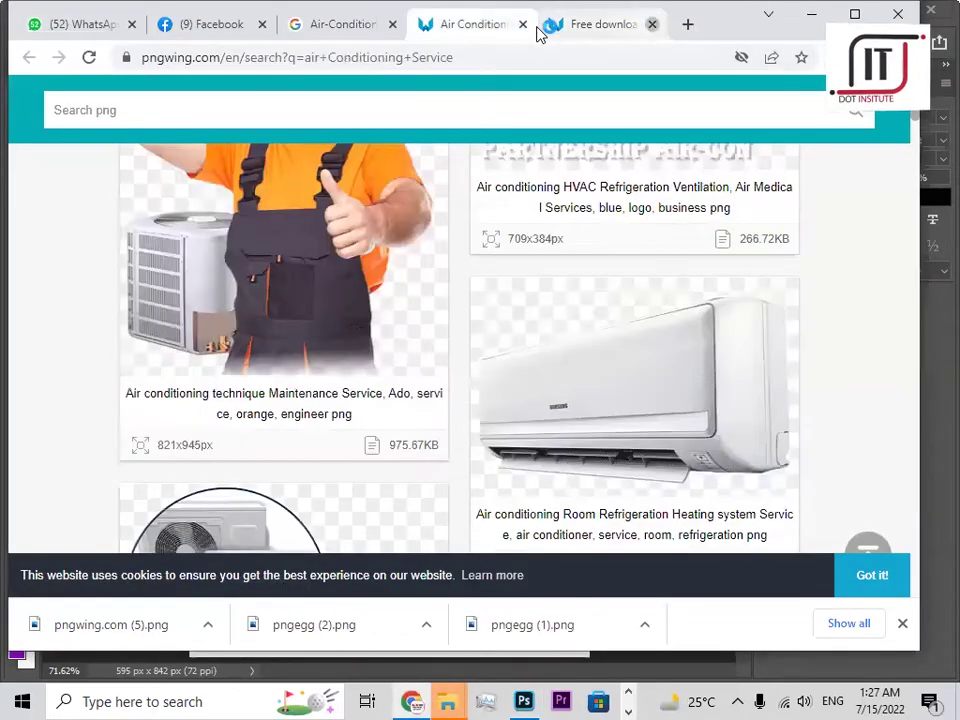
{"action": "left_click", "coordinate": [655, 24]}
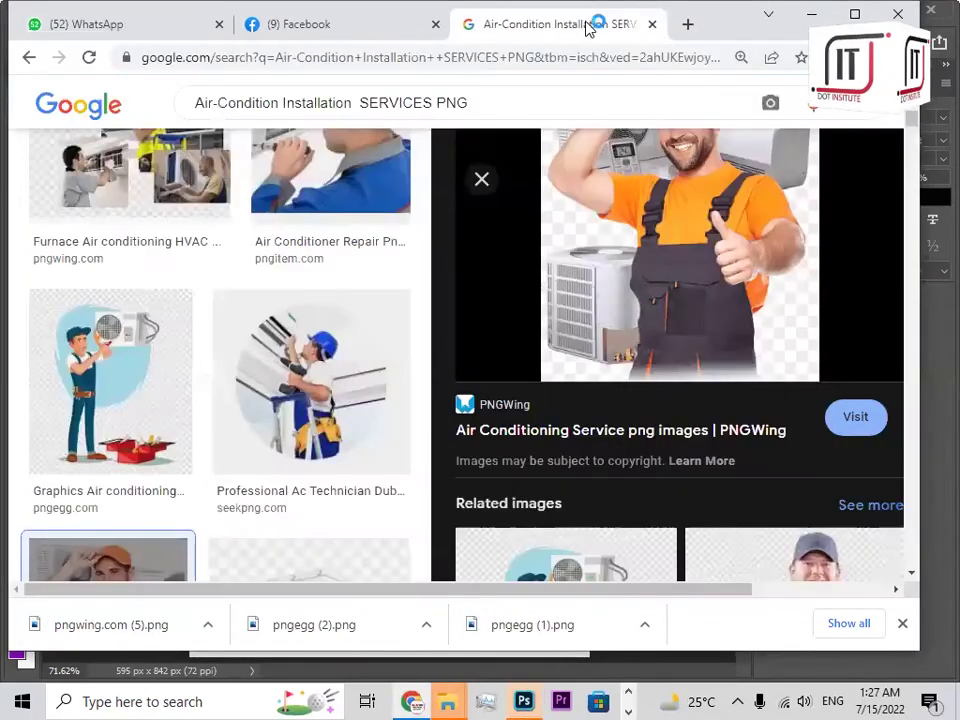
{"action": "left_click", "coordinate": [651, 24]}
Search Google for "WATSAP ICON" in a new browser page.
{"action": "left_click", "coordinate": [488, 24]}
{"action": "left_click", "coordinate": [414, 373]}
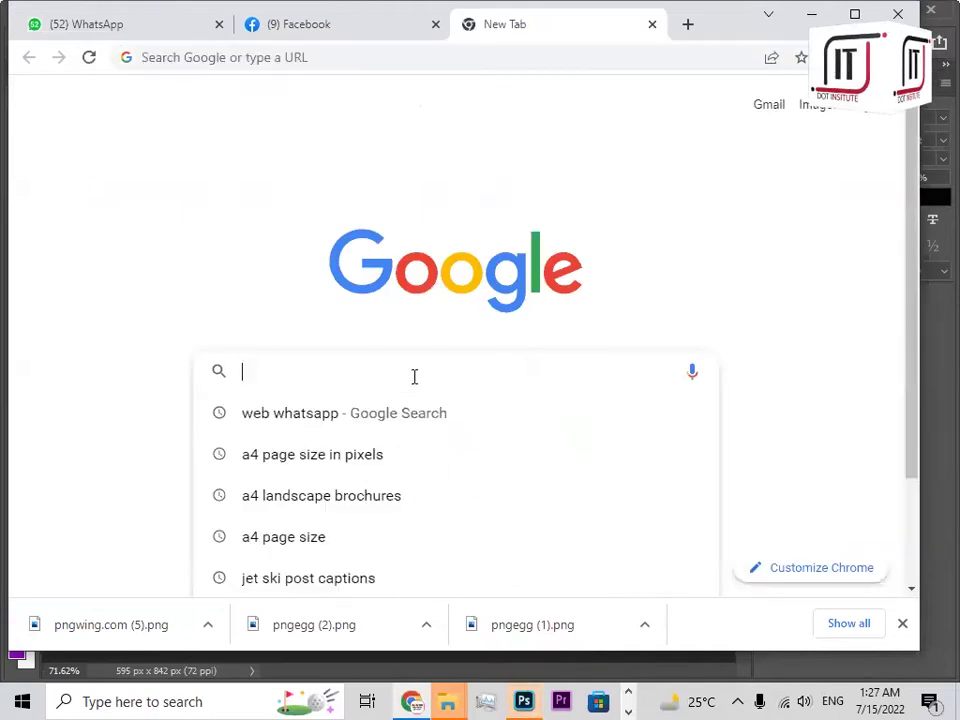
{"action": "type", "text": "WATSAOO"}
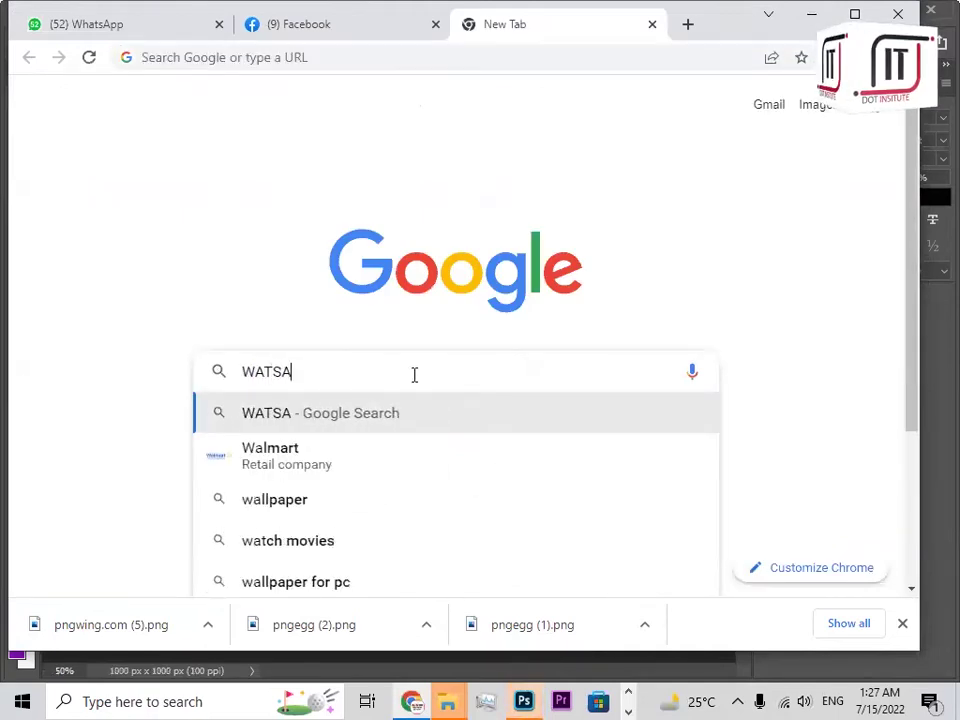
{"action": "key", "text": "BackSpace"}
{"action": "key", "text": "BackSpace"}
{"action": "type", "text": "P ICON"}
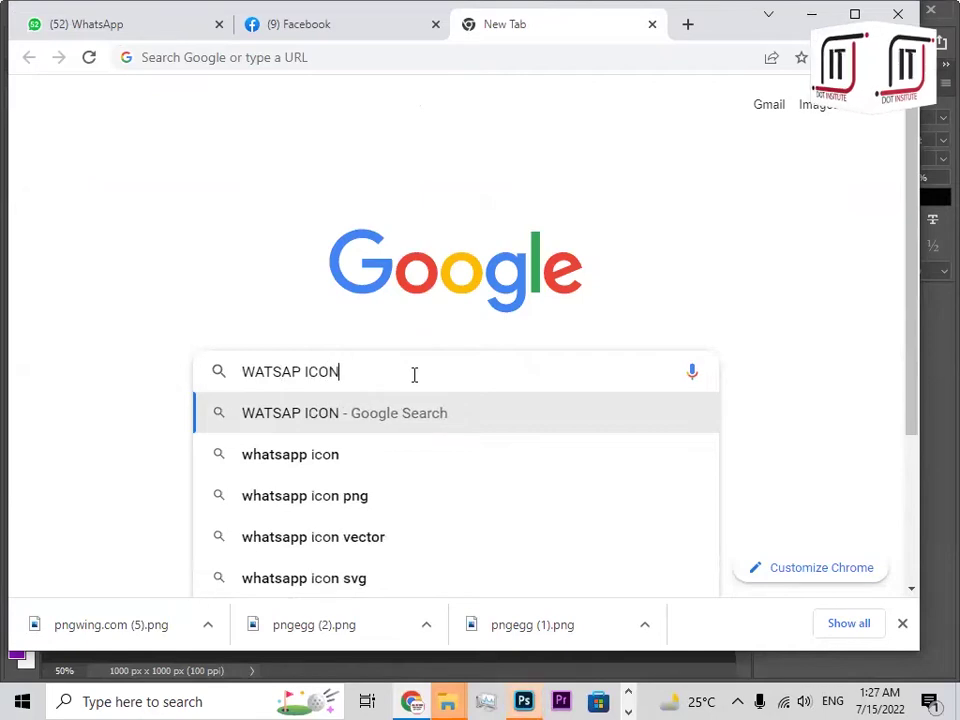
{"action": "key", "text": "Return"}
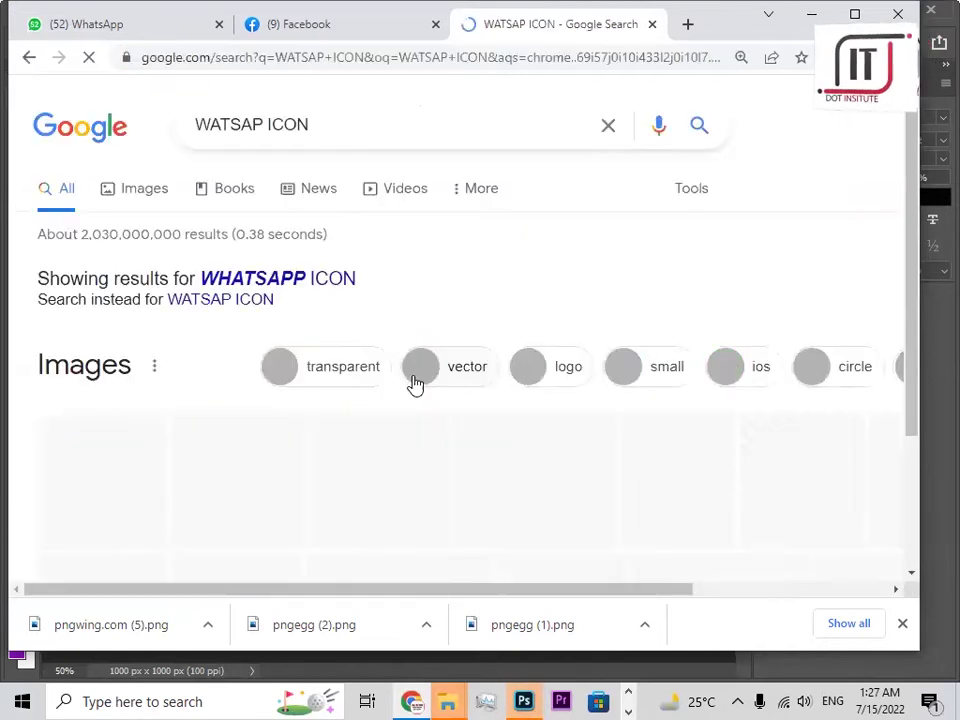
Refine the search to "WATSAP ICON PNG" and look through the results for a suitable icon.
{"action": "left_click", "coordinate": [360, 131]}
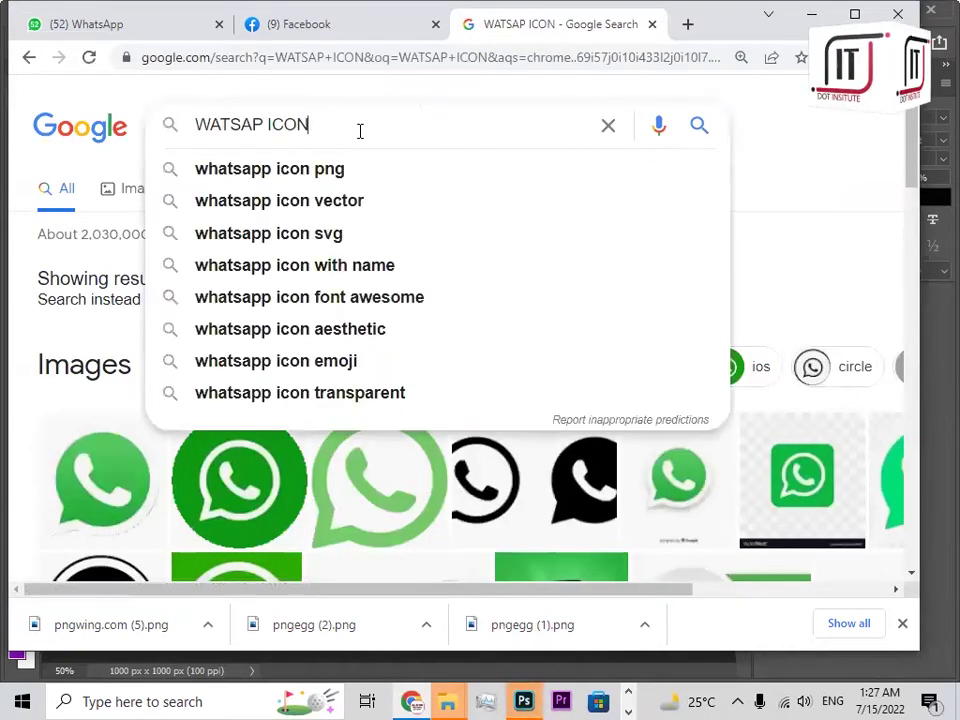
{"action": "type", "text": "PNG"}
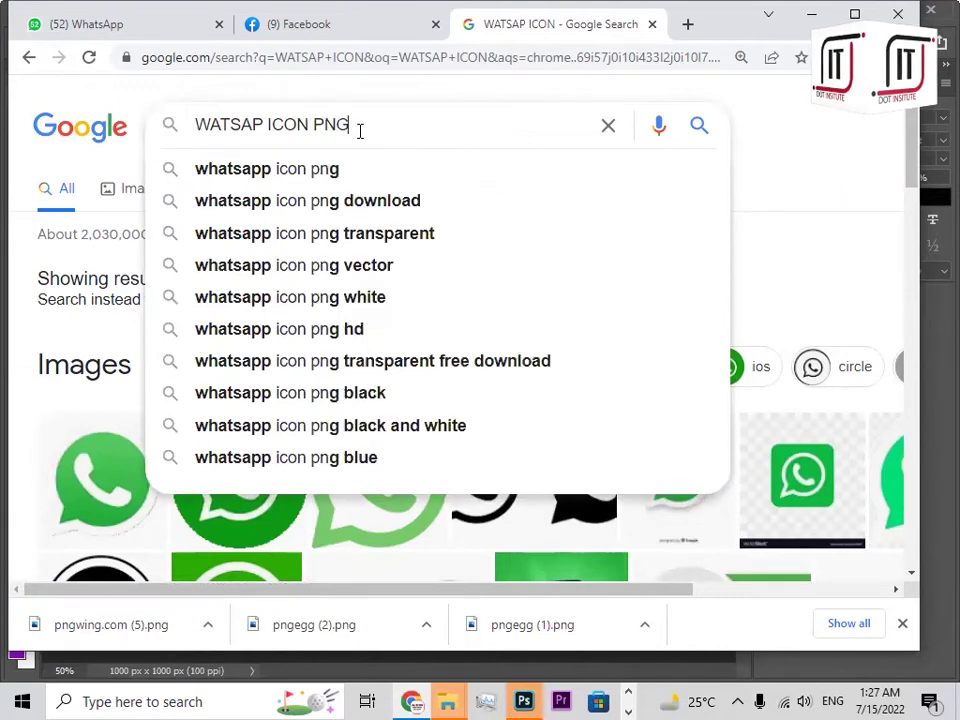
{"action": "key", "text": "Return"}
{"action": "scroll", "coordinate": [506, 538], "scroll_direction": "down", "scroll_amount": 5}
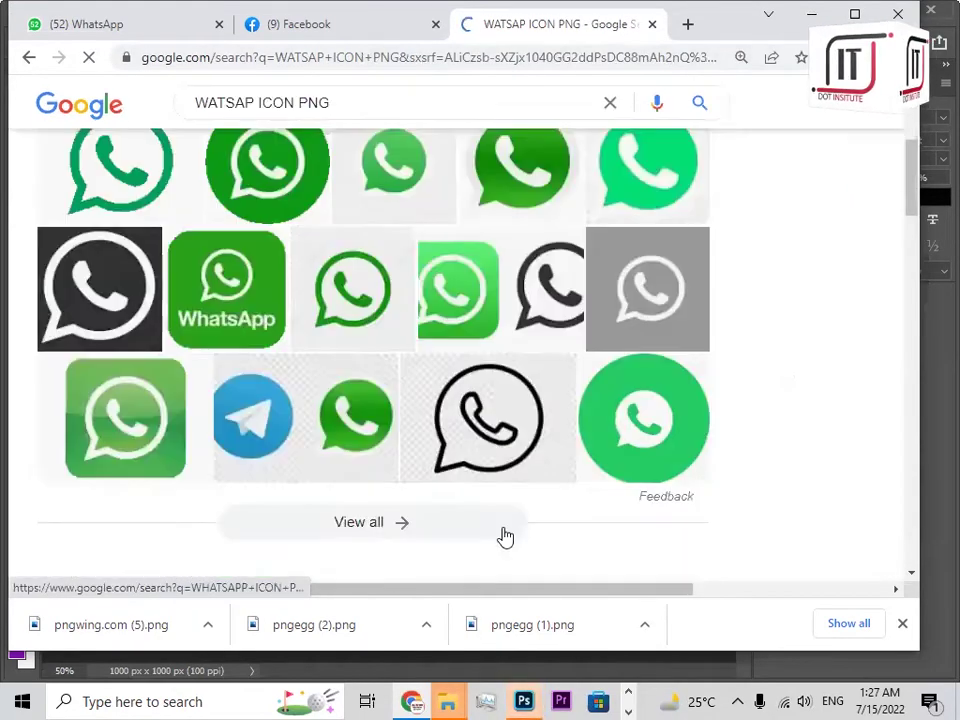
{"action": "scroll", "coordinate": [480, 515], "scroll_direction": "up", "scroll_amount": 3}
{"action": "scroll", "coordinate": [460, 540], "scroll_direction": "down", "scroll_amount": 4}
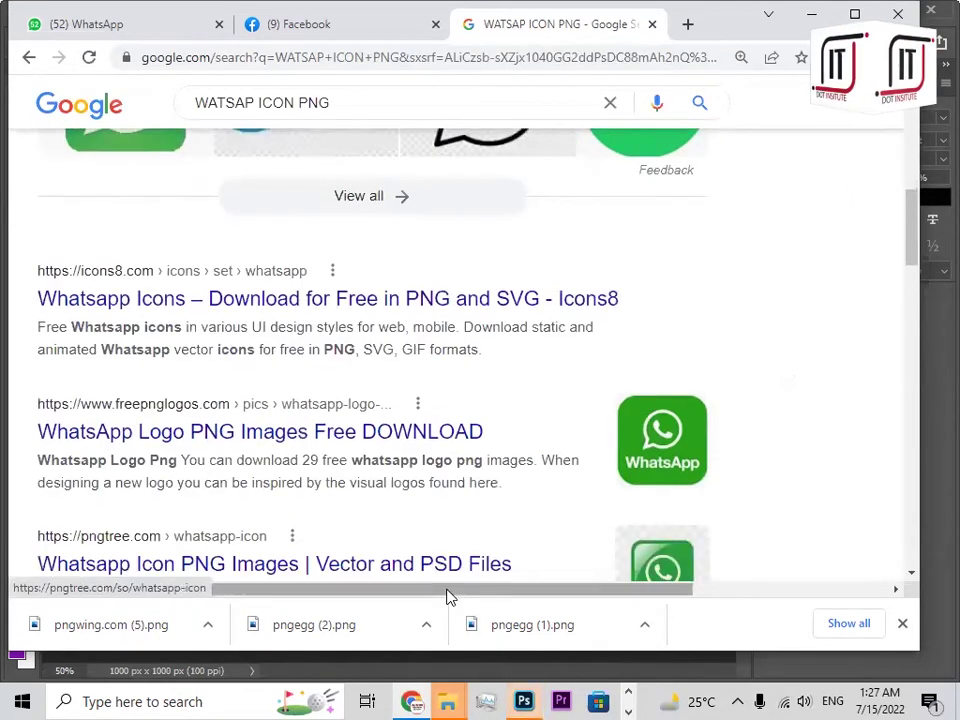
Switch to Photoshop and copy the contact details line from P3.psd to the foot of the brochure, scaled to 69.55%.
{"action": "left_click", "coordinate": [522, 701]}
{"action": "left_click", "coordinate": [636, 469]}
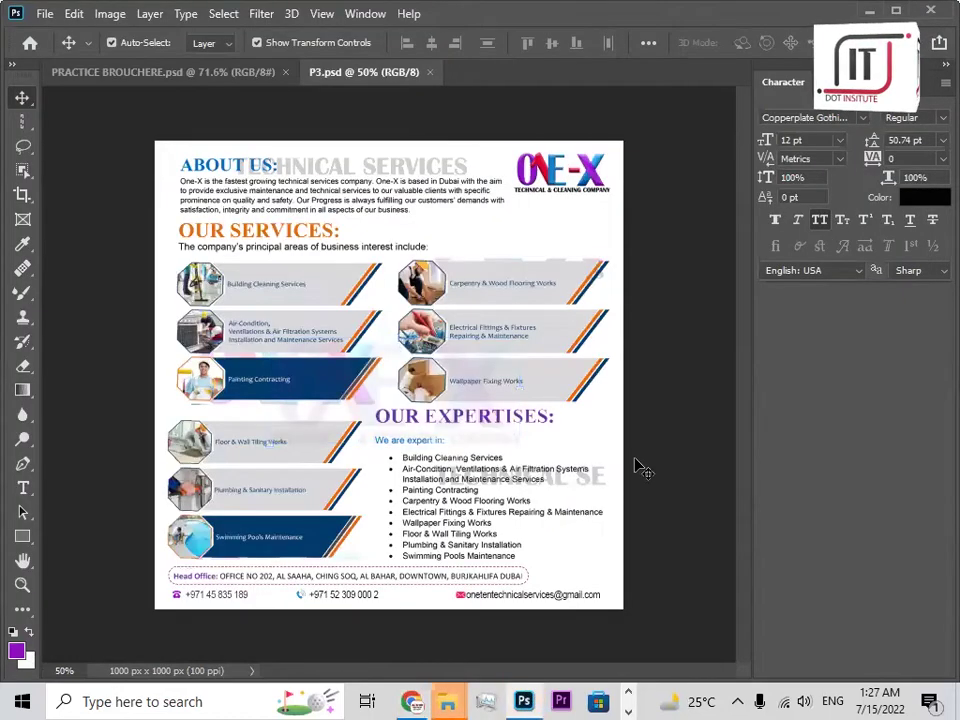
{"action": "left_click", "coordinate": [487, 596]}
{"action": "left_click_drag", "start_coordinate": [489, 600], "coordinate": [355, 590]}
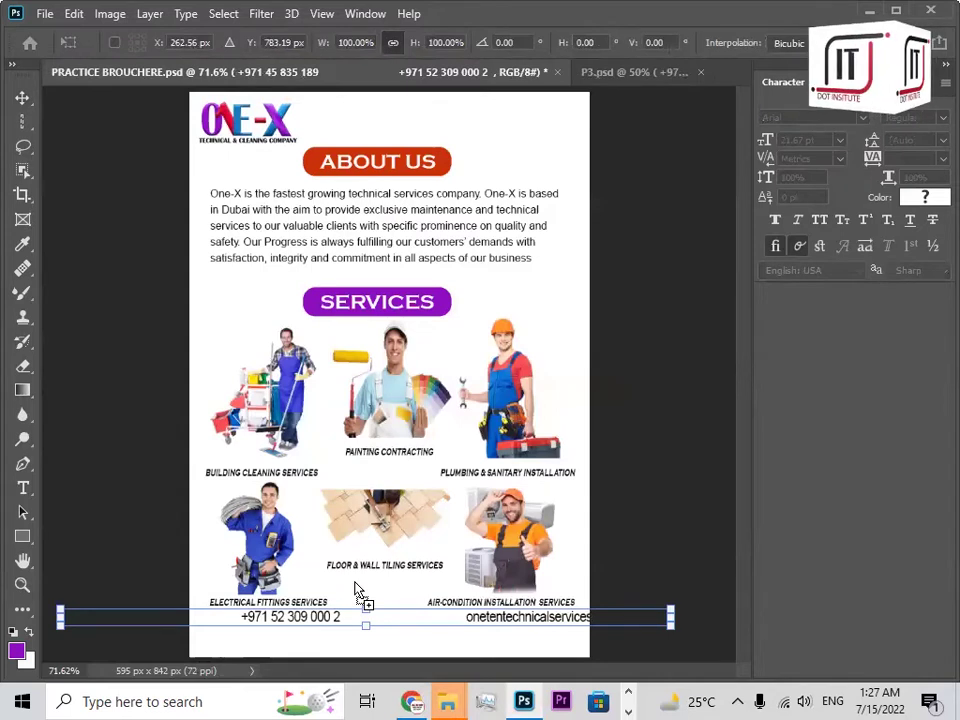
{"action": "left_click_drag", "start_coordinate": [60, 617], "coordinate": [245, 622]}
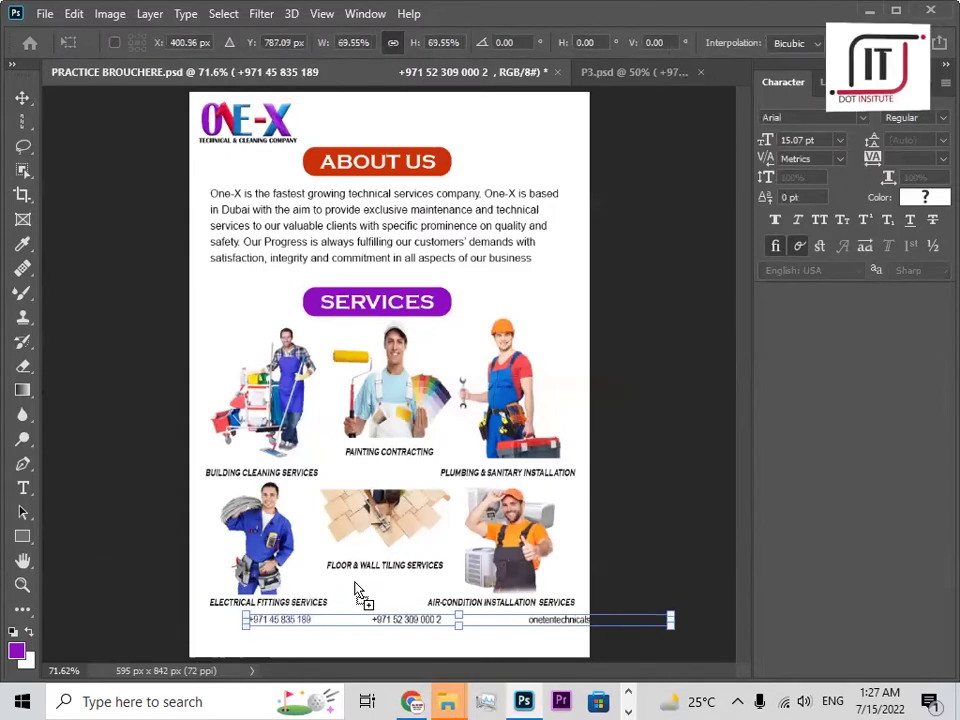
{"action": "left_click_drag", "start_coordinate": [530, 628], "coordinate": [502, 639]}
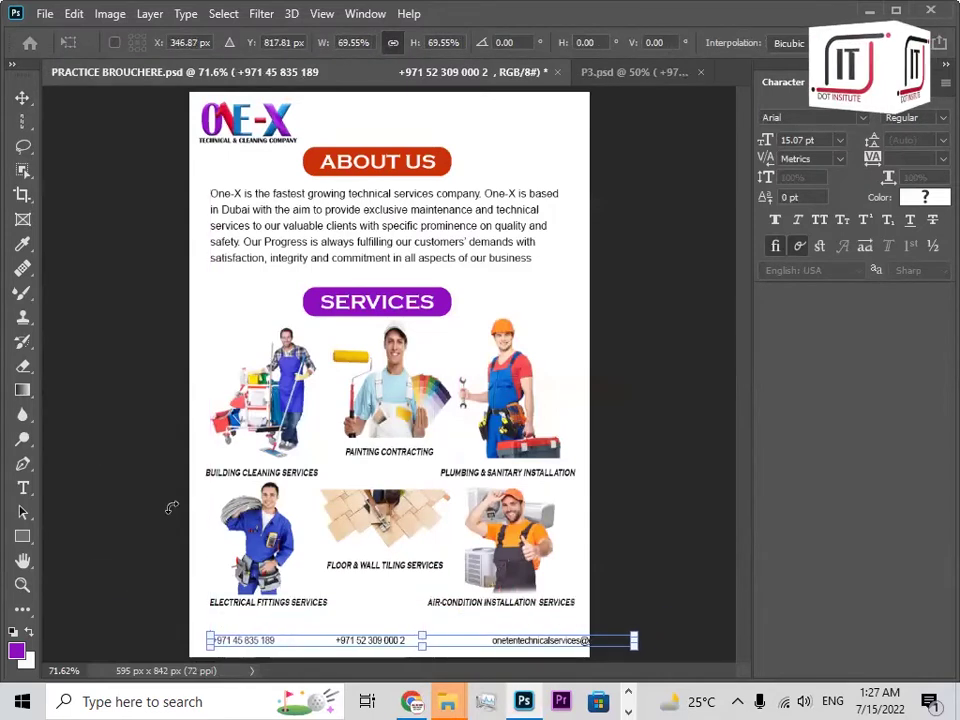
Remove surplus spaces between the footer's phone numbers and e-mail so the line fits the page width, and shift it slightly sideways.
{"action": "left_click", "coordinate": [22, 487]}
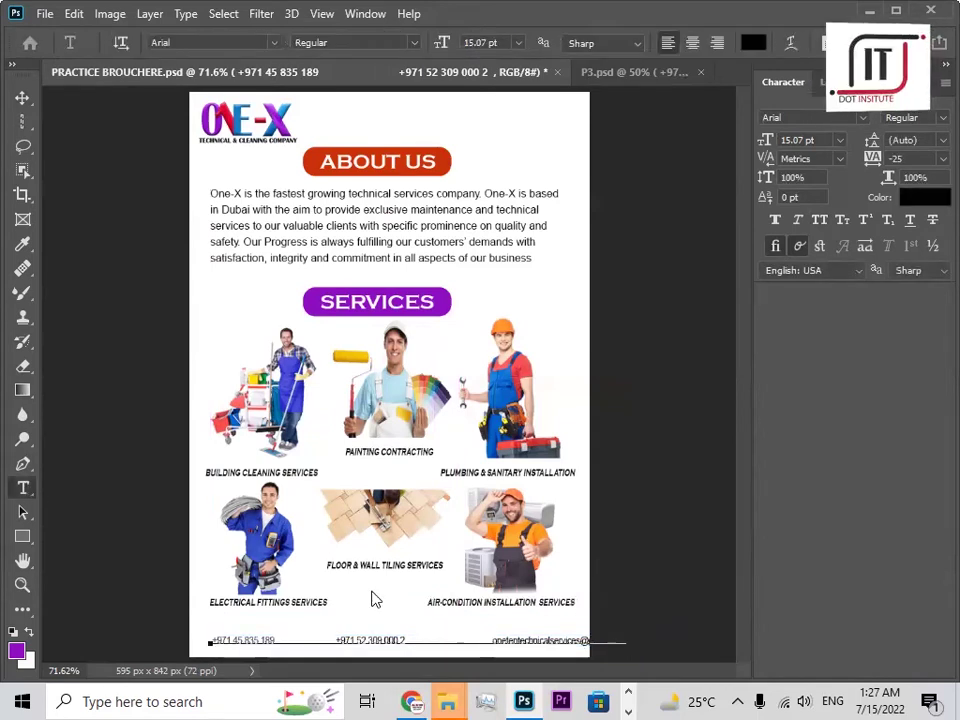
{"action": "key", "text": "BackSpace"}
{"action": "key", "text": "BackSpace"}
{"action": "key", "text": "BackSpace"}
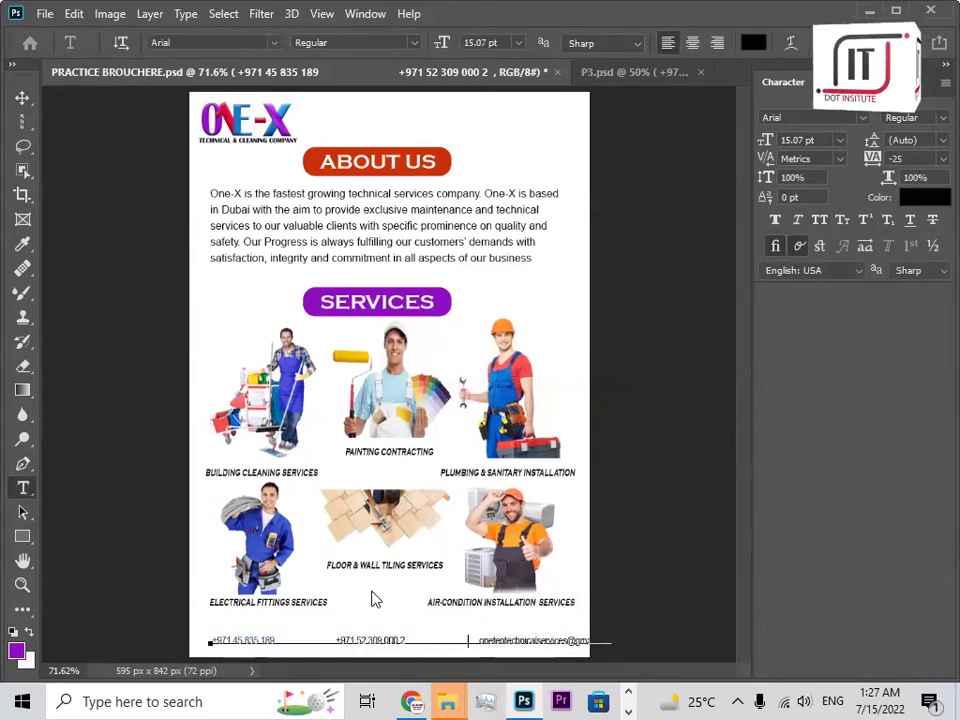
{"action": "key", "text": "BackSpace"}
{"action": "key", "text": "BackSpace"}
{"action": "key", "text": "BackSpace"}
{"action": "key", "text": "BackSpace"}
{"action": "key", "text": "BackSpace"}
{"action": "key", "text": "BackSpace"}
{"action": "key", "text": "BackSpace"}
{"action": "key", "text": "BackSpace"}
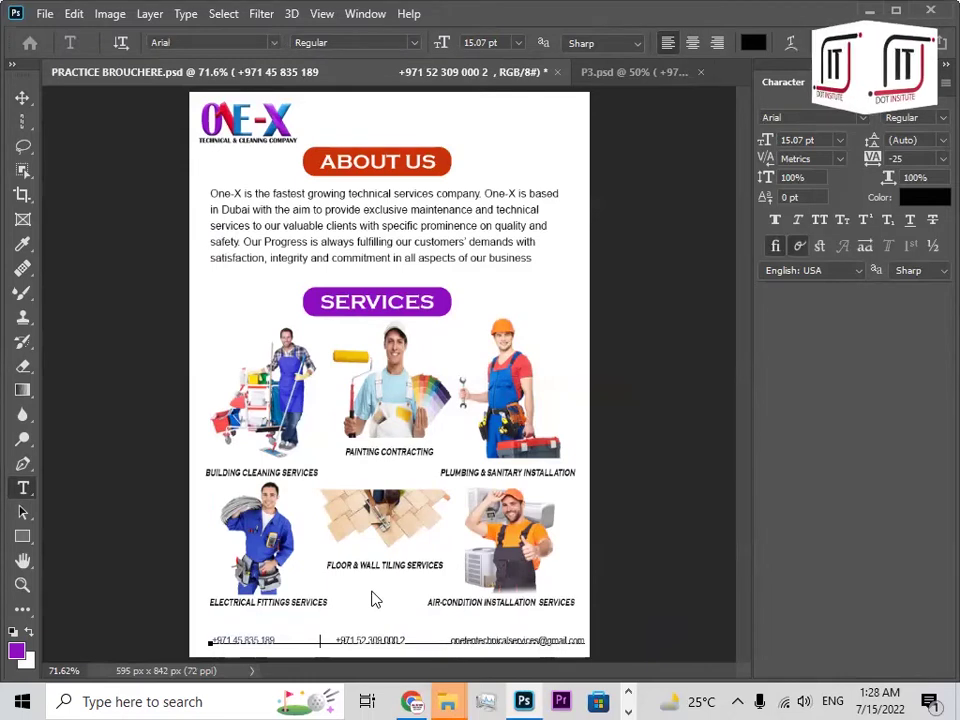
{"action": "key", "text": "BackSpace"}
{"action": "key", "text": "BackSpace"}
{"action": "key", "text": "BackSpace"}
{"action": "key", "text": "BackSpace"}
{"action": "key", "text": "BackSpace"}
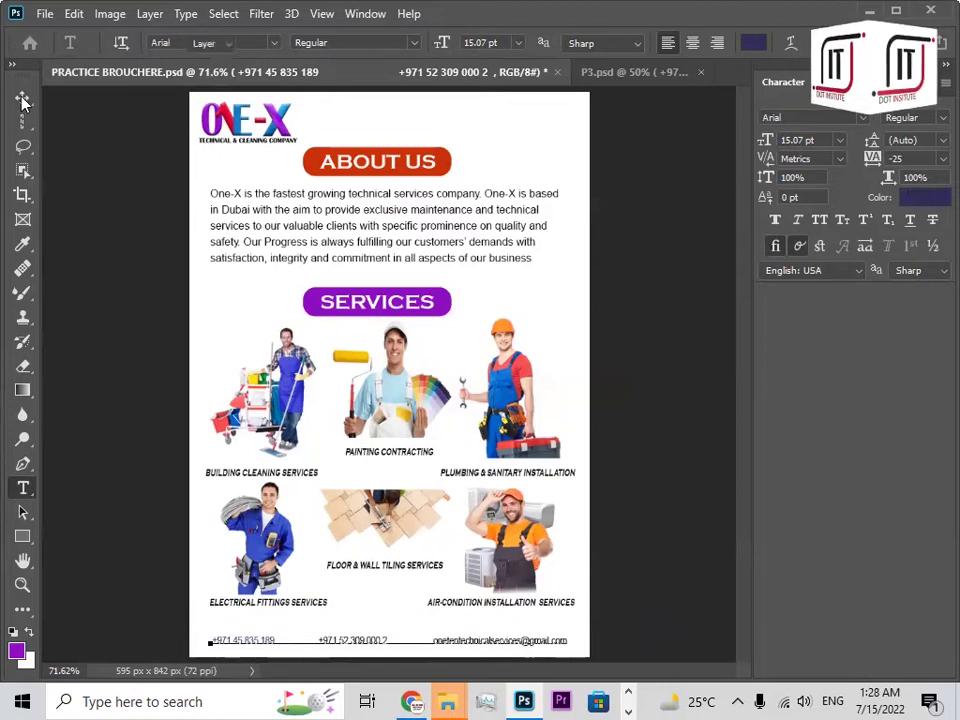
{"action": "left_click", "coordinate": [22, 98]}
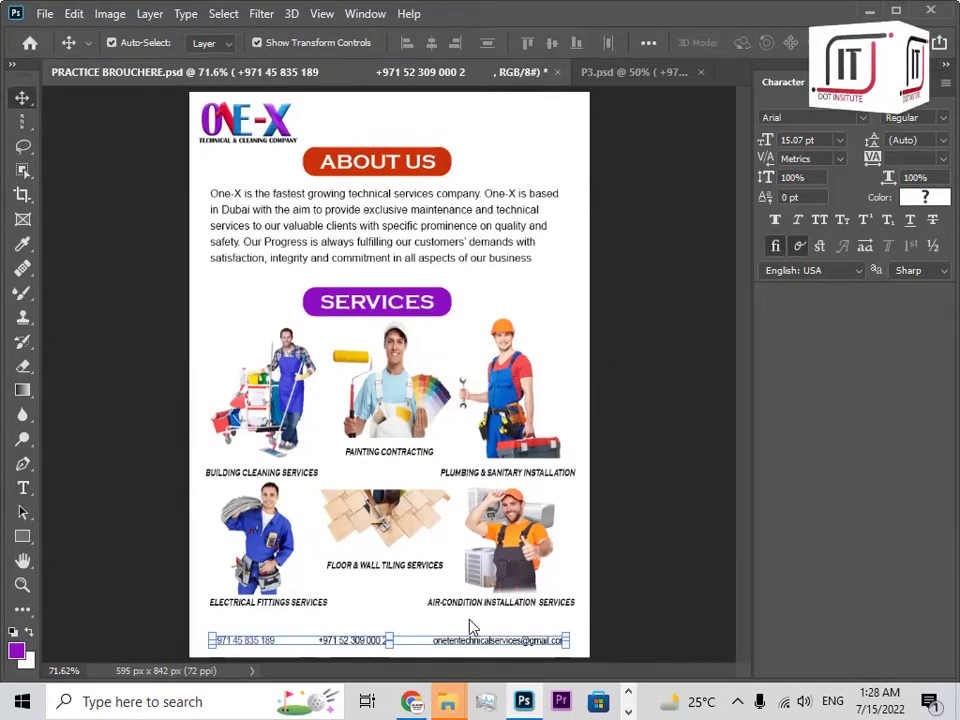
{"action": "left_click", "coordinate": [213, 636]}
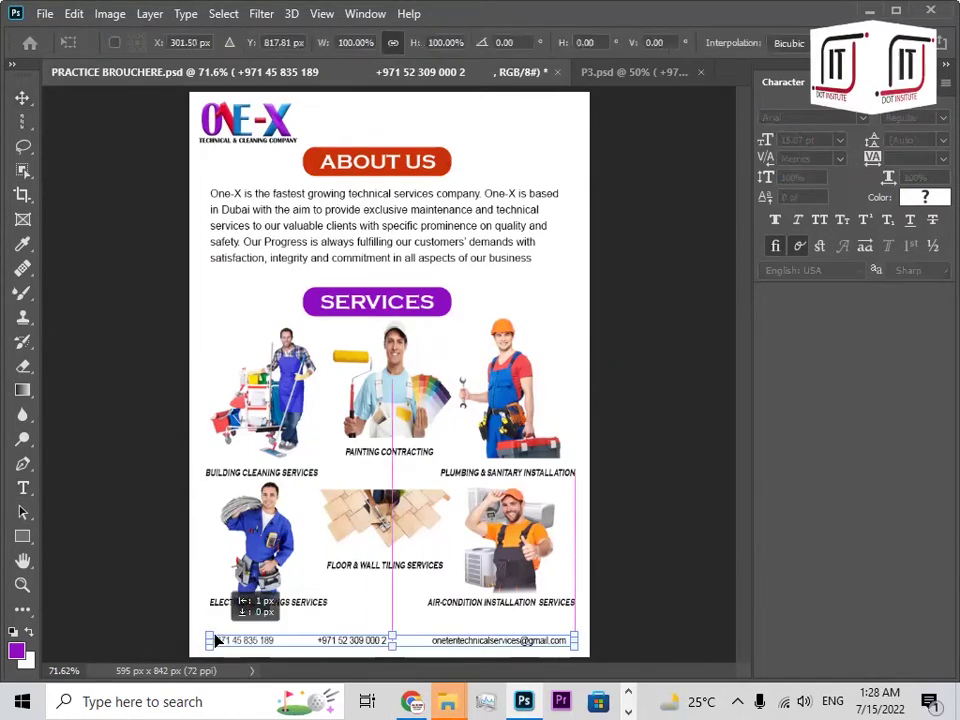
{"action": "left_click", "coordinate": [22, 98]}
{"action": "left_click", "coordinate": [126, 136]}
Copy the purple telephone icon from P3.psd into the brochure, in front of the footer's first phone number.
{"action": "left_click", "coordinate": [597, 70]}
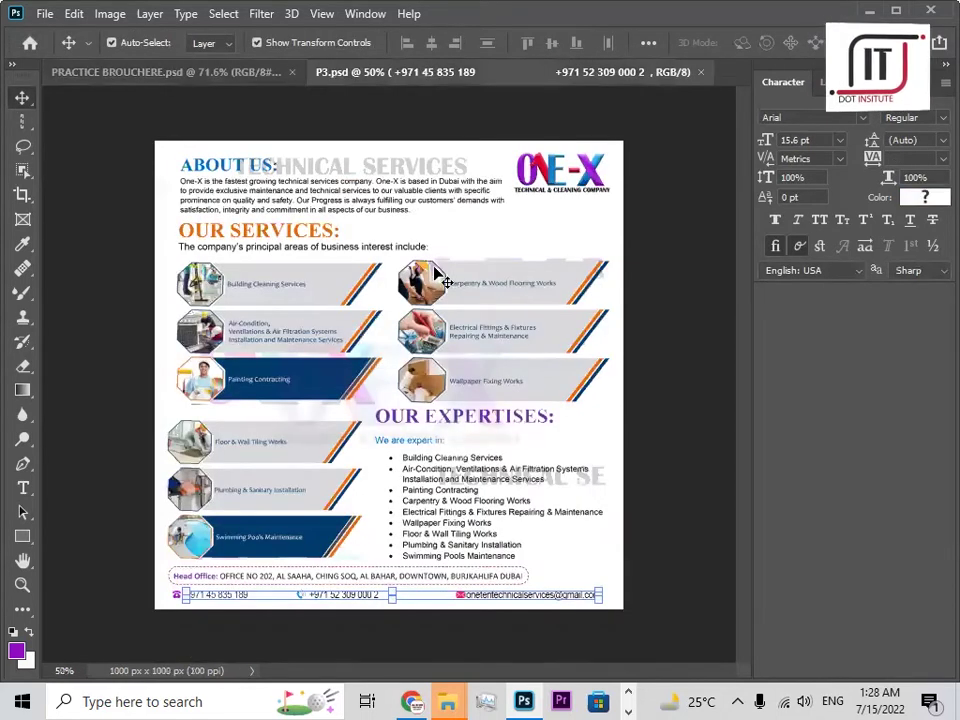
{"action": "left_click", "coordinate": [141, 590]}
{"action": "left_click_drag", "start_coordinate": [177, 595], "coordinate": [202, 645]}
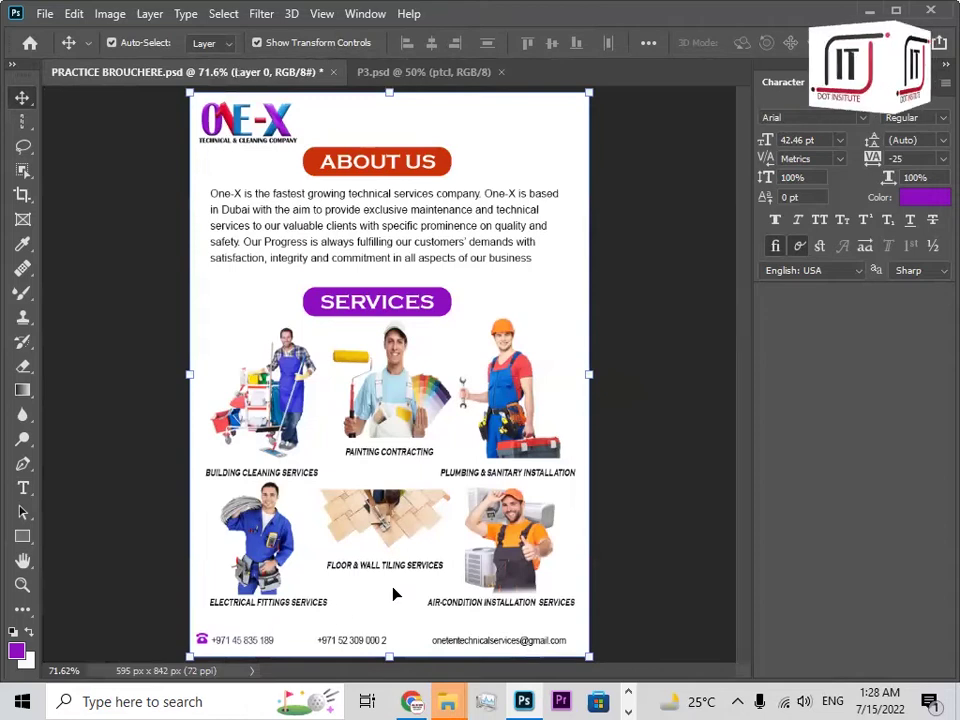
Delete two spaces between the first and second phone numbers in the footer contact line.
{"action": "left_click", "coordinate": [240, 644]}
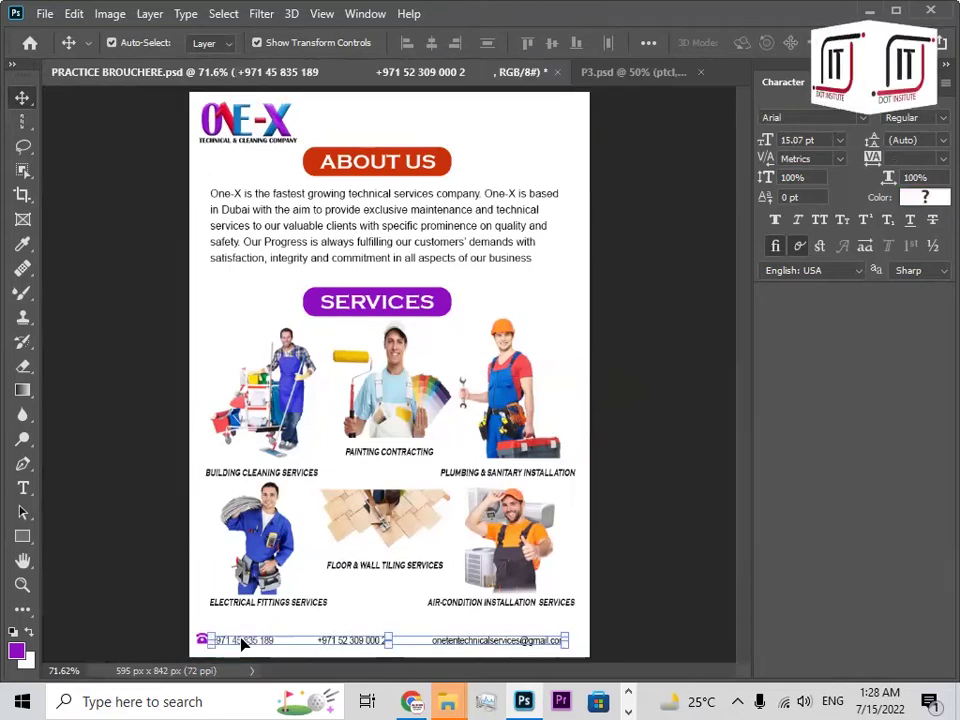
{"action": "left_click", "coordinate": [23, 487]}
{"action": "left_click", "coordinate": [294, 636]}
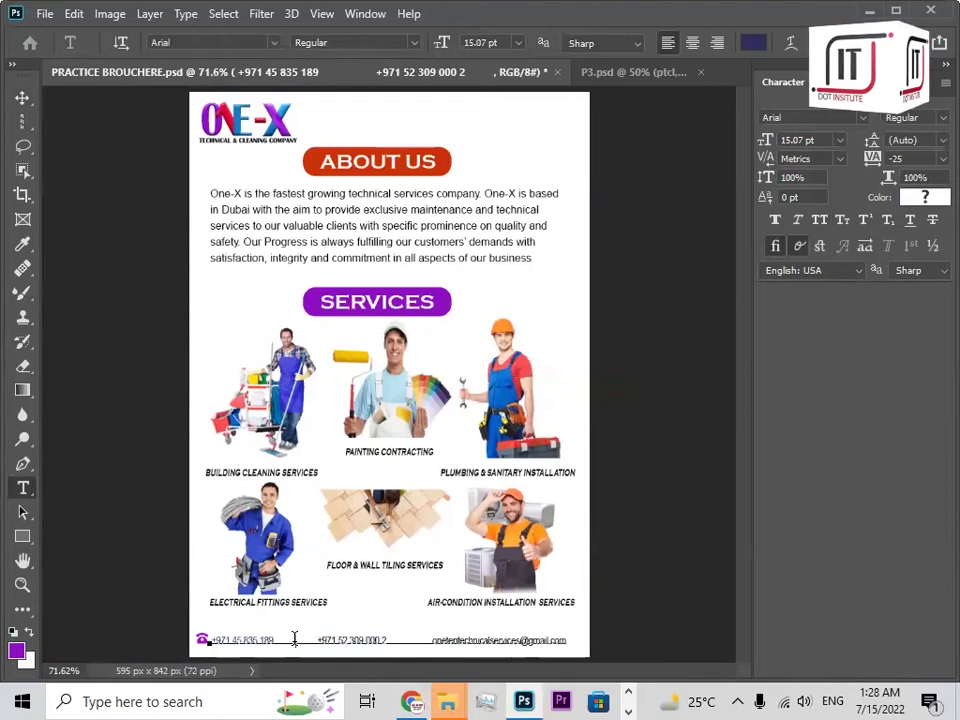
{"action": "key", "text": "BackSpace"}
{"action": "key", "text": "BackSpace"}
Nudge the contact line right and slightly up to clear the telephone icon, and stretch its text slightly taller.
{"action": "left_click", "coordinate": [23, 98]}
{"action": "key", "text": "Right"}
{"action": "key", "text": "Right"}
{"action": "key", "text": "Right"}
{"action": "key", "text": "Right"}
{"action": "key", "text": "Right"}
{"action": "key", "text": "Right"}
{"action": "key", "text": "Right"}
{"action": "key", "text": "Right"}
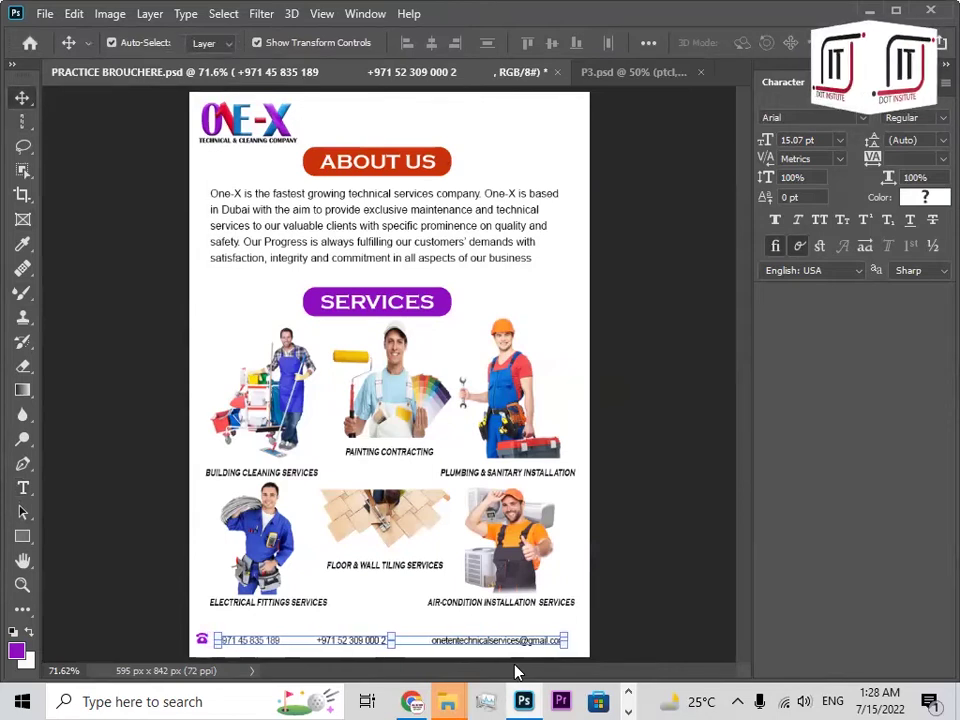
{"action": "key", "text": "Up"}
{"action": "key", "text": "Up"}
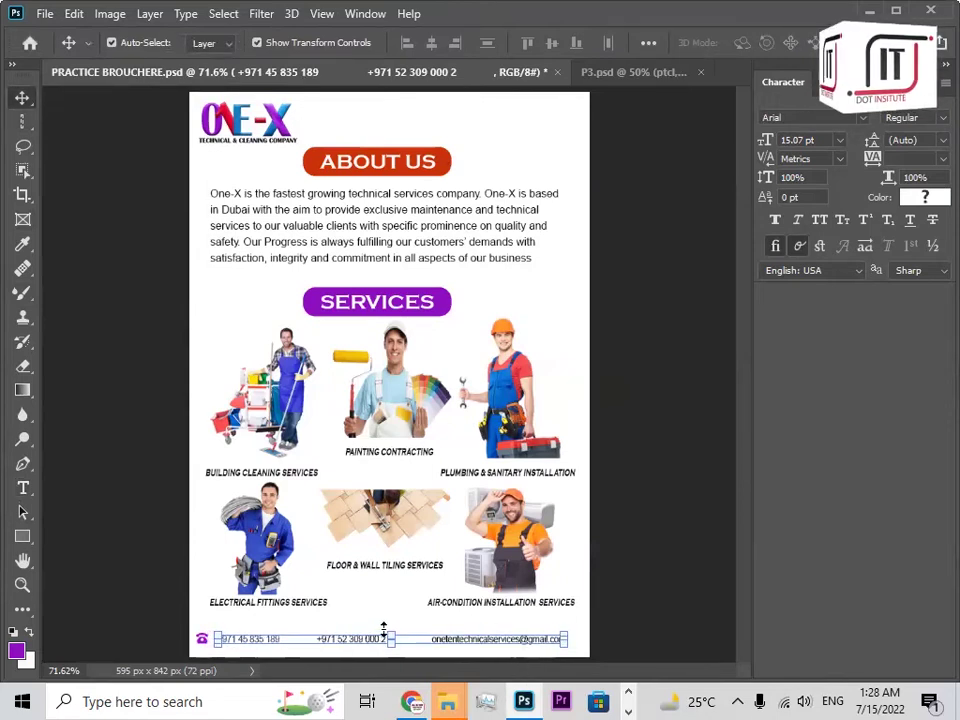
{"action": "left_click_drag", "start_coordinate": [390, 637], "coordinate": [392, 637]}
{"action": "key", "text": "Return"}
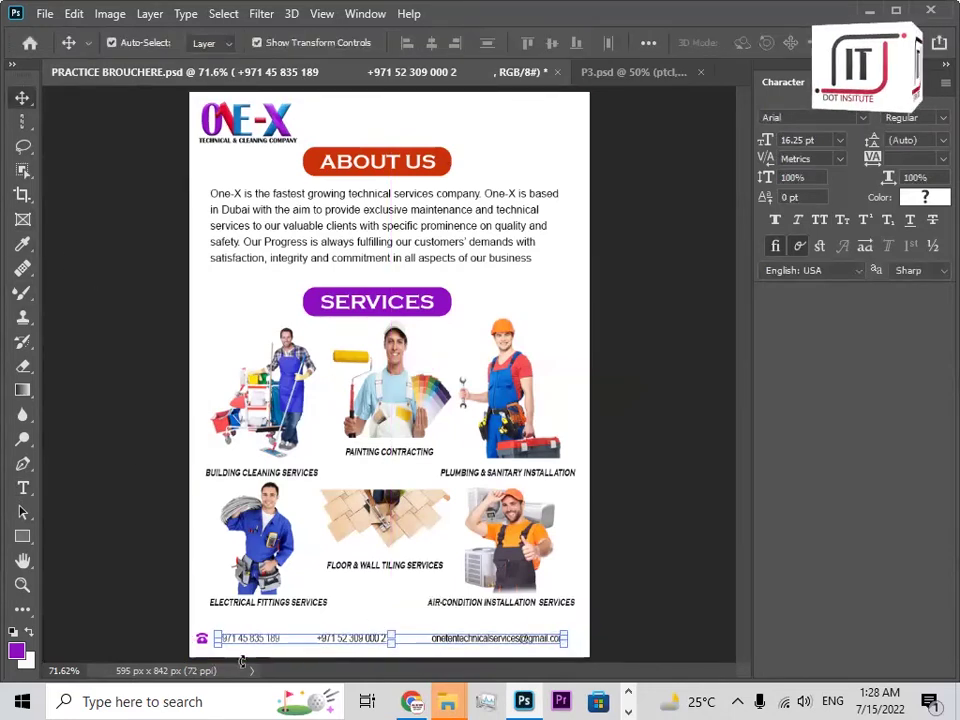
Move the purple telephone icon close to the first phone number and save the brochure.
{"action": "left_click", "coordinate": [168, 627]}
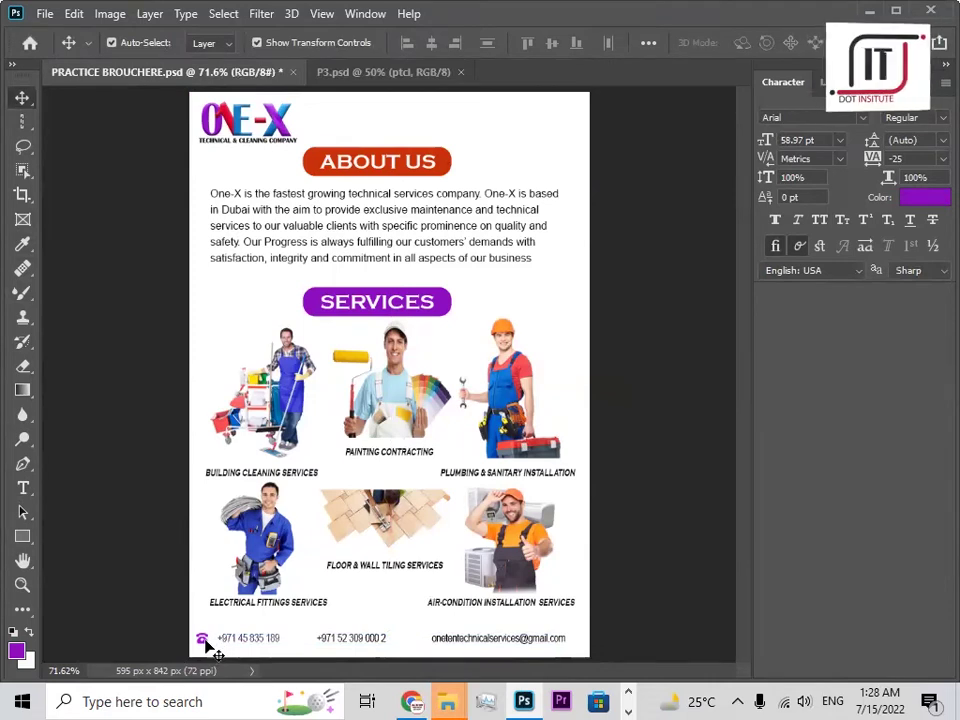
{"action": "left_click", "coordinate": [204, 644]}
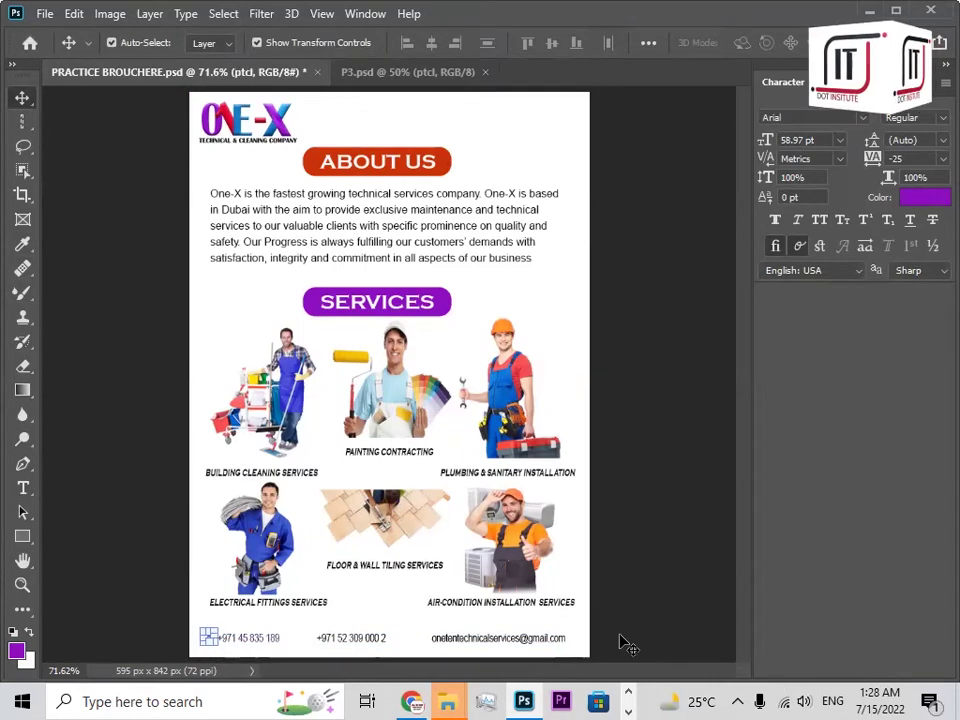
{"action": "left_click", "coordinate": [625, 597]}
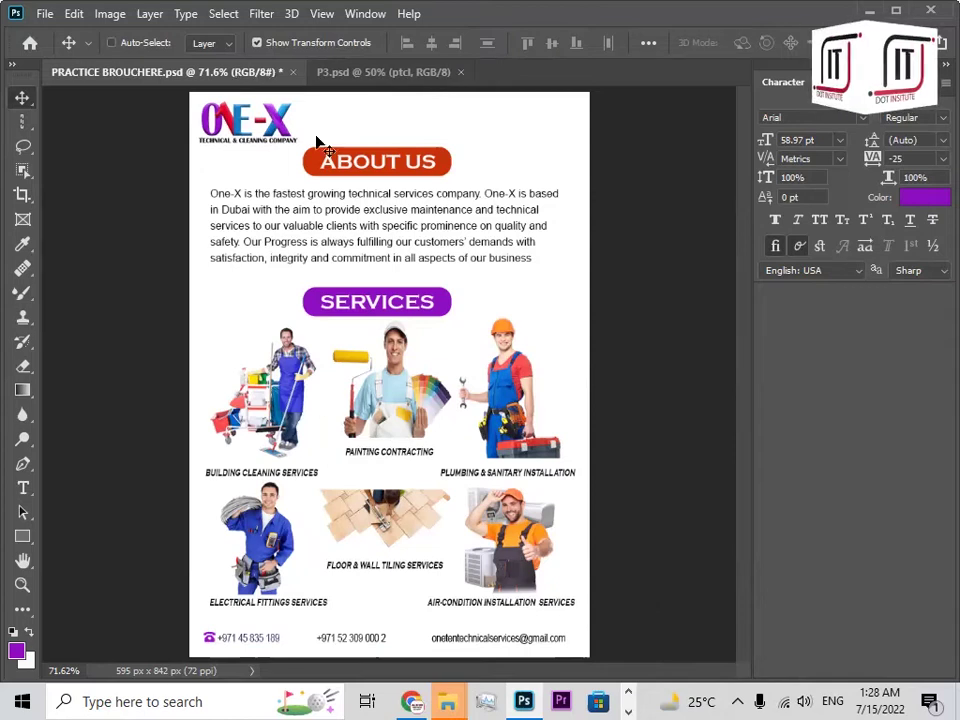
{"action": "key", "text": "ctrl+s"}
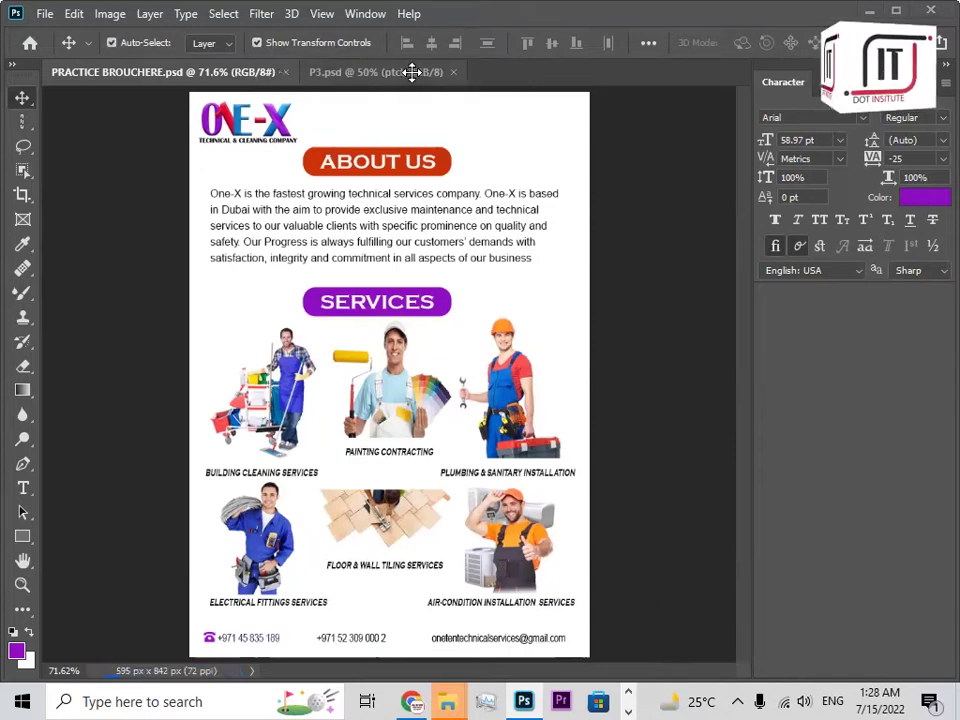
Copy the blue phone icon from P3.psd into the brochure, in front of the second phone number.
{"action": "left_click", "coordinate": [424, 78]}
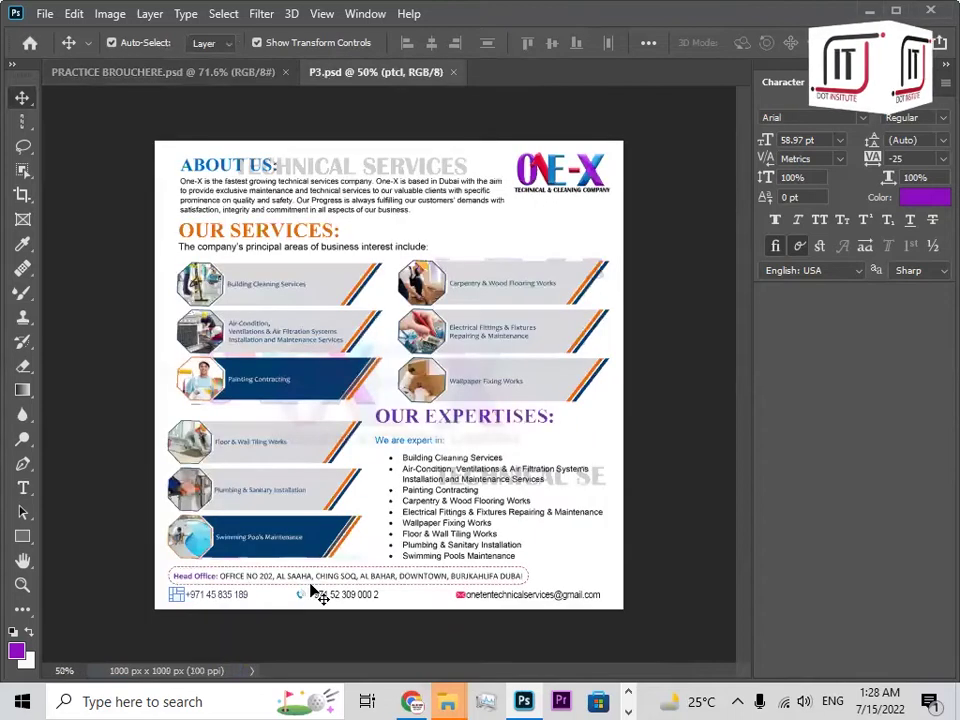
{"action": "left_click_drag", "start_coordinate": [298, 594], "coordinate": [365, 590]}
{"action": "key", "text": "ctrl+z"}
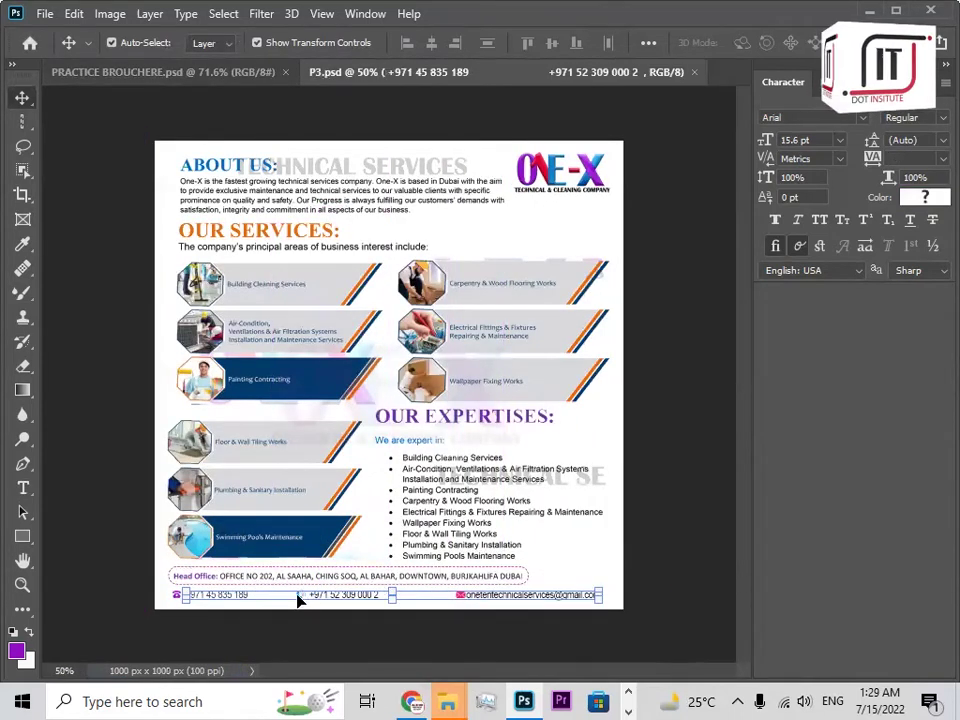
{"action": "left_click_drag", "start_coordinate": [300, 601], "coordinate": [315, 638]}
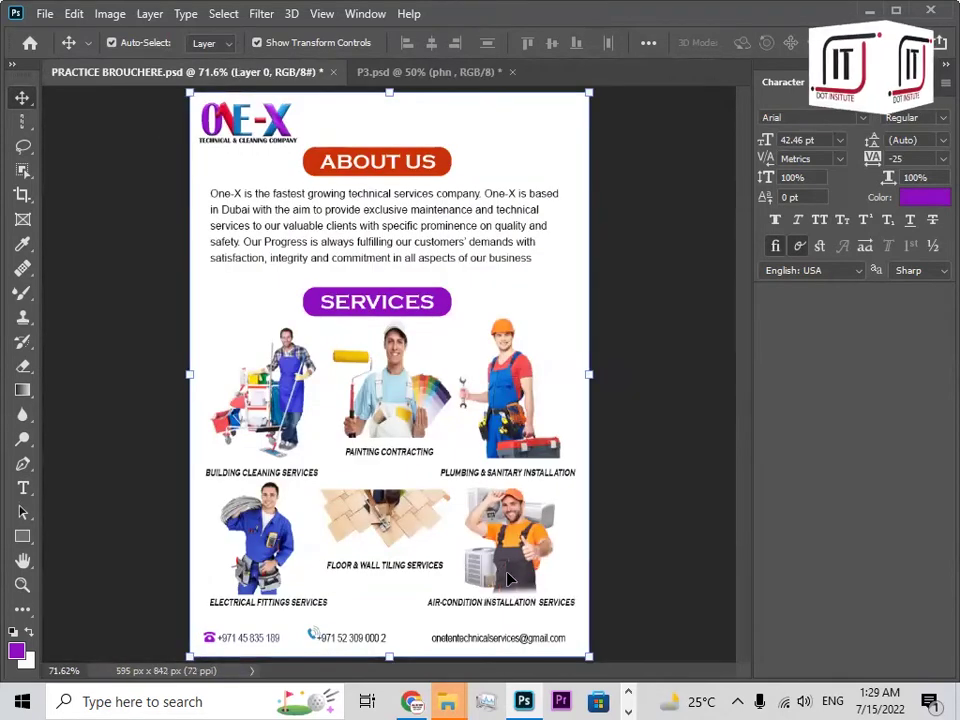
Fine-tune the blue phone icon's position so it lines up just before the second phone number.
{"action": "left_click", "coordinate": [311, 636]}
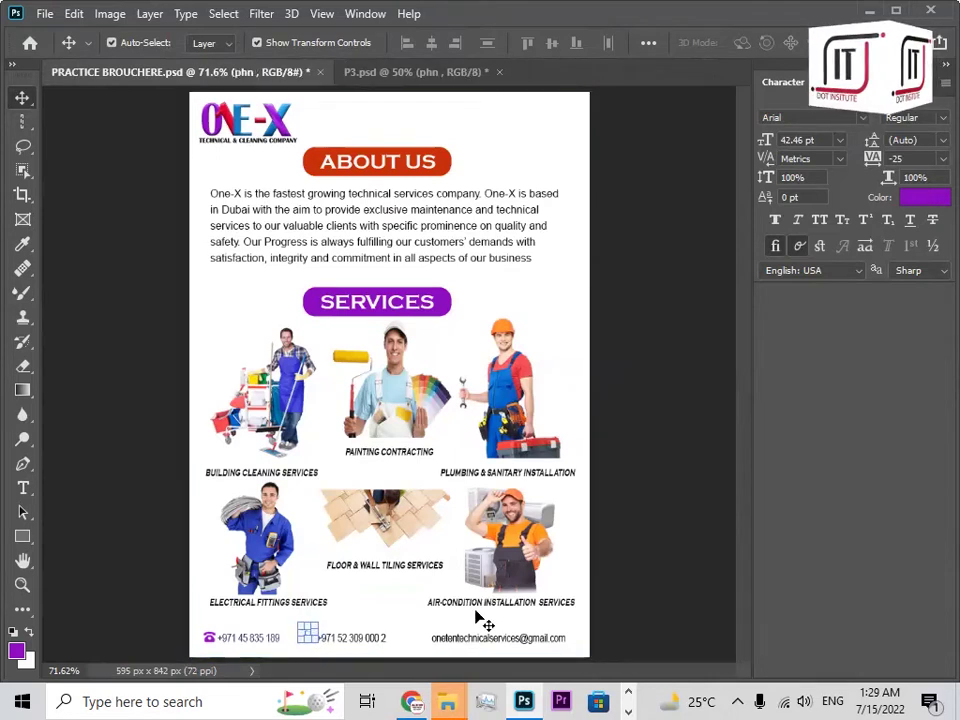
{"action": "left_click", "coordinate": [382, 601]}
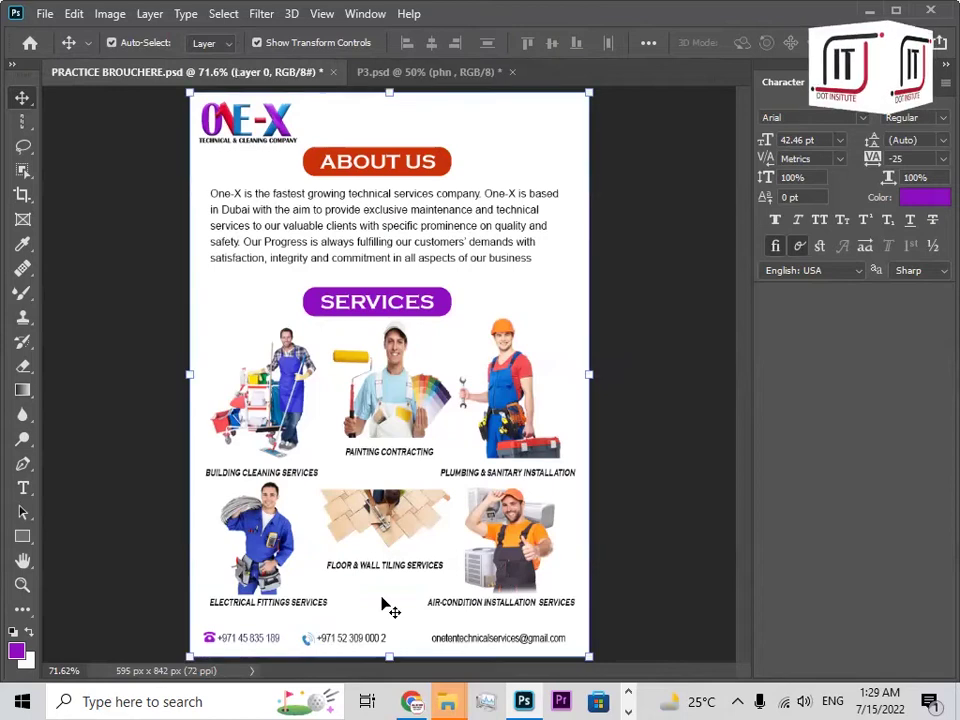
{"action": "left_click", "coordinate": [309, 646]}
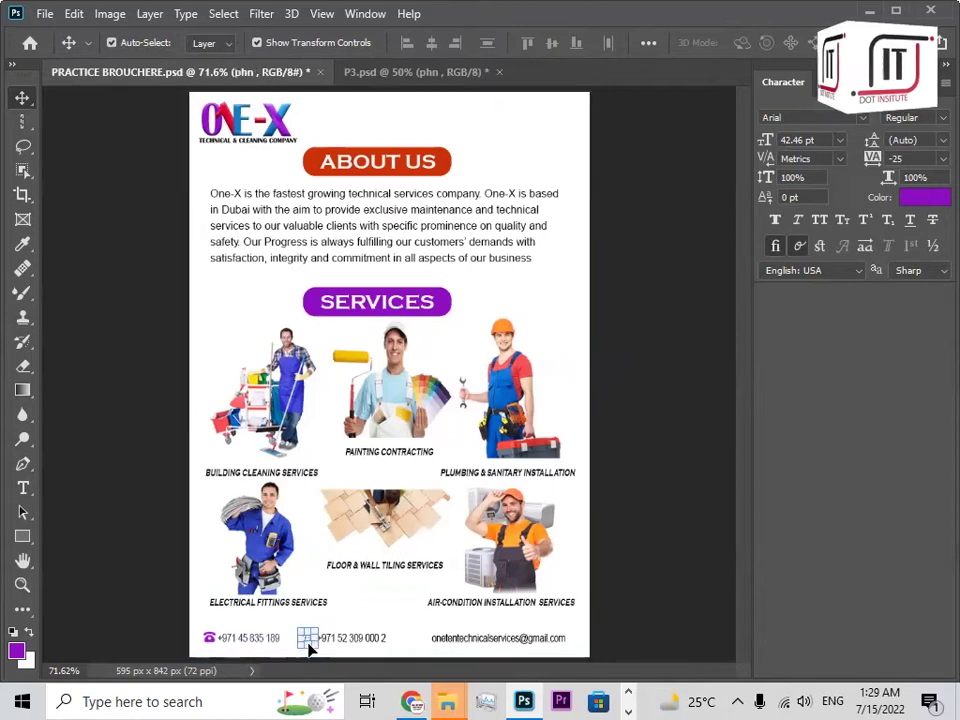
{"action": "left_click", "coordinate": [406, 638]}
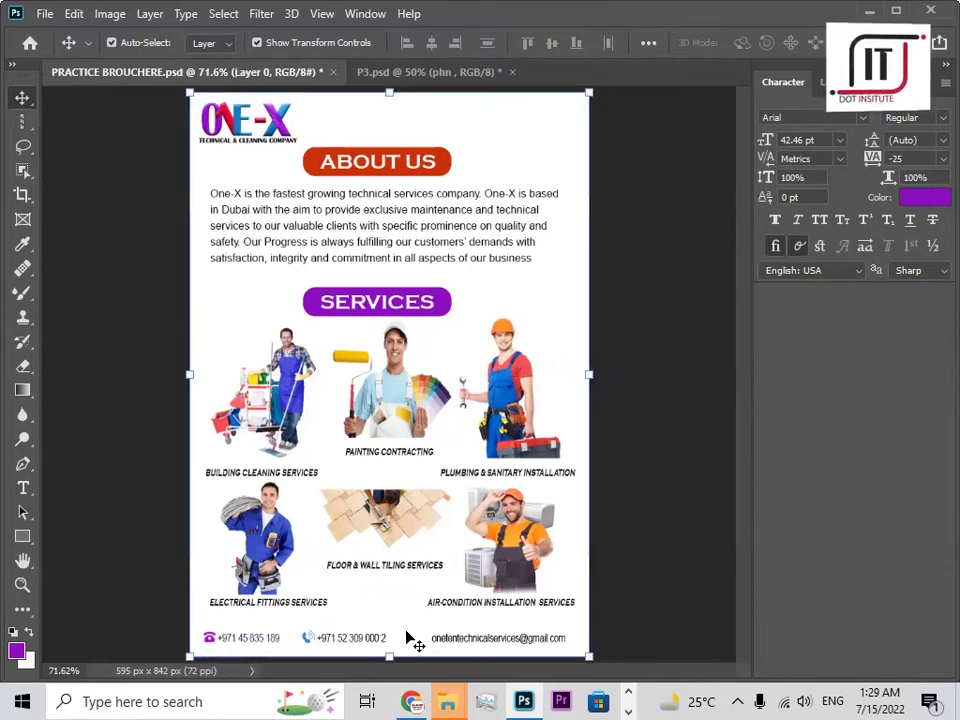
{"action": "left_click", "coordinate": [310, 646]}
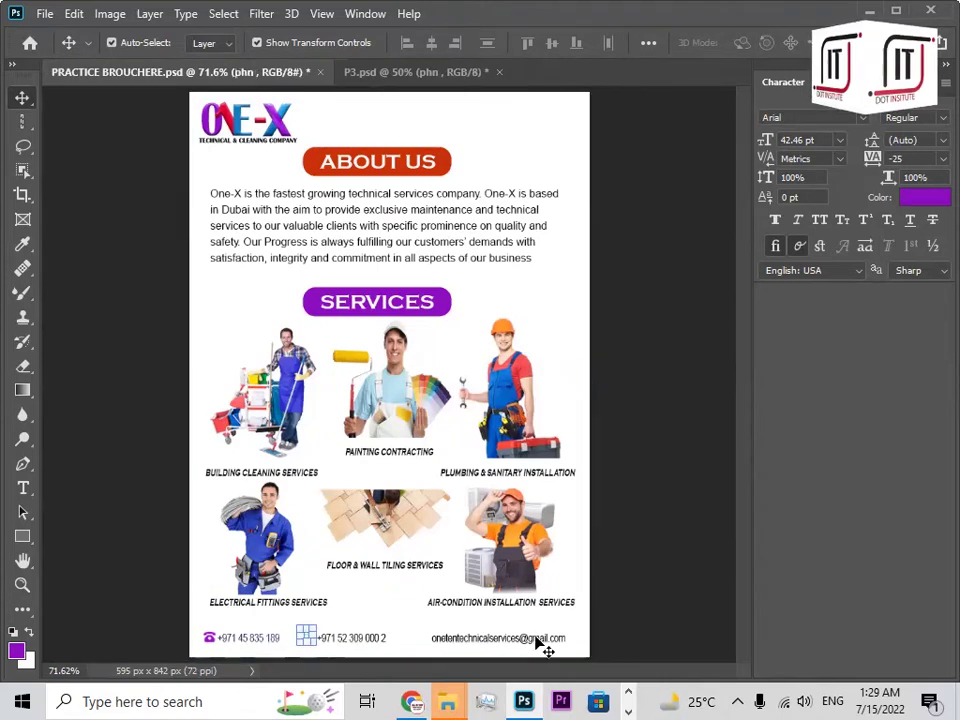
Copy the pink envelope icon from P3.psd into the brochure and align it just before the e-mail address.
{"action": "left_click", "coordinate": [375, 72]}
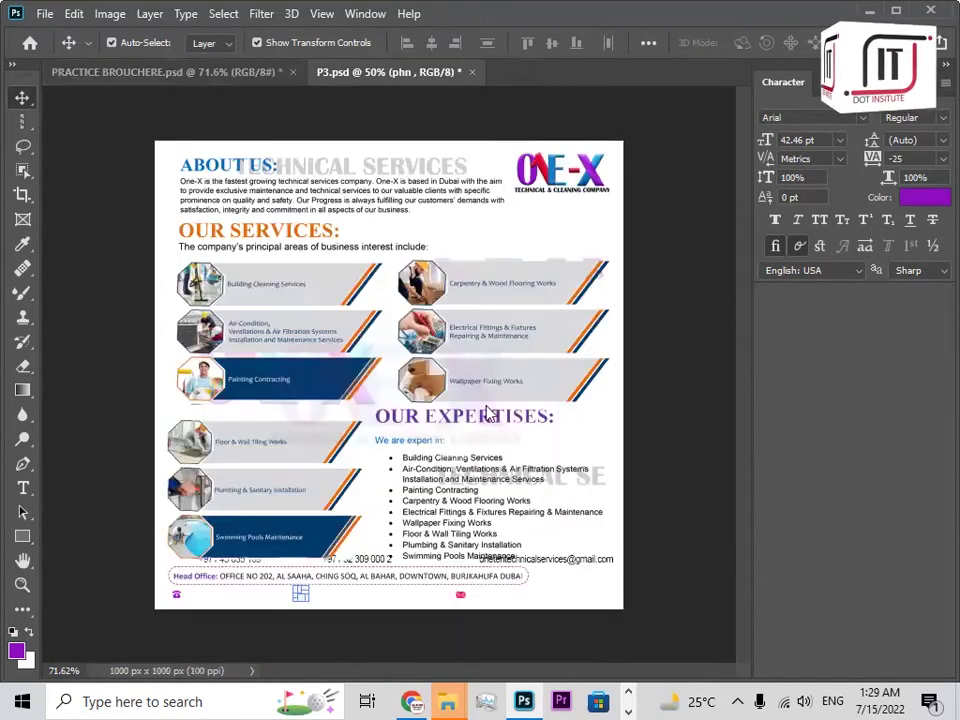
{"action": "left_click_drag", "start_coordinate": [461, 597], "coordinate": [268, 300]}
{"action": "left_click_drag", "start_coordinate": [392, 638], "coordinate": [392, 638]}
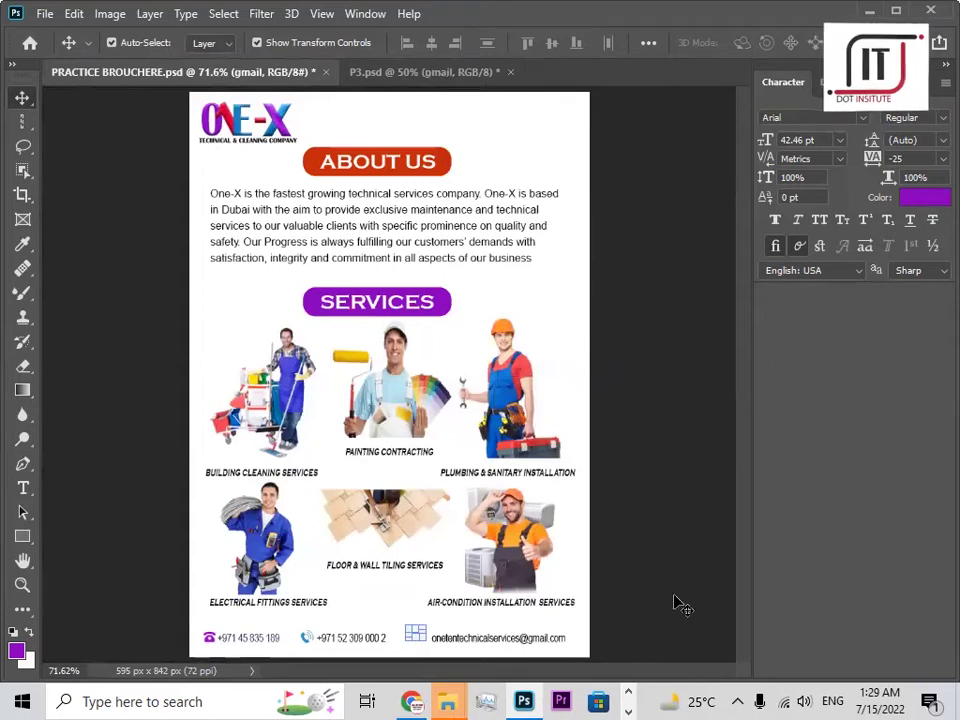
{"action": "left_click", "coordinate": [603, 612]}
{"action": "left_click", "coordinate": [855, 612]}
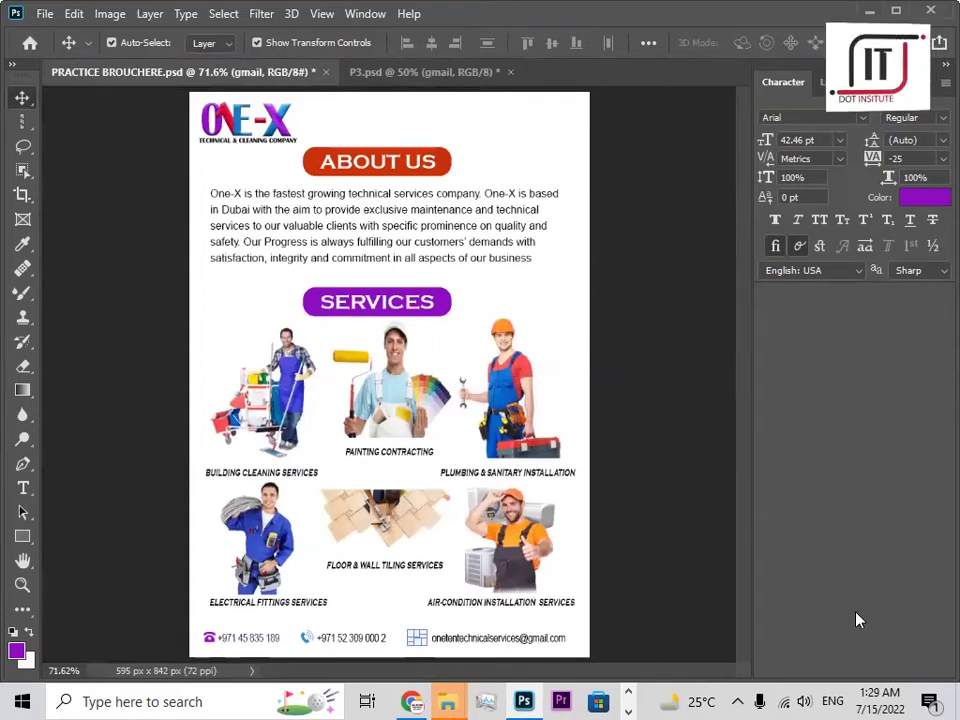
{"action": "left_click", "coordinate": [658, 566]}
{"action": "left_click", "coordinate": [626, 700]}
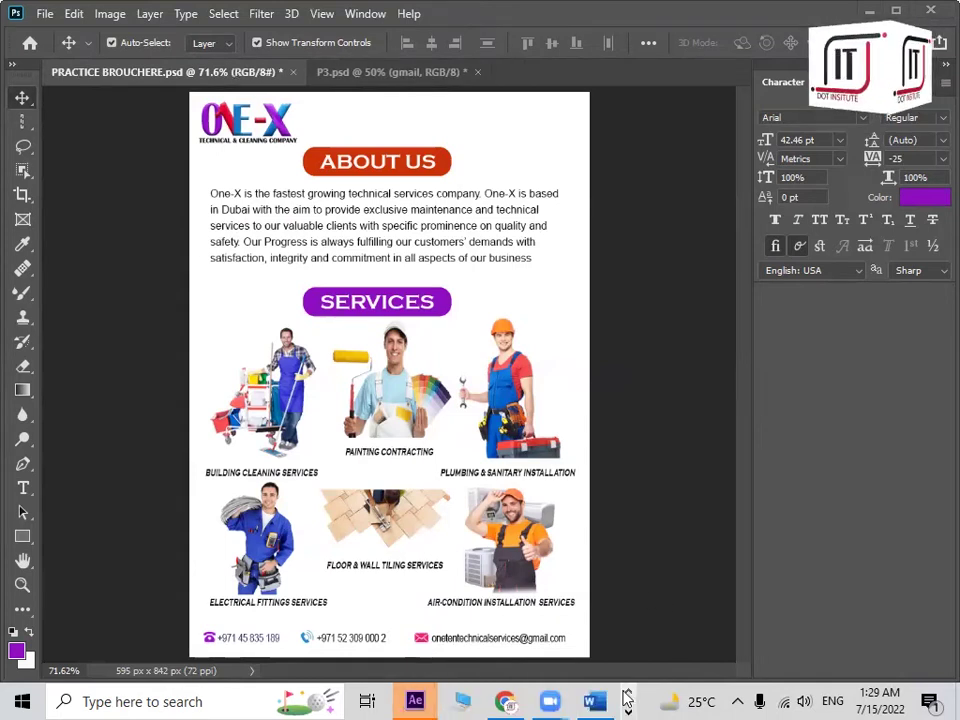
{"action": "left_click", "coordinate": [626, 698]}
{"action": "left_click", "coordinate": [626, 692]}
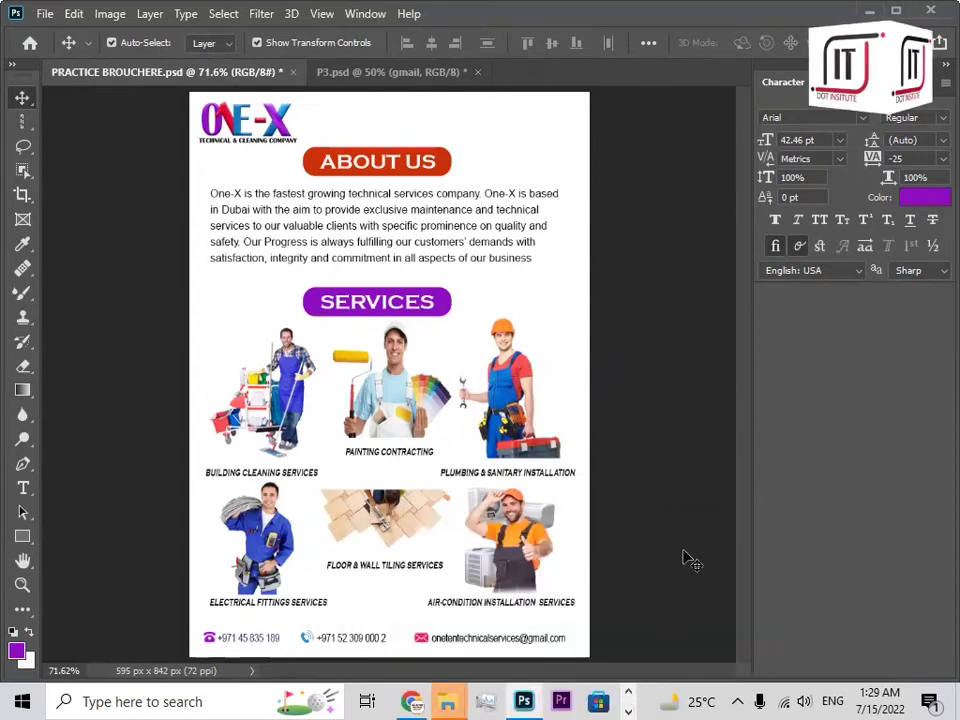
Draw a rectangle of about 616 by 36 px around the footer contact details, spanning the full page width.
{"action": "left_click", "coordinate": [22, 537]}
{"action": "mouse_move", "coordinate": [187, 631]}
{"action": "left_mouse_down"}
{"action": "mouse_move", "coordinate": [377, 652]}
{"action": "mouse_move", "coordinate": [591, 650]}
{"action": "left_mouse_up"}
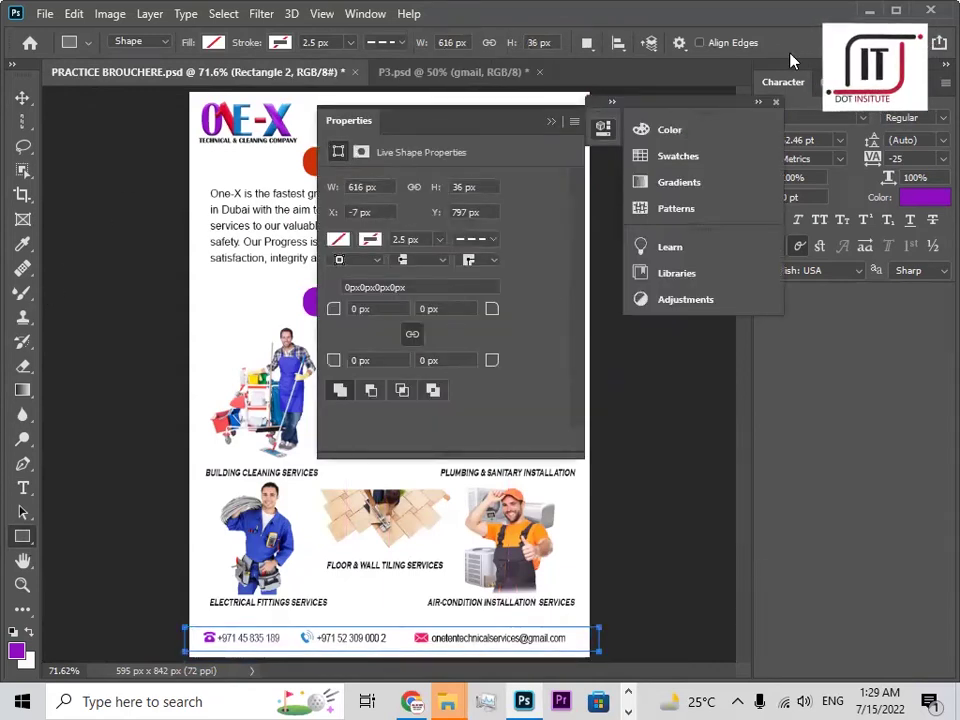
Try pink and green as the fill colour of the footer rectangle.
{"action": "left_click", "coordinate": [213, 43]}
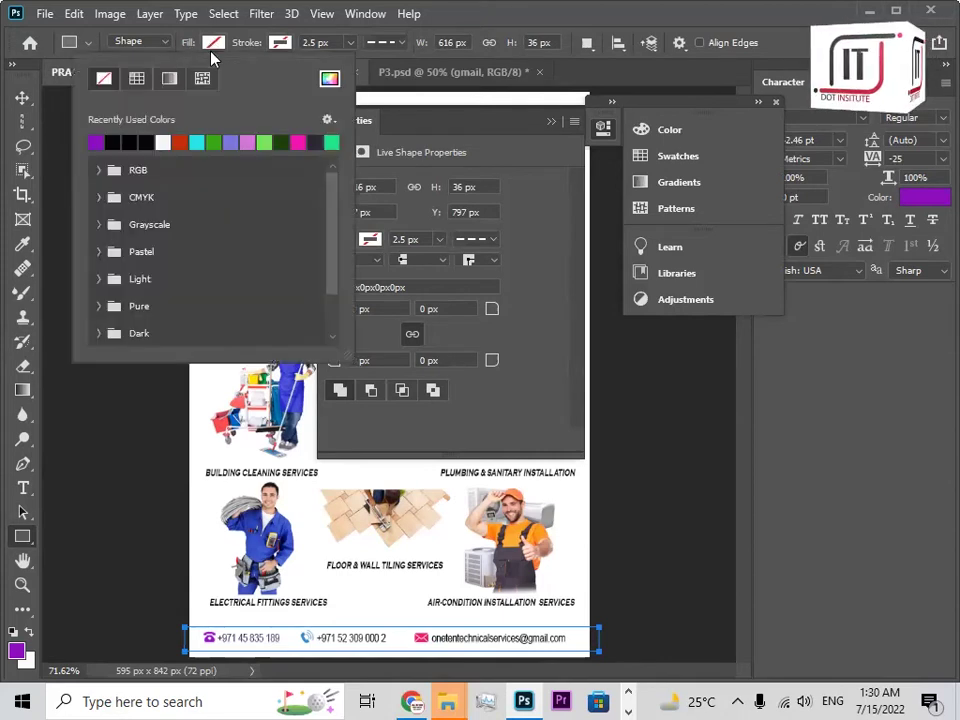
{"action": "left_click", "coordinate": [247, 143]}
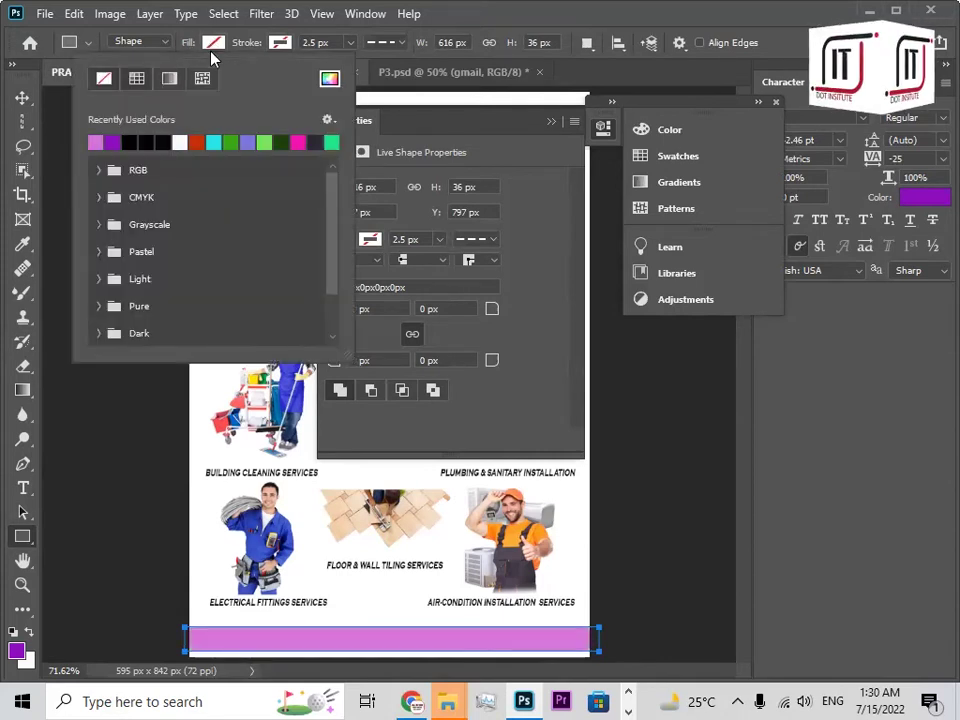
{"action": "left_click", "coordinate": [331, 143]}
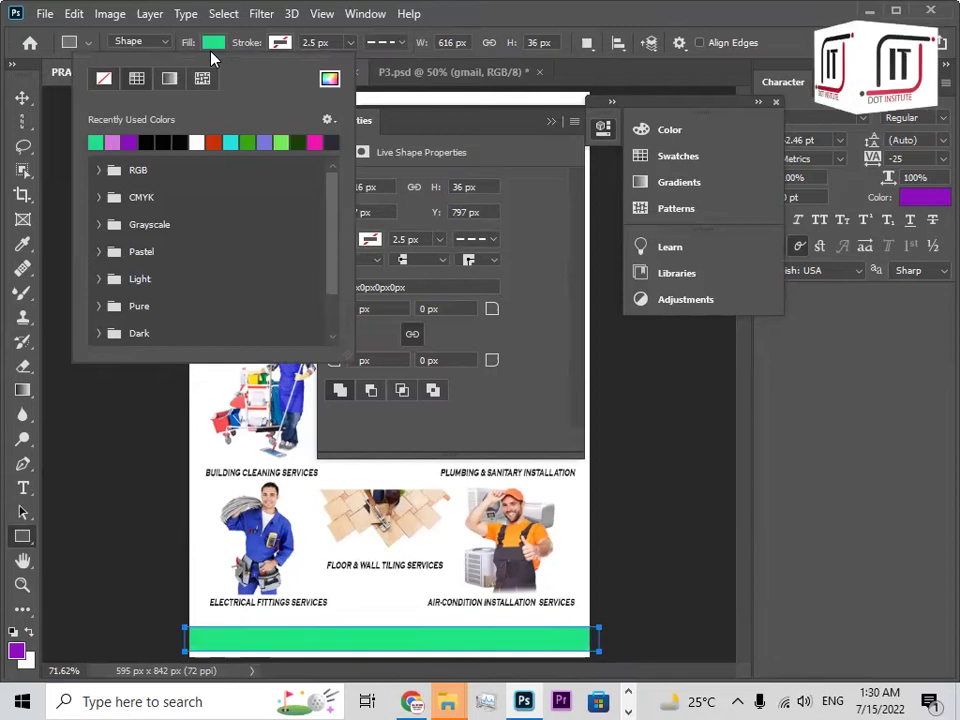
{"action": "key", "text": "Escape"}
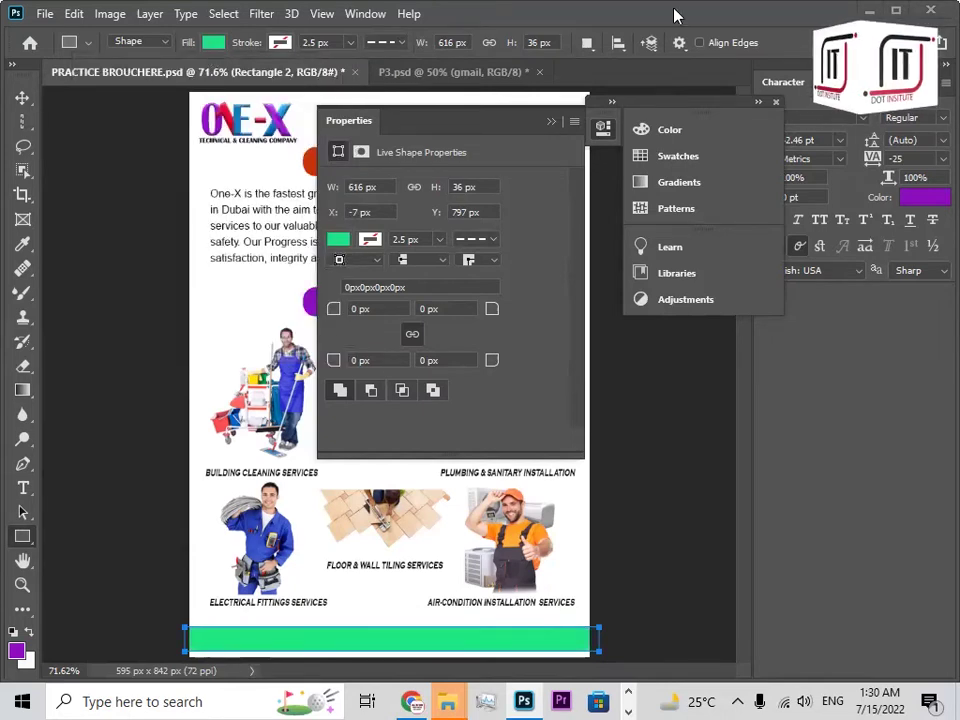
Set the footer rectangle's fill to a light blue, hex 7bb9dc.
{"action": "left_click", "coordinate": [214, 48]}
{"action": "left_click", "coordinate": [330, 78]}
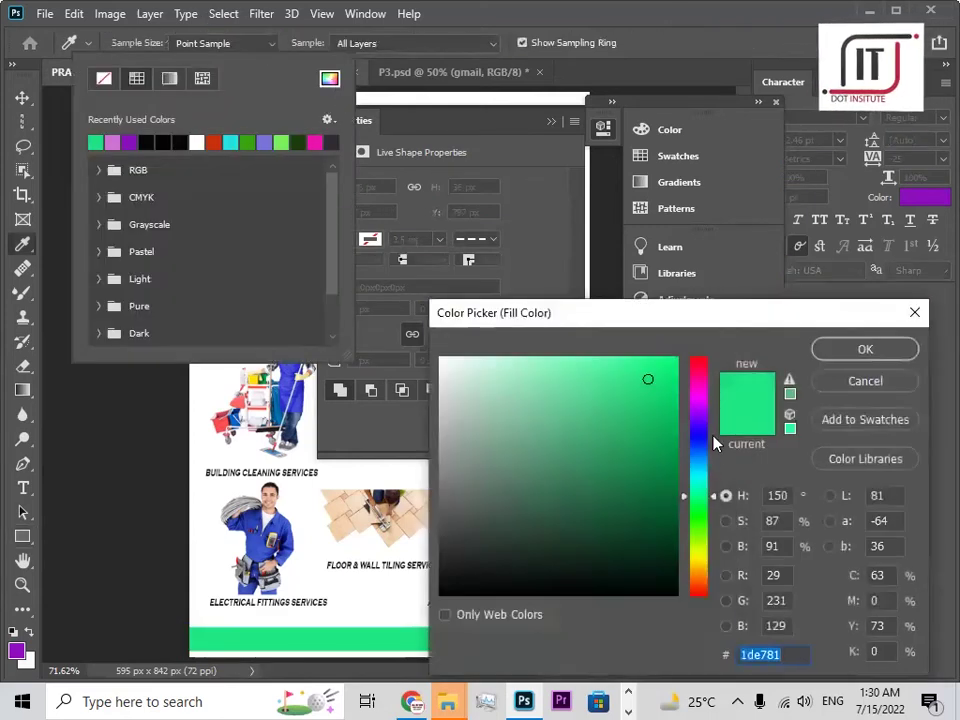
{"action": "left_click", "coordinate": [698, 470]}
{"action": "left_click", "coordinate": [671, 366]}
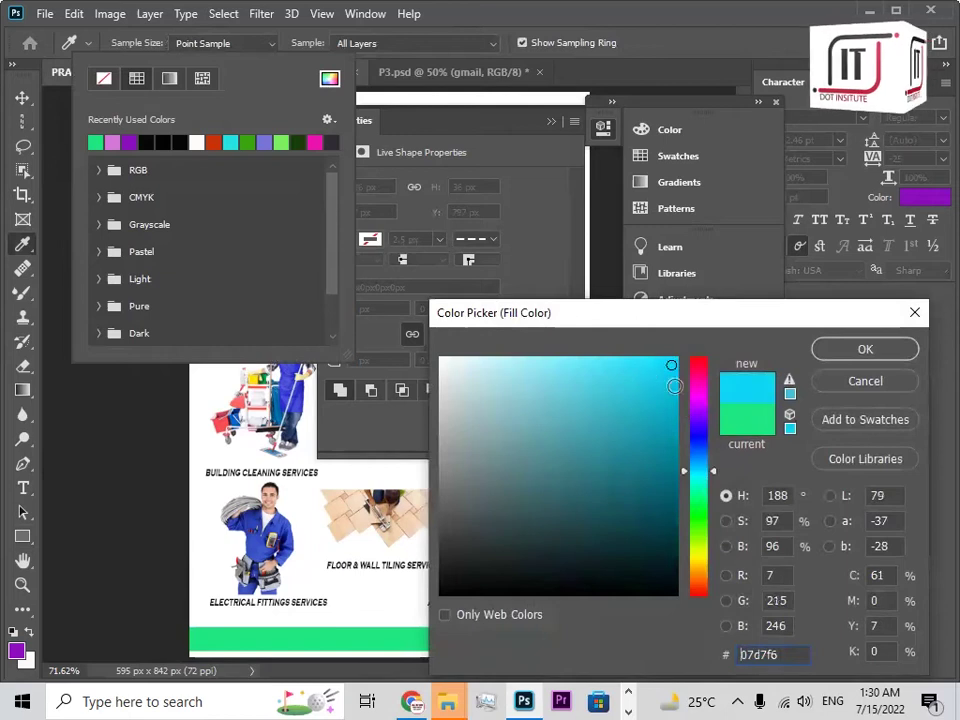
{"action": "left_click", "coordinate": [699, 481]}
{"action": "left_click", "coordinate": [698, 472]}
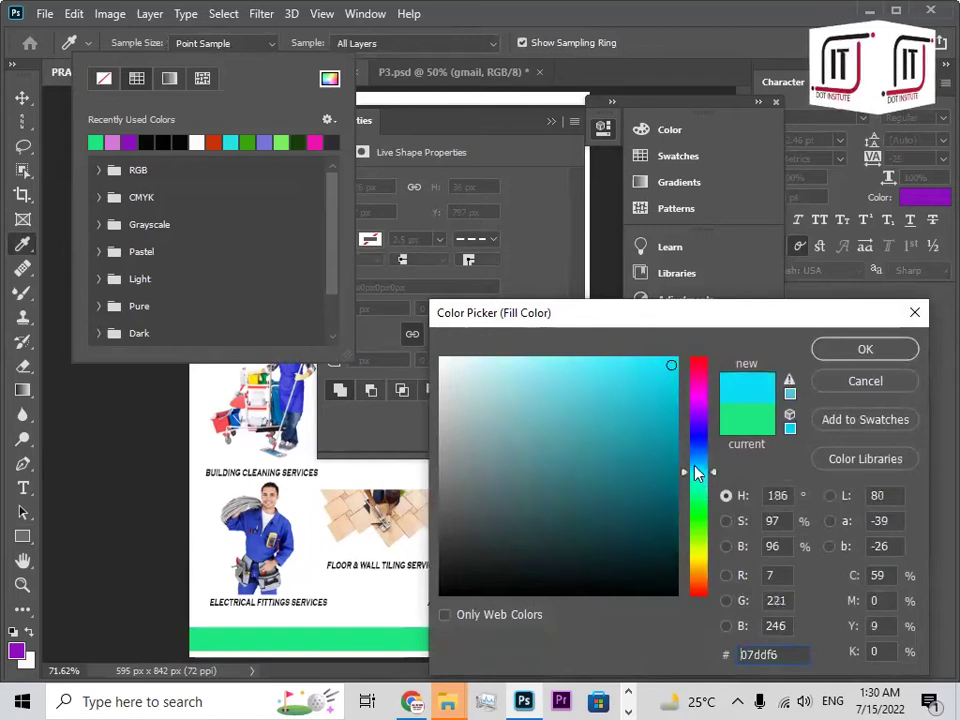
{"action": "left_click_drag", "start_coordinate": [698, 472], "coordinate": [698, 462]}
{"action": "left_click_drag", "start_coordinate": [640, 367], "coordinate": [543, 390]}
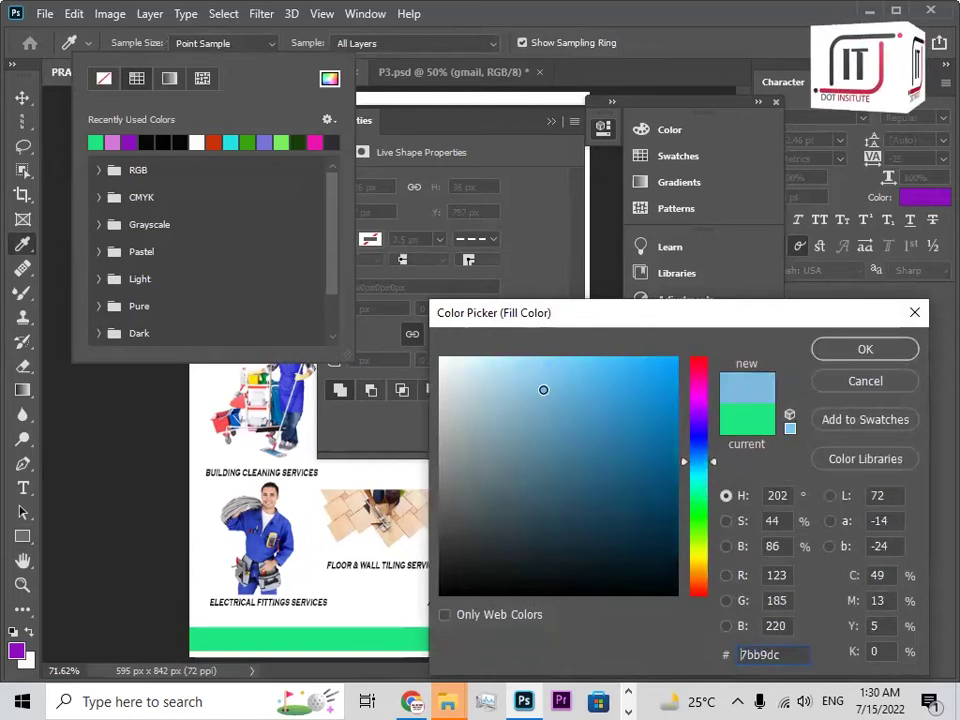
{"action": "left_click", "coordinate": [822, 354]}
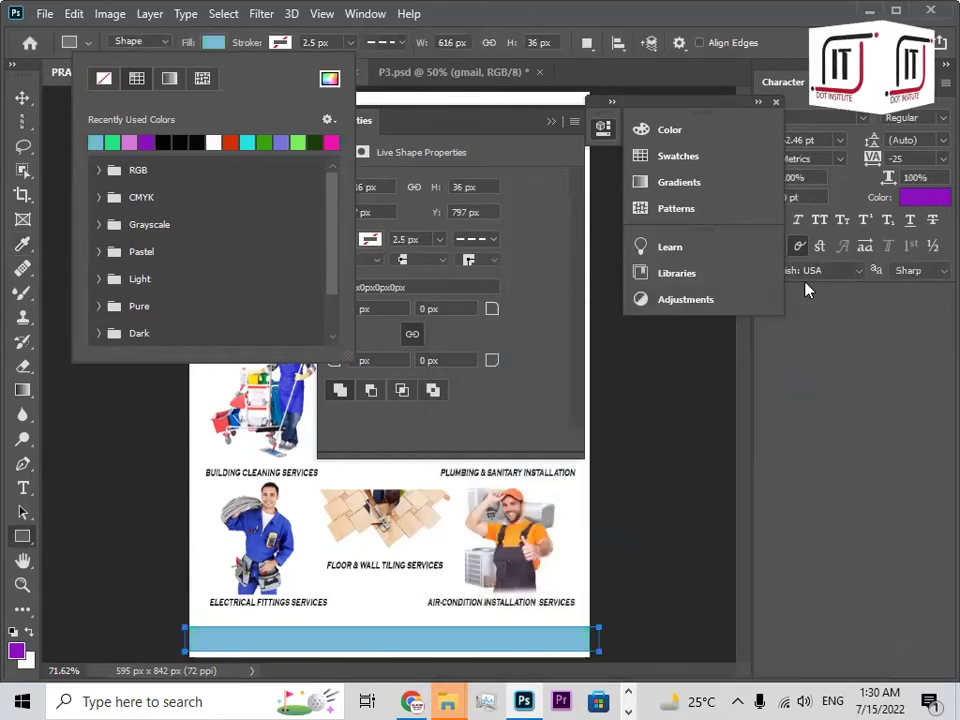
Move the Rectangle 2 layer behind the contact details, just above the Building Cleaning Services layer, and save the brochure.
{"action": "left_click", "coordinate": [26, 98]}
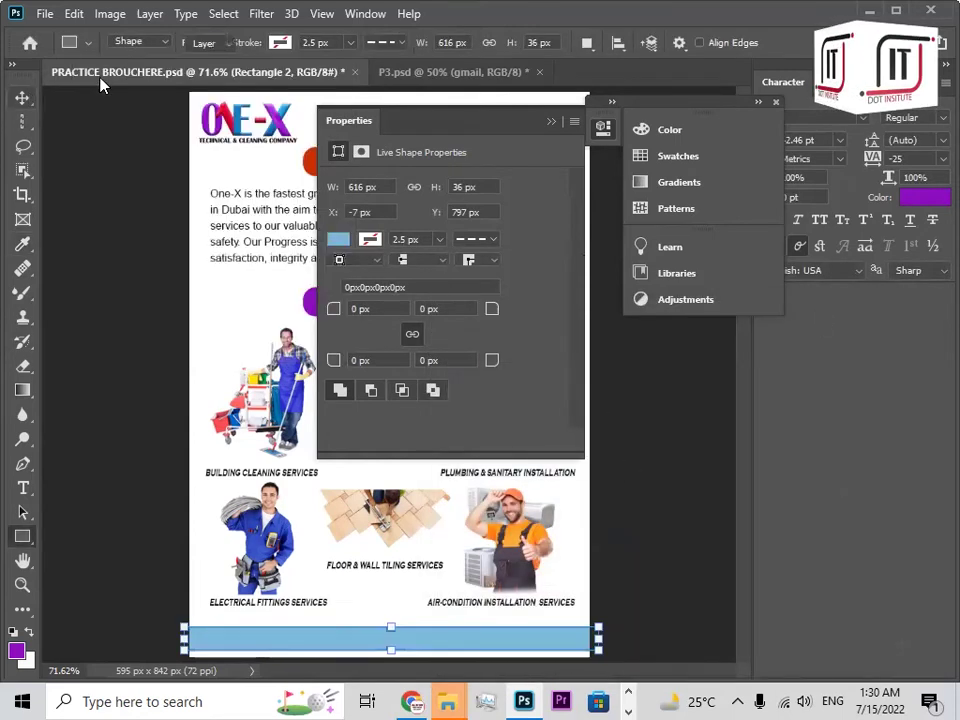
{"action": "left_click", "coordinate": [828, 82]}
{"action": "left_click", "coordinate": [777, 102]}
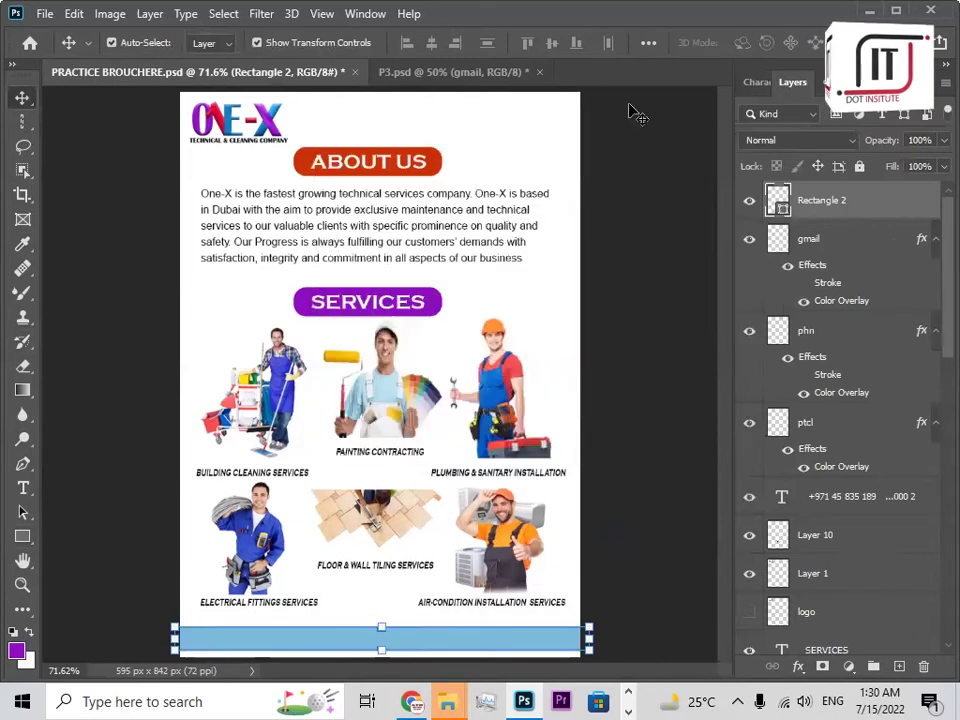
{"action": "left_click_drag", "start_coordinate": [825, 197], "coordinate": [793, 520]}
{"action": "left_click", "coordinate": [660, 521]}
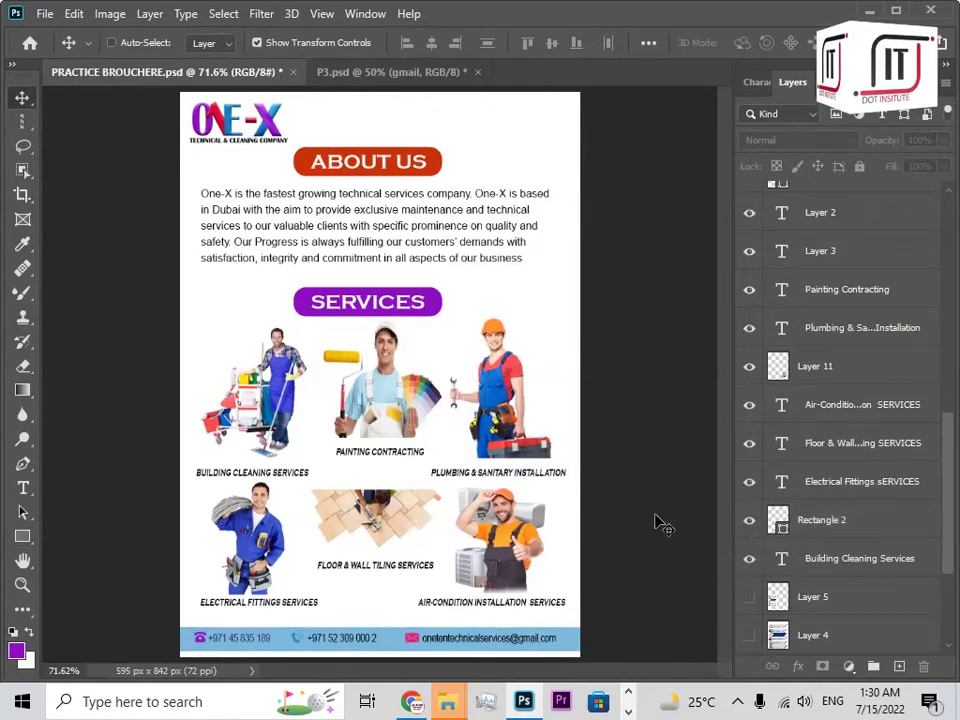
{"action": "key", "text": "ctrl+s"}
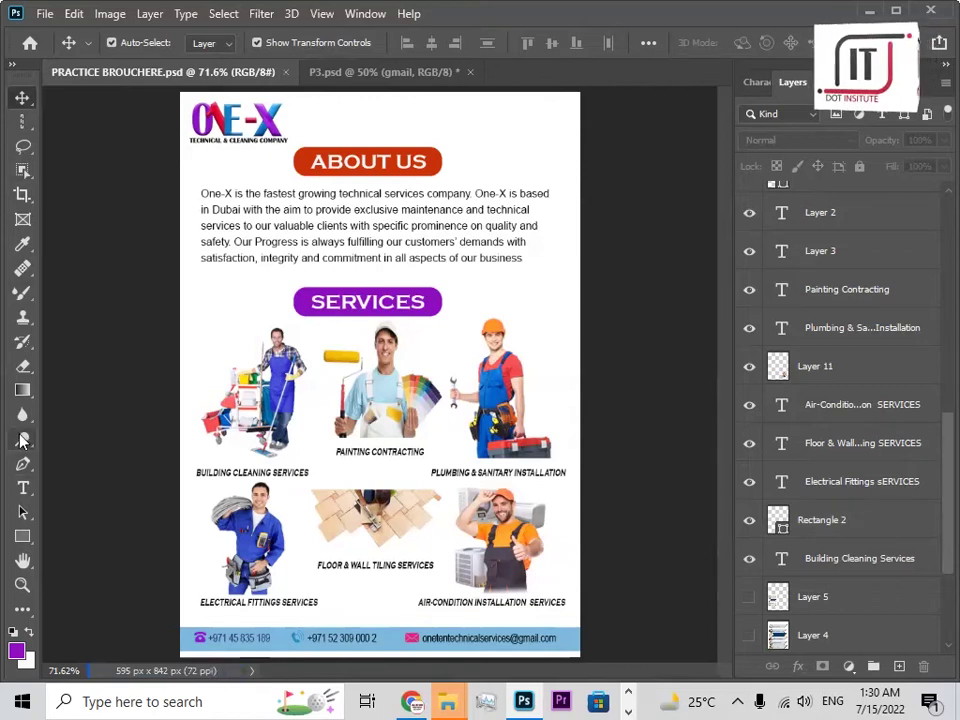
Draw an ellipse of about 241 by 353 px over the page's upper-right edge and fill it with purple.
{"action": "left_click", "coordinate": [22, 536]}
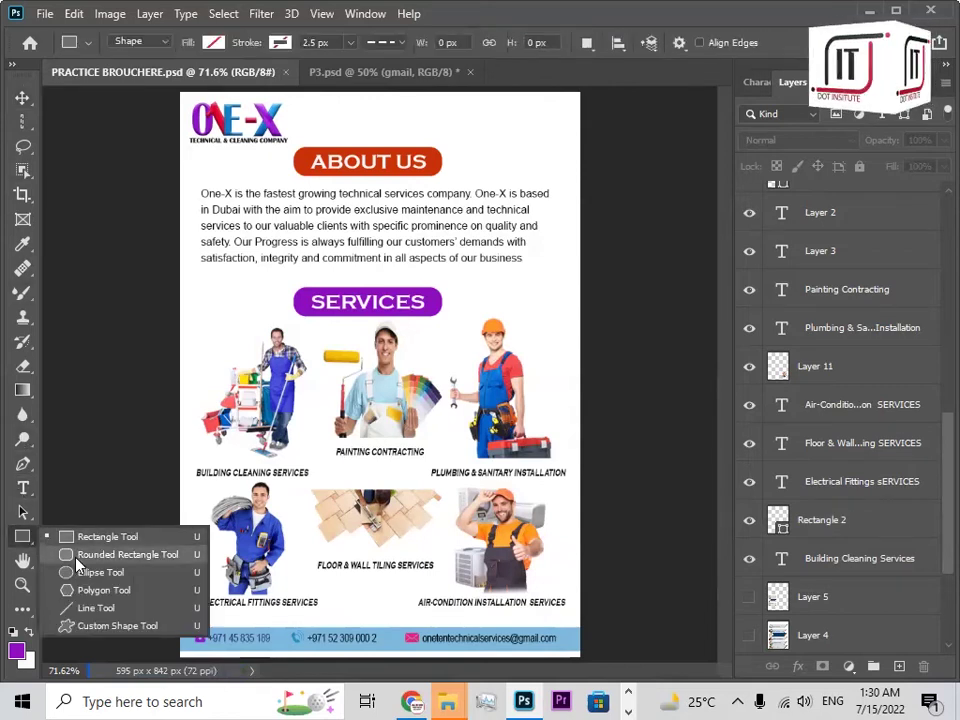
{"action": "left_click", "coordinate": [78, 572]}
{"action": "left_click_drag", "start_coordinate": [497, 88], "coordinate": [658, 320]}
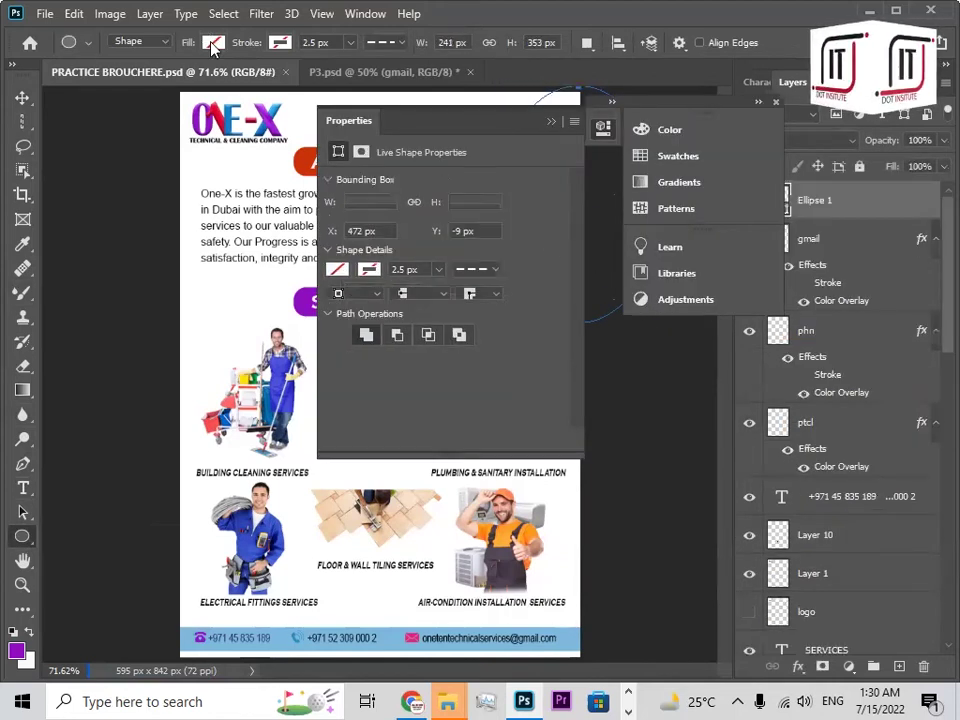
{"action": "left_click", "coordinate": [213, 42]}
{"action": "left_click", "coordinate": [157, 140]}
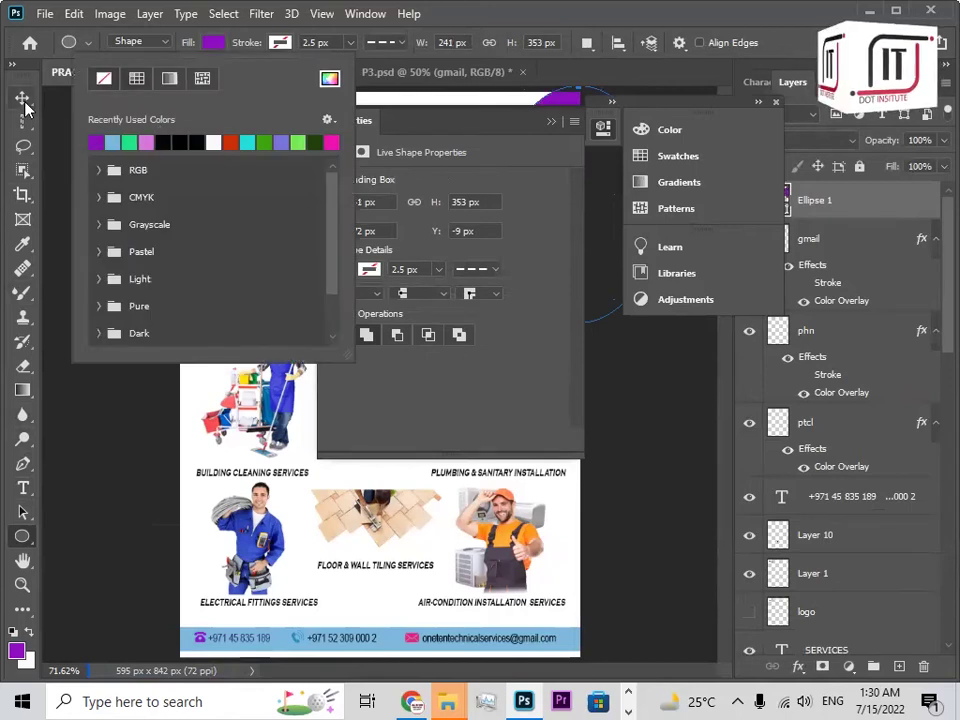
{"action": "key", "text": "v"}
{"action": "left_click", "coordinate": [778, 104]}
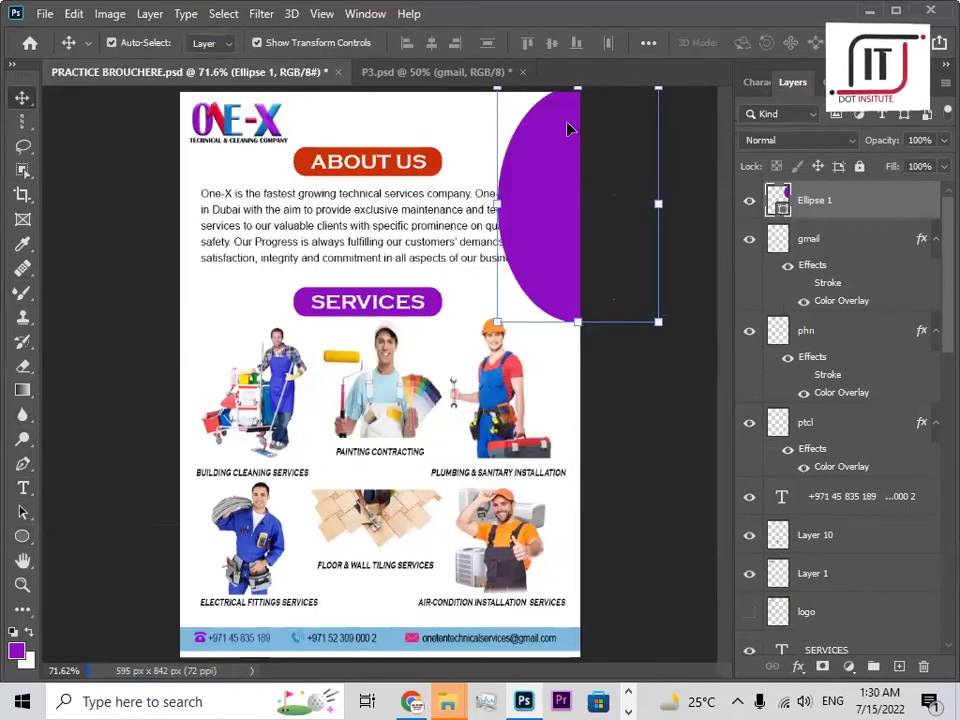
Rotate the purple ellipse by about -44 degrees, scale it to about 87% wide by 69% high, and place it over the page's upper-right corner.
{"action": "left_click_drag", "start_coordinate": [537, 213], "coordinate": [485, 301]}
{"action": "left_click", "coordinate": [531, 298]}
{"action": "left_click_drag", "start_coordinate": [690, 420], "coordinate": [625, 344]}
{"action": "left_click_drag", "start_coordinate": [552, 270], "coordinate": [559, 167]}
{"action": "left_click_drag", "start_coordinate": [677, 251], "coordinate": [676, 157]}
{"action": "left_click_drag", "start_coordinate": [537, 190], "coordinate": [561, 135]}
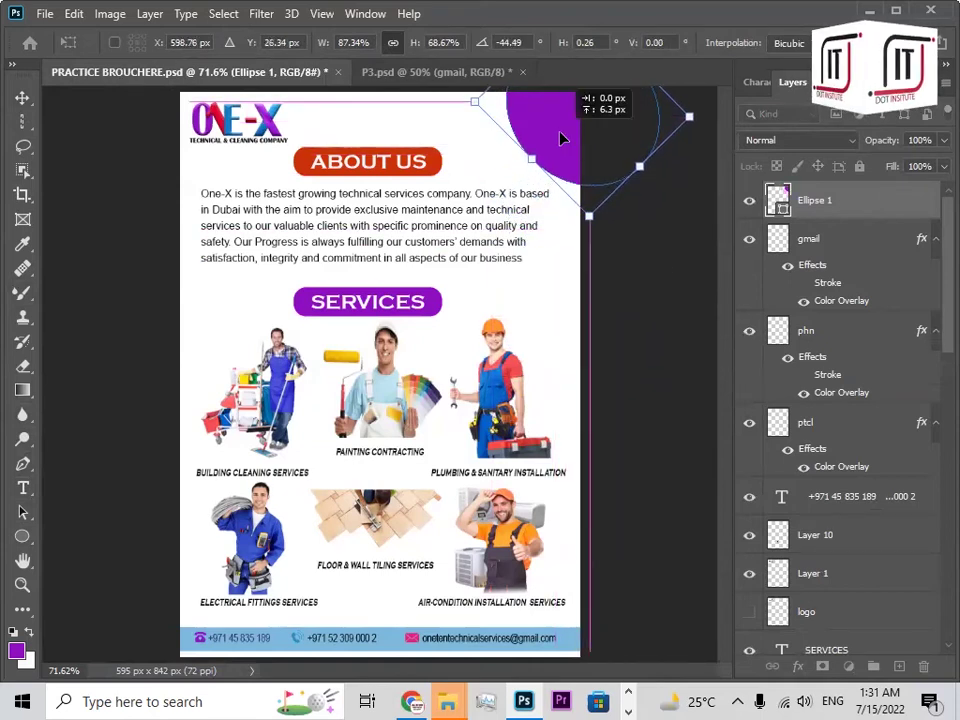
{"action": "key", "text": "Return"}
{"action": "left_click", "coordinate": [68, 140]}
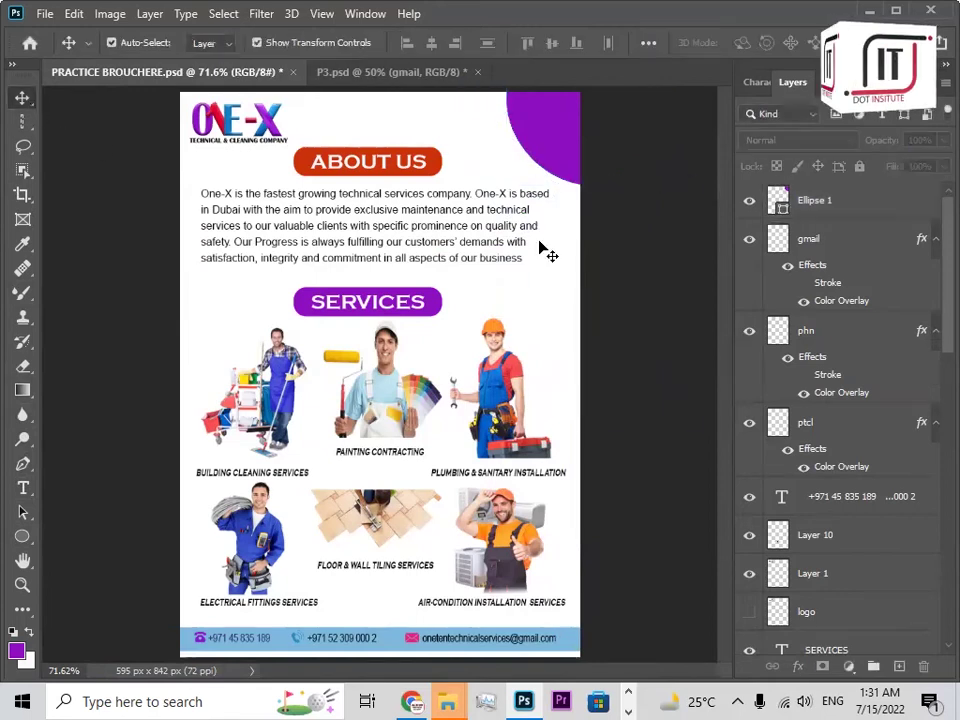
Duplicate the purple corner ellipse and select the original layer, Ellipse 1, beneath the copy.
{"action": "left_click", "coordinate": [547, 143]}
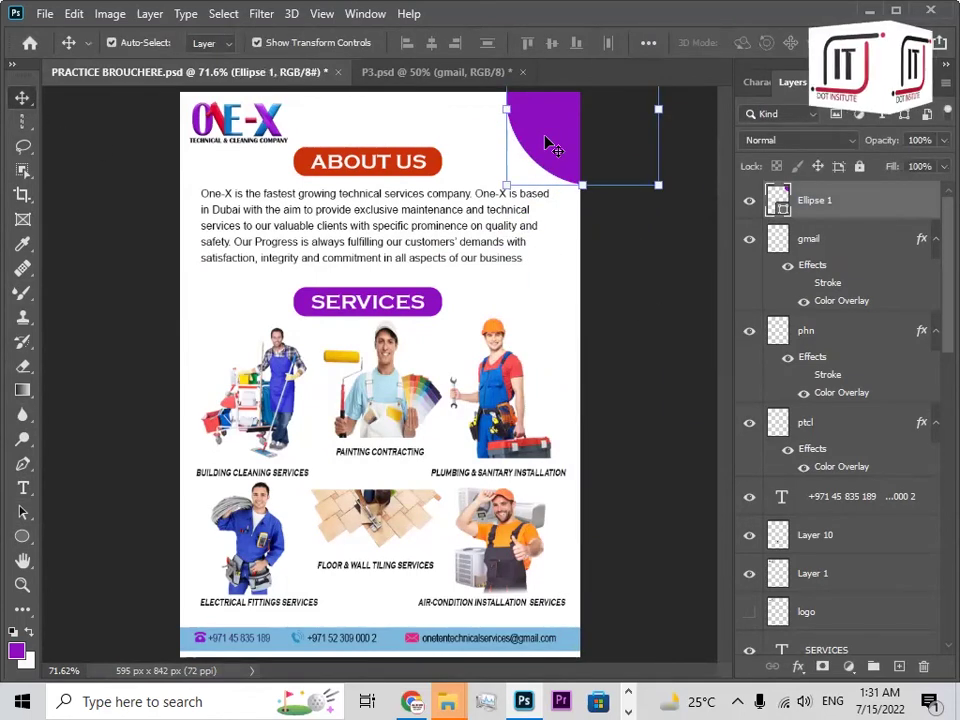
{"action": "key", "text": "ctrl+j"}
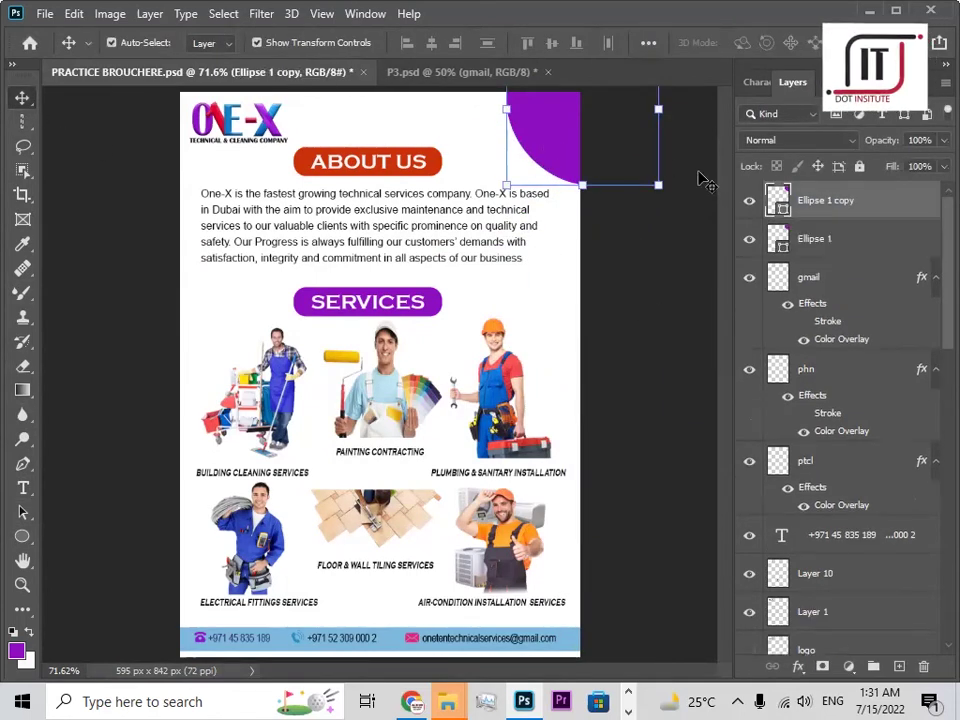
{"action": "left_click", "coordinate": [810, 245]}
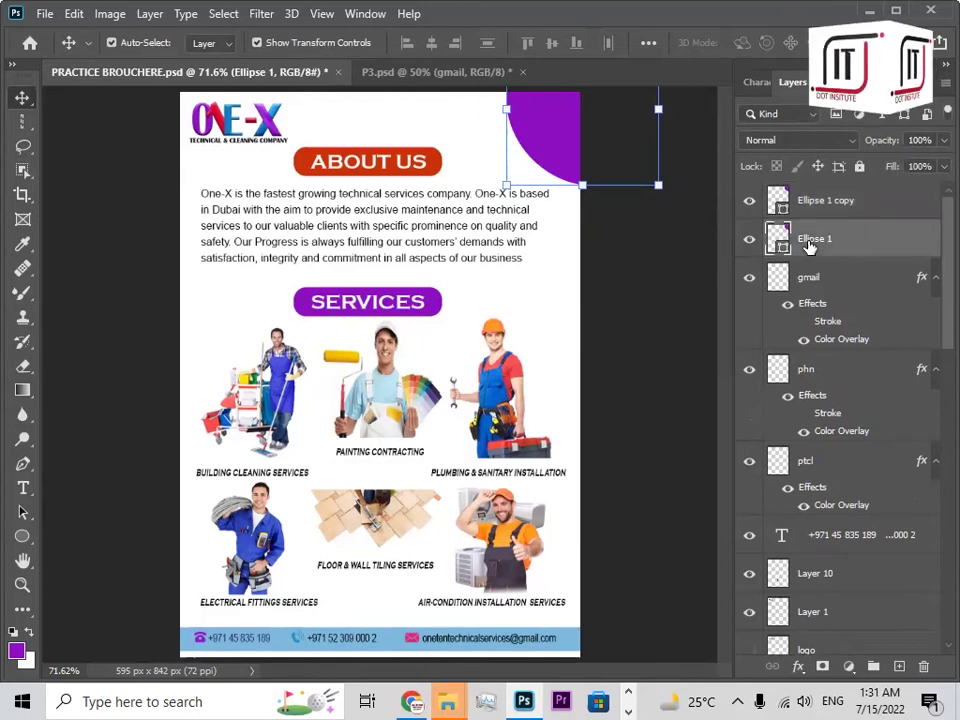
{"action": "right_click", "coordinate": [24, 540]}
{"action": "left_click", "coordinate": [105, 574]}
{"action": "left_click", "coordinate": [213, 42]}
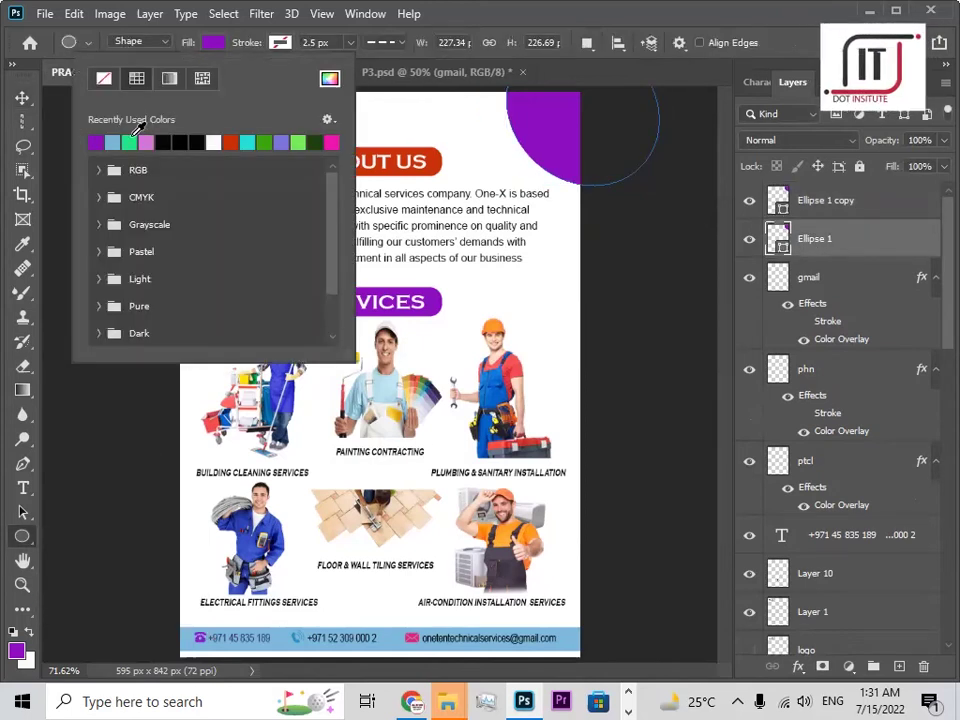
{"action": "left_click", "coordinate": [21, 96]}
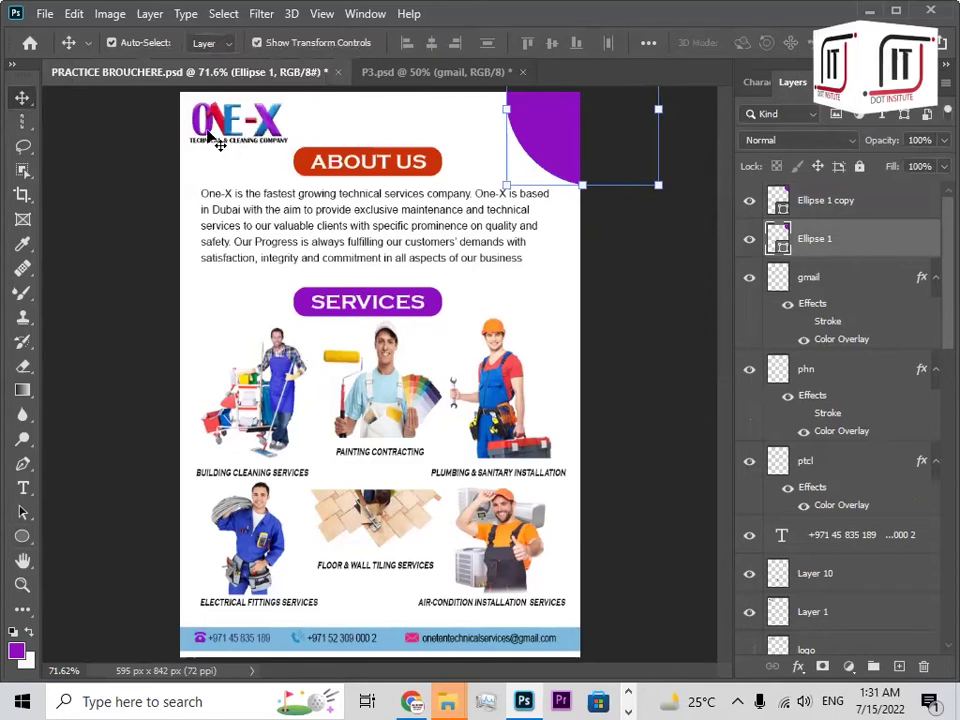
Fill Ellipse 1 with the blue sampled from the One-X logo, offset it slightly below the purple copy, and save the brochure.
{"action": "left_click", "coordinate": [22, 245]}
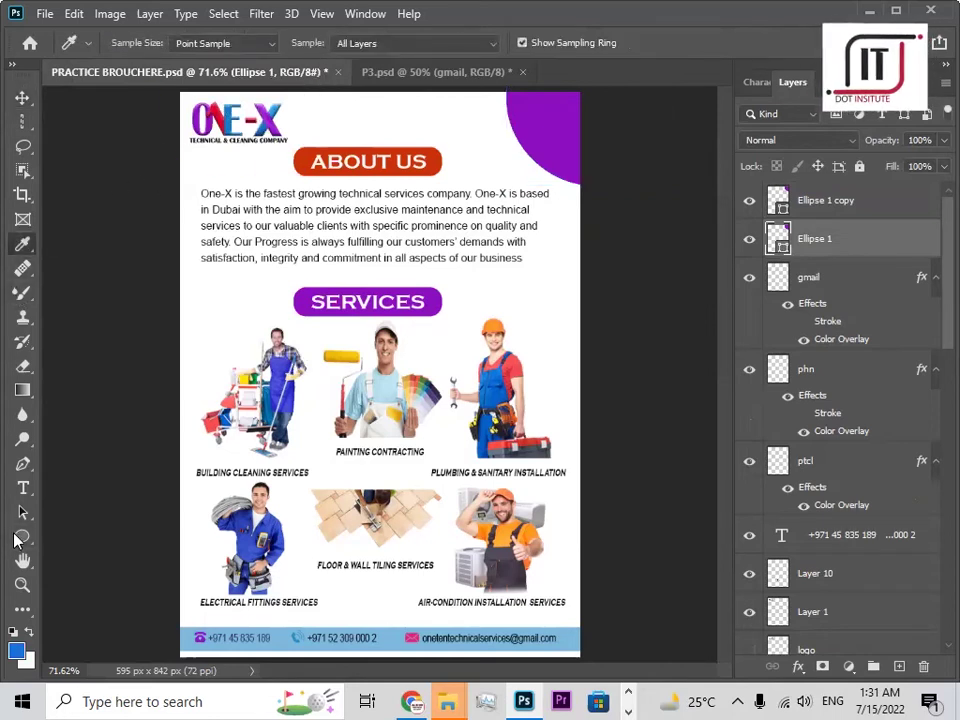
{"action": "key", "text": "u"}
{"action": "left_click", "coordinate": [213, 42]}
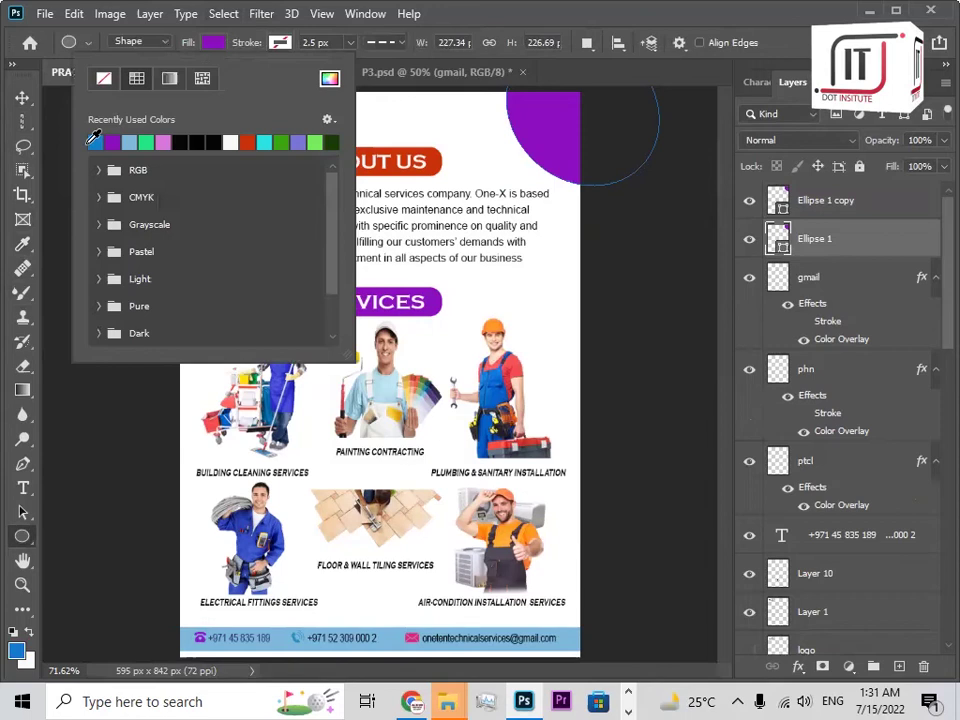
{"action": "left_click", "coordinate": [22, 97]}
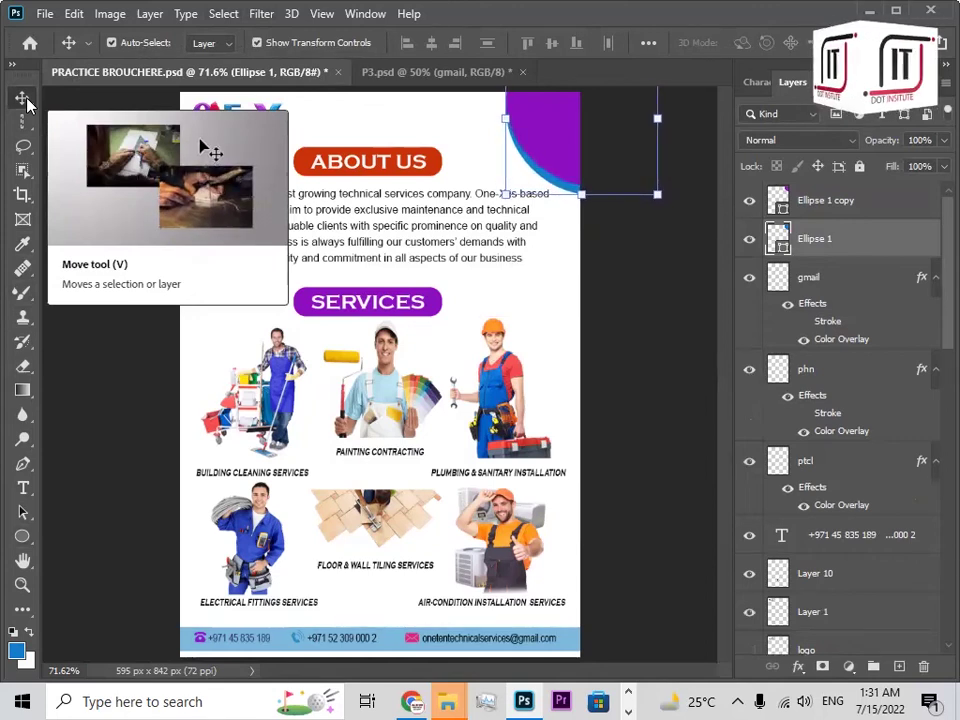
{"action": "left_click", "coordinate": [690, 253]}
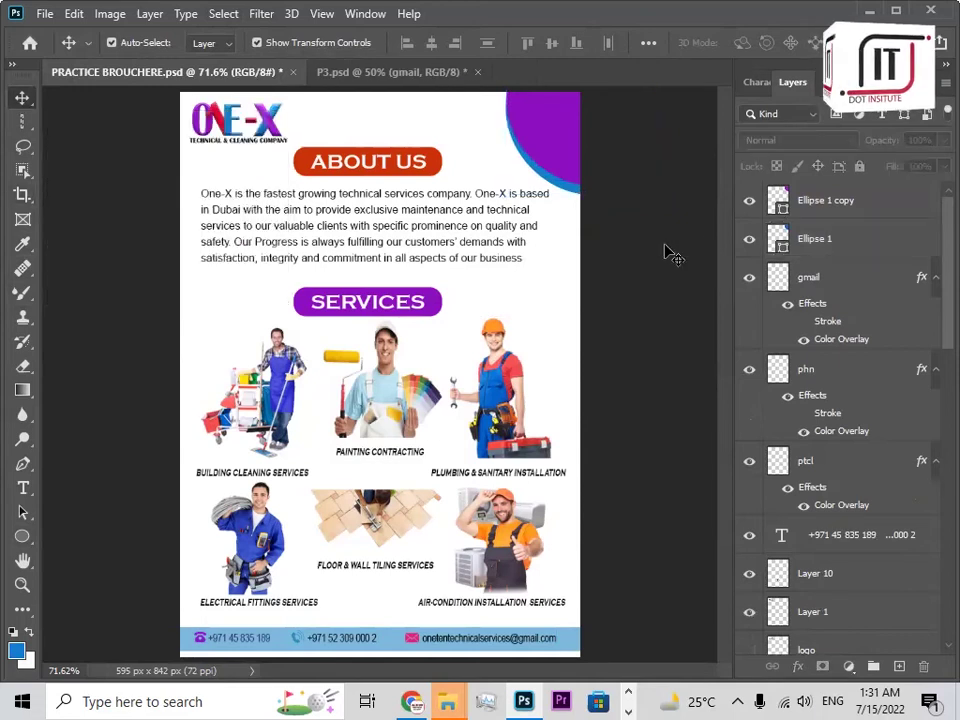
{"action": "key", "text": "ctrl+s"}
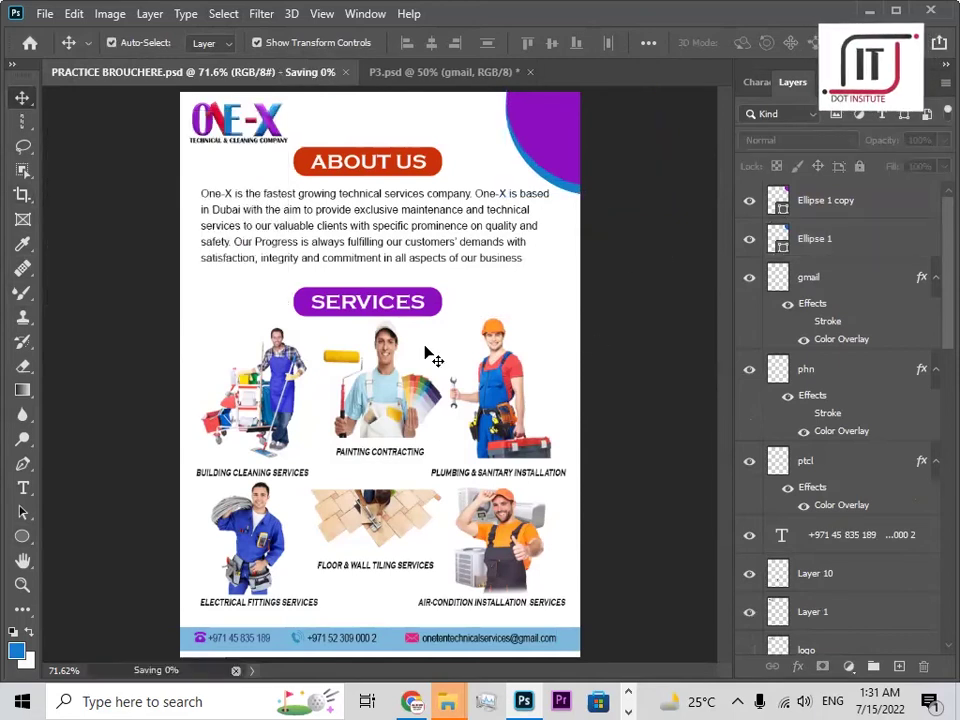
Hide the light blue footer rectangle layer, Rectangle 2, behind the contact details.
{"action": "left_click", "coordinate": [572, 648]}
{"action": "left_click", "coordinate": [749, 637]}
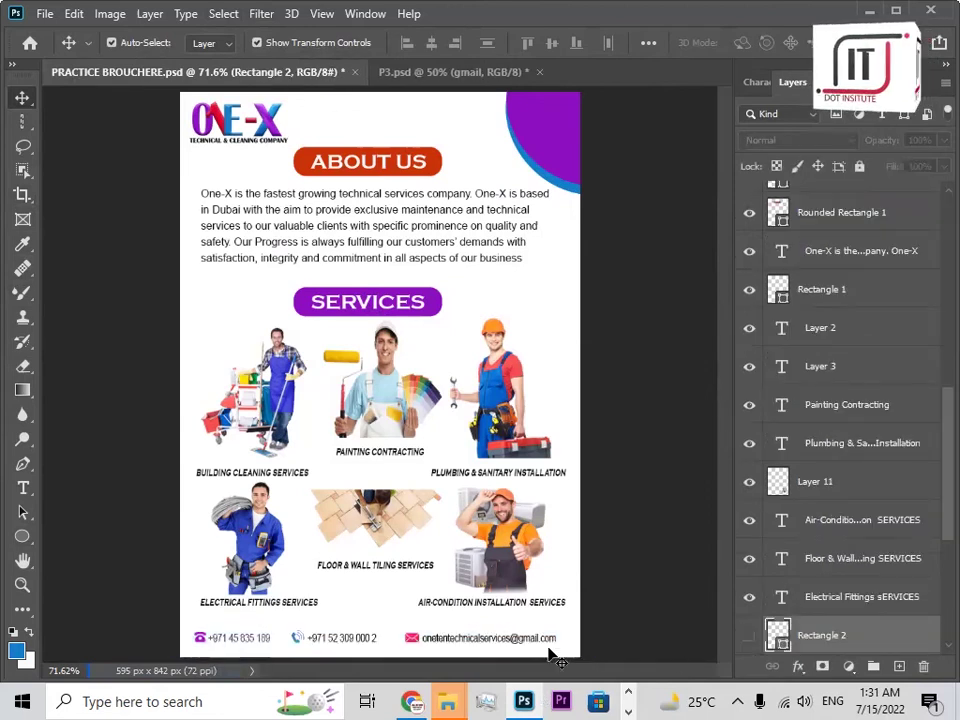
{"action": "left_click", "coordinate": [652, 602]}
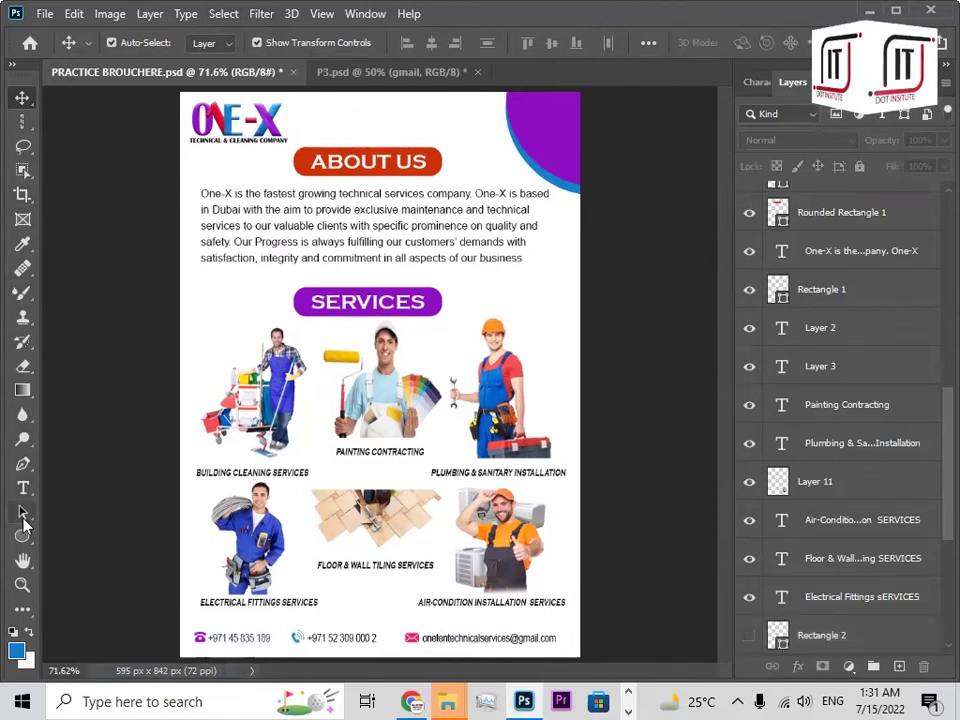
Draw a curved pink-filled shape with the Pen tool along the page's lower edge behind the contact details.
{"action": "left_click", "coordinate": [22, 463]}
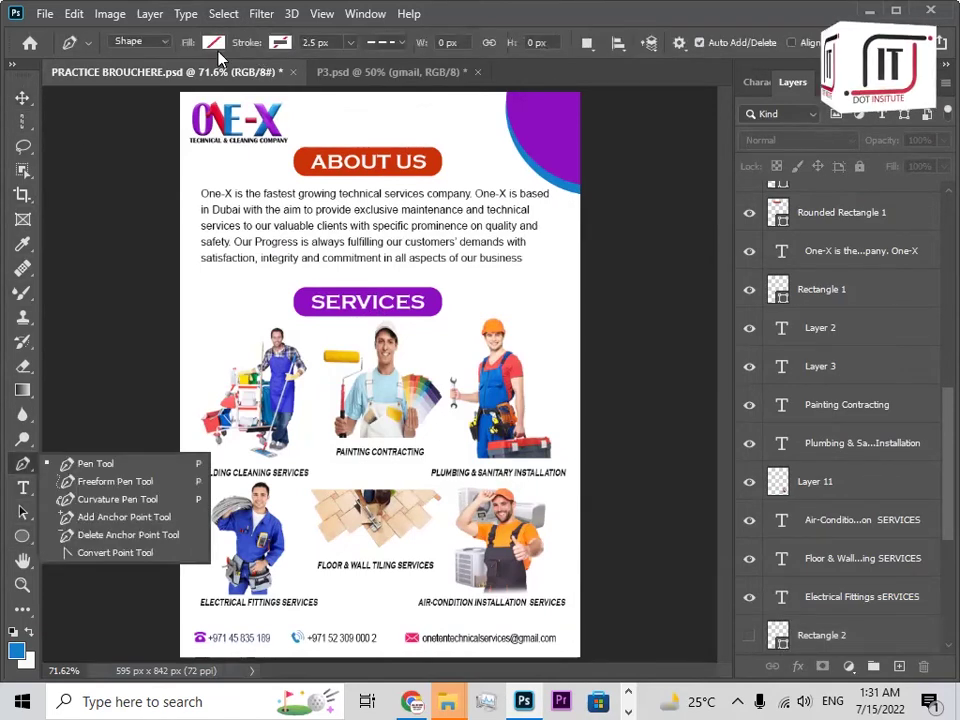
{"action": "left_click", "coordinate": [213, 43]}
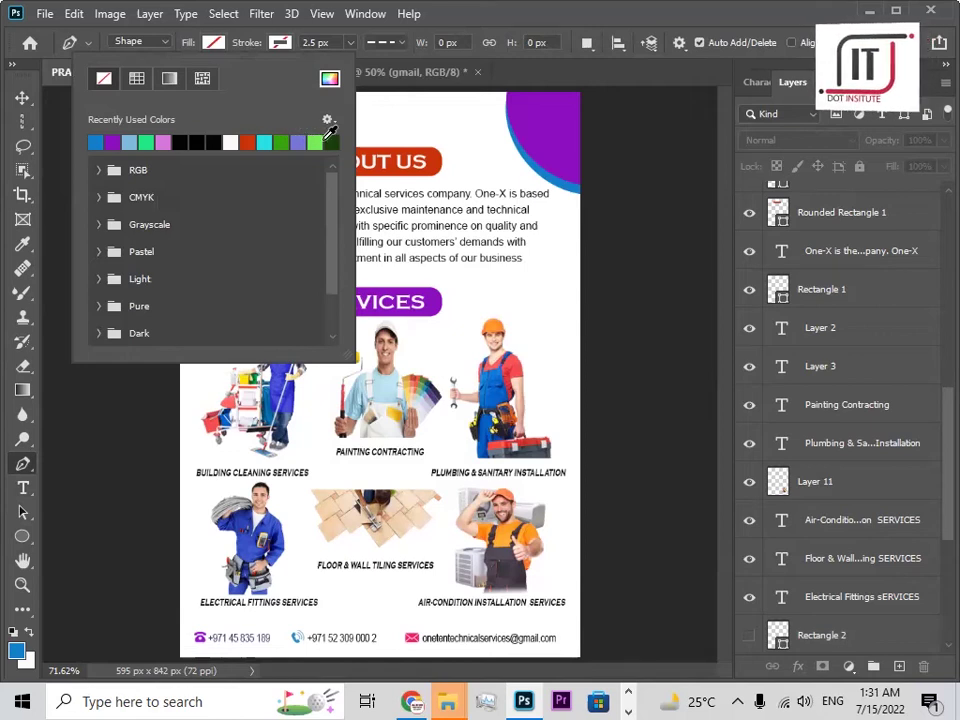
{"action": "left_click", "coordinate": [164, 142]}
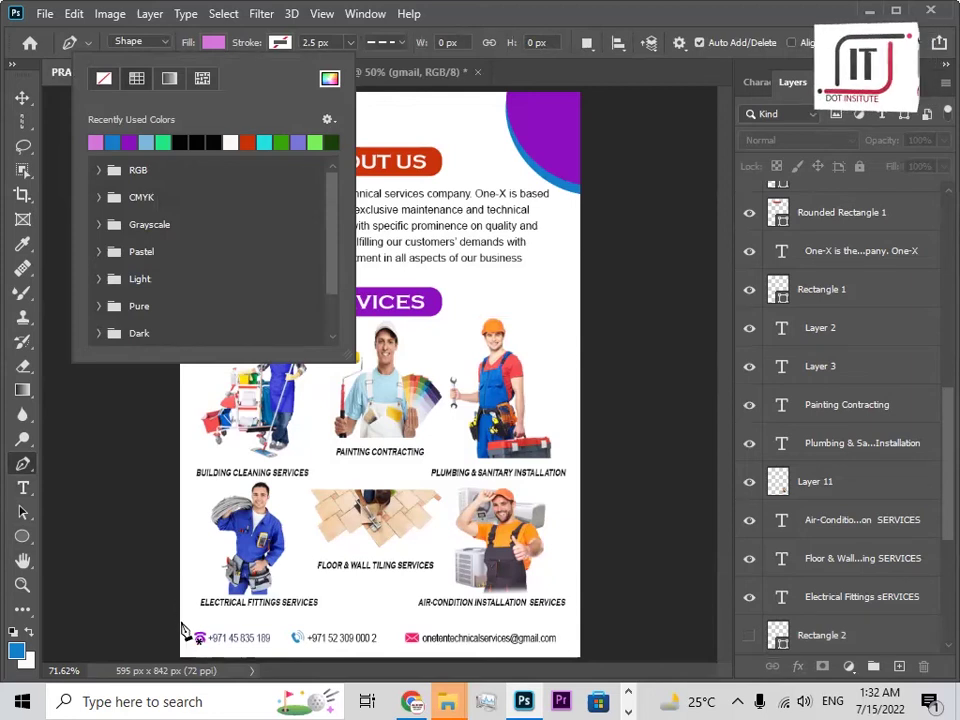
{"action": "left_click", "coordinate": [181, 630]}
{"action": "left_click_drag", "start_coordinate": [210, 624], "coordinate": [222, 622]}
{"action": "left_click", "coordinate": [222, 624]}
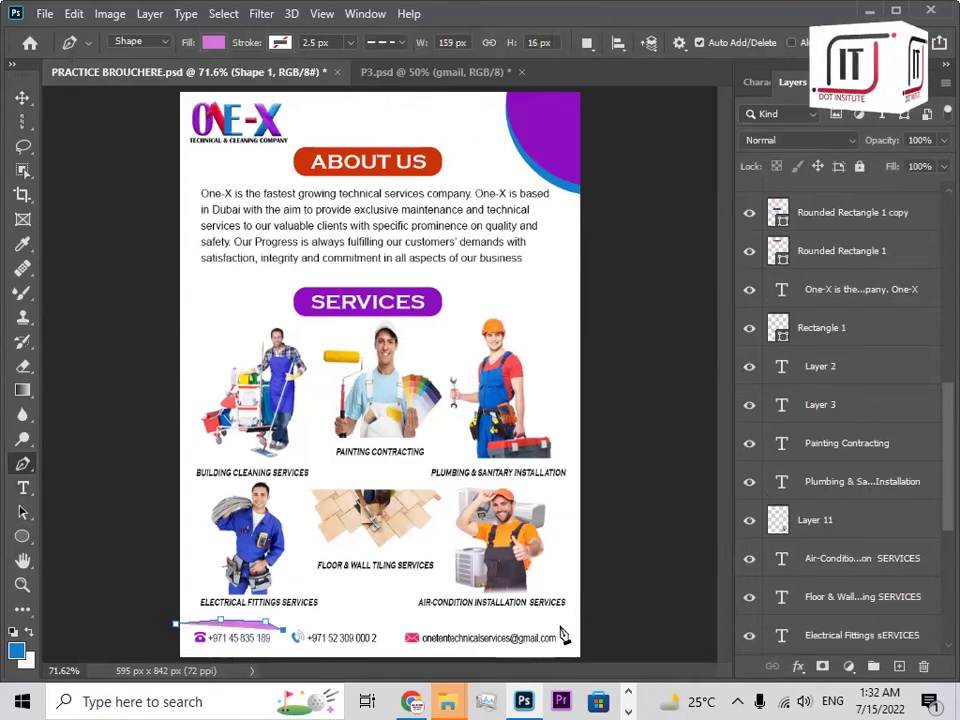
{"action": "left_click_drag", "start_coordinate": [571, 630], "coordinate": [655, 648]}
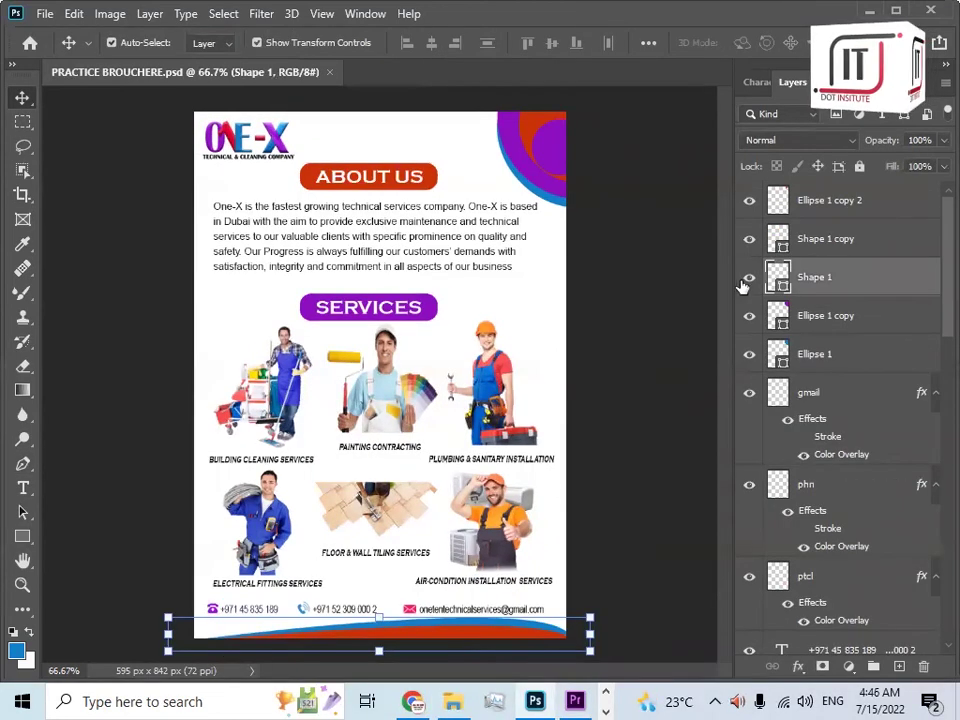
Hide the Shape 1 layer, duplicate the red footer curve Shape 1 copy, and fill the duplicate with the recently used blue.
{"action": "left_click", "coordinate": [748, 279]}
{"action": "left_click", "coordinate": [443, 640]}
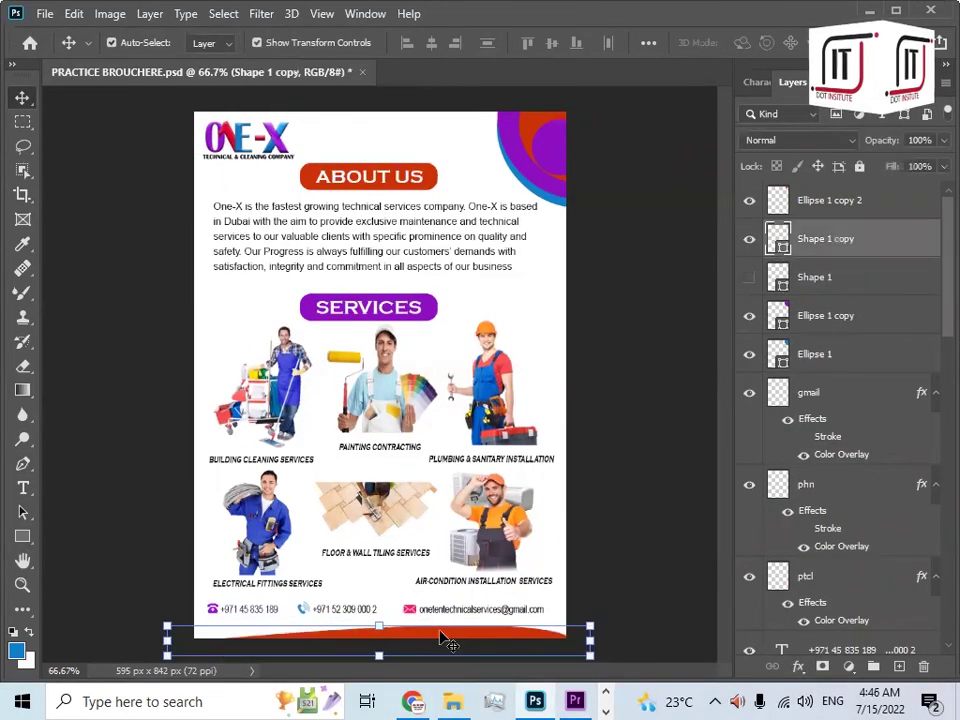
{"action": "left_click", "coordinate": [22, 465]}
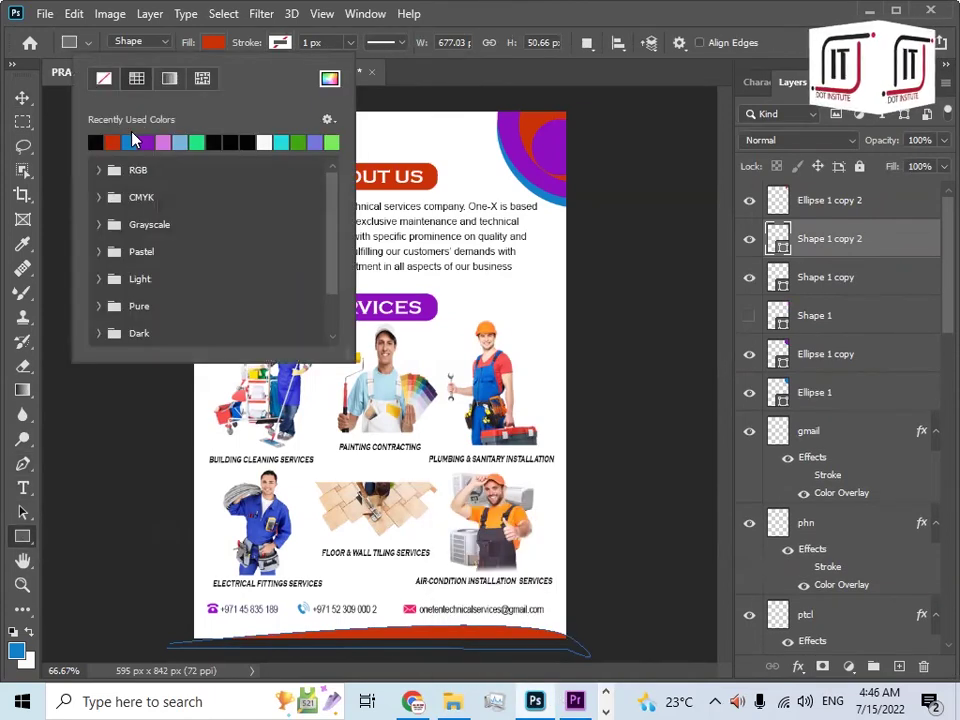
{"action": "left_click", "coordinate": [22, 100]}
{"action": "left_click", "coordinate": [829, 243]}
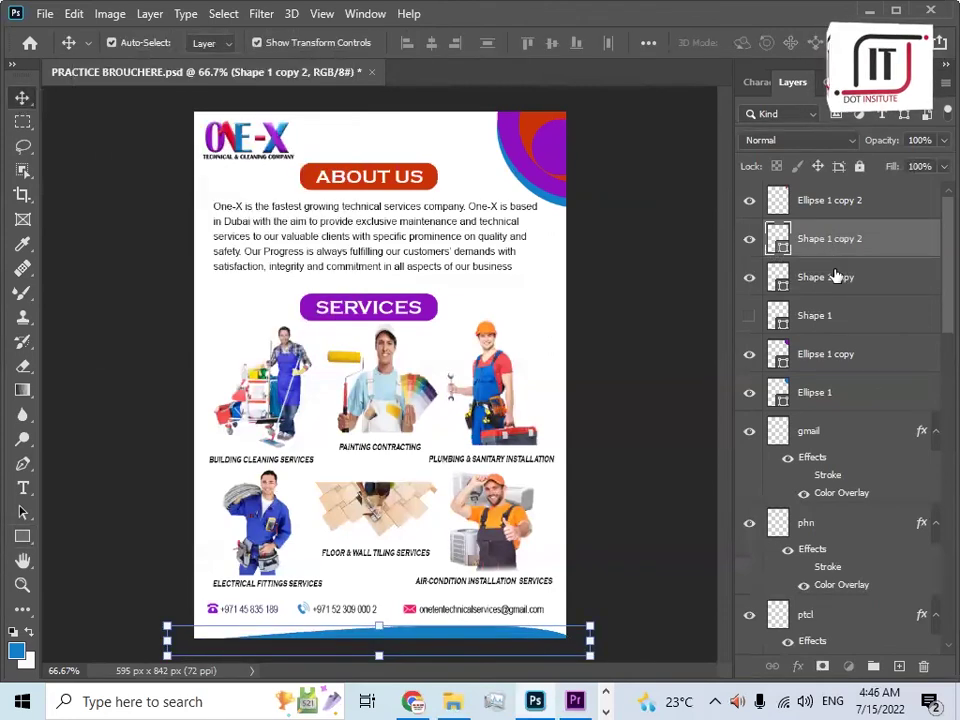
Place the blue Shape 1 copy 2 beneath Shape 1 copy and nudge it up so a blue band edges the red curve.
{"action": "left_click_drag", "start_coordinate": [831, 247], "coordinate": [834, 306]}
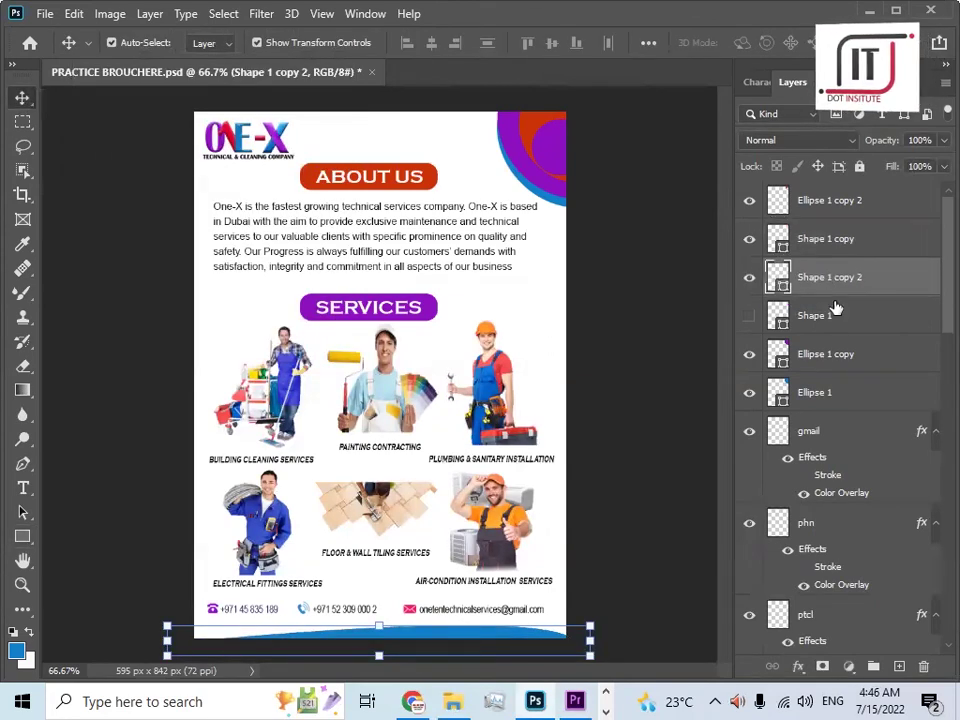
{"action": "key", "text": "Up"}
{"action": "key", "text": "Up"}
{"action": "key", "text": "Up"}
{"action": "key", "text": "Up"}
{"action": "key", "text": "Up"}
{"action": "key", "text": "Up"}
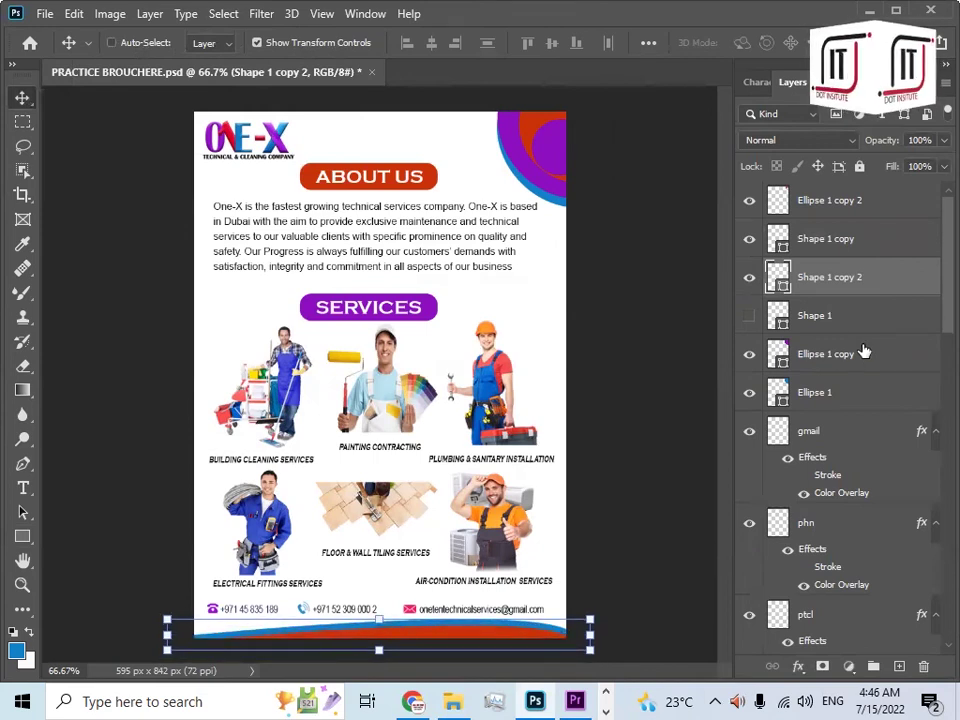
Turn on the CMYK proof colours preview for the brochure.
{"action": "key", "text": "ctrl+y"}
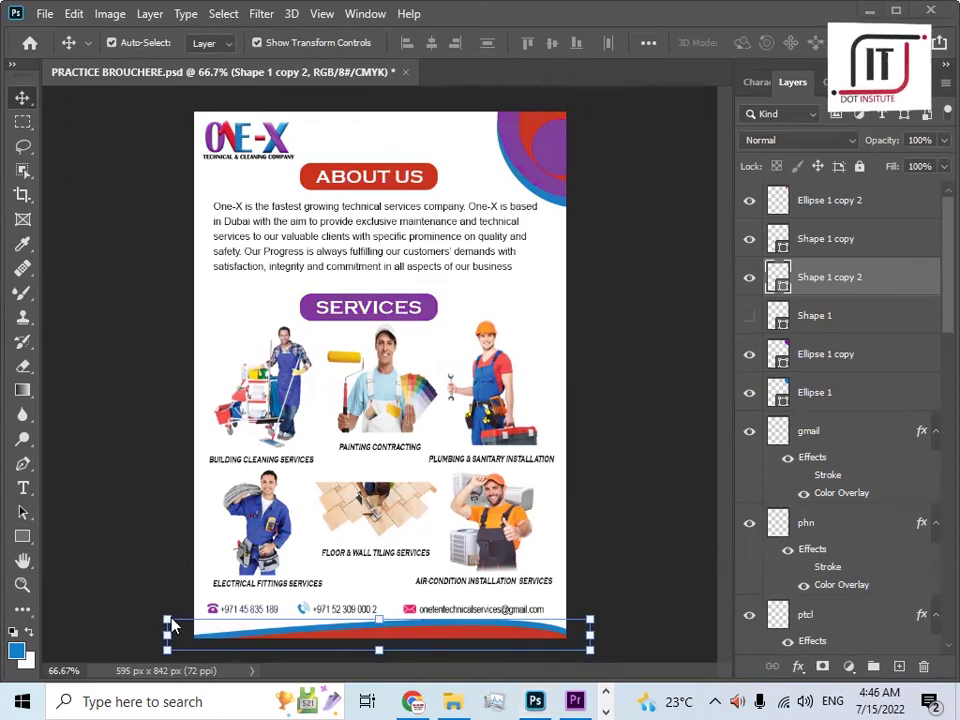
{"action": "key", "text": "super"}
{"action": "key", "text": "super"}
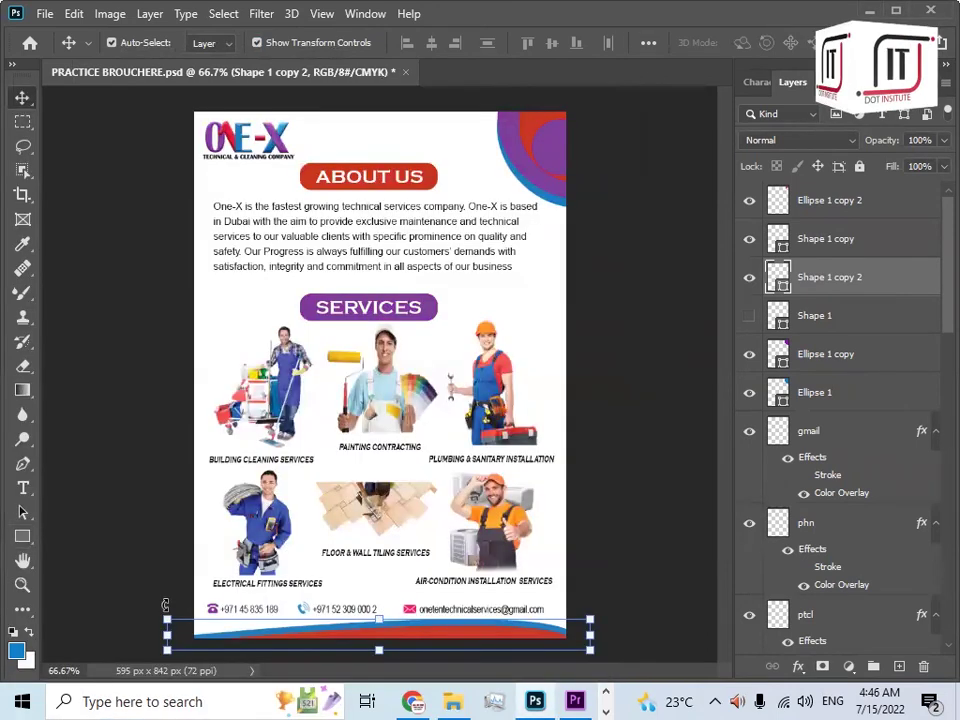
Distort the blue footer curve by lowering its upper-left corner slightly and pulling its upper-right corner outward, and apply the transform.
{"action": "left_click_drag", "start_coordinate": [169, 621], "coordinate": [170, 627]}
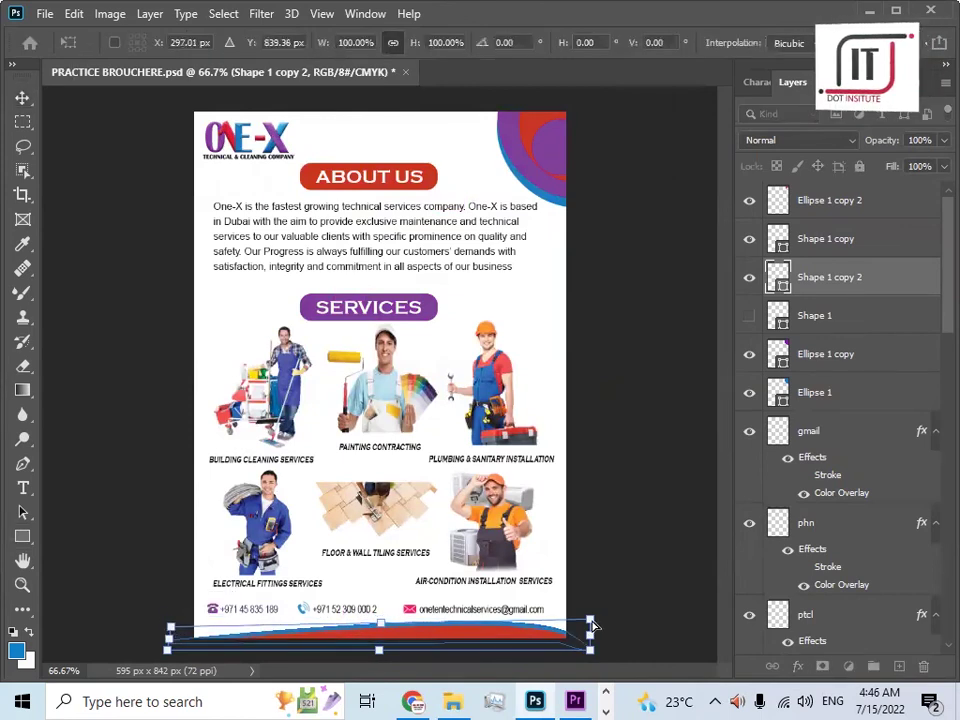
{"action": "left_click_drag", "start_coordinate": [596, 622], "coordinate": [599, 620]}
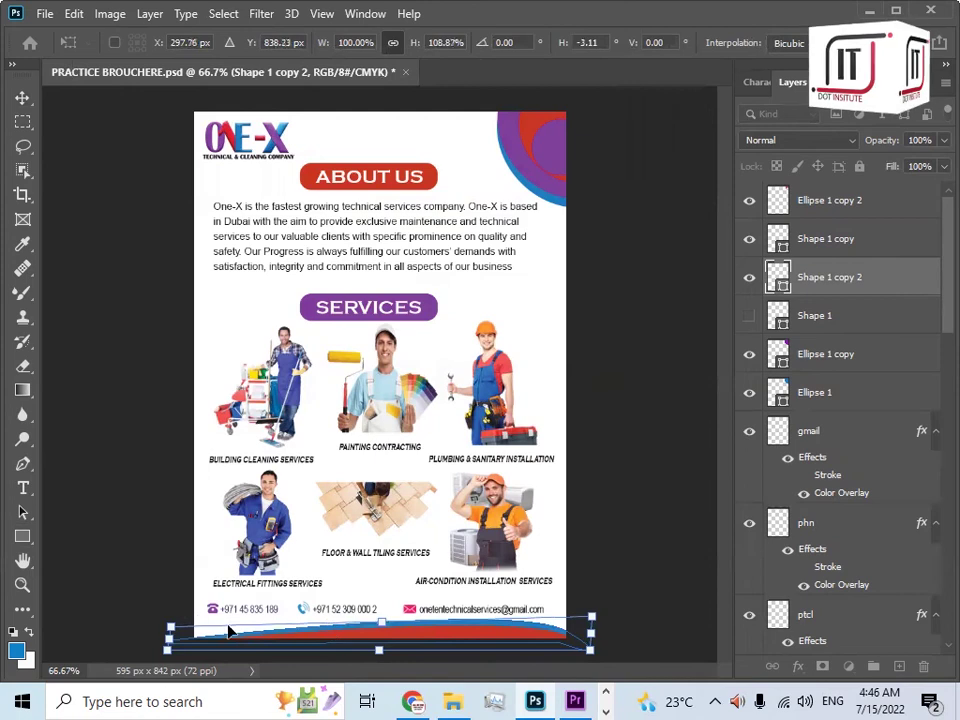
{"action": "left_click_drag", "start_coordinate": [172, 630], "coordinate": [174, 628]}
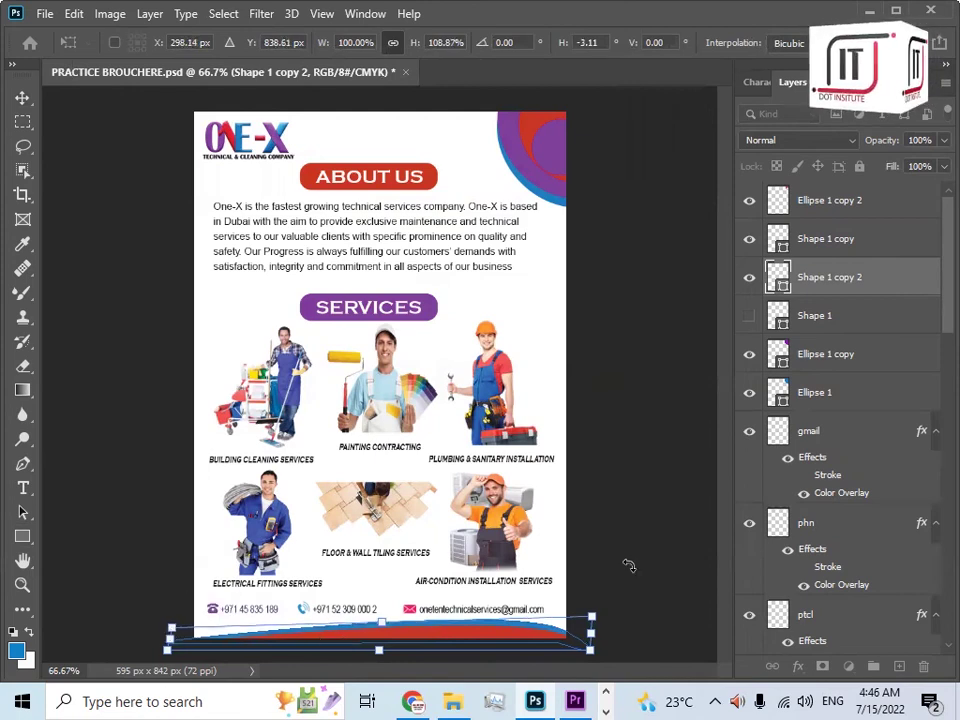
{"action": "left_click_drag", "start_coordinate": [592, 617], "coordinate": [599, 618]}
{"action": "left_click", "coordinate": [25, 99]}
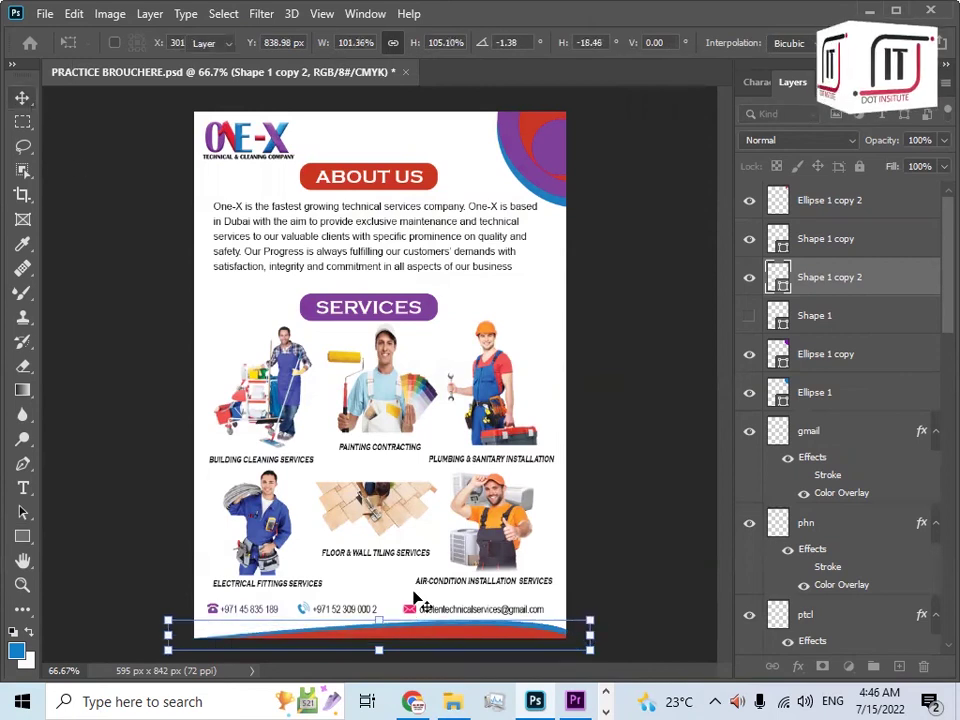
Lower the red footer curve slightly against the blue one and deselect the footer shapes.
{"action": "left_click", "coordinate": [443, 642]}
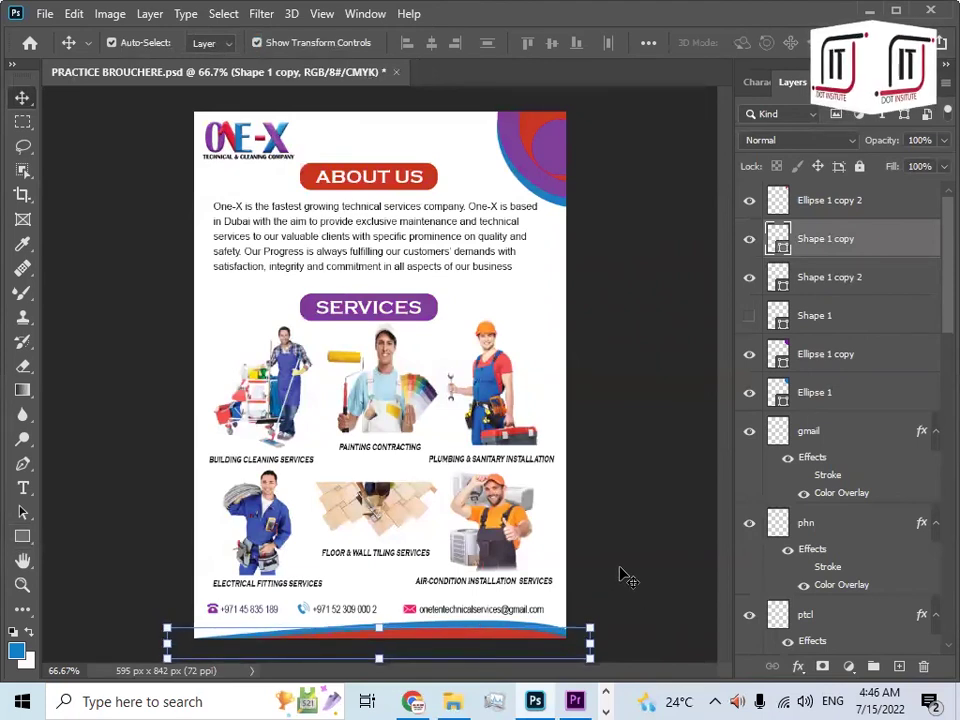
{"action": "left_click", "coordinate": [537, 634]}
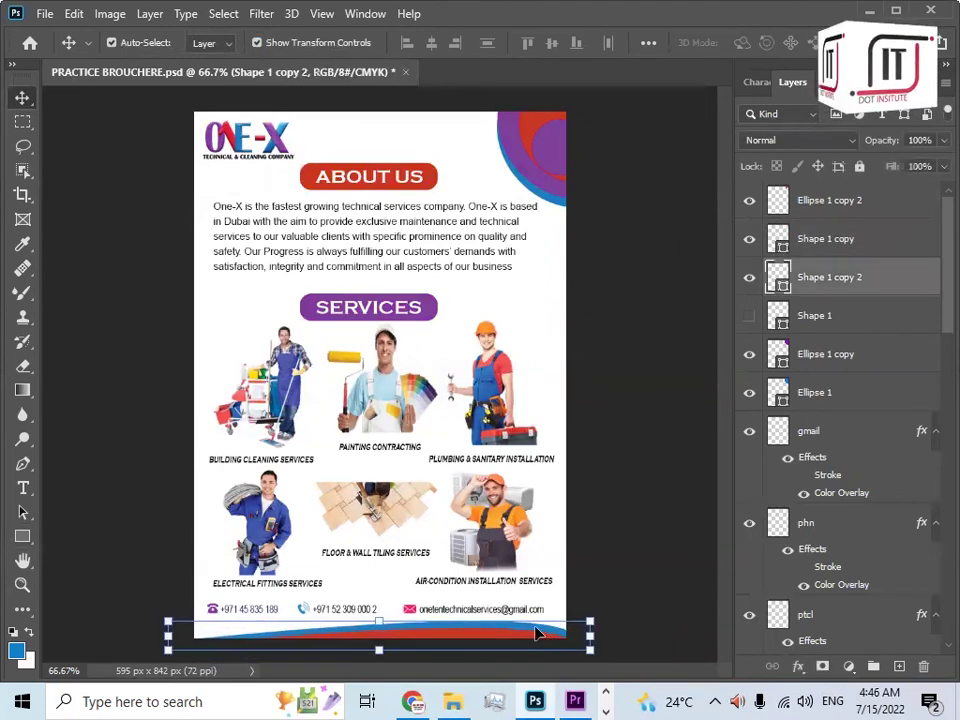
{"action": "left_click", "coordinate": [622, 594]}
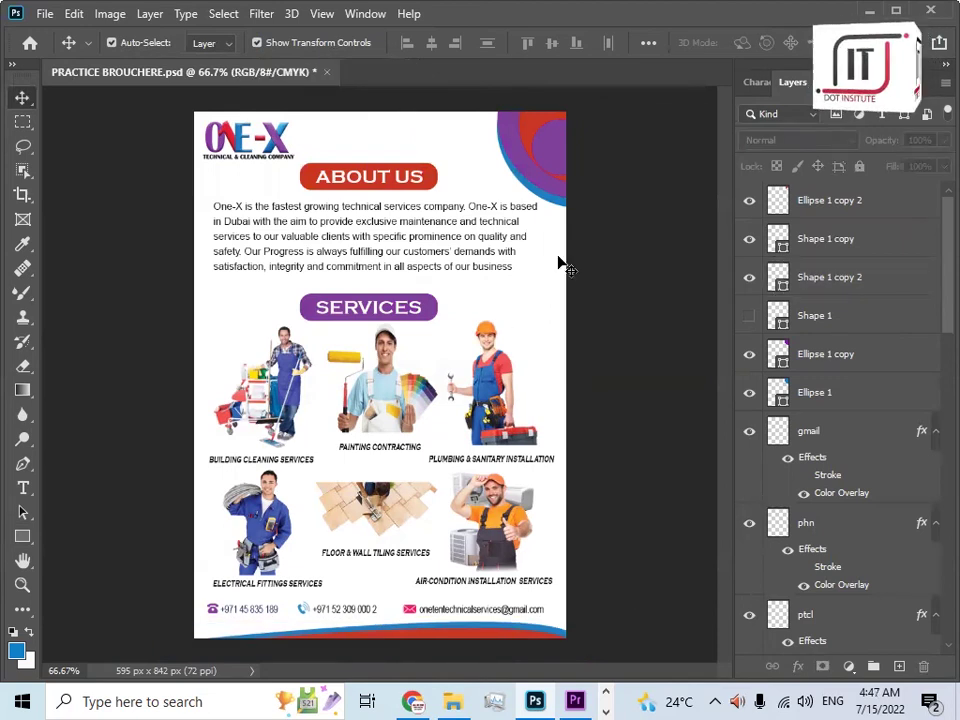
Draw an ellipse of about 118 by 139 px, dismiss its shape properties, and move it over the page's upper-right corner.
{"action": "left_click", "coordinate": [22, 535]}
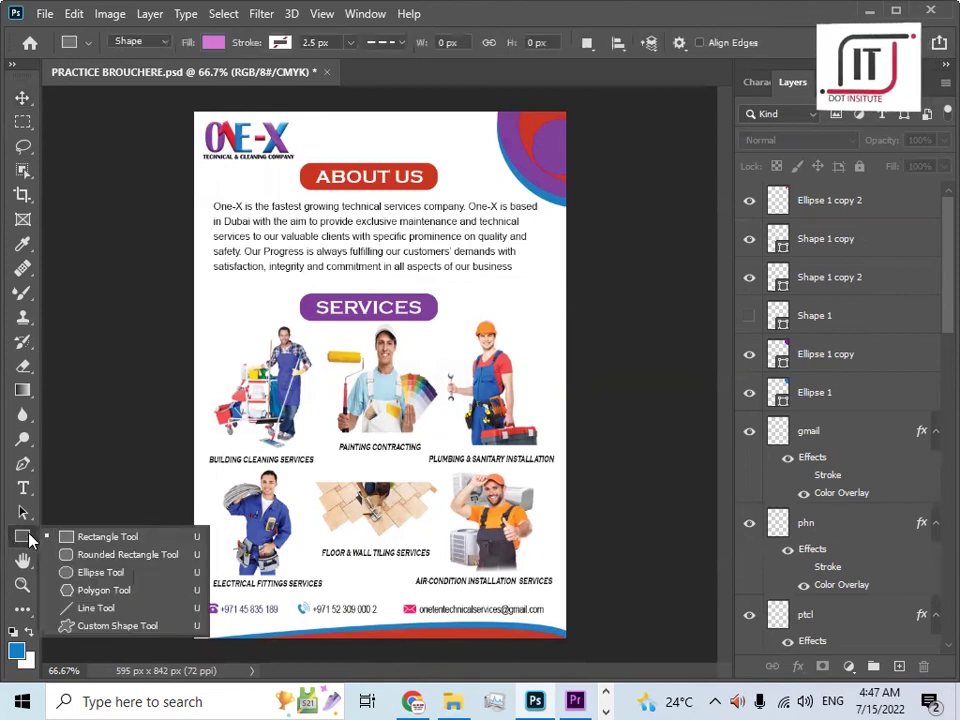
{"action": "left_click", "coordinate": [71, 573]}
{"action": "left_click_drag", "start_coordinate": [525, 103], "coordinate": [597, 192]}
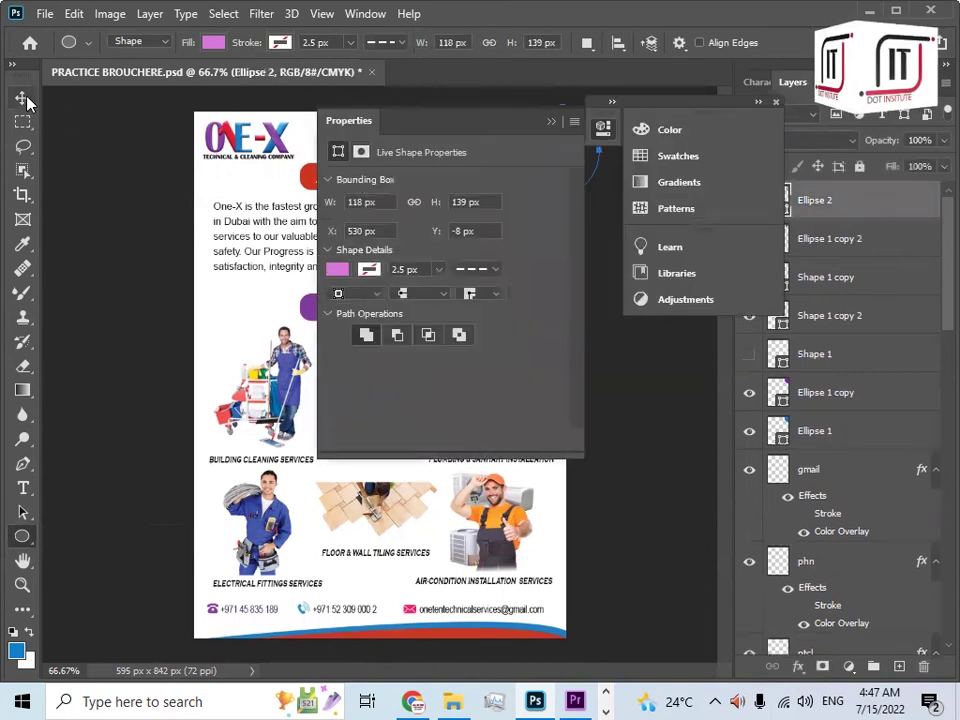
{"action": "key", "text": "v"}
{"action": "left_click", "coordinate": [574, 121]}
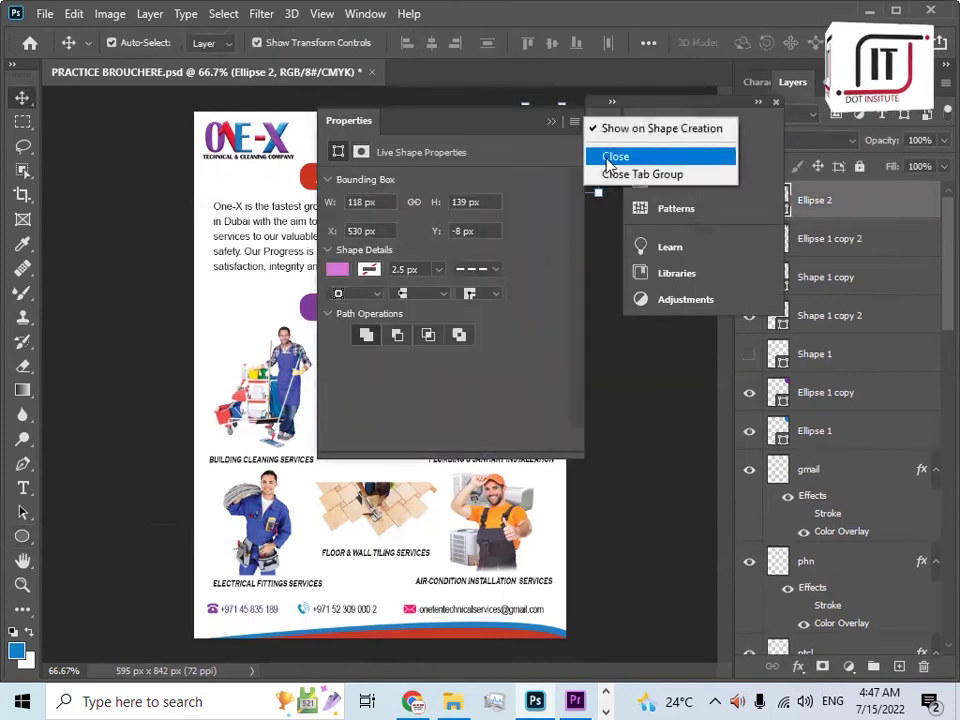
{"action": "left_click", "coordinate": [598, 155]}
{"action": "left_click", "coordinate": [738, 103]}
{"action": "left_click_drag", "start_coordinate": [561, 146], "coordinate": [551, 131]}
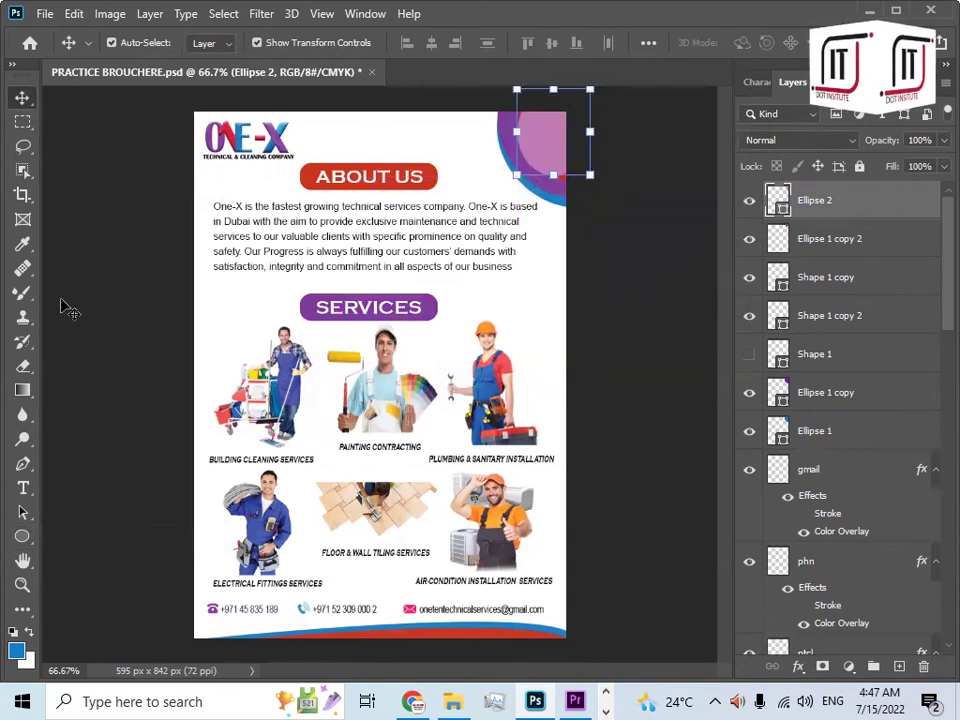
Fill the new corner ellipse, Ellipse 2, with the recently used red.
{"action": "left_click", "coordinate": [22, 536]}
{"action": "left_click", "coordinate": [213, 42]}
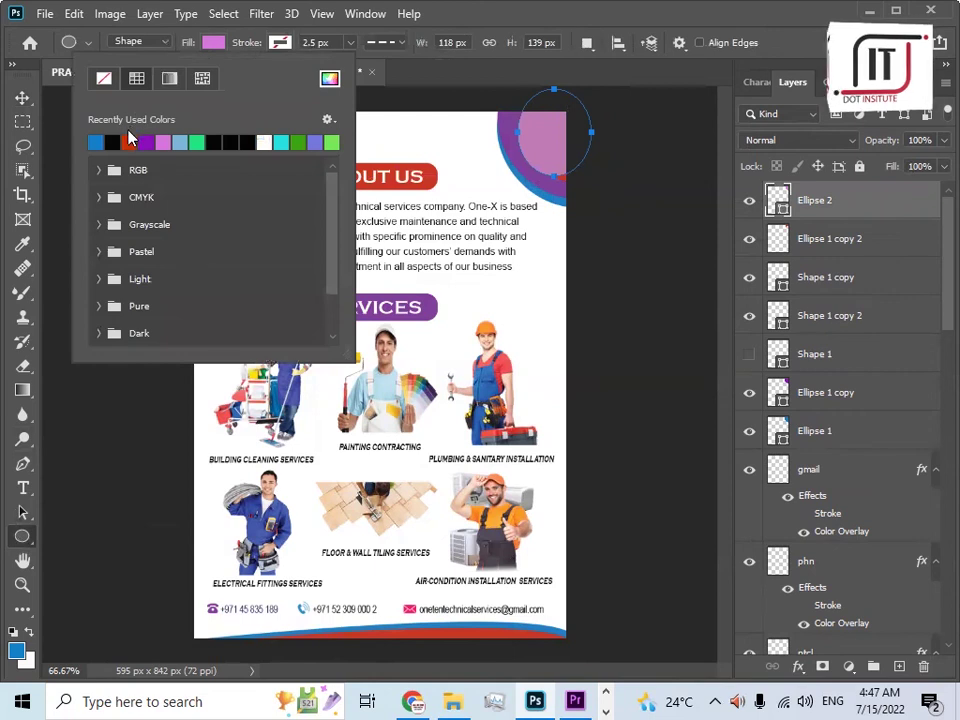
{"action": "left_click", "coordinate": [95, 142]}
{"action": "left_click", "coordinate": [22, 90]}
{"action": "left_click", "coordinate": [22, 97]}
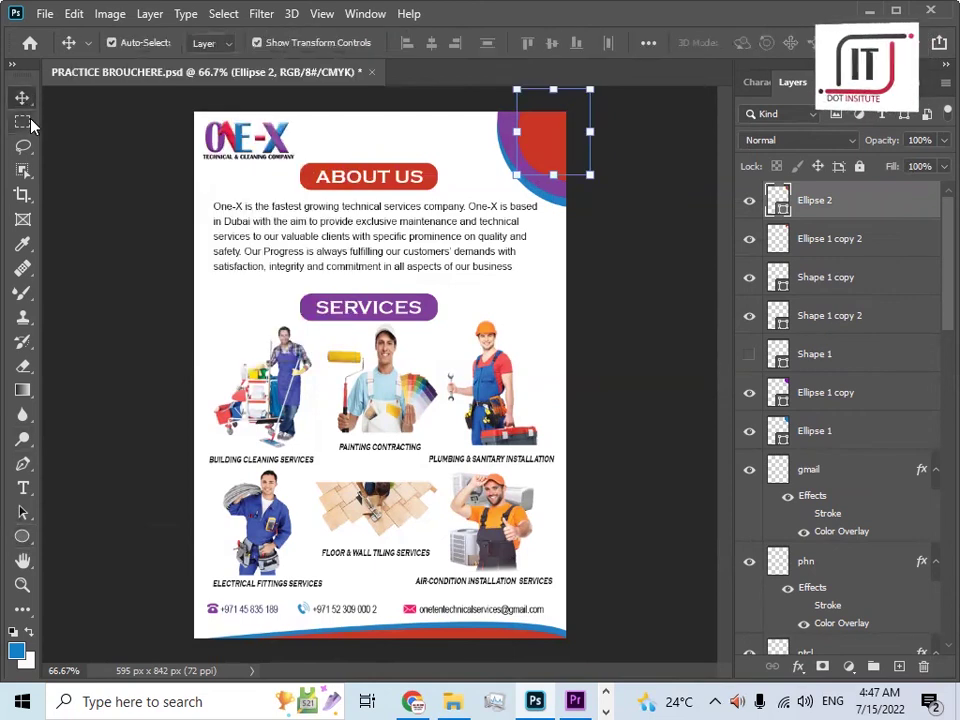
Rasterize Ellipse 2 and cut an elliptical hole of about 63 by 78 px out of it at the page's right edge.
{"action": "left_click", "coordinate": [22, 121]}
{"action": "left_click", "coordinate": [93, 146]}
{"action": "left_click_drag", "start_coordinate": [541, 118], "coordinate": [573, 166]}
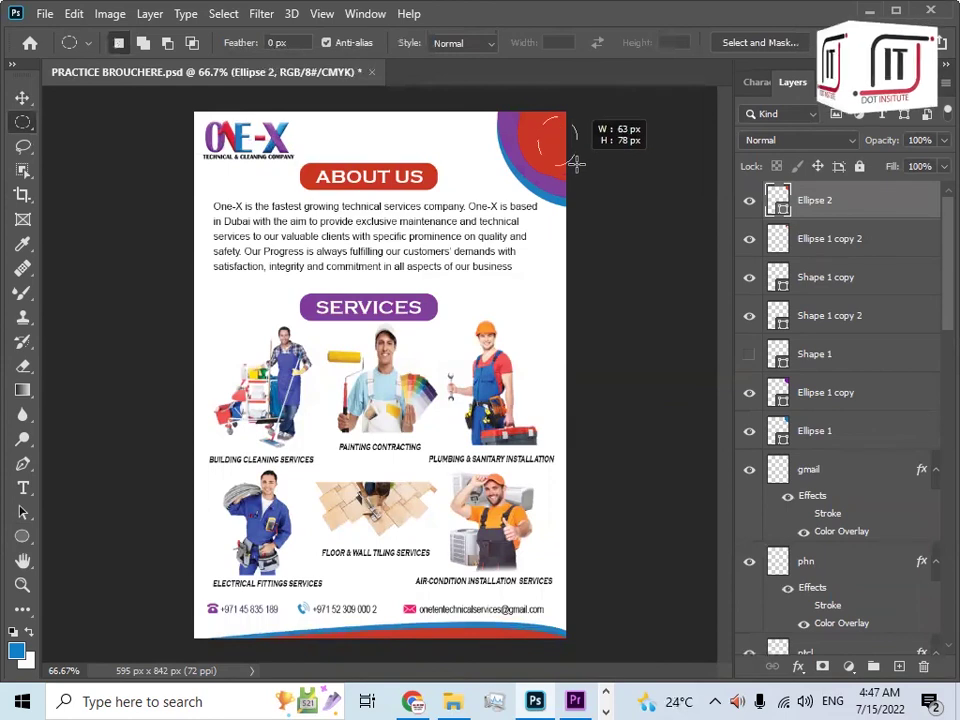
{"action": "right_click", "coordinate": [823, 205]}
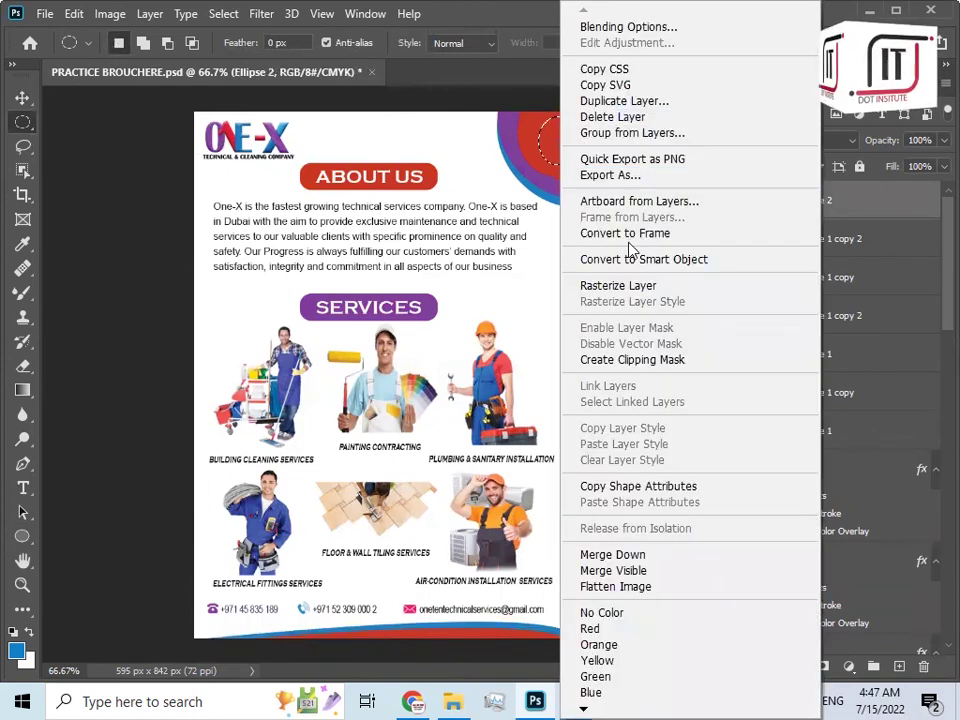
{"action": "left_click", "coordinate": [618, 286]}
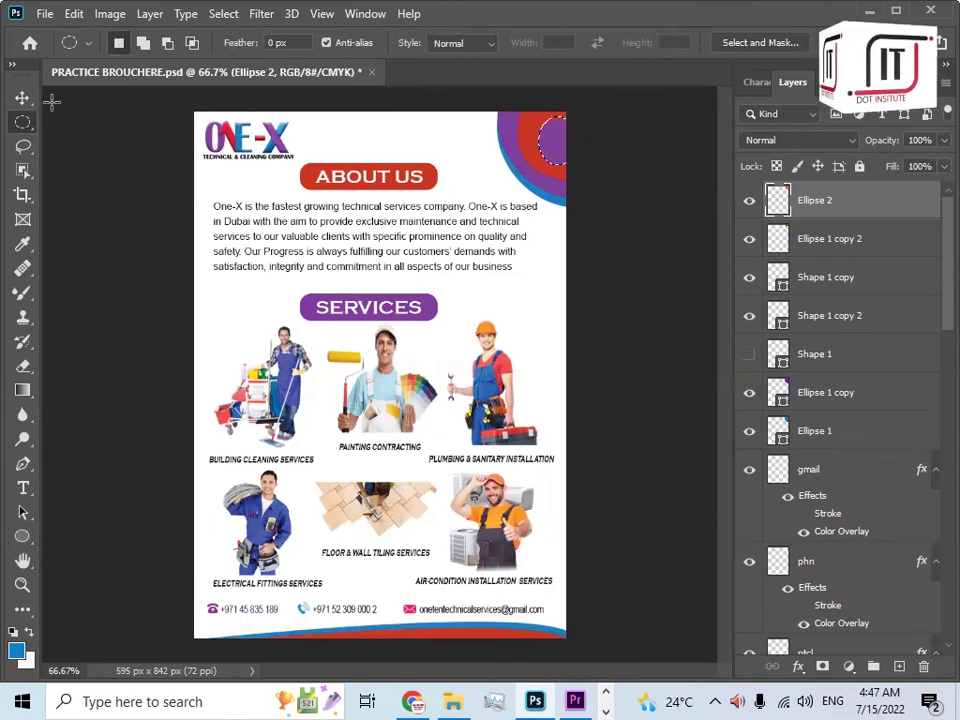
Try to shift the selected part of Ellipse 2 within the corner decoration.
{"action": "left_click", "coordinate": [22, 98]}
{"action": "left_click", "coordinate": [638, 133]}
{"action": "left_click_drag", "start_coordinate": [540, 138], "coordinate": [551, 128]}
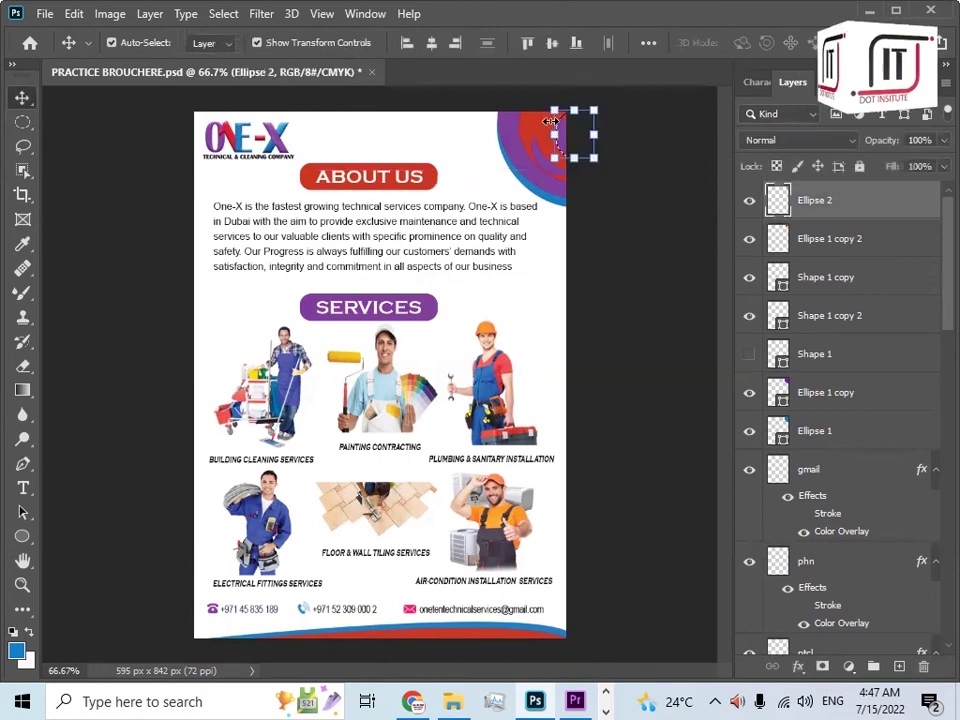
{"action": "key", "text": "ctrl+d"}
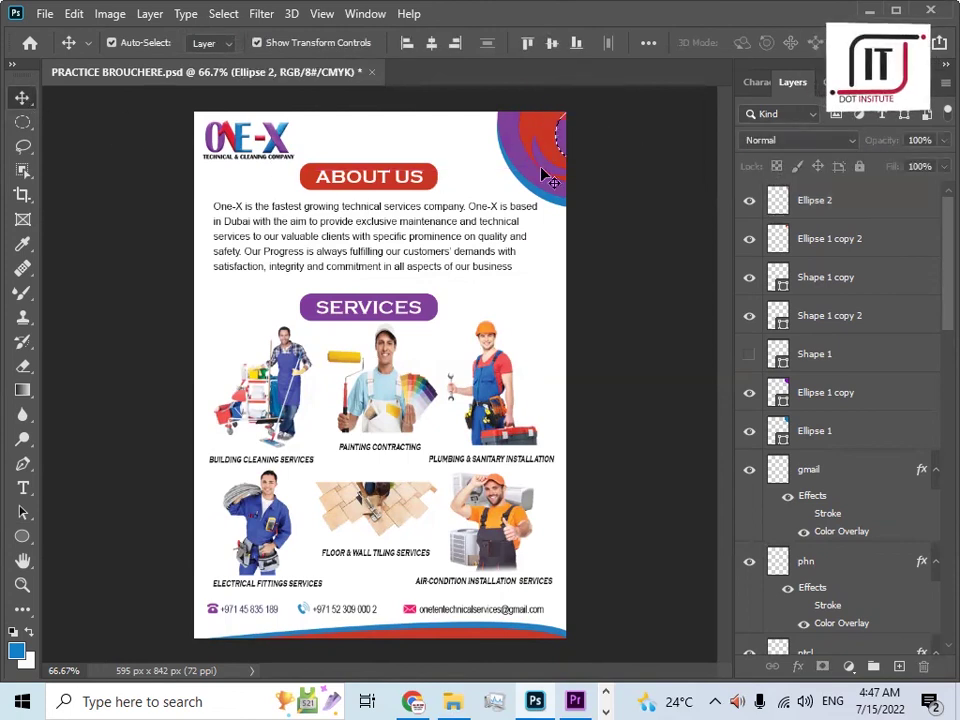
{"action": "key", "text": "ctrl+z"}
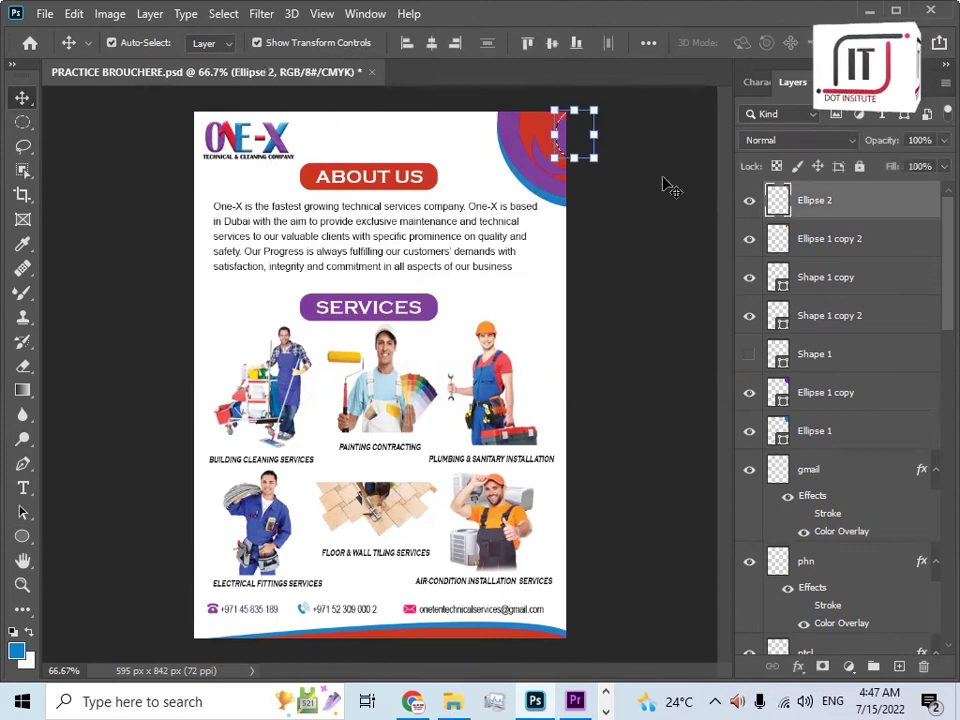
Hide the Ellipse 2 layer and clear the elliptical selection and the layer selection.
{"action": "left_click", "coordinate": [751, 202]}
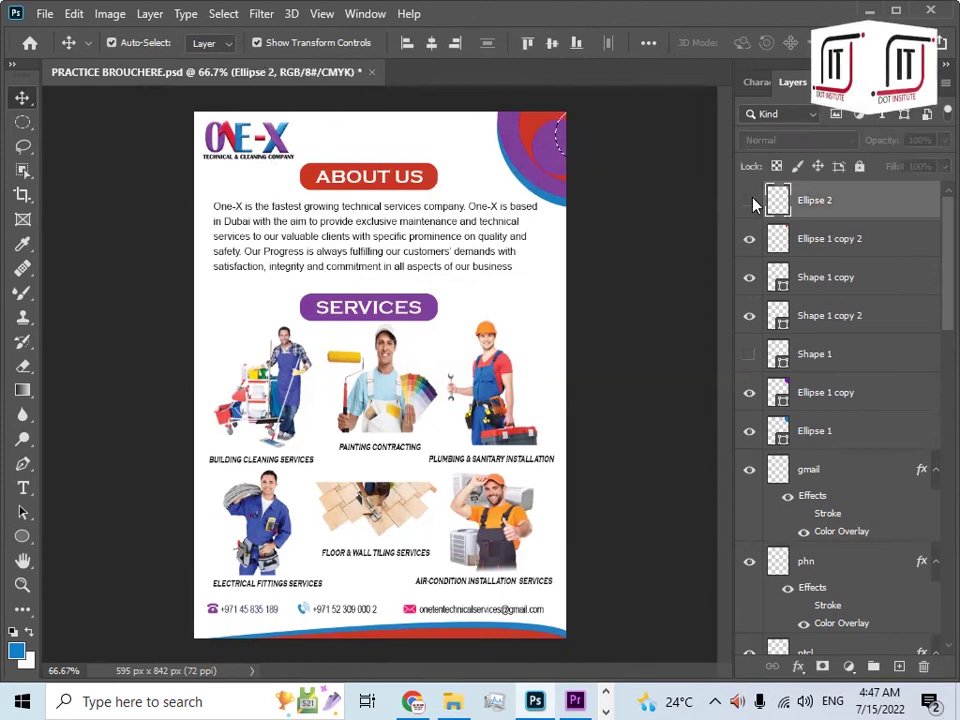
{"action": "key", "text": "ctrl+d"}
{"action": "left_click", "coordinate": [631, 203]}
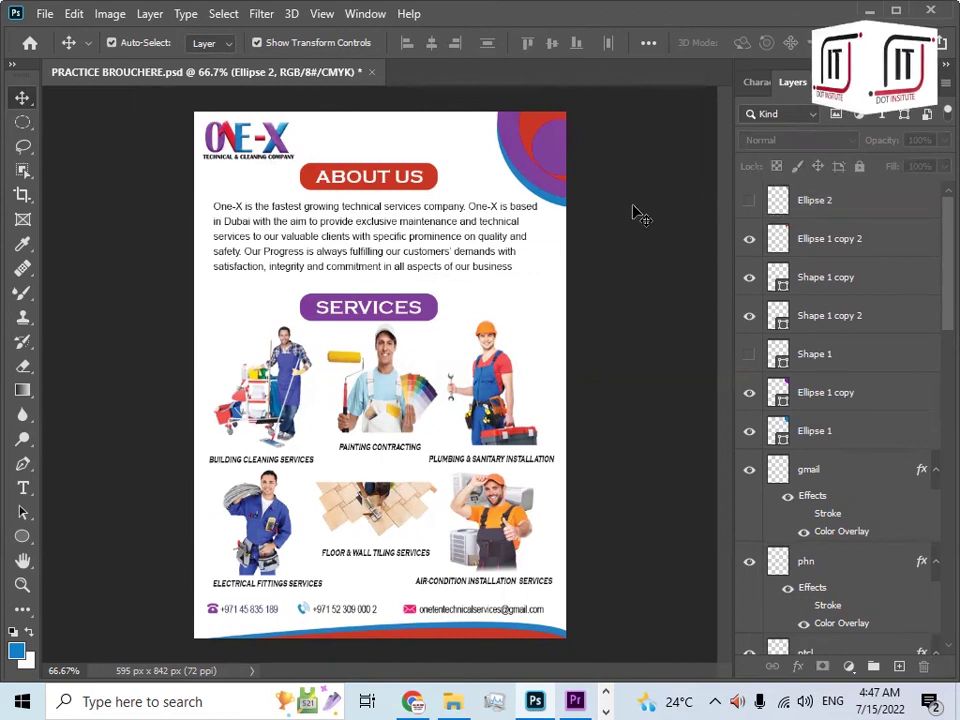